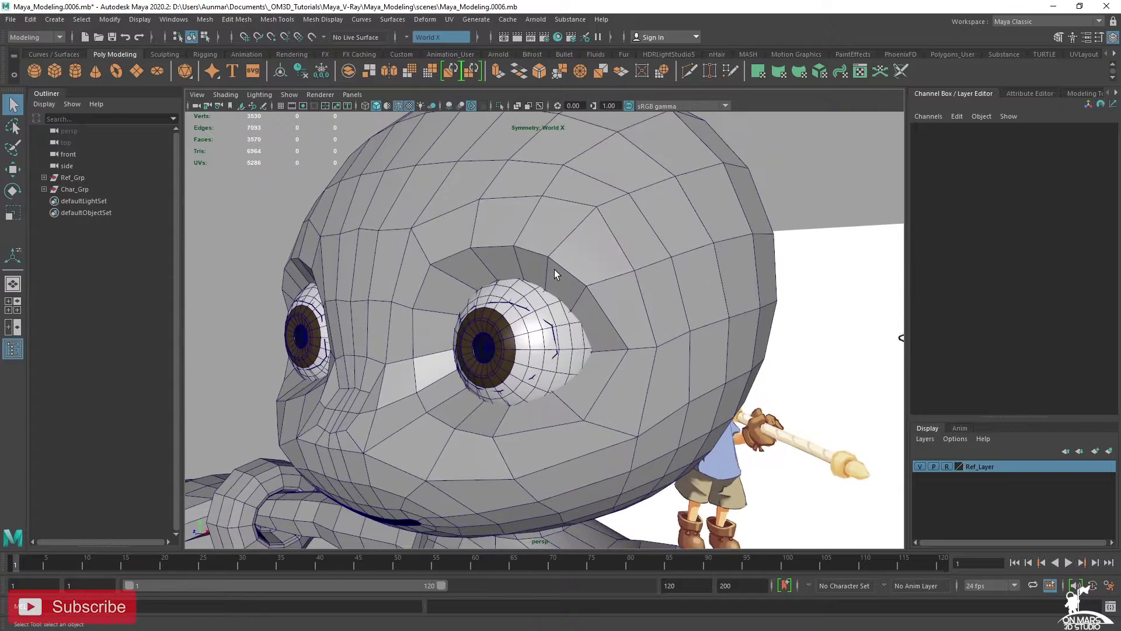
# - Examine the colour-coded eye planes on the reference head and compare them with the character's eye area
pyautogui.keyDown('alt'); pyautogui.moveTo(595, 276); pyautogui.dragTo(622, 265, button='middle'); pyautogui.keyUp('alt')
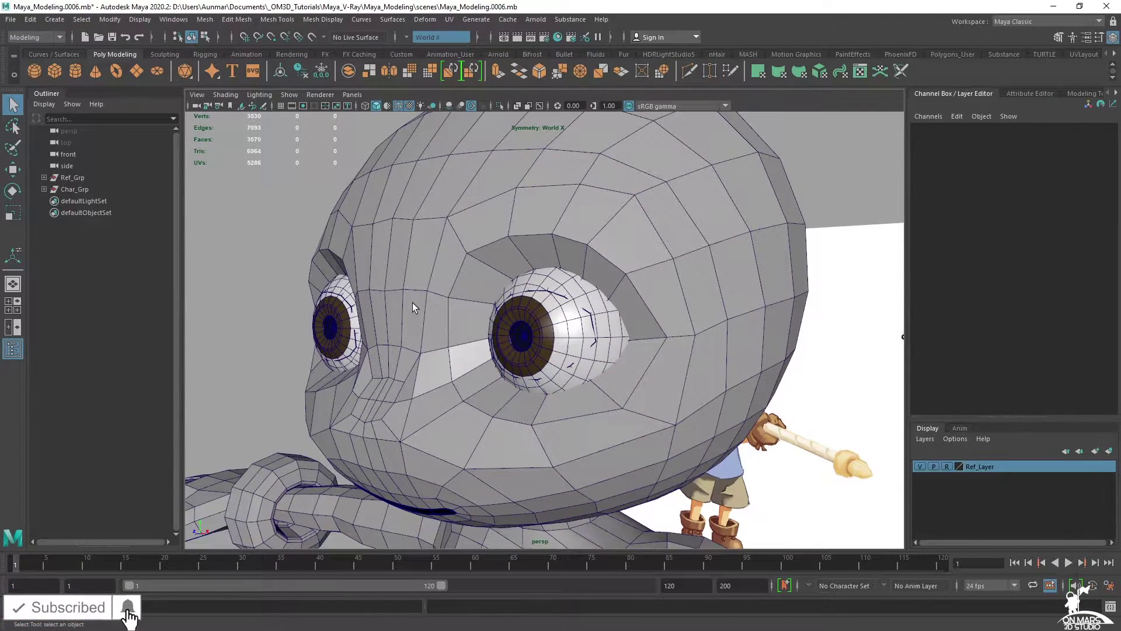
pyautogui.moveTo(591, 255)
pyautogui.keyDown('alt'); pyautogui.mouseDown()
pyautogui.moveTo(641, 338)
pyautogui.moveTo(650, 309)
pyautogui.moveTo(633, 306)
pyautogui.moveTo(578, 246)
pyautogui.mouseUp(); pyautogui.keyUp('alt')
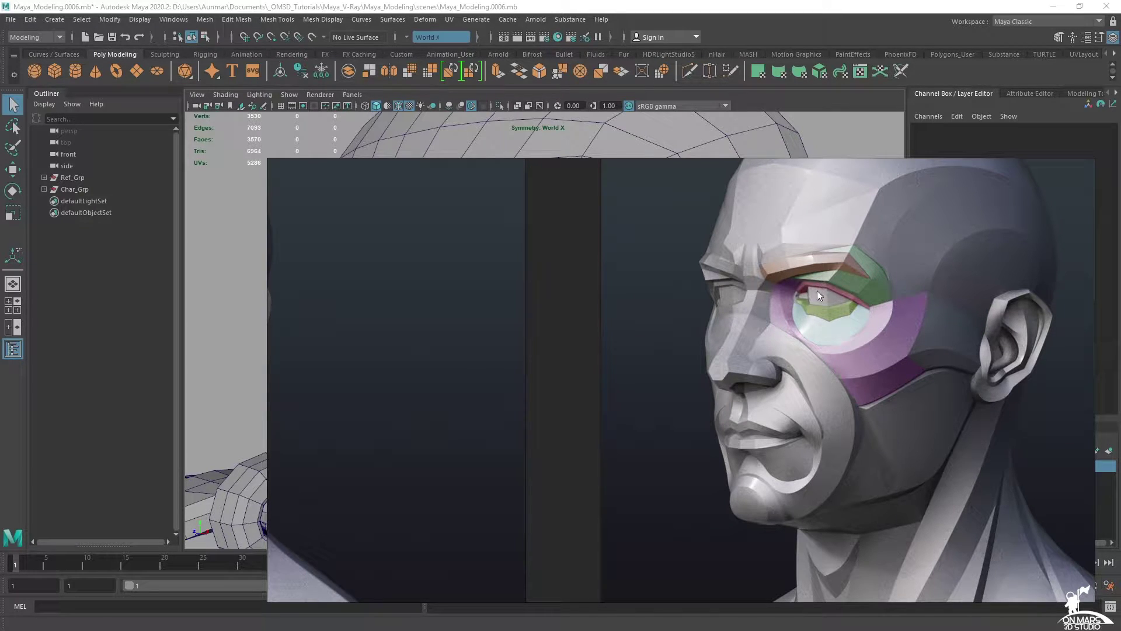
pyautogui.click(864, 26)
pyautogui.keyDown('alt'); pyautogui.moveTo(725, 280); pyautogui.dragTo(712, 260); pyautogui.keyUp('alt')
pyautogui.moveTo(712, 260)
pyautogui.keyDown('alt'); pyautogui.mouseDown(button='right')
pyautogui.moveTo(701, 256)
pyautogui.moveTo(703, 268)
pyautogui.mouseUp(button='right'); pyautogui.keyUp('alt')
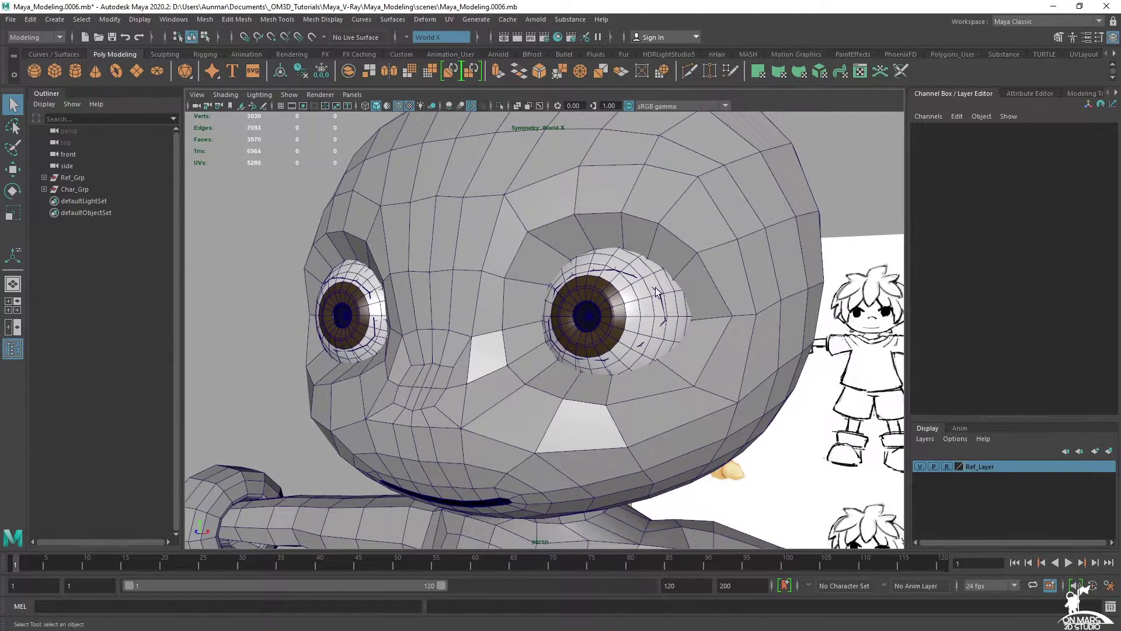
pyautogui.keyDown('alt'); pyautogui.moveTo(658, 293); pyautogui.dragTo(624, 294); pyautogui.keyUp('alt')
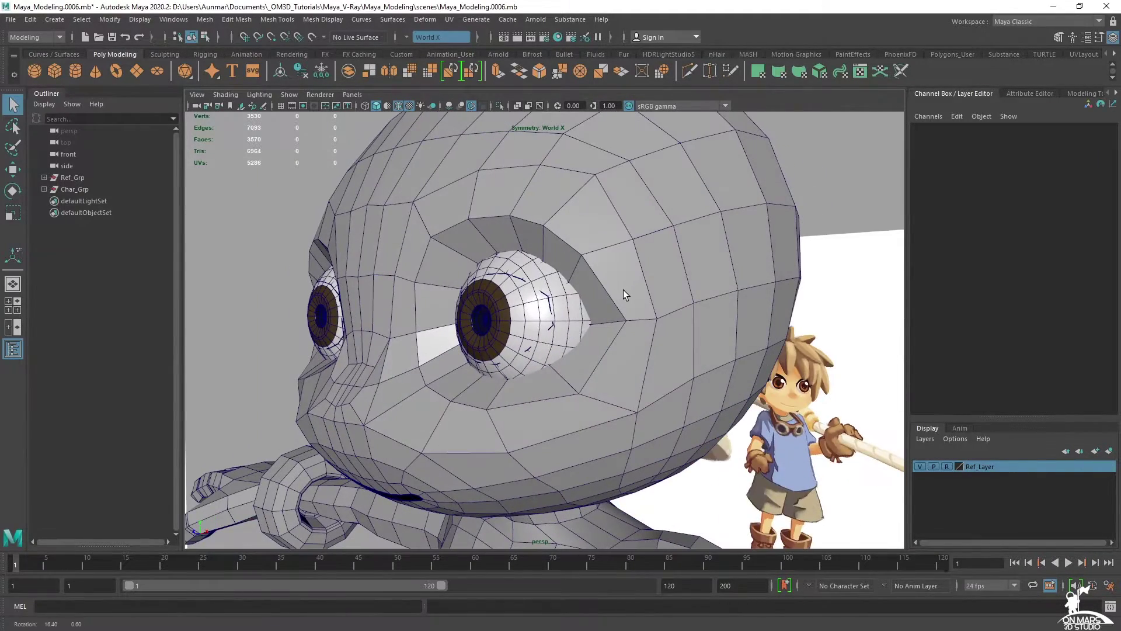
# - Select the ring of faces bordering the eye opening and inspect it around the eyeball
pyautogui.rightClick(549, 208)
pyautogui.moveTo(550, 209); pyautogui.dragTo(559, 283, button='right')
pyautogui.click(539, 256)
pyautogui.keyDown('shift'); pyautogui.doubleClick(522, 255); pyautogui.keyUp('shift')
pyautogui.keyDown('alt'); pyautogui.moveTo(555, 287); pyautogui.dragTo(608, 293, button='middle'); pyautogui.keyUp('alt')
pyautogui.press('w')
pyautogui.keyDown('alt'); pyautogui.moveTo(648, 321); pyautogui.dragTo(620, 325); pyautogui.keyUp('alt')
pyautogui.moveTo(526, 374)
pyautogui.keyDown('alt'); pyautogui.mouseDown()
pyautogui.moveTo(488, 348)
pyautogui.moveTo(471, 352)
pyautogui.mouseUp(); pyautogui.keyUp('alt')
pyautogui.moveTo(672, 408)
pyautogui.keyDown('alt'); pyautogui.mouseDown()
pyautogui.moveTo(688, 409)
pyautogui.moveTo(683, 382)
pyautogui.moveTo(704, 373)
pyautogui.mouseUp(); pyautogui.keyUp('alt')
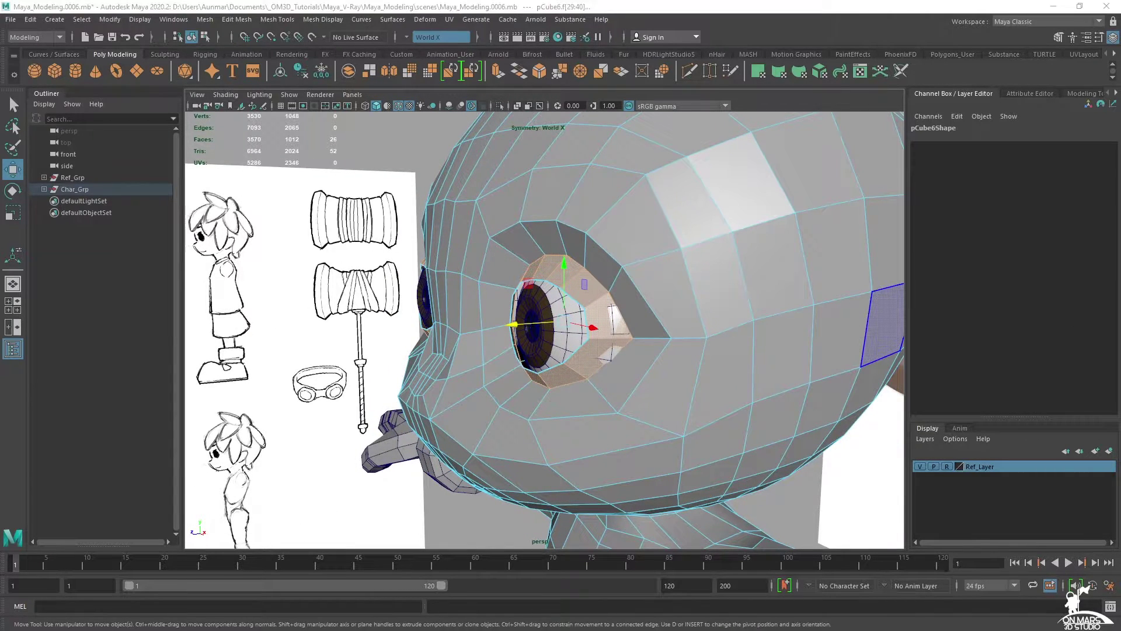
pyautogui.keyDown('alt'); pyautogui.moveTo(483, 335); pyautogui.dragTo(653, 249); pyautogui.keyUp('alt')
pyautogui.click(651, 264)
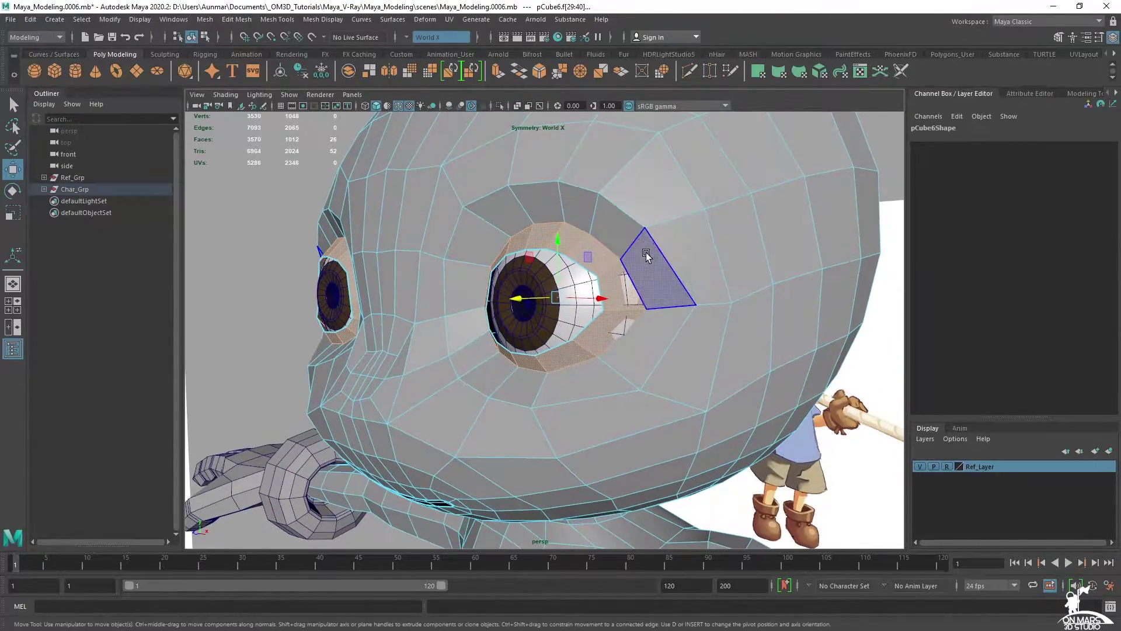
# - Insert an edge loop midway through the ring of socket faces just outside the eyelid faces
pyautogui.keyDown('shift'); pyautogui.rightClick(653, 249); pyautogui.keyUp('shift')
pyautogui.click(581, 245)
pyautogui.scroll(5, 609, 228)
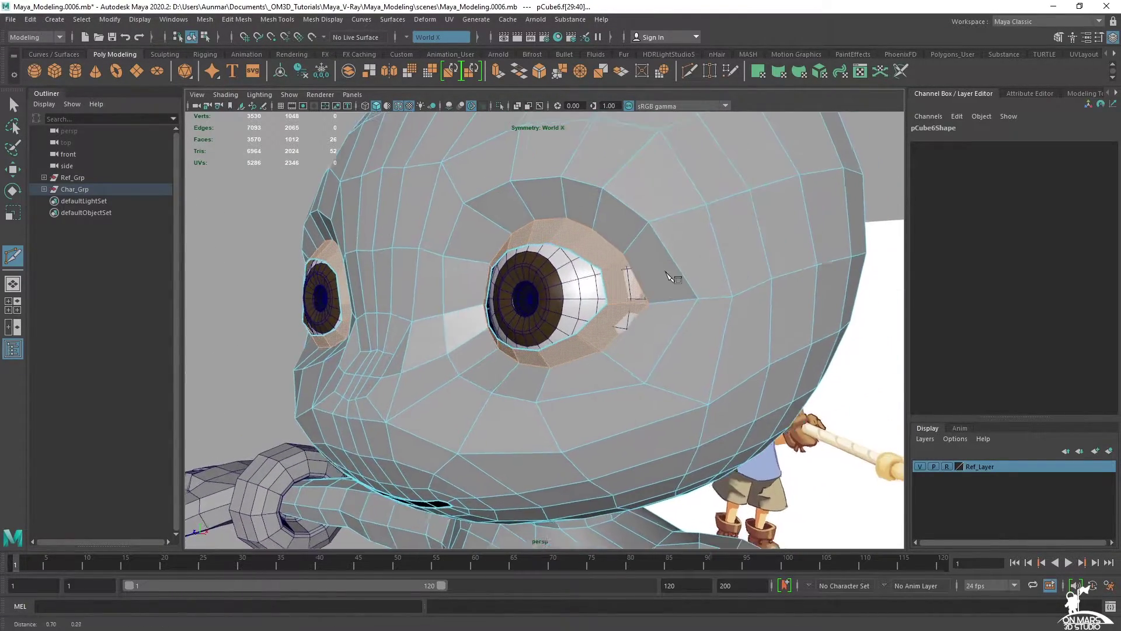
pyautogui.keyDown('ctrl'); pyautogui.middleClick(620, 230); pyautogui.keyUp('ctrl')
pyautogui.keyDown('alt'); pyautogui.moveTo(656, 280); pyautogui.dragTo(675, 264); pyautogui.keyUp('alt')
pyautogui.press('q')
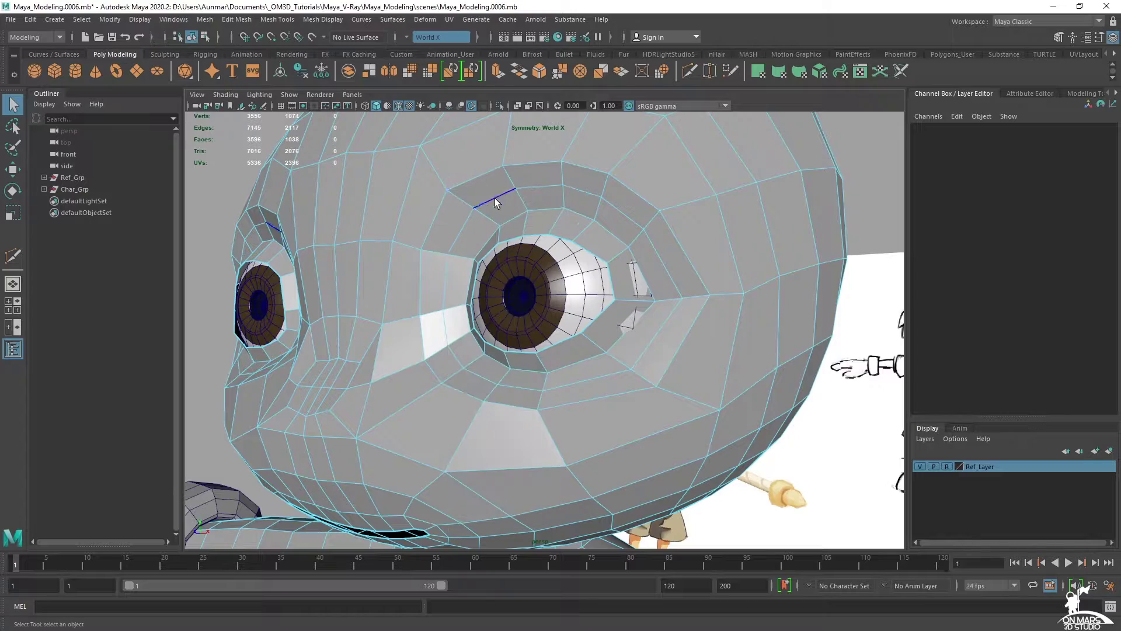
# - Try to push the entire new socket edge loop inward along its normals
pyautogui.doubleClick(495, 200)
pyautogui.keyDown('alt'); pyautogui.moveTo(575, 362); pyautogui.dragTo(564, 316); pyautogui.keyUp('alt')
pyautogui.keyDown('alt'); pyautogui.moveTo(655, 318); pyautogui.dragTo(590, 303); pyautogui.keyUp('alt')
pyautogui.keyDown('alt'); pyautogui.moveTo(569, 310); pyautogui.dragTo(588, 316, button='right'); pyautogui.keyUp('alt')
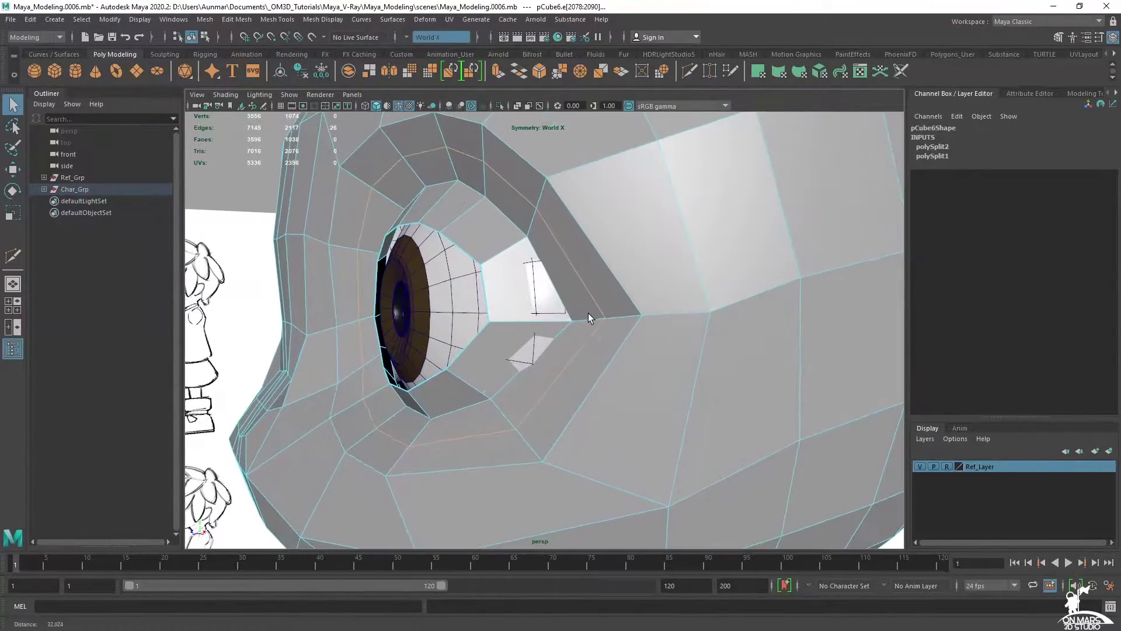
pyautogui.press('w')
pyautogui.keyDown('ctrl'); pyautogui.moveTo(696, 281); pyautogui.dragTo(708, 281, button='middle'); pyautogui.keyUp('ctrl')
pyautogui.keyDown('alt'); pyautogui.moveTo(525, 338); pyautogui.dragTo(566, 309); pyautogui.keyUp('alt')
pyautogui.keyDown('alt'); pyautogui.moveTo(651, 232); pyautogui.dragTo(652, 257); pyautogui.keyUp('alt')
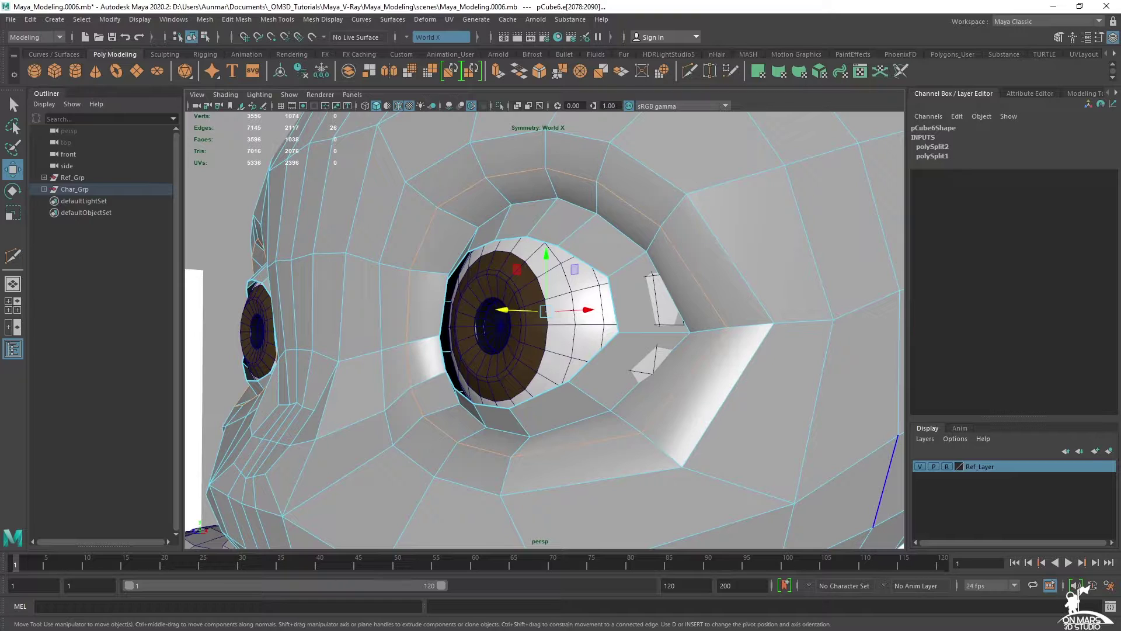
# - Study the eye socket and eyelid planes on the simplified and detailed reference heads
pyautogui.hotkey('alt', 'Tab')
pyautogui.moveTo(785, 330)
pyautogui.mouseDown(button='middle')
pyautogui.moveTo(833, 351)
pyautogui.moveTo(1023, 365)
pyautogui.mouseUp(button='middle')
pyautogui.moveTo(627, 327); pyautogui.dragTo(777, 345, button='middle')
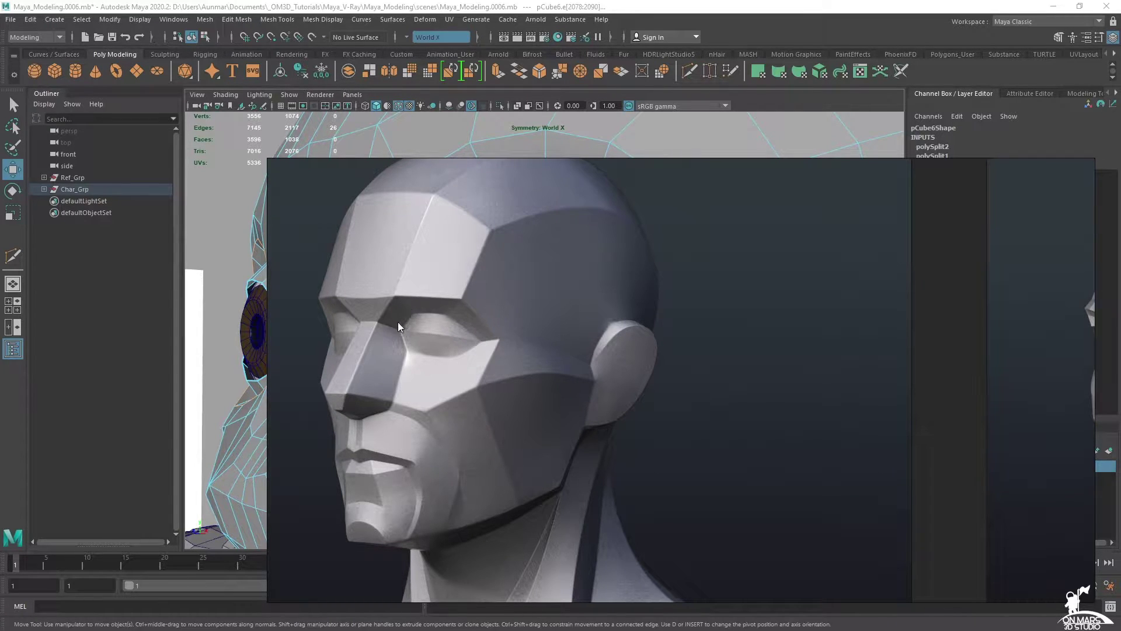
pyautogui.moveTo(822, 371); pyautogui.dragTo(338, 352, button='middle')
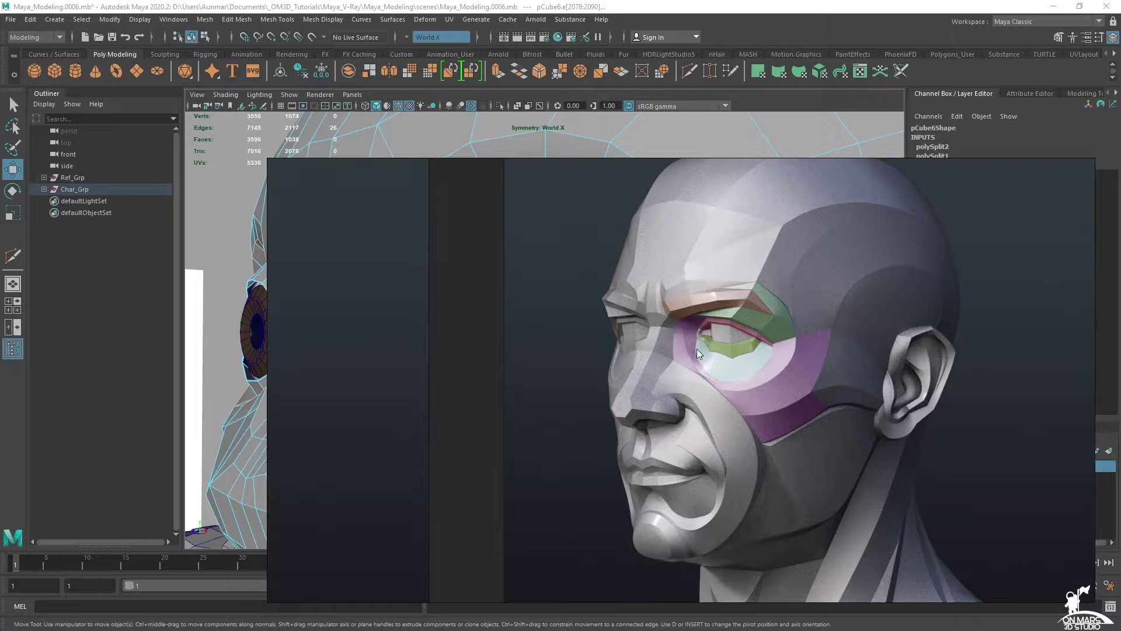
pyautogui.click(729, 25)
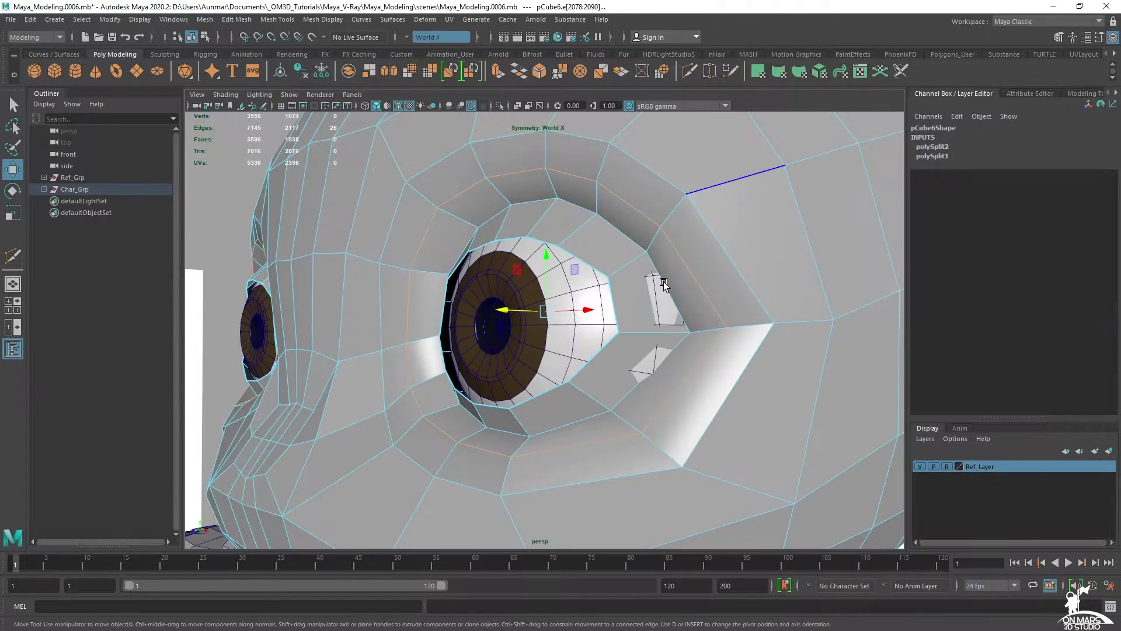
# - Undo the lower edge deselections and the inward push of the whole socket loop
pyautogui.keyDown('alt'); pyautogui.moveTo(628, 282); pyautogui.dragTo(654, 278); pyautogui.keyUp('alt')
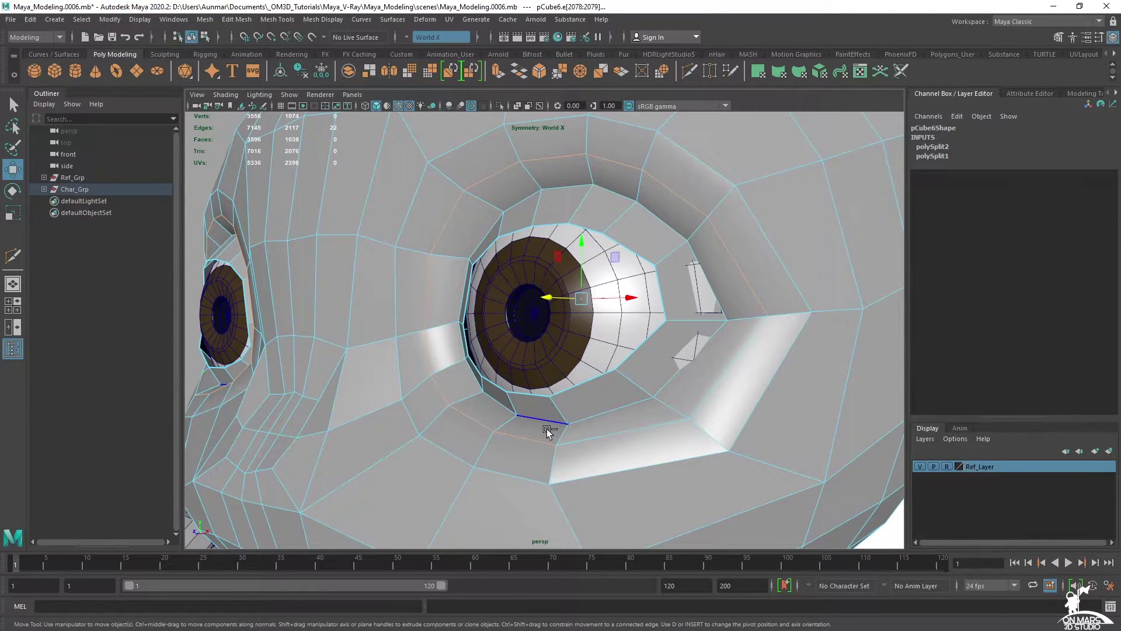
pyautogui.click(445, 393)
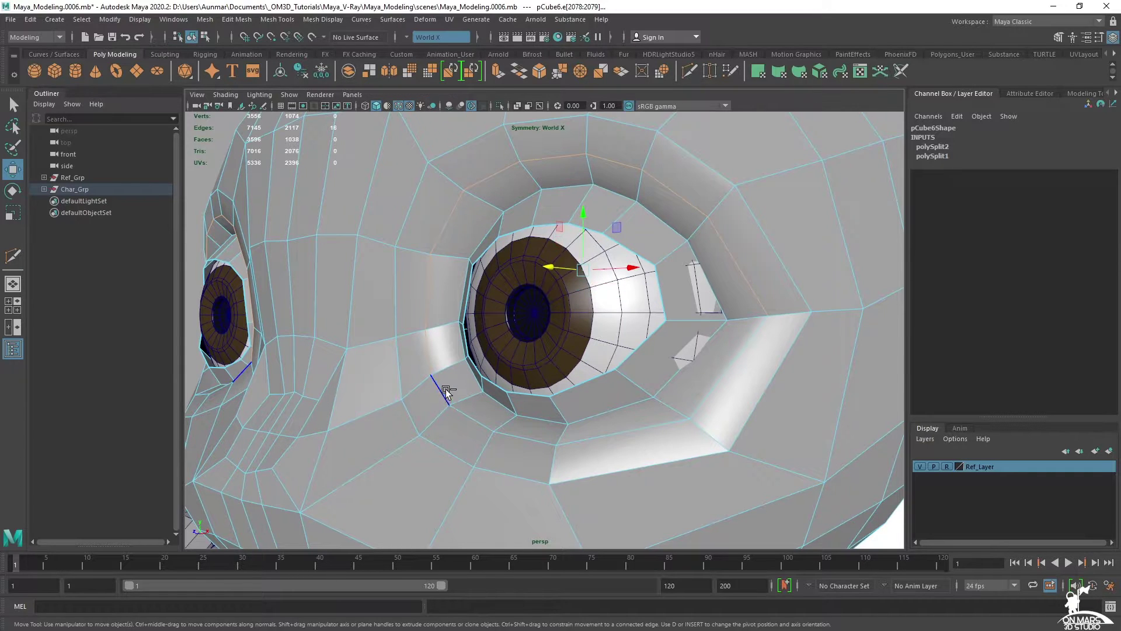
pyautogui.keyDown('alt'); pyautogui.moveTo(445, 392); pyautogui.dragTo(649, 344); pyautogui.keyUp('alt')
pyautogui.hotkey('ctrl', 'z')
pyautogui.hotkey('ctrl', 'z')
pyautogui.hotkey('ctrl', 'z')
pyautogui.hotkey('ctrl', 'z')
# - Deselect the lower edges of the socket loop and push the remaining upper arc inward along its normals
pyautogui.keyDown('ctrl'); pyautogui.click(645, 338); pyautogui.keyUp('ctrl')
pyautogui.keyDown('ctrl'); pyautogui.click(552, 402); pyautogui.keyUp('ctrl')
pyautogui.keyDown('ctrl'); pyautogui.click(457, 407); pyautogui.keyUp('ctrl')
pyautogui.keyDown('ctrl'); pyautogui.click(420, 386); pyautogui.keyUp('ctrl')
pyautogui.keyDown('ctrl'); pyautogui.click(414, 367); pyautogui.keyUp('ctrl')
pyautogui.keyDown('ctrl'); pyautogui.click(412, 337); pyautogui.keyUp('ctrl')
pyautogui.keyDown('alt'); pyautogui.moveTo(776, 314); pyautogui.dragTo(583, 286, button='right'); pyautogui.keyUp('alt')
pyautogui.keyDown('alt'); pyautogui.moveTo(583, 287); pyautogui.dragTo(569, 292); pyautogui.keyUp('alt')
pyautogui.keyDown('alt'); pyautogui.moveTo(569, 290); pyautogui.dragTo(580, 281, button='right'); pyautogui.keyUp('alt')
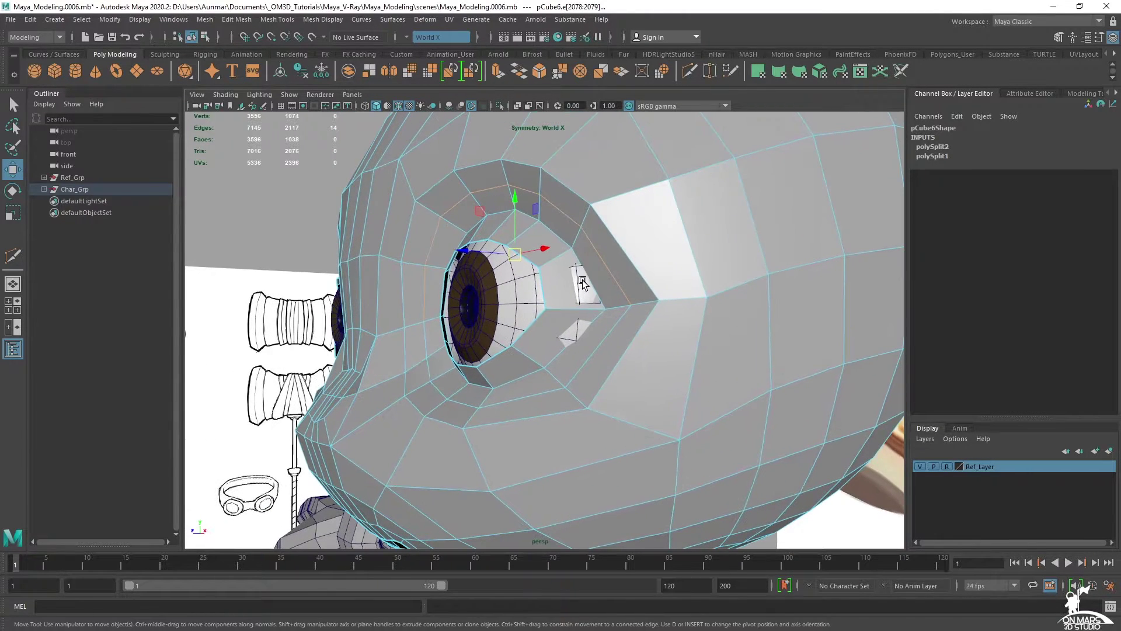
pyautogui.keyDown('ctrl'); pyautogui.moveTo(590, 276); pyautogui.dragTo(598, 280, button='middle'); pyautogui.keyUp('ctrl')
pyautogui.keyDown('alt'); pyautogui.moveTo(598, 280); pyautogui.dragTo(706, 291); pyautogui.keyUp('alt')
pyautogui.keyDown('alt'); pyautogui.moveTo(706, 291); pyautogui.dragTo(635, 275, button='middle'); pyautogui.keyUp('alt')
# - Switch to vertex editing and shift the socket-loop vertex below the inner eye corner along its normal
pyautogui.moveTo(633, 281); pyautogui.dragTo(583, 284, button='right')
pyautogui.click(553, 352)
pyautogui.keyDown('alt'); pyautogui.moveTo(581, 366); pyautogui.dragTo(739, 318); pyautogui.keyUp('alt')
pyautogui.keyDown('alt'); pyautogui.moveTo(739, 317); pyautogui.dragTo(461, 307, button='middle'); pyautogui.keyUp('alt')
pyautogui.keyDown('alt'); pyautogui.moveTo(462, 307); pyautogui.dragTo(536, 323, button='right'); pyautogui.keyUp('alt')
pyautogui.keyDown('alt'); pyautogui.moveTo(536, 323); pyautogui.dragTo(636, 317); pyautogui.keyUp('alt')
pyautogui.keyDown('ctrl'); pyautogui.moveTo(674, 296); pyautogui.dragTo(679, 297, button='middle'); pyautogui.keyUp('ctrl')
pyautogui.keyDown('alt'); pyautogui.moveTo(680, 297); pyautogui.dragTo(538, 312); pyautogui.keyUp('alt')
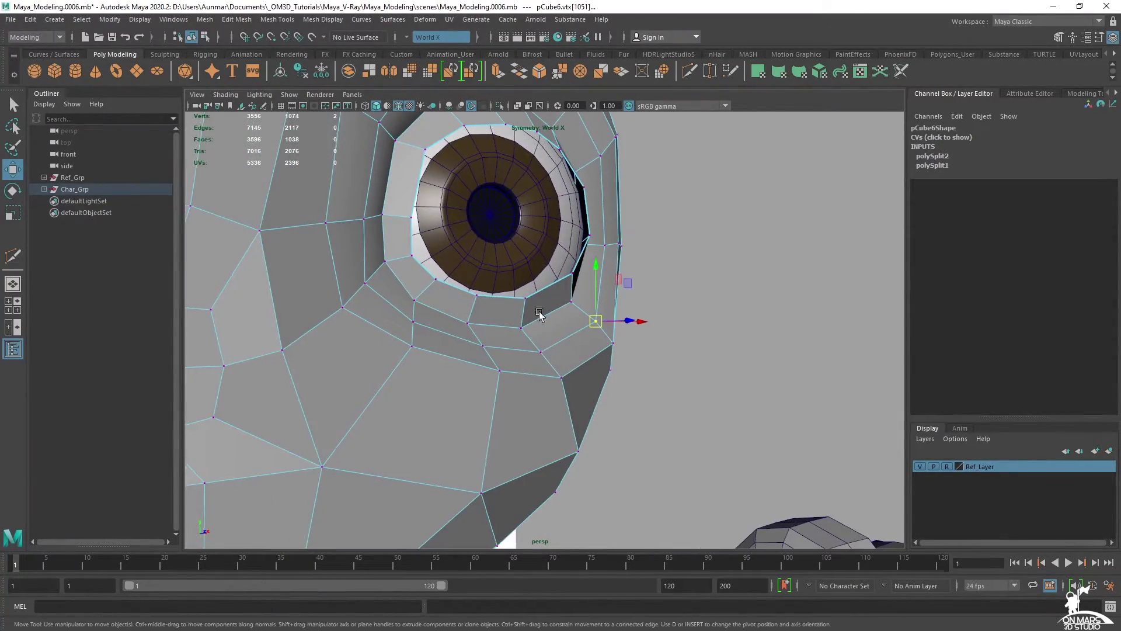
# - Select the neighbouring socket-loop vertices under the eye and shift them slightly along their normals
pyautogui.click(540, 354)
pyautogui.keyDown('alt'); pyautogui.moveTo(540, 355); pyautogui.dragTo(440, 361); pyautogui.keyUp('alt')
pyautogui.keyDown('alt'); pyautogui.moveTo(441, 361); pyautogui.dragTo(528, 350, button='middle'); pyautogui.keyUp('alt')
pyautogui.keyDown('alt'); pyautogui.moveTo(528, 351); pyautogui.dragTo(678, 372); pyautogui.keyUp('alt')
pyautogui.keyDown('shift'); pyautogui.doubleClick(504, 324); pyautogui.keyUp('shift')
pyautogui.keyDown('ctrl'); pyautogui.moveTo(687, 369); pyautogui.dragTo(690, 369, button='middle'); pyautogui.keyUp('ctrl')
# - Move the vertices between the nose bridge and lower eye socket along their normals
pyautogui.press('q')
pyautogui.click(483, 340)
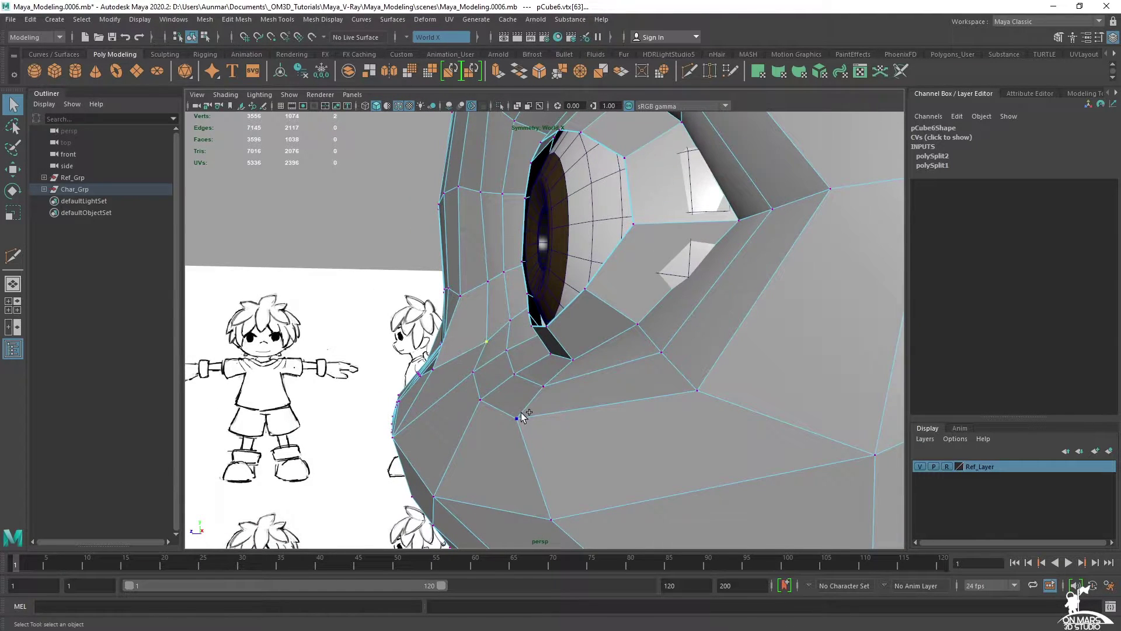
pyautogui.keyDown('shift'); pyautogui.doubleClick(527, 412); pyautogui.keyUp('shift')
pyautogui.press('w')
pyautogui.keyDown('ctrl'); pyautogui.moveTo(652, 398); pyautogui.dragTo(692, 371, button='middle'); pyautogui.keyUp('ctrl')
pyautogui.press('q')
pyautogui.click(483, 341)
pyautogui.press('w')
# - Inspect the reshaped eye socket from several angles with the smooth preview, then restore the unsmoothed display
pyautogui.keyDown('alt'); pyautogui.moveTo(697, 356); pyautogui.dragTo(713, 358); pyautogui.keyUp('alt')
pyautogui.scroll(-2, 713, 357)
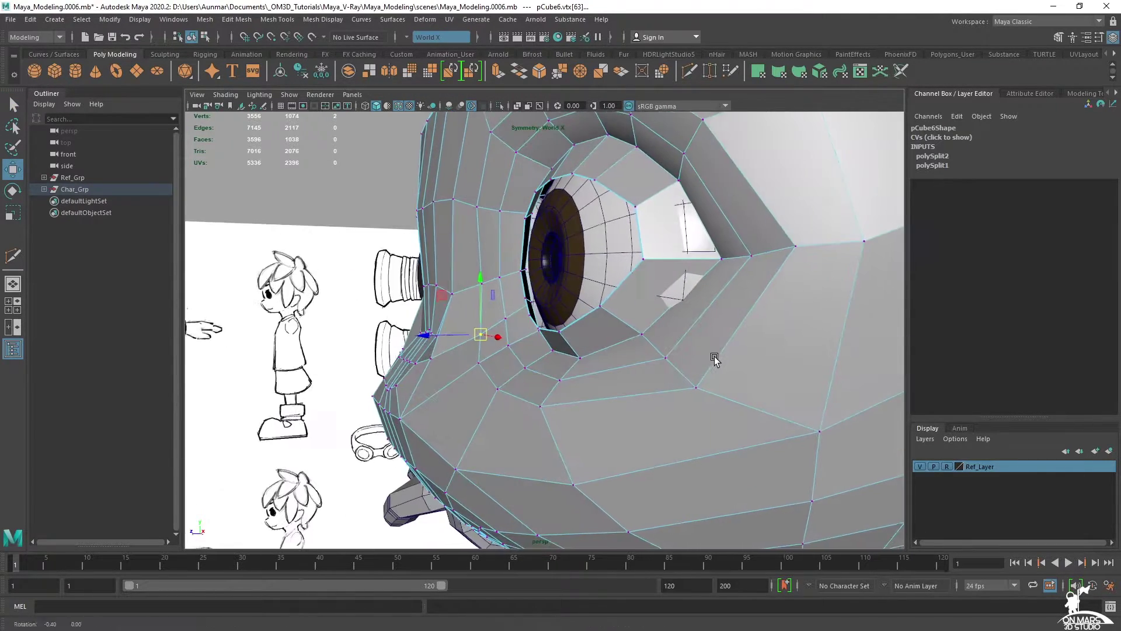
pyautogui.keyDown('alt'); pyautogui.moveTo(713, 357); pyautogui.dragTo(696, 355, button='middle'); pyautogui.keyUp('alt')
pyautogui.keyDown('alt'); pyautogui.moveTo(696, 355); pyautogui.dragTo(735, 342); pyautogui.keyUp('alt')
pyautogui.moveTo(678, 276)
pyautogui.keyDown('alt'); pyautogui.mouseDown()
pyautogui.moveTo(710, 275)
pyautogui.moveTo(722, 259)
pyautogui.mouseUp(); pyautogui.keyUp('alt')
pyautogui.click(681, 238)
pyautogui.press('3')
pyautogui.keyDown('alt'); pyautogui.moveTo(734, 260); pyautogui.dragTo(687, 289, button='middle'); pyautogui.keyUp('alt')
pyautogui.press('1')
pyautogui.keyDown('alt'); pyautogui.moveTo(687, 288); pyautogui.dragTo(624, 327); pyautogui.keyUp('alt')
# - Move the row of vertices at the outer eye corner along X and adjust a nearby eyelid vertex
pyautogui.click(587, 330)
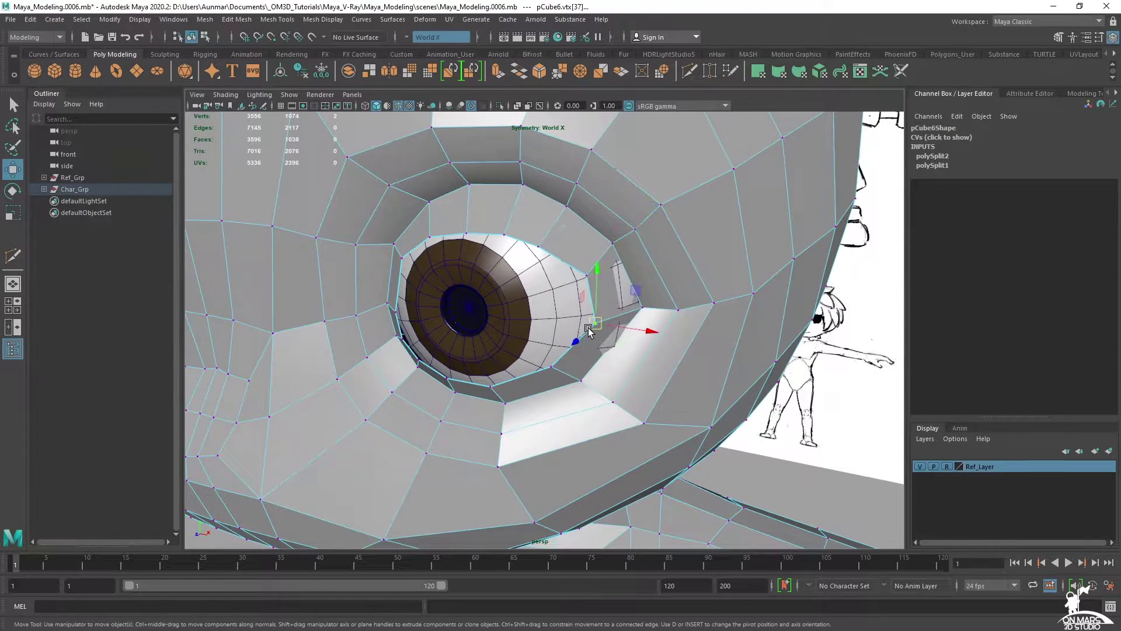
pyautogui.keyDown('shift'); pyautogui.click(714, 303); pyautogui.keyUp('shift')
pyautogui.keyDown('alt'); pyautogui.moveTo(722, 301); pyautogui.dragTo(628, 347); pyautogui.keyUp('alt')
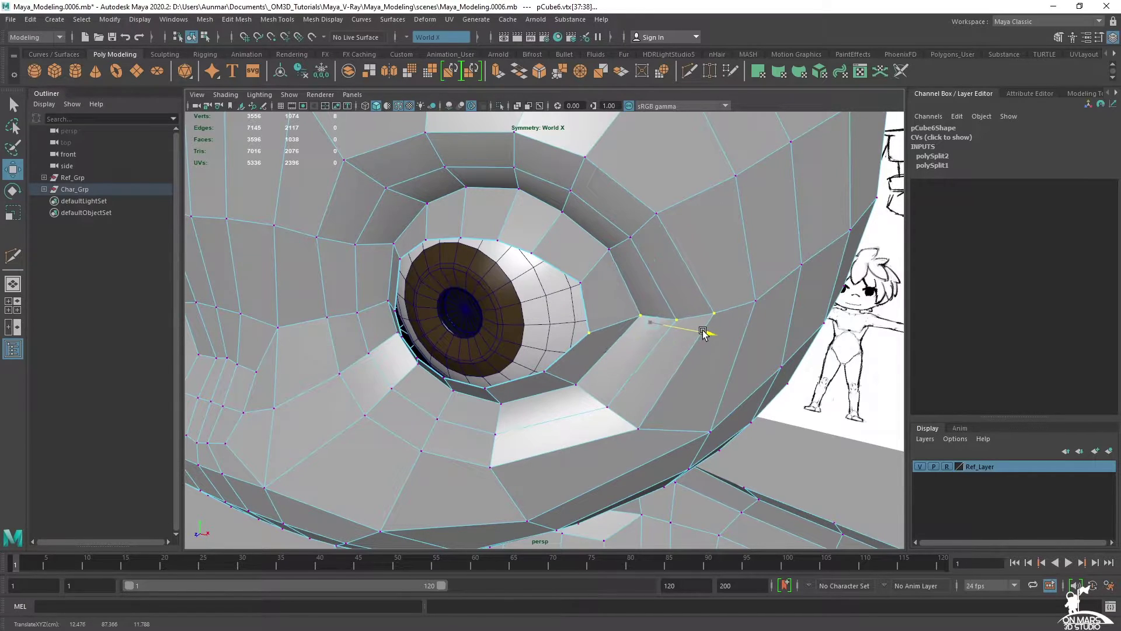
pyautogui.keyDown('alt'); pyautogui.moveTo(711, 327); pyautogui.dragTo(753, 257); pyautogui.keyUp('alt')
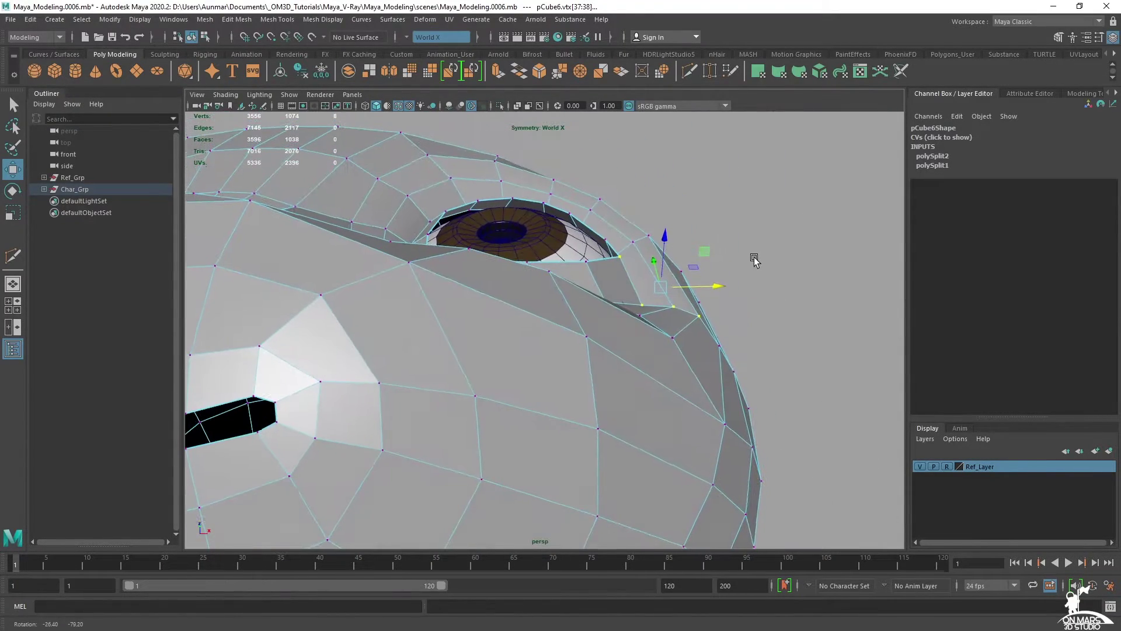
pyautogui.keyDown('alt'); pyautogui.moveTo(648, 296); pyautogui.dragTo(612, 272); pyautogui.keyUp('alt')
pyautogui.click(607, 248)
pyautogui.moveTo(606, 197); pyautogui.dragTo(719, 340)
pyautogui.keyDown('alt'); pyautogui.moveTo(719, 340); pyautogui.dragTo(760, 340, button='right'); pyautogui.keyUp('alt')
pyautogui.keyDown('alt'); pyautogui.moveTo(529, 267); pyautogui.dragTo(597, 289, button='middle'); pyautogui.keyUp('alt')
pyautogui.keyDown('alt'); pyautogui.moveTo(597, 288); pyautogui.dragTo(591, 292); pyautogui.keyUp('alt')
# - Extrude the border edge loop of the eye opening back into the head along Z to thicken the eyelid
pyautogui.moveTo(698, 188); pyautogui.dragTo(699, 127, button='right')
pyautogui.press('q')
pyautogui.doubleClick(626, 236)
pyautogui.keyDown('alt'); pyautogui.moveTo(716, 319); pyautogui.dragTo(746, 300); pyautogui.keyUp('alt')
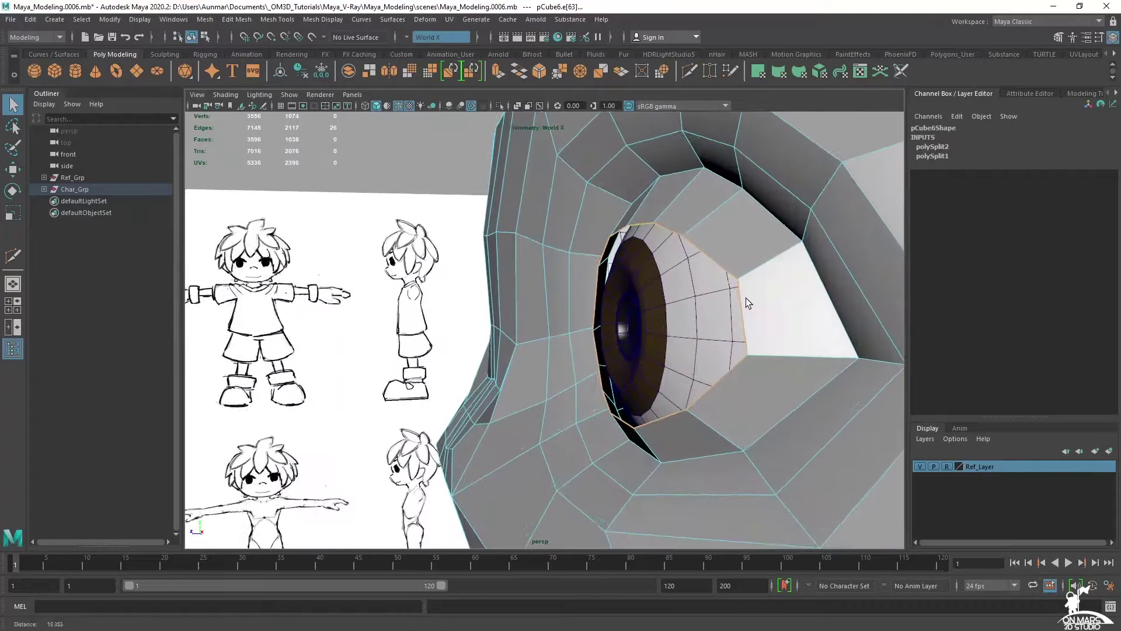
pyautogui.keyDown('alt'); pyautogui.moveTo(746, 300); pyautogui.dragTo(720, 288, button='middle'); pyautogui.keyUp('alt')
pyautogui.keyDown('alt'); pyautogui.moveTo(721, 288); pyautogui.dragTo(712, 286); pyautogui.keyUp('alt')
pyautogui.press('w')
pyautogui.keyDown('alt'); pyautogui.moveTo(718, 305); pyautogui.dragTo(678, 310, button='middle'); pyautogui.keyUp('alt')
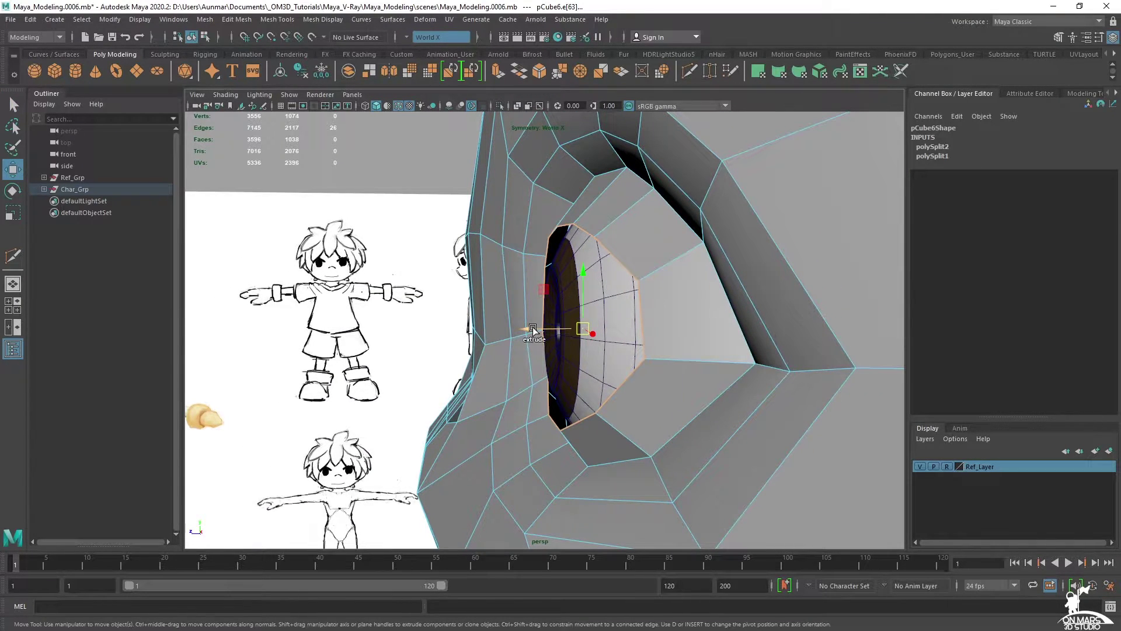
pyautogui.keyDown('shift'); pyautogui.moveTo(533, 328); pyautogui.dragTo(709, 251); pyautogui.keyUp('shift')
pyautogui.scroll(3, 685, 336)
pyautogui.moveTo(718, 251); pyautogui.dragTo(725, 251, button='middle')
pyautogui.moveTo(729, 259)
pyautogui.keyDown('alt'); pyautogui.mouseDown()
pyautogui.moveTo(772, 293)
pyautogui.moveTo(690, 277)
pyautogui.moveTo(700, 283)
pyautogui.moveTo(633, 244)
pyautogui.moveTo(670, 266)
pyautogui.mouseUp(); pyautogui.keyUp('alt')
# - Slide the upper outer and inner-corner edges of the extruded eyelid rim to refine the eye opening
pyautogui.click(625, 229)
pyautogui.hotkey('alt', 'x')
pyautogui.hotkey('alt', 'x')
pyautogui.keyDown('ctrl'); pyautogui.keyDown('shift'); pyautogui.moveTo(681, 199); pyautogui.dragTo(682, 199); pyautogui.keyUp('shift'); pyautogui.keyUp('ctrl')
pyautogui.keyDown('alt'); pyautogui.moveTo(682, 272); pyautogui.dragTo(431, 343); pyautogui.keyUp('alt')
pyautogui.scroll(2, 665, 314)
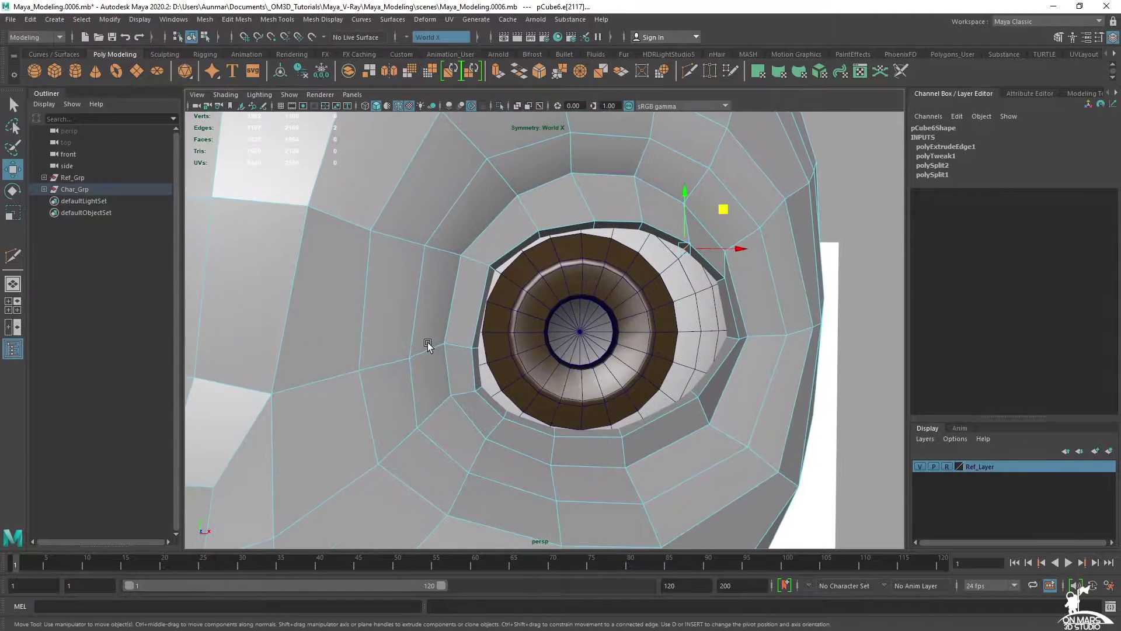
pyautogui.click(478, 350)
pyautogui.moveTo(454, 346)
pyautogui.keyDown('ctrl'); pyautogui.keyDown('shift'); pyautogui.mouseDown()
pyautogui.moveTo(465, 351)
pyautogui.moveTo(447, 354)
pyautogui.mouseUp(); pyautogui.keyUp('shift'); pyautogui.keyUp('ctrl')
# - Slide the row of vertices running from the inner eye corner toward the nose, using X-ray display
pyautogui.hotkey('alt', 'x')
pyautogui.moveTo(446, 353); pyautogui.dragTo(409, 341, button='right')
pyautogui.moveTo(391, 221); pyautogui.dragTo(351, 221, button='right')
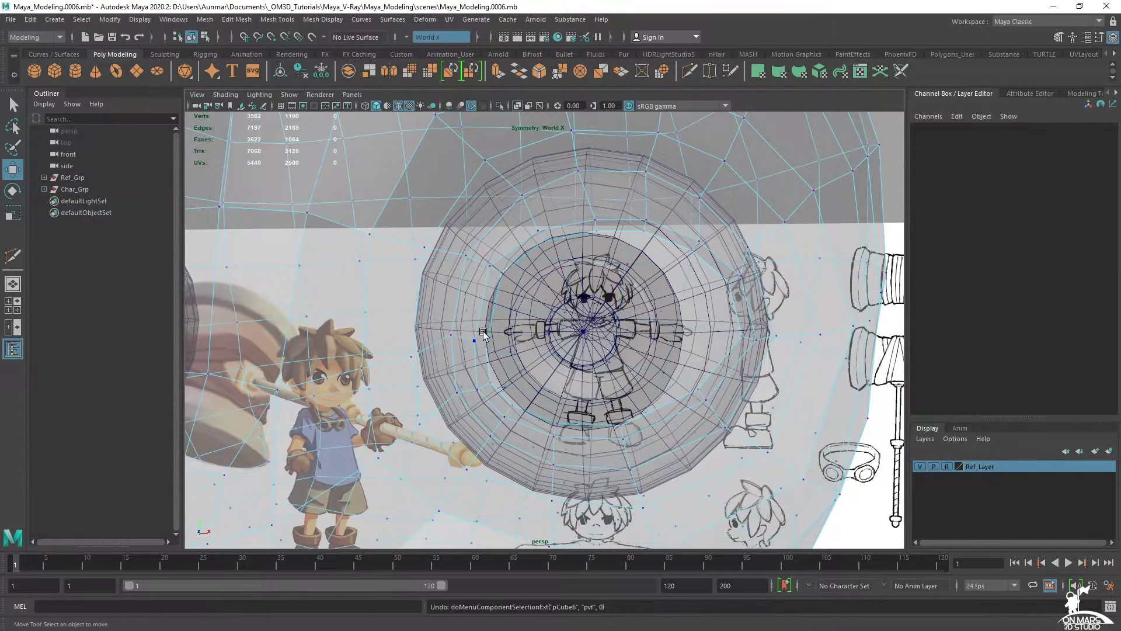
pyautogui.click(504, 351)
pyautogui.moveTo(487, 348); pyautogui.dragTo(488, 339)
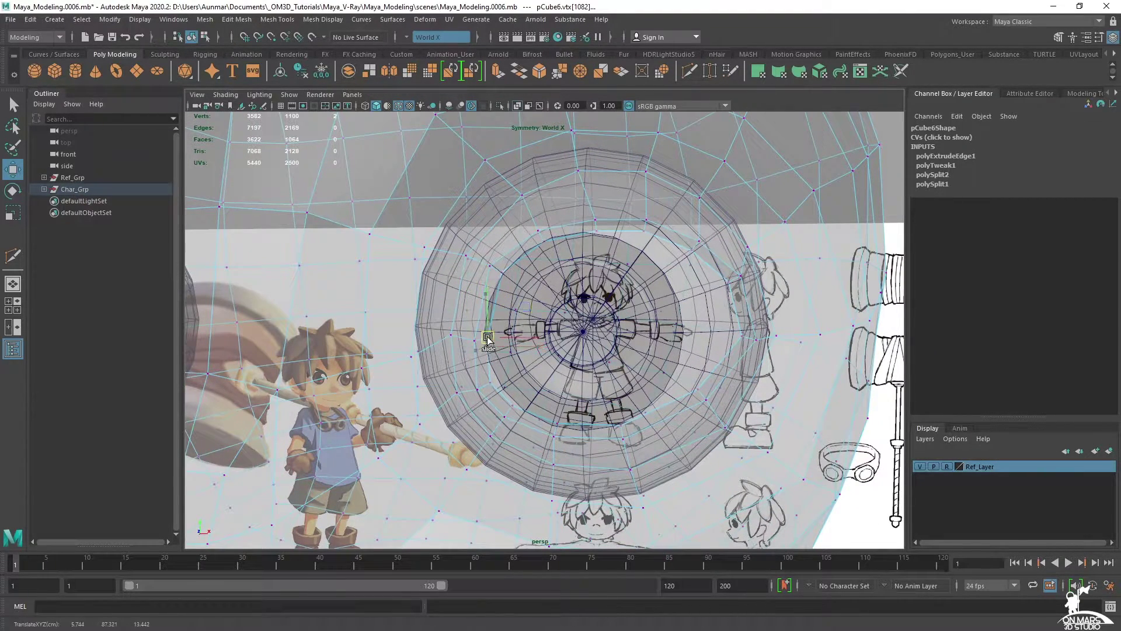
pyautogui.click(438, 337)
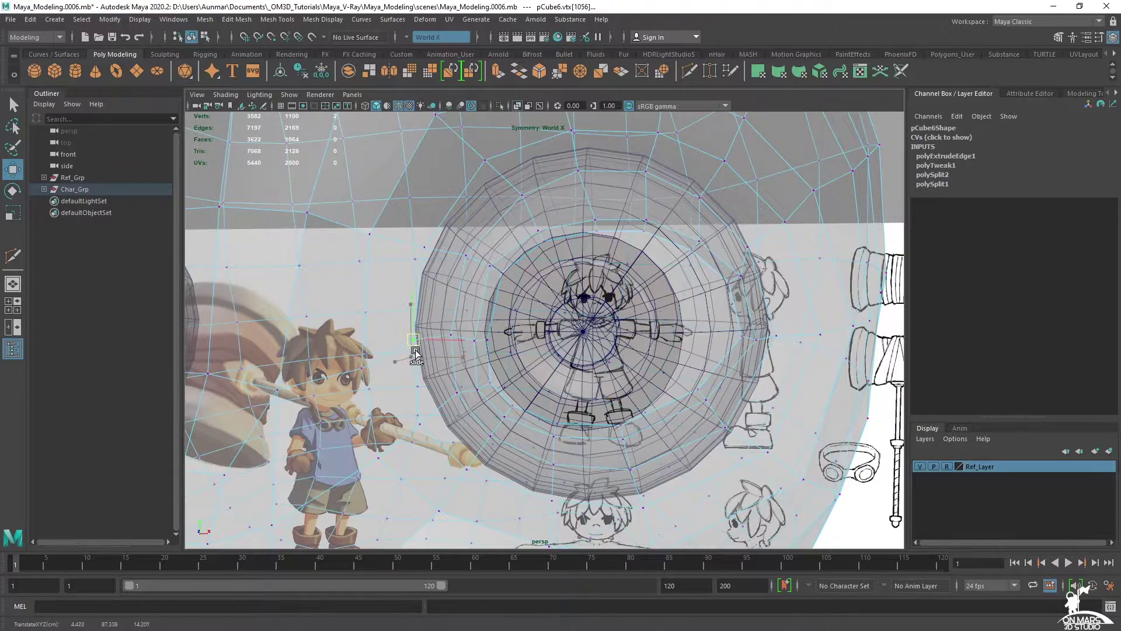
pyautogui.hotkey('alt', 'x')
pyautogui.keyDown('ctrl'); pyautogui.keyDown('shift'); pyautogui.moveTo(400, 378); pyautogui.dragTo(397, 360); pyautogui.keyUp('shift'); pyautogui.keyUp('ctrl')
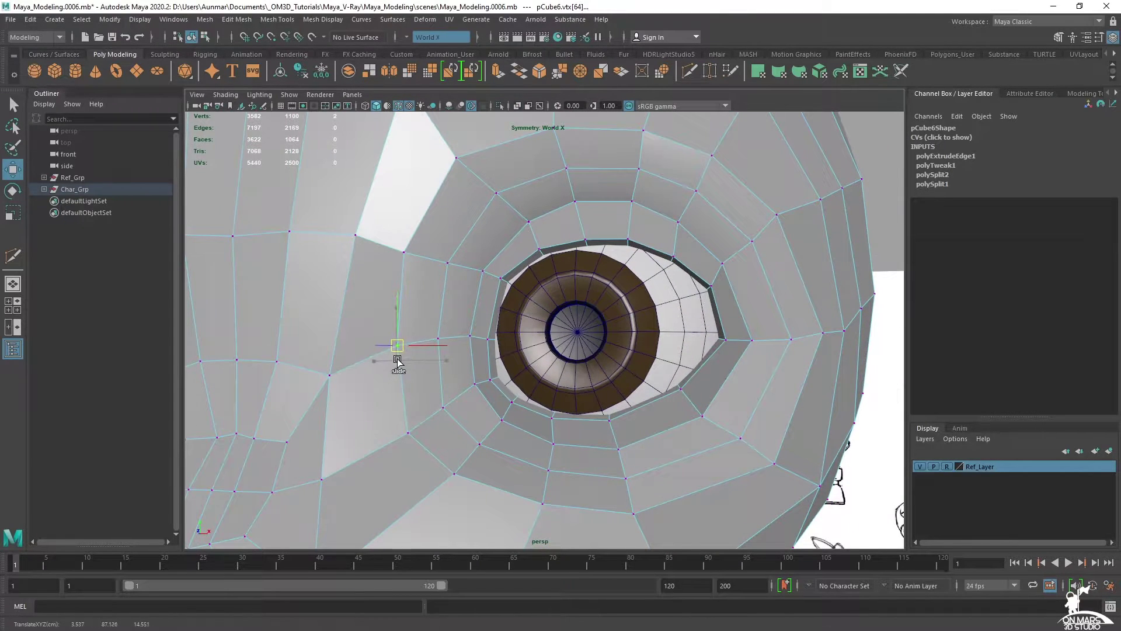
pyautogui.keyDown('alt'); pyautogui.moveTo(610, 360); pyautogui.dragTo(761, 277); pyautogui.keyUp('alt')
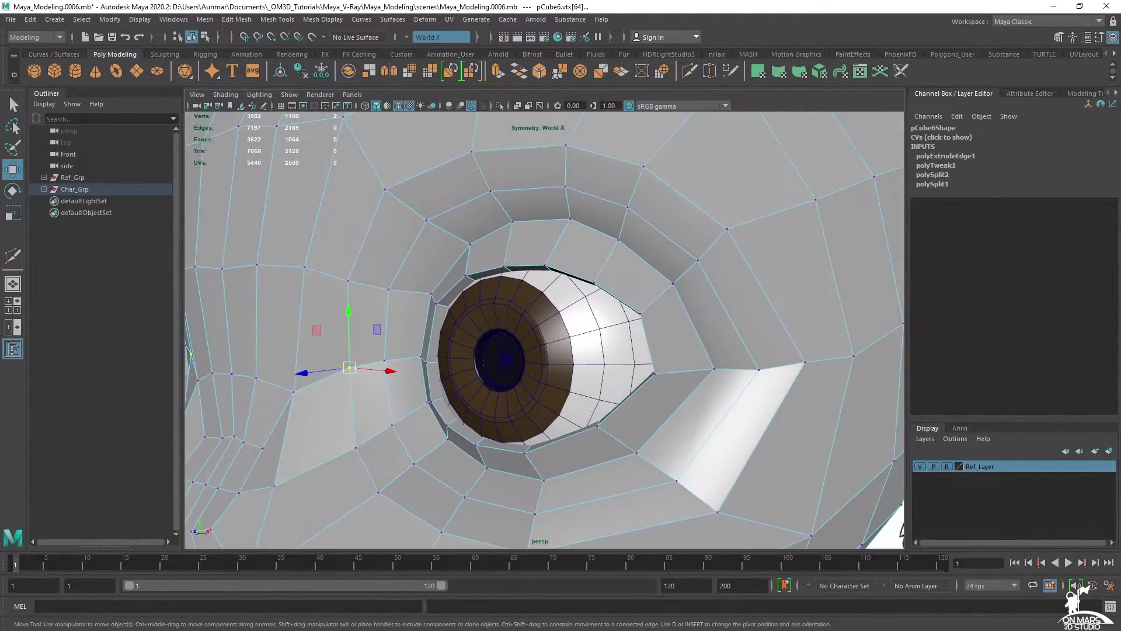
# - Reposition the upper eyelid's outer-loop vertices above the iris in the XY plane
pyautogui.keyDown('alt'); pyautogui.moveTo(655, 293); pyautogui.dragTo(521, 233); pyautogui.keyUp('alt')
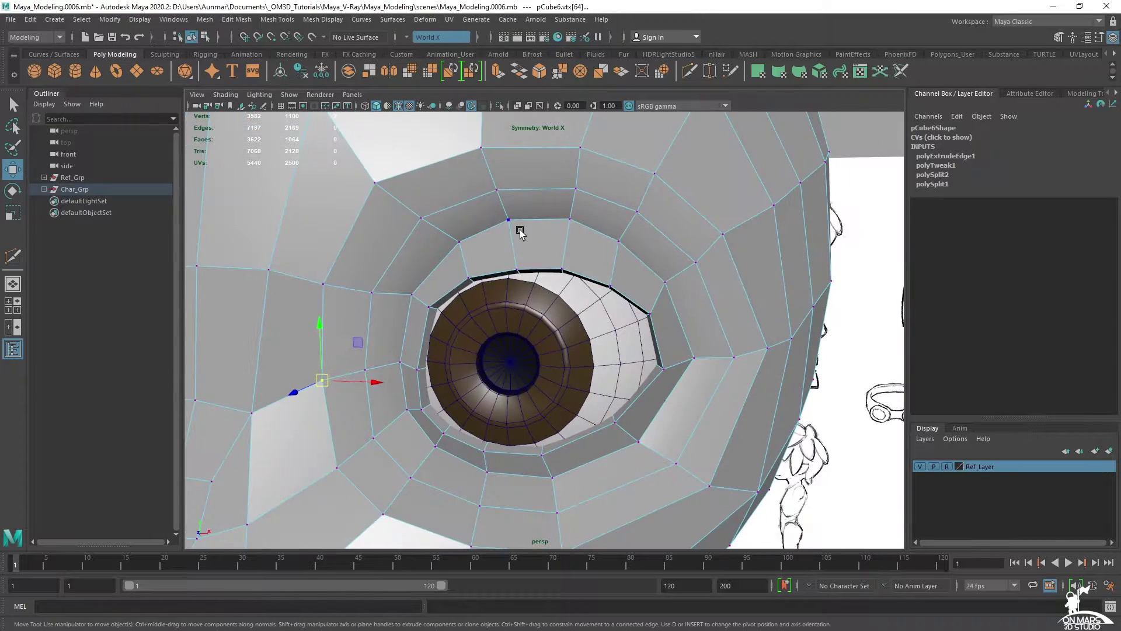
pyautogui.click(510, 219)
pyautogui.keyDown('alt'); pyautogui.moveTo(601, 310); pyautogui.dragTo(583, 286); pyautogui.keyUp('alt')
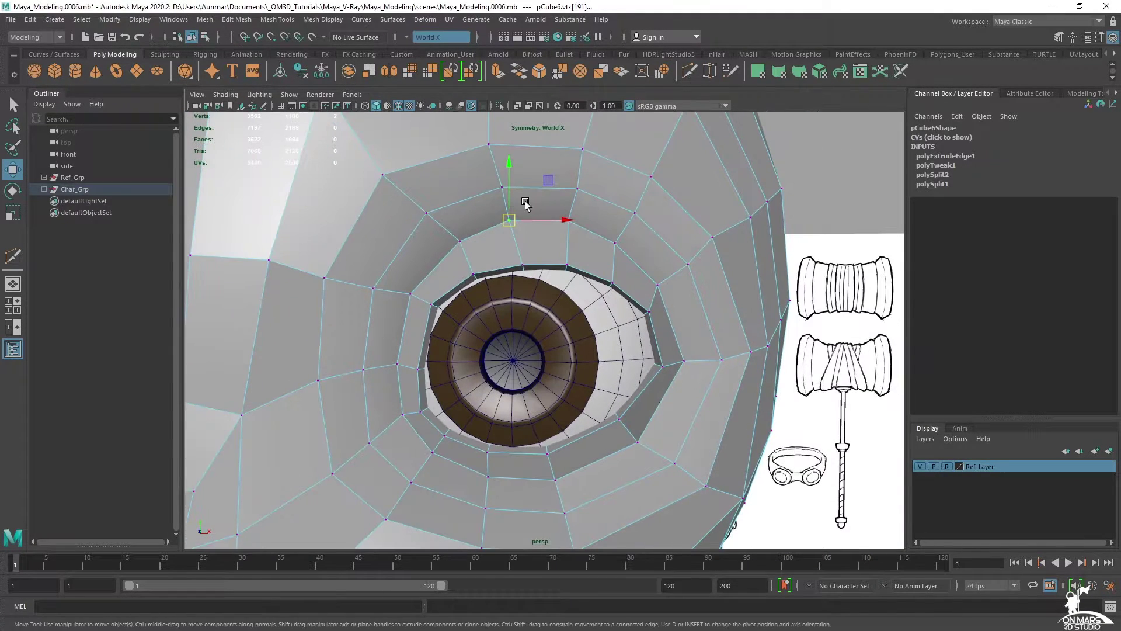
pyautogui.moveTo(545, 183); pyautogui.dragTo(545, 192)
pyautogui.click(573, 217)
pyautogui.moveTo(611, 181); pyautogui.dragTo(656, 218)
# - Adjust the vertices along the outer part of the upper eyelid and the one above the eye's centre
pyautogui.click(617, 244)
pyautogui.click(658, 297)
pyautogui.moveTo(700, 246); pyautogui.dragTo(704, 250)
pyautogui.click(643, 451)
pyautogui.keyDown('alt'); pyautogui.moveTo(627, 387); pyautogui.dragTo(554, 380); pyautogui.keyUp('alt')
pyautogui.keyDown('alt'); pyautogui.moveTo(629, 289); pyautogui.dragTo(613, 280); pyautogui.keyUp('alt')
pyautogui.click(568, 220)
pyautogui.moveTo(569, 201)
pyautogui.mouseDown()
pyautogui.moveTo(549, 317)
pyautogui.moveTo(565, 261)
pyautogui.moveTo(622, 235)
pyautogui.moveTo(664, 282)
pyautogui.mouseUp()
# - Try to insert an edge loop midway through the ring of eyelid faces
pyautogui.keyDown('shift'); pyautogui.moveTo(760, 258); pyautogui.dragTo(713, 260, button='right'); pyautogui.keyUp('shift')
pyautogui.keyDown('alt'); pyautogui.moveTo(722, 280); pyautogui.dragTo(681, 268); pyautogui.keyUp('alt')
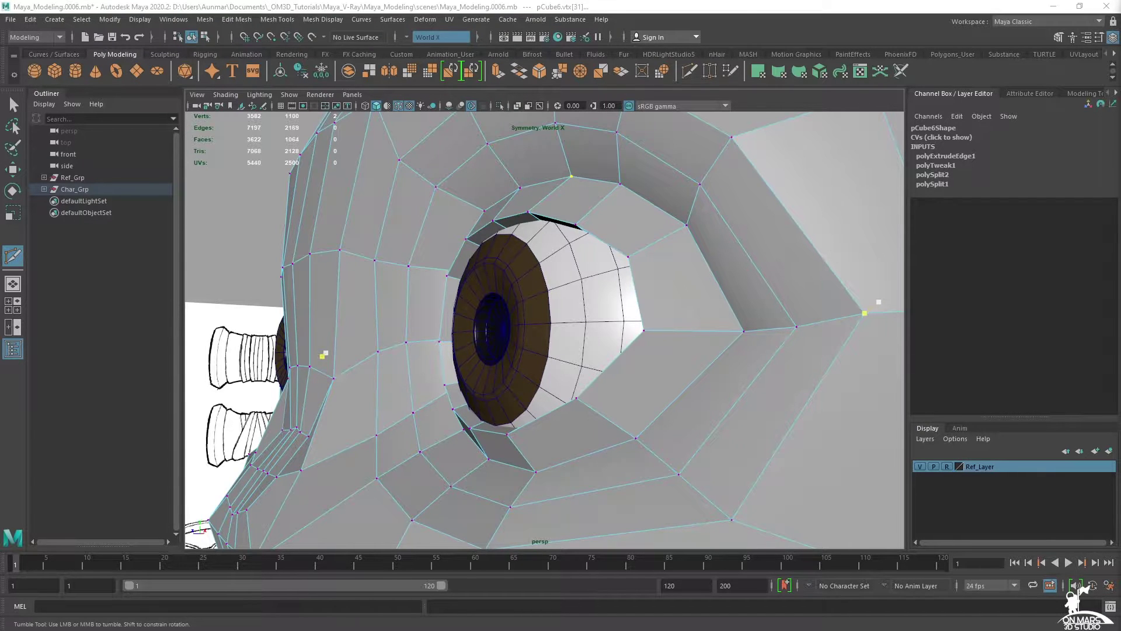
pyautogui.keyDown('ctrl'); pyautogui.middleClick(654, 241); pyautogui.keyUp('ctrl')
pyautogui.moveTo(683, 279)
pyautogui.keyDown('alt'); pyautogui.mouseDown()
pyautogui.moveTo(755, 288)
pyautogui.moveTo(723, 265)
pyautogui.moveTo(683, 272)
pyautogui.mouseUp(); pyautogui.keyUp('alt')
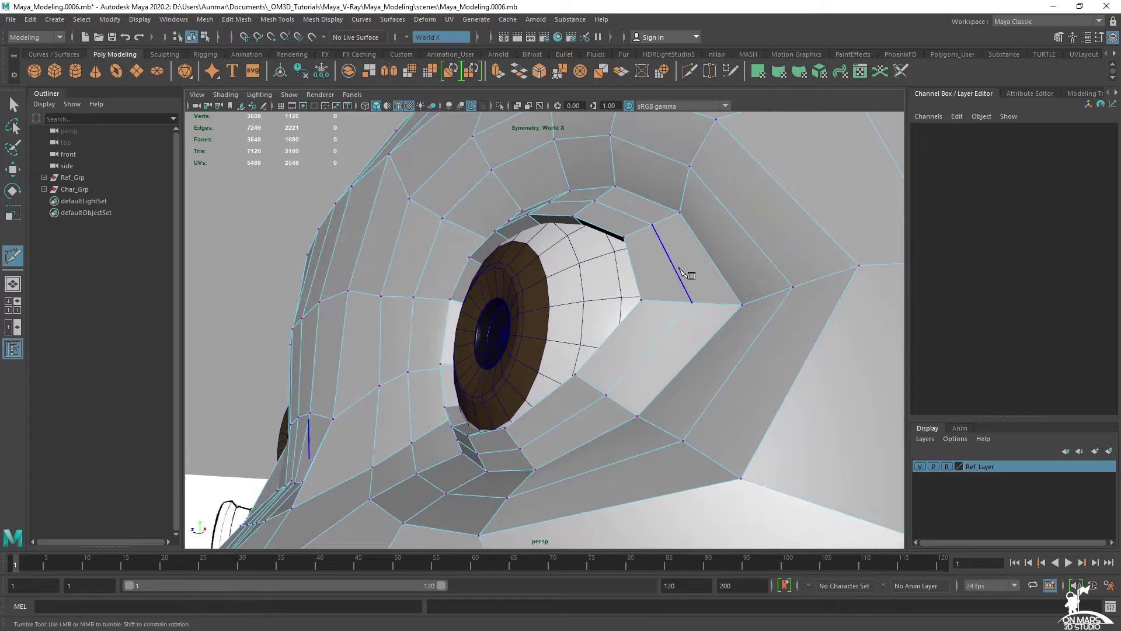
pyautogui.keyDown('alt'); pyautogui.moveTo(640, 381); pyautogui.dragTo(541, 393); pyautogui.keyUp('alt')
pyautogui.press('q')
pyautogui.keyDown('alt'); pyautogui.moveTo(541, 393); pyautogui.dragTo(689, 403, button='middle'); pyautogui.keyUp('alt')
pyautogui.hotkey('ctrl', 'z')
pyautogui.keyDown('alt'); pyautogui.moveTo(656, 300); pyautogui.dragTo(660, 304); pyautogui.keyUp('alt')
pyautogui.scroll(-3, 660, 304)
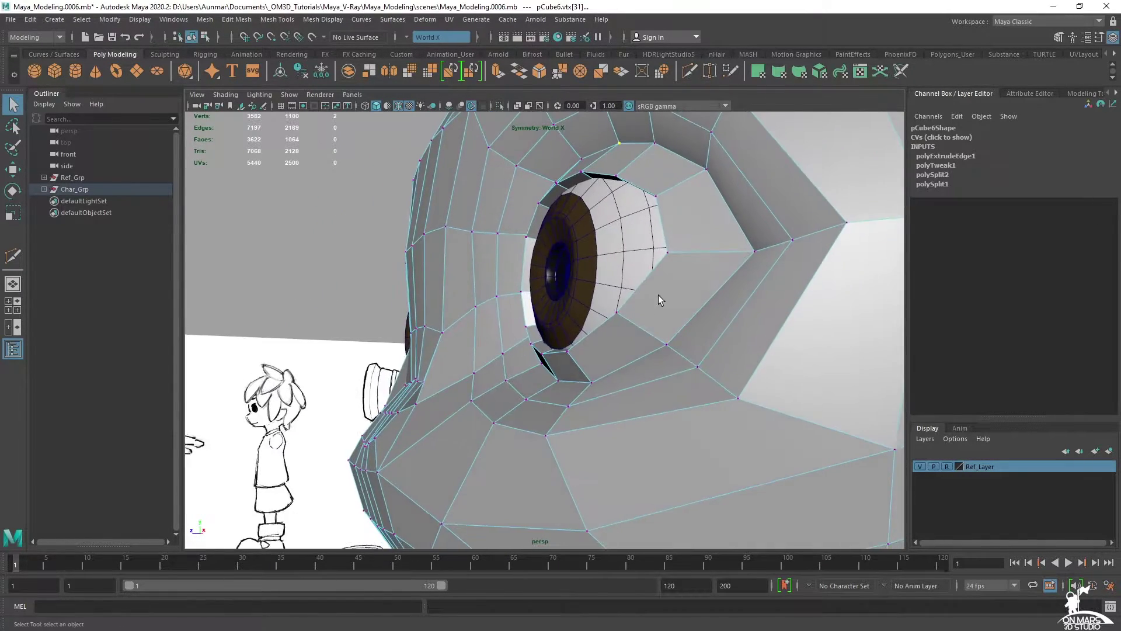
# - Reposition the lower eyelid vertex below the iris and the vertex below the outer part of the eye
pyautogui.scroll(2, 660, 303)
pyautogui.press('w')
pyautogui.keyDown('alt'); pyautogui.moveTo(653, 414); pyautogui.dragTo(711, 408); pyautogui.keyUp('alt')
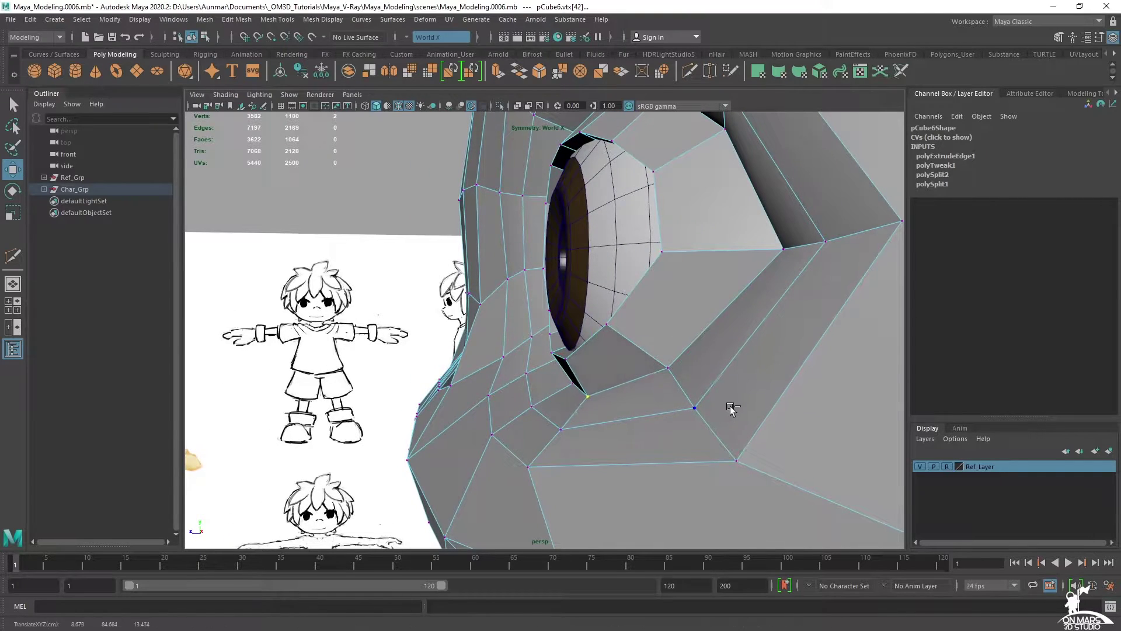
pyautogui.click(667, 362)
pyautogui.keyDown('alt'); pyautogui.moveTo(668, 361); pyautogui.dragTo(701, 371); pyautogui.keyUp('alt')
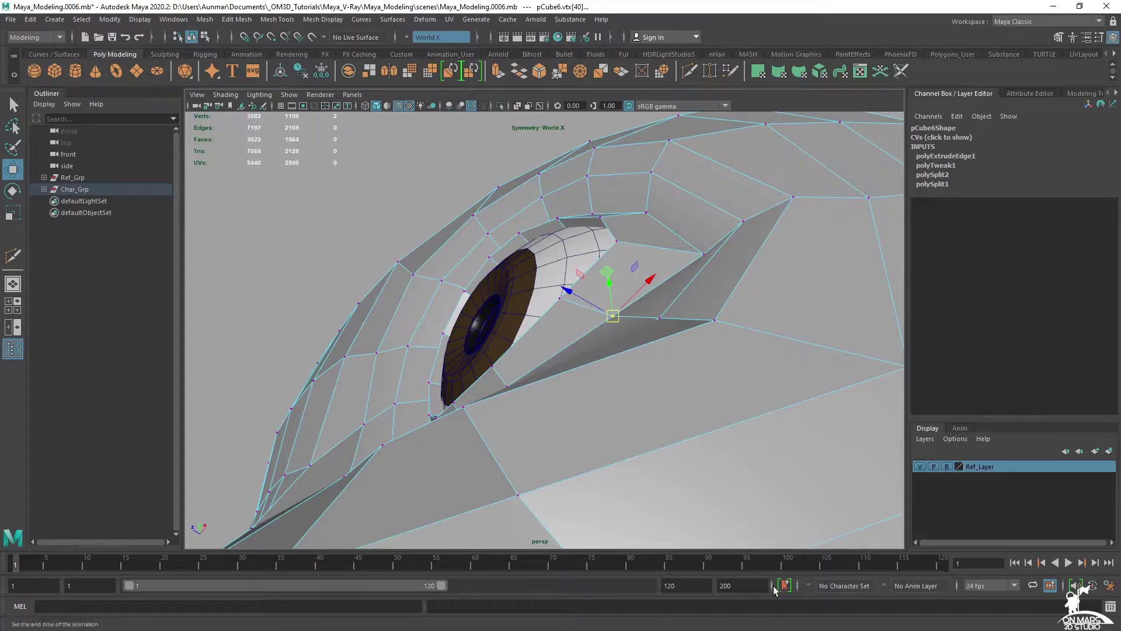
# - Check the reference head's coloured eye planes and adjust the lower eyelid vertex near the inner eye corner to match
pyautogui.hotkey('alt', 'Tab')
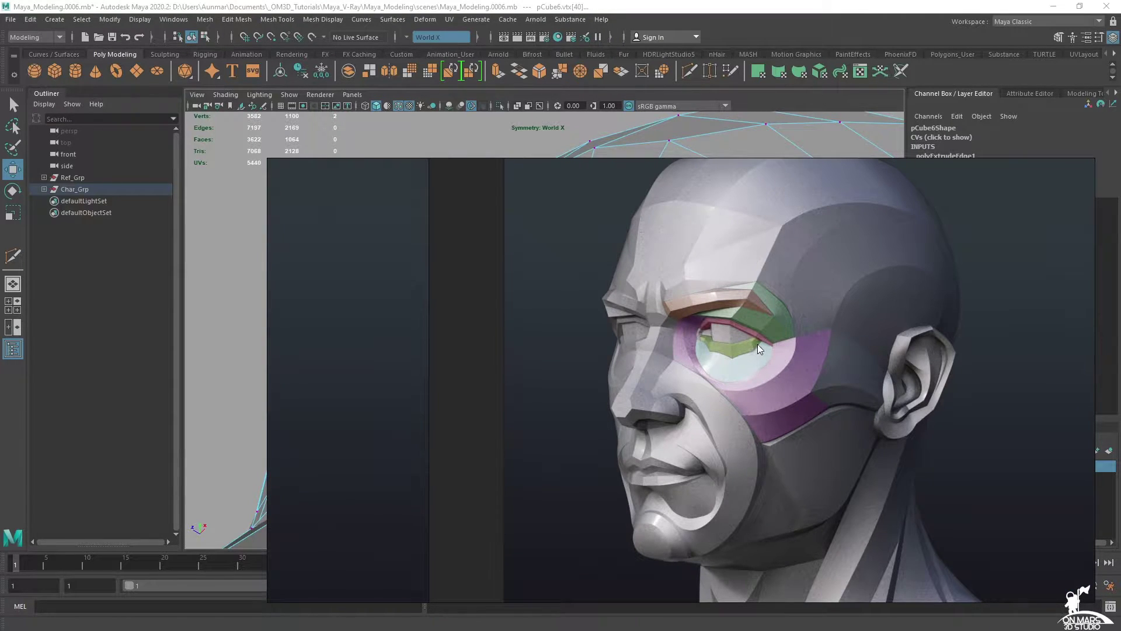
pyautogui.click(725, 30)
pyautogui.keyDown('alt'); pyautogui.moveTo(564, 325); pyautogui.dragTo(500, 408); pyautogui.keyUp('alt')
pyautogui.click(495, 378)
pyautogui.keyDown('alt'); pyautogui.moveTo(645, 430); pyautogui.dragTo(459, 358); pyautogui.keyUp('alt')
pyautogui.keyDown('alt'); pyautogui.moveTo(666, 421); pyautogui.dragTo(454, 361); pyautogui.keyUp('alt')
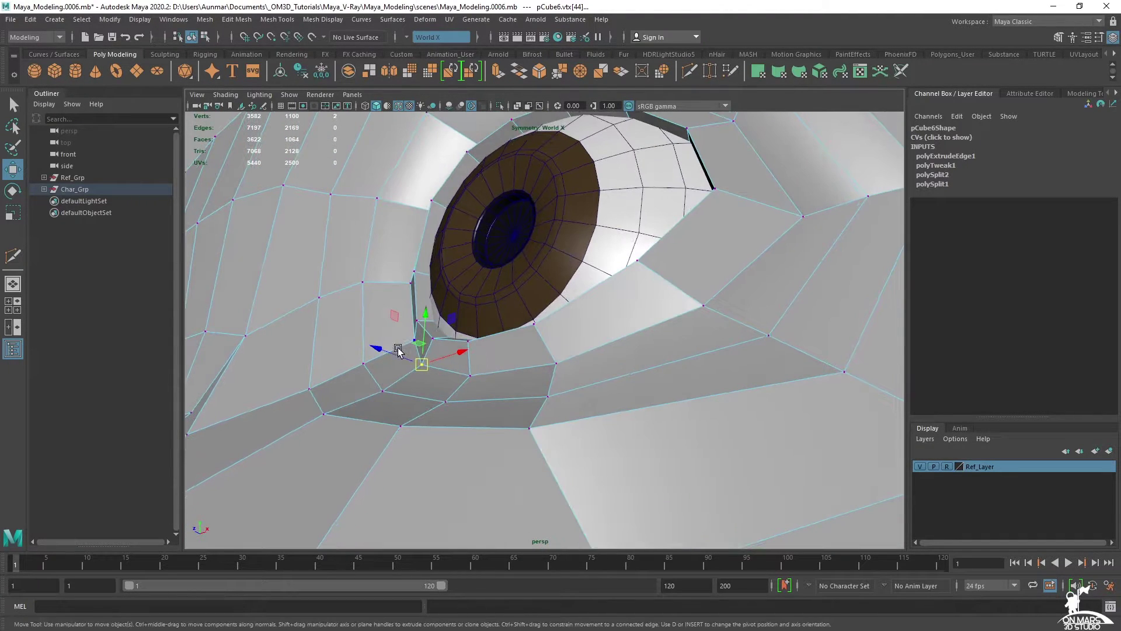
# - Reposition the vertices at the inner eye corner and around the outer eye corner to even out the socket
pyautogui.click(575, 381)
pyautogui.keyDown('alt'); pyautogui.moveTo(643, 357); pyautogui.dragTo(580, 210); pyautogui.keyUp('alt')
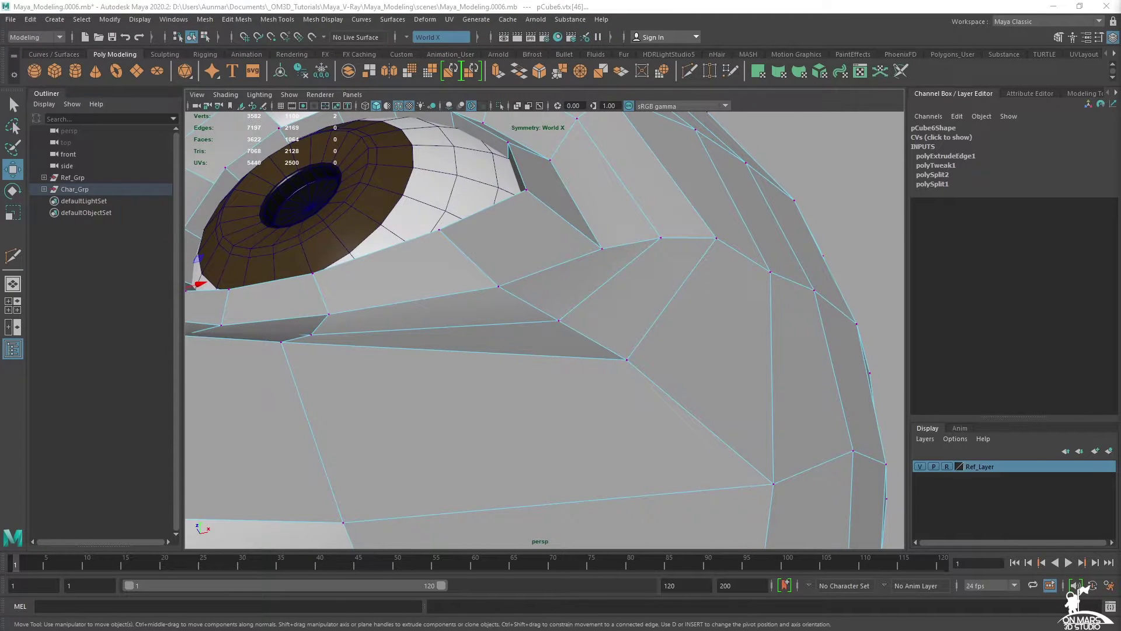
pyautogui.keyDown('alt'); pyautogui.moveTo(608, 295); pyautogui.dragTo(582, 268); pyautogui.keyUp('alt')
pyautogui.moveTo(814, 299); pyautogui.dragTo(821, 293, button='middle')
pyautogui.keyDown('alt'); pyautogui.moveTo(729, 308); pyautogui.dragTo(781, 318, button='middle'); pyautogui.keyUp('alt')
pyautogui.click(781, 297)
pyautogui.moveTo(854, 325); pyautogui.dragTo(857, 322, button='middle')
pyautogui.moveTo(857, 323)
pyautogui.keyDown('alt'); pyautogui.mouseDown()
pyautogui.moveTo(623, 383)
pyautogui.moveTo(791, 388)
pyautogui.moveTo(750, 396)
pyautogui.moveTo(620, 365)
pyautogui.mouseUp(); pyautogui.keyUp('alt')
# - Insert an edge loop through the ring of eyelid faces around the eye with the Multi-Cut tool
pyautogui.keyDown('shift'); pyautogui.moveTo(580, 183); pyautogui.dragTo(519, 181, button='right'); pyautogui.keyUp('shift')
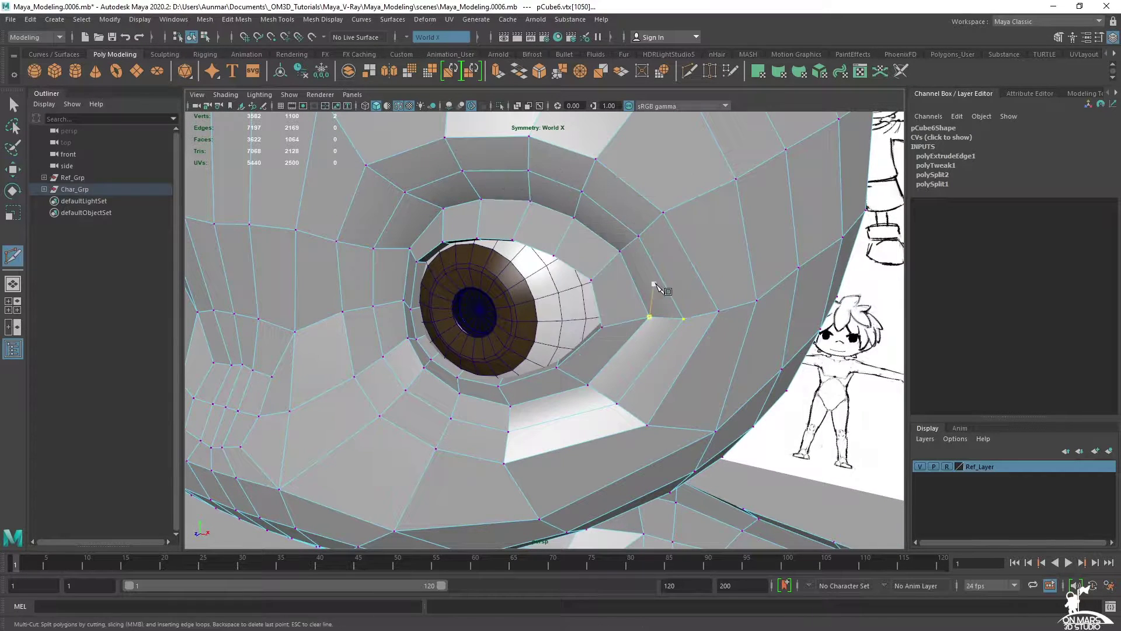
pyautogui.keyDown('alt'); pyautogui.moveTo(655, 286); pyautogui.dragTo(597, 260); pyautogui.keyUp('alt')
pyautogui.keyDown('ctrl'); pyautogui.click(575, 242); pyautogui.keyUp('ctrl')
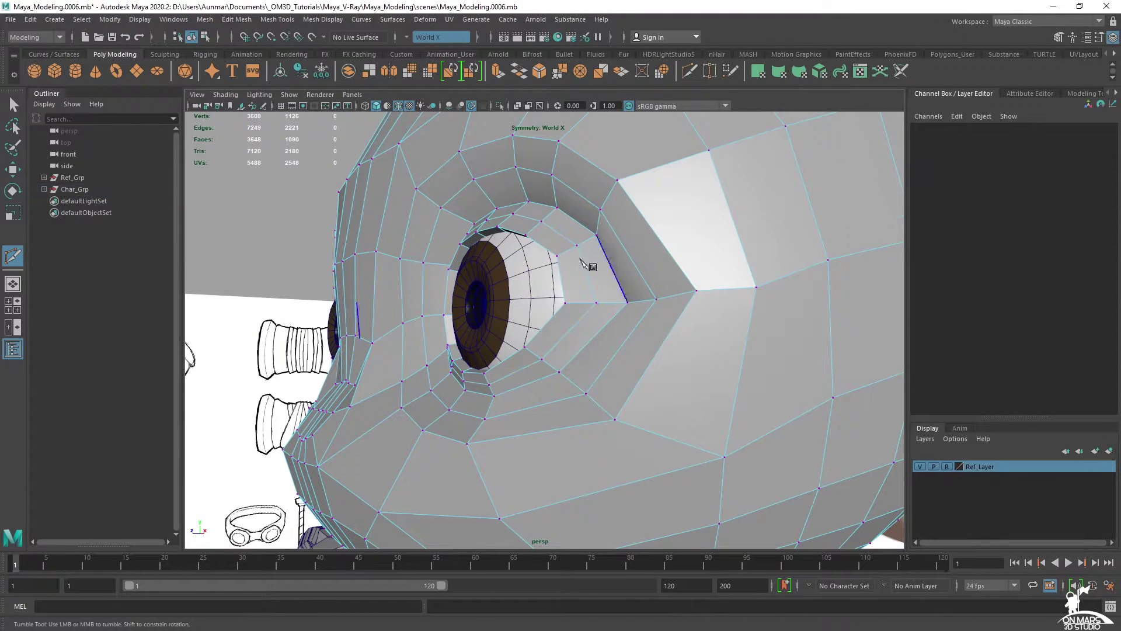
pyautogui.press('q')
pyautogui.press('w')
pyautogui.keyDown('alt'); pyautogui.moveTo(652, 298); pyautogui.dragTo(657, 332); pyautogui.keyUp('alt')
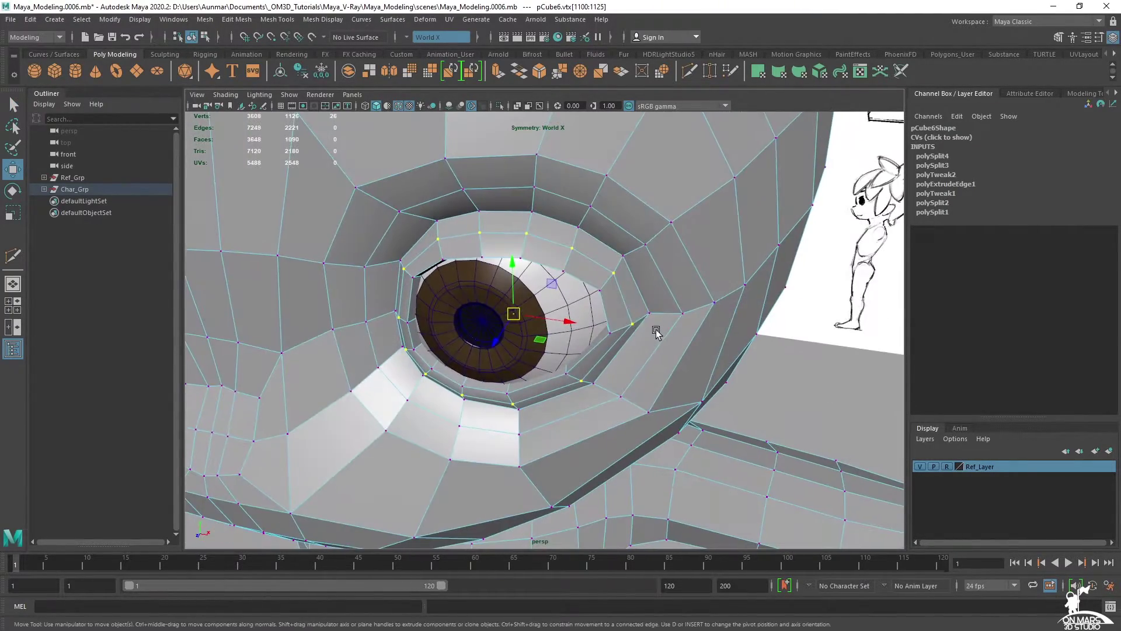
pyautogui.keyDown('alt'); pyautogui.moveTo(543, 314); pyautogui.dragTo(636, 463); pyautogui.keyUp('alt')
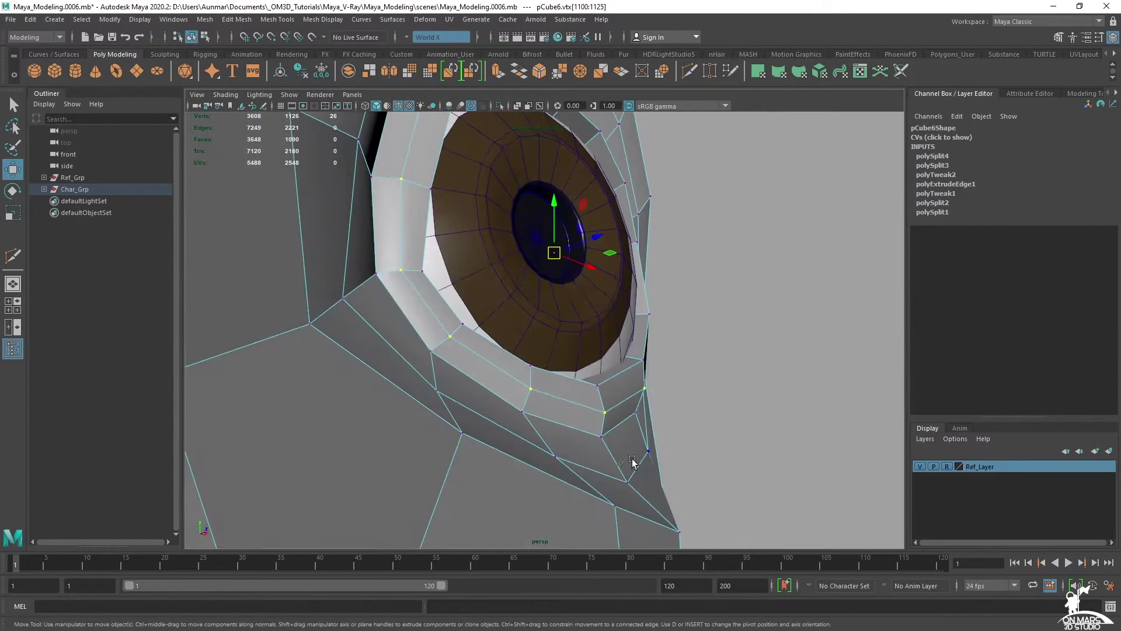
# - Adjust the vertices along the lower eyelid's outer edge below the iris
pyautogui.keyDown('shift'); pyautogui.click(538, 397); pyautogui.keyUp('shift')
pyautogui.keyDown('alt'); pyautogui.moveTo(539, 398); pyautogui.dragTo(601, 454); pyautogui.keyUp('alt')
pyautogui.click(642, 394)
pyautogui.click(546, 437)
pyautogui.press('f')
pyautogui.press('[')
pyautogui.keyDown('alt'); pyautogui.moveTo(601, 453); pyautogui.dragTo(713, 350, button='middle'); pyautogui.keyUp('alt')
pyautogui.click(577, 359)
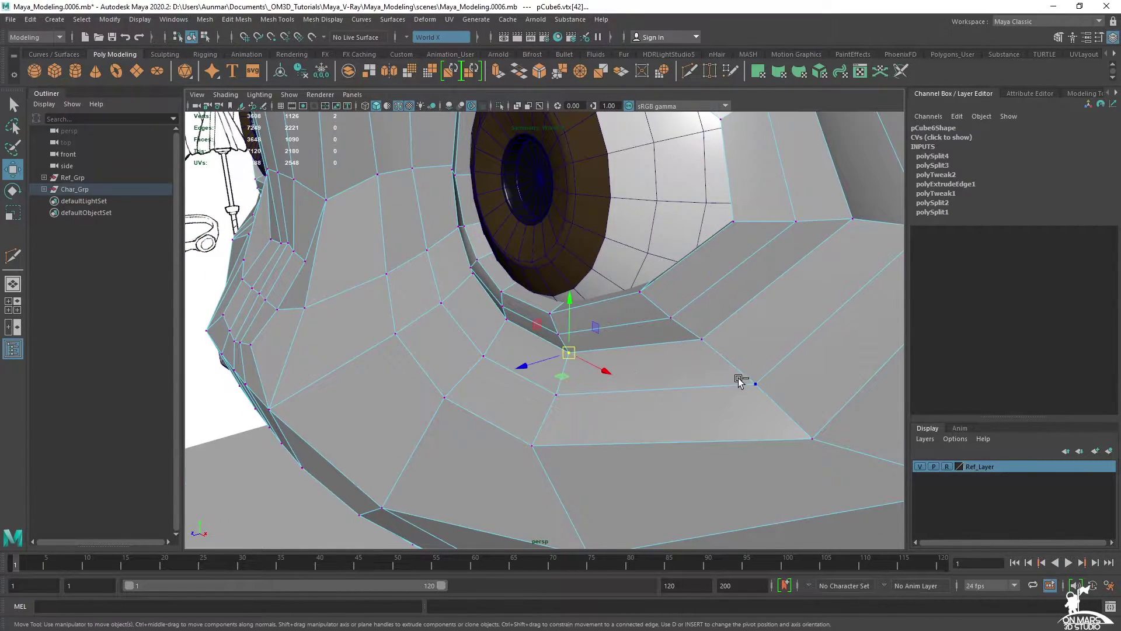
# - Refine the lower eyelid vertices toward the nose, including the one at the inner eye corner
pyautogui.keyDown('alt'); pyautogui.moveTo(718, 384); pyautogui.dragTo(766, 386); pyautogui.keyUp('alt')
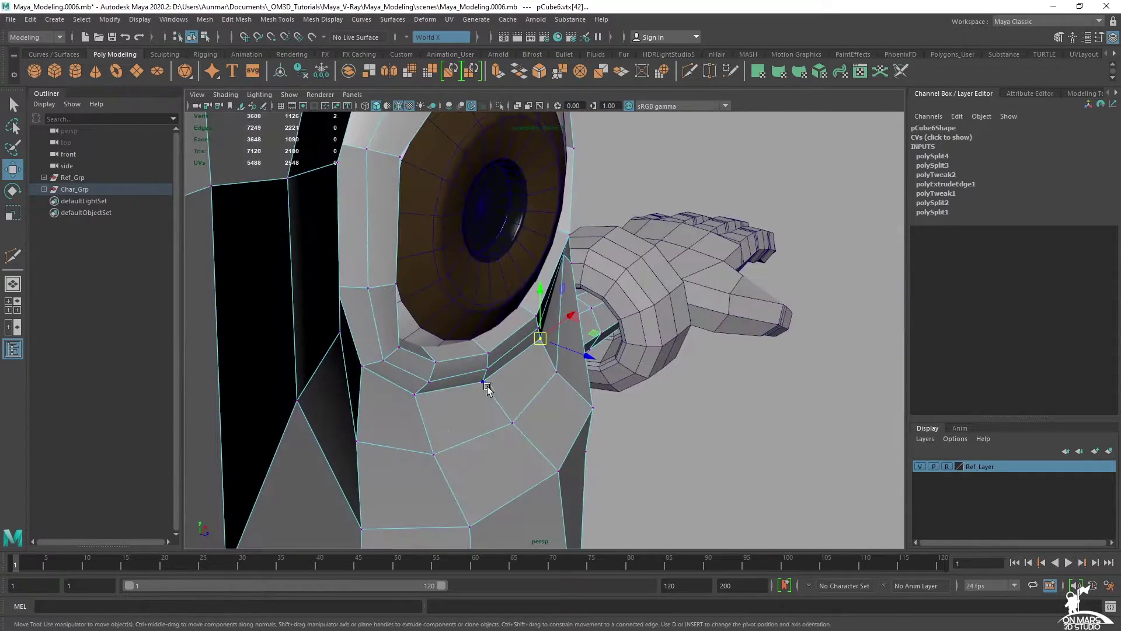
pyautogui.keyDown('alt'); pyautogui.moveTo(621, 418); pyautogui.dragTo(445, 400); pyautogui.keyUp('alt')
pyautogui.keyDown('alt'); pyautogui.moveTo(446, 400); pyautogui.dragTo(516, 378, button='middle'); pyautogui.keyUp('alt')
pyautogui.click(497, 330)
pyautogui.keyDown('alt'); pyautogui.moveTo(576, 381); pyautogui.dragTo(530, 349); pyautogui.keyUp('alt')
pyautogui.keyDown('alt'); pyautogui.moveTo(631, 346); pyautogui.dragTo(731, 347); pyautogui.keyUp('alt')
pyautogui.scroll(-3, 689, 319)
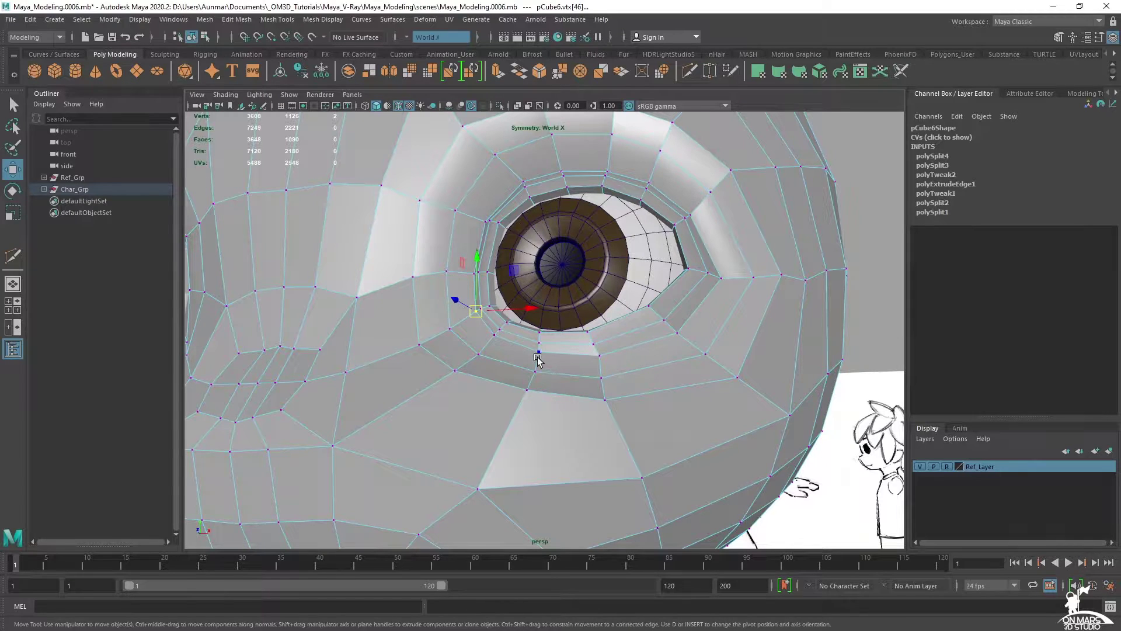
pyautogui.keyDown('alt'); pyautogui.moveTo(638, 301); pyautogui.dragTo(611, 345, button='middle'); pyautogui.keyUp('alt')
pyautogui.keyDown('alt'); pyautogui.moveTo(479, 261); pyautogui.dragTo(601, 232); pyautogui.keyUp('alt')
# - Preview the head smoothed in object mode without wireframe on shaded and examine the eyelid shape
pyautogui.press('3')
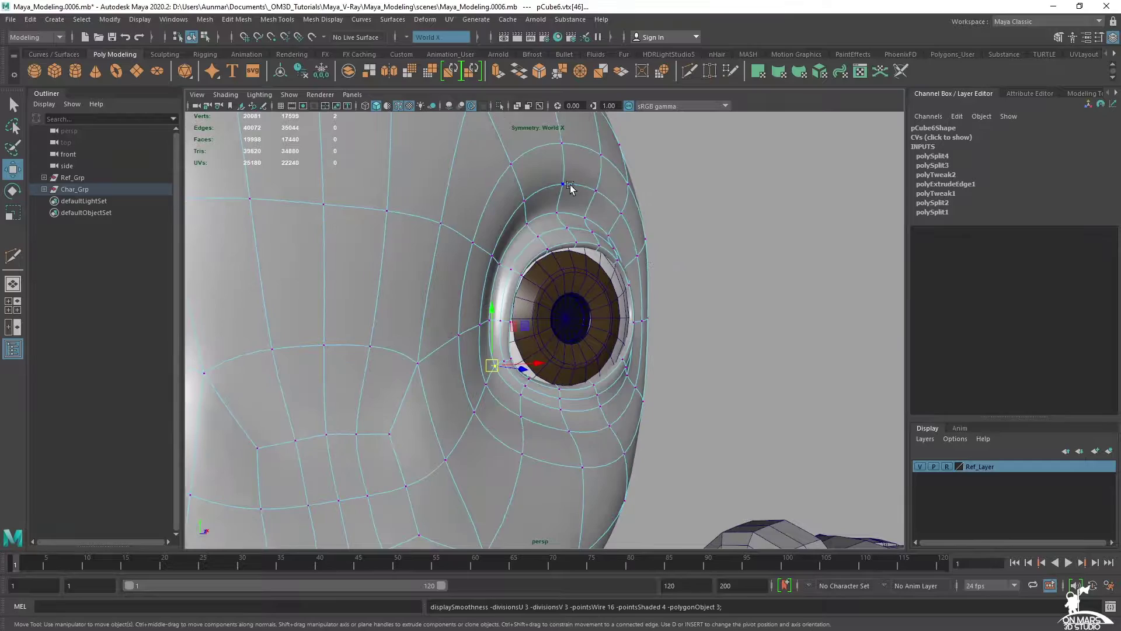
pyautogui.moveTo(570, 185); pyautogui.dragTo(634, 166, button='right')
pyautogui.press('q')
pyautogui.click(785, 215)
pyautogui.scroll(-3, 689, 289)
pyautogui.keyDown('alt'); pyautogui.moveTo(680, 291); pyautogui.dragTo(605, 229); pyautogui.keyUp('alt')
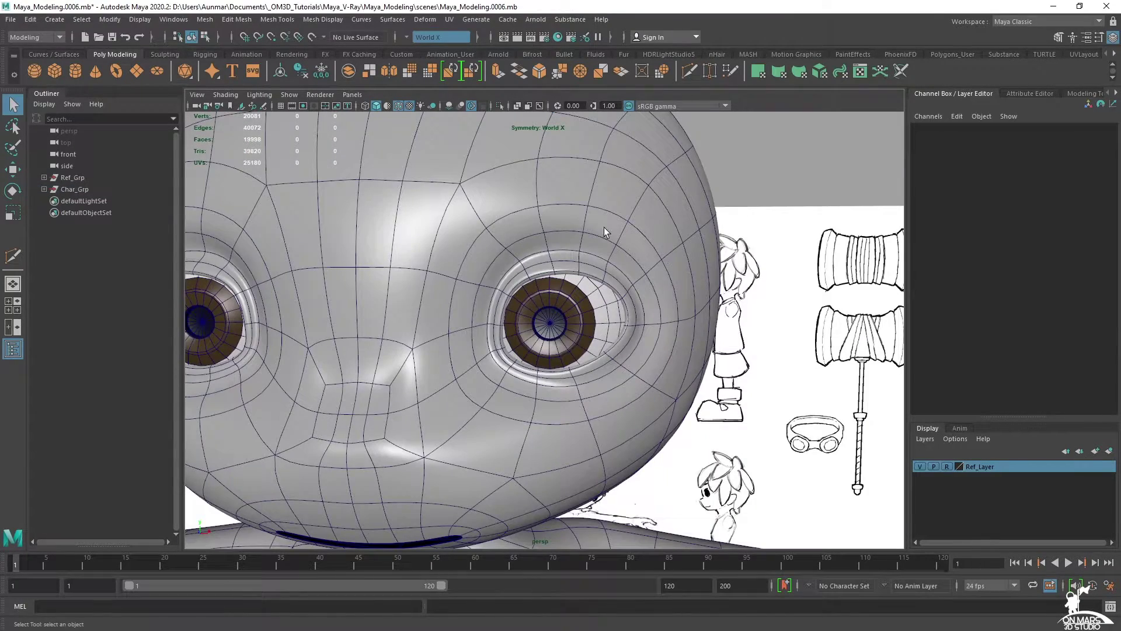
pyautogui.click(398, 106)
pyautogui.moveTo(631, 281)
pyautogui.keyDown('alt'); pyautogui.mouseDown()
pyautogui.moveTo(666, 293)
pyautogui.moveTo(693, 277)
pyautogui.moveTo(666, 293)
pyautogui.mouseUp(); pyautogui.keyUp('alt')
pyautogui.keyDown('alt'); pyautogui.moveTo(668, 336); pyautogui.dragTo(723, 353); pyautogui.keyUp('alt')
pyautogui.click(762, 338)
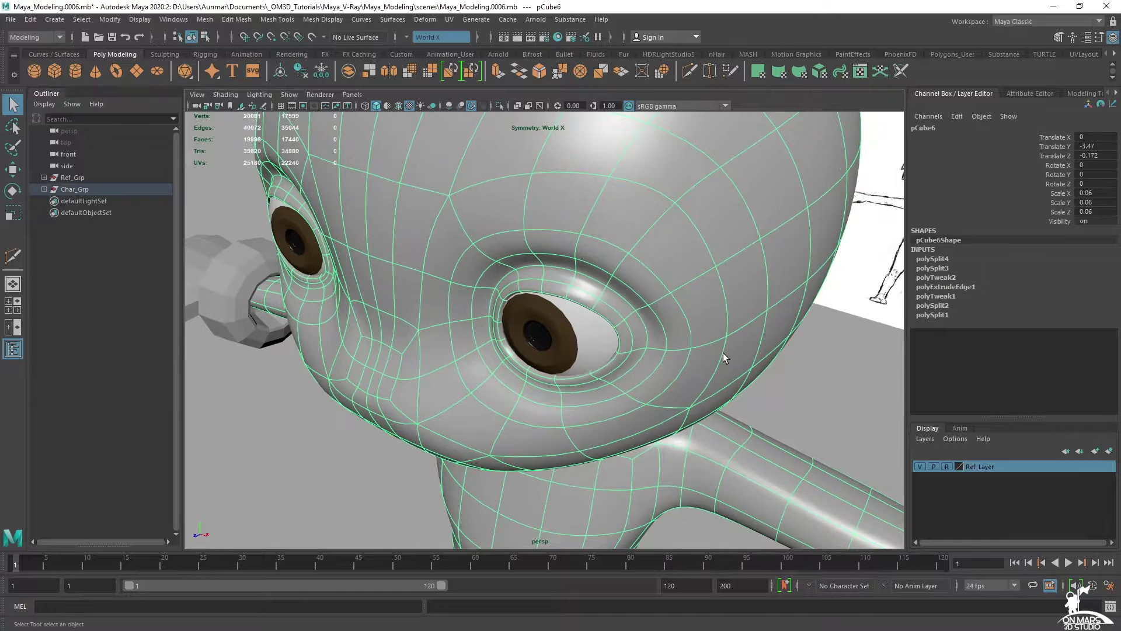
# - Return the head to unsmoothed display and compare its outer eye corner with the reference head's coloured planes
pyautogui.press('1')
pyautogui.keyDown('alt'); pyautogui.moveTo(723, 353); pyautogui.dragTo(603, 288, button='middle'); pyautogui.keyUp('alt')
pyautogui.keyDown('alt'); pyautogui.moveTo(561, 295); pyautogui.dragTo(604, 298, button='right'); pyautogui.keyUp('alt')
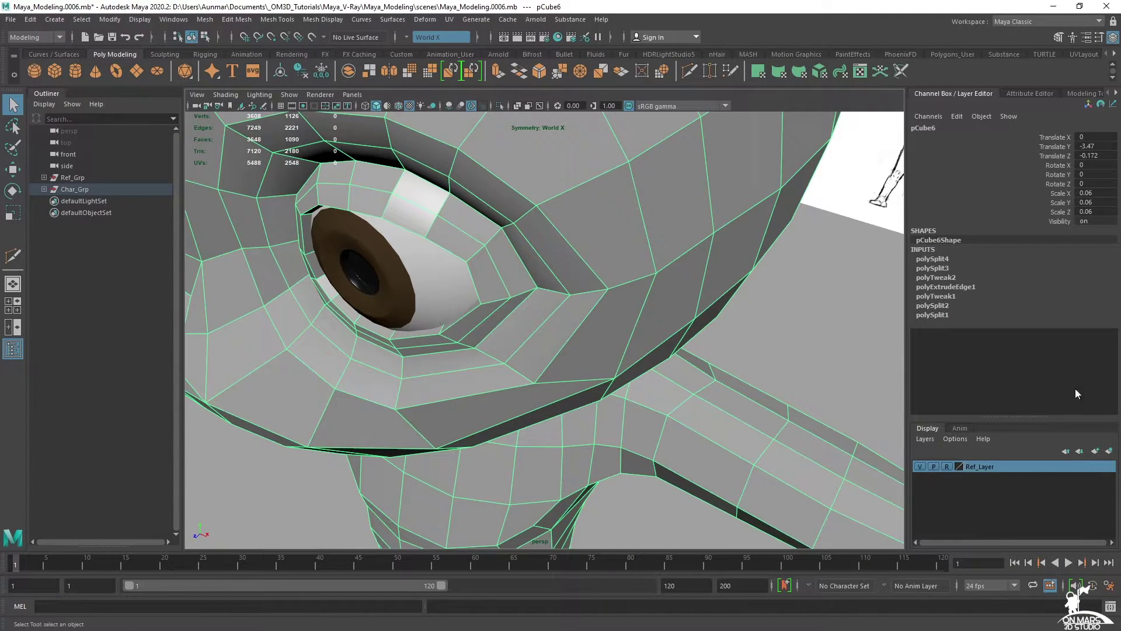
pyautogui.hotkey('alt', 'Tab')
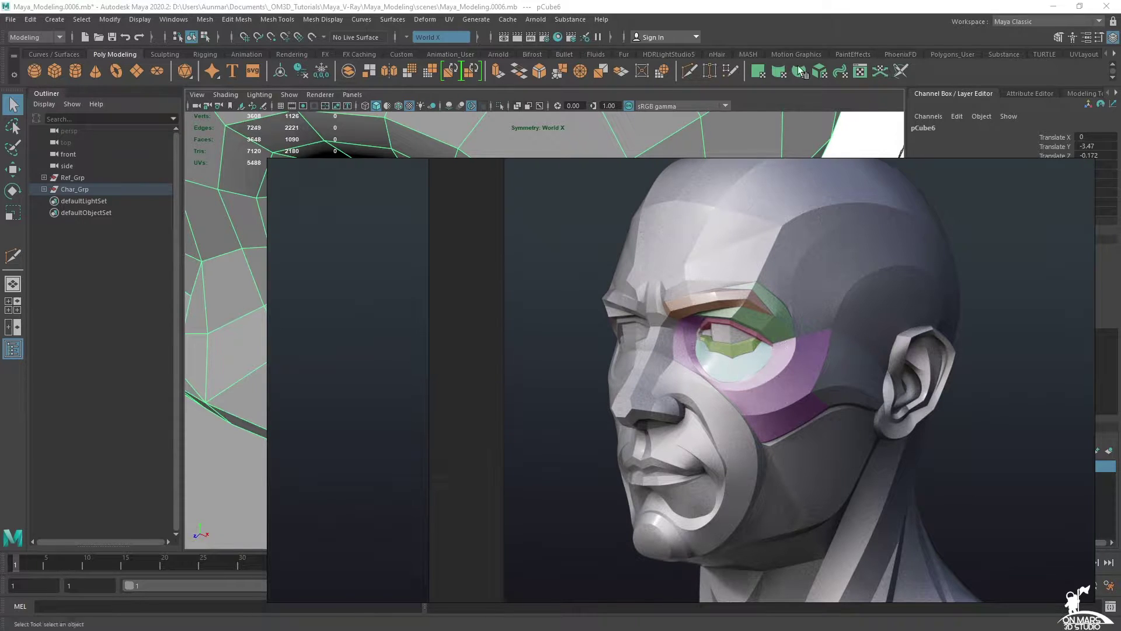
pyautogui.click(802, 23)
pyautogui.keyDown('alt'); pyautogui.moveTo(551, 267); pyautogui.dragTo(517, 308); pyautogui.keyUp('alt')
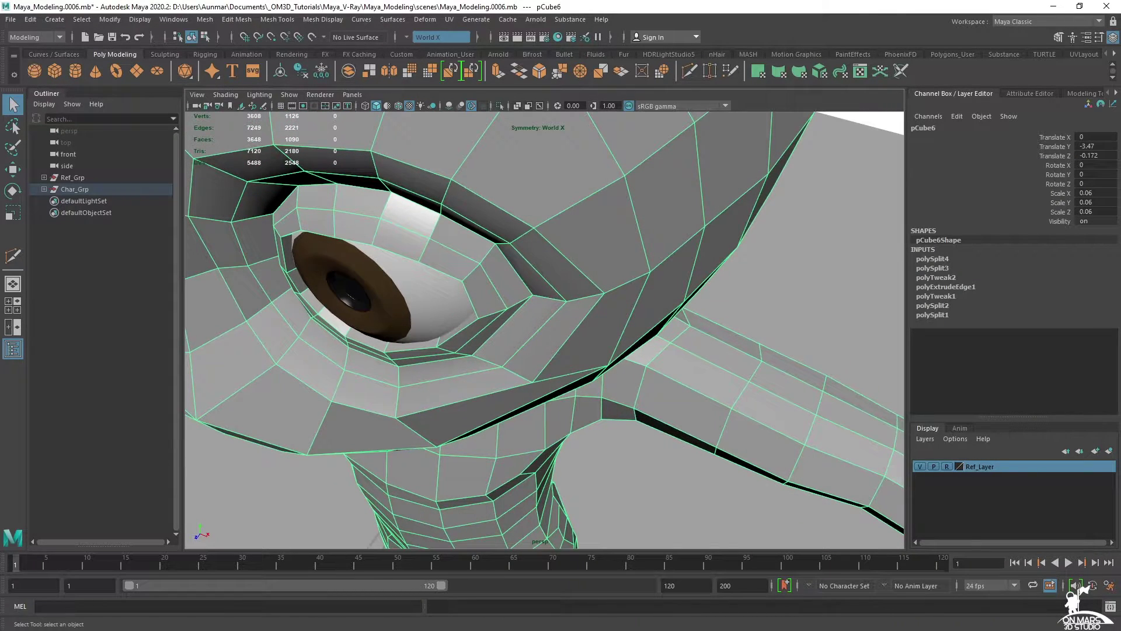
pyautogui.hotkey('alt', 'Tab')
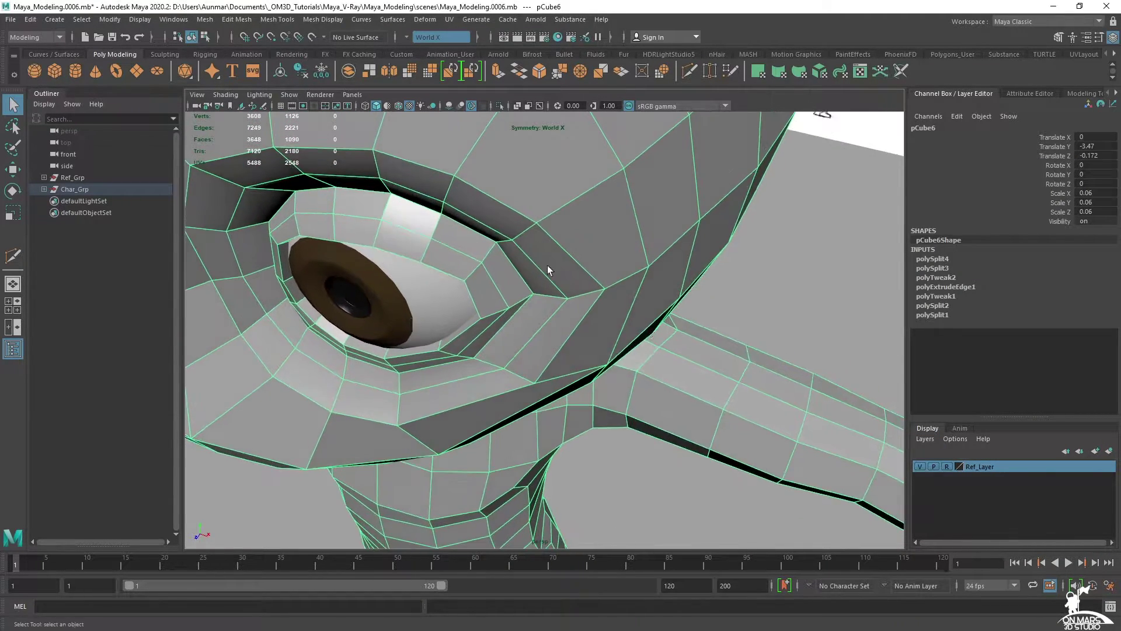
# - Move the outer-loop vertex at the outer eye corner in vertex mode
pyautogui.moveTo(562, 280); pyautogui.dragTo(482, 282, button='right')
pyautogui.press('w')
pyautogui.click(534, 297)
pyautogui.keyDown('alt'); pyautogui.moveTo(543, 304); pyautogui.dragTo(570, 329); pyautogui.keyUp('alt')
pyautogui.keyDown('ctrl'); pyautogui.moveTo(666, 343); pyautogui.dragTo(676, 343, button='middle'); pyautogui.keyUp('ctrl')
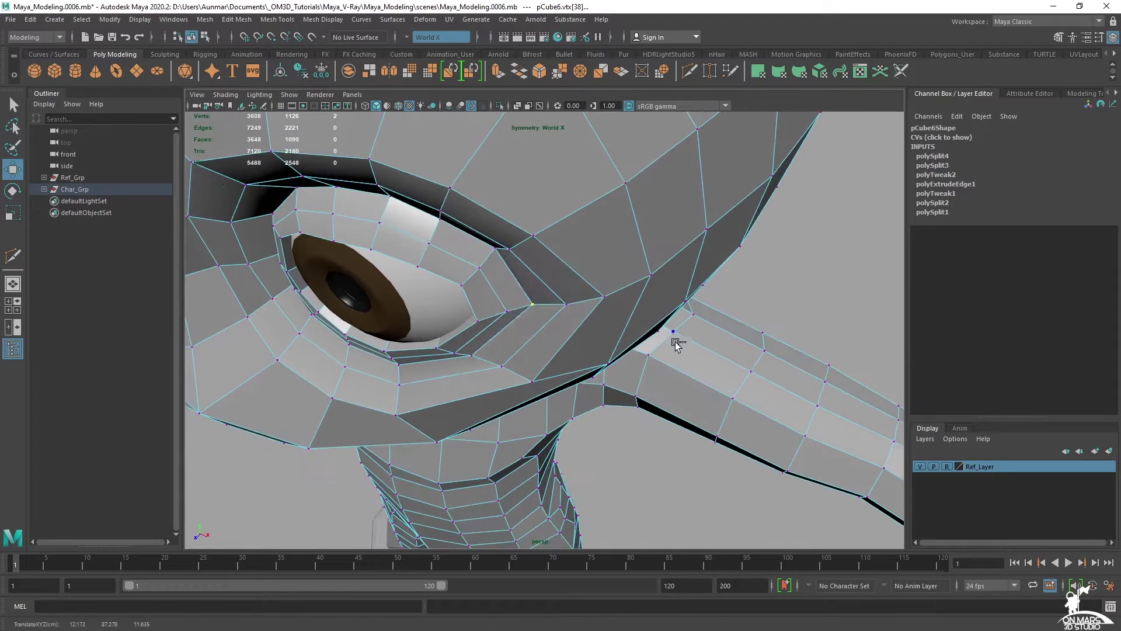
# - Adjust the depth of the three vertices running outward from the outer eye corner to follow the head's curve
pyautogui.keyDown('alt'); pyautogui.moveTo(500, 319); pyautogui.dragTo(505, 223); pyautogui.keyUp('alt')
pyautogui.scroll(3, 506, 223)
pyautogui.click(502, 265)
pyautogui.moveTo(752, 299)
pyautogui.keyDown('ctrl'); pyautogui.mouseDown(button='middle')
pyautogui.moveTo(717, 305)
pyautogui.moveTo(751, 294)
pyautogui.mouseUp(button='middle'); pyautogui.keyUp('ctrl')
pyautogui.click(538, 276)
pyautogui.keyDown('shift'); pyautogui.click(571, 277); pyautogui.keyUp('shift')
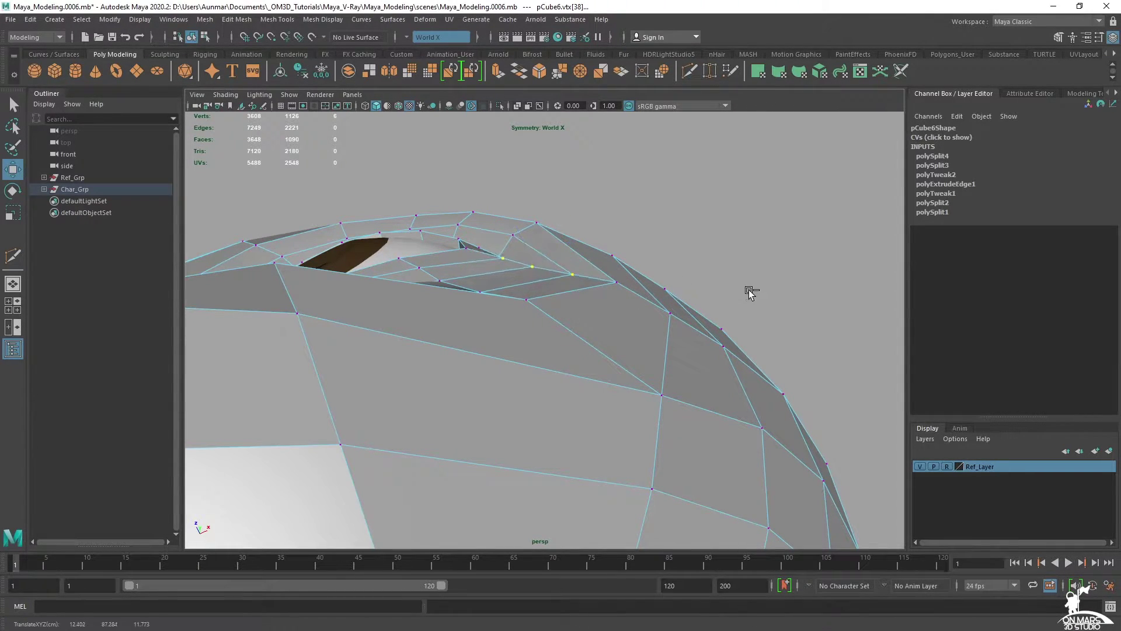
pyautogui.keyDown('alt'); pyautogui.moveTo(606, 298); pyautogui.dragTo(564, 318); pyautogui.keyUp('alt')
pyautogui.press('q')
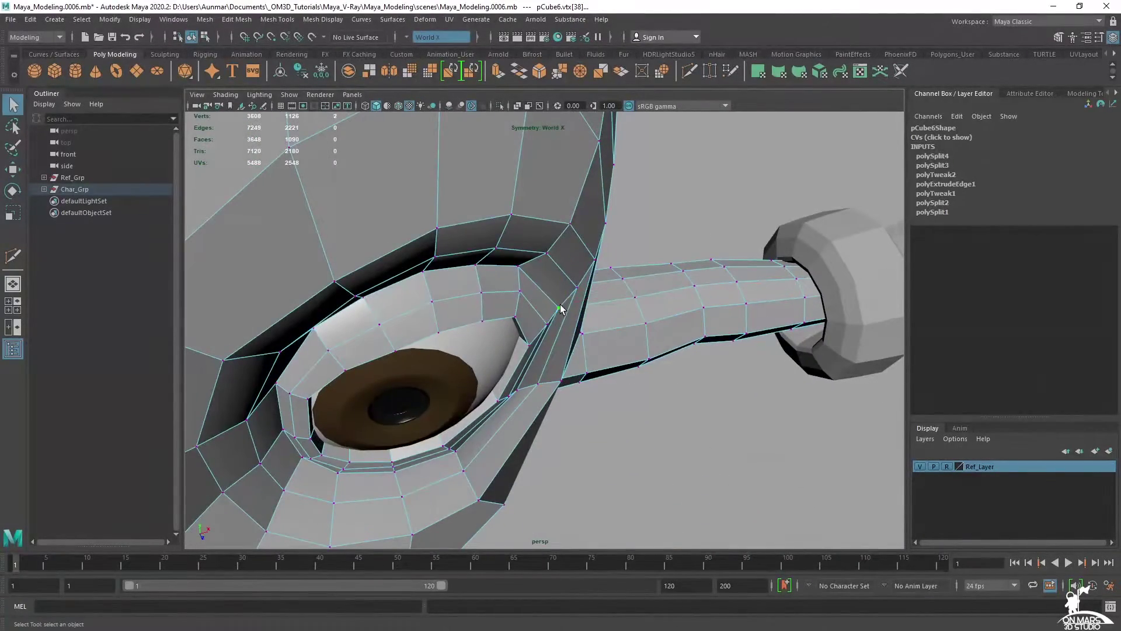
pyautogui.click(560, 308)
pyautogui.press('w')
pyautogui.press('q')
# - Preview the smoothed head in object mode and examine both eyes and eyelids from several angles
pyautogui.press('3')
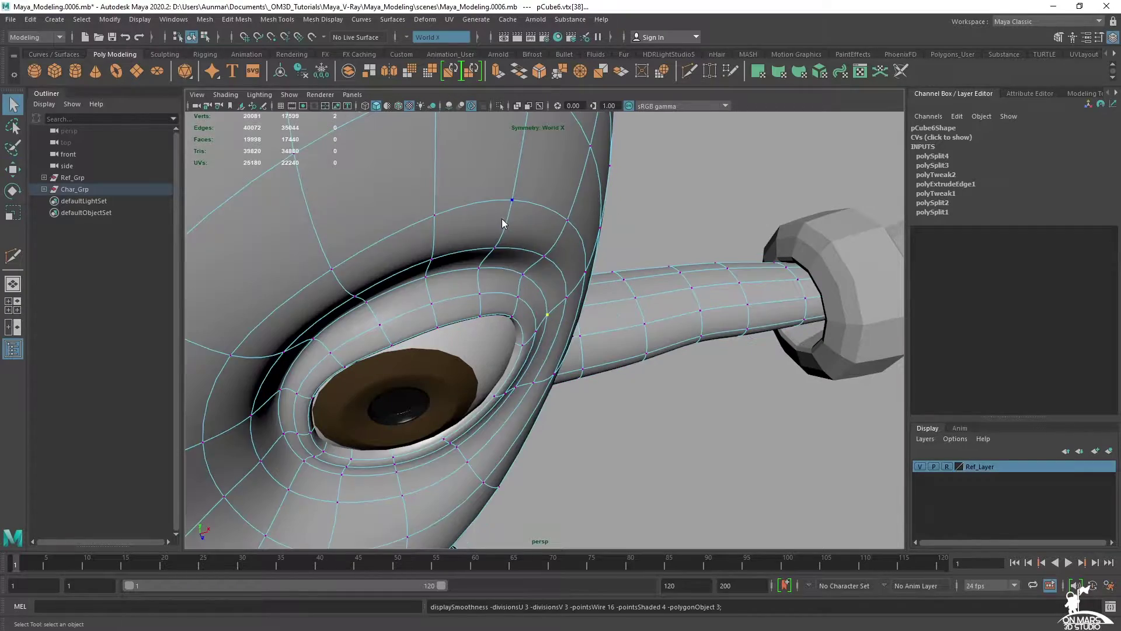
pyautogui.moveTo(502, 219); pyautogui.dragTo(567, 178, button='right')
pyautogui.click(695, 202)
pyautogui.scroll(-5, 689, 210)
pyautogui.keyDown('alt'); pyautogui.moveTo(683, 216); pyautogui.dragTo(514, 306); pyautogui.keyUp('alt')
pyautogui.keyDown('alt'); pyautogui.moveTo(514, 307); pyautogui.dragTo(571, 313, button='middle'); pyautogui.keyUp('alt')
pyautogui.scroll(4, 576, 312)
pyautogui.keyDown('alt'); pyautogui.moveTo(580, 309); pyautogui.dragTo(549, 235); pyautogui.keyUp('alt')
pyautogui.keyDown('alt'); pyautogui.moveTo(498, 325); pyautogui.dragTo(561, 304); pyautogui.keyUp('alt')
pyautogui.keyDown('alt'); pyautogui.moveTo(555, 345); pyautogui.dragTo(558, 347, button='middle'); pyautogui.keyUp('alt')
pyautogui.keyDown('alt'); pyautogui.moveTo(558, 346); pyautogui.dragTo(497, 280); pyautogui.keyUp('alt')
pyautogui.keyDown('alt'); pyautogui.moveTo(719, 254); pyautogui.dragTo(716, 299); pyautogui.keyUp('alt')
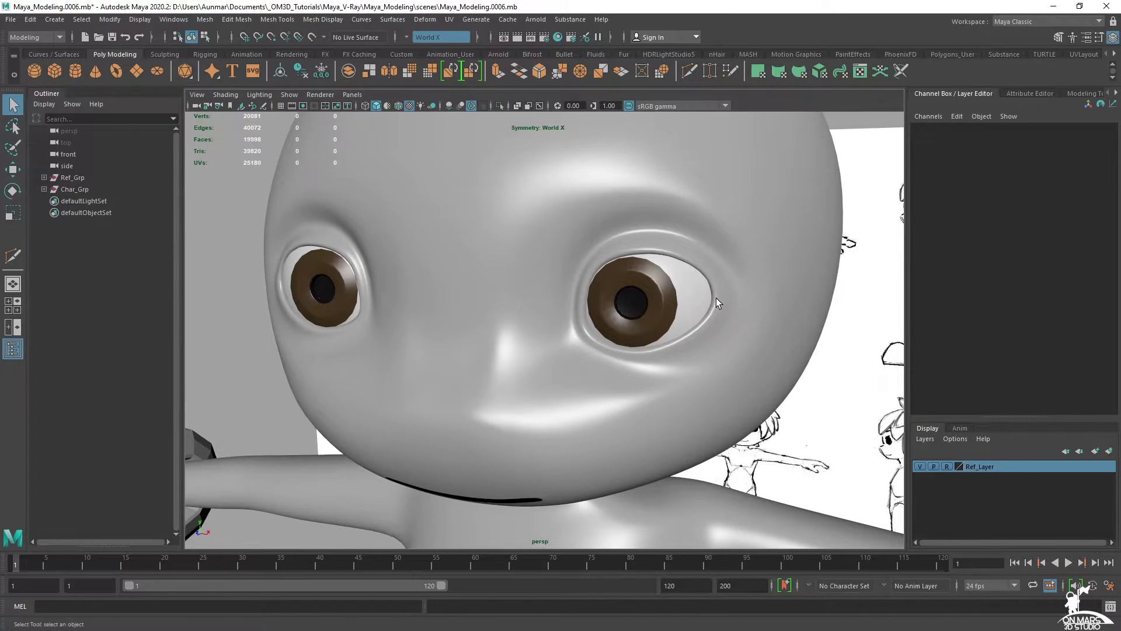
# - Return the head mesh to unsmoothed display and compare its nose area with the reference head's simplified nose planes
pyautogui.click(493, 264)
pyautogui.keyDown('alt'); pyautogui.moveTo(664, 332); pyautogui.dragTo(609, 268); pyautogui.keyUp('alt')
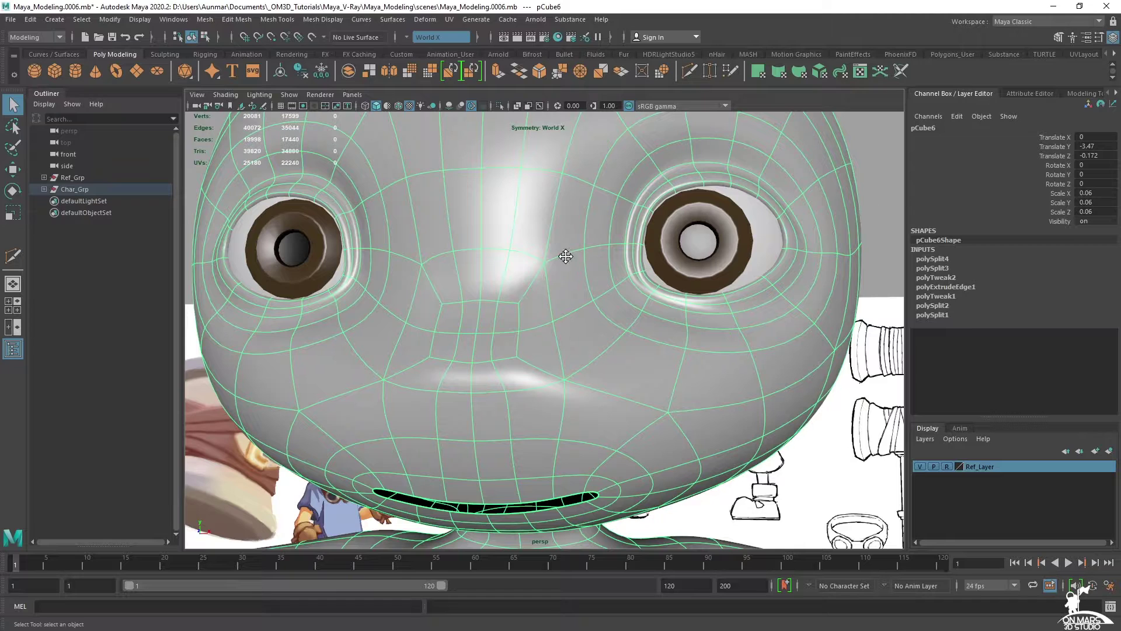
pyautogui.scroll(5, 566, 256)
pyautogui.press('1')
pyautogui.keyDown('alt'); pyautogui.moveTo(595, 225); pyautogui.dragTo(658, 257); pyautogui.keyUp('alt')
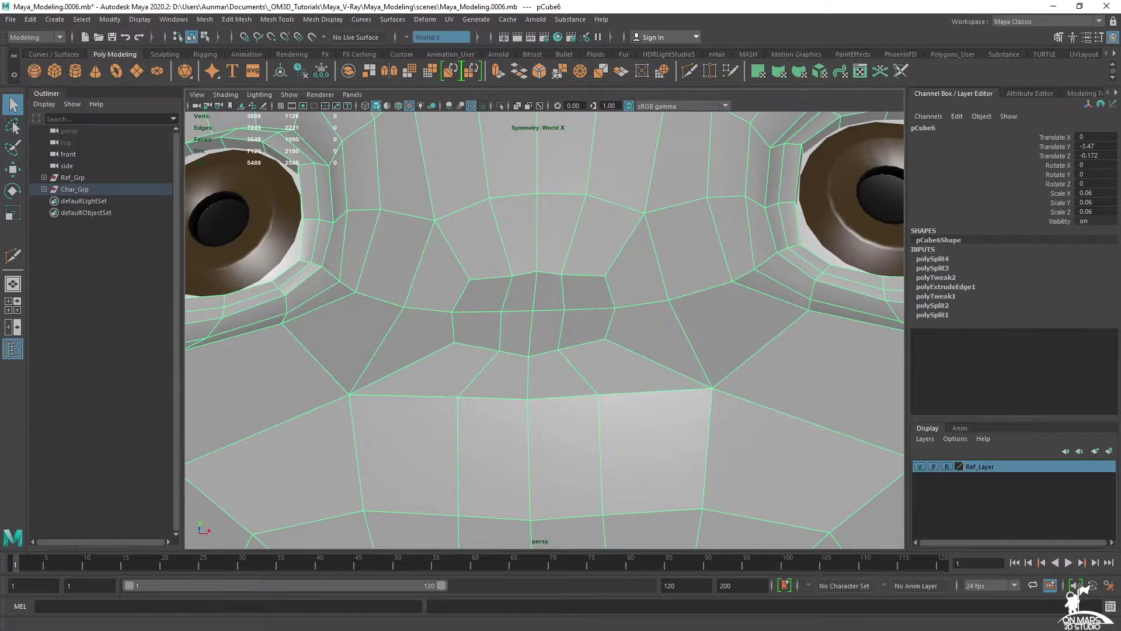
pyautogui.hotkey('alt', 'Tab')
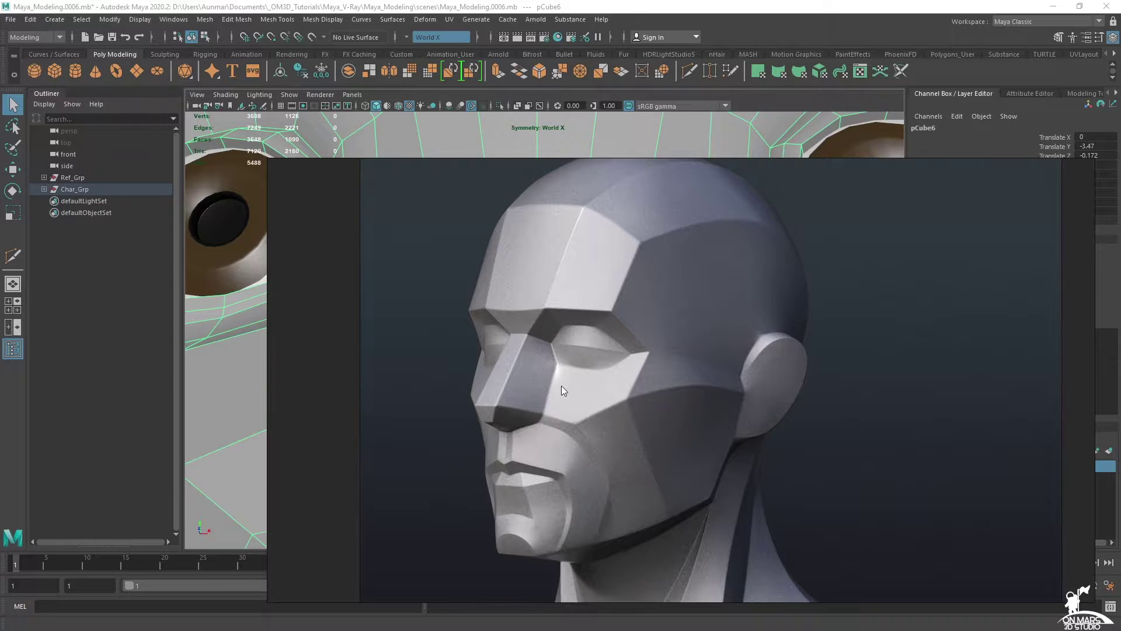
pyautogui.click(822, 15)
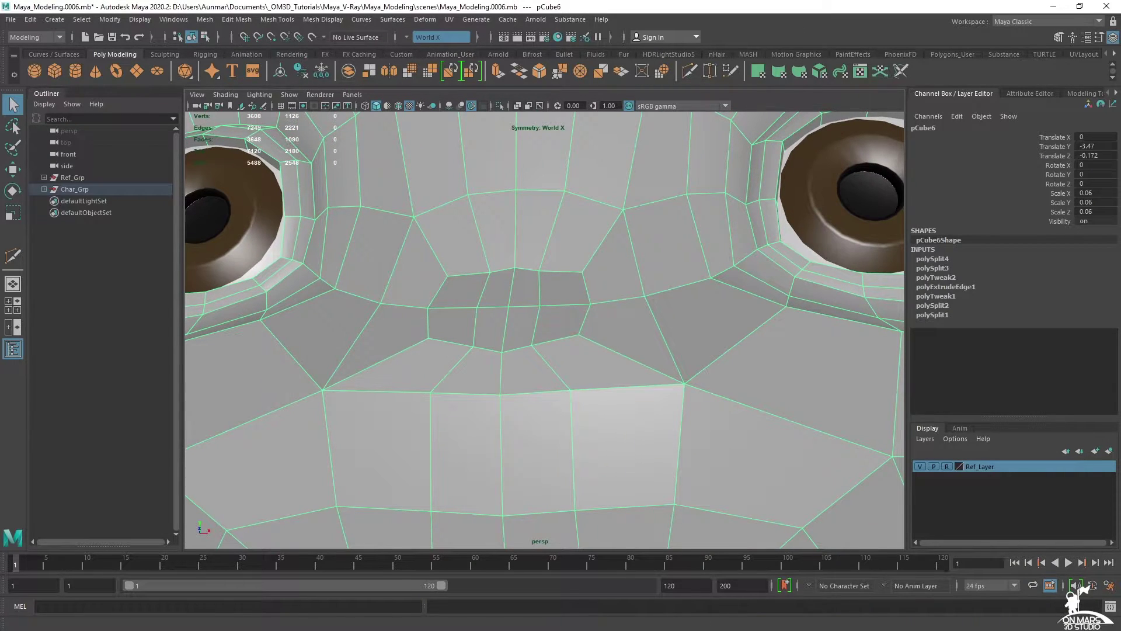
# - Reposition the mirrored vertices at the upper outer corners of the nose
pyautogui.keyDown('alt'); pyautogui.moveTo(464, 374); pyautogui.dragTo(475, 348); pyautogui.keyUp('alt')
pyautogui.press('F9')
pyautogui.click(586, 271)
pyautogui.press('w')
pyautogui.moveTo(587, 276)
pyautogui.keyDown('ctrl'); pyautogui.keyDown('shift'); pyautogui.mouseDown()
pyautogui.moveTo(576, 280)
pyautogui.moveTo(586, 285)
pyautogui.mouseUp(); pyautogui.keyUp('shift'); pyautogui.keyUp('ctrl')
pyautogui.keyDown('alt'); pyautogui.moveTo(530, 341); pyautogui.dragTo(640, 301); pyautogui.keyUp('alt')
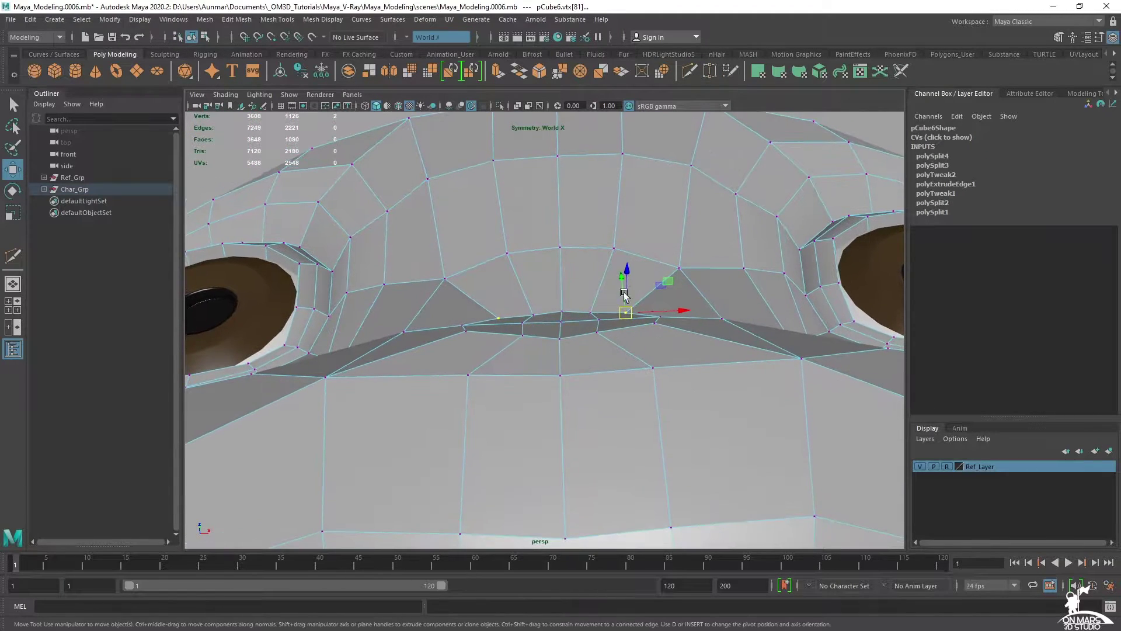
pyautogui.keyDown('alt'); pyautogui.moveTo(651, 307); pyautogui.dragTo(649, 310, button='middle'); pyautogui.keyUp('alt')
pyautogui.keyDown('ctrl'); pyautogui.moveTo(867, 310); pyautogui.dragTo(867, 310, button='middle'); pyautogui.keyUp('ctrl')
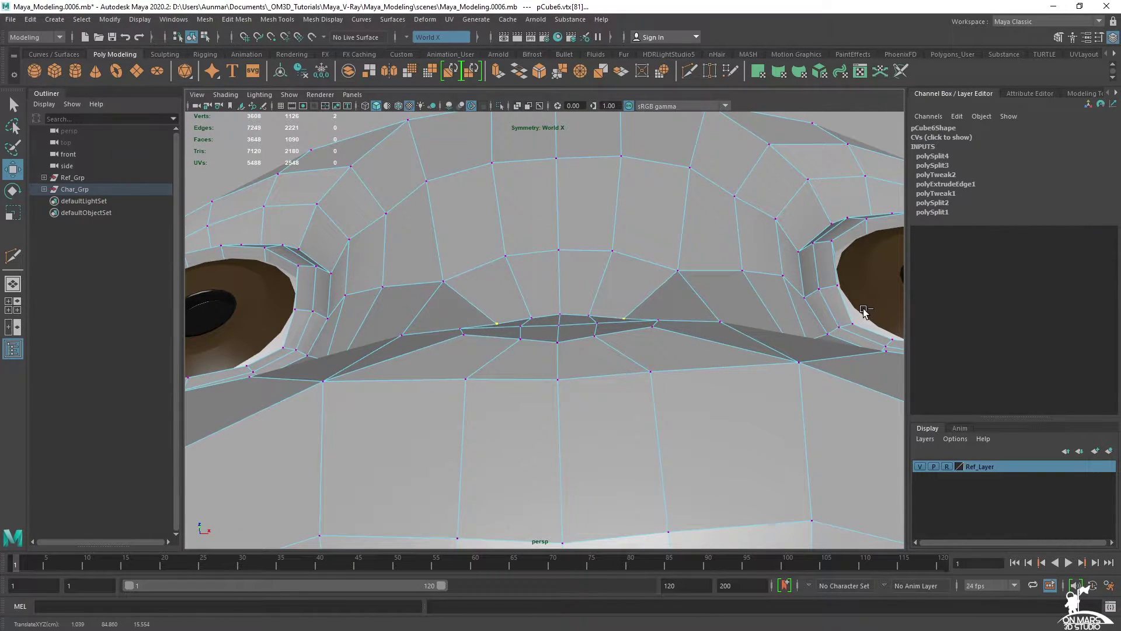
# - Adjust the centre vertex of the nose's upper row and the vertices beside it to round the bridge
pyautogui.scroll(2, 623, 276)
pyautogui.click(529, 313)
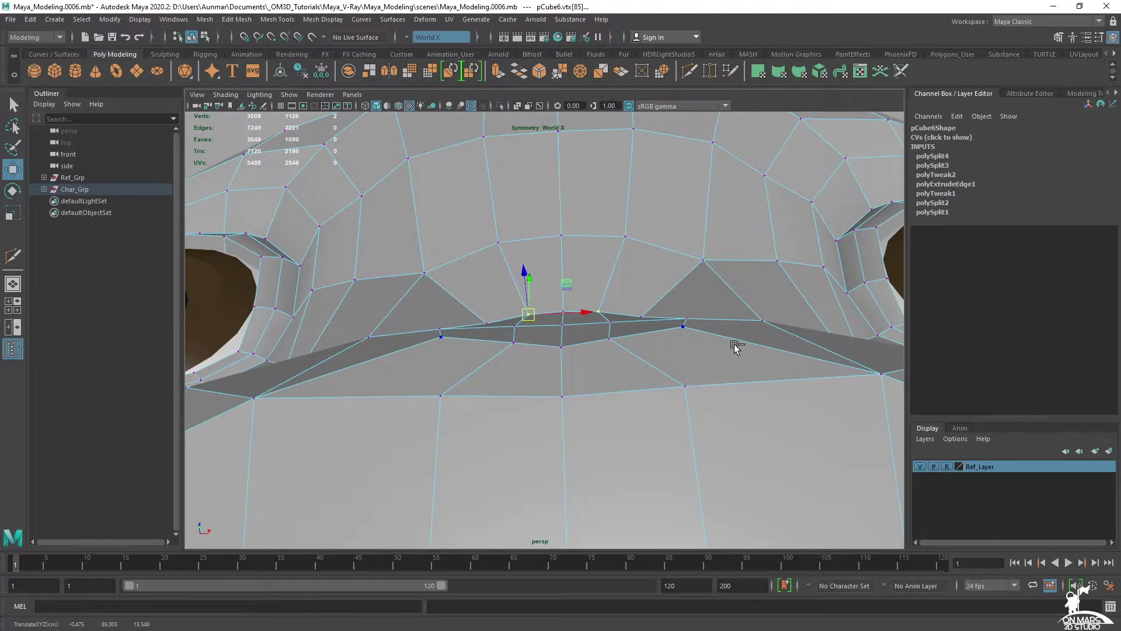
pyautogui.click(564, 313)
pyautogui.scroll(2, 690, 320)
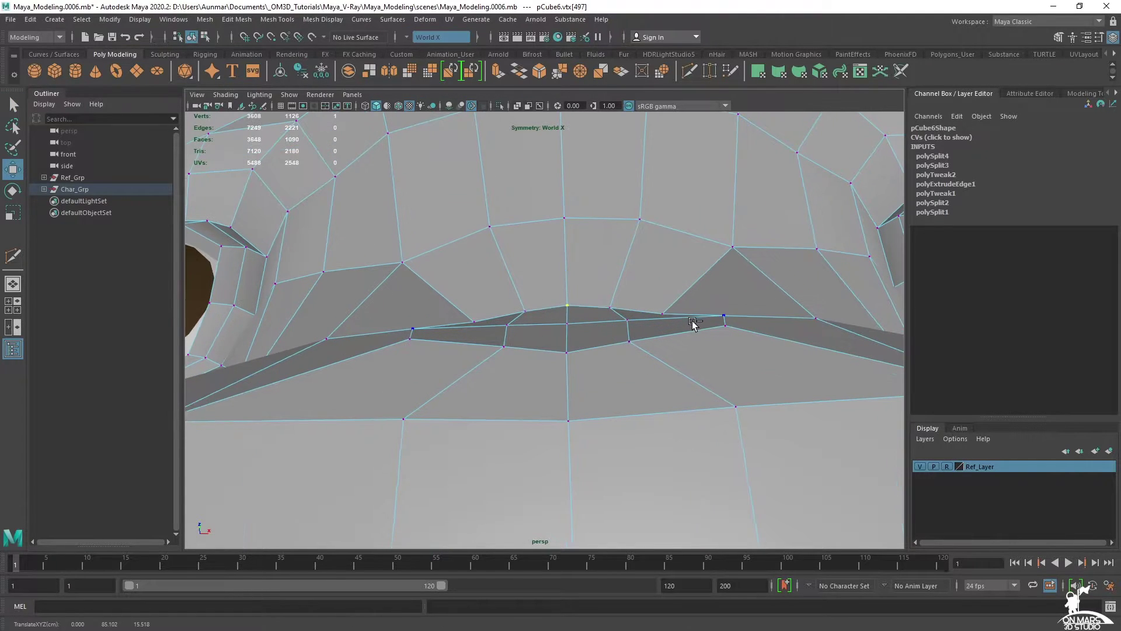
pyautogui.press('q')
pyautogui.click(610, 308)
pyautogui.press('w')
pyautogui.keyDown('ctrl'); pyautogui.keyDown('shift'); pyautogui.moveTo(770, 338); pyautogui.dragTo(772, 337, button='middle'); pyautogui.keyUp('shift'); pyautogui.keyUp('ctrl')
pyautogui.click(668, 317)
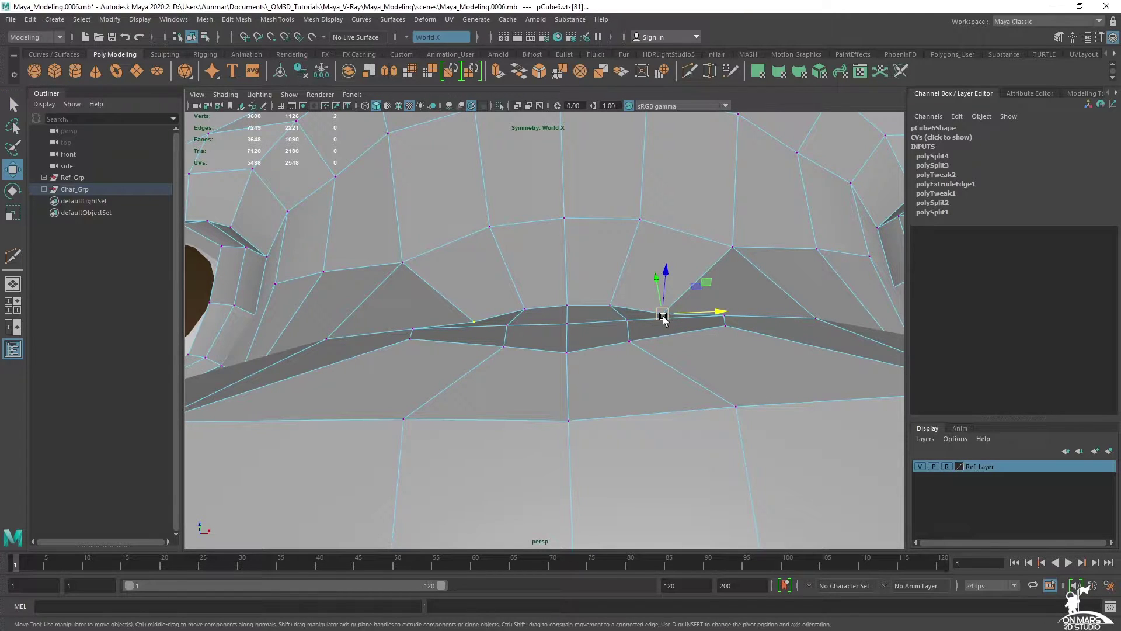
# - Reposition the vertices along the nose's lower edge, from the outer corners to the ones beside the centre line
pyautogui.moveTo(757, 336)
pyautogui.keyDown('alt'); pyautogui.mouseDown()
pyautogui.moveTo(630, 370)
pyautogui.moveTo(614, 388)
pyautogui.moveTo(628, 403)
pyautogui.moveTo(579, 399)
pyautogui.moveTo(638, 344)
pyautogui.mouseUp(); pyautogui.keyUp('alt')
pyautogui.click(678, 321)
pyautogui.keyDown('alt'); pyautogui.moveTo(775, 366); pyautogui.dragTo(851, 395); pyautogui.keyUp('alt')
pyautogui.click(683, 390)
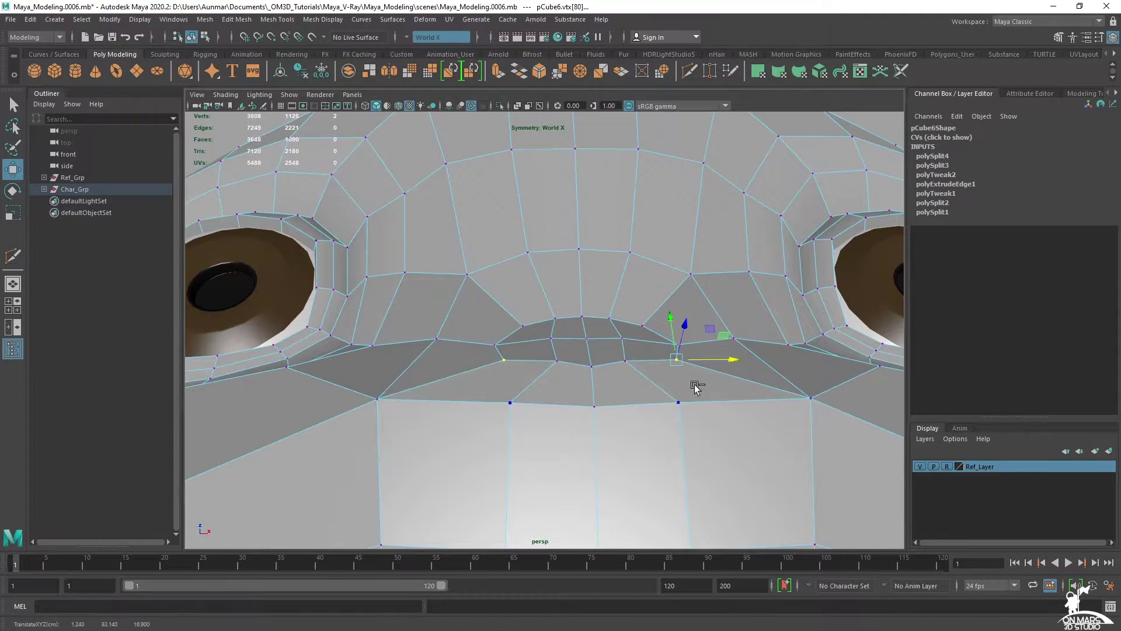
pyautogui.click(588, 365)
pyautogui.keyDown('alt'); pyautogui.moveTo(709, 400); pyautogui.dragTo(682, 363); pyautogui.keyUp('alt')
pyautogui.click(681, 351)
pyautogui.moveTo(831, 384); pyautogui.dragTo(841, 386, button='middle')
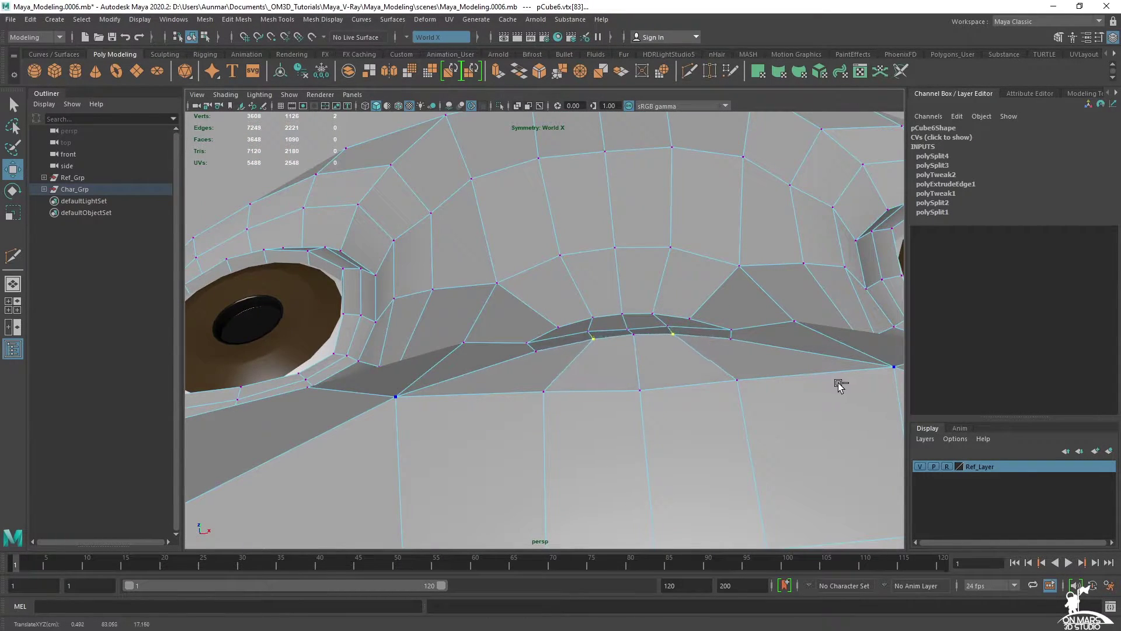
# - Move the nose-tip vertices forward and slightly up in the side view, working against the reference sketch's profile
pyautogui.moveTo(840, 386)
pyautogui.keyDown('alt'); pyautogui.mouseDown()
pyautogui.moveTo(743, 351)
pyautogui.moveTo(681, 377)
pyautogui.moveTo(646, 317)
pyautogui.moveTo(625, 406)
pyautogui.mouseUp(); pyautogui.keyUp('alt')
pyautogui.press('space')
pyautogui.press('space')
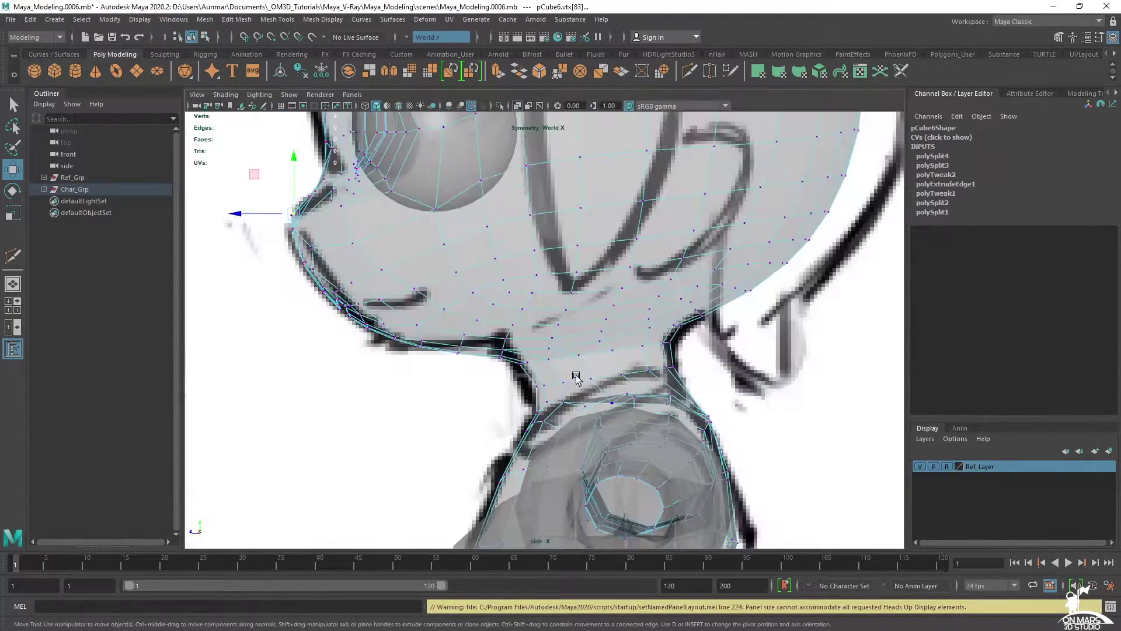
pyautogui.scroll(5, 514, 308)
pyautogui.keyDown('alt'); pyautogui.moveTo(481, 310); pyautogui.dragTo(638, 358, button='middle'); pyautogui.keyUp('alt')
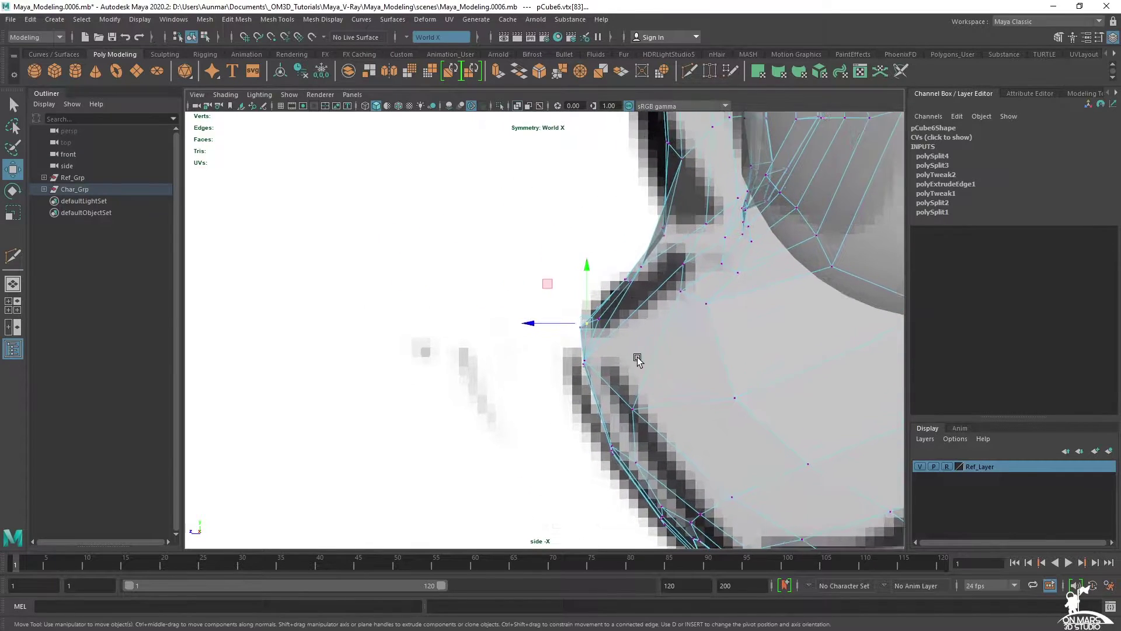
pyautogui.keyDown('alt'); pyautogui.moveTo(755, 378); pyautogui.dragTo(671, 376, button='middle'); pyautogui.keyUp('alt')
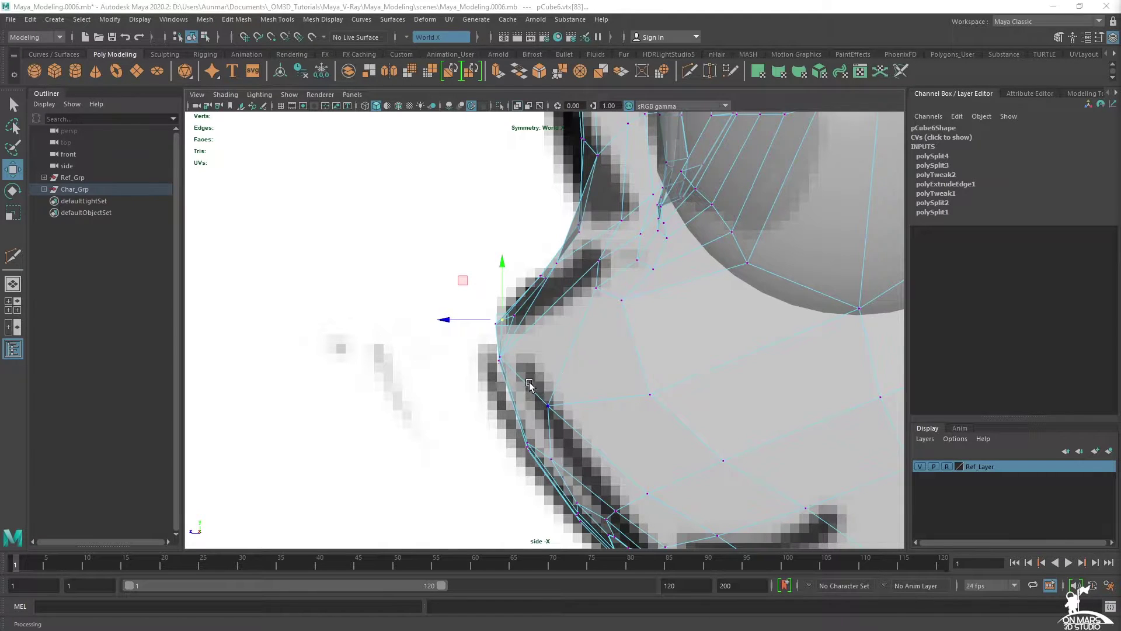
pyautogui.moveTo(466, 284); pyautogui.dragTo(459, 283, button='middle')
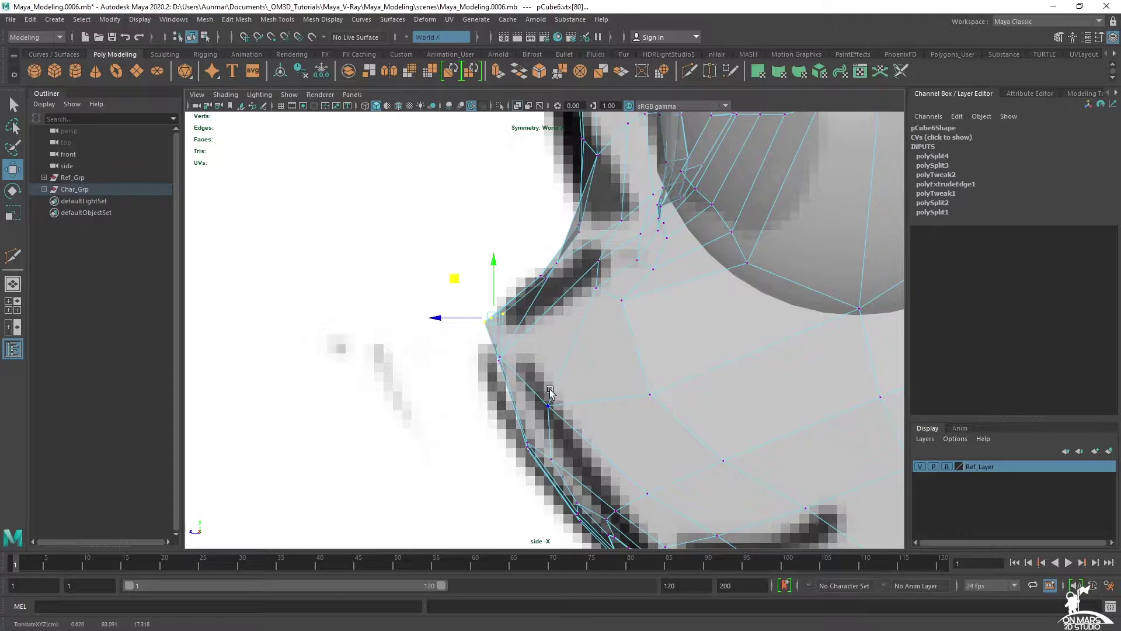
# - Reposition the vertices just below the nose tip in the side view to shape the nose's underside
pyautogui.click(498, 359)
pyautogui.moveTo(459, 352); pyautogui.dragTo(456, 330, button='middle')
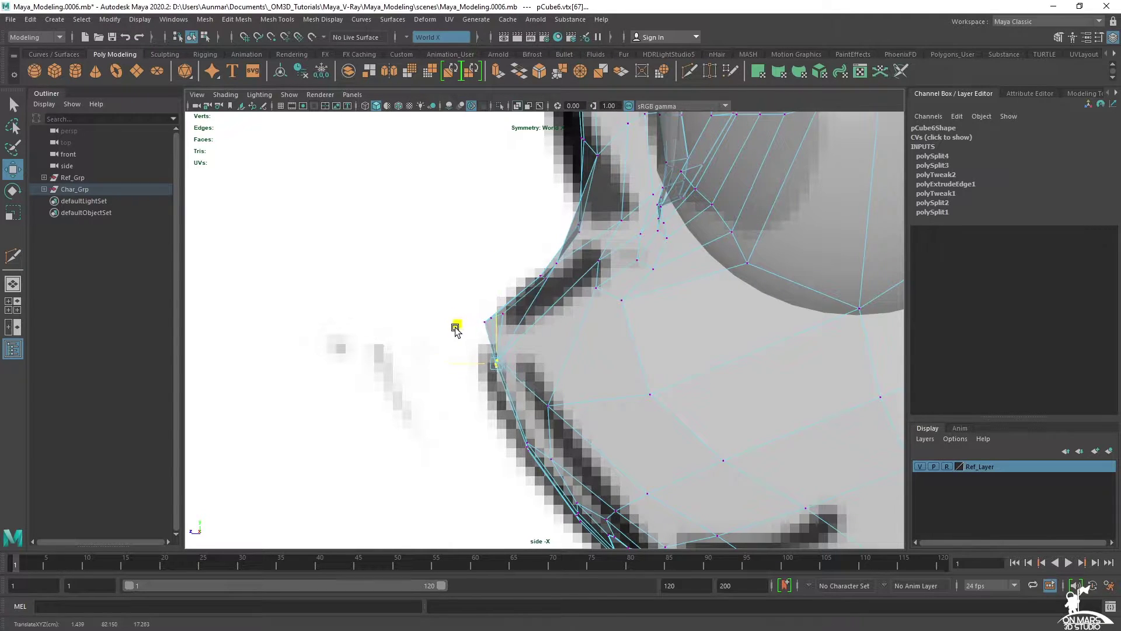
pyautogui.scroll(2, 509, 346)
pyautogui.press('q')
pyautogui.click(500, 371)
pyautogui.press('w')
pyautogui.keyDown('ctrl'); pyautogui.keyDown('shift'); pyautogui.moveTo(501, 370); pyautogui.dragTo(534, 355, button='middle'); pyautogui.keyUp('shift'); pyautogui.keyUp('ctrl')
pyautogui.scroll(2, 531, 359)
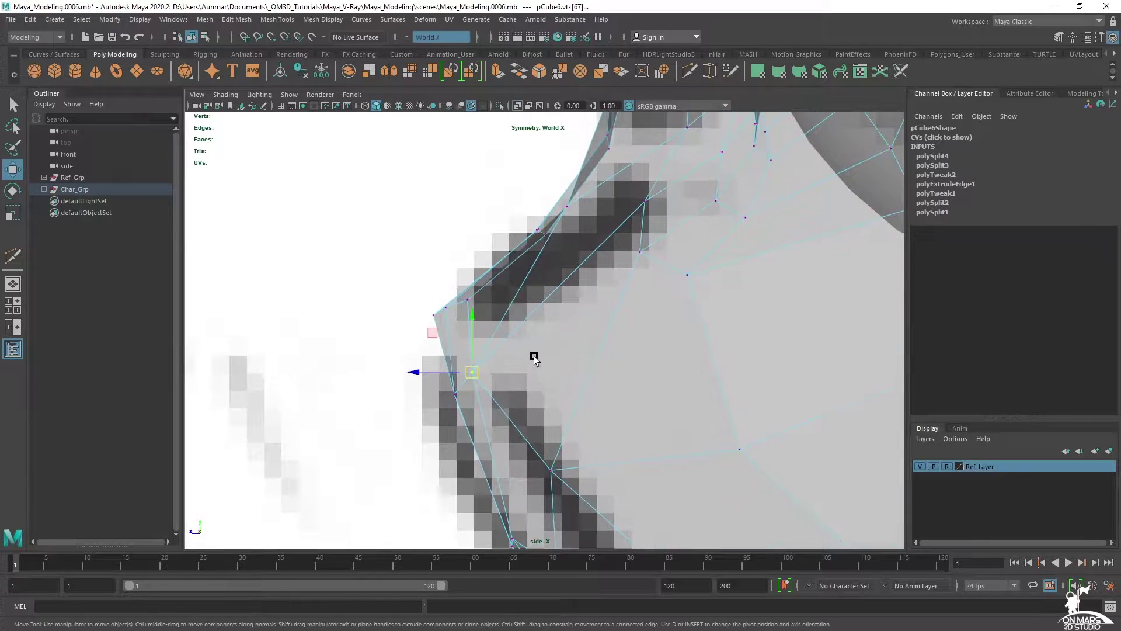
# - Turn off X-ray shading and nudge the lower-edge vertices beside the nose's centre line back in the side view
pyautogui.click(459, 393)
pyautogui.press('q')
pyautogui.scroll(5, 478, 411)
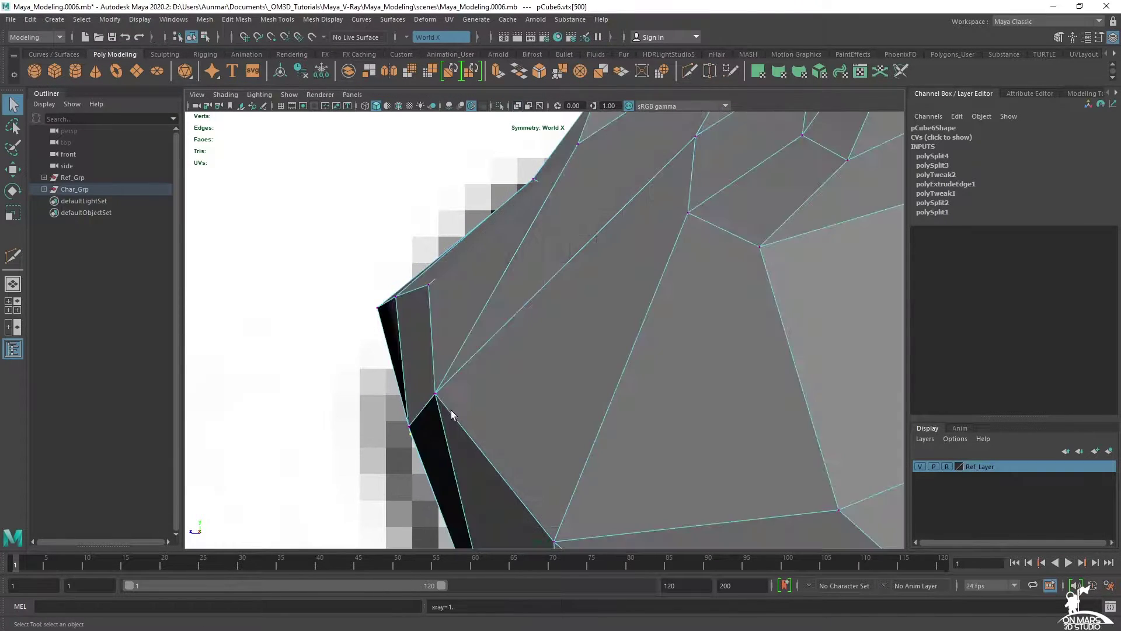
pyautogui.keyDown('alt'); pyautogui.moveTo(416, 438); pyautogui.dragTo(510, 358, button='middle'); pyautogui.keyUp('alt')
pyautogui.press('w')
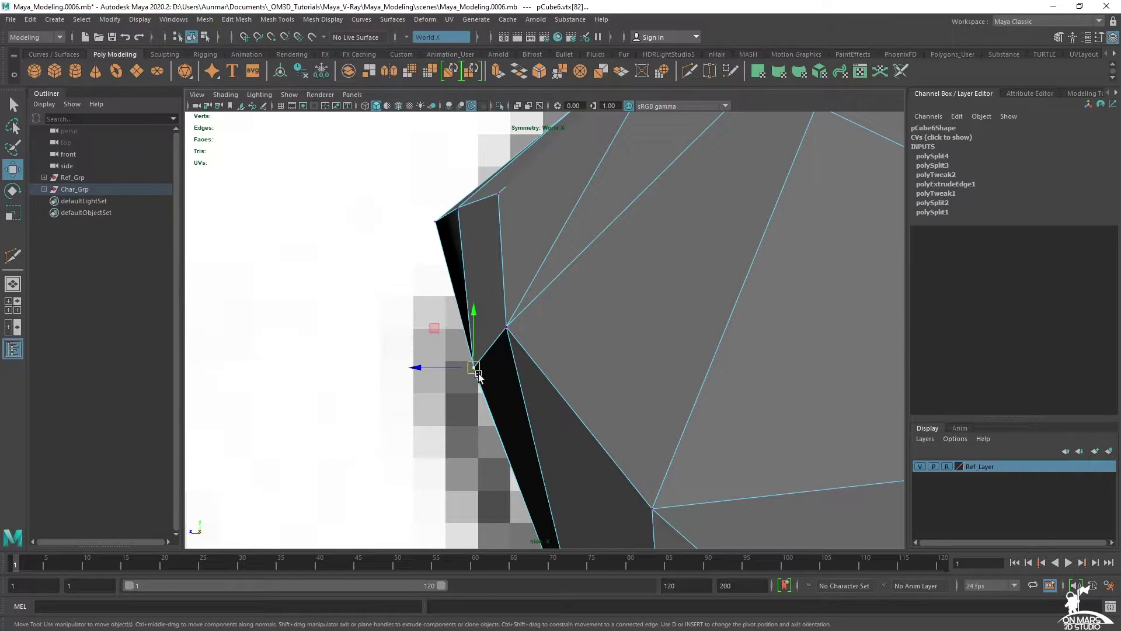
pyautogui.moveTo(475, 367); pyautogui.dragTo(445, 328)
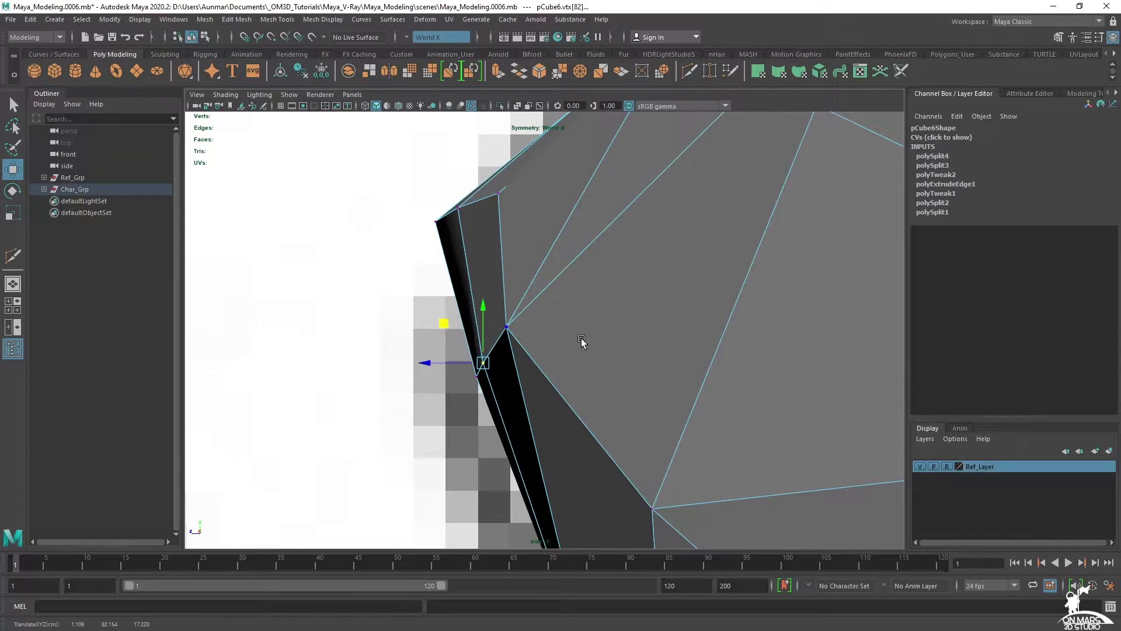
pyautogui.scroll(-2, 567, 368)
pyautogui.scroll(-2, 543, 263)
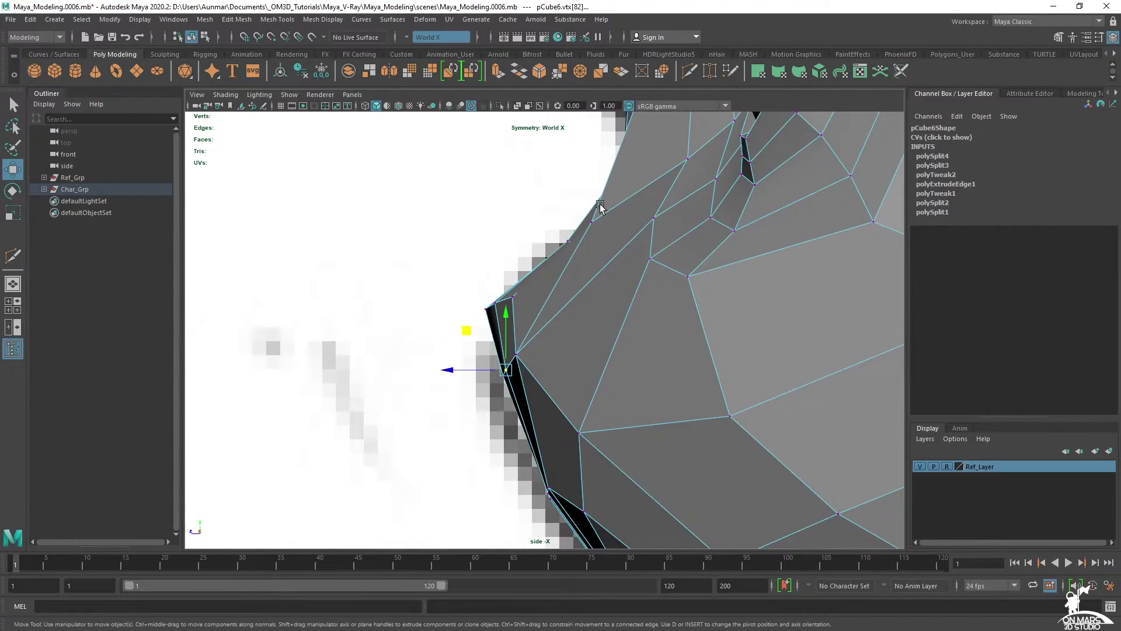
# - Align the vertices above the nose tip with the sketched nose slope in the side view, toggling X-ray as needed
pyautogui.keyDown('alt'); pyautogui.moveTo(601, 205); pyautogui.dragTo(587, 252, button='middle'); pyautogui.keyUp('alt')
pyautogui.keyDown('alt'); pyautogui.moveTo(587, 253); pyautogui.dragTo(608, 281, button='right'); pyautogui.keyUp('alt')
pyautogui.hotkey('alt', 'x')
pyautogui.hotkey('alt', 'x')
pyautogui.click(559, 286)
pyautogui.scroll(4, 579, 331)
pyautogui.keyDown('alt'); pyautogui.moveTo(608, 292); pyautogui.dragTo(571, 348, button='middle'); pyautogui.keyUp('alt')
pyautogui.hotkey('alt', 'x')
pyautogui.click(528, 309)
pyautogui.scroll(1, 572, 349)
pyautogui.hotkey('alt', 'x')
pyautogui.moveTo(507, 295); pyautogui.dragTo(491, 283)
pyautogui.keyDown('alt'); pyautogui.moveTo(628, 244); pyautogui.dragTo(595, 386, button='middle'); pyautogui.keyUp('alt')
pyautogui.hotkey('alt', 'x')
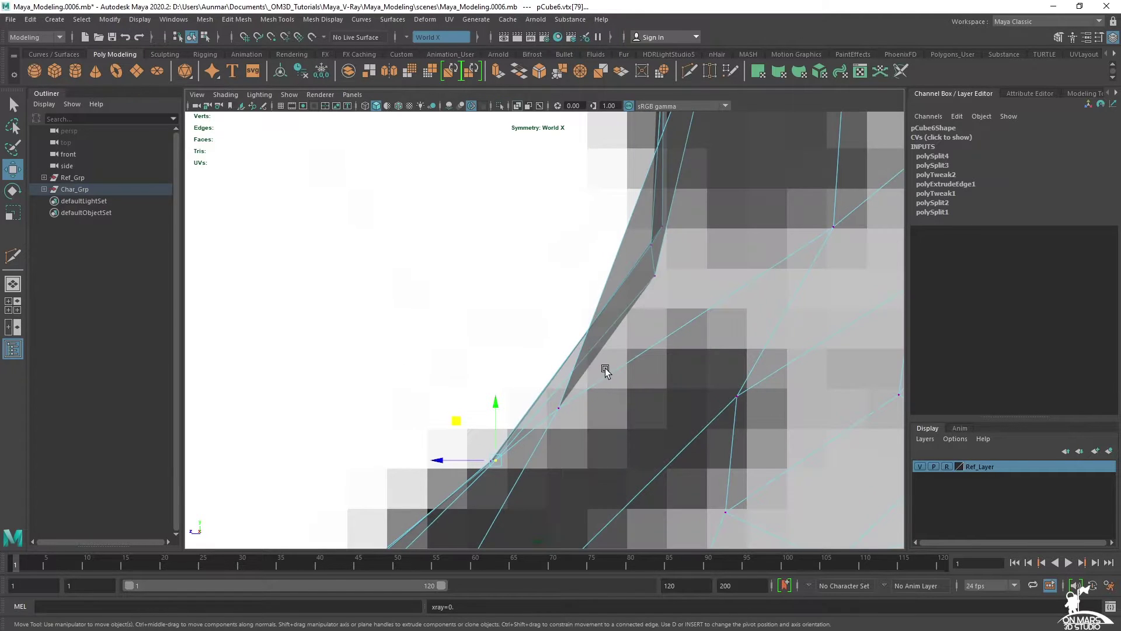
# - Adjust the vertices higher on the nose bridge to smooth the profile curve in the side view
pyautogui.keyDown('alt'); pyautogui.moveTo(633, 303); pyautogui.dragTo(602, 344, button='middle'); pyautogui.keyUp('alt')
pyautogui.scroll(1, 603, 344)
pyautogui.hotkey('alt', 'x')
pyautogui.hotkey('alt', 'x')
pyautogui.moveTo(696, 386); pyautogui.dragTo(610, 275)
pyautogui.scroll(-8, 540, 261)
# - Preview the head smoothed in the perspective view, return it to unsmoothed display, and inspect the nose from several angles
pyautogui.press('space')
pyautogui.press('space')
pyautogui.scroll(-5, 751, 175)
pyautogui.hotkey('alt', 'x')
pyautogui.scroll(-3, 610, 275)
pyautogui.hotkey('alt', 'x')
pyautogui.press('q')
pyautogui.press('3')
pyautogui.moveTo(592, 228); pyautogui.dragTo(671, 182, button='right')
pyautogui.click(314, 236)
pyautogui.scroll(-4, 315, 236)
pyautogui.keyDown('alt'); pyautogui.moveTo(314, 236); pyautogui.dragTo(694, 334); pyautogui.keyUp('alt')
pyautogui.scroll(4, 419, 280)
pyautogui.click(598, 310)
pyautogui.press('1')
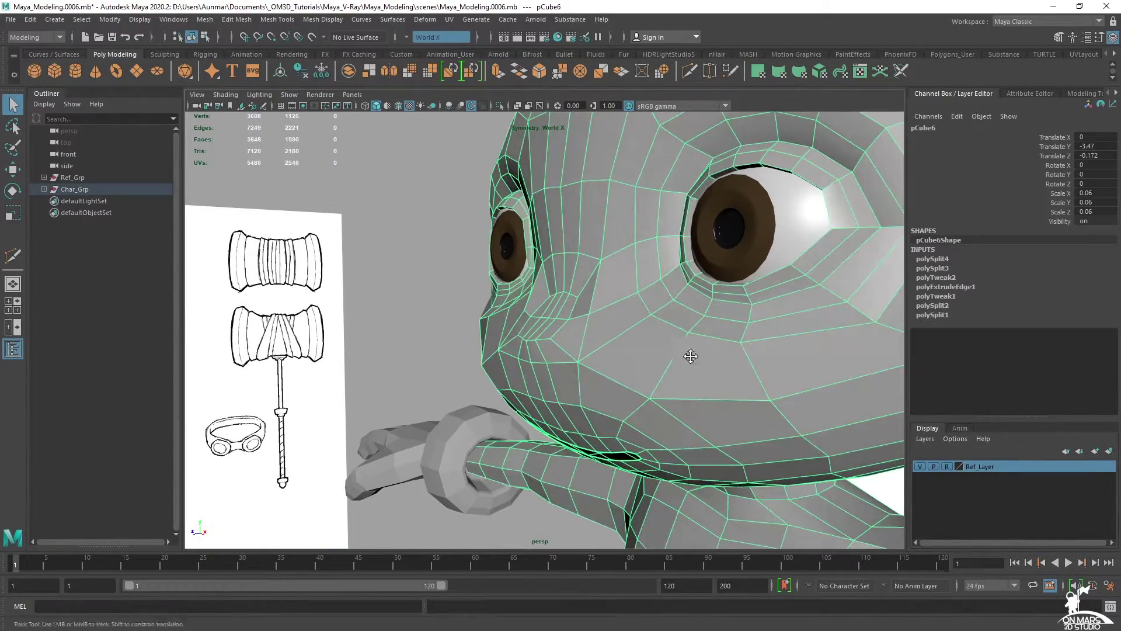
pyautogui.keyDown('alt'); pyautogui.moveTo(693, 358); pyautogui.dragTo(643, 314, button='middle'); pyautogui.keyUp('alt')
pyautogui.scroll(-2, 642, 314)
pyautogui.keyDown('alt'); pyautogui.moveTo(625, 313); pyautogui.dragTo(630, 335); pyautogui.keyUp('alt')
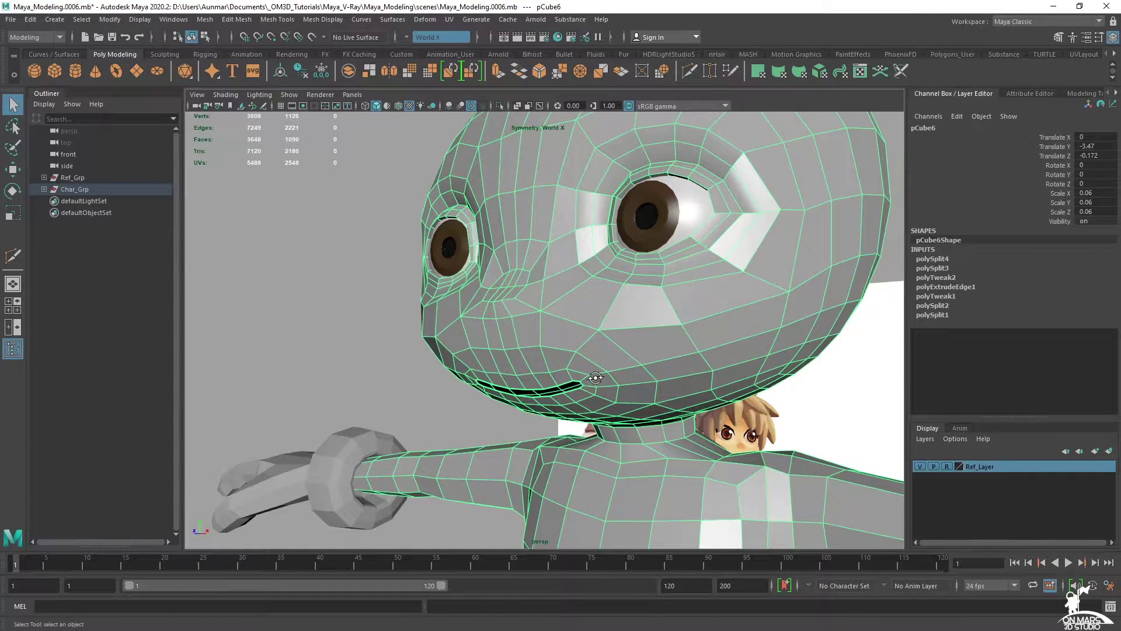
pyautogui.keyDown('alt'); pyautogui.moveTo(592, 382); pyautogui.dragTo(827, 421); pyautogui.keyUp('alt')
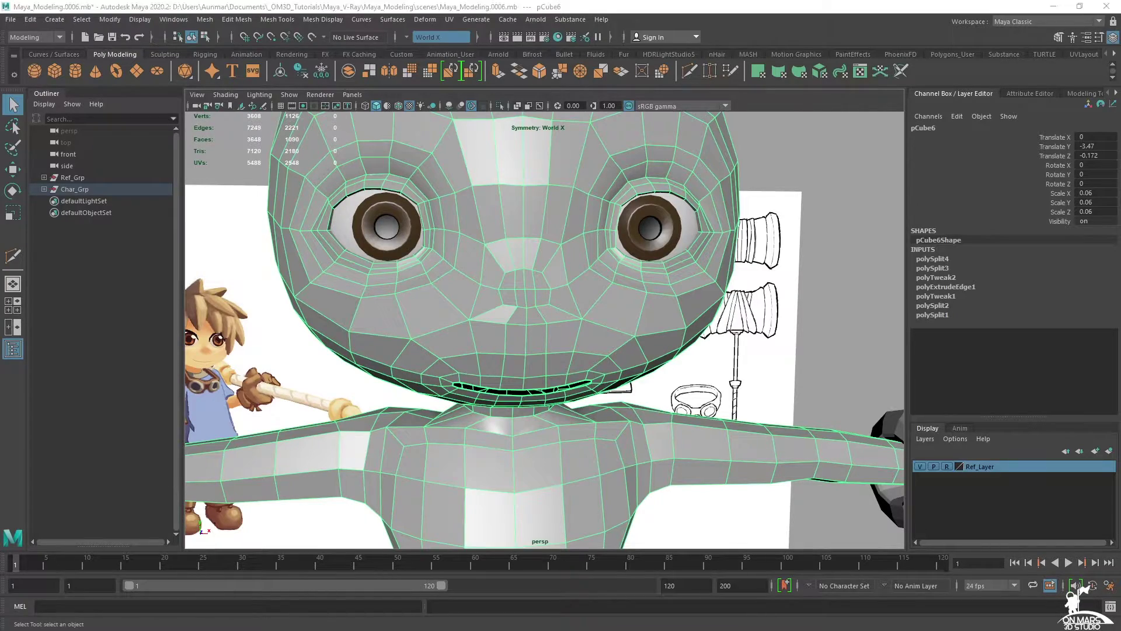
pyautogui.keyDown('alt'); pyautogui.moveTo(502, 351); pyautogui.dragTo(583, 342); pyautogui.keyUp('alt')
# - Shift the lower bridge vertices forward in the side view to follow the sketched profile between forehead and nose
pyautogui.press('space')
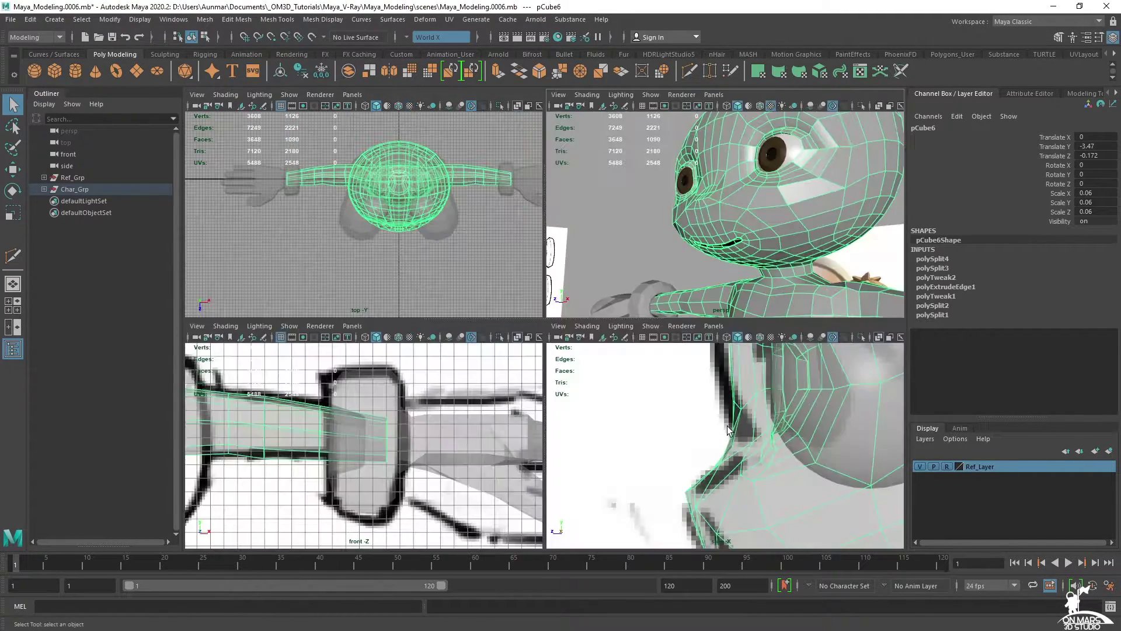
pyautogui.press('space')
pyautogui.keyDown('alt'); pyautogui.moveTo(563, 281); pyautogui.dragTo(580, 305, button='middle'); pyautogui.keyUp('alt')
pyautogui.hotkey('alt', 'x')
pyautogui.keyDown('alt'); pyautogui.moveTo(580, 307); pyautogui.dragTo(591, 328, button='right'); pyautogui.keyUp('alt')
pyautogui.hotkey('alt', 'x')
pyautogui.press('w')
pyautogui.moveTo(551, 296); pyautogui.dragTo(531, 300)
pyautogui.hotkey('alt', 'x')
pyautogui.keyDown('alt'); pyautogui.moveTo(586, 343); pyautogui.dragTo(617, 357, button='right'); pyautogui.keyUp('alt')
pyautogui.moveTo(540, 301); pyautogui.dragTo(536, 297)
# - Reposition the upper bridge vertices between the eyes to even out the profile curve in the side view
pyautogui.keyDown('alt'); pyautogui.moveTo(602, 251); pyautogui.dragTo(642, 238, button='right'); pyautogui.keyUp('alt')
pyautogui.click(644, 215)
pyautogui.moveTo(604, 174); pyautogui.dragTo(582, 148)
pyautogui.click(617, 186)
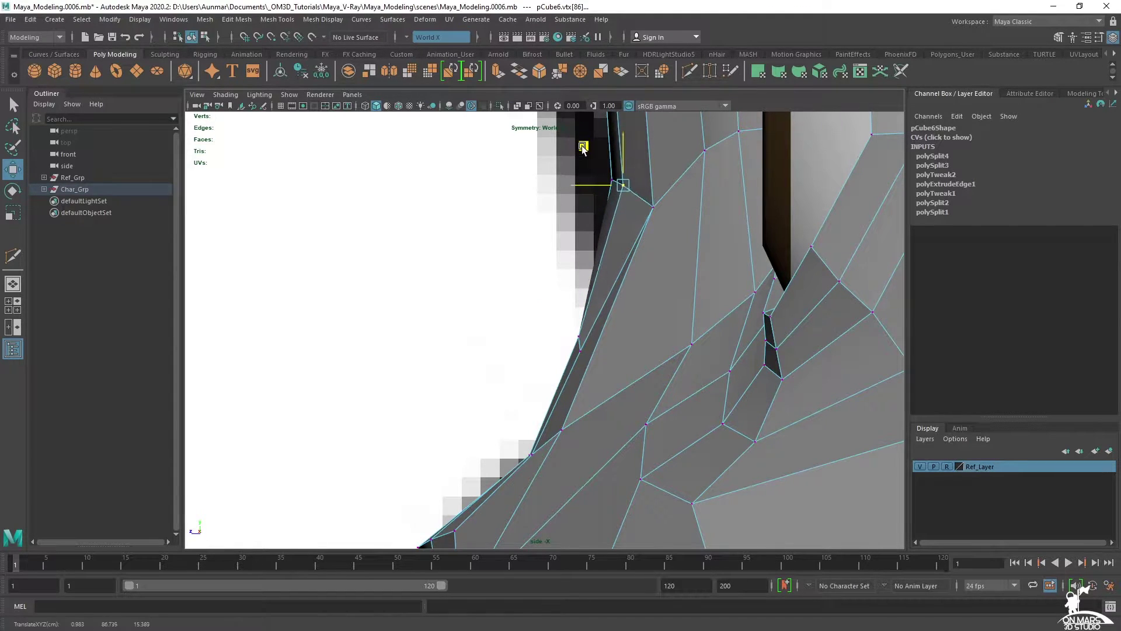
pyautogui.keyDown('alt'); pyautogui.moveTo(591, 292); pyautogui.dragTo(619, 303, button='right'); pyautogui.keyUp('alt')
pyautogui.keyDown('alt'); pyautogui.moveTo(619, 303); pyautogui.dragTo(613, 259, button='middle'); pyautogui.keyUp('alt')
pyautogui.hotkey('alt', 'x')
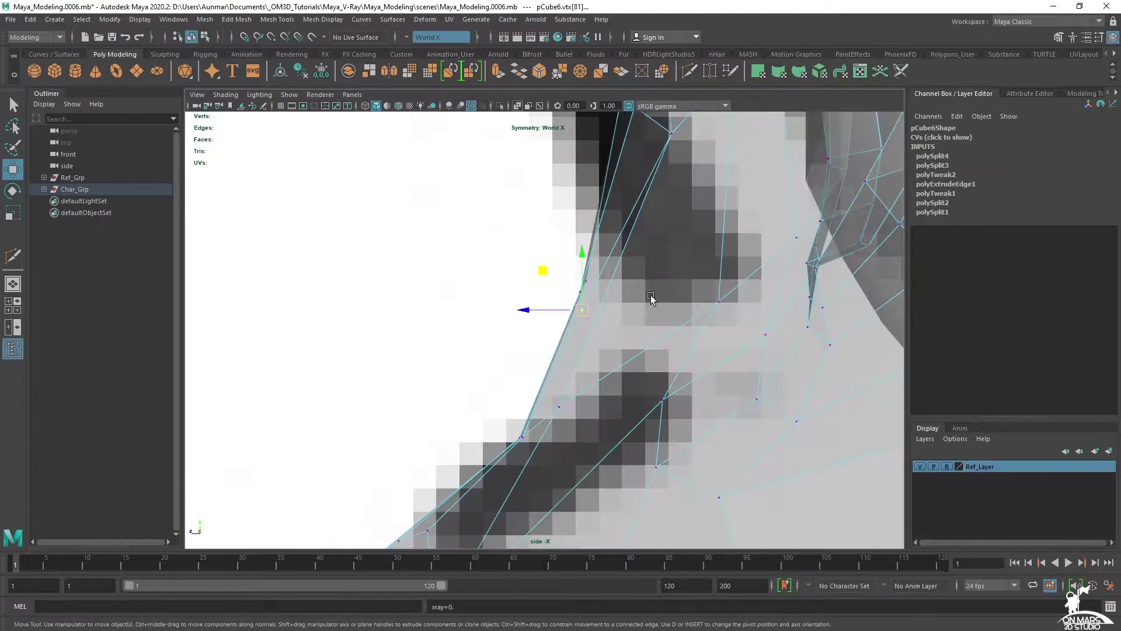
pyautogui.moveTo(583, 270); pyautogui.dragTo(581, 270)
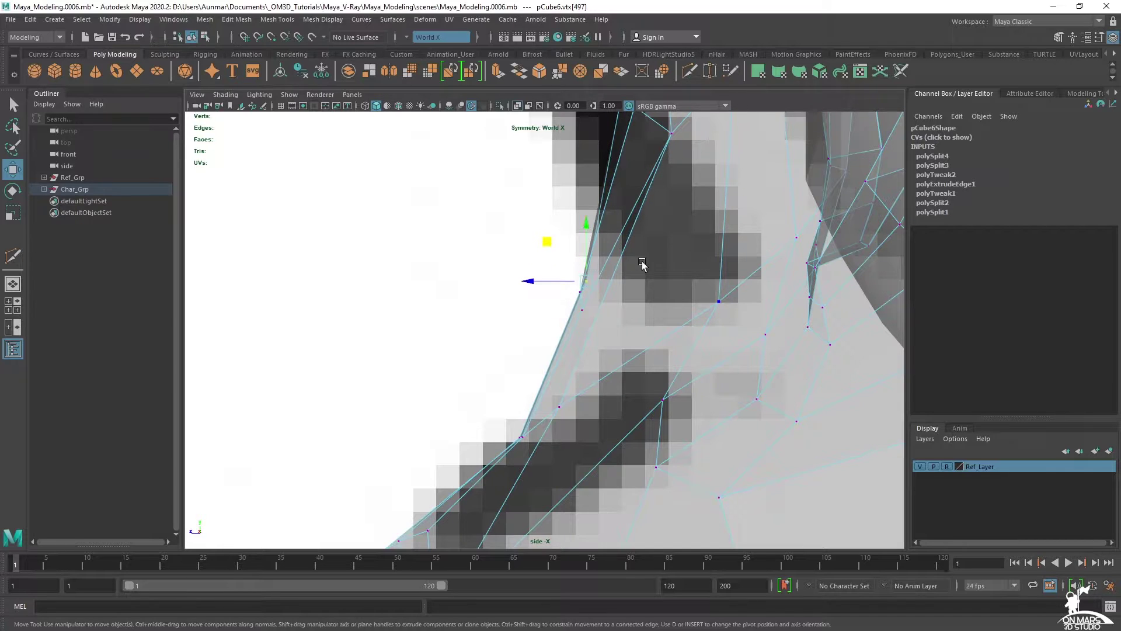
# - Check the bridge vertices in the perspective view and refine their positions along the side-view profile
pyautogui.press('space')
pyautogui.keyDown('alt'); pyautogui.moveTo(695, 224); pyautogui.dragTo(688, 226, button='right'); pyautogui.keyUp('alt')
pyautogui.keyDown('alt'); pyautogui.moveTo(688, 226); pyautogui.dragTo(707, 223); pyautogui.keyUp('alt')
pyautogui.press('space')
pyautogui.moveTo(544, 244); pyautogui.dragTo(564, 161, button='middle')
pyautogui.keyDown('alt'); pyautogui.moveTo(564, 225); pyautogui.dragTo(567, 340, button='right'); pyautogui.keyUp('alt')
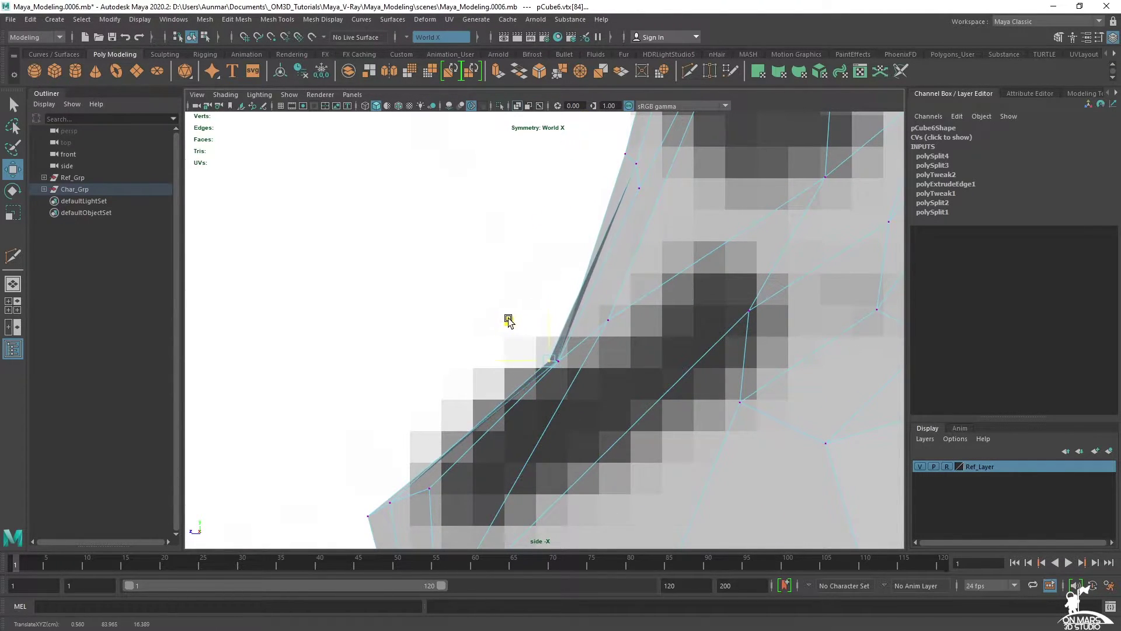
# - Undo the last vertex move and reposition the vertices where the bridge meets the top of the nose
pyautogui.press('space')
pyautogui.keyDown('alt'); pyautogui.moveTo(739, 222); pyautogui.dragTo(714, 198); pyautogui.keyUp('alt')
pyautogui.scroll(5, 739, 215)
pyautogui.hotkey('ctrl', 'z')
pyautogui.press('q')
pyautogui.click(685, 179)
pyautogui.press('w')
pyautogui.press('space')
pyautogui.moveTo(520, 320)
pyautogui.mouseDown()
pyautogui.moveTo(510, 315)
pyautogui.moveTo(515, 325)
pyautogui.mouseUp()
pyautogui.scroll(2, 579, 386)
pyautogui.click(554, 365)
pyautogui.press('q')
pyautogui.click(554, 366)
pyautogui.press('w')
# - Move the mirrored vertices flanking the nose slightly back in the side view with X-ray shading off
pyautogui.keyDown('alt'); pyautogui.moveTo(653, 264); pyautogui.dragTo(624, 366, button='middle'); pyautogui.keyUp('alt')
pyautogui.hotkey('alt', 'x')
pyautogui.scroll(-5, 633, 288)
pyautogui.keyDown('alt'); pyautogui.moveTo(560, 258); pyautogui.dragTo(571, 228, button='middle'); pyautogui.keyUp('alt')
pyautogui.scroll(2, 556, 243)
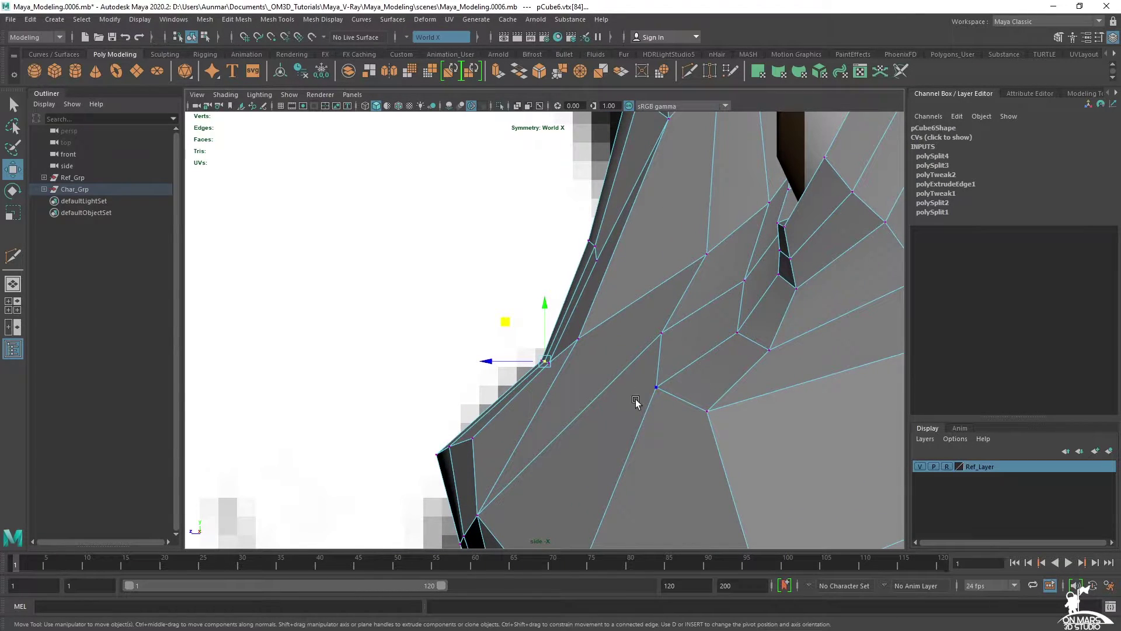
pyautogui.click(580, 339)
pyautogui.moveTo(581, 344)
pyautogui.mouseDown()
pyautogui.moveTo(594, 331)
pyautogui.moveTo(591, 350)
pyautogui.moveTo(588, 341)
pyautogui.mouseUp()
pyautogui.moveTo(549, 302); pyautogui.dragTo(558, 304)
pyautogui.keyDown('alt'); pyautogui.moveTo(655, 281); pyautogui.dragTo(601, 310, button='middle'); pyautogui.keyUp('alt')
pyautogui.press('space')
pyautogui.press('space')
pyautogui.keyDown('alt'); pyautogui.moveTo(587, 266); pyautogui.dragTo(581, 225); pyautogui.keyUp('alt')
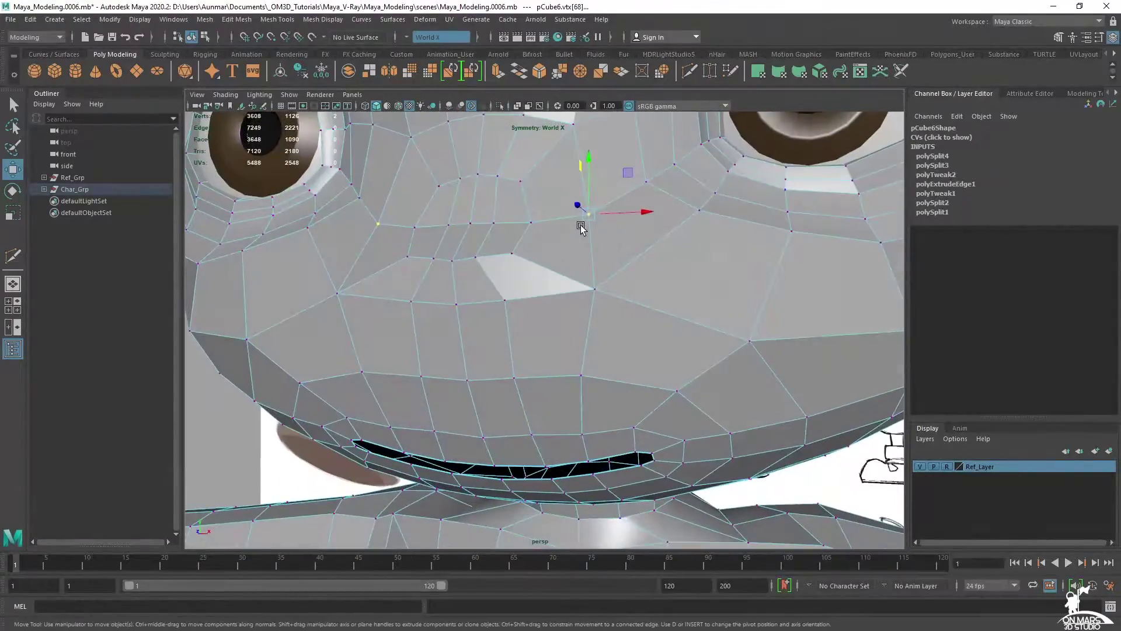
# - Preview the smoothed head to check the nose shape, and return the mesh to unsmoothed display
pyautogui.press('q')
pyautogui.press('3')
pyautogui.moveTo(560, 200); pyautogui.dragTo(622, 182, button='right')
pyautogui.keyDown('ctrl'); pyautogui.click(632, 206); pyautogui.keyUp('ctrl')
pyautogui.scroll(-5, 556, 310)
pyautogui.keyDown('alt'); pyautogui.moveTo(556, 310); pyautogui.dragTo(576, 387); pyautogui.keyUp('alt')
pyautogui.scroll(5, 537, 268)
pyautogui.scroll(-4, 576, 387)
pyautogui.click(555, 305)
pyautogui.press('1')
pyautogui.keyDown('alt'); pyautogui.moveTo(555, 305); pyautogui.dragTo(577, 262); pyautogui.keyUp('alt')
pyautogui.scroll(3, 532, 251)
pyautogui.scroll(2, 576, 260)
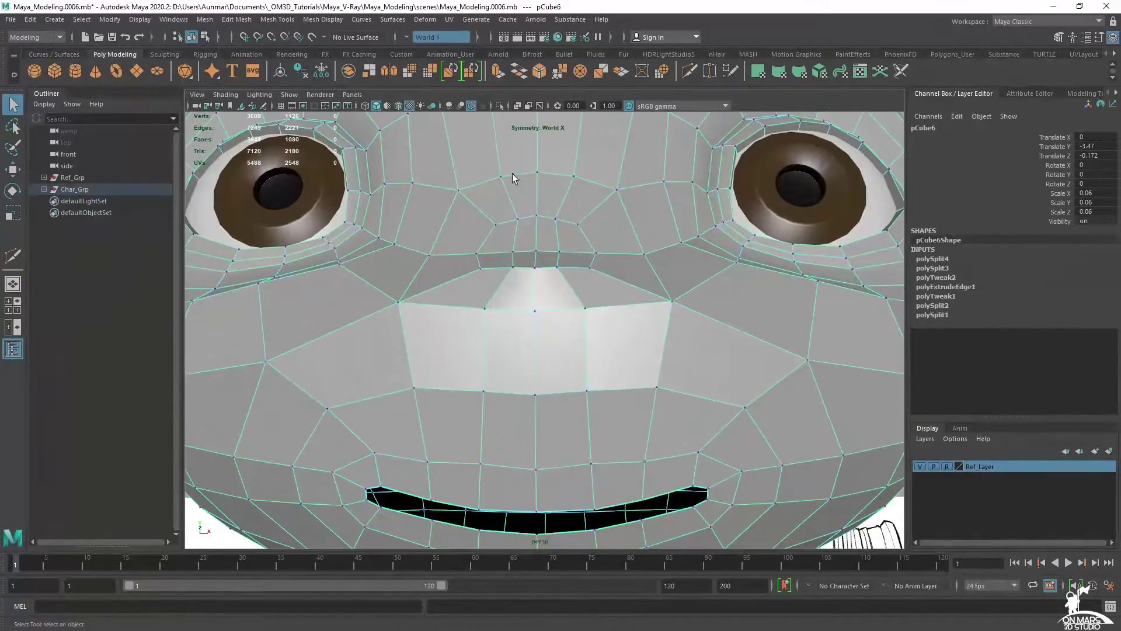
# - Adjust the mirrored vertices beside the centre line on the row above the nose tip
pyautogui.moveTo(505, 174); pyautogui.dragTo(458, 175, button='right')
pyautogui.scroll(5, 584, 275)
pyautogui.keyDown('alt'); pyautogui.moveTo(584, 275); pyautogui.dragTo(604, 306); pyautogui.keyUp('alt')
pyautogui.click(583, 257)
pyautogui.press('w')
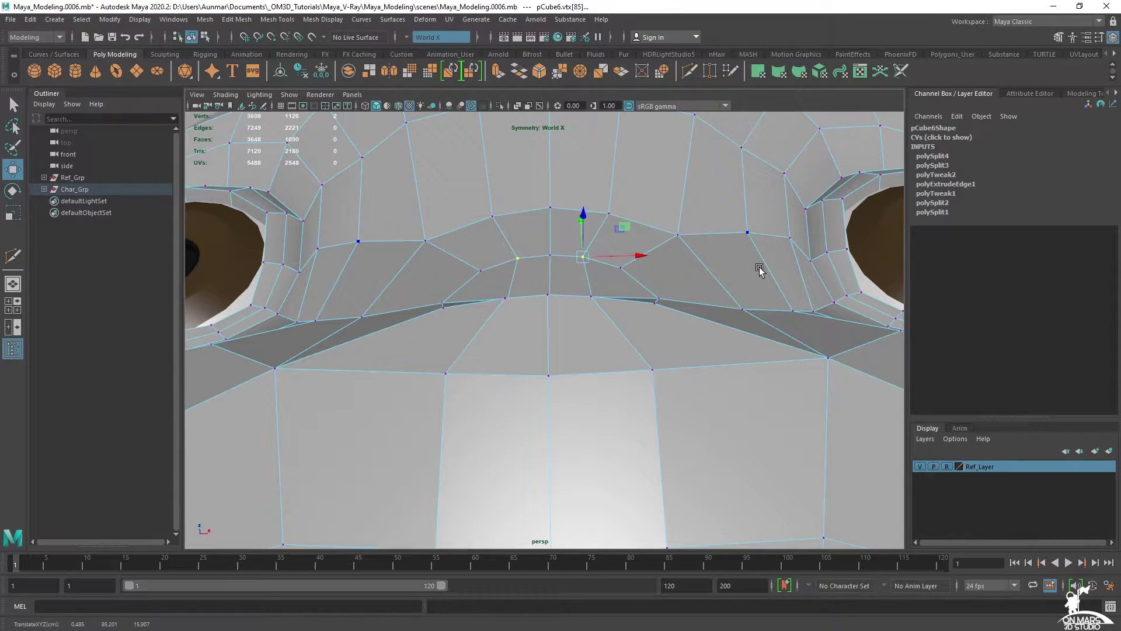
# - Examine the smoothed nose from the front, and switch the head back to unsmoothed display
pyautogui.press('q')
pyautogui.press('3')
pyautogui.moveTo(544, 198); pyautogui.dragTo(596, 174, button='right')
pyautogui.keyDown('ctrl'); pyautogui.click(647, 194); pyautogui.keyUp('ctrl')
pyautogui.scroll(-5, 647, 195)
pyautogui.keyDown('alt'); pyautogui.moveTo(647, 195); pyautogui.dragTo(735, 322); pyautogui.keyUp('alt')
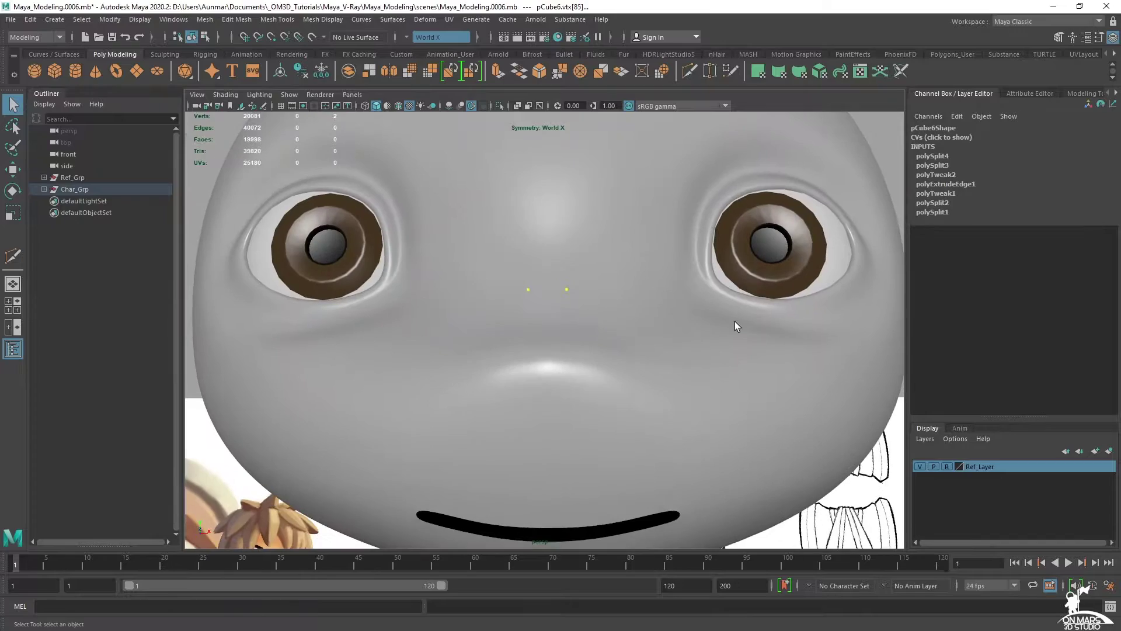
pyautogui.click(735, 321)
pyautogui.click(877, 130)
pyautogui.scroll(-4, 621, 303)
pyautogui.moveTo(620, 303)
pyautogui.keyDown('alt'); pyautogui.mouseDown()
pyautogui.moveTo(691, 320)
pyautogui.moveTo(565, 346)
pyautogui.moveTo(539, 328)
pyautogui.moveTo(614, 306)
pyautogui.moveTo(686, 312)
pyautogui.moveTo(602, 299)
pyautogui.mouseUp(); pyautogui.keyUp('alt')
pyautogui.scroll(4, 552, 320)
pyautogui.click(552, 320)
pyautogui.press('1')
# - Cut a symmetrical edge loop around the nose with the Multi-Cut tool, crossing the bridge and underside
pyautogui.keyDown('shift'); pyautogui.moveTo(617, 265); pyautogui.dragTo(564, 270, button='right'); pyautogui.keyUp('shift')
pyautogui.keyDown('alt'); pyautogui.moveTo(563, 278); pyautogui.dragTo(603, 275); pyautogui.keyUp('alt')
pyautogui.scroll(3, 603, 276)
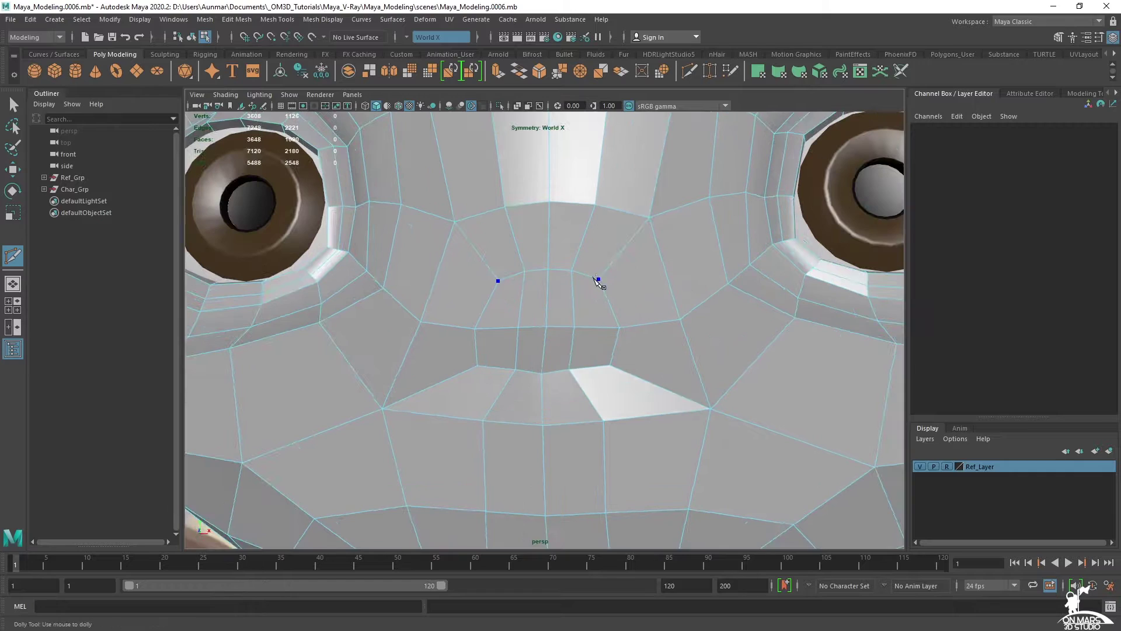
pyautogui.click(618, 254)
pyautogui.press('Return')
pyautogui.scroll(2, 666, 292)
pyautogui.press('q')
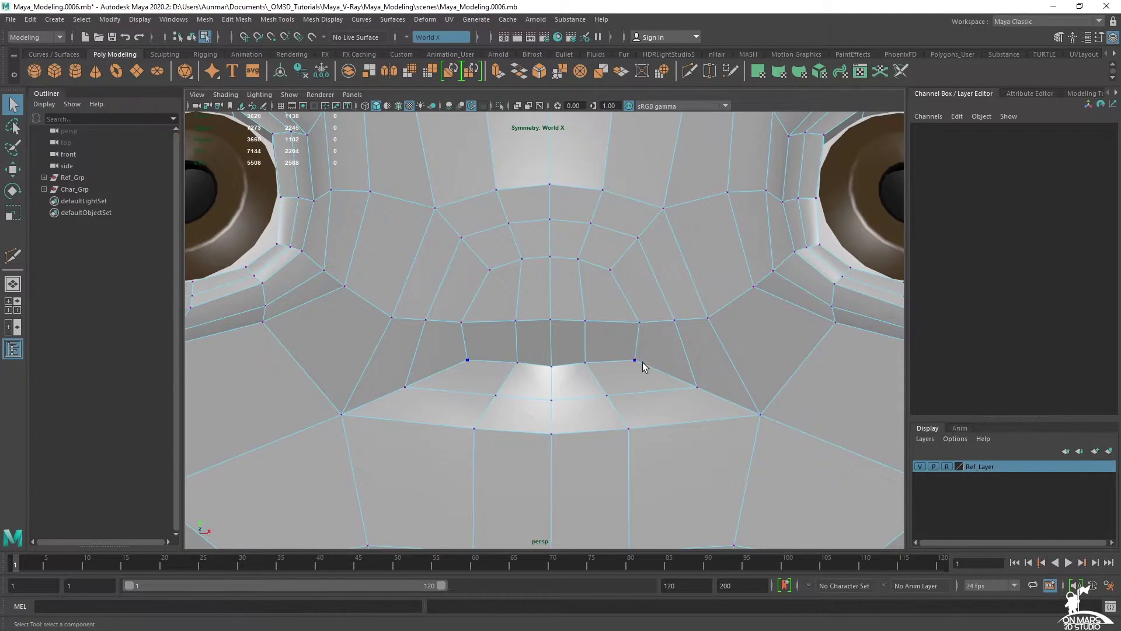
# - Reposition the mirrored vertices of the new edge loop along the underside of the nose
pyautogui.press('w')
pyautogui.click(697, 387)
pyautogui.moveTo(697, 386); pyautogui.dragTo(680, 377)
pyautogui.click(496, 395)
pyautogui.keyDown('ctrl'); pyautogui.keyDown('shift'); pyautogui.moveTo(496, 396); pyautogui.dragTo(495, 397); pyautogui.keyUp('shift'); pyautogui.keyUp('ctrl')
pyautogui.click(554, 402)
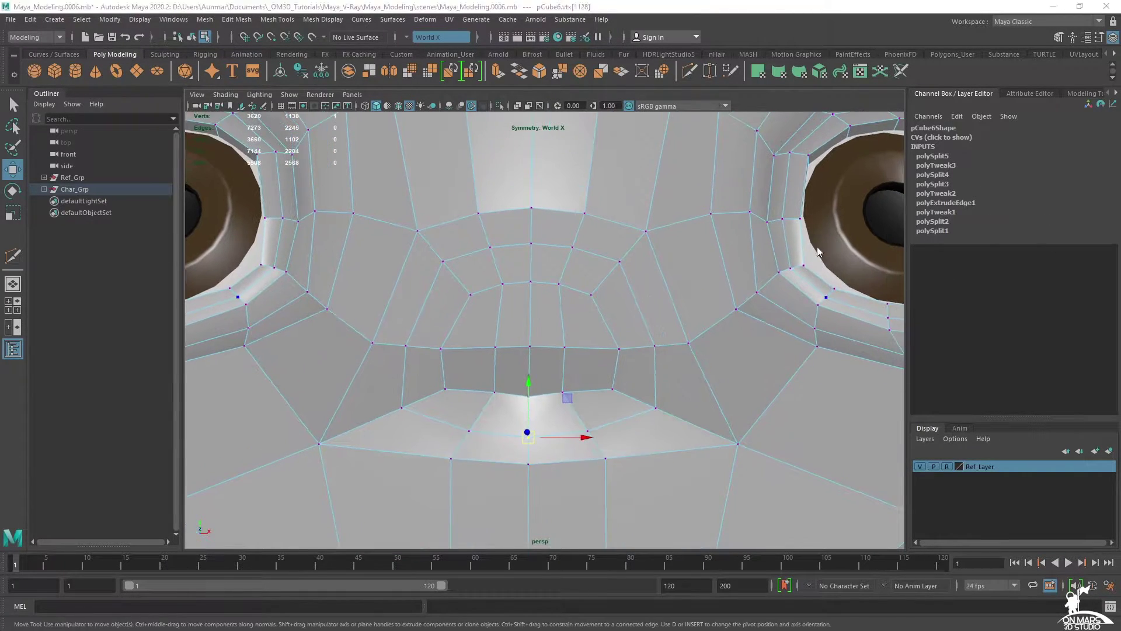
# - Select the row of vertices under the nose tip in side view and turn on X-ray display to reveal the reference
pyautogui.press('space')
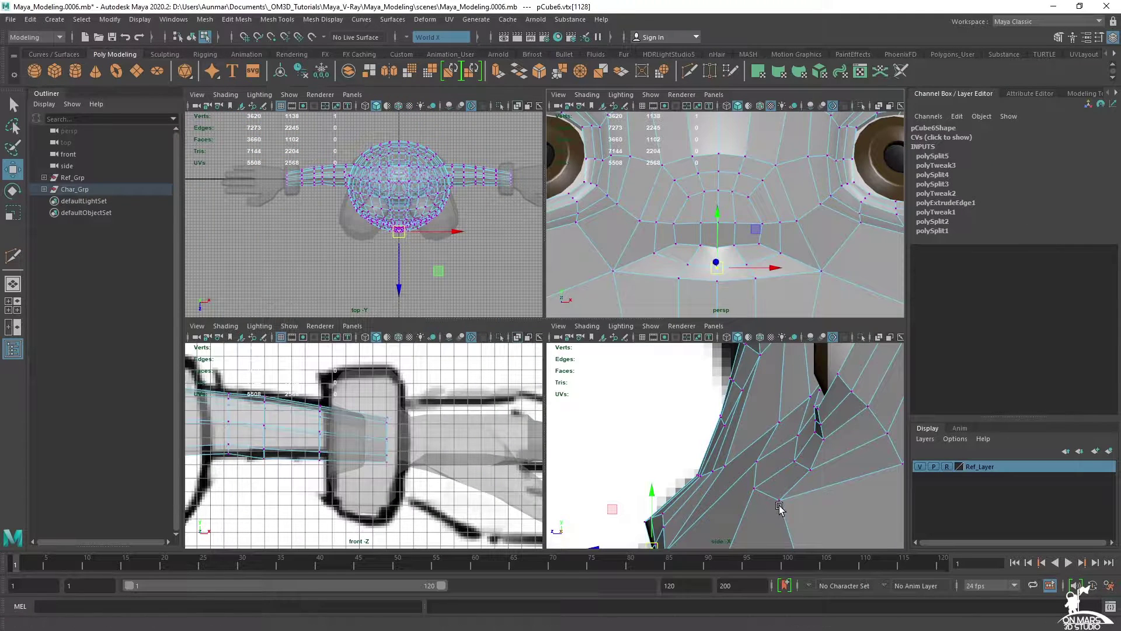
pyautogui.press('space')
pyautogui.keyDown('alt'); pyautogui.moveTo(624, 286); pyautogui.dragTo(622, 287, button='middle'); pyautogui.keyUp('alt')
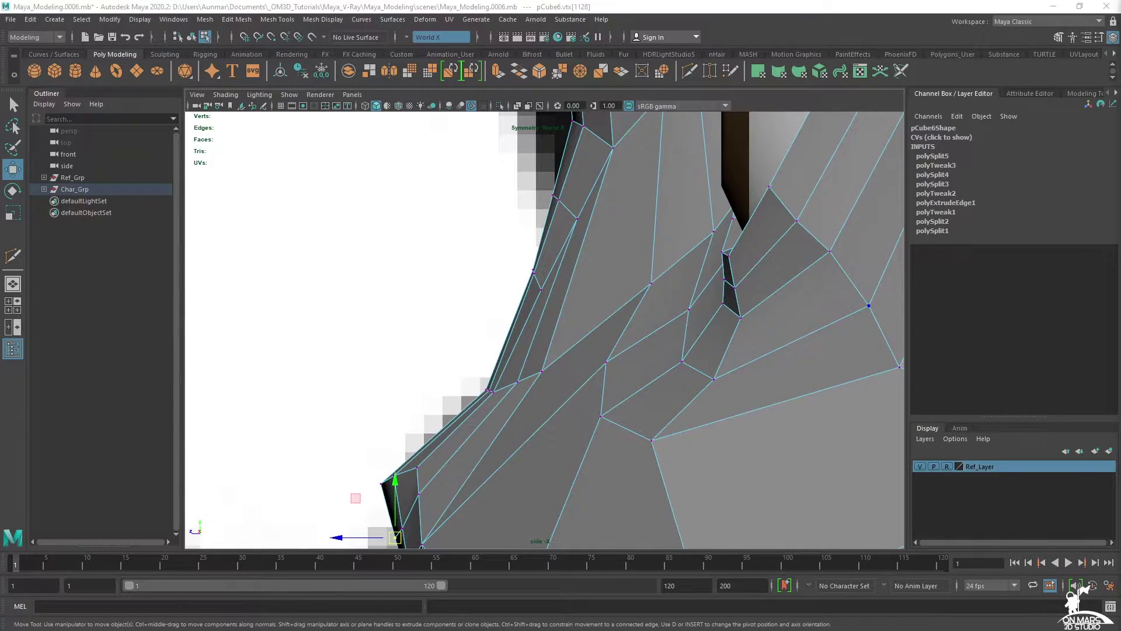
pyautogui.keyDown('alt'); pyautogui.moveTo(596, 331); pyautogui.dragTo(615, 233, button='middle'); pyautogui.keyUp('alt')
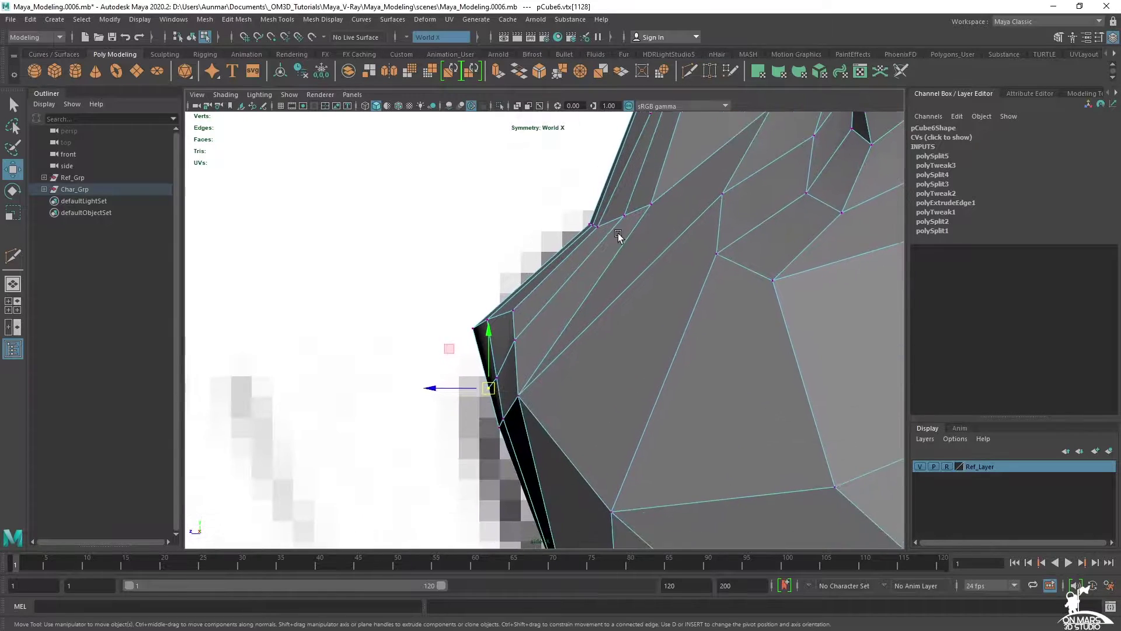
pyautogui.click(516, 343)
pyautogui.keyDown('shift'); pyautogui.click(498, 378); pyautogui.keyUp('shift')
pyautogui.keyDown('shift'); pyautogui.click(488, 389); pyautogui.keyUp('shift')
pyautogui.hotkey('alt', 'x')
pyautogui.keyDown('alt'); pyautogui.moveTo(604, 439); pyautogui.dragTo(599, 312, button='middle'); pyautogui.keyUp('alt')
pyautogui.scroll(-6, 599, 311)
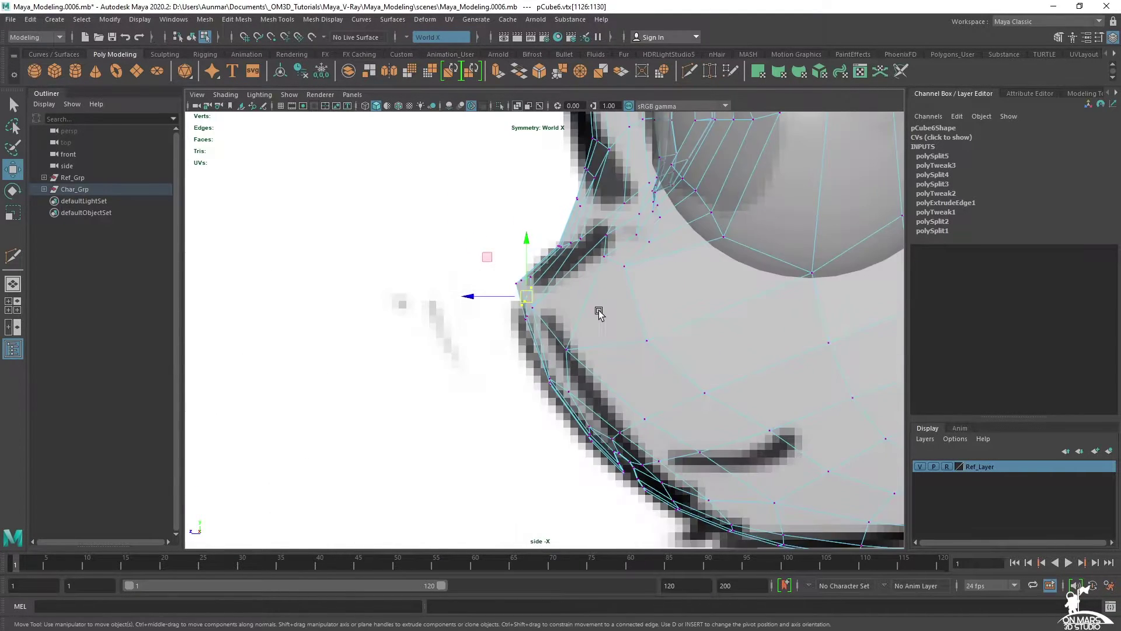
# - Move the selected vertices under the nose tip forward toward the profile drawn in the side reference
pyautogui.scroll(5, 558, 310)
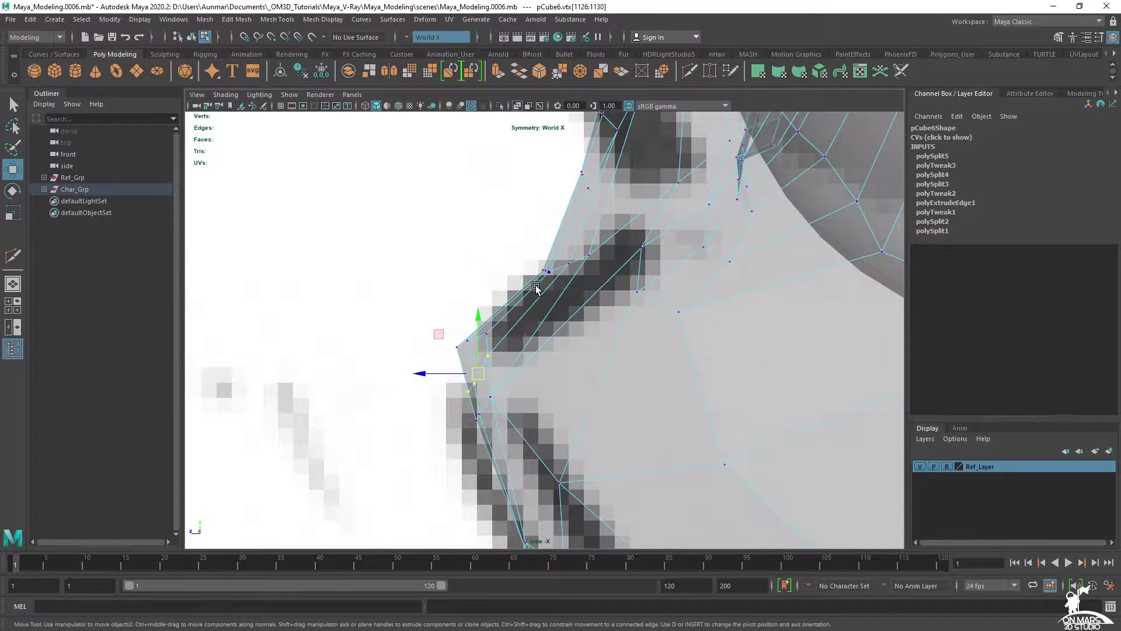
pyautogui.scroll(2, 490, 397)
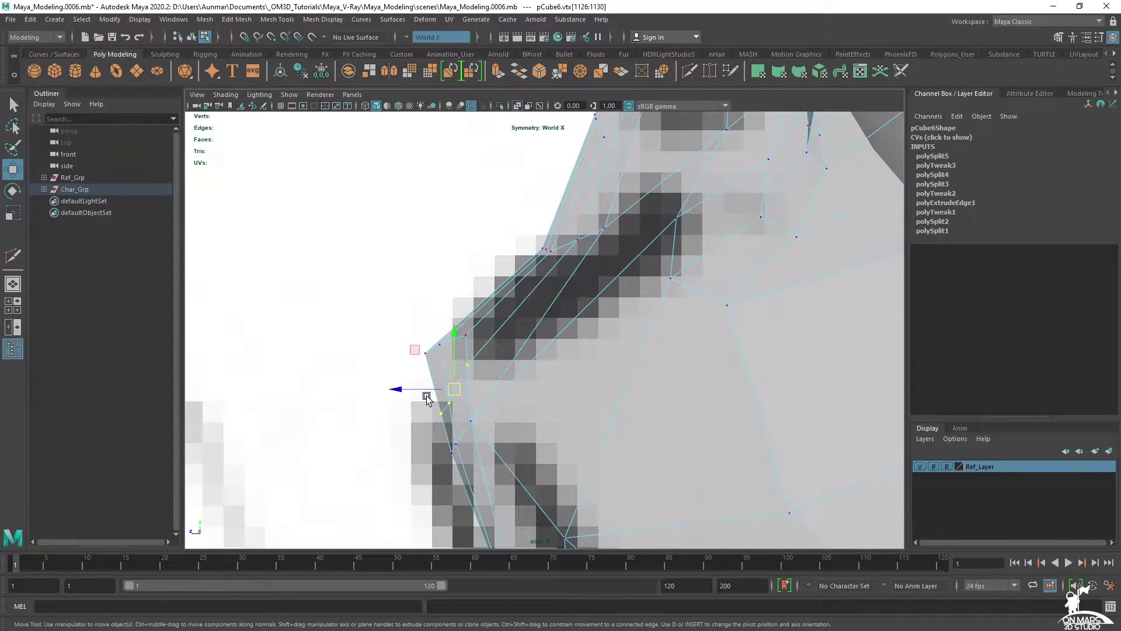
pyautogui.scroll(1, 448, 369)
pyautogui.moveTo(401, 358); pyautogui.dragTo(394, 360, button='middle')
pyautogui.scroll(1, 548, 388)
pyautogui.press('space')
pyautogui.hotkey('ctrl', 'z')
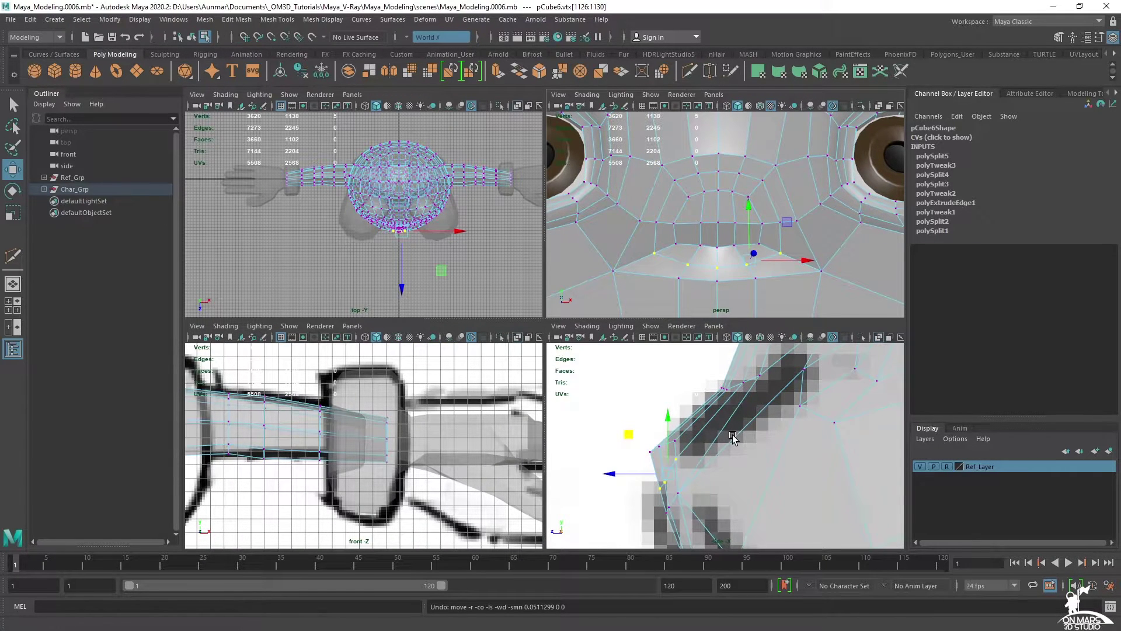
pyautogui.moveTo(741, 461); pyautogui.dragTo(746, 460, button='middle')
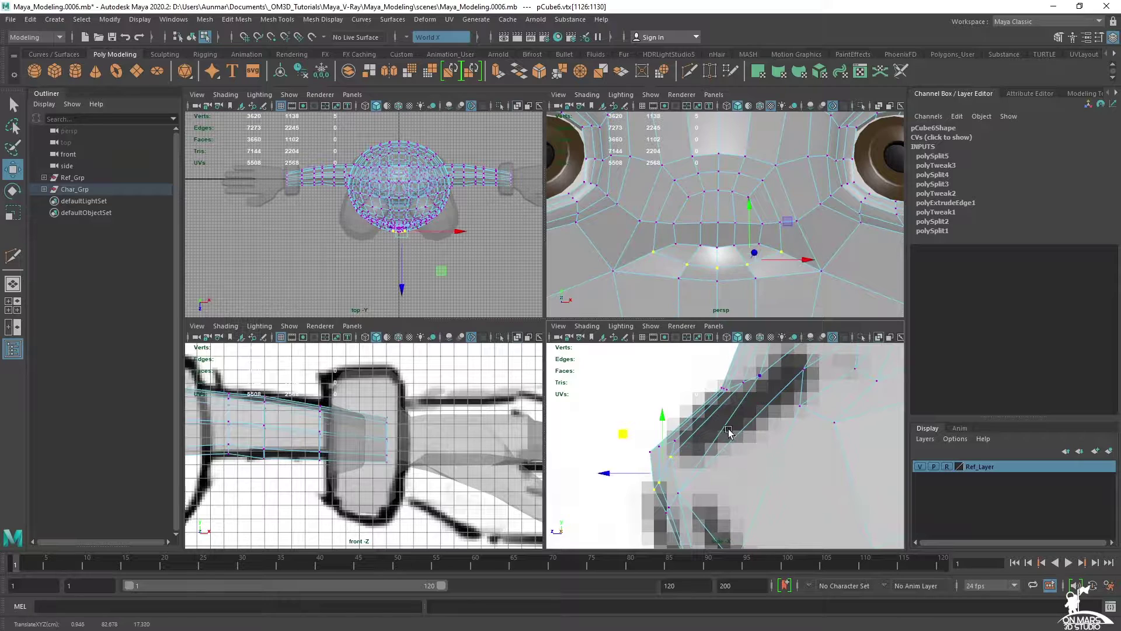
pyautogui.press('space')
pyautogui.scroll(2, 352, 304)
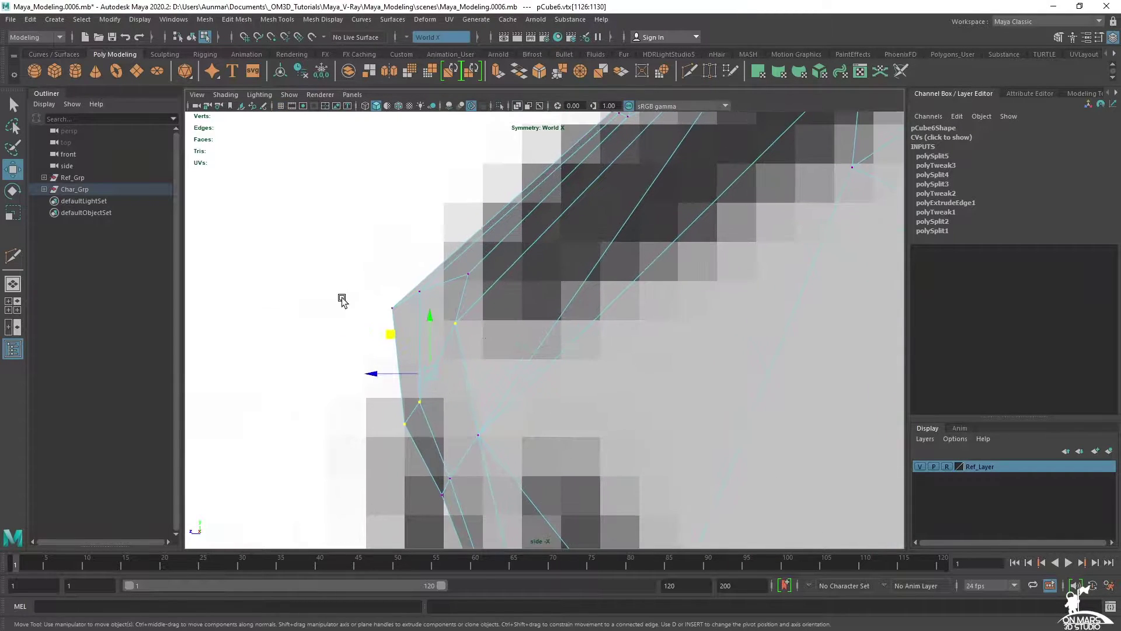
# - Pull the centre vertex of the nose tip back and adjust the vertices beside it to round the side profile
pyautogui.moveTo(404, 325); pyautogui.dragTo(367, 265)
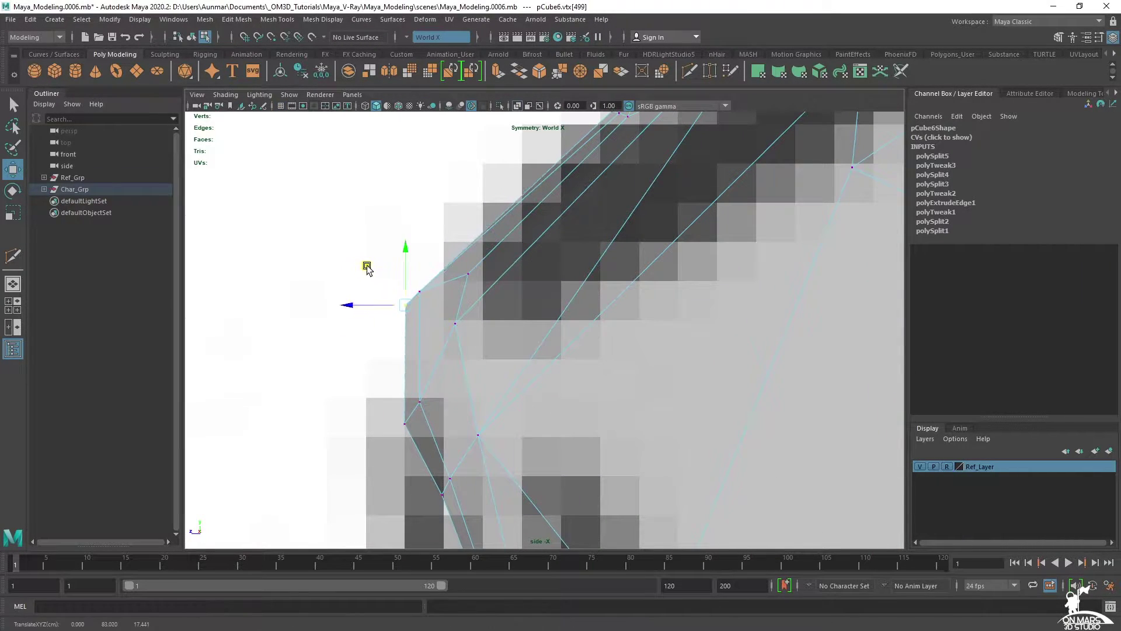
pyautogui.click(423, 293)
pyautogui.moveTo(421, 267); pyautogui.dragTo(425, 268, button='middle')
pyautogui.moveTo(390, 255); pyautogui.dragTo(393, 257)
pyautogui.scroll(-4, 595, 280)
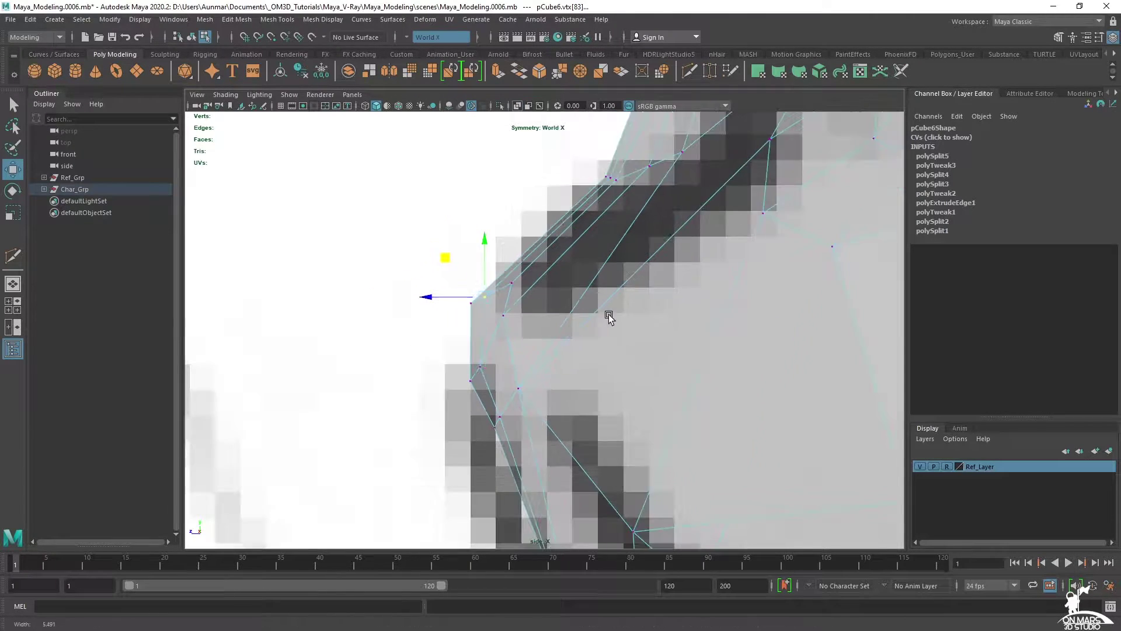
# - Reposition the two vertices on the side of the nose just behind the tip in side view
pyautogui.click(504, 318)
pyautogui.moveTo(505, 325); pyautogui.dragTo(552, 424)
pyautogui.click(512, 283)
pyautogui.keyDown('ctrl'); pyautogui.keyDown('shift'); pyautogui.moveTo(512, 285); pyautogui.dragTo(512, 342); pyautogui.keyUp('shift'); pyautogui.keyUp('ctrl')
pyautogui.keyDown('alt'); pyautogui.moveTo(600, 274); pyautogui.dragTo(573, 338, button='middle'); pyautogui.keyUp('alt')
pyautogui.scroll(-4, 578, 303)
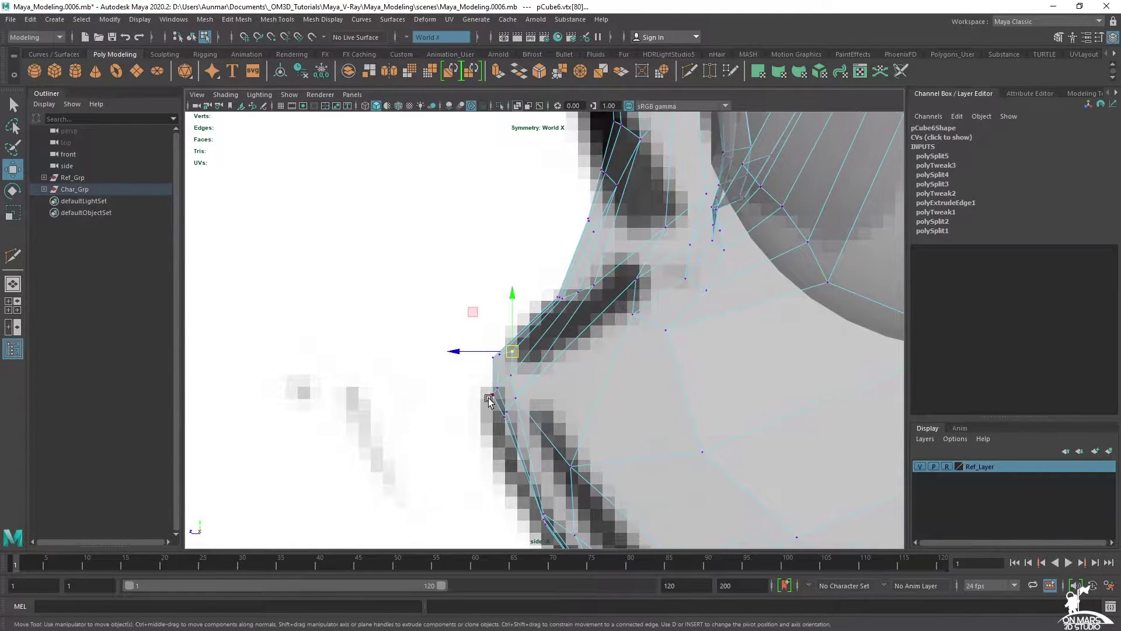
# - Shift the vertices at the lower back of the nose base slightly in side view
pyautogui.scroll(2, 524, 415)
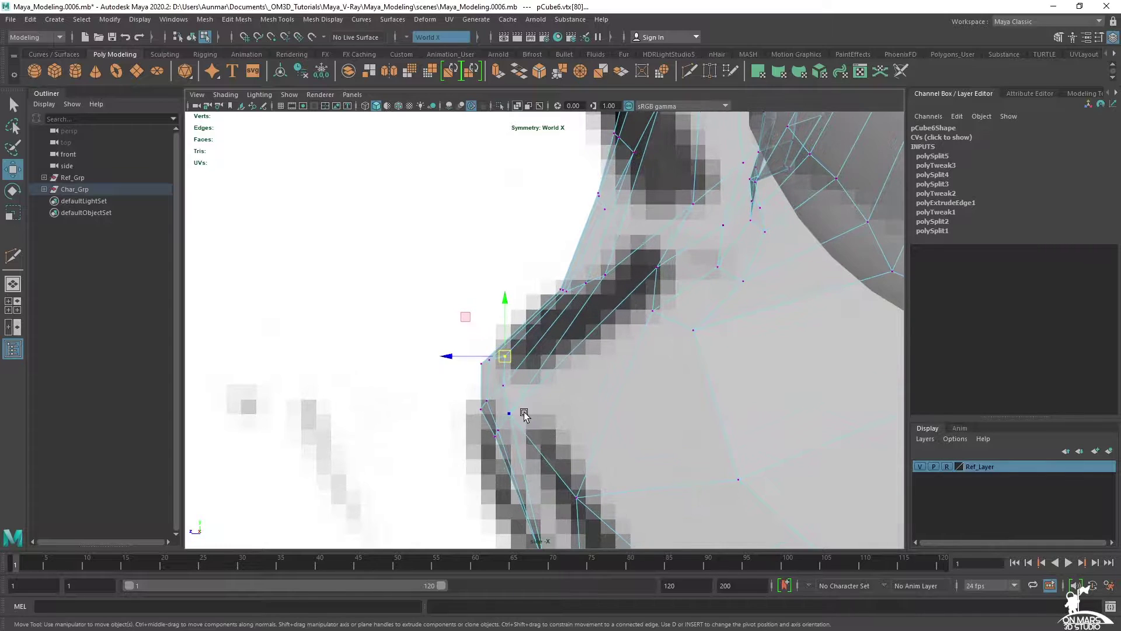
pyautogui.moveTo(486, 412); pyautogui.dragTo(486, 411)
pyautogui.scroll(2, 488, 403)
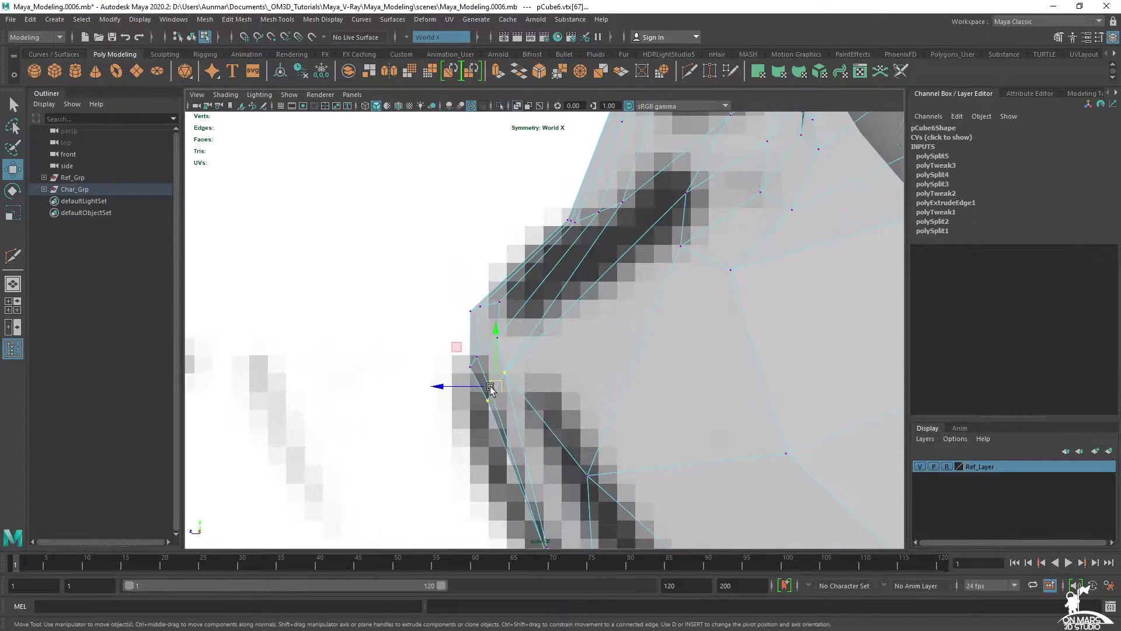
pyautogui.moveTo(461, 352); pyautogui.dragTo(466, 352, button='middle')
pyautogui.scroll(1, 531, 370)
# - Adjust the mirrored corner vertices where the nose base meets the cheeks in perspective view
pyautogui.press('space')
pyautogui.press('space')
pyautogui.scroll(-3, 546, 318)
pyautogui.keyDown('alt'); pyautogui.moveTo(546, 318); pyautogui.dragTo(549, 345); pyautogui.keyUp('alt')
pyautogui.scroll(4, 663, 384)
pyautogui.click(733, 475)
pyautogui.scroll(-4, 704, 445)
pyautogui.keyDown('alt'); pyautogui.moveTo(703, 444); pyautogui.dragTo(655, 405); pyautogui.keyUp('alt')
pyautogui.click(593, 351)
pyautogui.keyDown('alt'); pyautogui.moveTo(593, 351); pyautogui.dragTo(669, 358); pyautogui.keyUp('alt')
pyautogui.keyDown('alt'); pyautogui.moveTo(669, 359); pyautogui.dragTo(834, 381, button='right'); pyautogui.keyUp('alt')
pyautogui.keyDown('ctrl'); pyautogui.keyDown('shift'); pyautogui.moveTo(833, 380); pyautogui.dragTo(894, 409); pyautogui.keyUp('shift'); pyautogui.keyUp('ctrl')
pyautogui.keyDown('alt'); pyautogui.moveTo(660, 379); pyautogui.dragTo(587, 409); pyautogui.keyUp('alt')
pyautogui.keyDown('alt'); pyautogui.moveTo(638, 259); pyautogui.dragTo(653, 241); pyautogui.keyUp('alt')
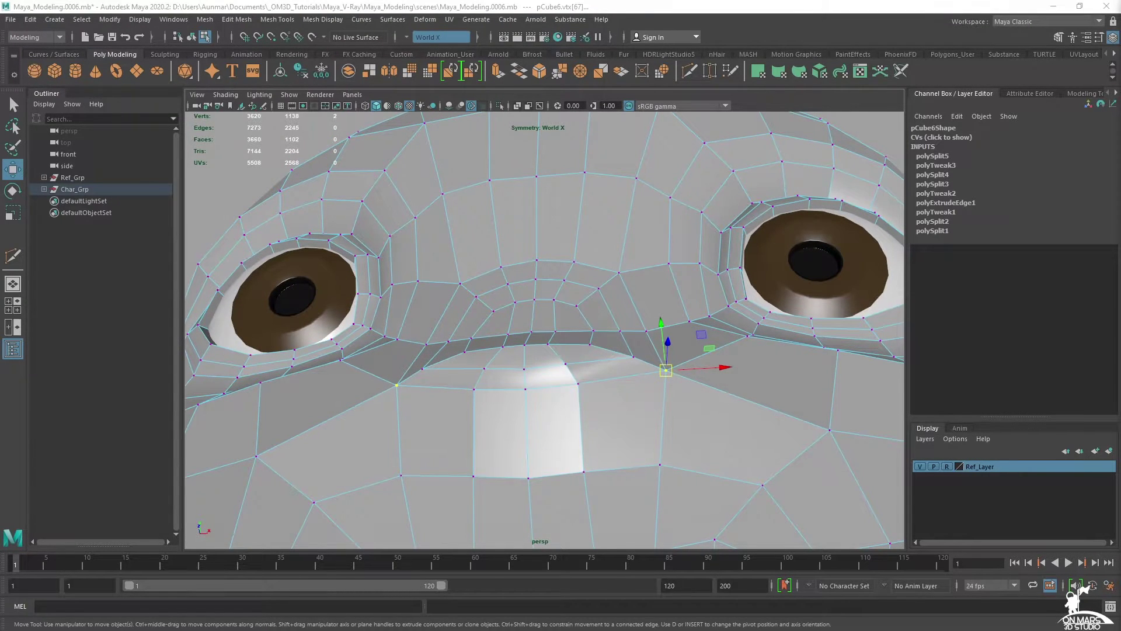
# - Slide the mirrored outer vertices of the loop under the nose along their edges to even its spacing
pyautogui.keyDown('alt'); pyautogui.moveTo(427, 336); pyautogui.dragTo(468, 437); pyautogui.keyUp('alt')
pyautogui.click(444, 434)
pyautogui.keyDown('shift'); pyautogui.click(492, 445); pyautogui.keyUp('shift')
pyautogui.keyDown('alt'); pyautogui.moveTo(507, 430); pyautogui.dragTo(625, 397); pyautogui.keyUp('alt')
pyautogui.keyDown('alt'); pyautogui.moveTo(625, 397); pyautogui.dragTo(629, 362, button='right'); pyautogui.keyUp('alt')
pyautogui.keyDown('alt'); pyautogui.moveTo(630, 363); pyautogui.dragTo(640, 367); pyautogui.keyUp('alt')
pyautogui.click(420, 409)
pyautogui.keyDown('ctrl'); pyautogui.keyDown('shift'); pyautogui.moveTo(421, 409); pyautogui.dragTo(438, 409); pyautogui.keyUp('shift'); pyautogui.keyUp('ctrl')
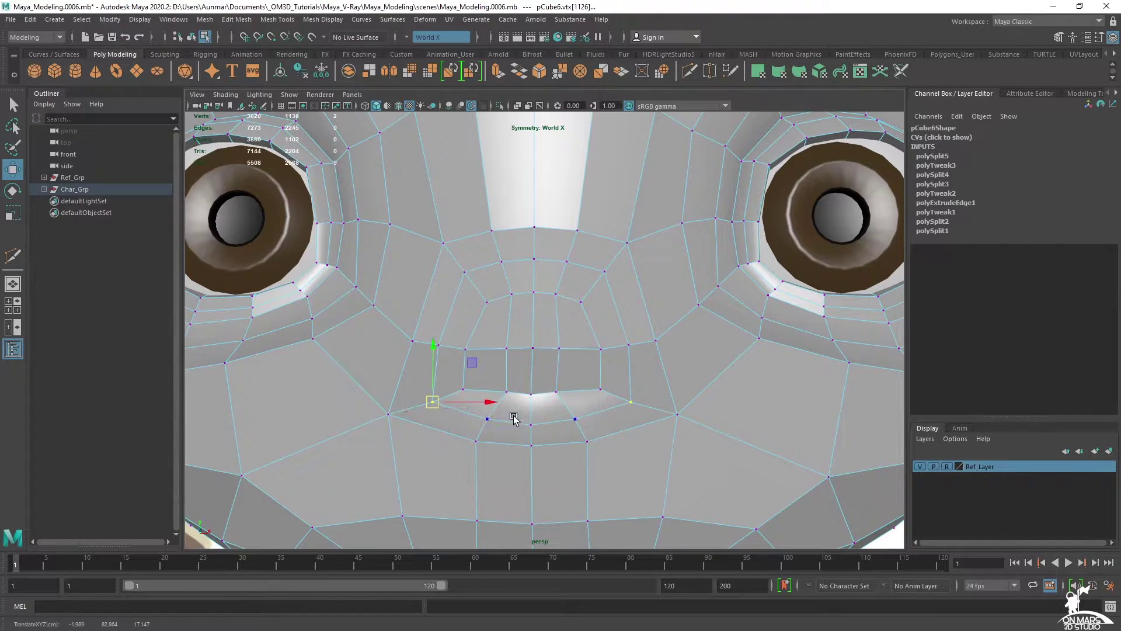
pyautogui.keyDown('alt'); pyautogui.moveTo(514, 418); pyautogui.dragTo(579, 432); pyautogui.keyUp('alt')
pyautogui.hotkey('ctrl', 'z')
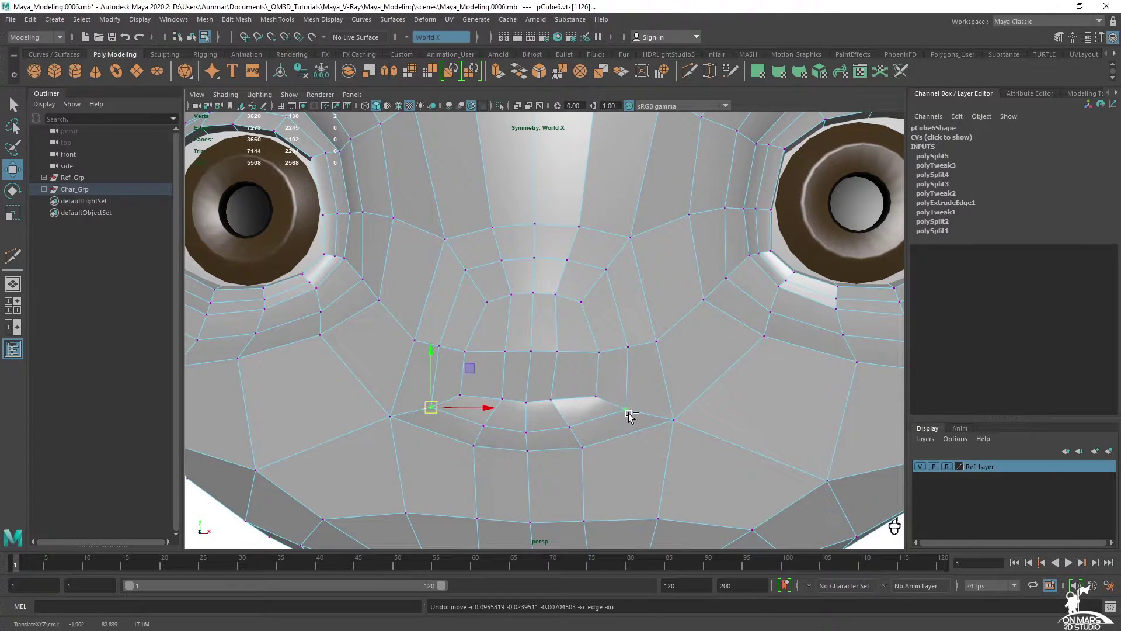
pyautogui.click(631, 416)
pyautogui.keyDown('ctrl'); pyautogui.keyDown('shift'); pyautogui.moveTo(625, 413); pyautogui.dragTo(627, 413); pyautogui.keyUp('shift'); pyautogui.keyUp('ctrl')
# - Preview the smoothed head and examine the nose from the side
pyautogui.keyDown('alt'); pyautogui.moveTo(625, 369); pyautogui.dragTo(607, 295); pyautogui.keyUp('alt')
pyautogui.click(598, 297)
pyautogui.press('q')
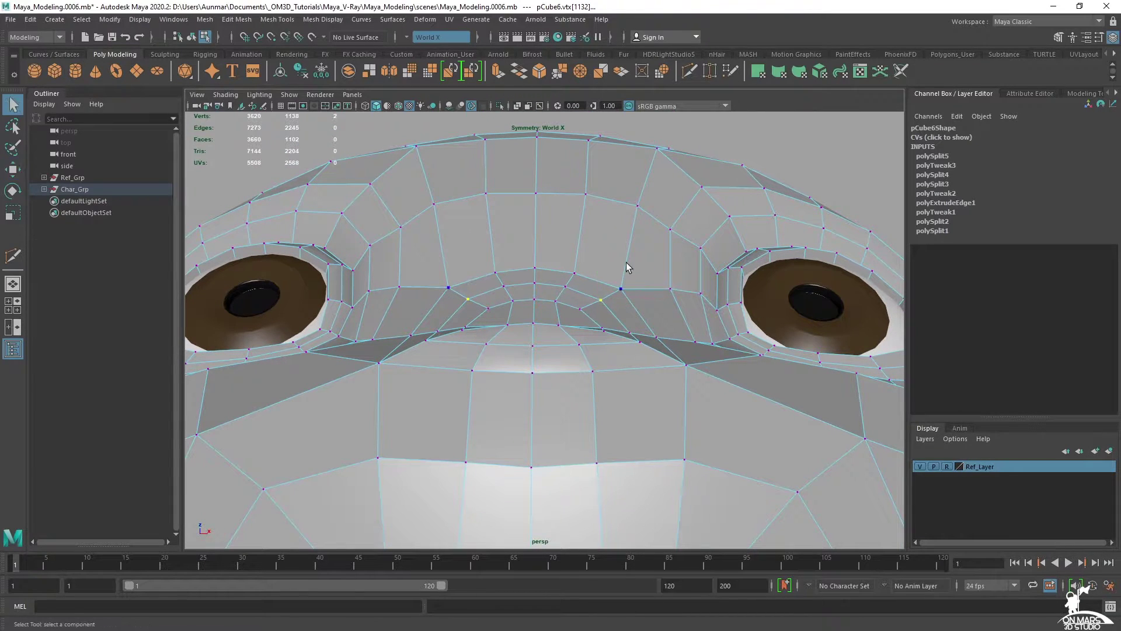
pyautogui.press('3')
pyautogui.press('F8')
pyautogui.click(868, 156)
pyautogui.scroll(-9, 721, 236)
pyautogui.keyDown('alt'); pyautogui.moveTo(622, 301); pyautogui.dragTo(545, 329); pyautogui.keyUp('alt')
pyautogui.scroll(5, 548, 342)
pyautogui.click(548, 340)
pyautogui.scroll(4, 551, 338)
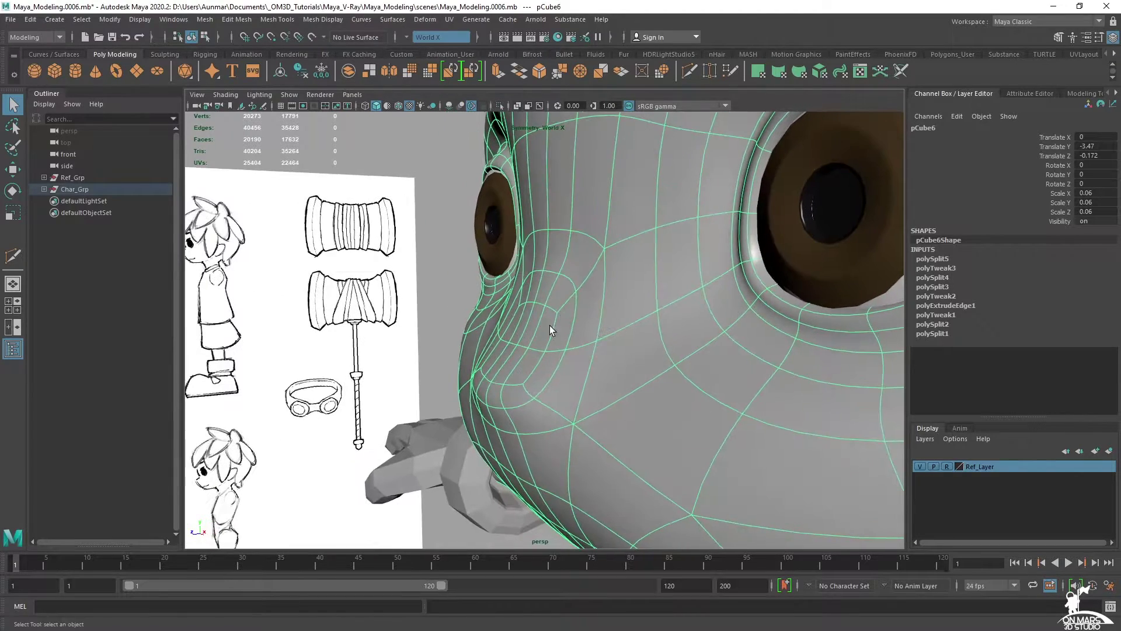
# - Return to unsmoothed vertex editing and reposition the mirrored vertices on the lower sides of the nose
pyautogui.hotkey('ctrl', 'z')
pyautogui.hotkey('ctrl', 'z')
pyautogui.hotkey('ctrl', 'z')
pyautogui.hotkey('ctrl', 'z')
pyautogui.hotkey('ctrl', 'z')
pyautogui.keyDown('alt'); pyautogui.moveTo(632, 318); pyautogui.dragTo(666, 236); pyautogui.keyUp('alt')
pyautogui.press('1')
pyautogui.press('w')
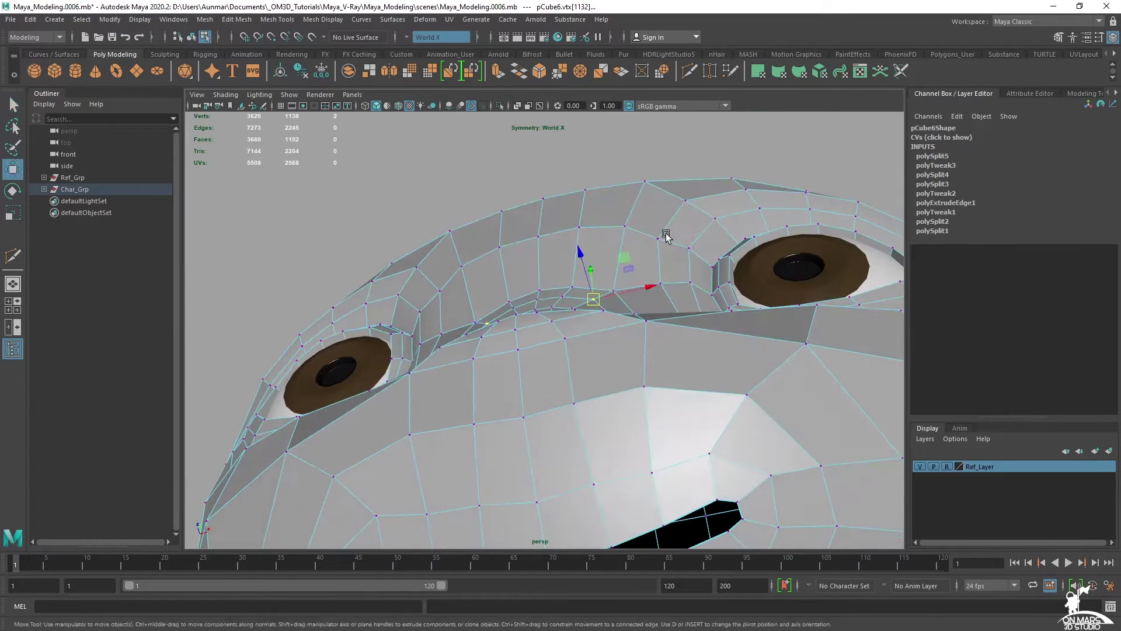
pyautogui.keyDown('alt'); pyautogui.moveTo(653, 275); pyautogui.dragTo(672, 340); pyautogui.keyUp('alt')
pyautogui.click(612, 314)
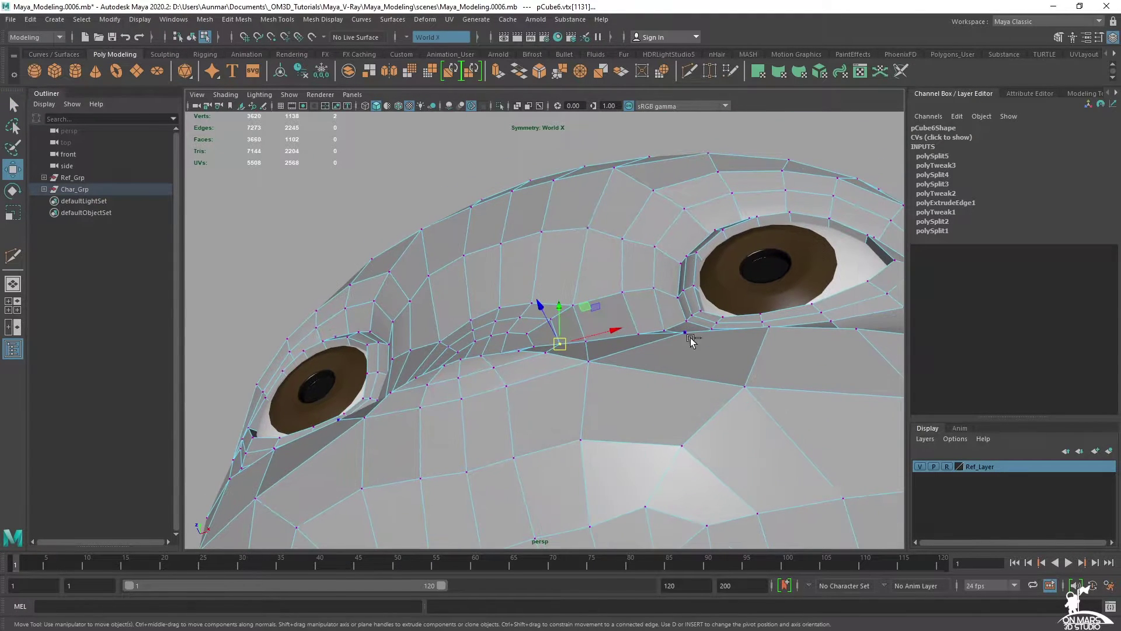
pyautogui.scroll(3, 648, 328)
pyautogui.moveTo(744, 326); pyautogui.dragTo(721, 332, button='middle')
# - Adjust the mirrored vertices on the upper sides of the nose where it blends into the cheeks
pyautogui.press('q')
pyautogui.click(555, 315)
pyautogui.press('w')
pyautogui.press('q')
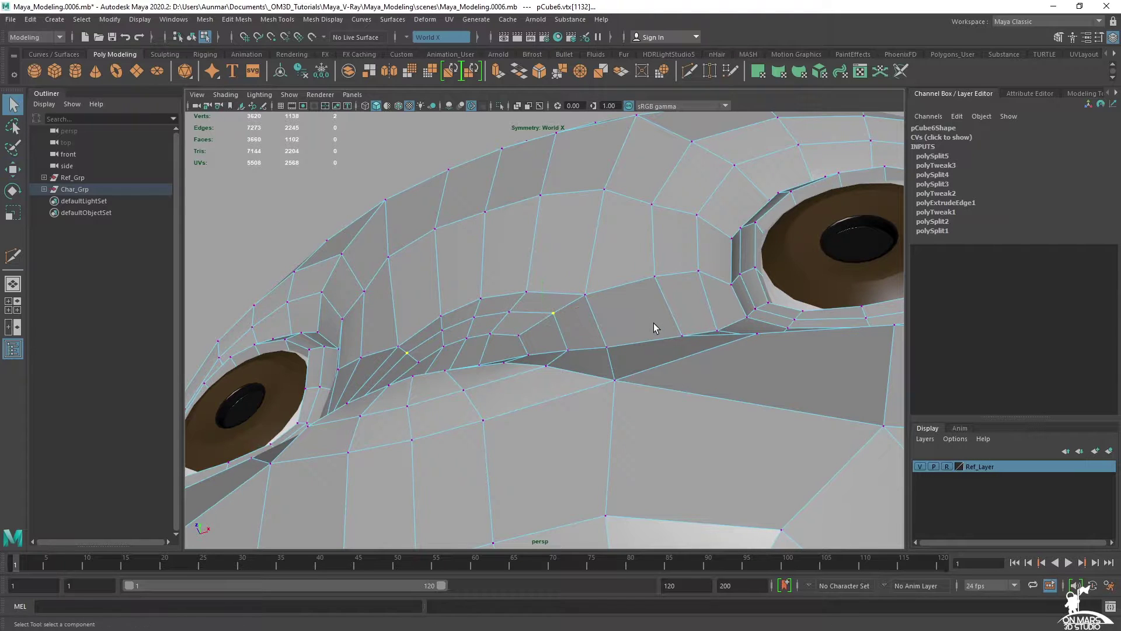
pyautogui.click(602, 300)
pyautogui.press('w')
pyautogui.keyDown('alt'); pyautogui.moveTo(616, 316); pyautogui.dragTo(714, 312); pyautogui.keyUp('alt')
pyautogui.moveTo(713, 311); pyautogui.dragTo(712, 314, button='middle')
# - Check the smoothed nose shape from below and the side, and return the head to unsmoothed display
pyautogui.keyDown('alt'); pyautogui.moveTo(646, 301); pyautogui.dragTo(532, 260); pyautogui.keyUp('alt')
pyautogui.moveTo(524, 255); pyautogui.dragTo(580, 240, button='right')
pyautogui.press('q')
pyautogui.press('3')
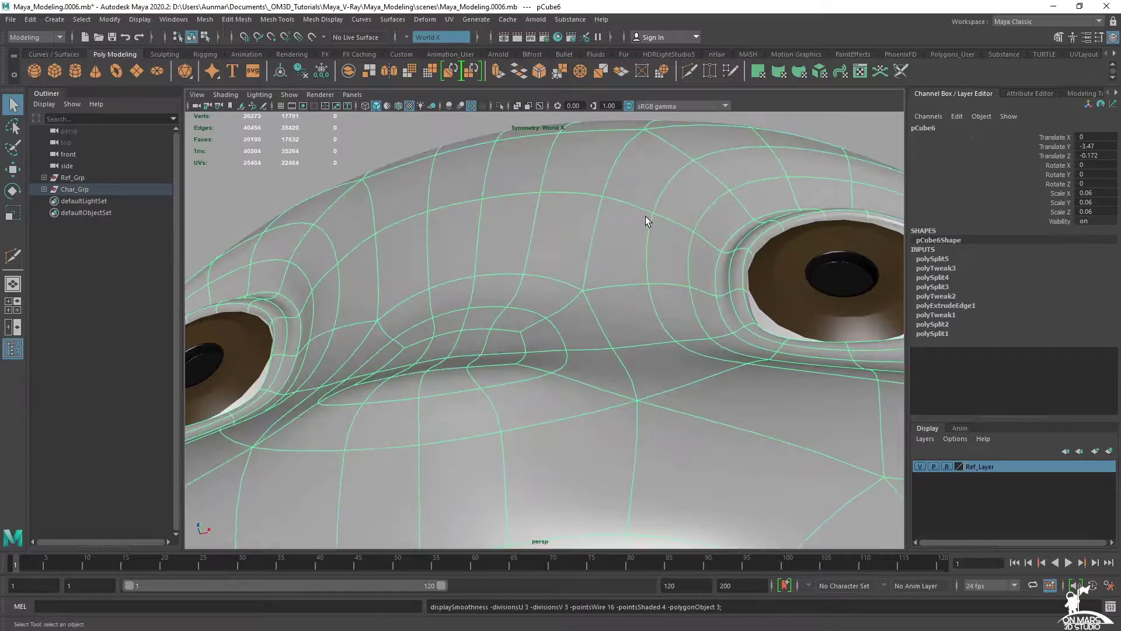
pyautogui.scroll(-8, 646, 216)
pyautogui.click(769, 163)
pyautogui.keyDown('alt'); pyautogui.moveTo(681, 162); pyautogui.dragTo(512, 314); pyautogui.keyUp('alt')
pyautogui.scroll(5, 546, 312)
pyautogui.click(547, 312)
pyautogui.press('1')
# - Slide the mirrored vertices at the upper corners of the nose loop along their edges
pyautogui.scroll(3, 592, 334)
pyautogui.keyDown('alt'); pyautogui.moveTo(592, 334); pyautogui.dragTo(682, 294); pyautogui.keyUp('alt')
pyautogui.scroll(3, 577, 307)
pyautogui.keyDown('alt'); pyautogui.moveTo(503, 286); pyautogui.dragTo(569, 289, button='middle'); pyautogui.keyUp('alt')
pyautogui.moveTo(639, 282); pyautogui.dragTo(609, 288, button='right')
pyautogui.click(605, 289)
pyautogui.press('w')
pyautogui.keyDown('ctrl'); pyautogui.keyDown('shift'); pyautogui.moveTo(605, 292); pyautogui.dragTo(570, 288); pyautogui.keyUp('shift'); pyautogui.keyUp('ctrl')
pyautogui.click(564, 284)
# - Slide the mirrored vertices of the inner nose loop and the side vertices of the nose tip row to even the topology
pyautogui.click(549, 325)
pyautogui.keyDown('ctrl'); pyautogui.keyDown('shift'); pyautogui.moveTo(552, 328); pyautogui.dragTo(560, 331); pyautogui.keyUp('shift'); pyautogui.keyUp('ctrl')
pyautogui.click(604, 390)
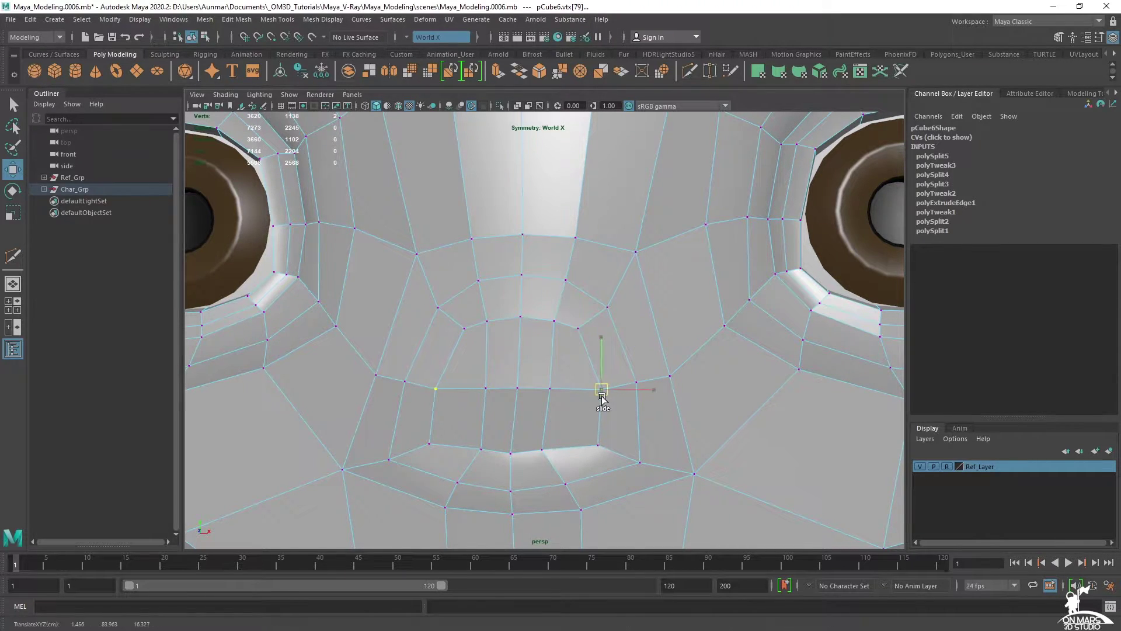
pyautogui.keyDown('ctrl'); pyautogui.keyDown('shift'); pyautogui.moveTo(604, 394); pyautogui.dragTo(598, 392); pyautogui.keyUp('shift'); pyautogui.keyUp('ctrl')
pyautogui.press('q')
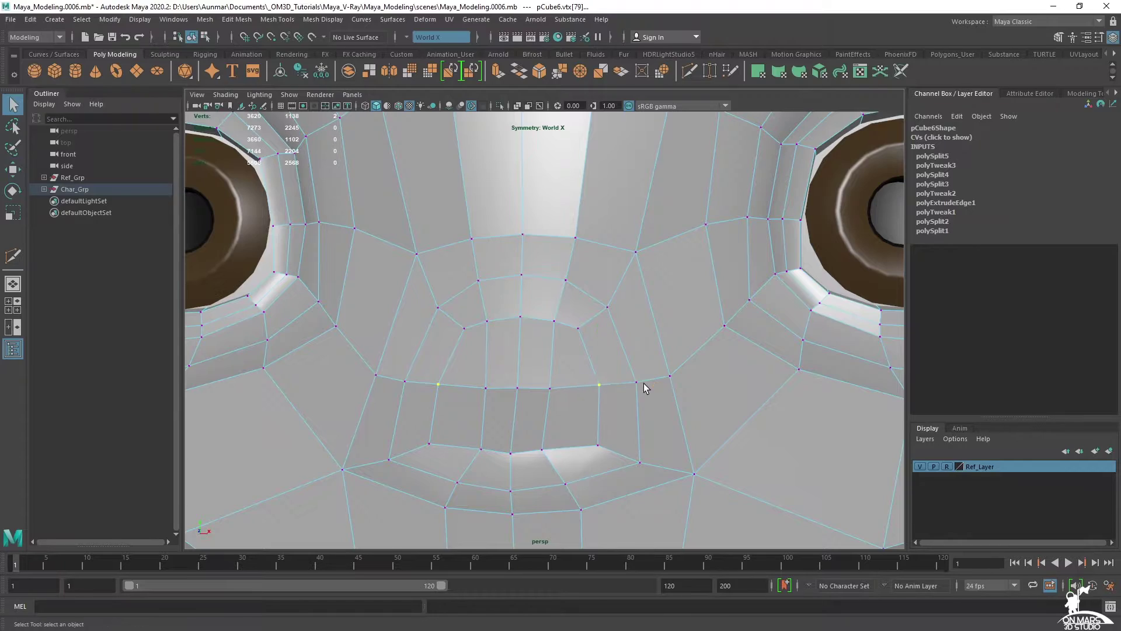
# - Inspect the nose on the smoothed head after the vertex sliding, and switch smoothing off
pyautogui.press('3')
pyautogui.rightClick(605, 280)
pyautogui.moveTo(605, 281); pyautogui.dragTo(657, 257, button='right')
pyautogui.scroll(-5, 623, 336)
pyautogui.scroll(-3, 622, 338)
pyautogui.click(716, 327)
pyautogui.keyDown('alt'); pyautogui.moveTo(679, 327); pyautogui.dragTo(716, 338); pyautogui.keyUp('alt')
pyautogui.scroll(5, 579, 324)
pyautogui.keyDown('alt'); pyautogui.moveTo(559, 395); pyautogui.dragTo(458, 408); pyautogui.keyUp('alt')
pyautogui.scroll(4, 458, 408)
pyautogui.click(562, 335)
pyautogui.press('1')
# - Nudge the mirrored vertices at the side of the nose while viewing it from below
pyautogui.keyDown('alt'); pyautogui.moveTo(563, 335); pyautogui.dragTo(510, 313); pyautogui.keyUp('alt')
pyautogui.moveTo(510, 313); pyautogui.dragTo(479, 310, button='right')
pyautogui.keyDown('alt'); pyautogui.moveTo(479, 311); pyautogui.dragTo(533, 317); pyautogui.keyUp('alt')
pyautogui.scroll(4, 529, 318)
pyautogui.press('w')
pyautogui.click(465, 325)
pyautogui.keyDown('alt'); pyautogui.moveTo(483, 364); pyautogui.dragTo(451, 342); pyautogui.keyUp('alt')
pyautogui.keyDown('alt'); pyautogui.moveTo(566, 364); pyautogui.dragTo(662, 339); pyautogui.keyUp('alt')
pyautogui.moveTo(672, 288); pyautogui.dragTo(672, 289, button='middle')
pyautogui.press('q')
# - Preview the smoothed head in object mode and examine the finished nose and the mouth opening
pyautogui.moveTo(589, 222); pyautogui.dragTo(646, 195, button='right')
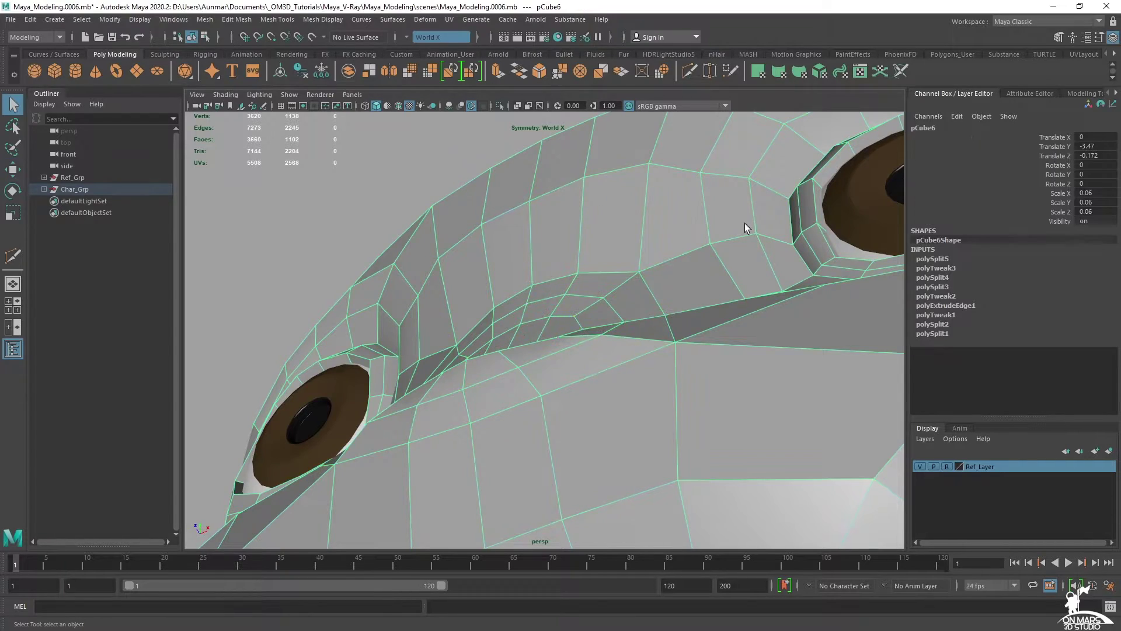
pyautogui.keyDown('alt'); pyautogui.moveTo(703, 248); pyautogui.dragTo(545, 263, button='right'); pyautogui.keyUp('alt')
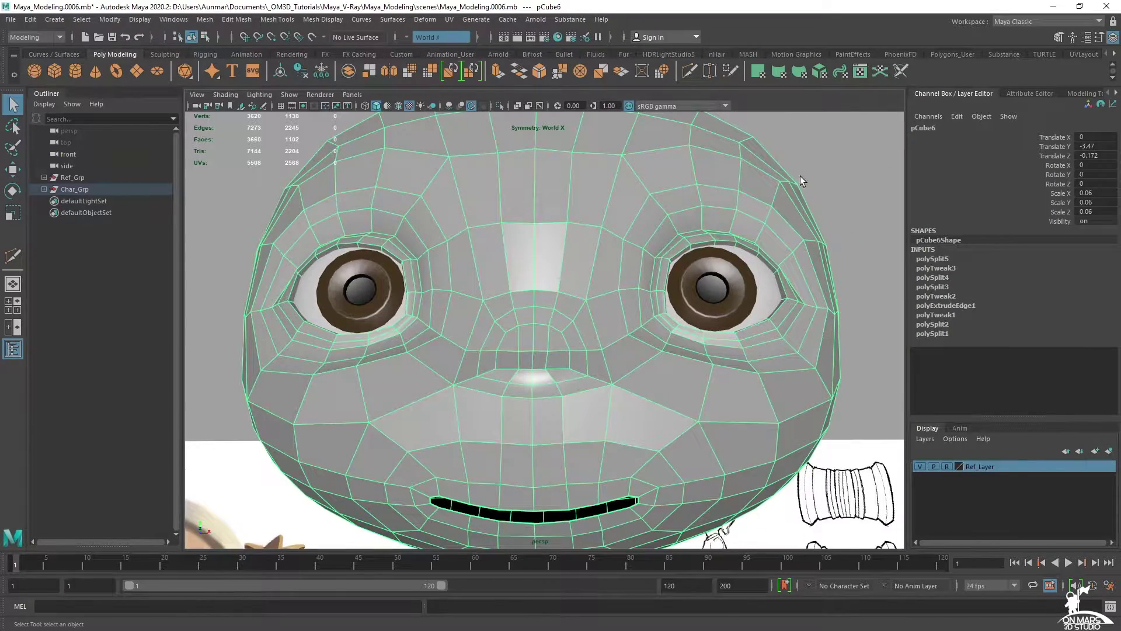
pyautogui.click(833, 177)
pyautogui.keyDown('alt'); pyautogui.moveTo(835, 175); pyautogui.dragTo(661, 300); pyautogui.keyUp('alt')
pyautogui.keyDown('alt'); pyautogui.moveTo(661, 300); pyautogui.dragTo(758, 286, button='right'); pyautogui.keyUp('alt')
pyautogui.keyDown('alt'); pyautogui.moveTo(758, 286); pyautogui.dragTo(592, 344, button='middle'); pyautogui.keyUp('alt')
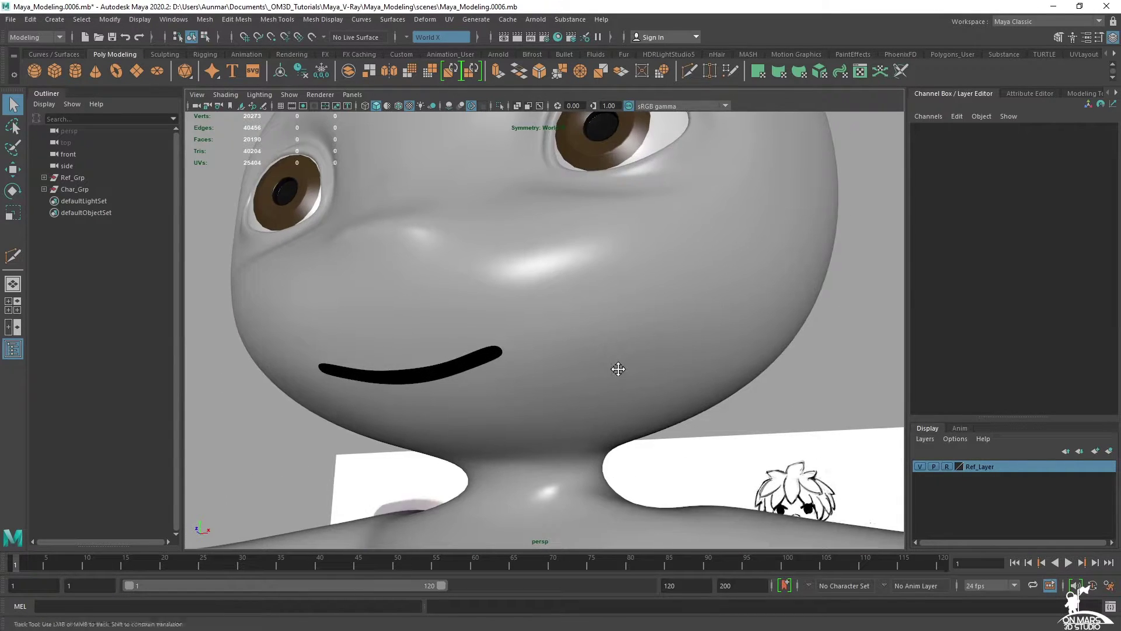
pyautogui.keyDown('alt'); pyautogui.moveTo(616, 371); pyautogui.dragTo(543, 357); pyautogui.keyUp('alt')
pyautogui.keyDown('alt'); pyautogui.moveTo(544, 357); pyautogui.dragTo(576, 354, button='right'); pyautogui.keyUp('alt')
pyautogui.keyDown('alt'); pyautogui.moveTo(575, 354); pyautogui.dragTo(638, 335, button='middle'); pyautogui.keyUp('alt')
pyautogui.keyDown('alt'); pyautogui.moveTo(638, 336); pyautogui.dragTo(649, 339); pyautogui.keyUp('alt')
# - Select the head mesh and examine the mouth area against the side reference
pyautogui.click(580, 259)
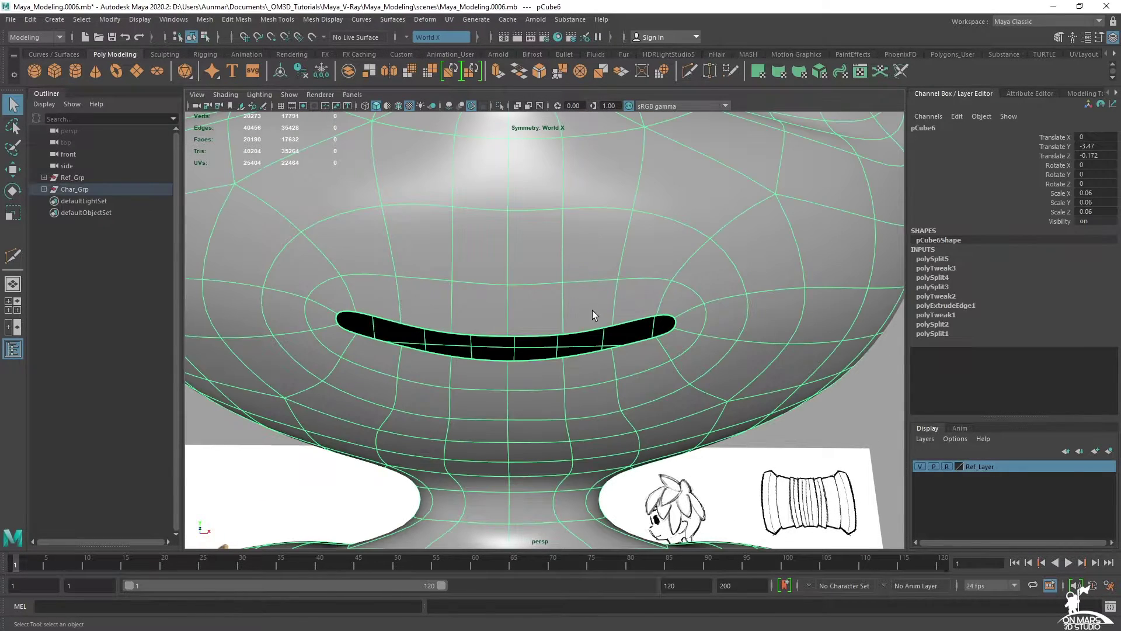
pyautogui.press('space')
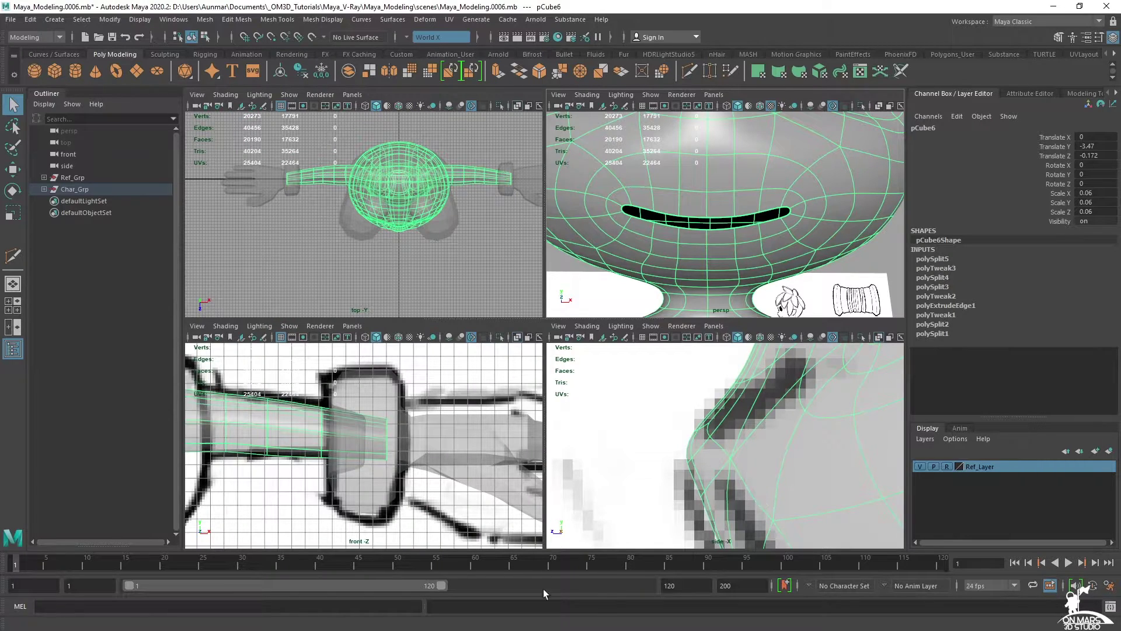
pyautogui.hotkey('alt', 'Tab')
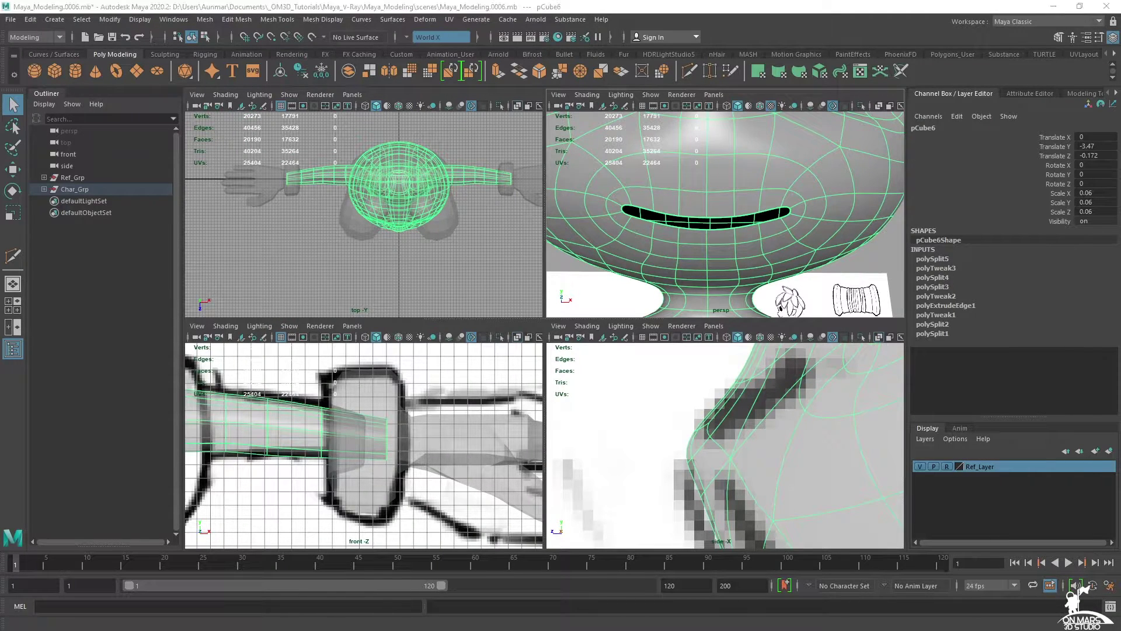
pyautogui.scroll(3, 561, 504)
pyautogui.moveTo(560, 504); pyautogui.dragTo(659, 431, button='middle')
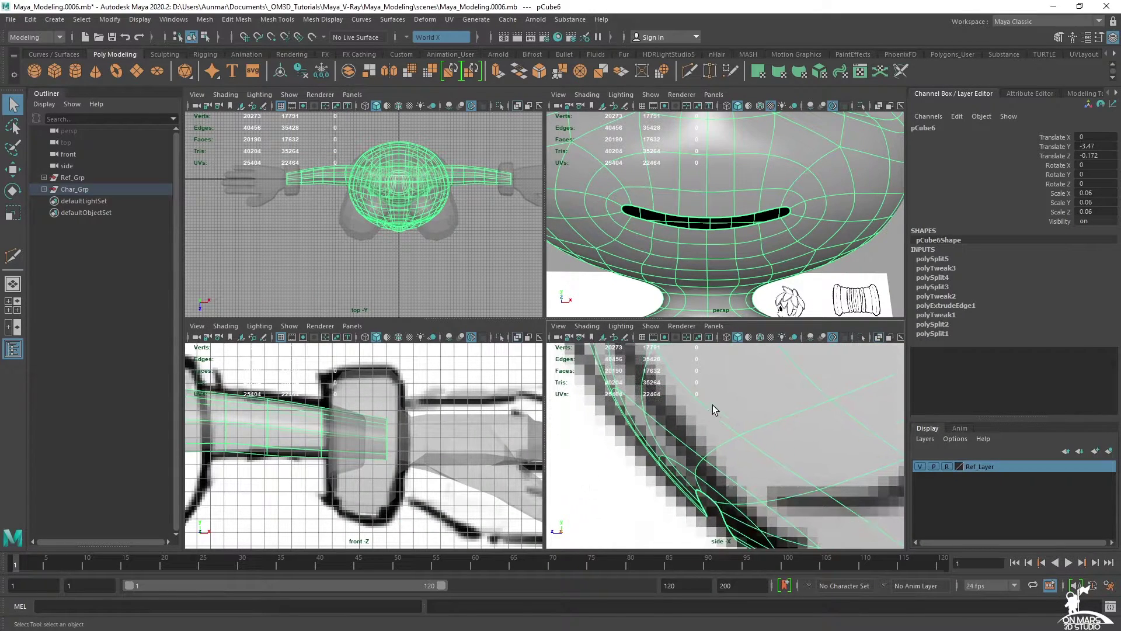
# - Rotate the vertices around the mouth opening in side view to match the slope of the face
pyautogui.press('1')
pyautogui.scroll(-2, 711, 411)
pyautogui.keyDown('alt'); pyautogui.moveTo(719, 476); pyautogui.dragTo(729, 442, button='middle'); pyautogui.keyUp('alt')
pyautogui.scroll(1, 730, 441)
pyautogui.press('space')
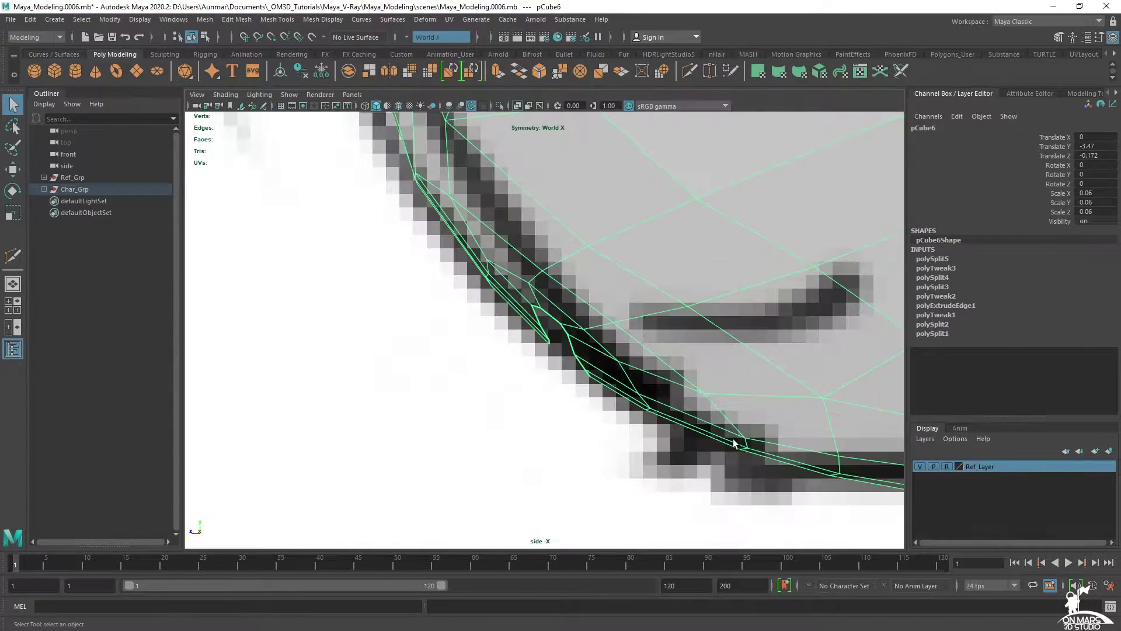
pyautogui.keyDown('alt'); pyautogui.moveTo(608, 286); pyautogui.dragTo(628, 342, button='middle'); pyautogui.keyUp('alt')
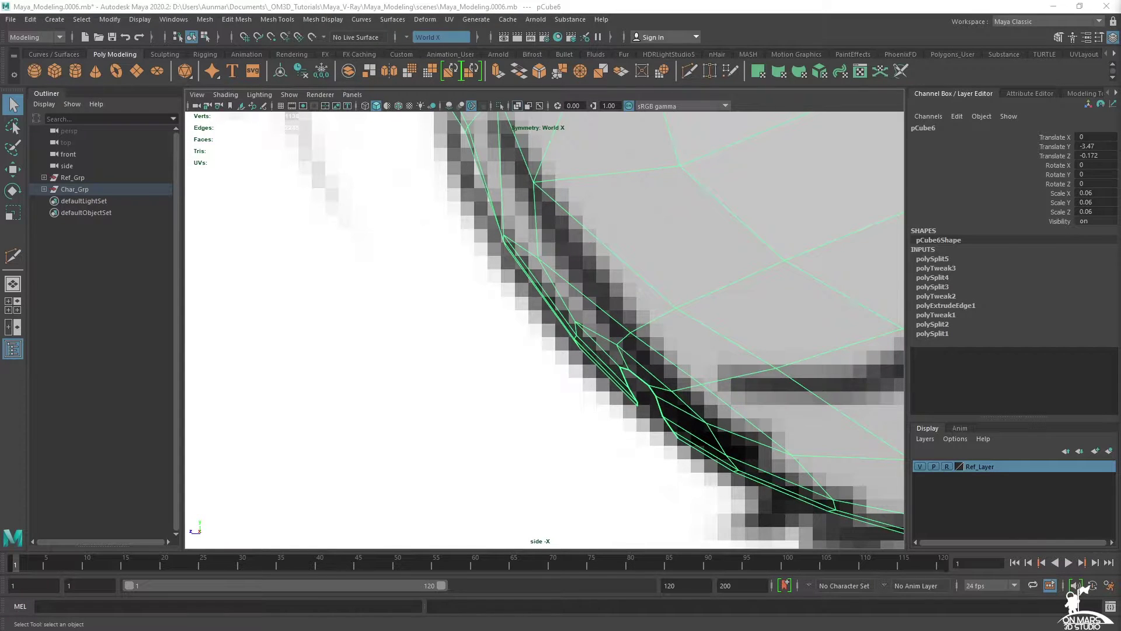
pyautogui.moveTo(635, 298); pyautogui.dragTo(580, 298, button='right')
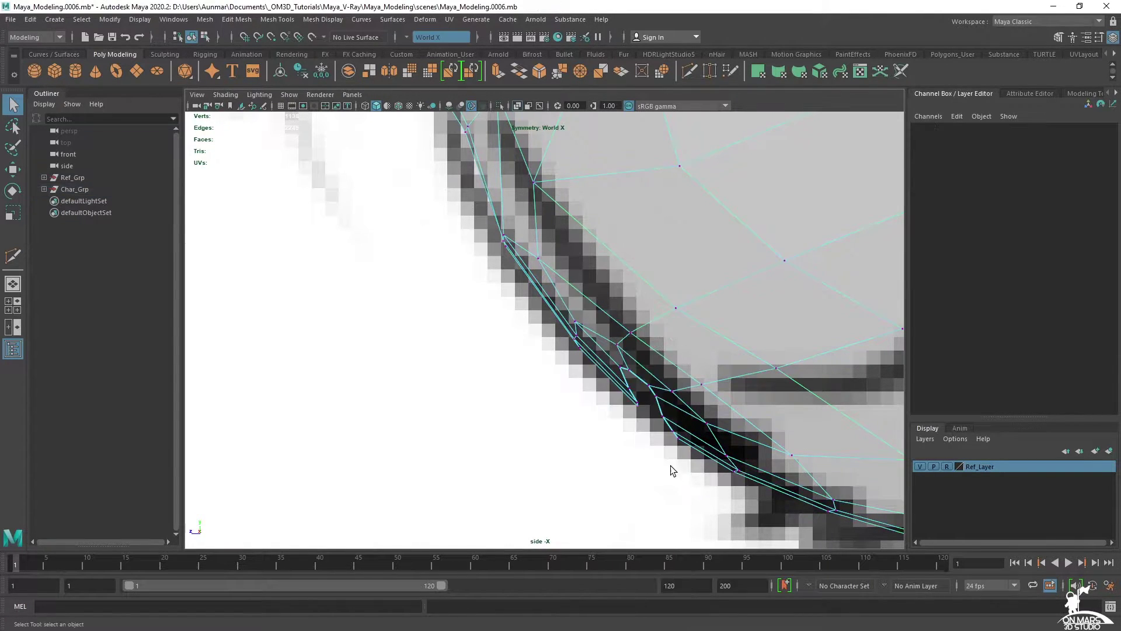
pyautogui.moveTo(653, 423); pyautogui.dragTo(653, 423)
pyautogui.moveTo(680, 430); pyautogui.dragTo(623, 396)
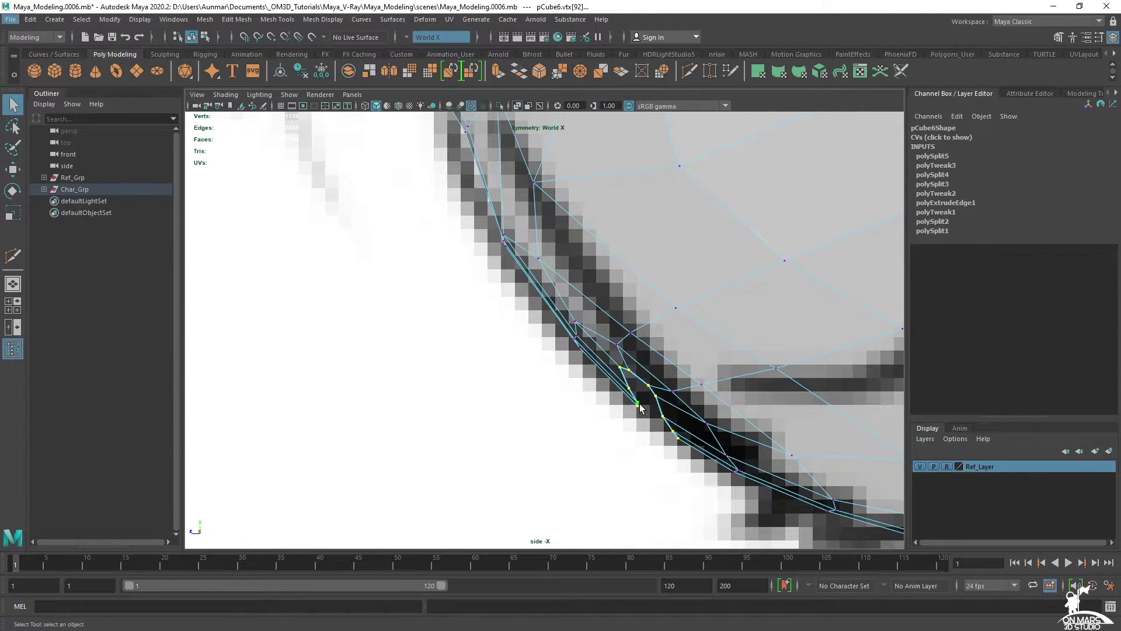
pyautogui.press('w')
pyautogui.press('e')
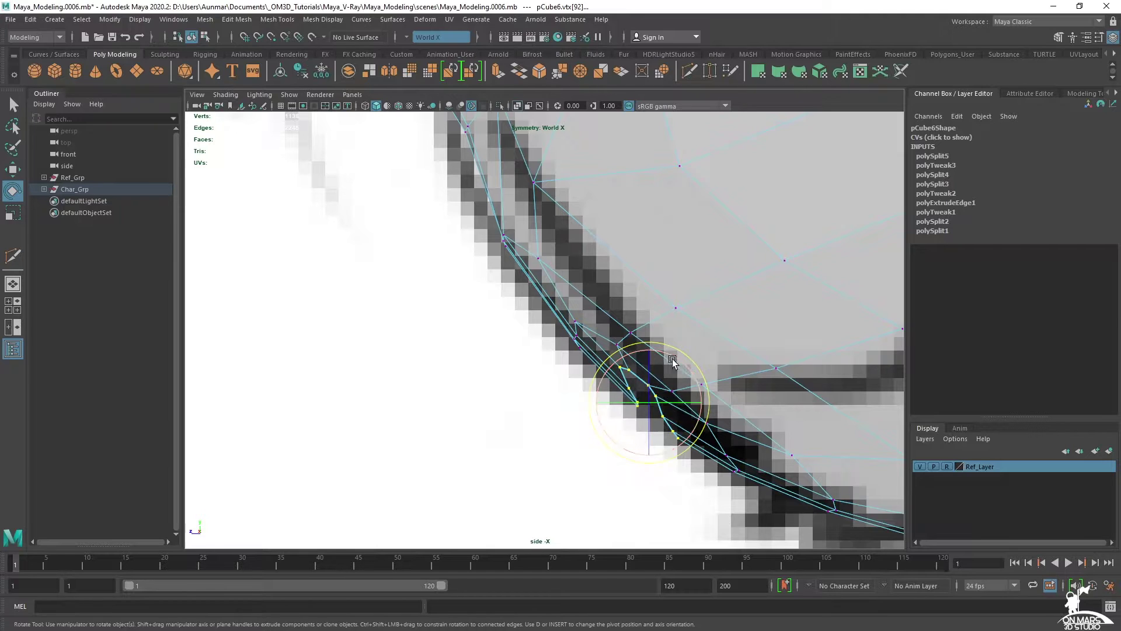
pyautogui.moveTo(673, 361); pyautogui.dragTo(682, 371)
# - Move the mouth-opening vertices forward toward the face outline of the side reference
pyautogui.press('w')
pyautogui.scroll(-5, 776, 365)
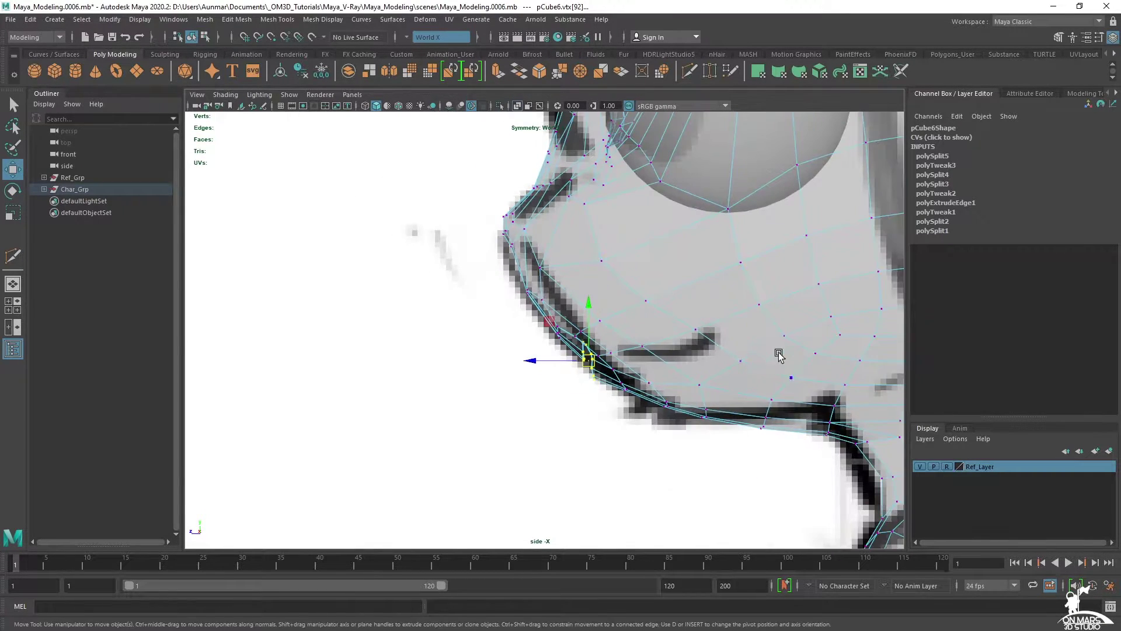
pyautogui.scroll(5, 707, 372)
pyautogui.moveTo(561, 397); pyautogui.dragTo(535, 392)
# - Try to shift the mouth-opening vertices vertically against the front reference
pyautogui.scroll(2, 609, 403)
pyautogui.press('space')
pyautogui.press('space')
pyautogui.scroll(3, 531, 377)
pyautogui.keyDown('alt'); pyautogui.moveTo(307, 282); pyautogui.dragTo(569, 391, button='middle'); pyautogui.keyUp('alt')
pyautogui.scroll(2, 569, 391)
pyautogui.moveTo(510, 266); pyautogui.dragTo(511, 267)
pyautogui.hotkey('ctrl', 'z')
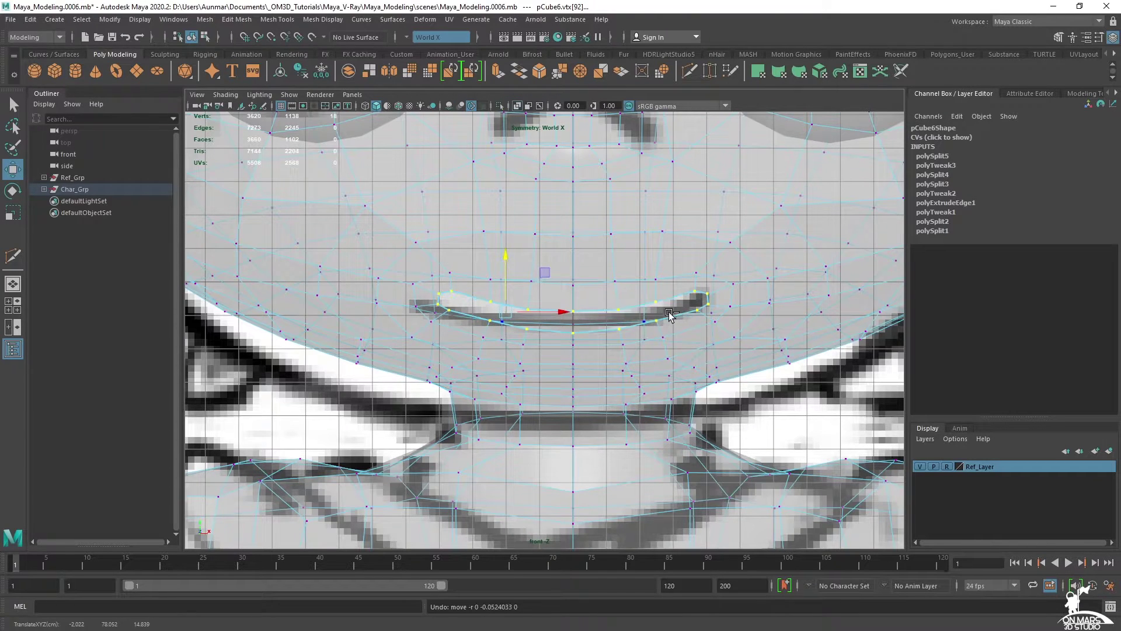
# - Adjust the depth of the upper-lip border vertices against the side reference
pyautogui.press('space')
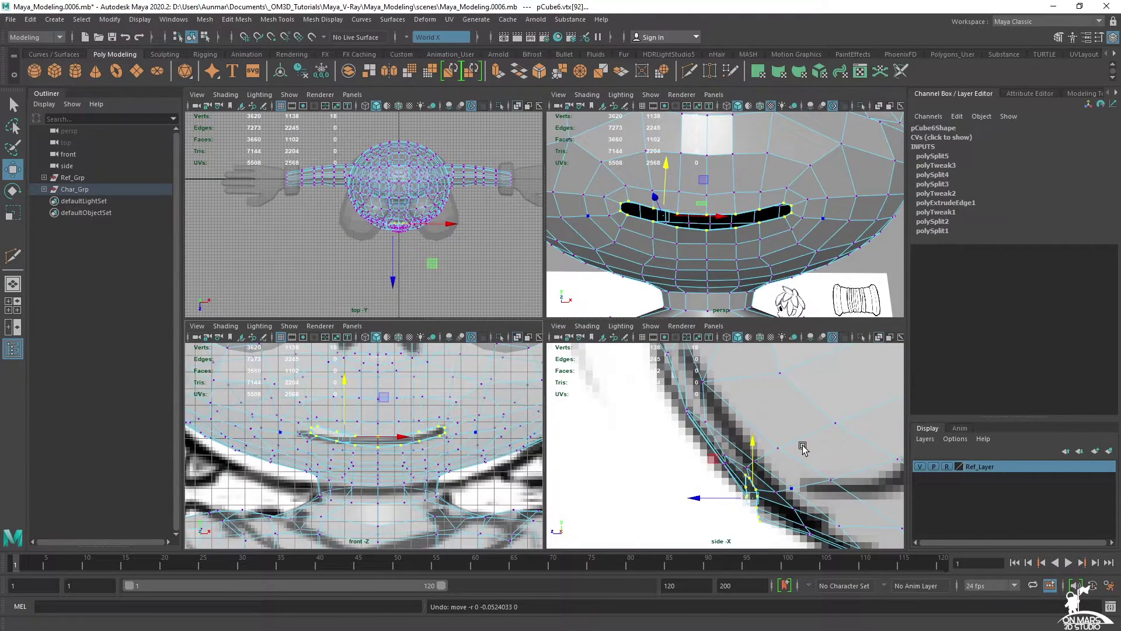
pyautogui.keyDown('alt'); pyautogui.moveTo(804, 448); pyautogui.dragTo(701, 395, button='middle'); pyautogui.keyUp('alt')
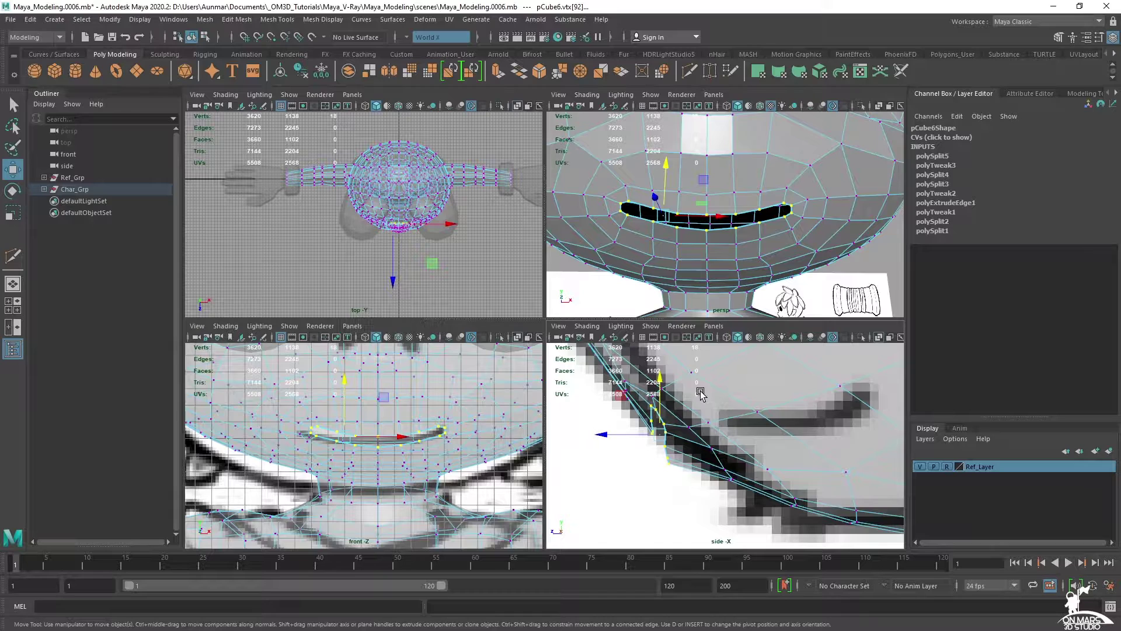
pyautogui.press('space')
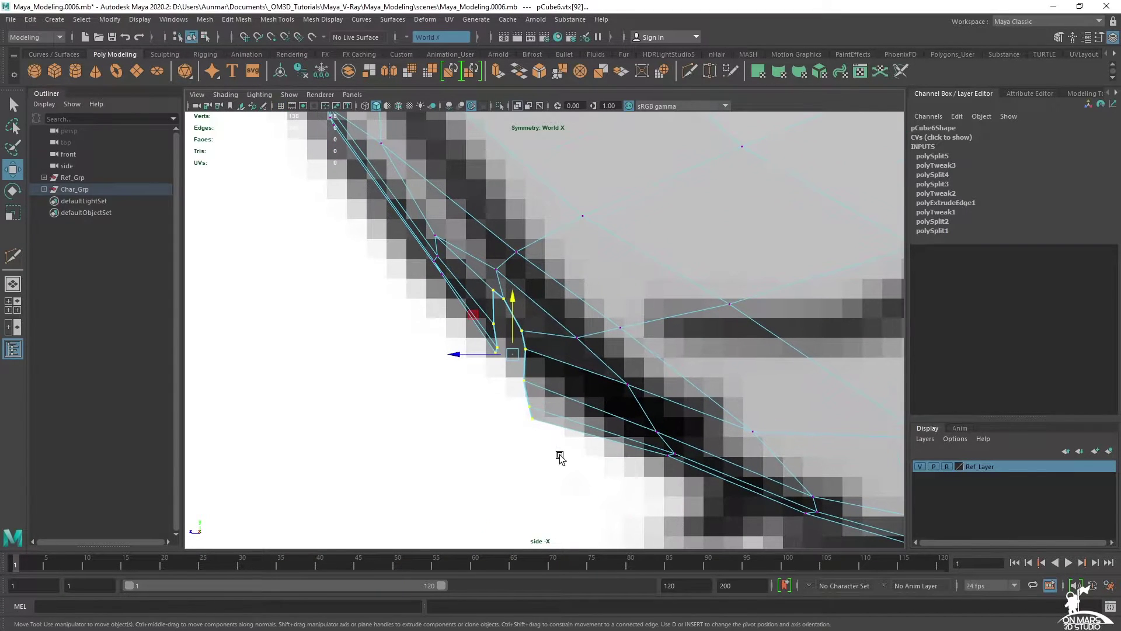
pyautogui.moveTo(495, 346); pyautogui.dragTo(496, 345)
pyautogui.moveTo(477, 384); pyautogui.dragTo(495, 383)
pyautogui.click(526, 333)
pyautogui.moveTo(496, 331); pyautogui.dragTo(504, 331)
# - Fine-tune the upper-lip vertices individually in side view to even out the lip profile
pyautogui.keyDown('alt'); pyautogui.moveTo(500, 331); pyautogui.dragTo(578, 413, button='middle'); pyautogui.keyUp('alt')
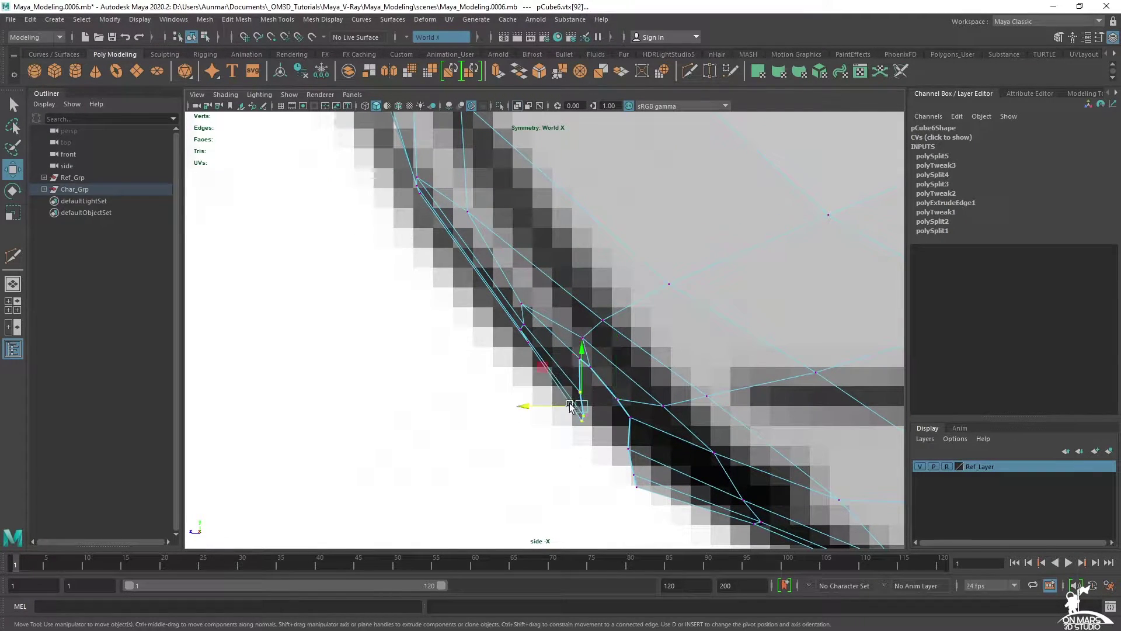
pyautogui.moveTo(548, 407); pyautogui.dragTo(541, 407)
pyautogui.click(581, 360)
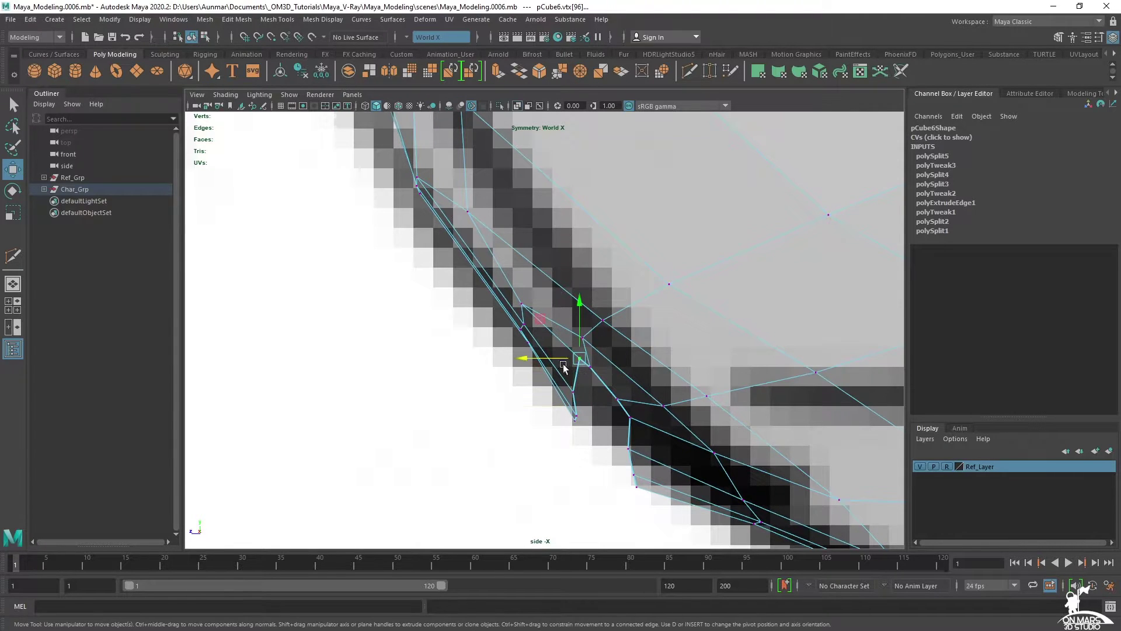
pyautogui.click(601, 376)
pyautogui.moveTo(590, 367); pyautogui.dragTo(593, 367)
# - Reposition the mirrored upper-lip vertices near the mouth corners in the perspective view
pyautogui.press('space')
pyautogui.press('space')
pyautogui.keyDown('alt'); pyautogui.moveTo(701, 250); pyautogui.dragTo(509, 261); pyautogui.keyUp('alt')
pyautogui.scroll(3, 638, 243)
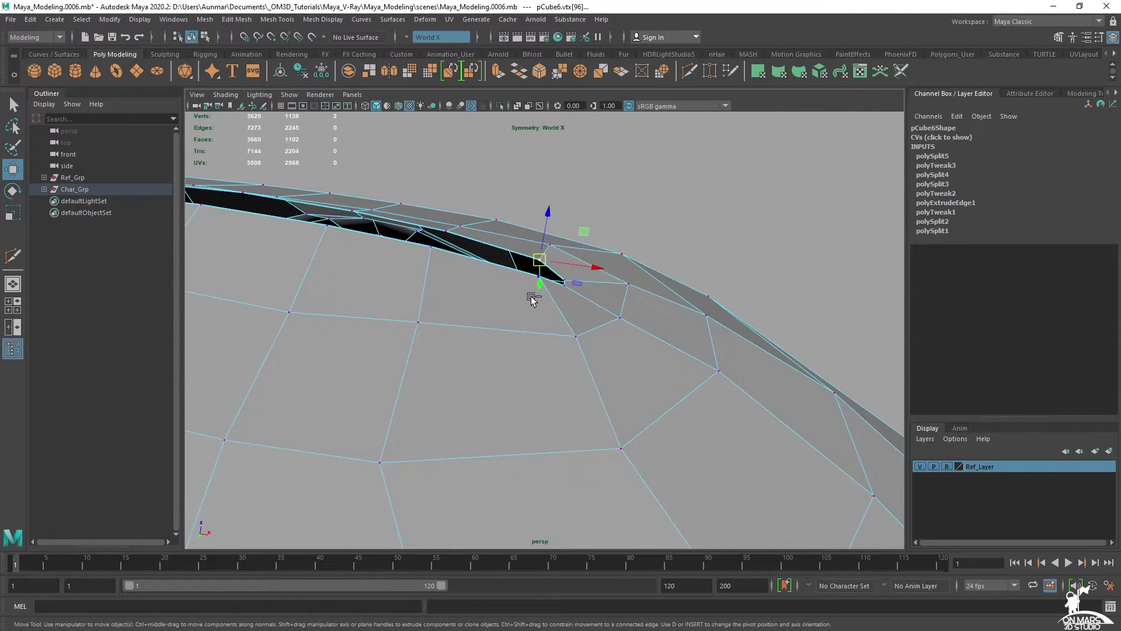
pyautogui.press('q')
pyautogui.press('w')
pyautogui.moveTo(680, 301); pyautogui.dragTo(670, 301, button='middle')
# - Shift the neighbouring mouth-corner vertices to smooth the curvature seen from below
pyautogui.keyDown('alt'); pyautogui.moveTo(635, 289); pyautogui.dragTo(620, 315); pyautogui.keyUp('alt')
pyautogui.press('q')
pyautogui.click(602, 285)
pyautogui.press('w')
pyautogui.moveTo(598, 245); pyautogui.dragTo(598, 255)
# - Adjust single lip vertices along the head's silhouette so the mouth border follows the face's curve
pyautogui.click(639, 294)
pyautogui.keyDown('alt'); pyautogui.moveTo(671, 344); pyautogui.dragTo(542, 325); pyautogui.keyUp('alt')
pyautogui.click(652, 432)
pyautogui.click(541, 320)
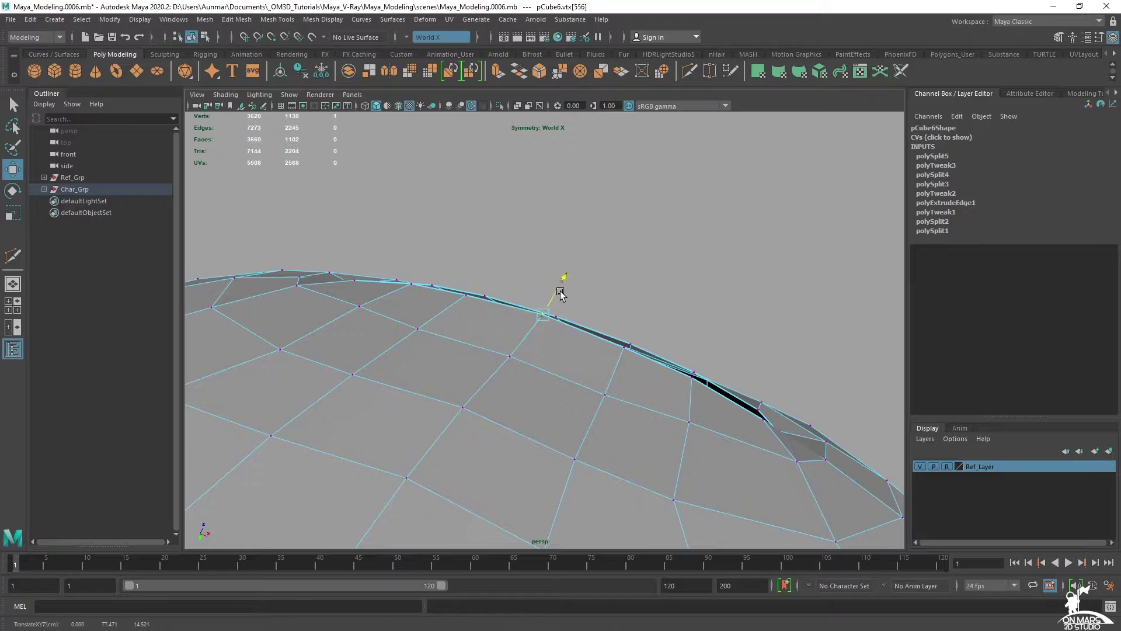
pyautogui.click(632, 351)
pyautogui.press('q')
pyautogui.keyDown('alt'); pyautogui.moveTo(591, 362); pyautogui.dragTo(636, 359); pyautogui.keyUp('alt')
pyautogui.press('w')
pyautogui.moveTo(633, 281); pyautogui.dragTo(632, 276)
# - Select the row of five vertices above the upper lip and pull it slightly outward
pyautogui.keyDown('alt'); pyautogui.moveTo(795, 358); pyautogui.dragTo(680, 317); pyautogui.keyUp('alt')
pyautogui.click(542, 280)
pyautogui.keyDown('alt'); pyautogui.moveTo(577, 309); pyautogui.dragTo(580, 277); pyautogui.keyUp('alt')
pyautogui.press('q')
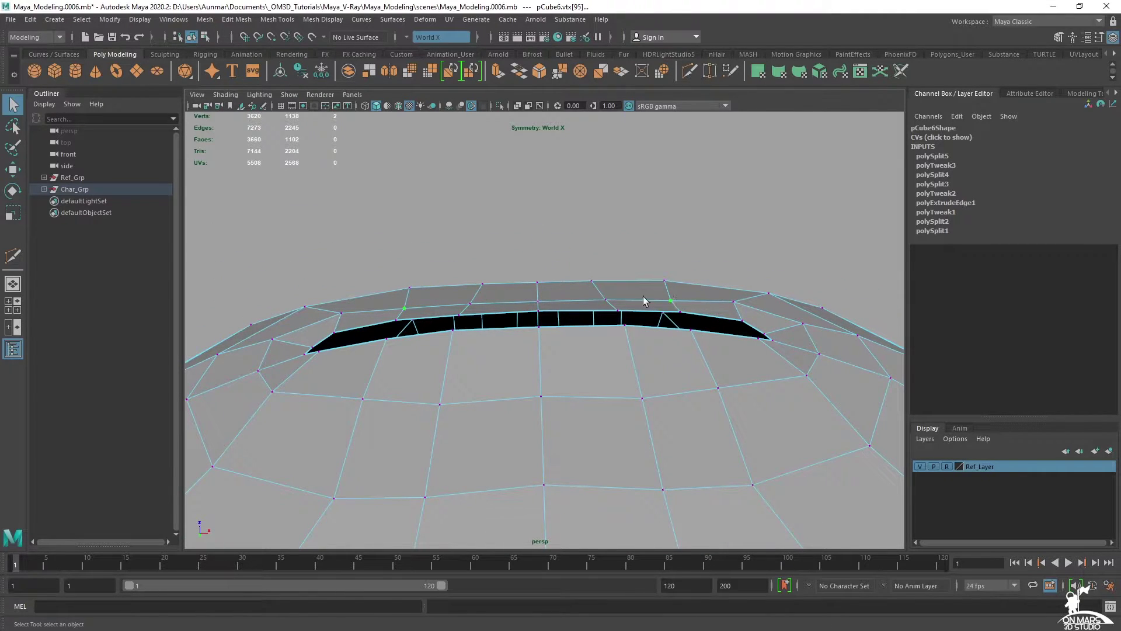
pyautogui.press('w')
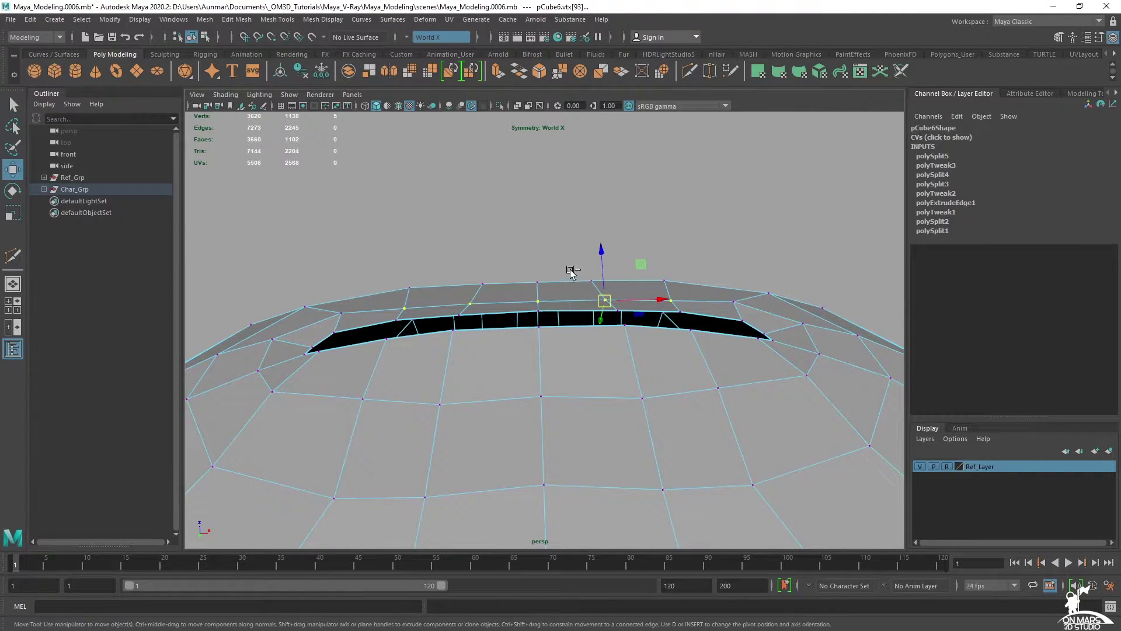
pyautogui.moveTo(598, 257); pyautogui.dragTo(599, 251)
# - Refine the selected lip-border vertices to keep the mouth opening evenly curved from below
pyautogui.keyDown('alt'); pyautogui.moveTo(734, 303); pyautogui.dragTo(596, 293); pyautogui.keyUp('alt')
pyautogui.keyDown('alt'); pyautogui.moveTo(596, 293); pyautogui.dragTo(602, 351, button='right'); pyautogui.keyUp('alt')
pyautogui.press('q')
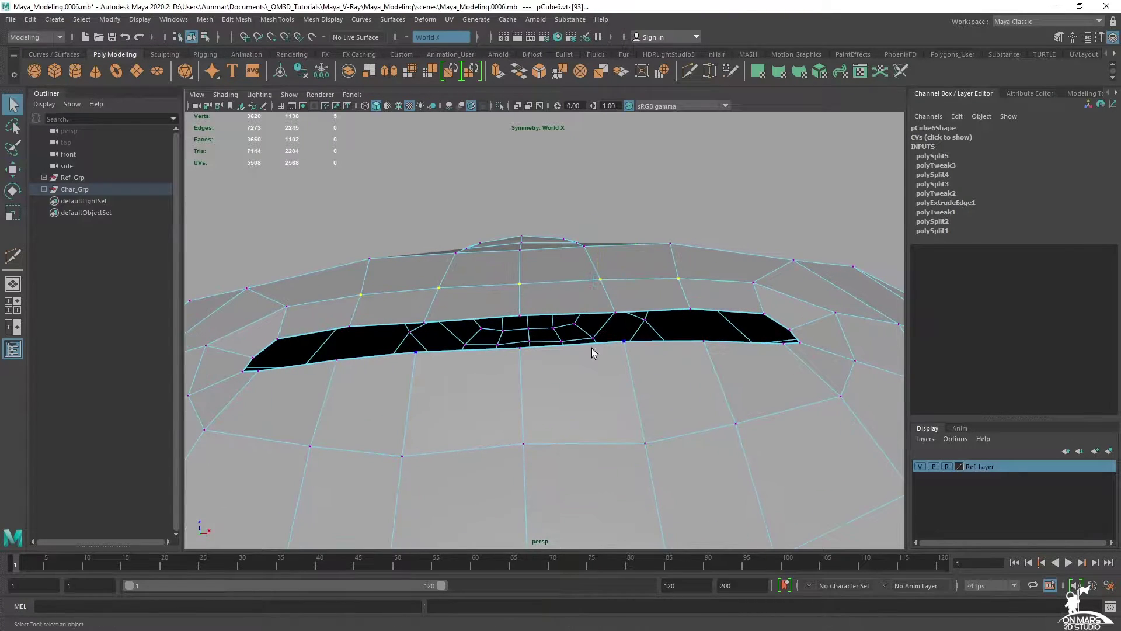
pyautogui.keyDown('shift'); pyautogui.click(691, 309); pyautogui.keyUp('shift')
pyautogui.keyDown('alt'); pyautogui.moveTo(588, 333); pyautogui.dragTo(586, 321); pyautogui.keyUp('alt')
pyautogui.press('w')
pyautogui.keyDown('alt'); pyautogui.moveTo(601, 268); pyautogui.dragTo(461, 299); pyautogui.keyUp('alt')
pyautogui.click(427, 320)
pyautogui.keyDown('shift'); pyautogui.click(520, 311); pyautogui.keyUp('shift')
pyautogui.keyDown('alt'); pyautogui.moveTo(554, 297); pyautogui.dragTo(549, 259); pyautogui.keyUp('alt')
pyautogui.moveTo(465, 273); pyautogui.dragTo(573, 374)
# - Select the mouth opening's border edge loop and extrude it inward into the head
pyautogui.scroll(-3, 660, 405)
pyautogui.click(550, 374)
pyautogui.keyDown('alt'); pyautogui.moveTo(522, 332); pyautogui.dragTo(635, 197); pyautogui.keyUp('alt')
pyautogui.press('q')
pyautogui.press('F10')
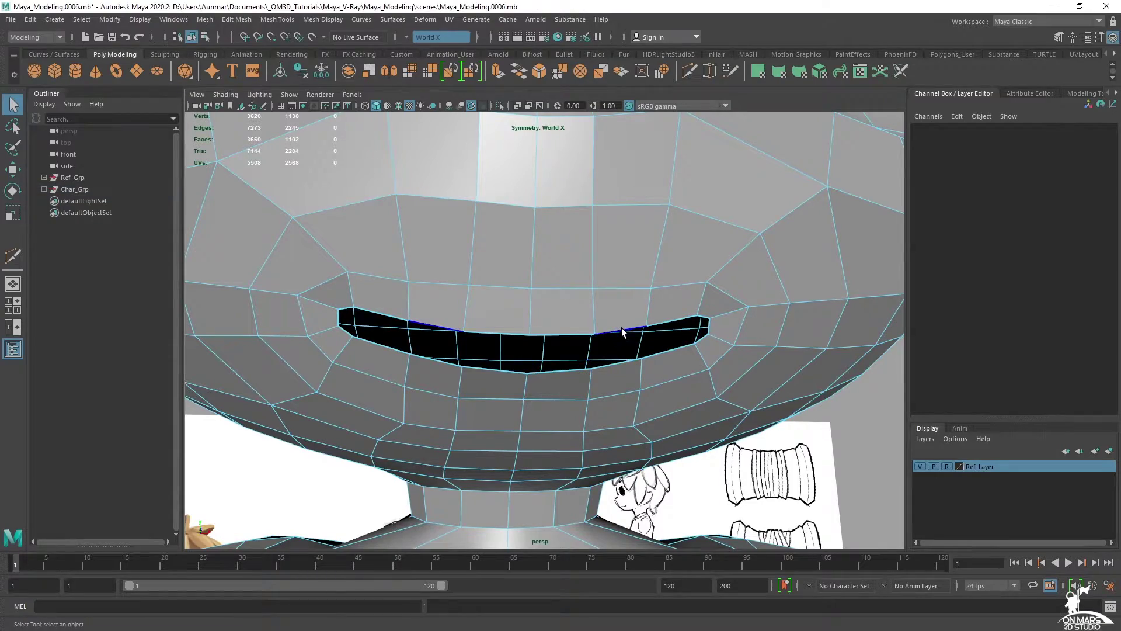
pyautogui.doubleClick(622, 332)
pyautogui.moveTo(640, 333)
pyautogui.keyDown('alt'); pyautogui.mouseDown()
pyautogui.moveTo(604, 336)
pyautogui.moveTo(604, 356)
pyautogui.mouseUp(); pyautogui.keyUp('alt')
pyautogui.press('w')
pyautogui.keyDown('shift'); pyautogui.moveTo(553, 318); pyautogui.dragTo(593, 320); pyautogui.keyUp('shift')
# - Fit the extruded inner lip loop to the mouth profile in the side view
pyautogui.press('space')
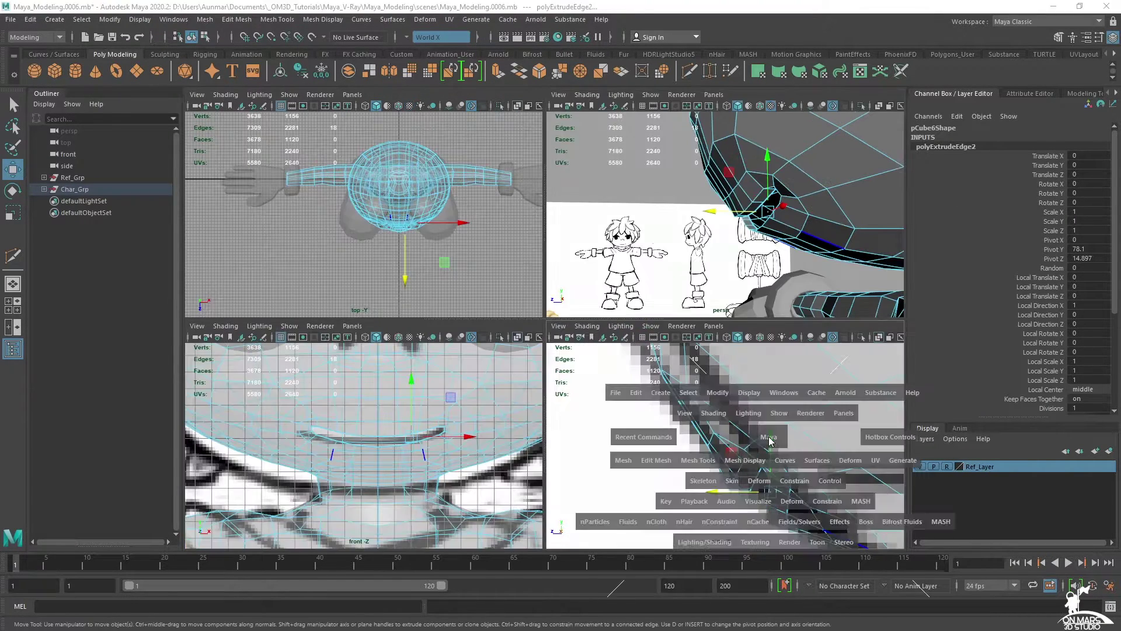
pyautogui.press('space')
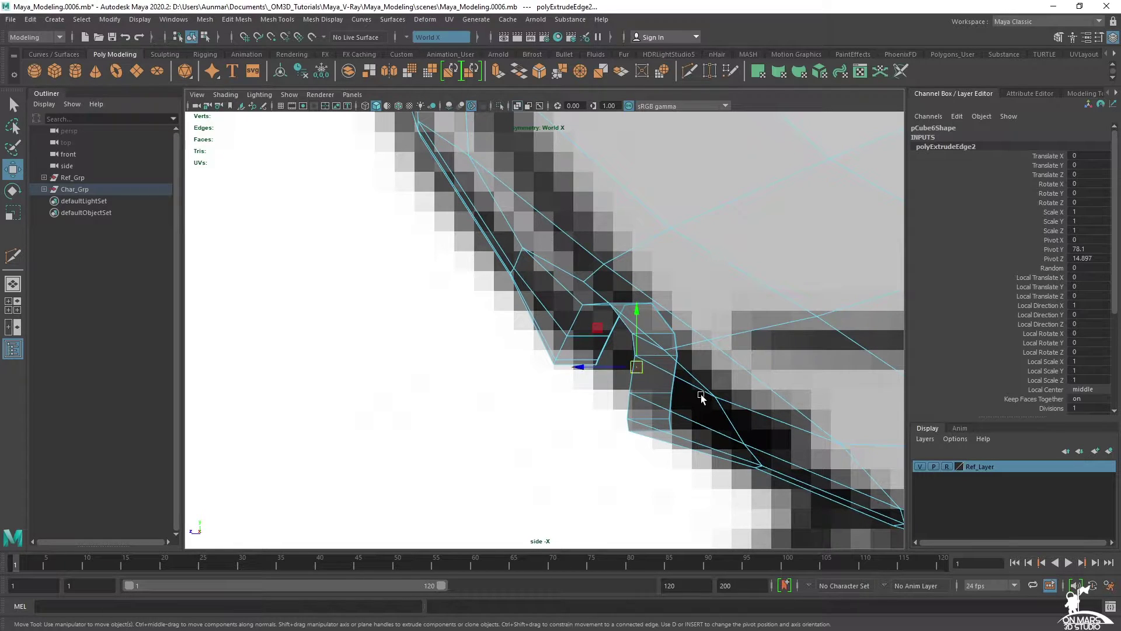
pyautogui.keyDown('alt'); pyautogui.moveTo(710, 398); pyautogui.dragTo(715, 400); pyautogui.keyUp('alt')
pyautogui.keyDown('alt'); pyautogui.moveTo(724, 399); pyautogui.dragTo(750, 366, button='middle'); pyautogui.keyUp('alt')
pyautogui.keyDown('ctrl'); pyautogui.click(733, 365); pyautogui.keyUp('ctrl')
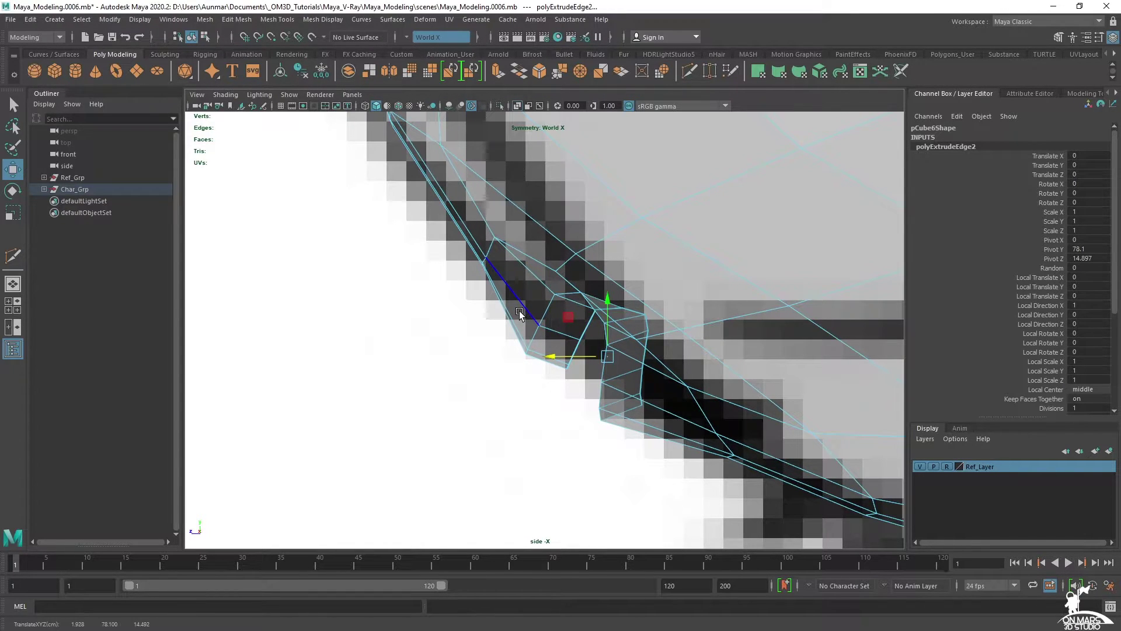
pyautogui.keyDown('alt'); pyautogui.moveTo(651, 352); pyautogui.dragTo(623, 350, button='middle'); pyautogui.keyUp('alt')
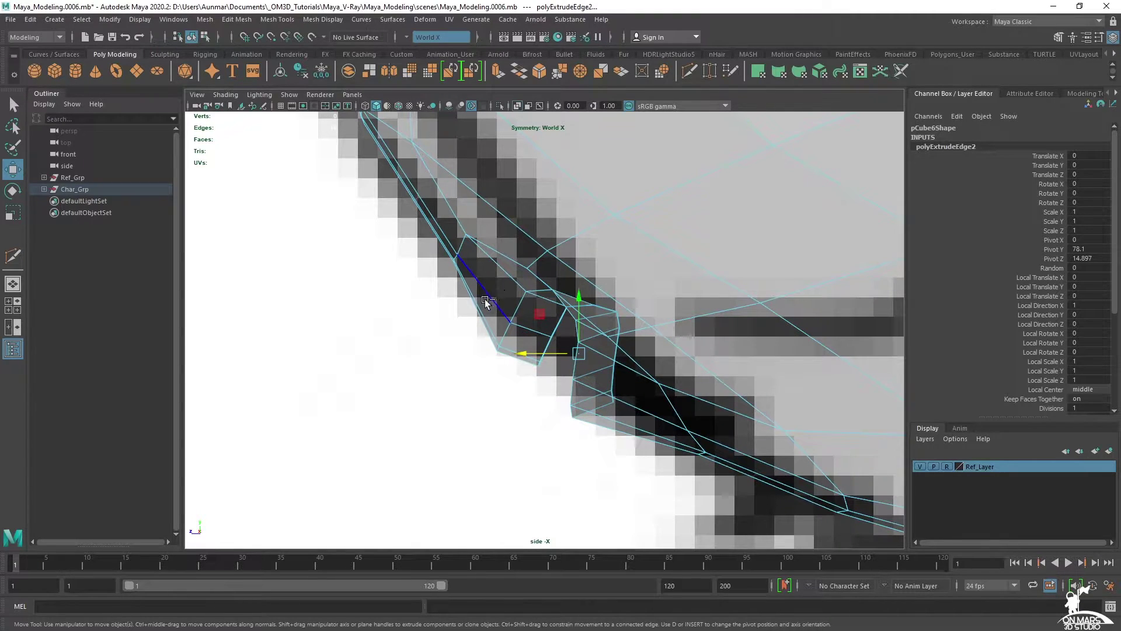
# - Select the inner lower-lip edges and move them forward toward the upper lip in side view
pyautogui.press('space')
pyautogui.press('space')
pyautogui.keyDown('alt'); pyautogui.moveTo(747, 216); pyautogui.dragTo(602, 377); pyautogui.keyUp('alt')
pyautogui.click(669, 366)
pyautogui.keyDown('alt'); pyautogui.moveTo(758, 393); pyautogui.dragTo(671, 378); pyautogui.keyUp('alt')
pyautogui.keyDown('shift'); pyautogui.click(659, 364); pyautogui.keyUp('shift')
pyautogui.keyDown('shift'); pyautogui.click(730, 347); pyautogui.keyUp('shift')
pyautogui.keyDown('alt'); pyautogui.moveTo(823, 360); pyautogui.dragTo(688, 362); pyautogui.keyUp('alt')
pyautogui.press('space')
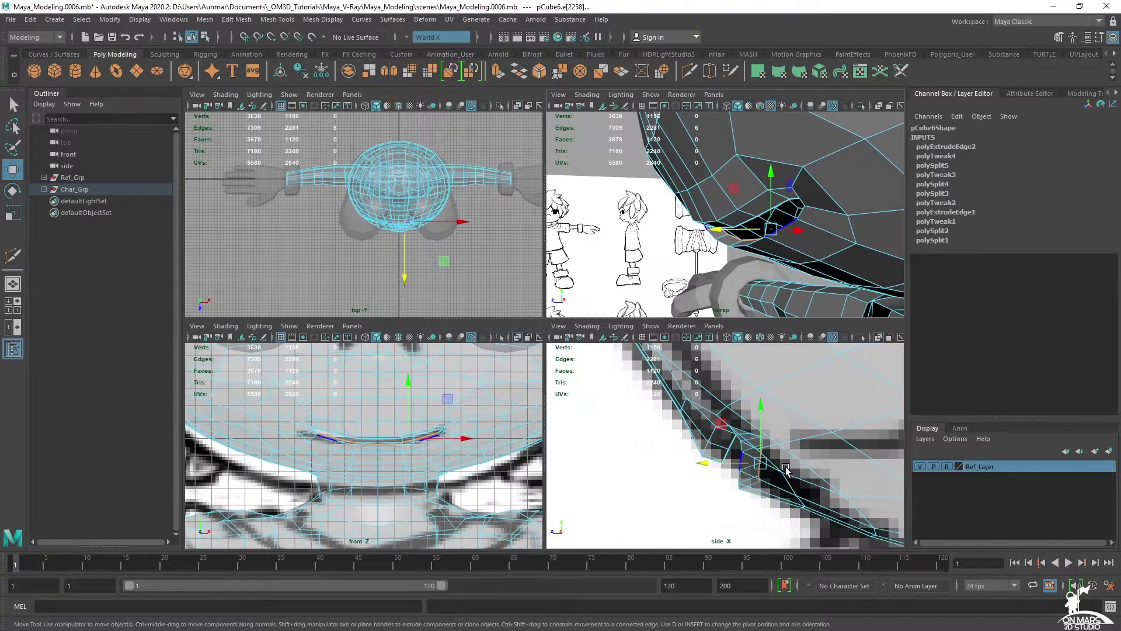
pyautogui.press('space')
pyautogui.moveTo(568, 367); pyautogui.dragTo(494, 352)
pyautogui.scroll(2, 576, 363)
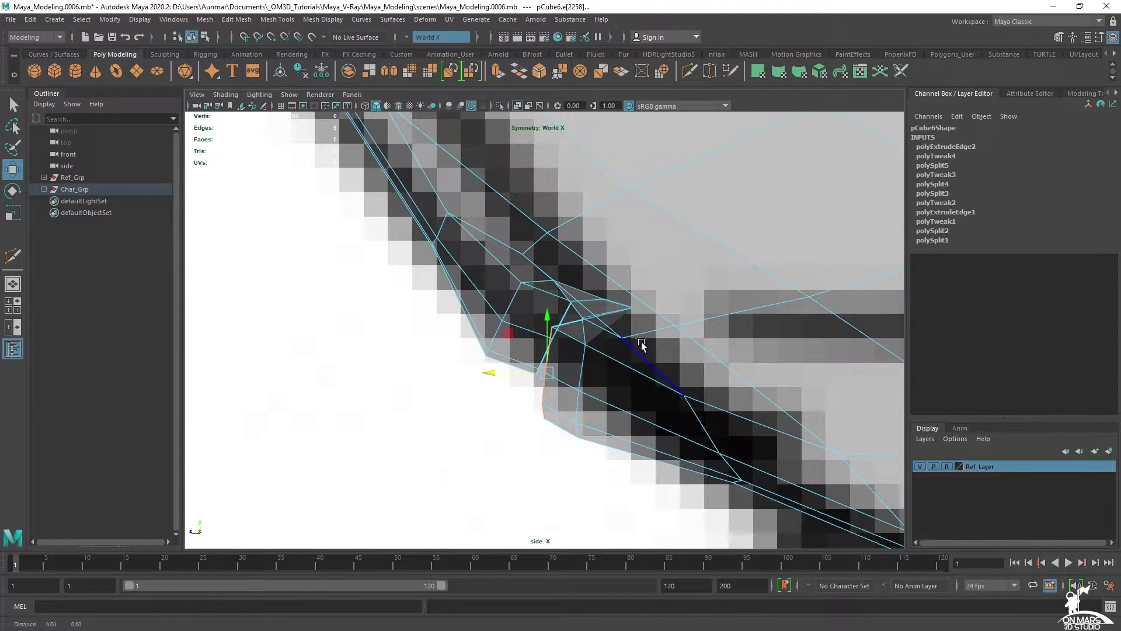
# - Tilt the inner lower-lip edges and raise them to close against the upper lip
pyautogui.scroll(2, 636, 345)
pyautogui.press('r')
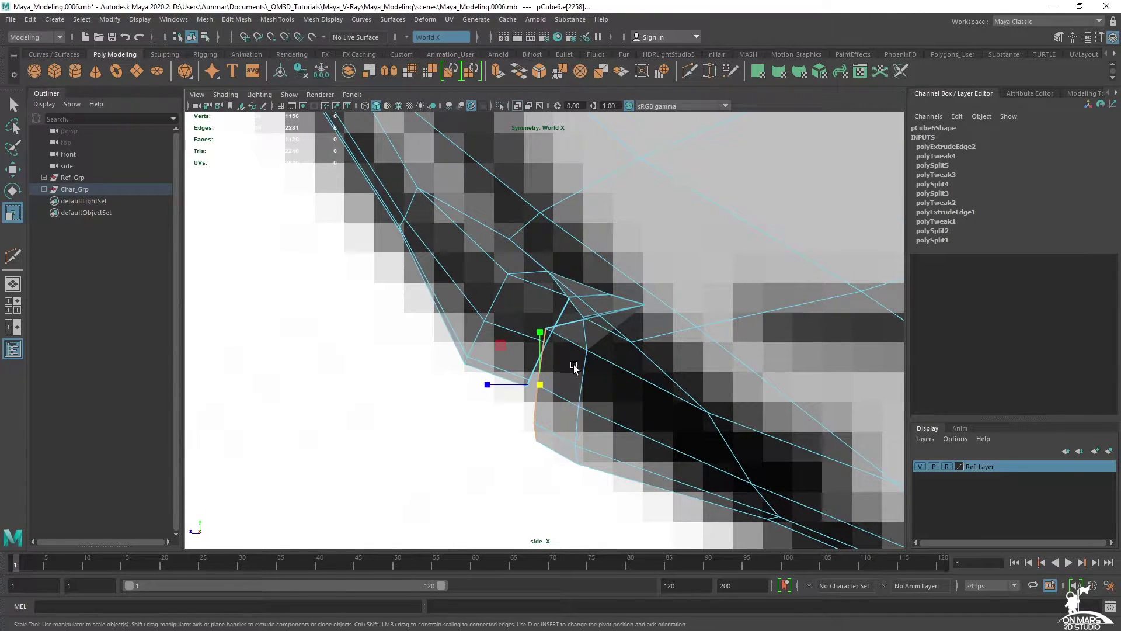
pyautogui.keyDown('alt'); pyautogui.moveTo(575, 367); pyautogui.dragTo(572, 364, button='middle'); pyautogui.keyUp('alt')
pyautogui.moveTo(537, 329); pyautogui.dragTo(572, 352)
pyautogui.press('e')
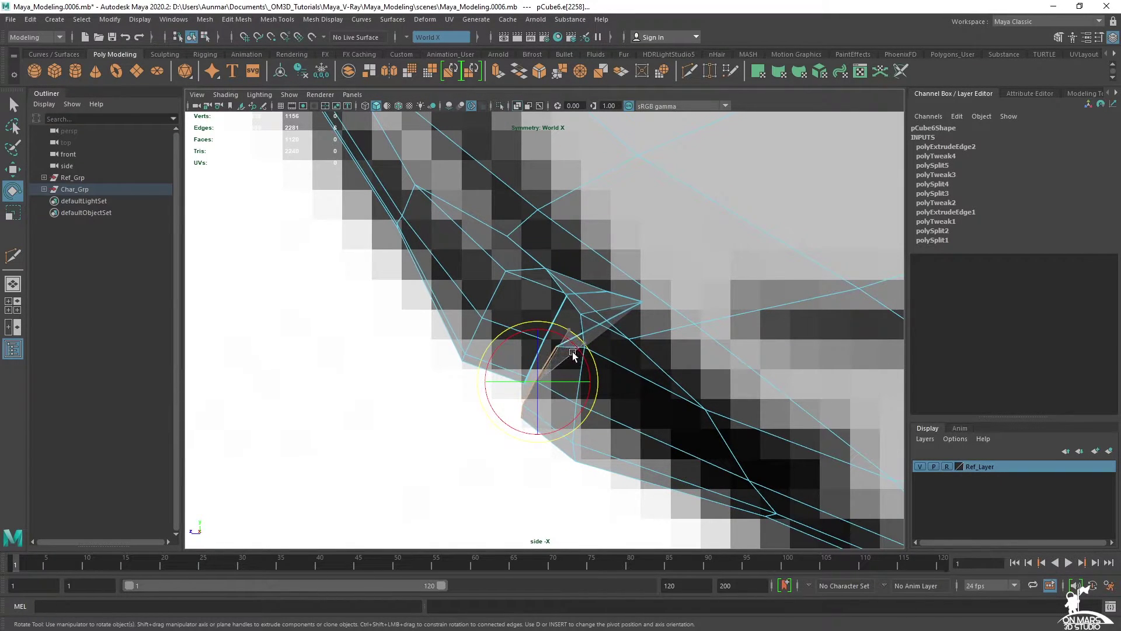
pyautogui.press('w')
pyautogui.moveTo(497, 345); pyautogui.dragTo(505, 329, button='middle')
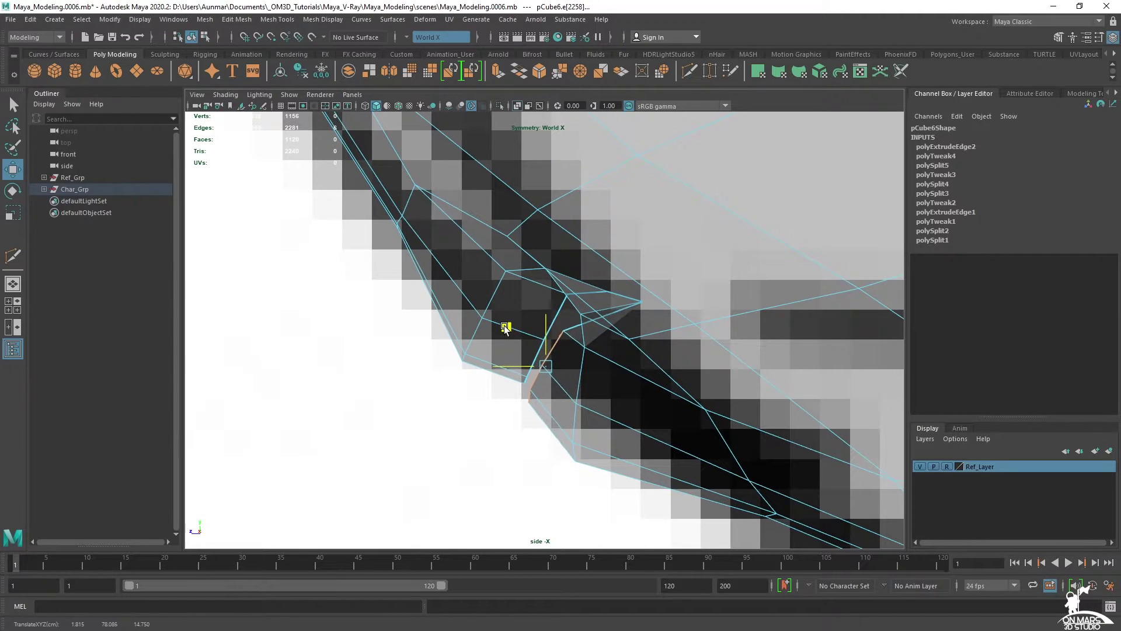
# - Select the outer lower-lip vertices and move them up and forward toward the upper lip
pyautogui.keyDown('alt'); pyautogui.moveTo(670, 413); pyautogui.dragTo(672, 378, button='middle'); pyautogui.keyUp('alt')
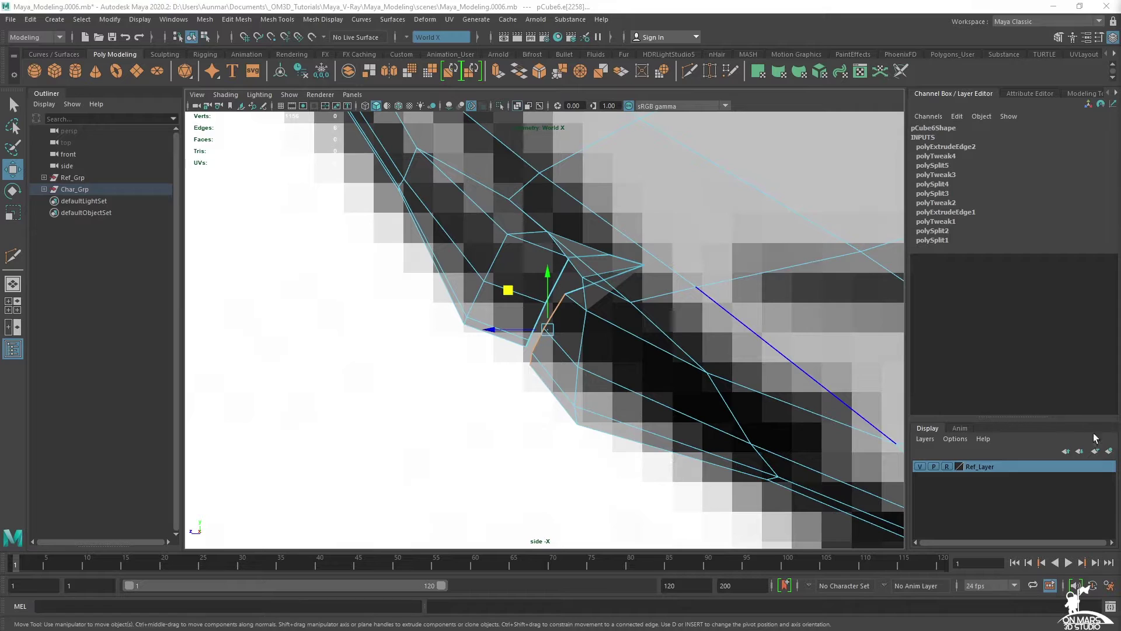
pyautogui.keyDown('alt'); pyautogui.moveTo(651, 385); pyautogui.dragTo(671, 399, button='middle'); pyautogui.keyUp('alt')
pyautogui.moveTo(642, 402); pyautogui.dragTo(603, 449, button='right')
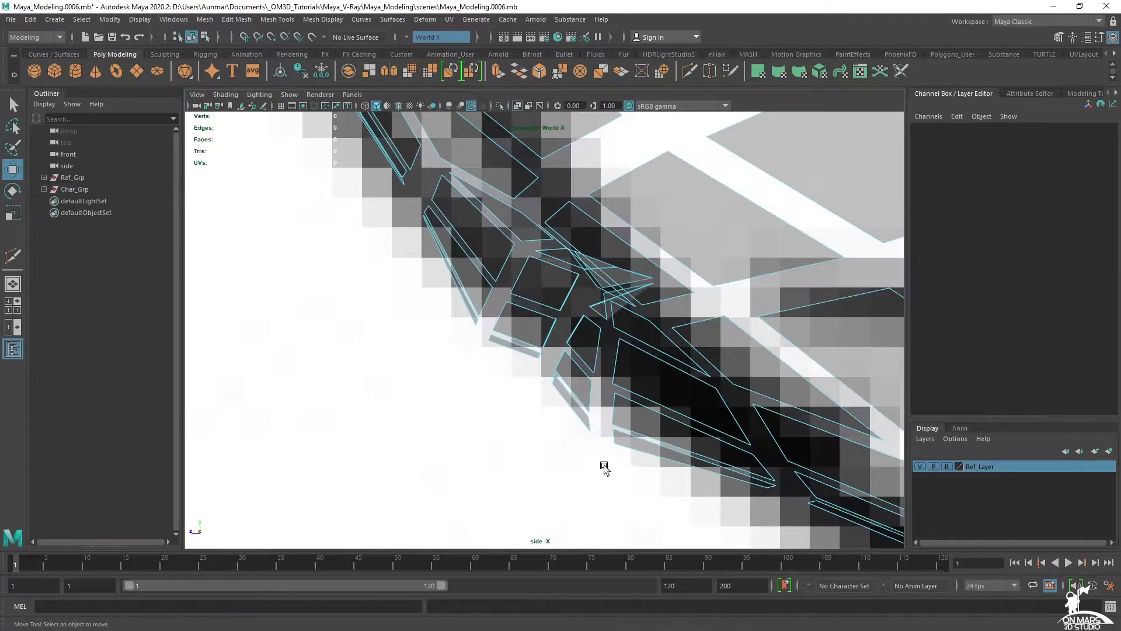
pyautogui.moveTo(670, 297); pyautogui.dragTo(541, 266, button='right')
pyautogui.moveTo(638, 472); pyautogui.dragTo(575, 364)
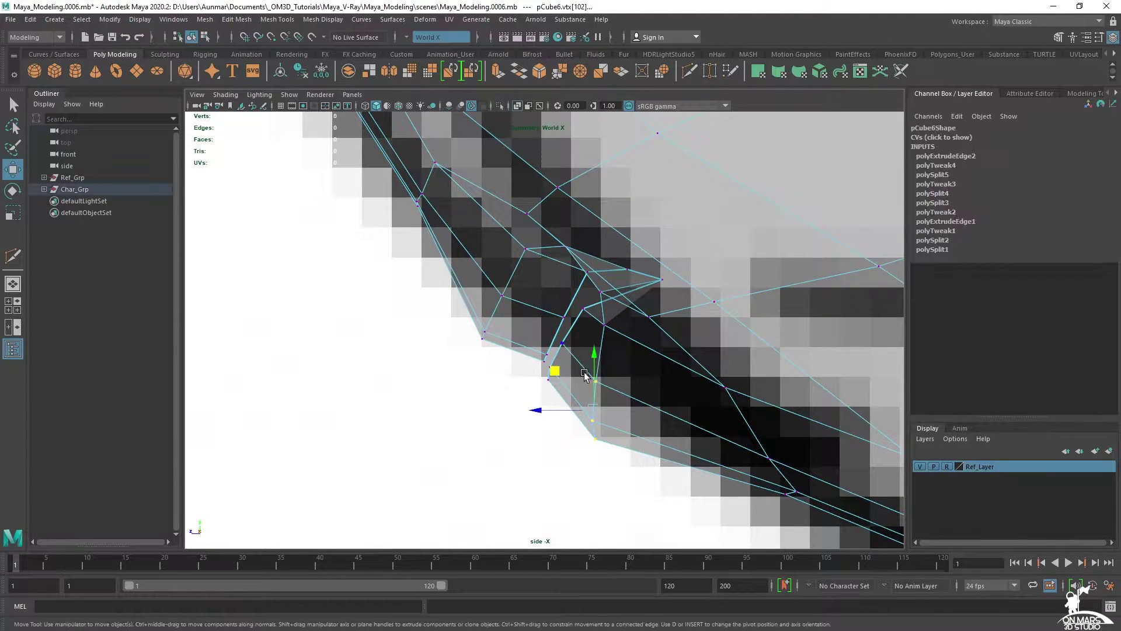
pyautogui.moveTo(557, 384); pyautogui.dragTo(539, 356, button='middle')
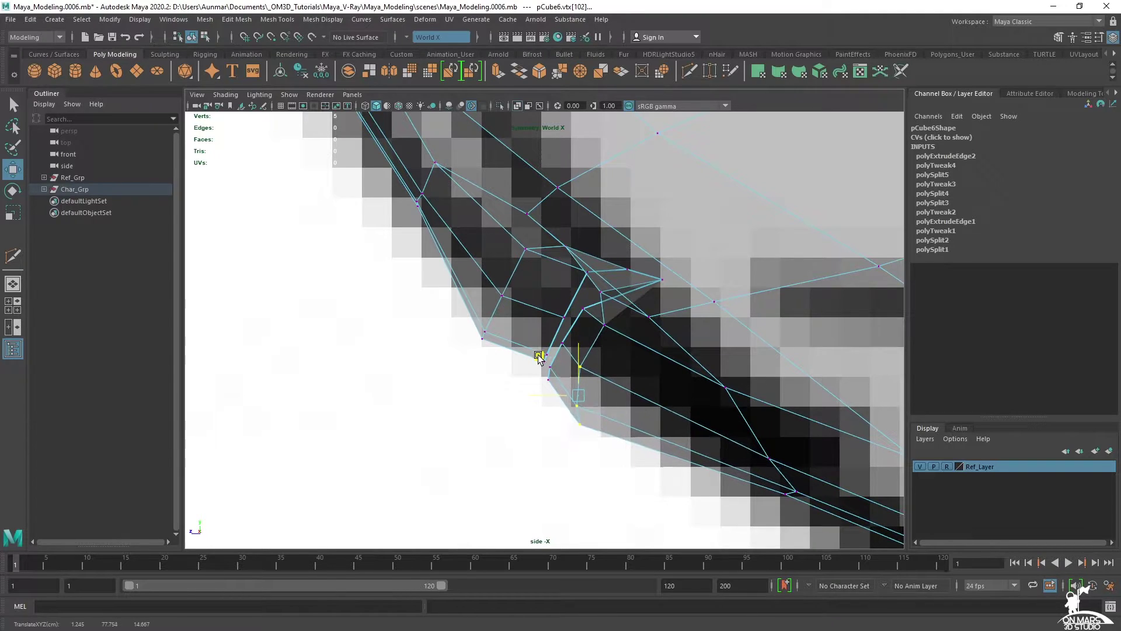
# - Move the inner mouth-corner vertices in perspective and undo the last adjustment
pyautogui.moveTo(673, 286); pyautogui.dragTo(641, 271)
pyautogui.press('space')
pyautogui.press('space')
pyautogui.moveTo(502, 313); pyautogui.dragTo(522, 334)
pyautogui.keyDown('ctrl'); pyautogui.keyDown('shift'); pyautogui.moveTo(521, 334); pyautogui.dragTo(541, 360, button='middle'); pyautogui.keyUp('shift'); pyautogui.keyUp('ctrl')
pyautogui.keyDown('alt'); pyautogui.moveTo(688, 295); pyautogui.dragTo(673, 228); pyautogui.keyUp('alt')
pyautogui.hotkey('ctrl', 'z')
# - Reposition the inner lip vertices near the mouth corner to narrow the gap between the lips
pyautogui.keyDown('alt'); pyautogui.moveTo(688, 358); pyautogui.dragTo(521, 310); pyautogui.keyUp('alt')
pyautogui.moveTo(497, 408); pyautogui.dragTo(503, 439)
pyautogui.moveTo(497, 369); pyautogui.dragTo(794, 400)
pyautogui.keyDown('alt'); pyautogui.moveTo(429, 278); pyautogui.dragTo(536, 344, button='middle'); pyautogui.keyUp('alt')
pyautogui.keyDown('alt'); pyautogui.moveTo(598, 367); pyautogui.dragTo(505, 404); pyautogui.keyUp('alt')
pyautogui.moveTo(568, 337); pyautogui.dragTo(589, 335)
# - Add another inner-lip vertex to the selection and shift the selection sideways at the mouth corner
pyautogui.keyDown('alt'); pyautogui.moveTo(526, 374); pyautogui.dragTo(706, 378); pyautogui.keyUp('alt')
pyautogui.scroll(2, 550, 391)
pyautogui.press('q')
pyautogui.keyDown('shift'); pyautogui.click(505, 418); pyautogui.keyUp('shift')
pyautogui.press('w')
pyautogui.moveTo(465, 419); pyautogui.dragTo(440, 416)
# - Examine the mouth corners and lip line on the whole face from several angles
pyautogui.keyDown('alt'); pyautogui.moveTo(432, 369); pyautogui.dragTo(670, 341); pyautogui.keyUp('alt')
pyautogui.click(618, 434)
pyautogui.scroll(-10, 670, 340)
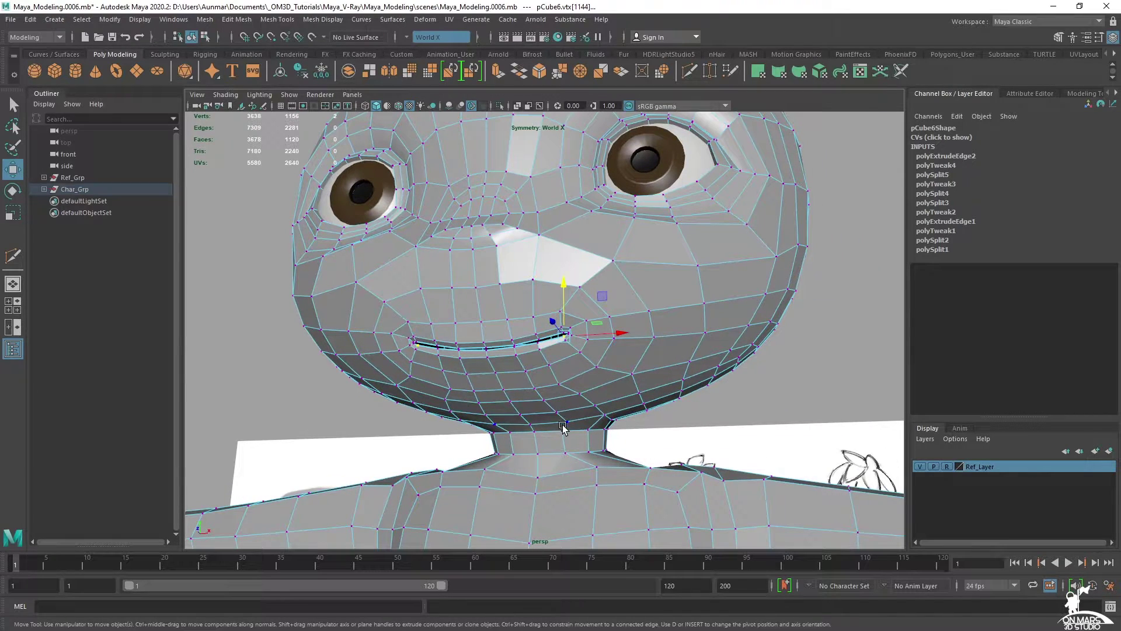
pyautogui.moveTo(676, 344)
pyautogui.keyDown('alt'); pyautogui.mouseDown()
pyautogui.moveTo(578, 377)
pyautogui.moveTo(681, 366)
pyautogui.moveTo(694, 340)
pyautogui.mouseUp(); pyautogui.keyUp('alt')
pyautogui.scroll(8, 572, 380)
pyautogui.scroll(-4, 572, 380)
pyautogui.keyDown('alt'); pyautogui.moveTo(559, 384); pyautogui.dragTo(634, 381); pyautogui.keyUp('alt')
# - Lower the inner mouth-corner vertices in the side view, then lower the upper one further on its own
pyautogui.press('space')
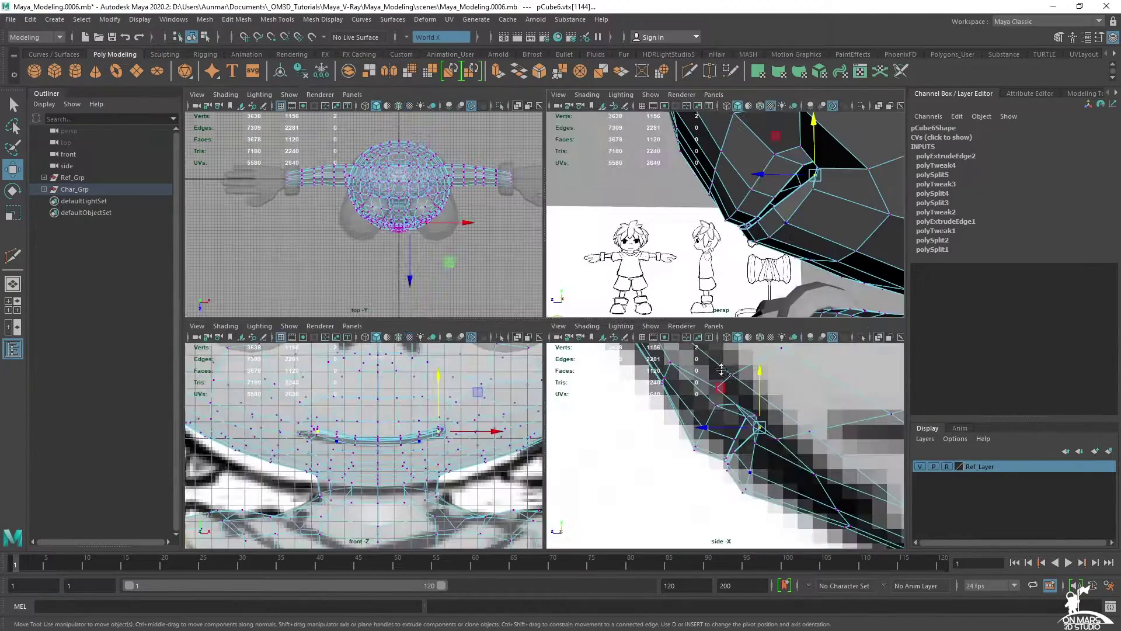
pyautogui.press('space')
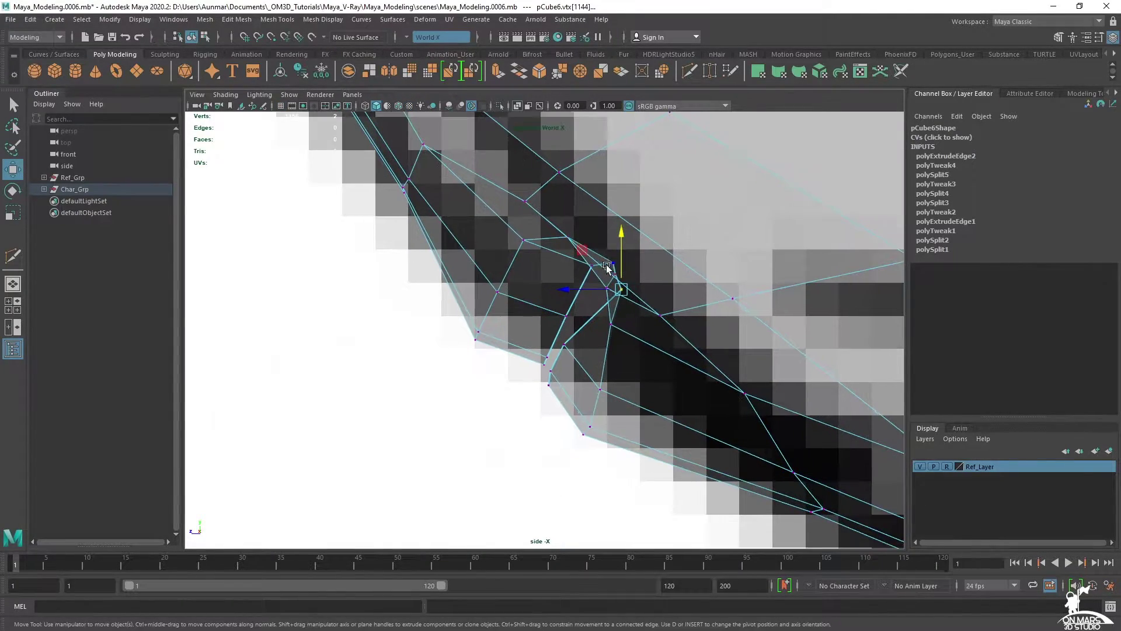
pyautogui.press('q')
pyautogui.keyDown('shift'); pyautogui.click(591, 266); pyautogui.keyUp('shift')
pyautogui.press('w')
pyautogui.press('space')
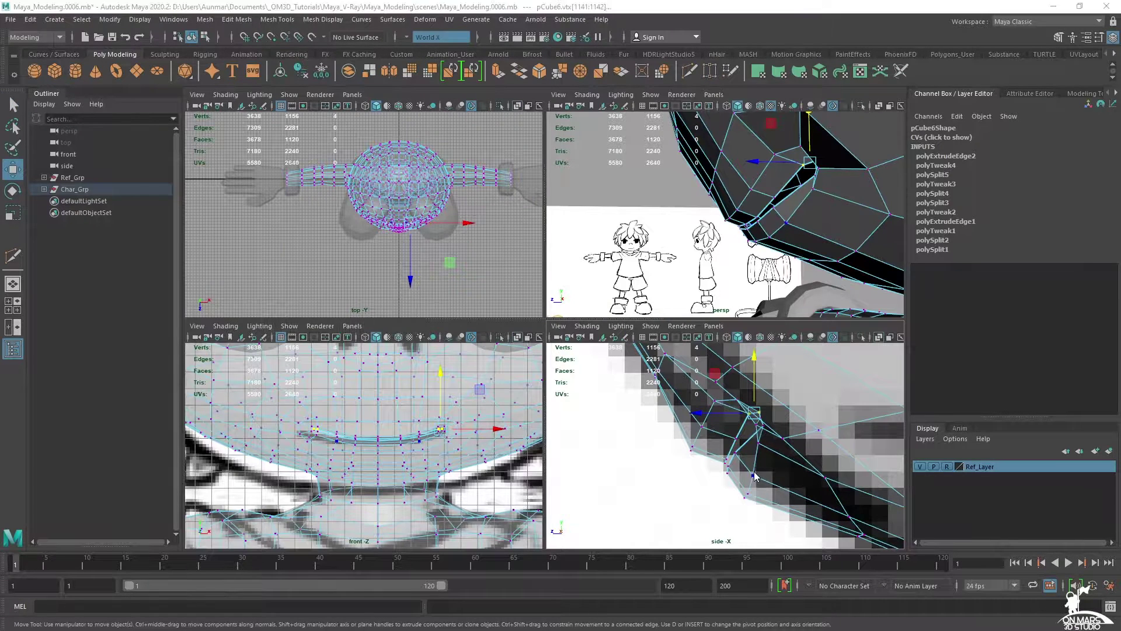
pyautogui.press('space')
pyautogui.click(517, 105)
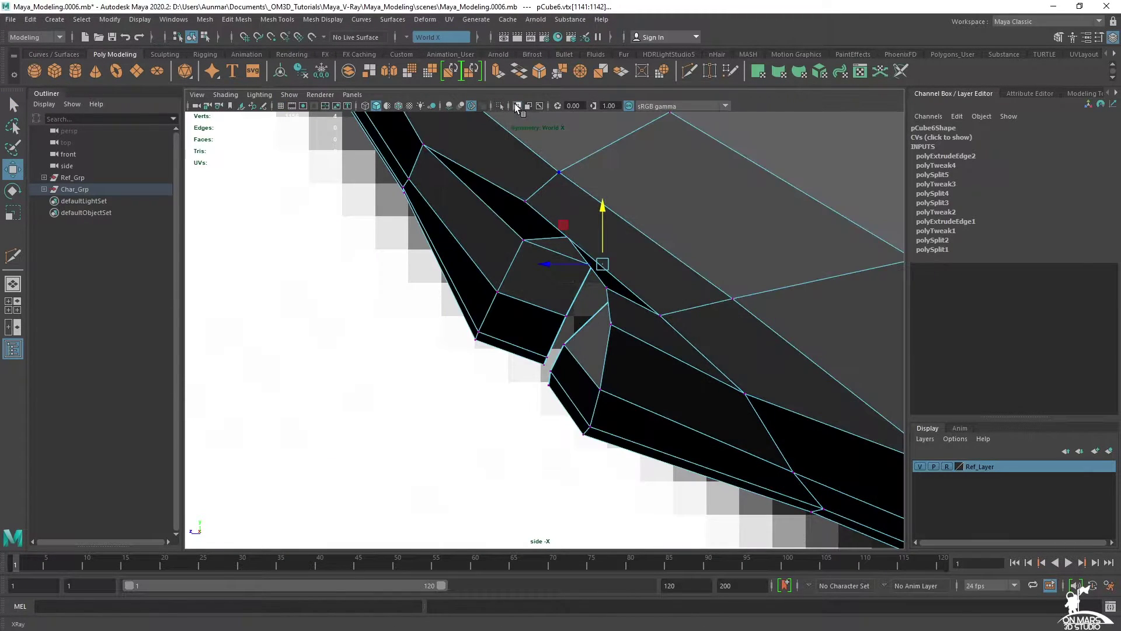
pyautogui.click(519, 107)
pyautogui.keyDown('alt'); pyautogui.moveTo(595, 259); pyautogui.dragTo(599, 294, button='middle'); pyautogui.keyUp('alt')
pyautogui.moveTo(603, 247); pyautogui.dragTo(602, 263)
pyautogui.keyDown('ctrl'); pyautogui.click(618, 305); pyautogui.keyUp('ctrl')
pyautogui.moveTo(596, 264); pyautogui.dragTo(596, 271)
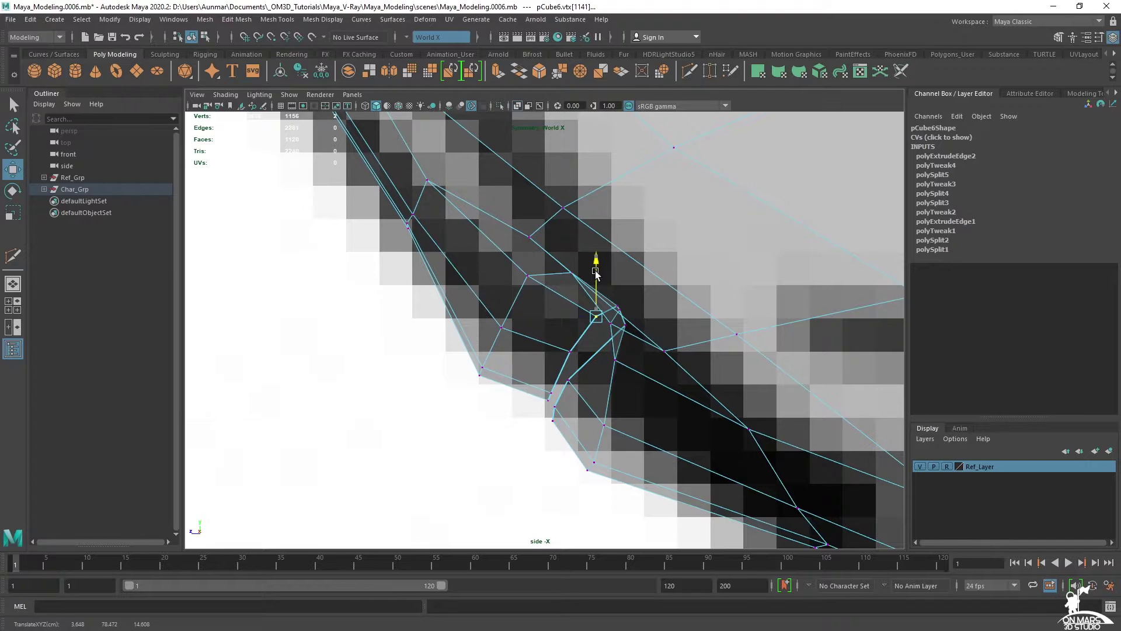
# - Move the front upper-lip vertices together slightly up and forward in the side view, leaving their spacing unscaled
pyautogui.moveTo(509, 395); pyautogui.dragTo(438, 301)
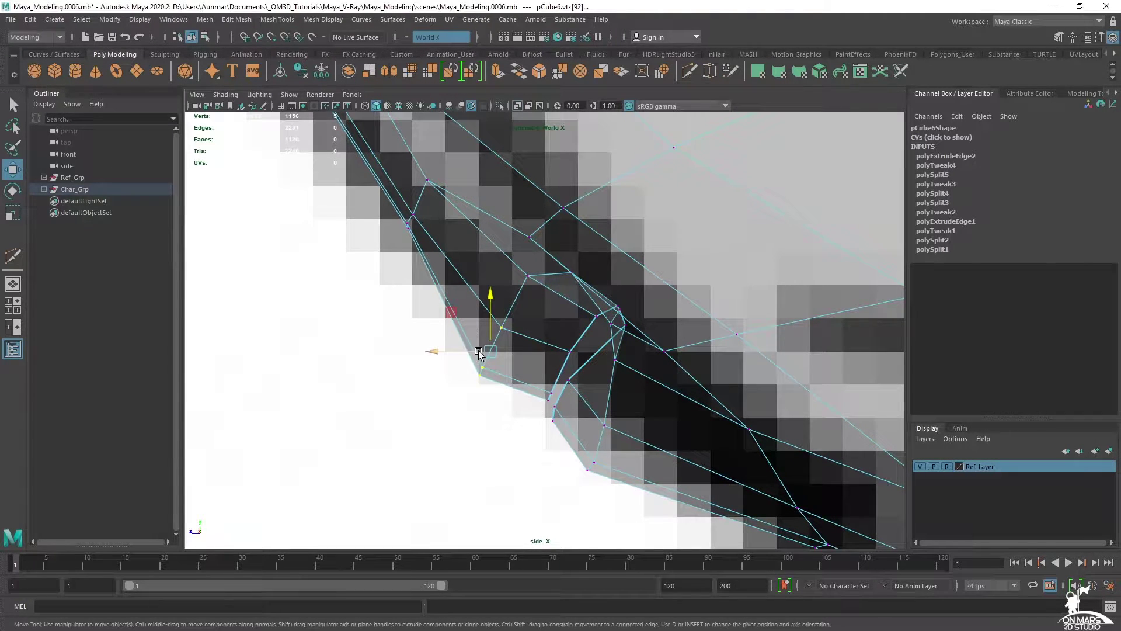
pyautogui.moveTo(491, 352); pyautogui.dragTo(485, 343)
pyautogui.press('r')
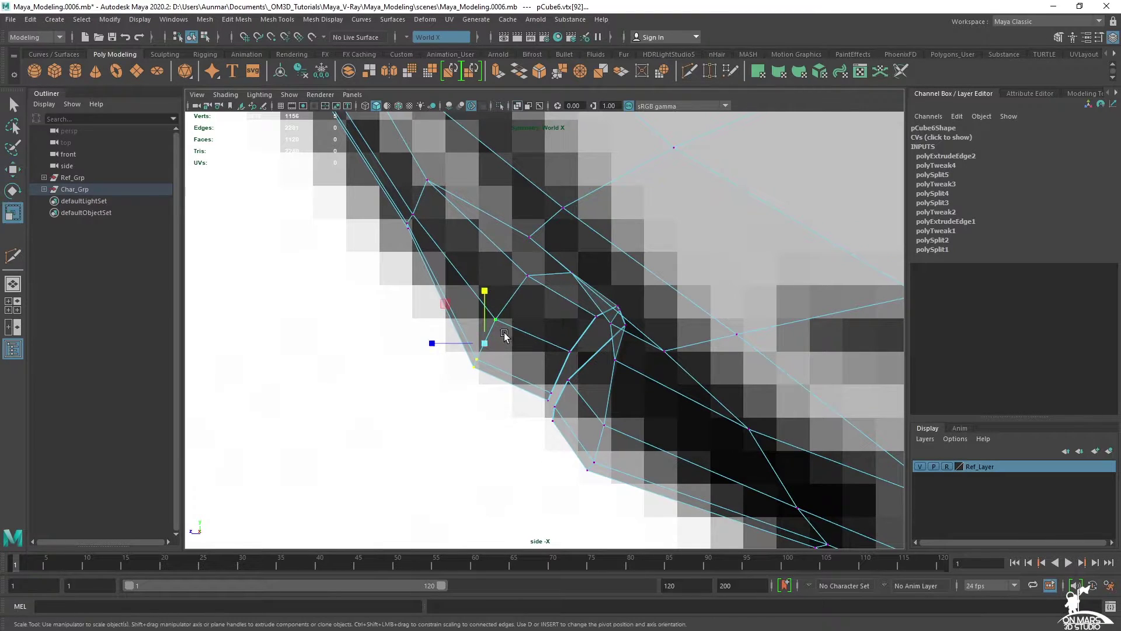
pyautogui.press('q')
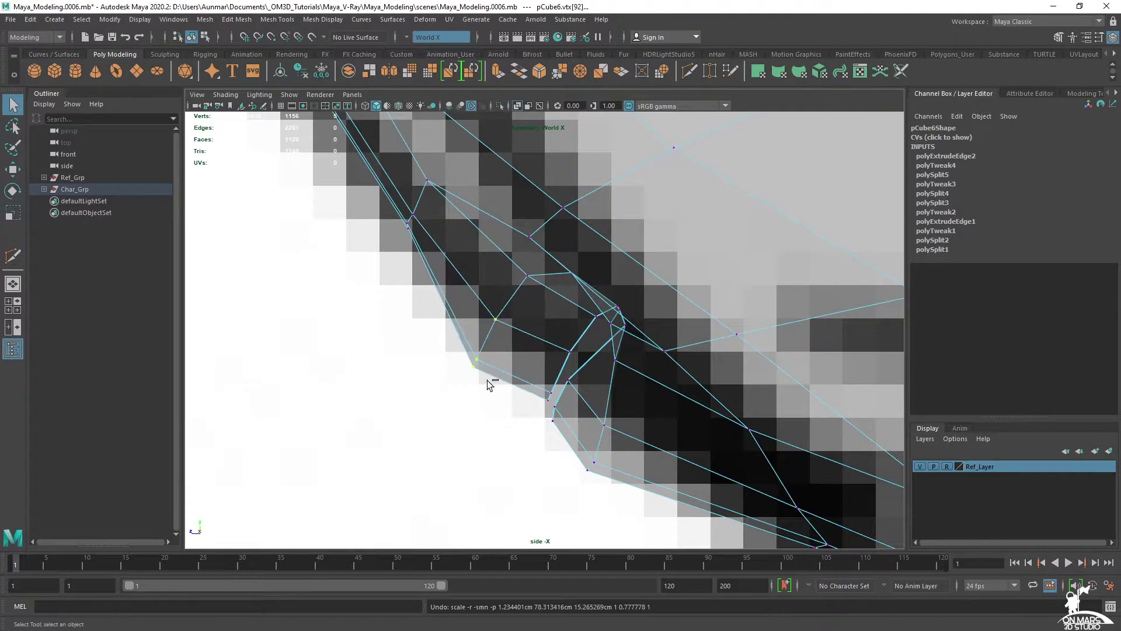
# - Reposition the outer upper-lip vertices one by one in the side view, lowering those nearer the mouth corner
pyautogui.click(468, 364)
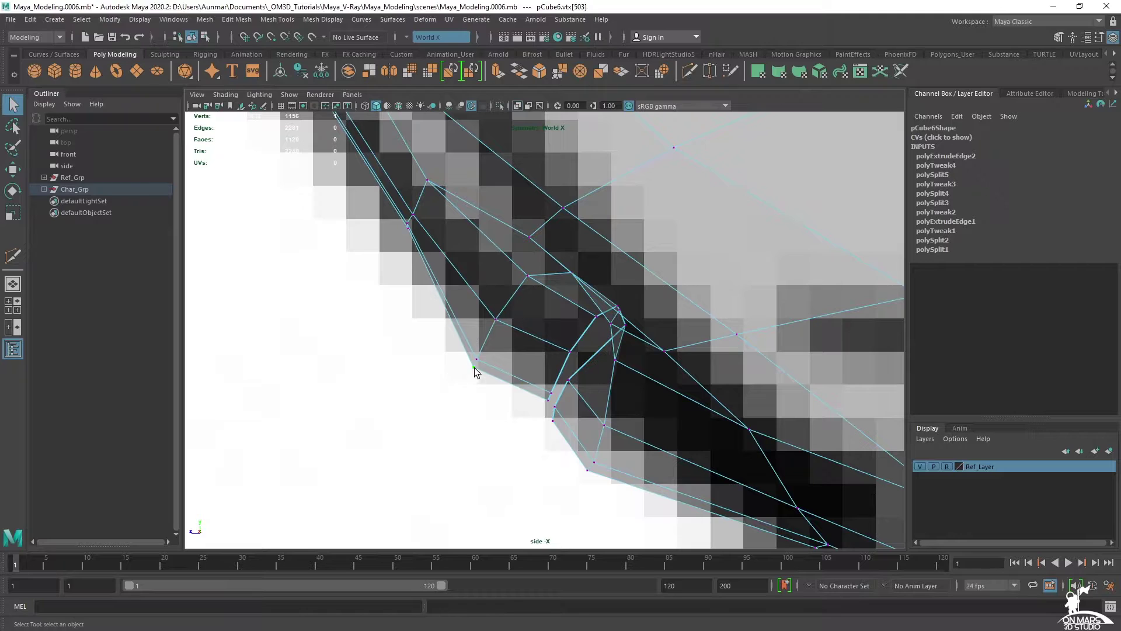
pyautogui.press('w')
pyautogui.moveTo(471, 362); pyautogui.dragTo(477, 339)
pyautogui.click(476, 360)
pyautogui.click(496, 321)
pyautogui.click(527, 275)
pyautogui.moveTo(533, 277); pyautogui.dragTo(533, 296)
pyautogui.moveTo(596, 254); pyautogui.dragTo(552, 288)
pyautogui.moveTo(575, 271); pyautogui.dragTo(570, 285)
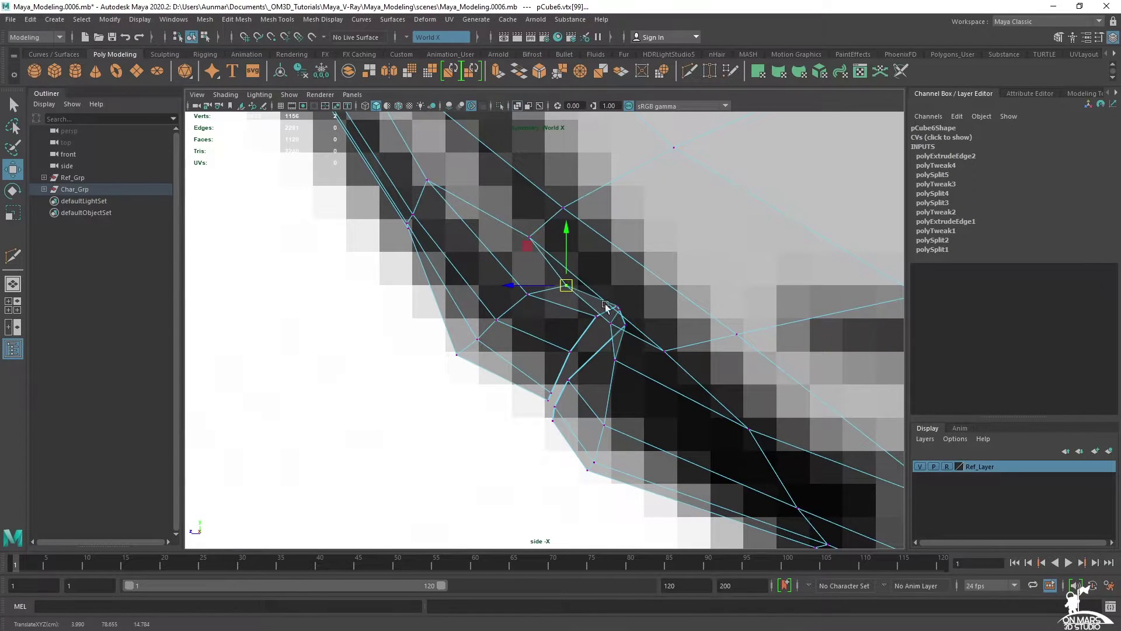
# - Pull the front edge vertices of the upper lip up and reshape its inner border back to the mouth corner
pyautogui.scroll(1, 595, 438)
pyautogui.click(555, 442)
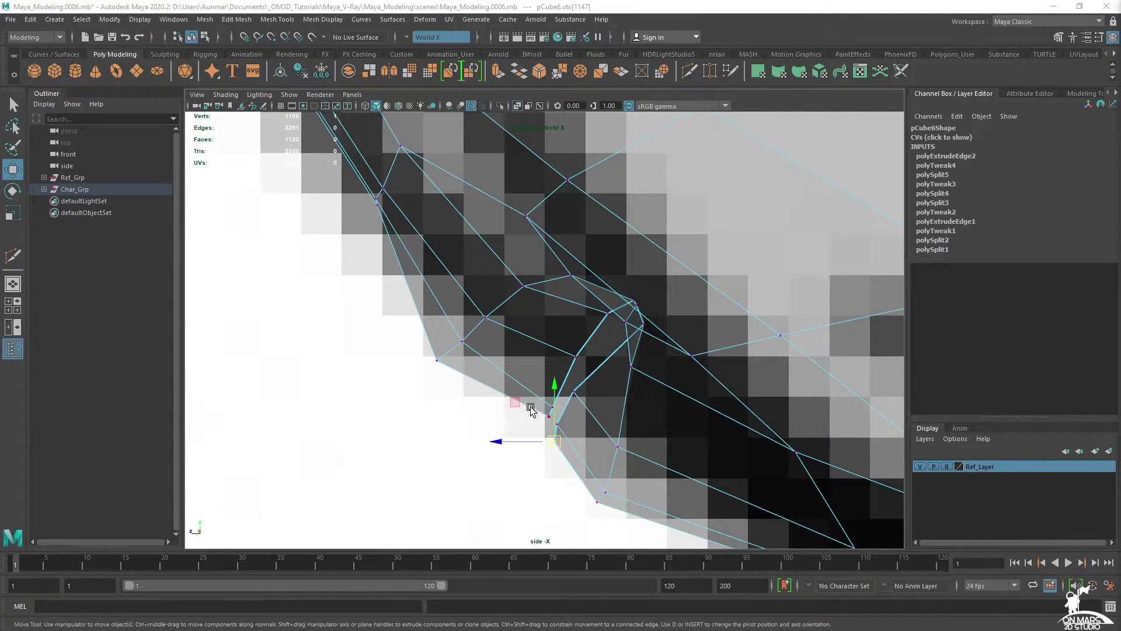
pyautogui.click(548, 418)
pyautogui.moveTo(547, 416); pyautogui.dragTo(544, 392)
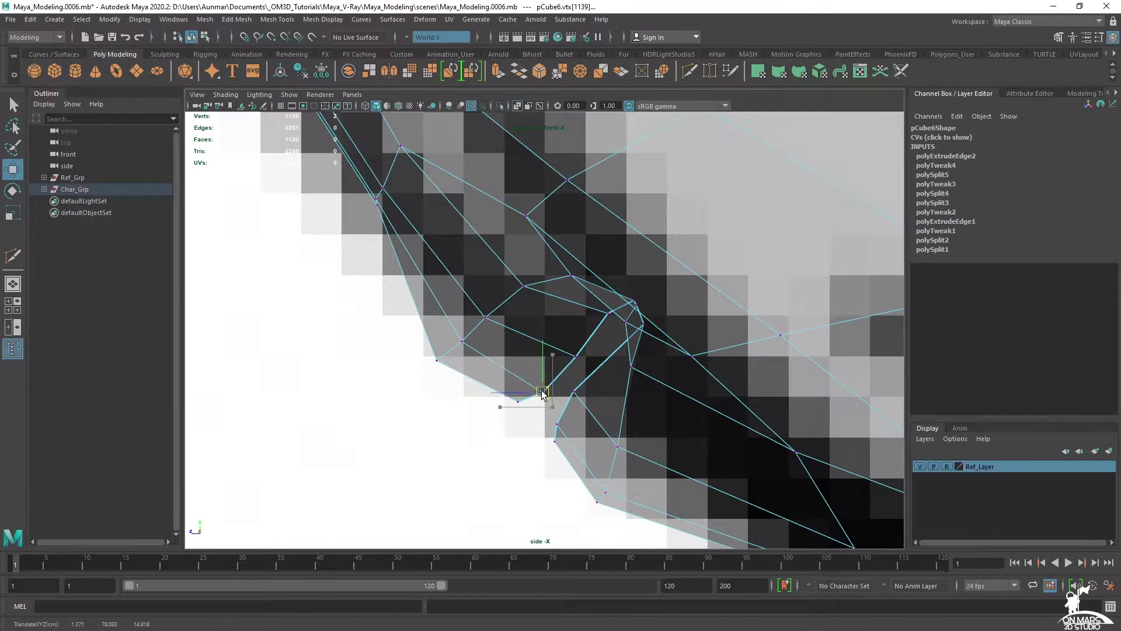
pyautogui.moveTo(581, 354)
pyautogui.mouseDown()
pyautogui.moveTo(590, 376)
pyautogui.moveTo(577, 368)
pyautogui.mouseUp()
pyautogui.moveTo(608, 313); pyautogui.dragTo(632, 310)
# - Raise the lower lip's front and inner border vertices toward the upper lip in the side view
pyautogui.scroll(1, 618, 408)
pyautogui.keyDown('alt'); pyautogui.moveTo(609, 417); pyautogui.dragTo(627, 365, button='middle'); pyautogui.keyUp('alt')
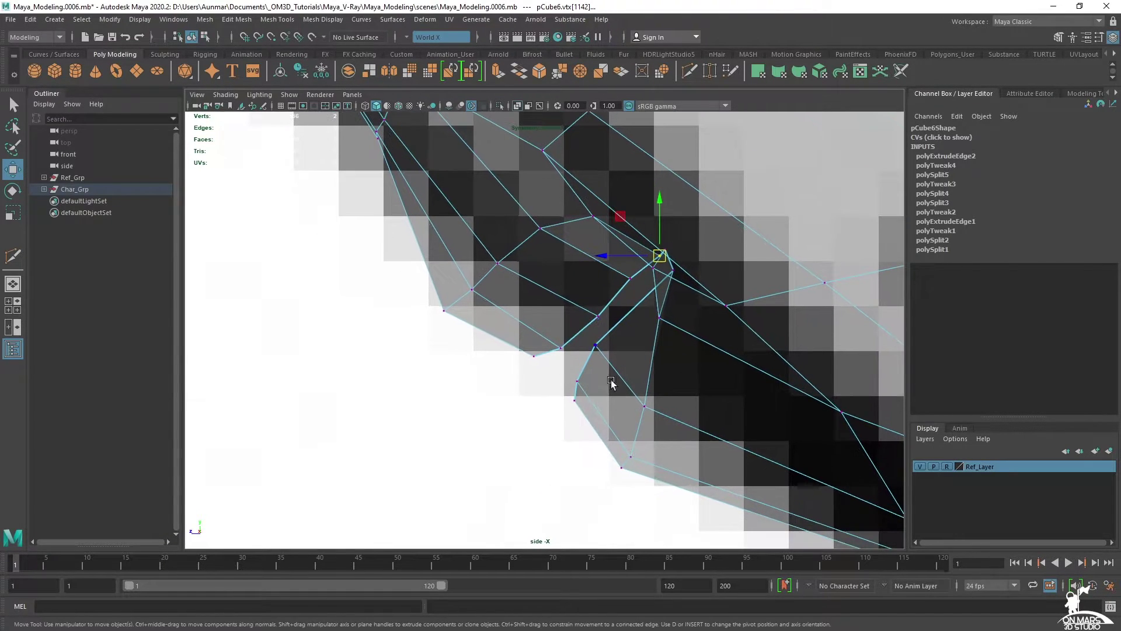
pyautogui.moveTo(574, 401); pyautogui.dragTo(569, 349)
pyautogui.click(571, 372)
pyautogui.click(596, 345)
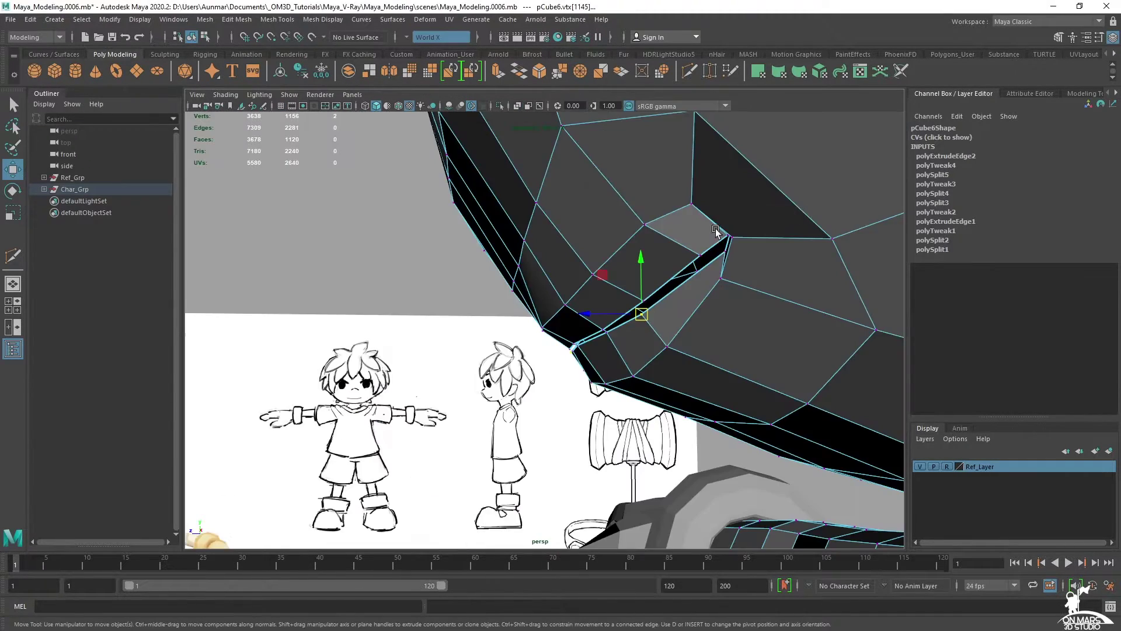
# - Select the inner lower-lip vertices near the mouth's centre in perspective and nudge them slightly
pyautogui.keyDown('alt'); pyautogui.moveTo(715, 230); pyautogui.dragTo(789, 235); pyautogui.keyUp('alt')
pyautogui.keyDown('alt'); pyautogui.moveTo(789, 236); pyautogui.dragTo(611, 280, button='right'); pyautogui.keyUp('alt')
pyautogui.keyDown('alt'); pyautogui.moveTo(610, 280); pyautogui.dragTo(548, 315); pyautogui.keyUp('alt')
pyautogui.keyDown('alt'); pyautogui.moveTo(547, 316); pyautogui.dragTo(542, 365, button='right'); pyautogui.keyUp('alt')
pyautogui.click(540, 370)
pyautogui.keyDown('alt'); pyautogui.moveTo(540, 370); pyautogui.dragTo(588, 398); pyautogui.keyUp('alt')
pyautogui.keyDown('shift'); pyautogui.click(435, 358); pyautogui.keyUp('shift')
pyautogui.moveTo(492, 301); pyautogui.dragTo(488, 306)
# - Try to shift the mouth-corner vertices toward the centre from a view below the chin, and undo the move
pyautogui.keyDown('alt'); pyautogui.moveTo(710, 327); pyautogui.dragTo(655, 333, button='right'); pyautogui.keyUp('alt')
pyautogui.moveTo(656, 333)
pyautogui.keyDown('alt'); pyautogui.mouseDown()
pyautogui.moveTo(580, 358)
pyautogui.moveTo(673, 344)
pyautogui.mouseUp(); pyautogui.keyUp('alt')
pyautogui.keyDown('alt'); pyautogui.moveTo(672, 435); pyautogui.dragTo(667, 208); pyautogui.keyUp('alt')
pyautogui.scroll(8, 617, 243)
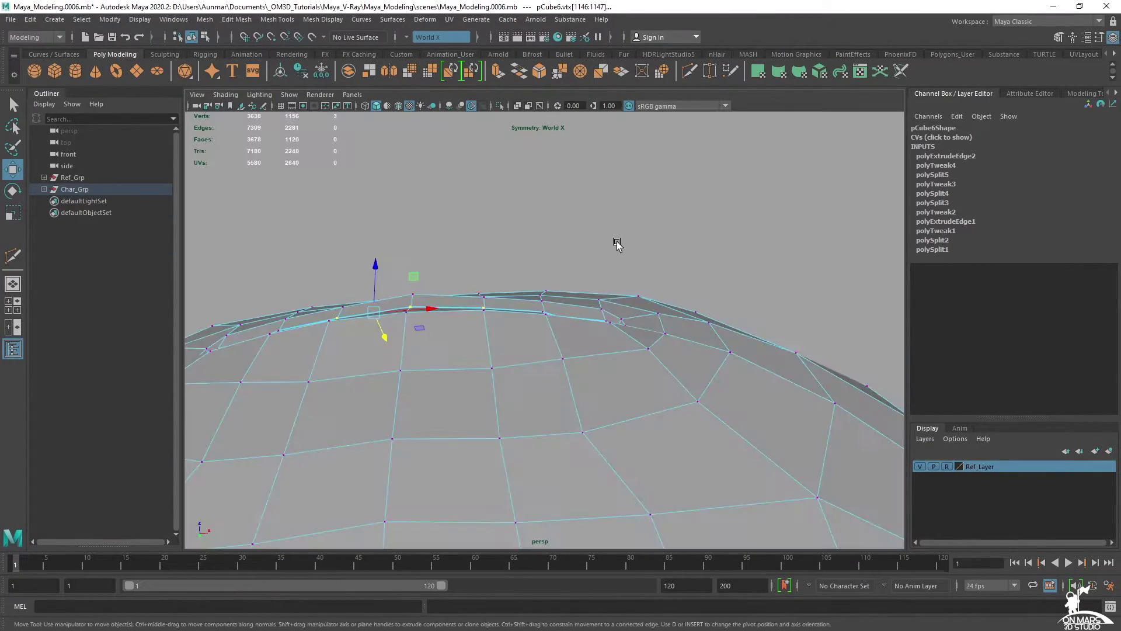
pyautogui.click(678, 311)
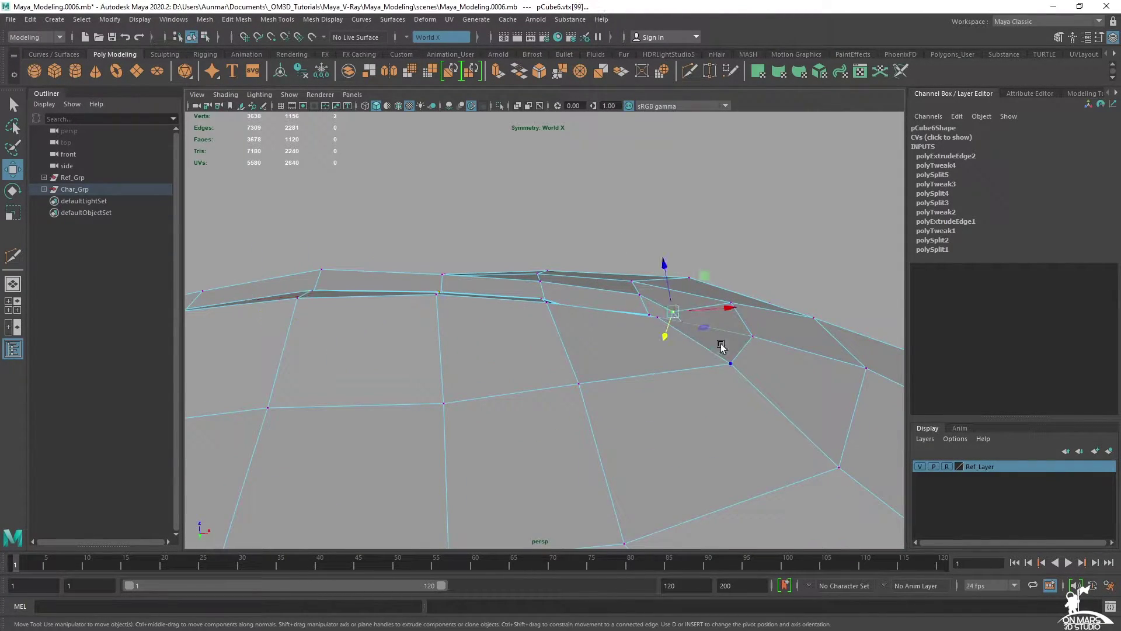
pyautogui.keyDown('alt'); pyautogui.moveTo(721, 349); pyautogui.dragTo(703, 392); pyautogui.keyUp('alt')
pyautogui.keyDown('shift'); pyautogui.click(683, 336); pyautogui.keyUp('shift')
pyautogui.moveTo(679, 270); pyautogui.dragTo(586, 292)
pyautogui.hotkey('ctrl', 'z')
# - Select the border edge loop of the mouth opening and extrude it inward into the head
pyautogui.moveTo(586, 291); pyautogui.dragTo(586, 255, button='right')
pyautogui.press('q')
pyautogui.doubleClick(540, 392)
pyautogui.keyDown('shift'); pyautogui.doubleClick(548, 383); pyautogui.keyUp('shift')
pyautogui.keyDown('alt'); pyautogui.moveTo(548, 383); pyautogui.dragTo(689, 433); pyautogui.keyUp('alt')
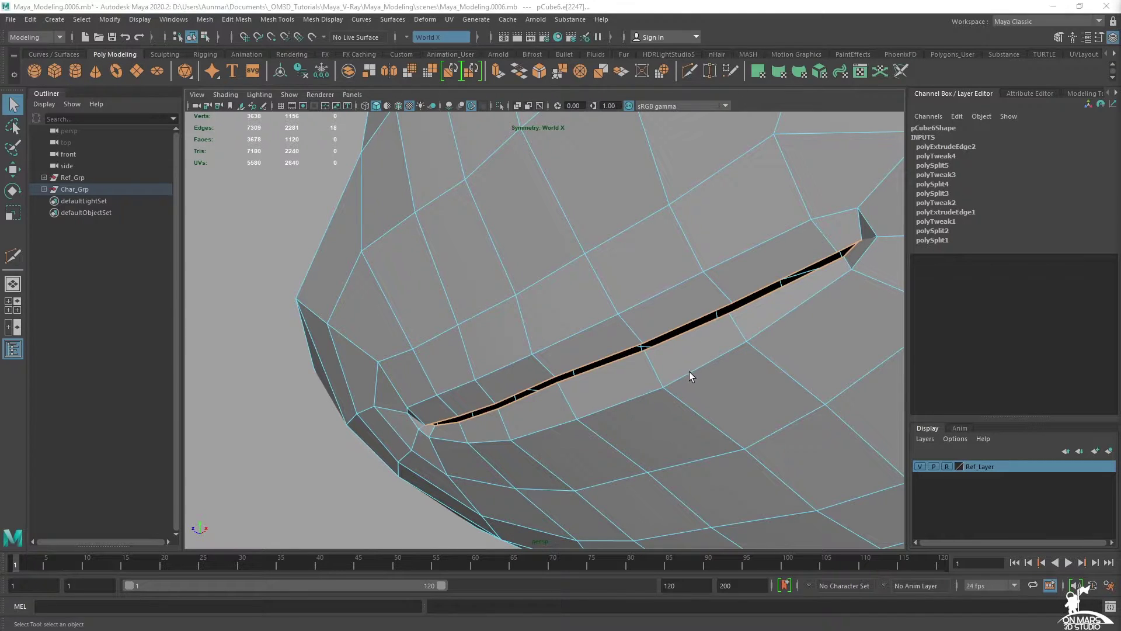
pyautogui.keyDown('alt'); pyautogui.moveTo(703, 369); pyautogui.dragTo(682, 351); pyautogui.keyUp('alt')
pyautogui.press('w')
pyautogui.scroll(-3, 702, 353)
pyautogui.keyDown('shift'); pyautogui.moveTo(590, 331); pyautogui.dragTo(777, 400); pyautogui.keyUp('shift')
pyautogui.keyDown('ctrl'); pyautogui.moveTo(776, 401); pyautogui.dragTo(779, 400, button='middle'); pyautogui.keyUp('ctrl')
pyautogui.press('q')
# - Preview the head smoothed in object mode and examine the lips and mouth corners from several angles
pyautogui.press('3')
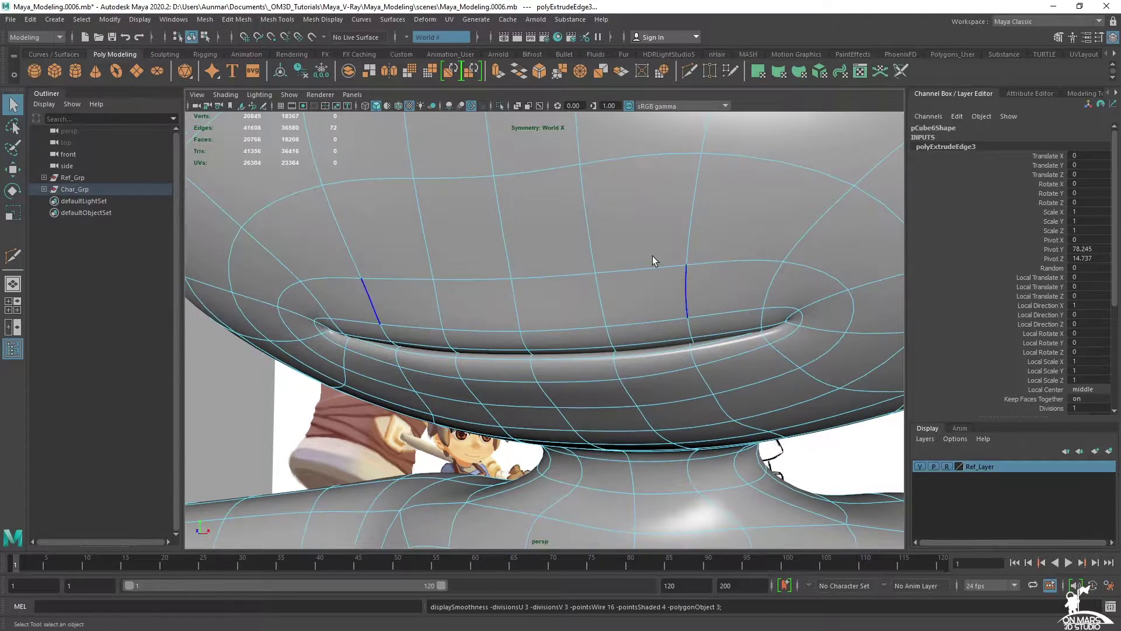
pyautogui.moveTo(668, 270); pyautogui.dragTo(706, 181, button='right')
pyautogui.scroll(-3, 703, 204)
pyautogui.scroll(-4, 699, 238)
pyautogui.click(672, 351)
pyautogui.keyDown('alt'); pyautogui.moveTo(618, 329); pyautogui.dragTo(623, 353); pyautogui.keyUp('alt')
pyautogui.scroll(-4, 563, 318)
pyautogui.scroll(5, 564, 322)
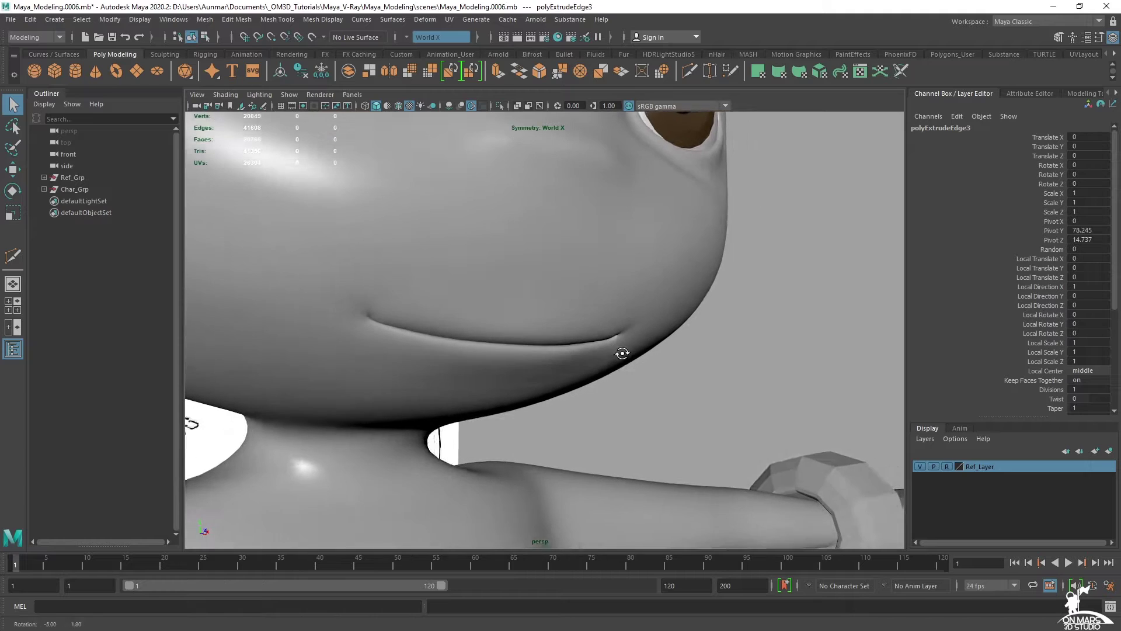
pyautogui.moveTo(698, 345)
pyautogui.keyDown('alt'); pyautogui.mouseDown()
pyautogui.moveTo(639, 345)
pyautogui.moveTo(709, 344)
pyautogui.mouseUp(); pyautogui.keyUp('alt')
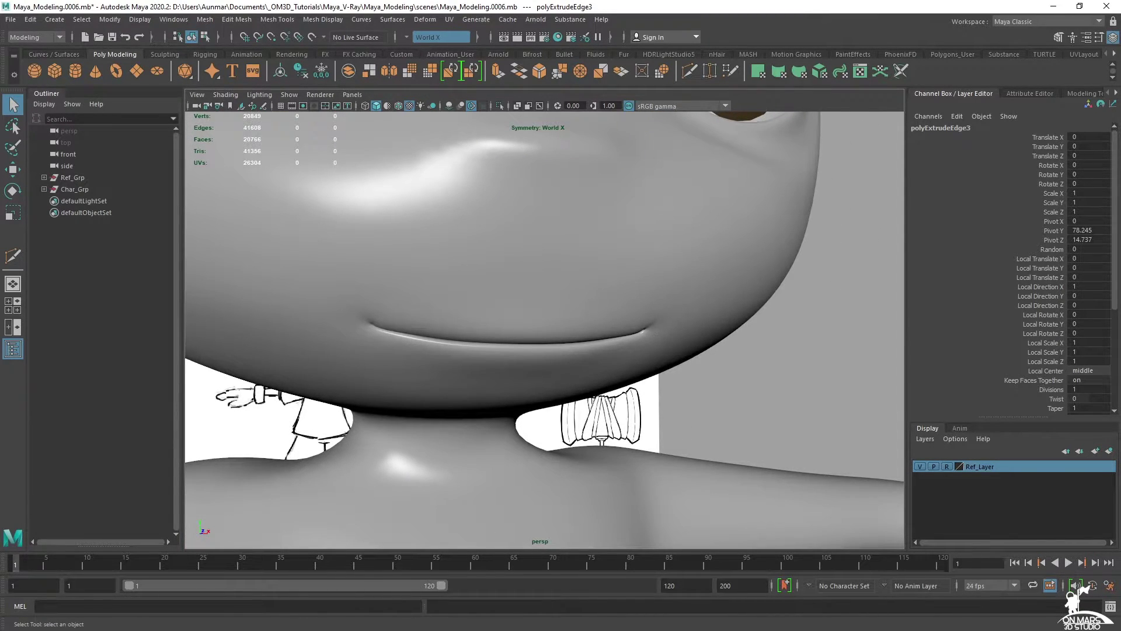
# - Compare the mouth with the sculpted face reference, and return the head to unsmoothed display
pyautogui.hotkey('alt', 'Tab')
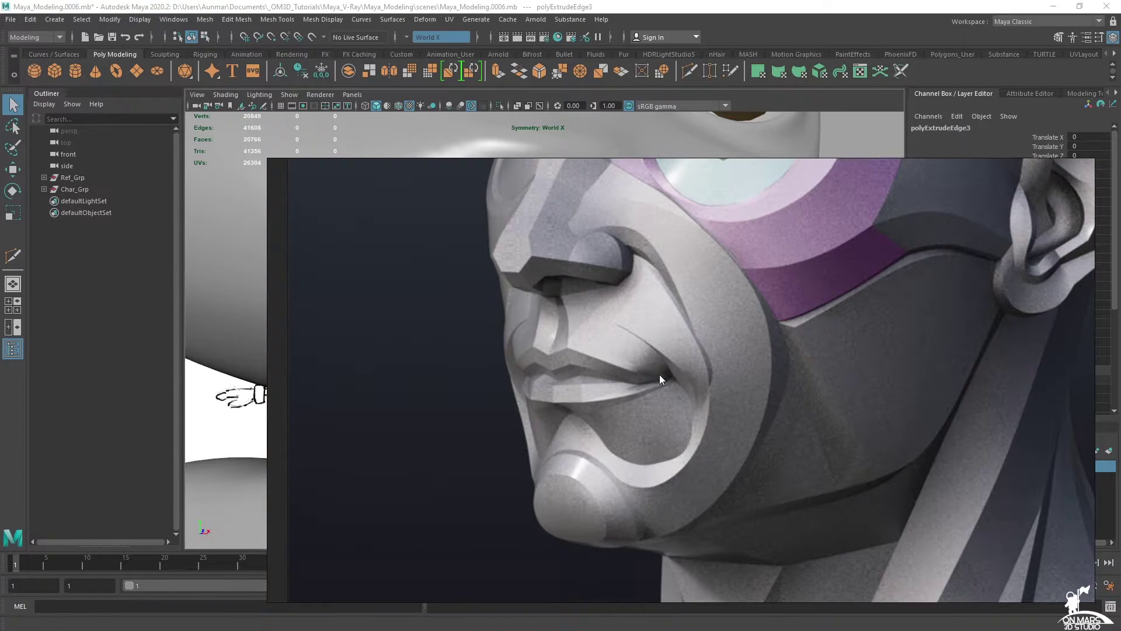
pyautogui.click(797, 27)
pyautogui.keyDown('alt'); pyautogui.moveTo(689, 350); pyautogui.dragTo(614, 315); pyautogui.keyUp('alt')
pyautogui.click(619, 315)
pyautogui.press('1')
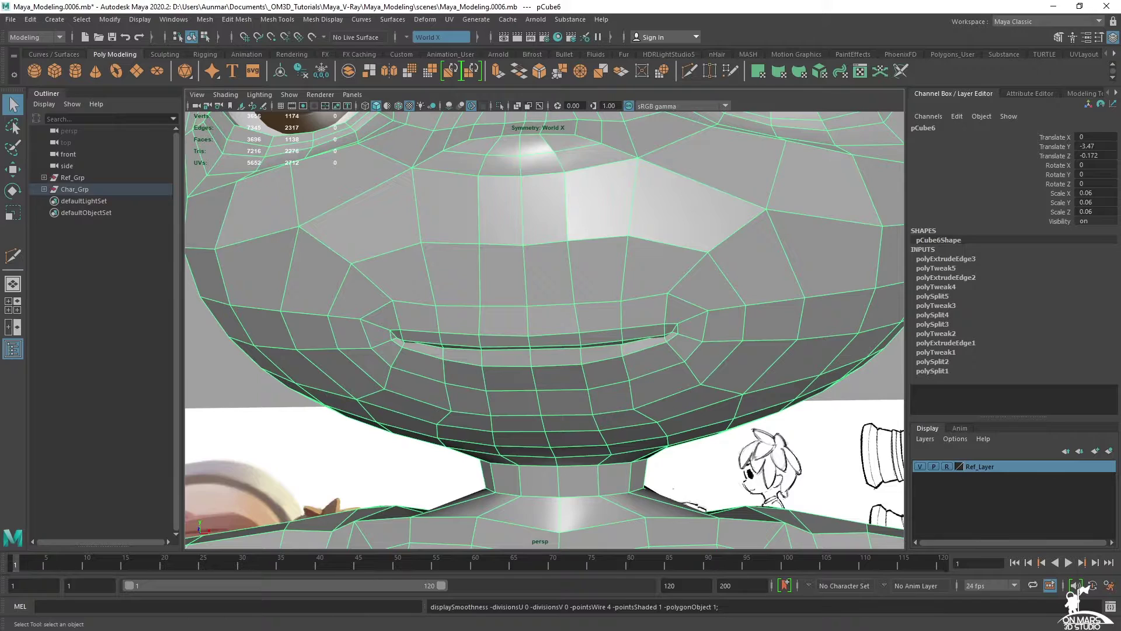
# - Examine the lip planes and mouth corners on the anatomy reference heads
pyautogui.hotkey('alt', 'Tab')
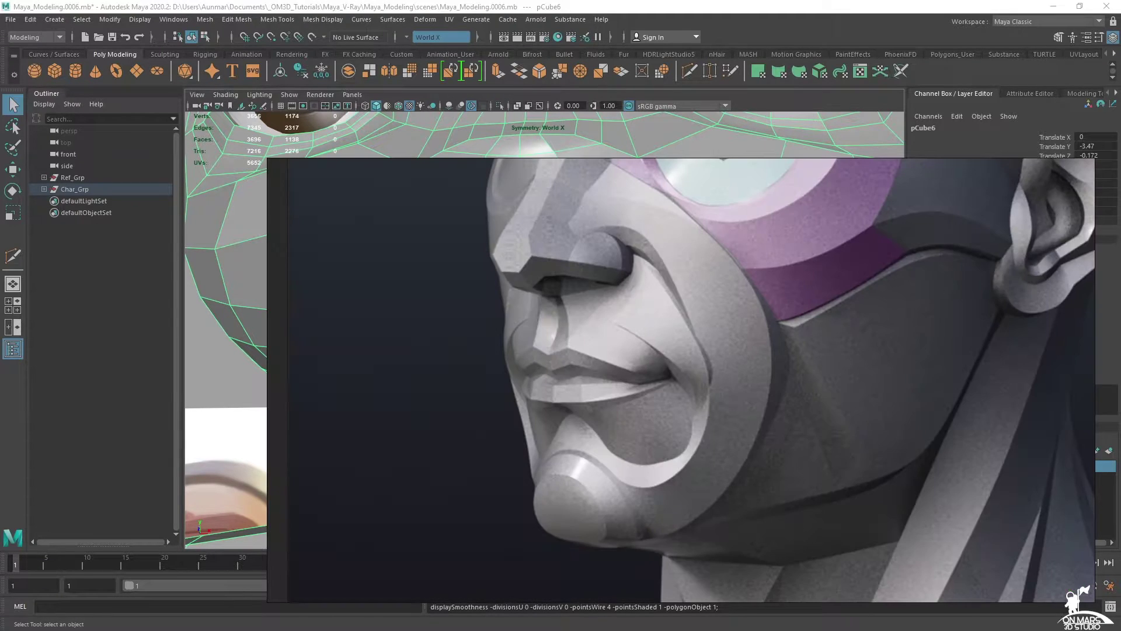
pyautogui.scroll(2, 661, 414)
pyautogui.moveTo(492, 348); pyautogui.dragTo(578, 365, button='middle')
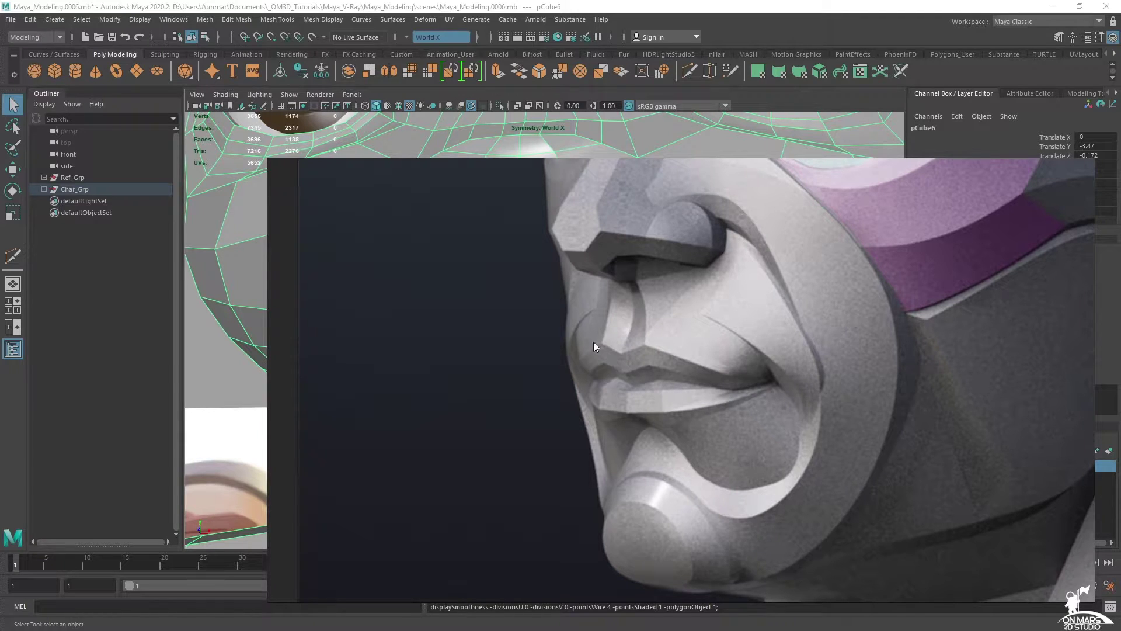
pyautogui.moveTo(508, 351); pyautogui.dragTo(798, 365, button='middle')
pyautogui.scroll(-5, 798, 365)
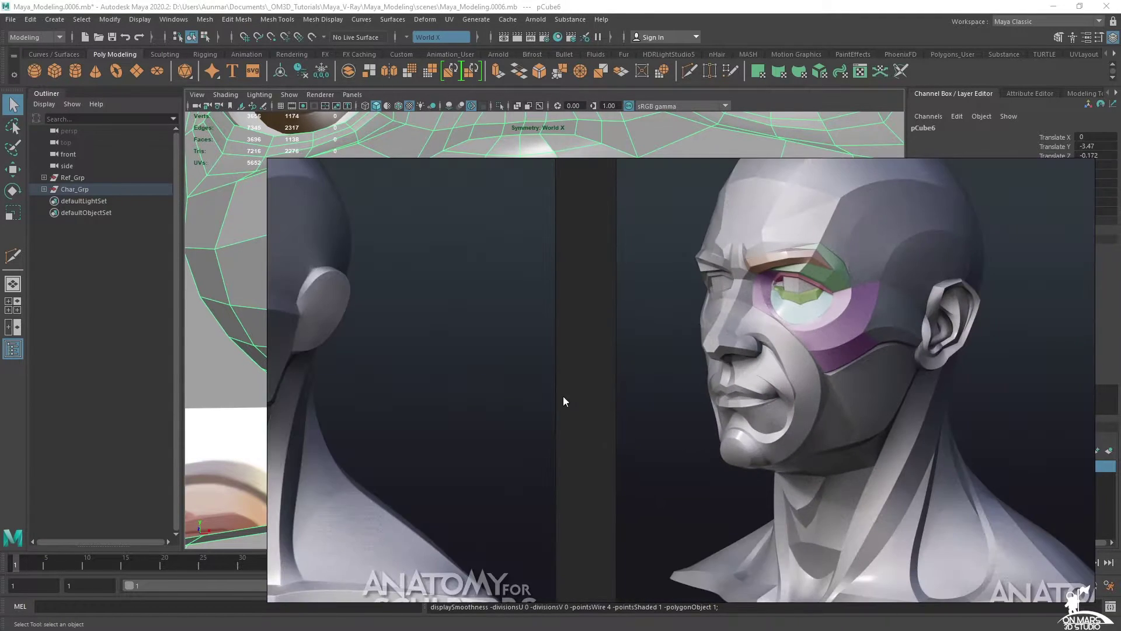
pyautogui.moveTo(598, 399); pyautogui.dragTo(923, 392, button='middle')
pyautogui.scroll(1, 923, 392)
pyautogui.moveTo(362, 387); pyautogui.dragTo(603, 391, button='middle')
pyautogui.scroll(1, 603, 392)
pyautogui.scroll(1, 603, 392)
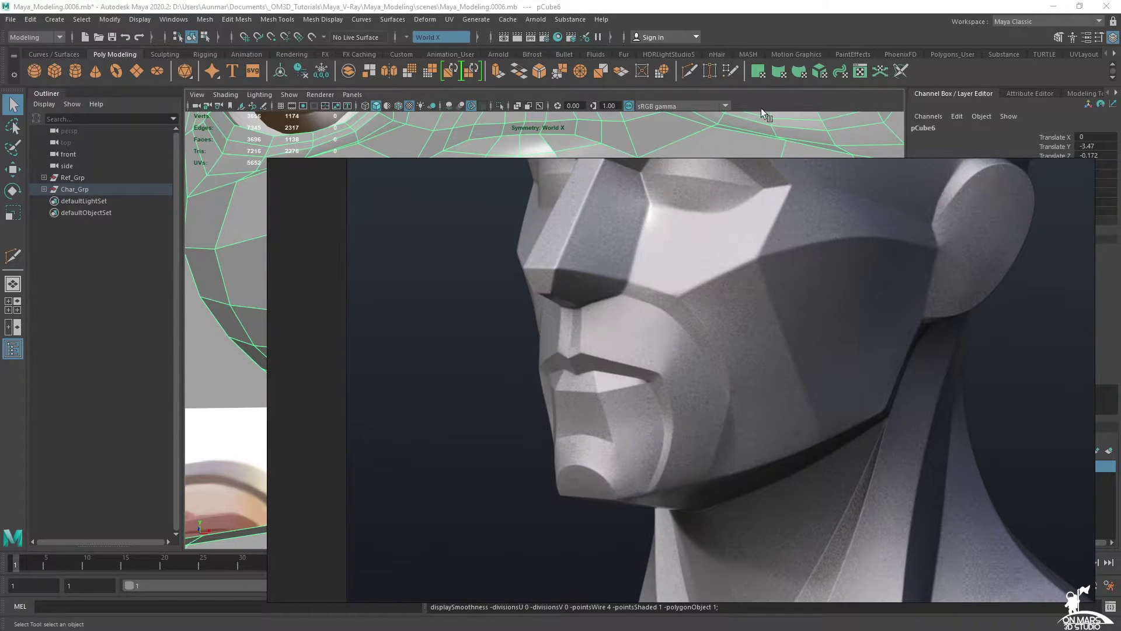
pyautogui.click(835, 33)
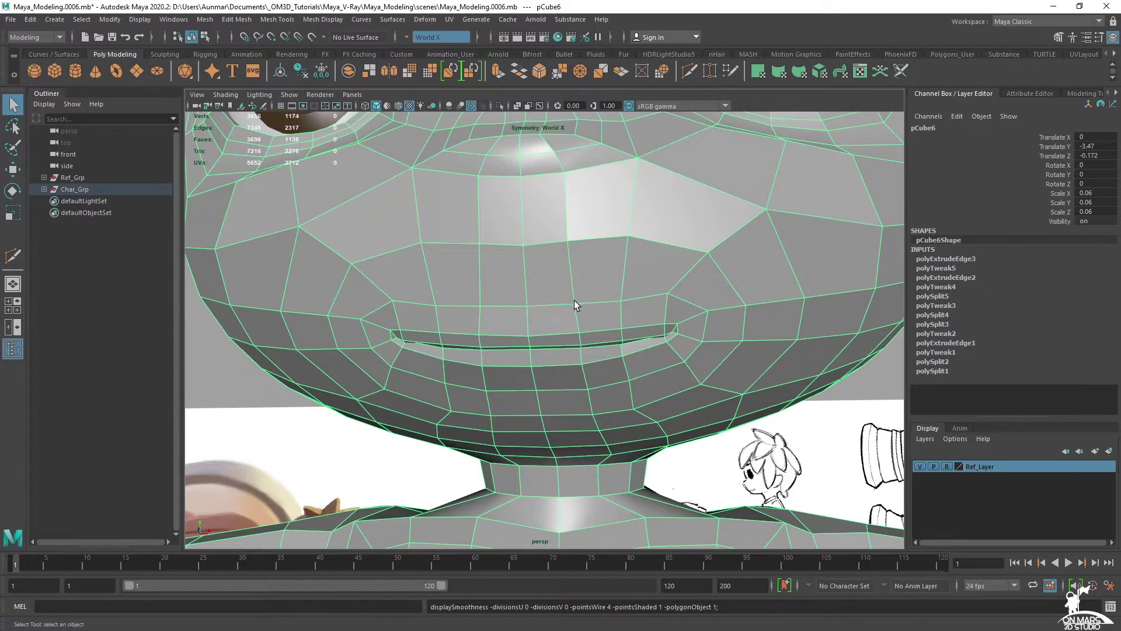
pyautogui.hotkey('alt', 'Tab')
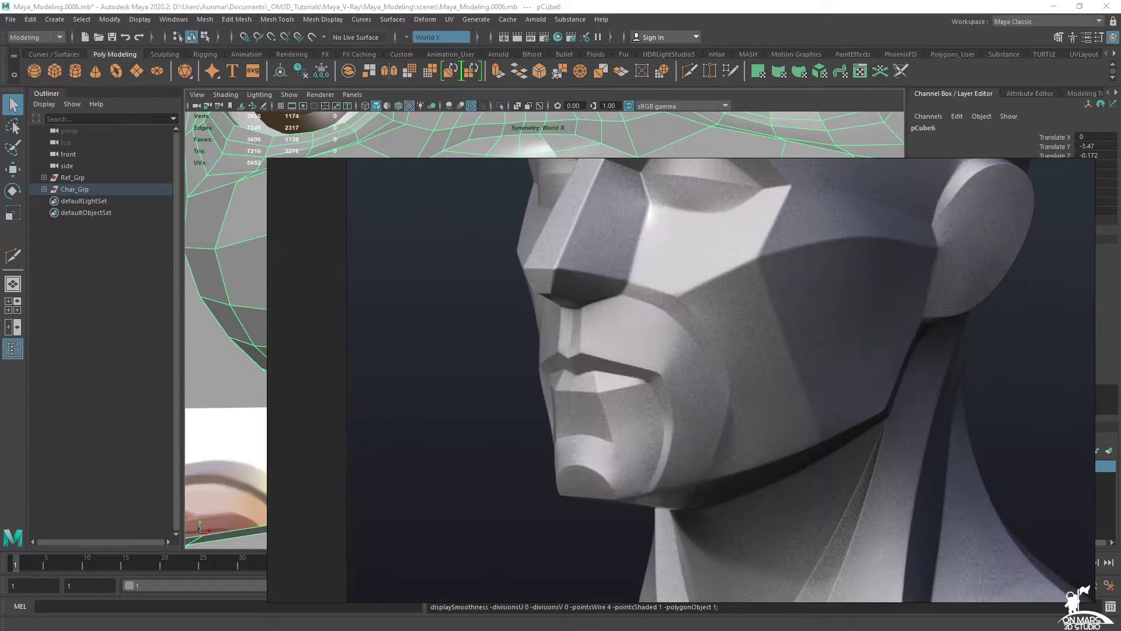
pyautogui.hotkey('alt', 'Tab')
# - Raise the upper-lip edge vertices on both sides of the mouth's centre line to curve the lip
pyautogui.moveTo(563, 299); pyautogui.dragTo(493, 276, button='right')
pyautogui.click(521, 331)
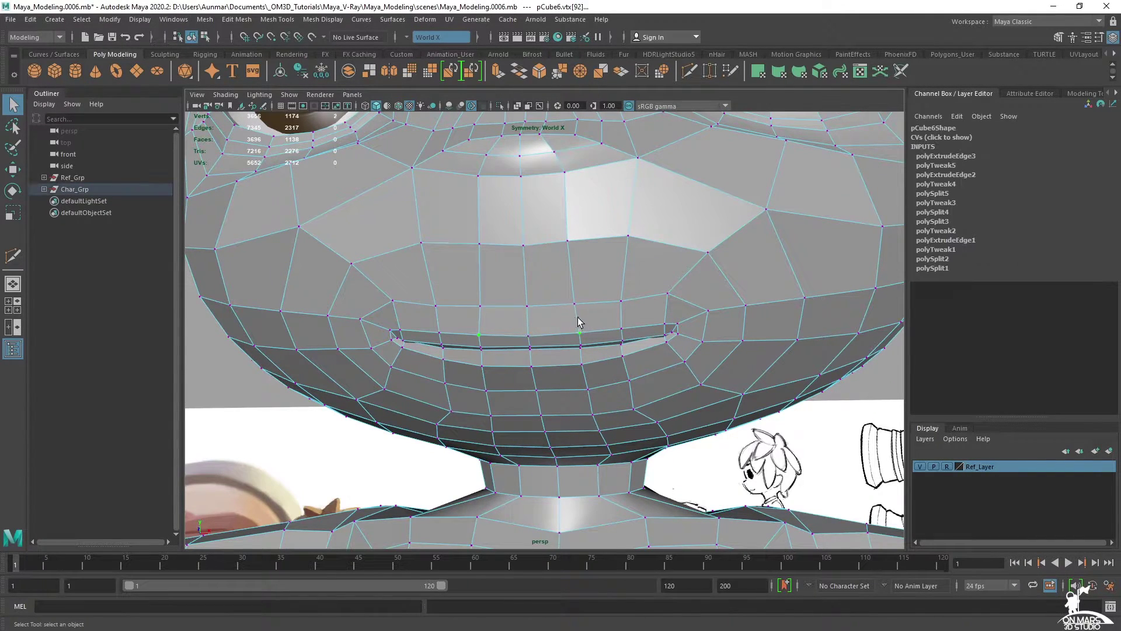
pyautogui.press('w')
pyautogui.moveTo(578, 296); pyautogui.dragTo(577, 291)
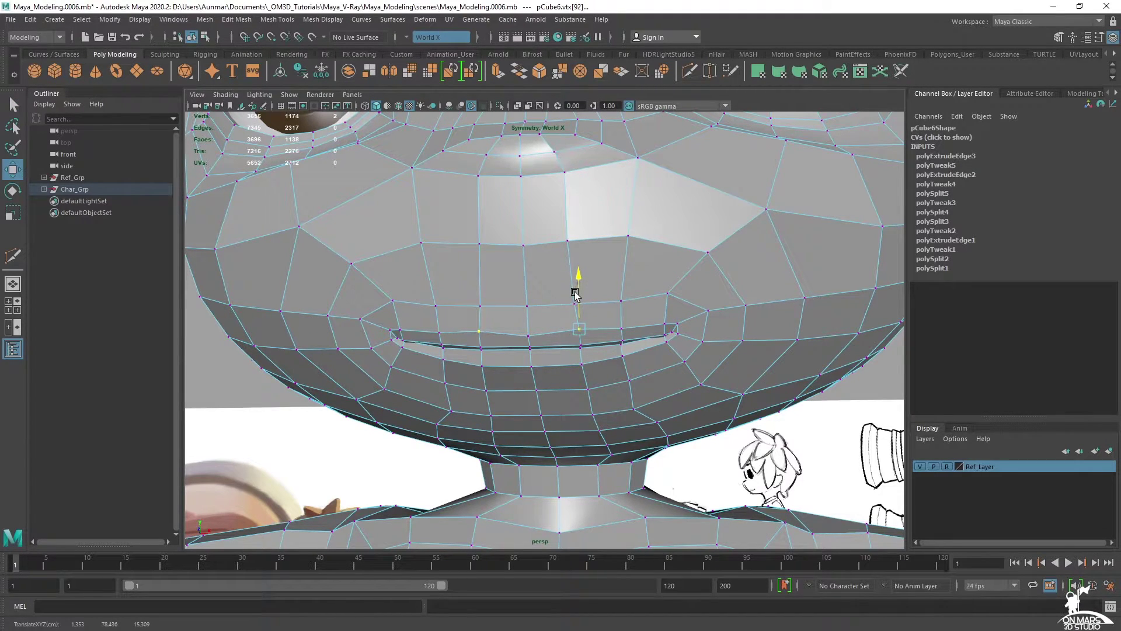
pyautogui.press('q')
pyautogui.click(620, 327)
pyautogui.press('w')
pyautogui.moveTo(622, 304); pyautogui.dragTo(622, 300)
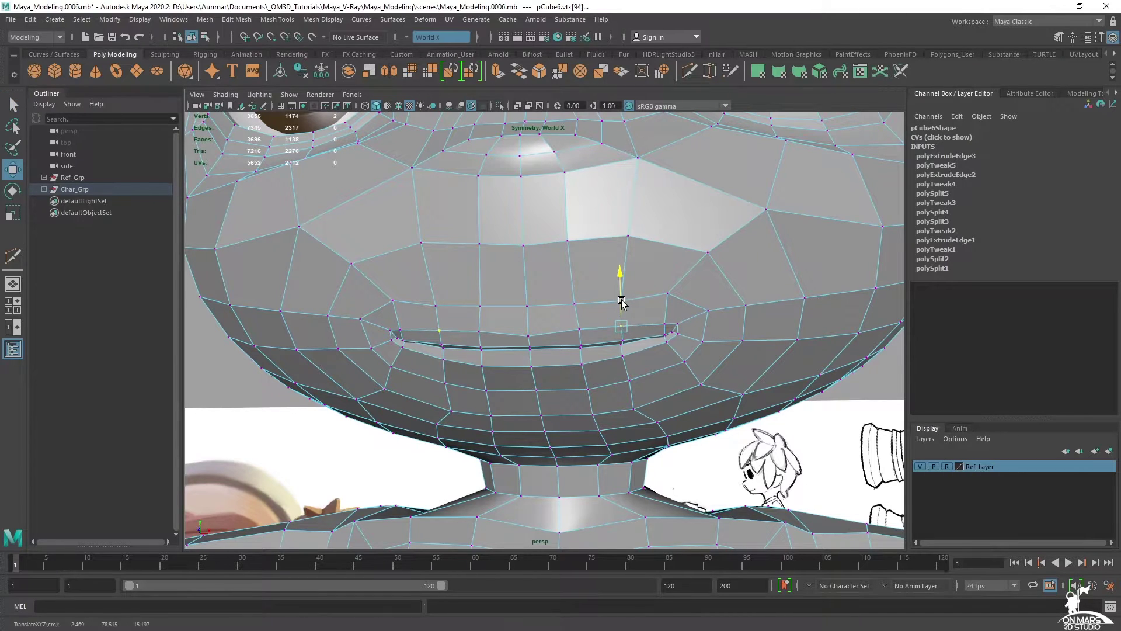
# - Adjust the outer lower-lip edge vertices and check the lip shape from the front and below
pyautogui.keyDown('alt'); pyautogui.moveTo(586, 365); pyautogui.dragTo(612, 327); pyautogui.keyUp('alt')
pyautogui.click(616, 365)
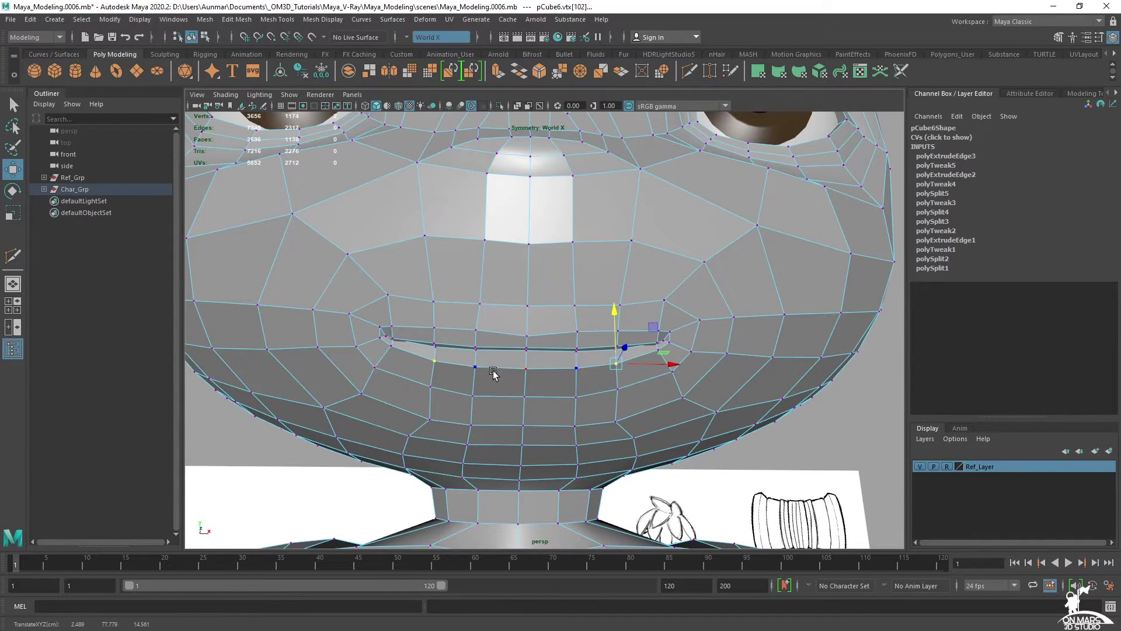
pyautogui.keyDown('alt'); pyautogui.moveTo(523, 371); pyautogui.dragTo(647, 359); pyautogui.keyUp('alt')
pyautogui.keyDown('alt'); pyautogui.moveTo(540, 337); pyautogui.dragTo(598, 336); pyautogui.keyUp('alt')
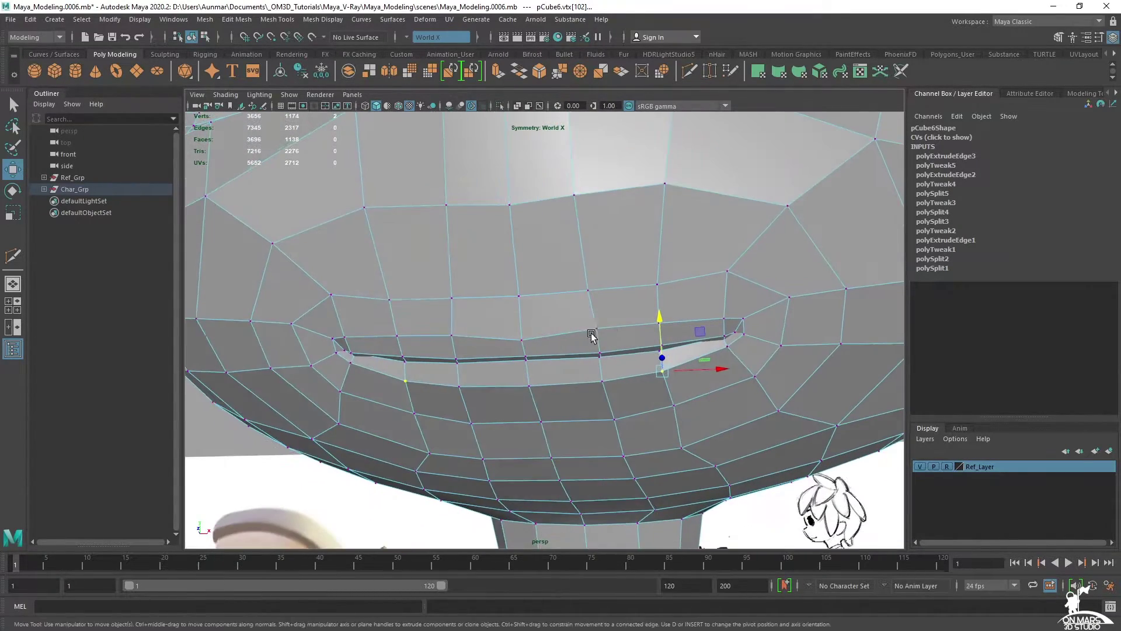
# - Insert an edge loop around the lips with the Multi-Cut tool, and preview the head smoothed in object mode
pyautogui.scroll(3, 734, 325)
pyautogui.keyDown('shift'); pyautogui.moveTo(635, 273); pyautogui.dragTo(554, 272, button='right'); pyautogui.keyUp('shift')
pyautogui.keyDown('alt'); pyautogui.moveTo(696, 341); pyautogui.dragTo(610, 332); pyautogui.keyUp('alt')
pyautogui.scroll(1, 609, 332)
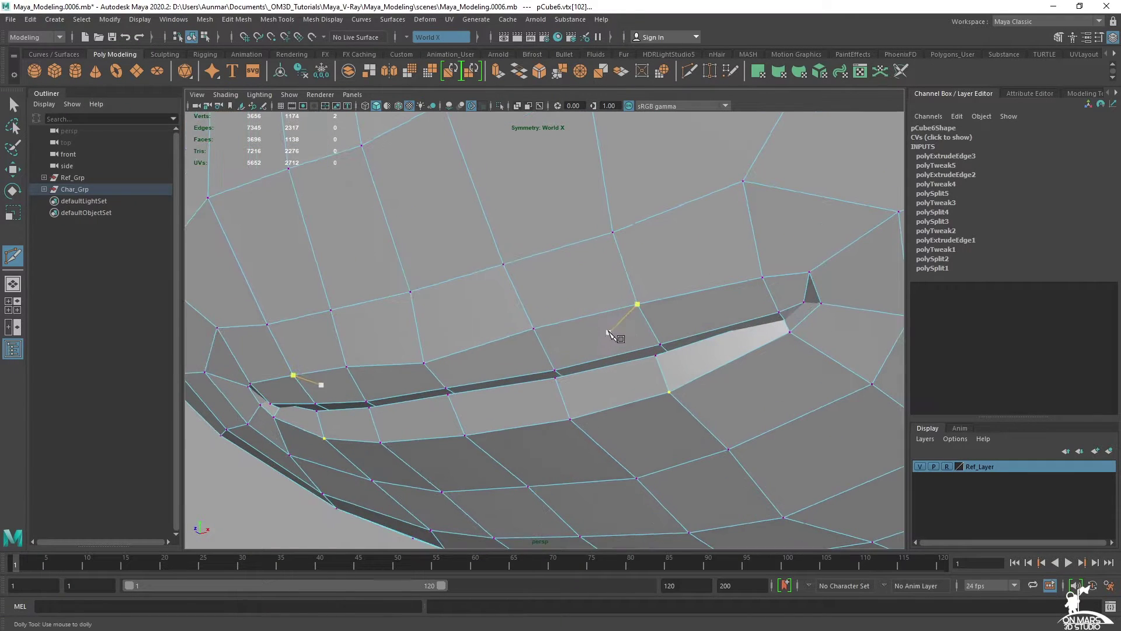
pyautogui.keyDown('ctrl'); pyautogui.click(515, 317); pyautogui.keyUp('ctrl')
pyautogui.press('q')
pyautogui.press('3')
pyautogui.press('F8')
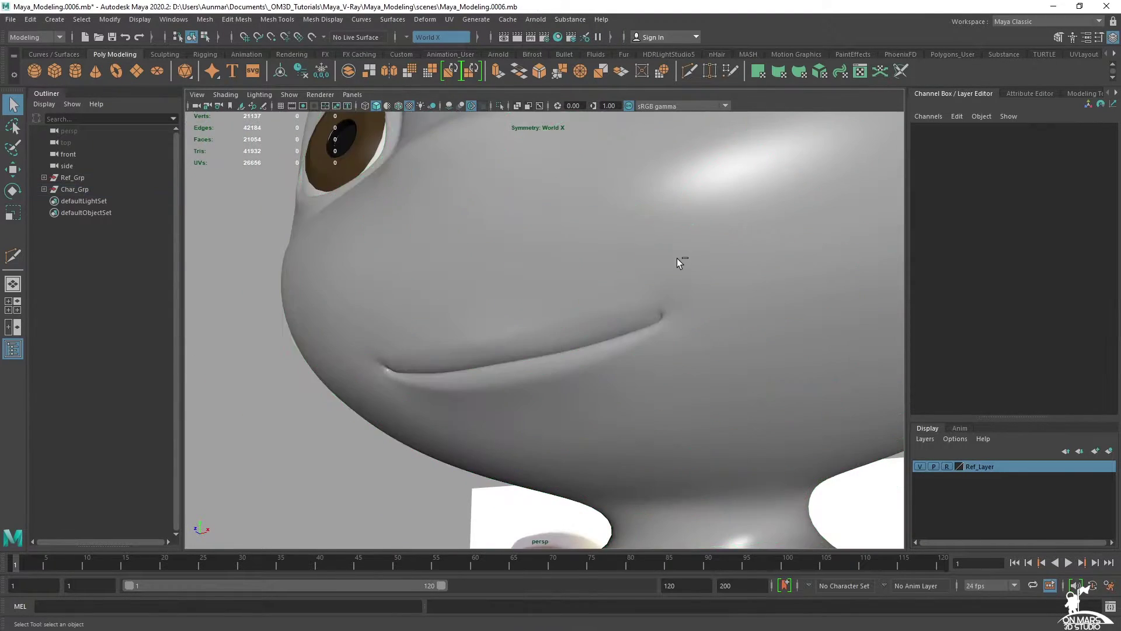
# - Return the head to unsmoothed vertex editing and nudge the vertices above the upper lip, seen from below
pyautogui.scroll(-4, 677, 258)
pyautogui.keyDown('alt'); pyautogui.moveTo(543, 310); pyautogui.dragTo(570, 268); pyautogui.keyUp('alt')
pyautogui.scroll(-2, 696, 337)
pyautogui.scroll(4, 484, 353)
pyautogui.scroll(3, 493, 321)
pyautogui.click(505, 316)
pyautogui.press('1')
pyautogui.moveTo(561, 273); pyautogui.dragTo(493, 285, button='right')
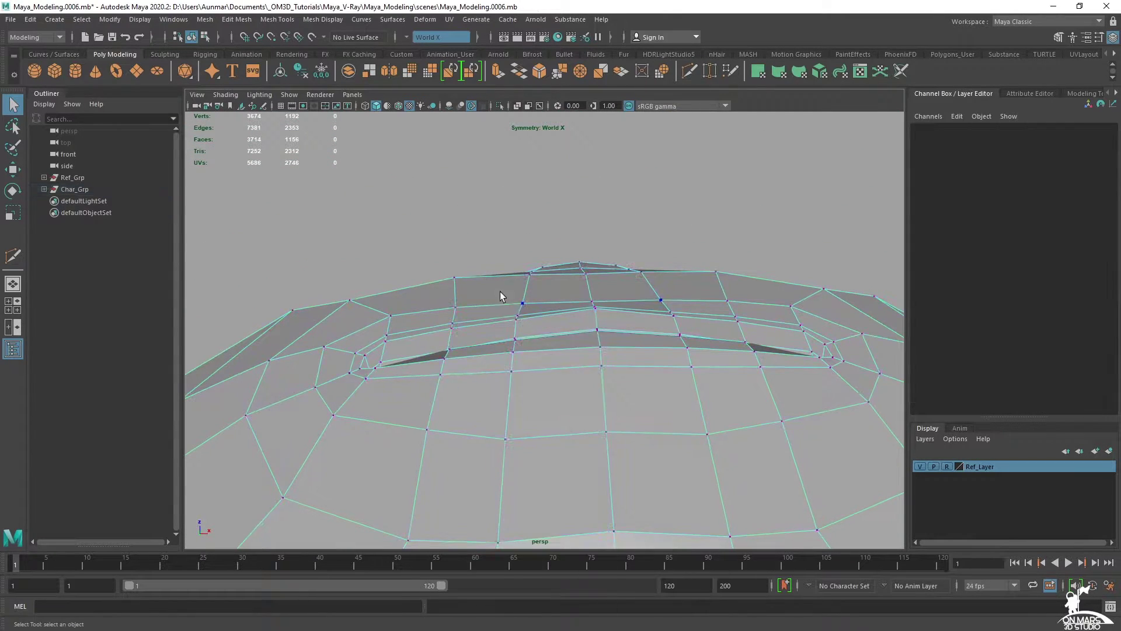
pyautogui.click(524, 315)
pyautogui.keyDown('shift'); pyautogui.click(518, 320); pyautogui.keyUp('shift')
pyautogui.press('w')
pyautogui.scroll(3, 562, 314)
pyautogui.moveTo(503, 269); pyautogui.dragTo(503, 266)
# - Adjust the outer upper-lip vertices on both sides to even out the curve of the lip
pyautogui.click(417, 312)
pyautogui.click(406, 330)
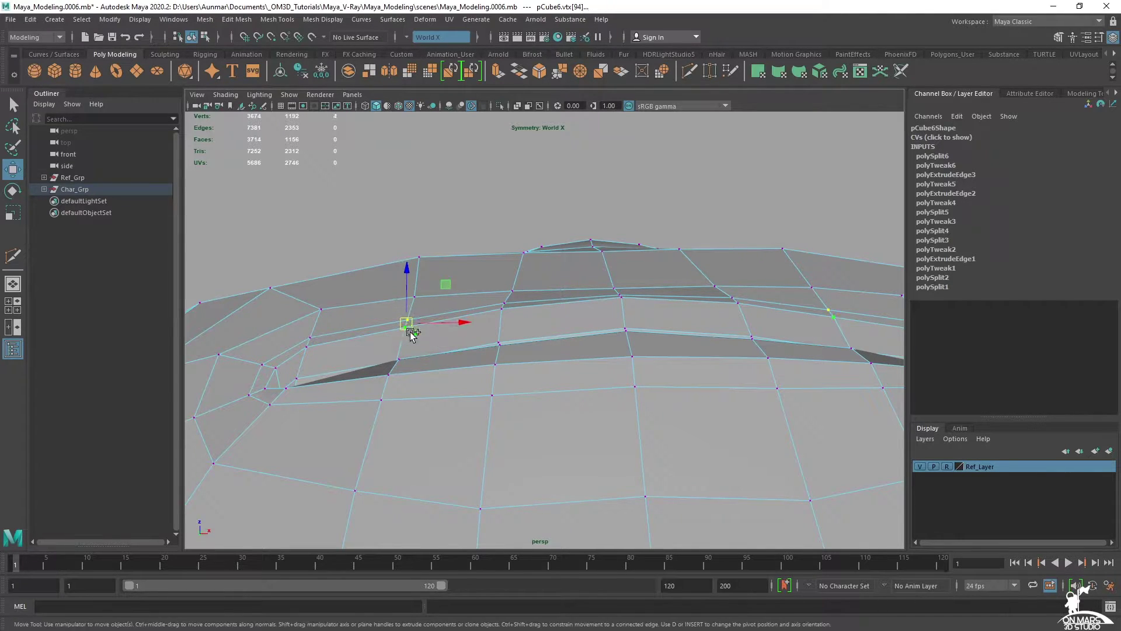
pyautogui.moveTo(411, 293); pyautogui.dragTo(409, 286)
pyautogui.keyDown('alt'); pyautogui.moveTo(707, 324); pyautogui.dragTo(596, 298, button='right'); pyautogui.keyUp('alt')
pyautogui.keyDown('alt'); pyautogui.moveTo(596, 298); pyautogui.dragTo(540, 419); pyautogui.keyUp('alt')
pyautogui.keyDown('alt'); pyautogui.moveTo(540, 419); pyautogui.dragTo(601, 297, button='middle'); pyautogui.keyUp('alt')
pyautogui.click(567, 334)
pyautogui.moveTo(568, 336); pyautogui.dragTo(566, 344)
# - Shift the vertices around the lips in the side view to smooth the mouth's profile
pyautogui.keyDown('alt'); pyautogui.moveTo(662, 351); pyautogui.dragTo(608, 330, button='right'); pyautogui.keyUp('alt')
pyautogui.keyDown('alt'); pyautogui.moveTo(608, 330); pyautogui.dragTo(553, 337); pyautogui.keyUp('alt')
pyautogui.keyDown('alt'); pyautogui.moveTo(553, 337); pyautogui.dragTo(664, 348, button='middle'); pyautogui.keyUp('alt')
pyautogui.keyDown('alt'); pyautogui.moveTo(664, 348); pyautogui.dragTo(689, 352, button='right'); pyautogui.keyUp('alt')
pyautogui.press('space')
pyautogui.press('space')
pyautogui.keyDown('alt'); pyautogui.moveTo(524, 311); pyautogui.dragTo(709, 454, button='middle'); pyautogui.keyUp('alt')
pyautogui.keyDown('alt'); pyautogui.moveTo(708, 453); pyautogui.dragTo(641, 369, button='right'); pyautogui.keyUp('alt')
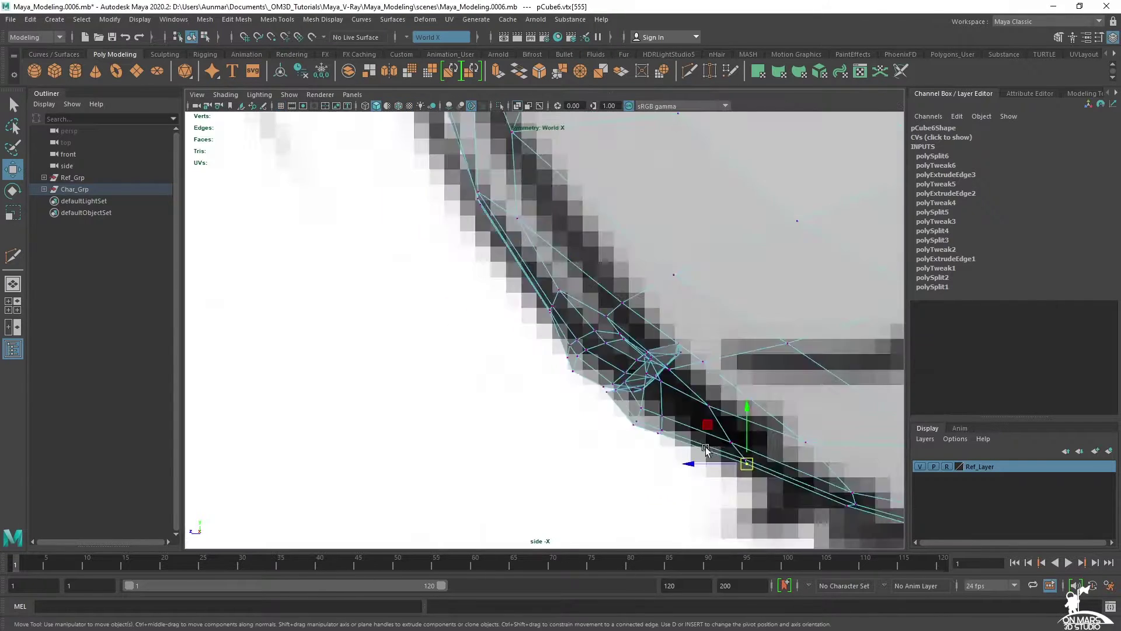
pyautogui.scroll(7, 599, 301)
pyautogui.click(565, 277)
pyautogui.moveTo(565, 278)
pyautogui.mouseDown()
pyautogui.moveTo(589, 302)
pyautogui.moveTo(577, 291)
pyautogui.mouseUp()
pyautogui.keyDown('alt'); pyautogui.moveTo(648, 318); pyautogui.dragTo(652, 341, button='middle'); pyautogui.keyUp('alt')
pyautogui.scroll(1, 652, 341)
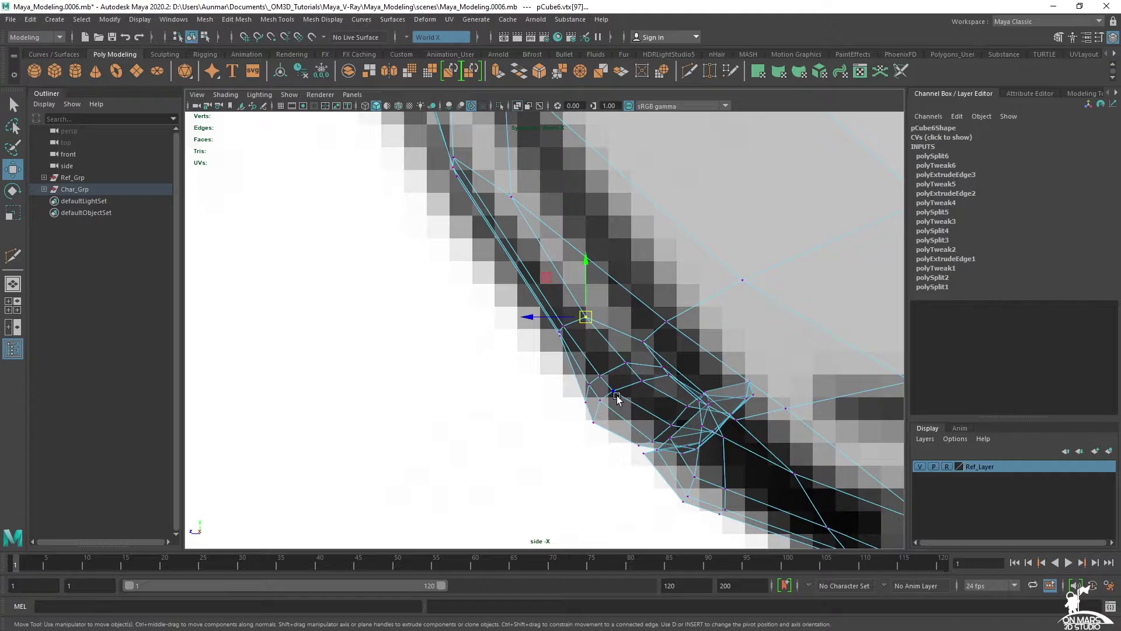
pyautogui.moveTo(582, 339); pyautogui.dragTo(597, 342)
# - Nudge the upper-lip edge vertices in the side view to refine the lip's depth
pyautogui.keyDown('alt'); pyautogui.moveTo(609, 351); pyautogui.dragTo(539, 245, button='right'); pyautogui.keyUp('alt')
pyautogui.scroll(6, 576, 303)
pyautogui.click(633, 323)
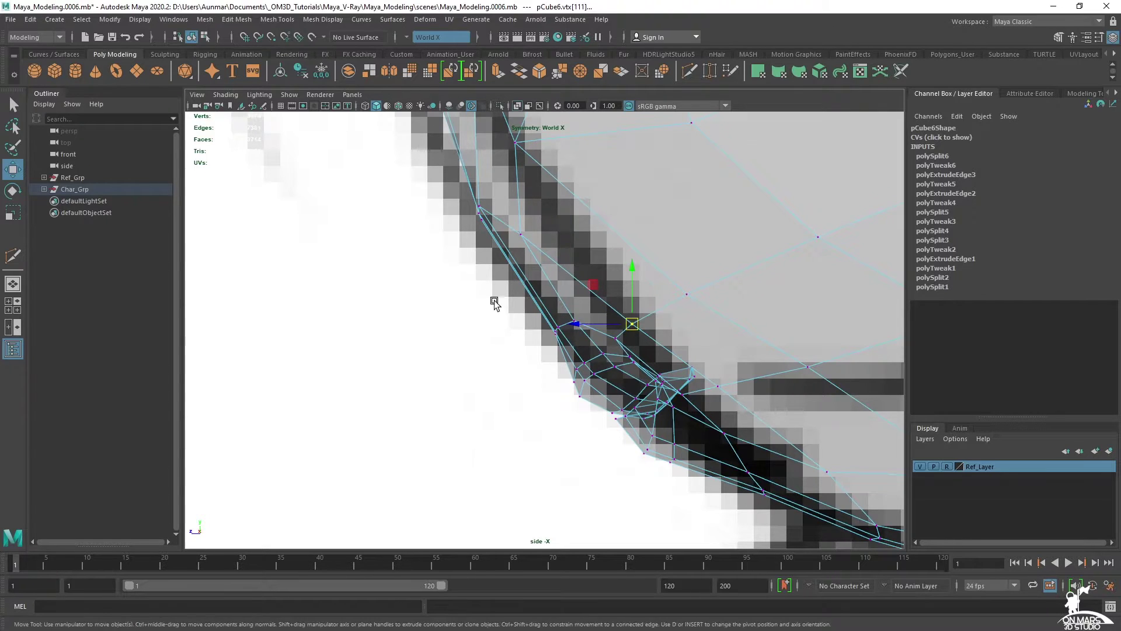
pyautogui.moveTo(589, 345); pyautogui.dragTo(587, 344)
pyautogui.moveTo(518, 333); pyautogui.dragTo(516, 325)
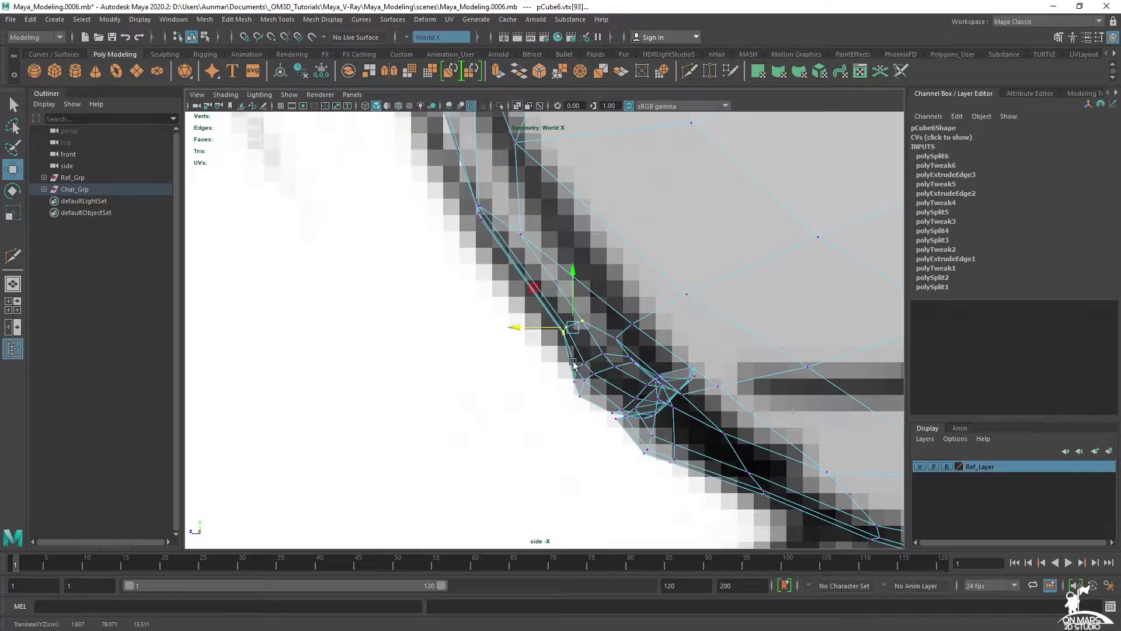
# - Slide the cheek vertices outside the mouth corners outward along their edges in the perspective view
pyautogui.press('space')
pyautogui.press('space')
pyautogui.keyDown('alt'); pyautogui.moveTo(609, 264); pyautogui.dragTo(614, 345); pyautogui.keyUp('alt')
pyautogui.keyDown('alt'); pyautogui.moveTo(662, 396); pyautogui.dragTo(700, 306); pyautogui.keyUp('alt')
pyautogui.click(596, 303)
pyautogui.click(597, 300)
pyautogui.click(637, 249)
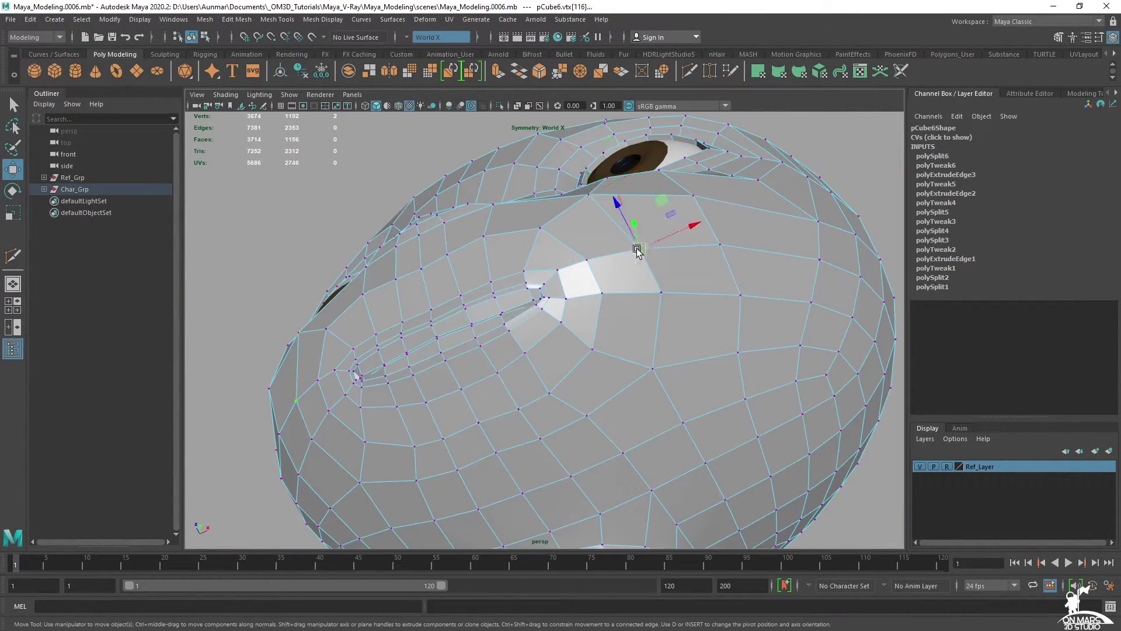
pyautogui.keyDown('shift'); pyautogui.click(663, 295); pyautogui.keyUp('shift')
pyautogui.keyDown('ctrl'); pyautogui.keyDown('shift'); pyautogui.moveTo(649, 268); pyautogui.dragTo(669, 270, button='middle'); pyautogui.keyUp('shift'); pyautogui.keyUp('ctrl')
pyautogui.click(654, 371)
pyautogui.keyDown('ctrl'); pyautogui.keyDown('shift'); pyautogui.moveTo(653, 380); pyautogui.dragTo(671, 386, button='middle'); pyautogui.keyUp('shift'); pyautogui.keyUp('ctrl')
# - Slide the vertices below the lower lip down towards the chin to space out the edge rows
pyautogui.click(584, 419)
pyautogui.keyDown('alt'); pyautogui.moveTo(584, 420); pyautogui.dragTo(654, 375); pyautogui.keyUp('alt')
pyautogui.keyDown('shift'); pyautogui.click(575, 388); pyautogui.keyUp('shift')
pyautogui.keyDown('ctrl'); pyautogui.keyDown('shift'); pyautogui.moveTo(577, 385); pyautogui.dragTo(608, 446, button='middle'); pyautogui.keyUp('shift'); pyautogui.keyUp('ctrl')
pyautogui.click(648, 412)
pyautogui.click(573, 412)
# - Examine the edge flow around the mouth and under the nose from the front and the side
pyautogui.scroll(-3, 635, 345)
pyautogui.keyDown('alt'); pyautogui.moveTo(636, 346); pyautogui.dragTo(618, 417); pyautogui.keyUp('alt')
pyautogui.scroll(3, 618, 417)
pyautogui.keyDown('alt'); pyautogui.moveTo(667, 306); pyautogui.dragTo(661, 304); pyautogui.keyUp('alt')
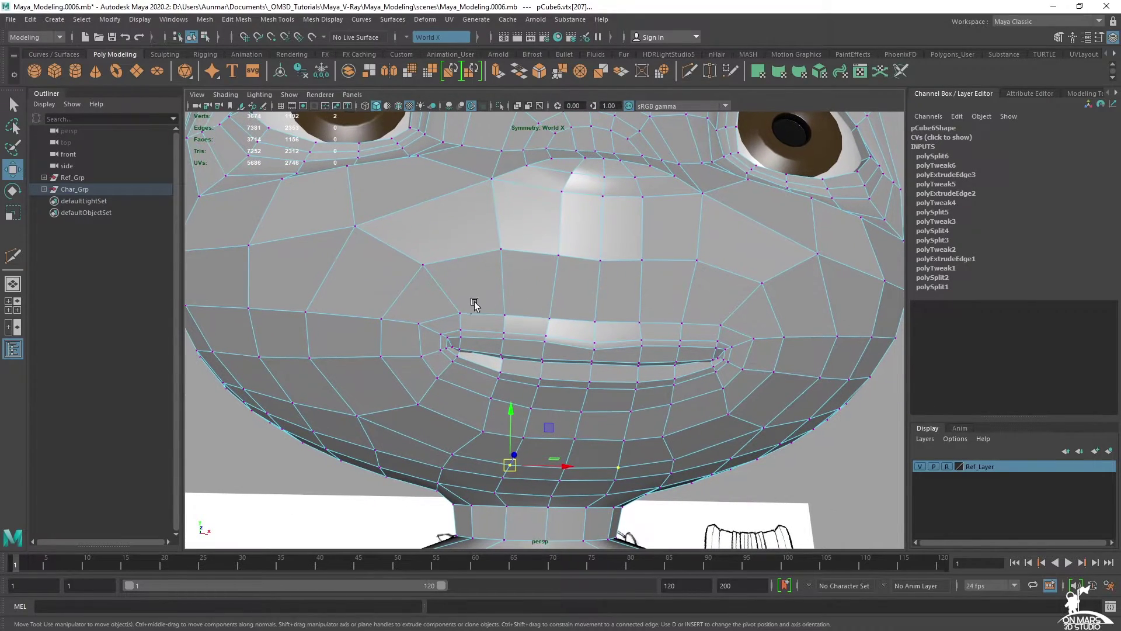
pyautogui.keyDown('alt'); pyautogui.moveTo(425, 329); pyautogui.dragTo(491, 280); pyautogui.keyUp('alt')
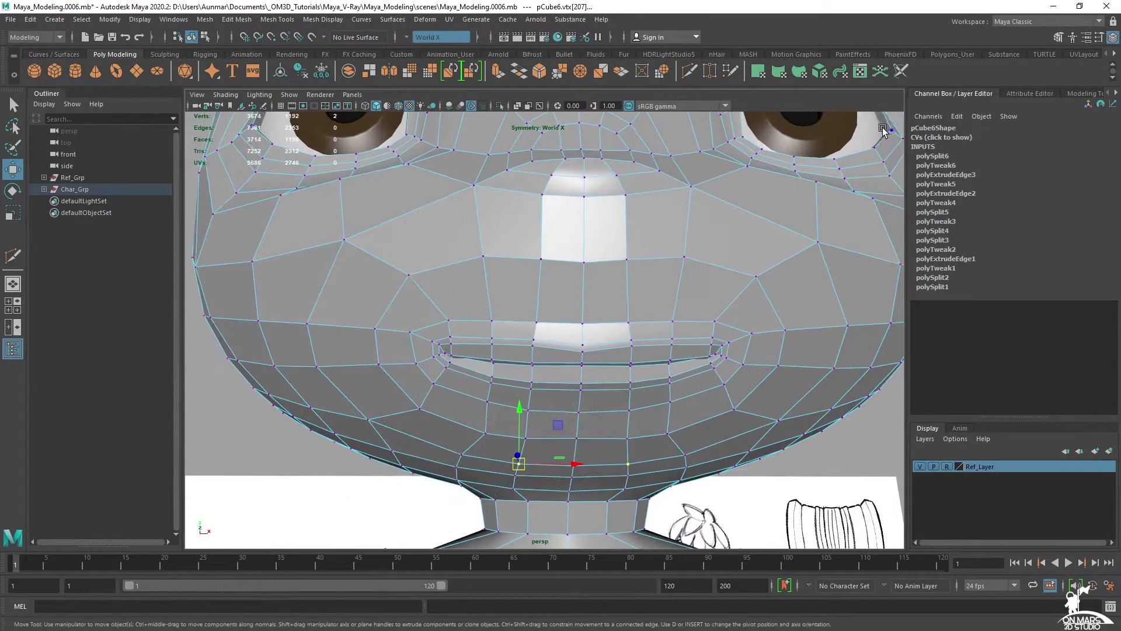
pyautogui.keyDown('alt'); pyautogui.moveTo(864, 344); pyautogui.dragTo(582, 233); pyautogui.keyUp('alt')
pyautogui.keyDown('alt'); pyautogui.moveTo(412, 298); pyautogui.dragTo(597, 310); pyautogui.keyUp('alt')
pyautogui.click(468, 284)
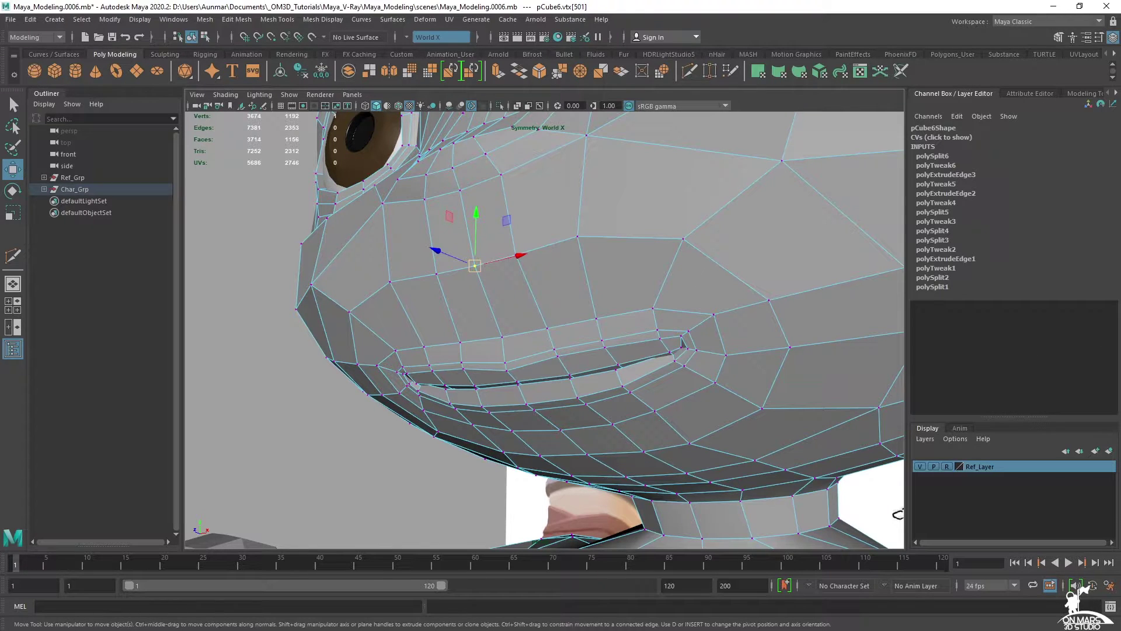
pyautogui.keyDown('alt'); pyautogui.moveTo(531, 442); pyautogui.dragTo(523, 380); pyautogui.keyUp('alt')
# - Insert an edge loop around the mouth, outside the lips, with the Insert Edge Loop tool
pyautogui.keyDown('shift'); pyautogui.rightClick(559, 234); pyautogui.keyUp('shift')
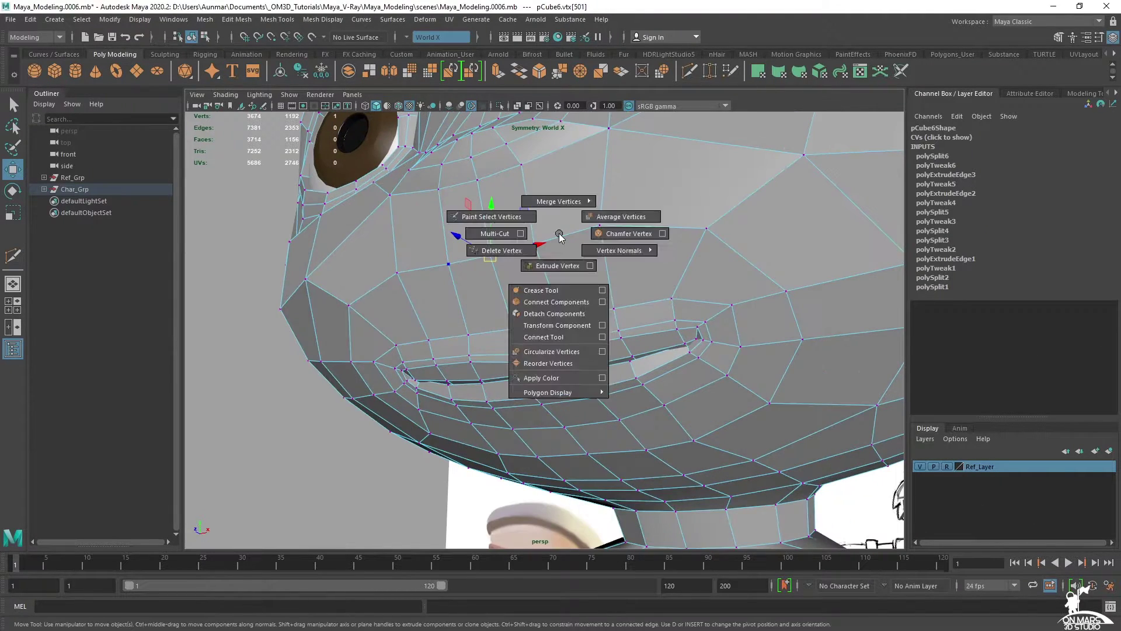
pyautogui.moveTo(560, 234); pyautogui.dragTo(555, 200, button='right')
pyautogui.keyDown('shift'); pyautogui.rightClick(564, 262); pyautogui.keyUp('shift')
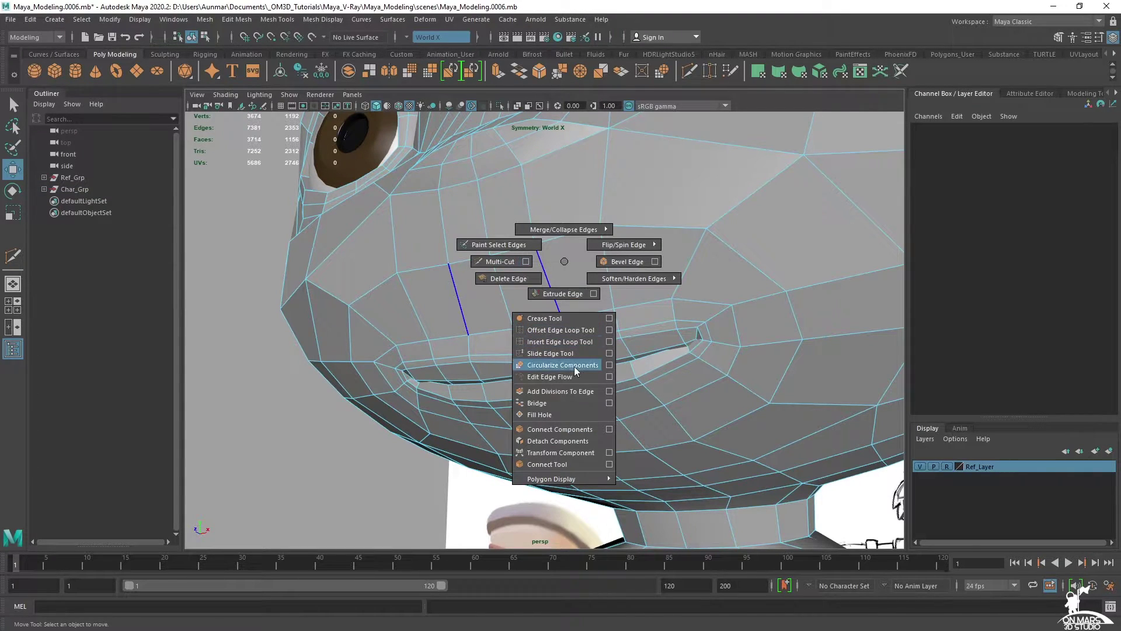
pyautogui.click(572, 343)
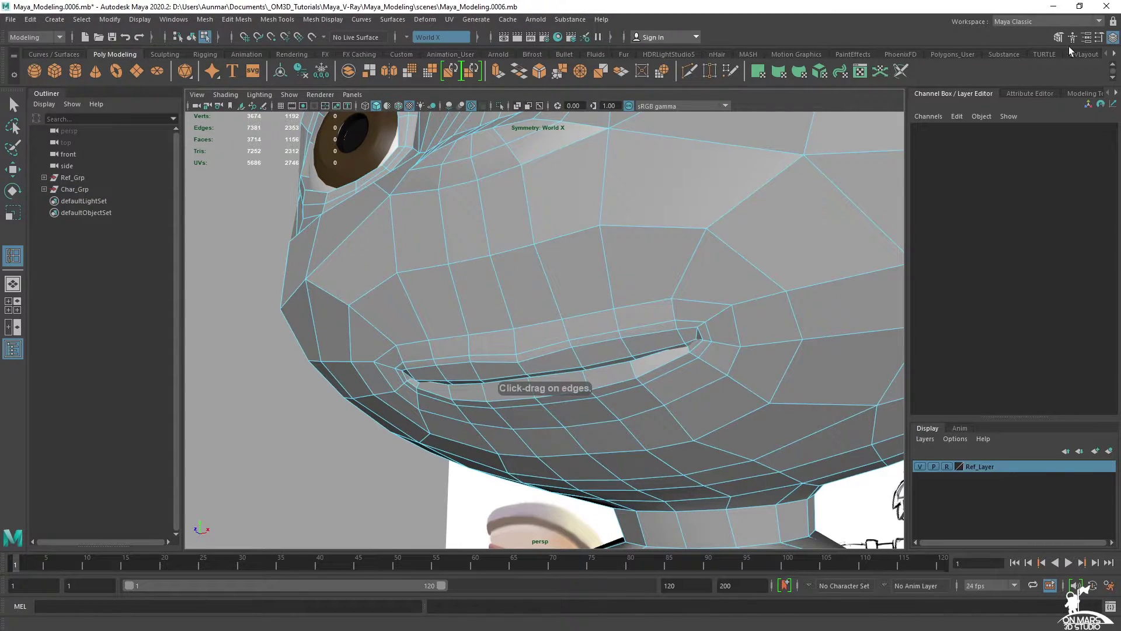
pyautogui.click(1098, 37)
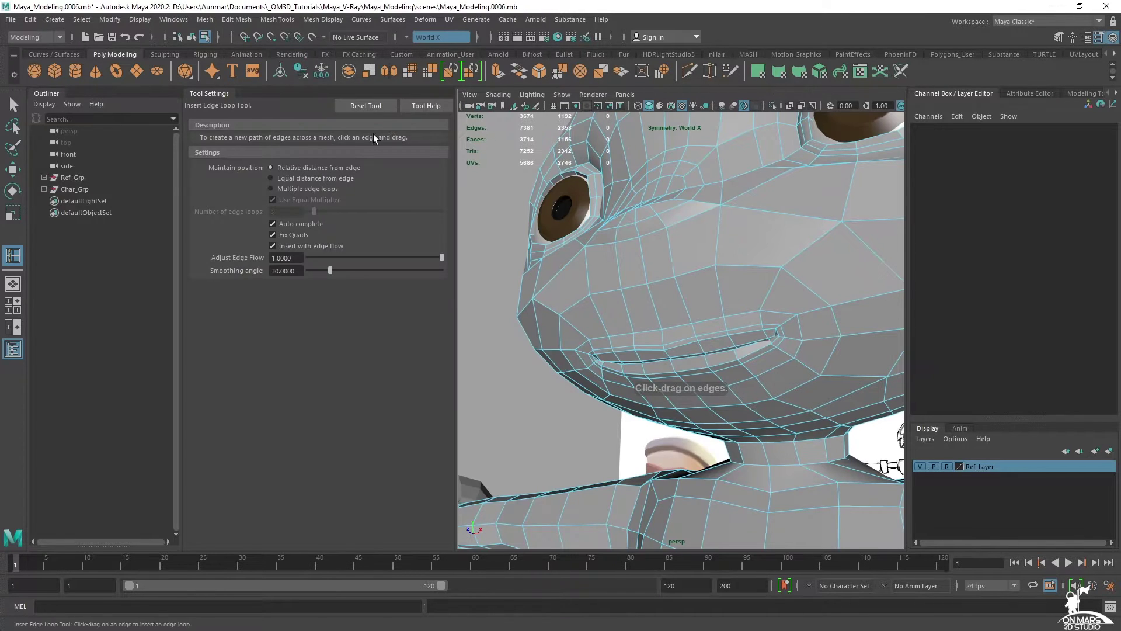
pyautogui.click(1098, 38)
pyautogui.scroll(2, 662, 268)
pyautogui.keyDown('alt'); pyautogui.moveTo(661, 269); pyautogui.dragTo(694, 254); pyautogui.keyUp('alt')
pyautogui.click(669, 234)
# - Preview the head smoothed in object mode and check the mouth from the side and front
pyautogui.press('q')
pyautogui.press('3')
pyautogui.moveTo(679, 202); pyautogui.dragTo(724, 182, button='right')
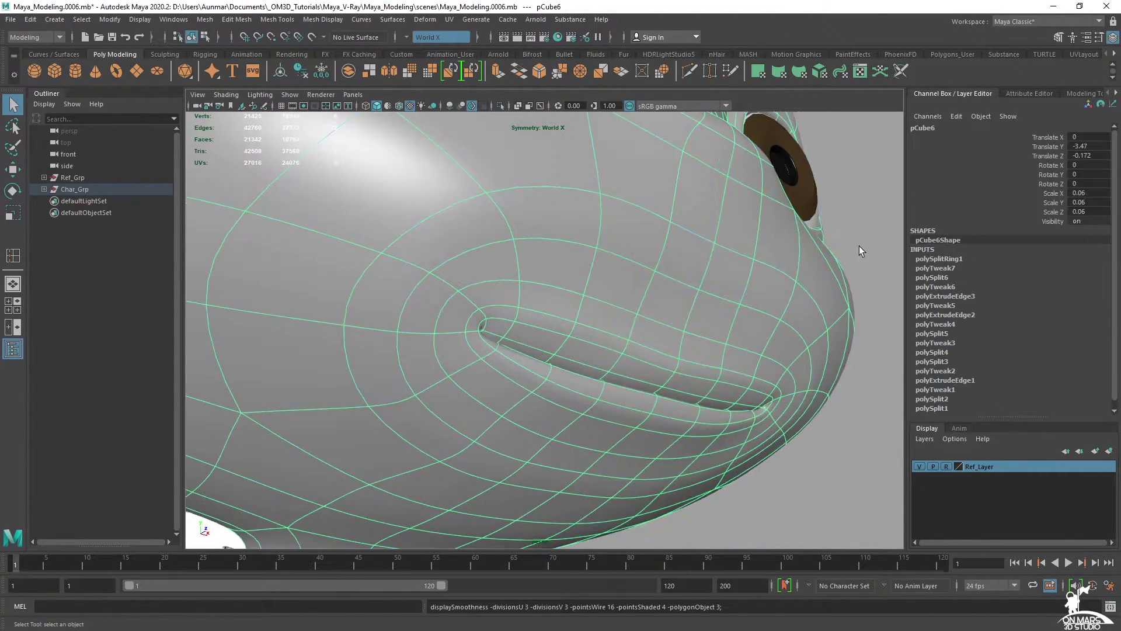
pyautogui.click(846, 242)
pyautogui.scroll(-4, 833, 251)
pyautogui.moveTo(835, 281)
pyautogui.keyDown('alt'); pyautogui.mouseDown()
pyautogui.moveTo(679, 340)
pyautogui.moveTo(643, 327)
pyautogui.moveTo(646, 292)
pyautogui.moveTo(576, 282)
pyautogui.moveTo(585, 245)
pyautogui.moveTo(643, 331)
pyautogui.moveTo(642, 348)
pyautogui.moveTo(600, 386)
pyautogui.mouseUp(); pyautogui.keyUp('alt')
pyautogui.keyDown('alt'); pyautogui.moveTo(601, 342); pyautogui.dragTo(632, 278); pyautogui.keyUp('alt')
# - Switch the head back to unsmoothed vertex editing and raise the central vertices between nose and upper lip
pyautogui.click(629, 313)
pyautogui.scroll(3, 629, 314)
pyautogui.press('1')
pyautogui.moveTo(632, 278); pyautogui.dragTo(561, 272, button='right')
pyautogui.press('w')
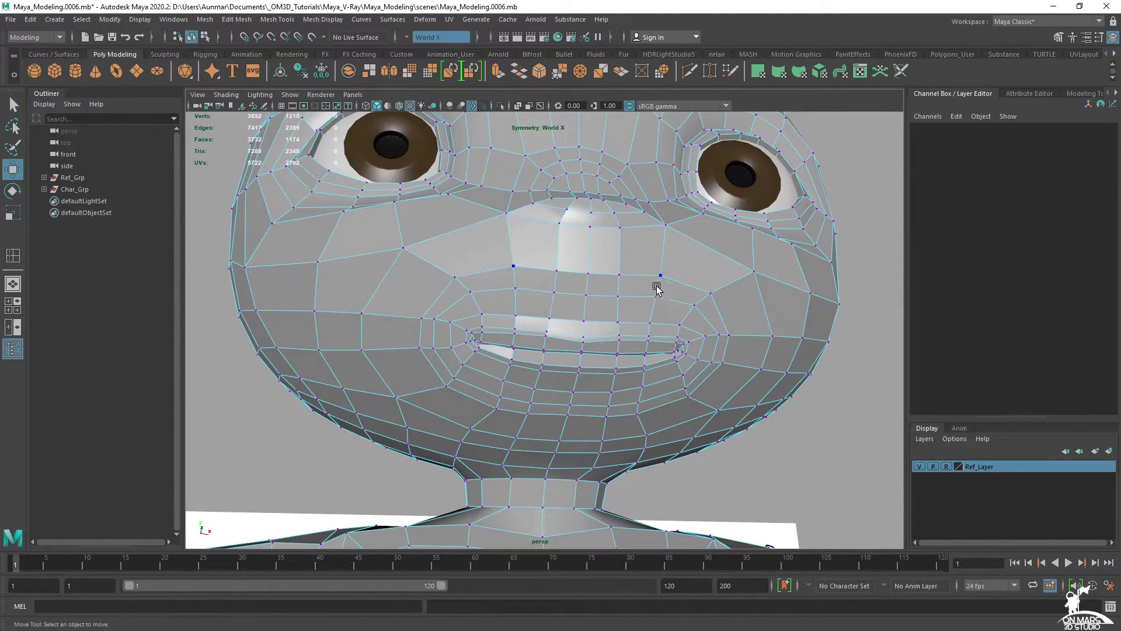
pyautogui.keyDown('alt'); pyautogui.moveTo(663, 284); pyautogui.dragTo(517, 319, button='middle'); pyautogui.keyUp('alt')
pyautogui.scroll(2, 515, 320)
pyautogui.click(462, 284)
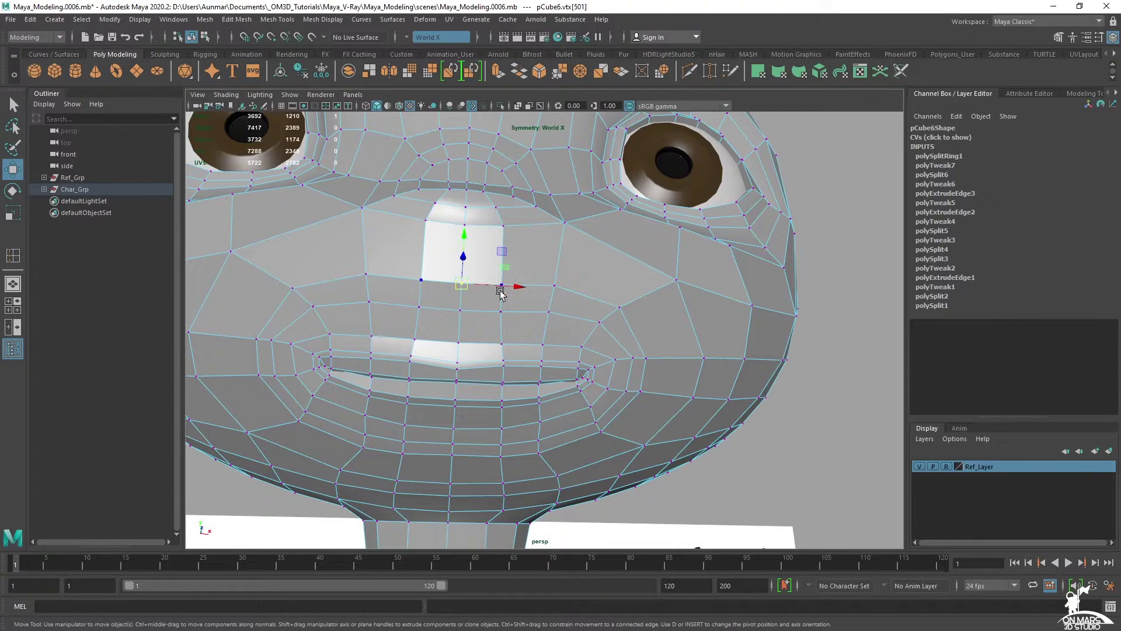
pyautogui.press('q')
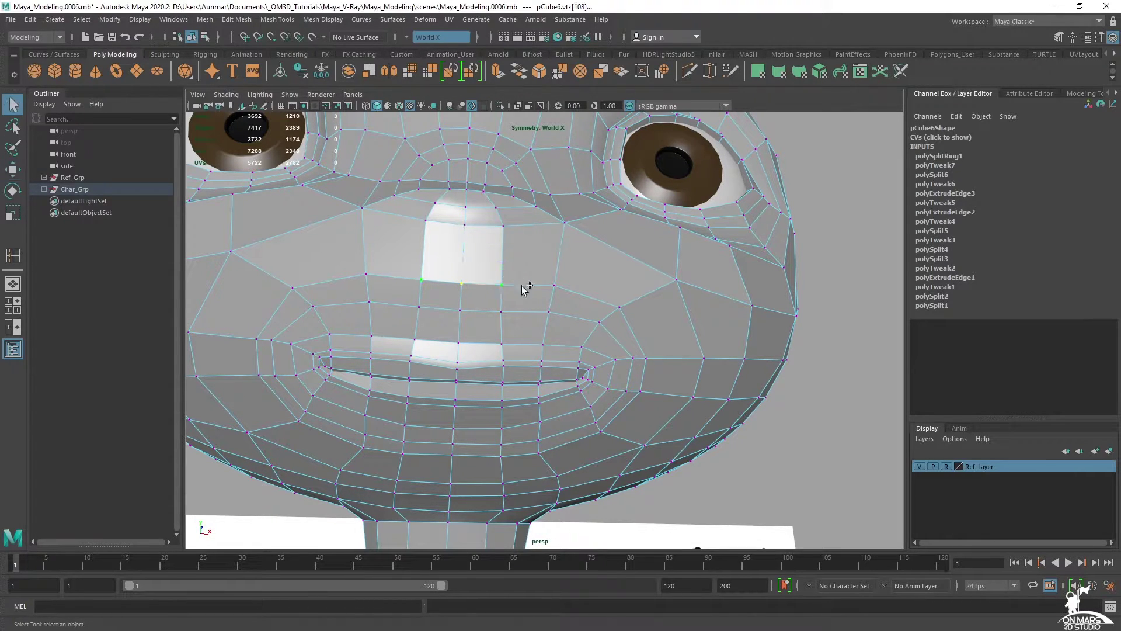
pyautogui.press('w')
pyautogui.moveTo(496, 283); pyautogui.dragTo(503, 267)
# - Slide the row of vertices below the lower lip down along the chin
pyautogui.click(634, 301)
pyautogui.click(647, 358)
pyautogui.keyDown('alt'); pyautogui.moveTo(663, 394); pyautogui.dragTo(651, 357); pyautogui.keyUp('alt')
pyautogui.keyDown('shift'); pyautogui.click(611, 423); pyautogui.keyUp('shift')
pyautogui.keyDown('shift'); pyautogui.click(644, 381); pyautogui.keyUp('shift')
pyautogui.keyDown('alt'); pyautogui.moveTo(649, 404); pyautogui.dragTo(600, 355); pyautogui.keyUp('alt')
pyautogui.scroll(2, 599, 355)
pyautogui.keyDown('ctrl'); pyautogui.keyDown('shift'); pyautogui.moveTo(560, 314); pyautogui.dragTo(563, 353); pyautogui.keyUp('shift'); pyautogui.keyUp('ctrl')
pyautogui.click(567, 348)
pyautogui.keyDown('shift'); pyautogui.click(518, 354); pyautogui.keyUp('shift')
pyautogui.keyDown('shift'); pyautogui.click(456, 349); pyautogui.keyUp('shift')
pyautogui.keyDown('ctrl'); pyautogui.keyDown('shift'); pyautogui.moveTo(501, 345); pyautogui.dragTo(496, 377); pyautogui.keyUp('shift'); pyautogui.keyUp('ctrl')
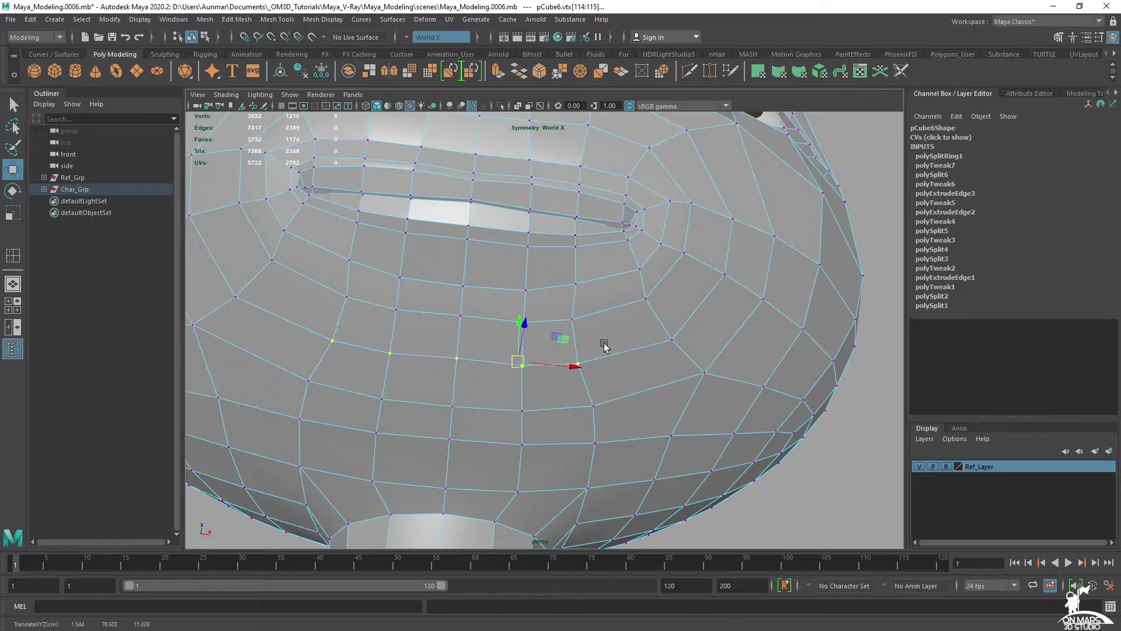
# - Slide the vertices of the loop around the mouth corners and lower lip to even its spacing
pyautogui.keyDown('alt'); pyautogui.moveTo(623, 356); pyautogui.dragTo(640, 414, button='middle'); pyautogui.keyUp('alt')
pyautogui.click(660, 356)
pyautogui.keyDown('alt'); pyautogui.moveTo(731, 368); pyautogui.dragTo(640, 374); pyautogui.keyUp('alt')
pyautogui.click(629, 265)
pyautogui.keyDown('ctrl'); pyautogui.keyDown('shift'); pyautogui.moveTo(629, 264); pyautogui.dragTo(634, 270); pyautogui.keyUp('shift'); pyautogui.keyUp('ctrl')
pyautogui.click(652, 302)
pyautogui.press('q')
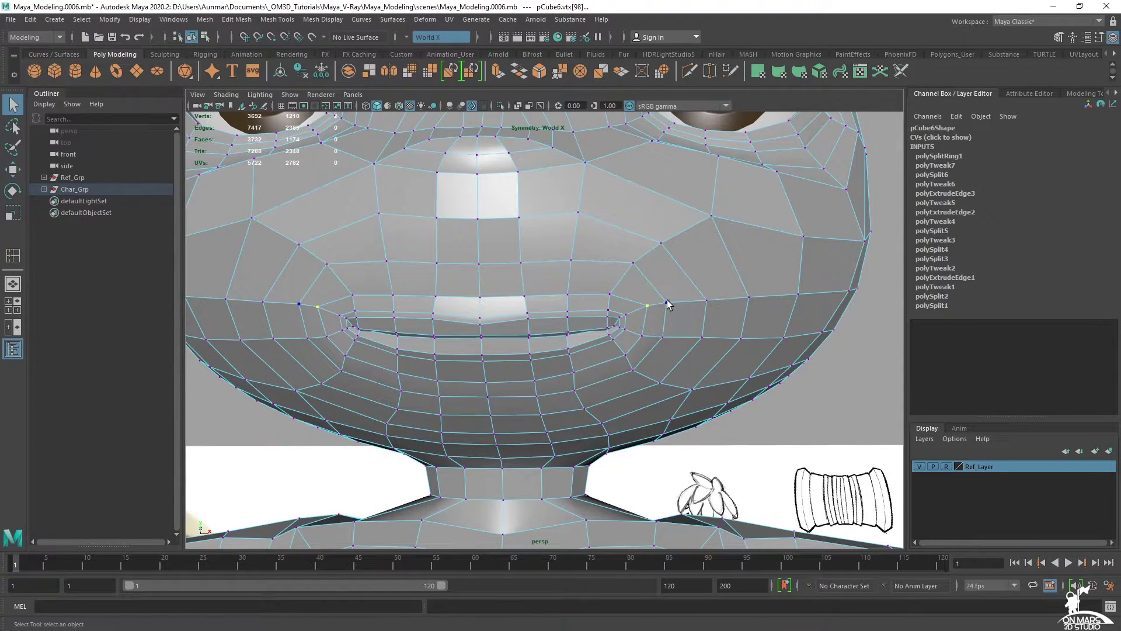
pyautogui.press('w')
pyautogui.click(667, 338)
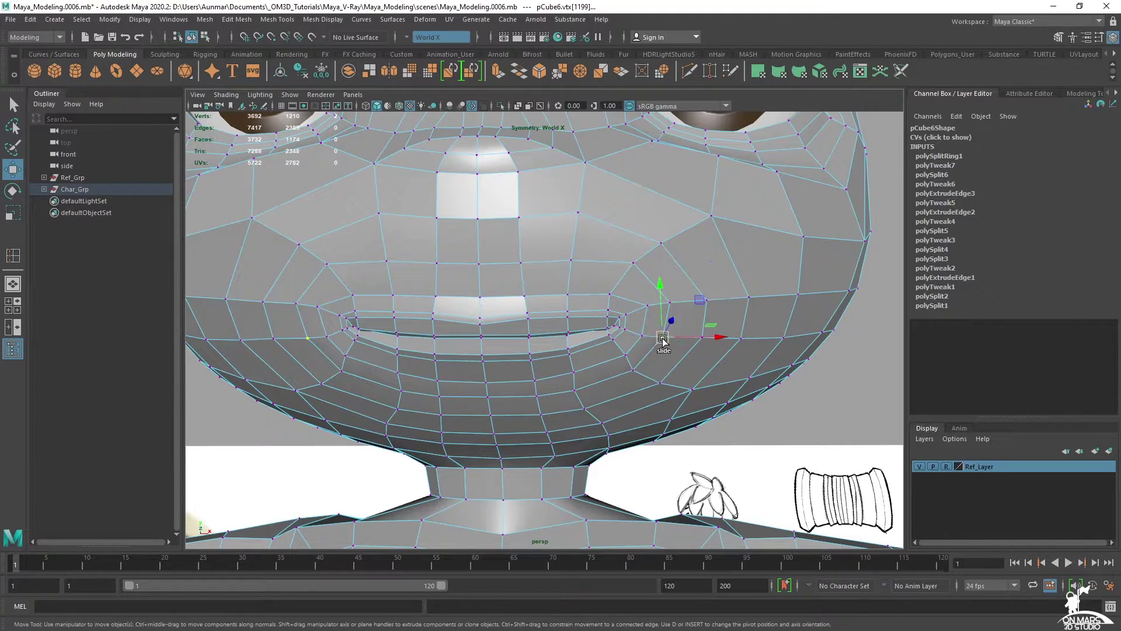
pyautogui.click(637, 373)
pyautogui.click(575, 391)
pyautogui.moveTo(575, 390); pyautogui.dragTo(575, 392)
# - Slide the vertices of the loop above the upper lip along their edges
pyautogui.scroll(-2, 627, 334)
pyautogui.keyDown('alt'); pyautogui.moveTo(629, 333); pyautogui.dragTo(635, 335); pyautogui.keyUp('alt')
pyautogui.scroll(2, 516, 290)
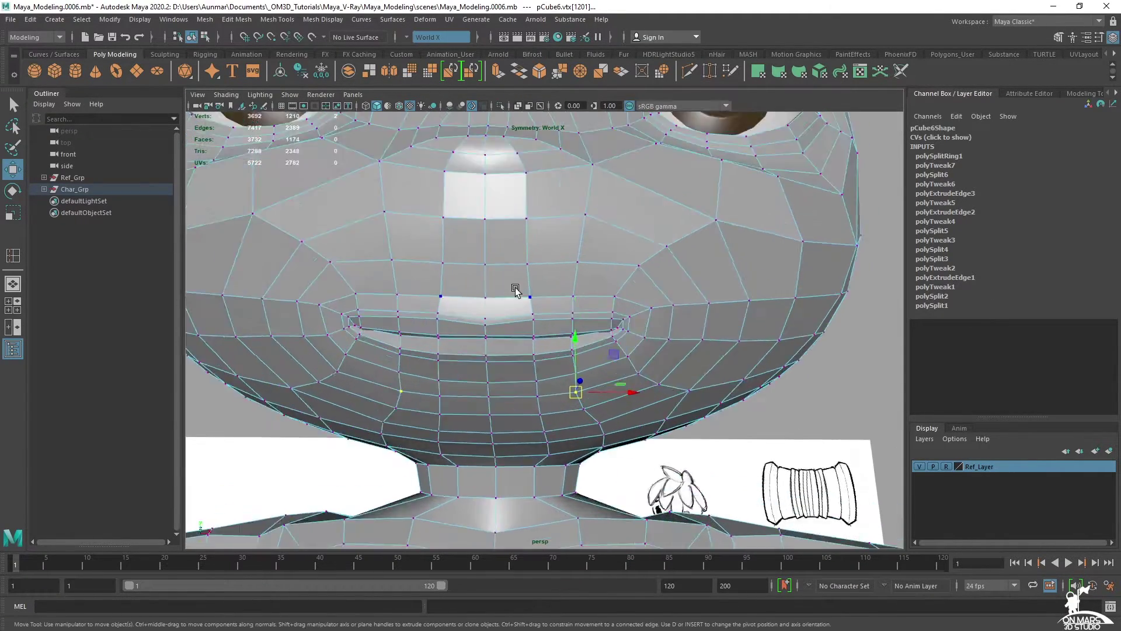
pyautogui.keyDown('shift'); pyautogui.click(516, 261); pyautogui.keyUp('shift')
pyautogui.keyDown('ctrl'); pyautogui.keyDown('shift'); pyautogui.moveTo(506, 262); pyautogui.dragTo(644, 271); pyautogui.keyUp('shift'); pyautogui.keyUp('ctrl')
# - Preview the smoothed head in object mode and inspect the mouth from another angle
pyautogui.press('q')
pyautogui.press('3')
pyautogui.moveTo(735, 218); pyautogui.dragTo(791, 201, button='right')
pyautogui.click(440, 184)
pyautogui.keyDown('alt'); pyautogui.moveTo(400, 262); pyautogui.dragTo(666, 228); pyautogui.keyUp('alt')
pyautogui.click(650, 257)
# - Return to unsmoothed vertex editing and slide the cheek vertices diagonally above the mouth corners outward
pyautogui.press('1')
pyautogui.keyDown('alt'); pyautogui.moveTo(760, 317); pyautogui.dragTo(608, 272); pyautogui.keyUp('alt')
pyautogui.moveTo(608, 272); pyautogui.dragTo(569, 274, button='right')
pyautogui.press('w')
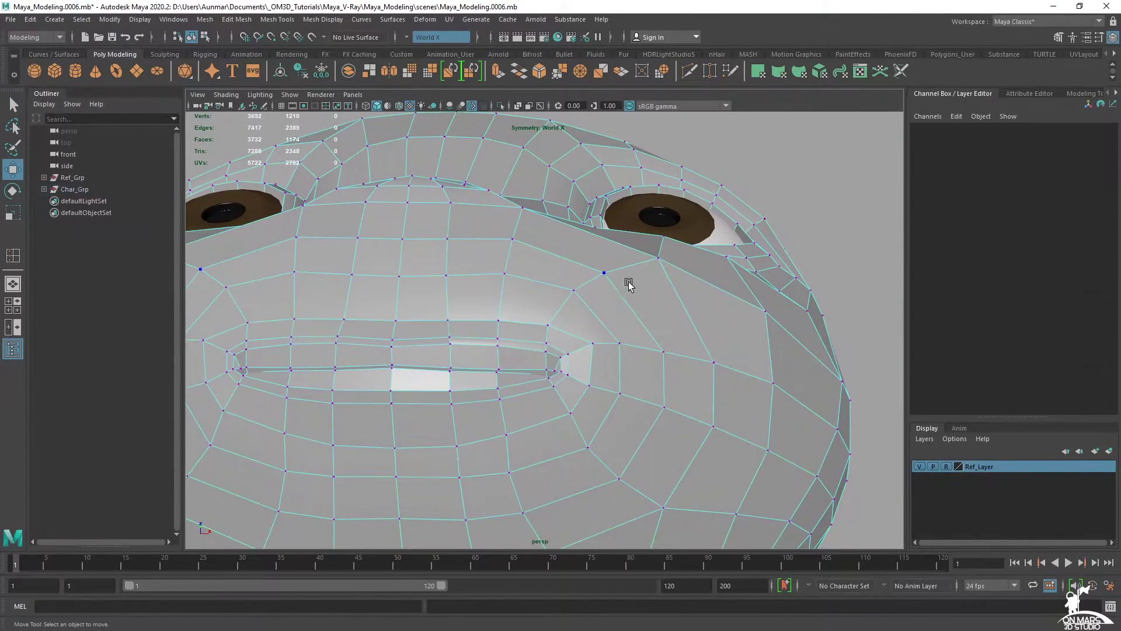
pyautogui.click(605, 271)
pyautogui.keyDown('ctrl'); pyautogui.keyDown('shift'); pyautogui.moveTo(605, 271); pyautogui.dragTo(620, 267); pyautogui.keyUp('shift'); pyautogui.keyUp('ctrl')
# - Slide the cheek vertices beside and below the mouth corners outward, and check the spacing from the front
pyautogui.click(664, 351)
pyautogui.keyDown('ctrl'); pyautogui.keyDown('shift'); pyautogui.moveTo(665, 352); pyautogui.dragTo(673, 356); pyautogui.keyUp('shift'); pyautogui.keyUp('ctrl')
pyautogui.keyDown('alt'); pyautogui.moveTo(680, 389); pyautogui.dragTo(675, 367); pyautogui.keyUp('alt')
pyautogui.click(673, 423)
pyautogui.keyDown('alt'); pyautogui.moveTo(691, 464); pyautogui.dragTo(671, 345, button='middle'); pyautogui.keyUp('alt')
pyautogui.keyDown('ctrl'); pyautogui.keyDown('shift'); pyautogui.moveTo(671, 345); pyautogui.dragTo(683, 351); pyautogui.keyUp('shift'); pyautogui.keyUp('ctrl')
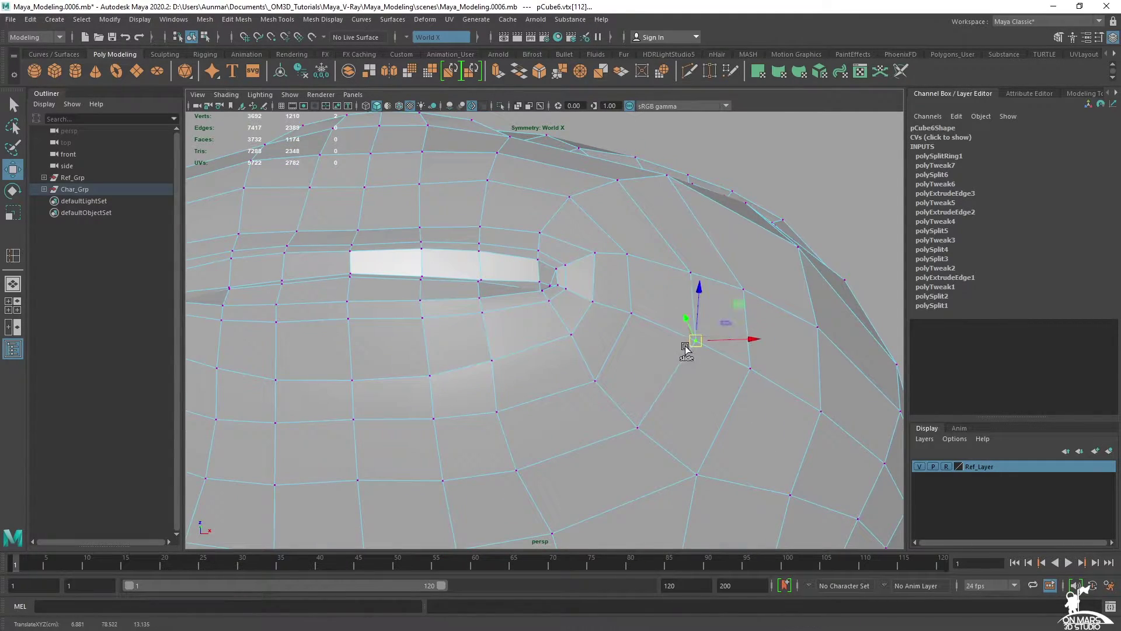
pyautogui.keyDown('alt'); pyautogui.moveTo(683, 350); pyautogui.dragTo(650, 327, button='right'); pyautogui.keyUp('alt')
pyautogui.keyDown('alt'); pyautogui.moveTo(649, 327); pyautogui.dragTo(623, 300, button='middle'); pyautogui.keyUp('alt')
pyautogui.keyDown('alt'); pyautogui.moveTo(623, 301); pyautogui.dragTo(607, 257); pyautogui.keyUp('alt')
pyautogui.keyDown('alt'); pyautogui.moveTo(608, 257); pyautogui.dragTo(596, 314, button='middle'); pyautogui.keyUp('alt')
pyautogui.keyDown('alt'); pyautogui.moveTo(560, 233); pyautogui.dragTo(518, 265, button='right'); pyautogui.keyUp('alt')
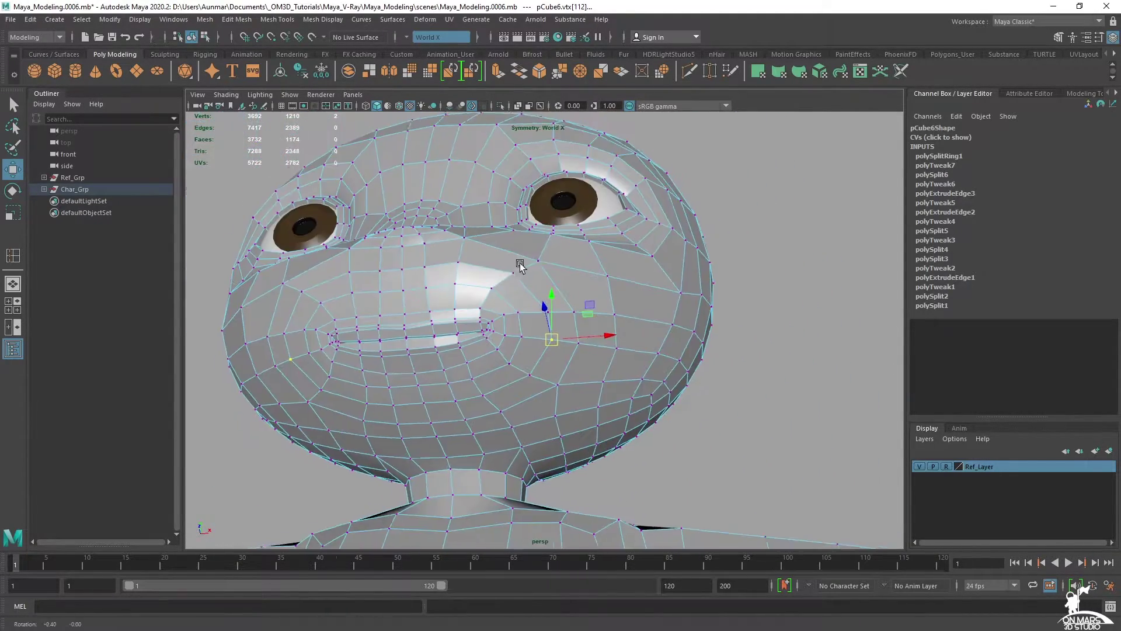
# - Slide three upper-cheek vertices between the nose area and the side of the face upward along their edges
pyautogui.keyDown('alt'); pyautogui.moveTo(518, 265); pyautogui.dragTo(521, 292); pyautogui.keyUp('alt')
pyautogui.keyDown('alt'); pyautogui.moveTo(521, 292); pyautogui.dragTo(538, 275, button='right'); pyautogui.keyUp('alt')
pyautogui.keyDown('alt'); pyautogui.moveTo(538, 275); pyautogui.dragTo(548, 246); pyautogui.keyUp('alt')
pyautogui.keyDown('alt'); pyautogui.moveTo(547, 245); pyautogui.dragTo(567, 306, button='middle'); pyautogui.keyUp('alt')
pyautogui.keyDown('alt'); pyautogui.moveTo(567, 303); pyautogui.dragTo(596, 295, button='right'); pyautogui.keyUp('alt')
pyautogui.click(441, 249)
pyautogui.keyDown('ctrl'); pyautogui.keyDown('shift'); pyautogui.moveTo(447, 253); pyautogui.dragTo(446, 246); pyautogui.keyUp('shift'); pyautogui.keyUp('ctrl')
pyautogui.click(533, 271)
pyautogui.keyDown('ctrl'); pyautogui.keyDown('shift'); pyautogui.moveTo(533, 270); pyautogui.dragTo(534, 256); pyautogui.keyUp('shift'); pyautogui.keyUp('ctrl')
pyautogui.click(594, 280)
pyautogui.keyDown('ctrl'); pyautogui.keyDown('shift'); pyautogui.moveTo(594, 279); pyautogui.dragTo(594, 260); pyautogui.keyUp('shift'); pyautogui.keyUp('ctrl')
# - Preview the smoothed head in object mode and inspect the cheeks and mouth from several angles
pyautogui.keyDown('alt'); pyautogui.moveTo(593, 269); pyautogui.dragTo(543, 298, button='right'); pyautogui.keyUp('alt')
pyautogui.keyDown('alt'); pyautogui.moveTo(544, 298); pyautogui.dragTo(595, 329); pyautogui.keyUp('alt')
pyautogui.keyDown('alt'); pyautogui.moveTo(464, 335); pyautogui.dragTo(622, 318); pyautogui.keyUp('alt')
pyautogui.moveTo(622, 318)
pyautogui.keyDown('alt'); pyautogui.mouseDown(button='right')
pyautogui.moveTo(666, 323)
pyautogui.moveTo(635, 325)
pyautogui.mouseUp(button='right'); pyautogui.keyUp('alt')
pyautogui.press('q')
pyautogui.press('3')
pyautogui.moveTo(721, 271); pyautogui.dragTo(774, 256, button='right')
pyautogui.click(870, 514)
pyautogui.keyDown('alt'); pyautogui.moveTo(832, 403); pyautogui.dragTo(636, 388, button='right'); pyautogui.keyUp('alt')
pyautogui.keyDown('alt'); pyautogui.moveTo(635, 387); pyautogui.dragTo(601, 318); pyautogui.keyUp('alt')
pyautogui.click(612, 310)
# - Return to unsmoothed vertex editing and slide the pairs of cheek vertices beside the mouth corners outward
pyautogui.press('1')
pyautogui.keyDown('alt'); pyautogui.moveTo(502, 319); pyautogui.dragTo(611, 351); pyautogui.keyUp('alt')
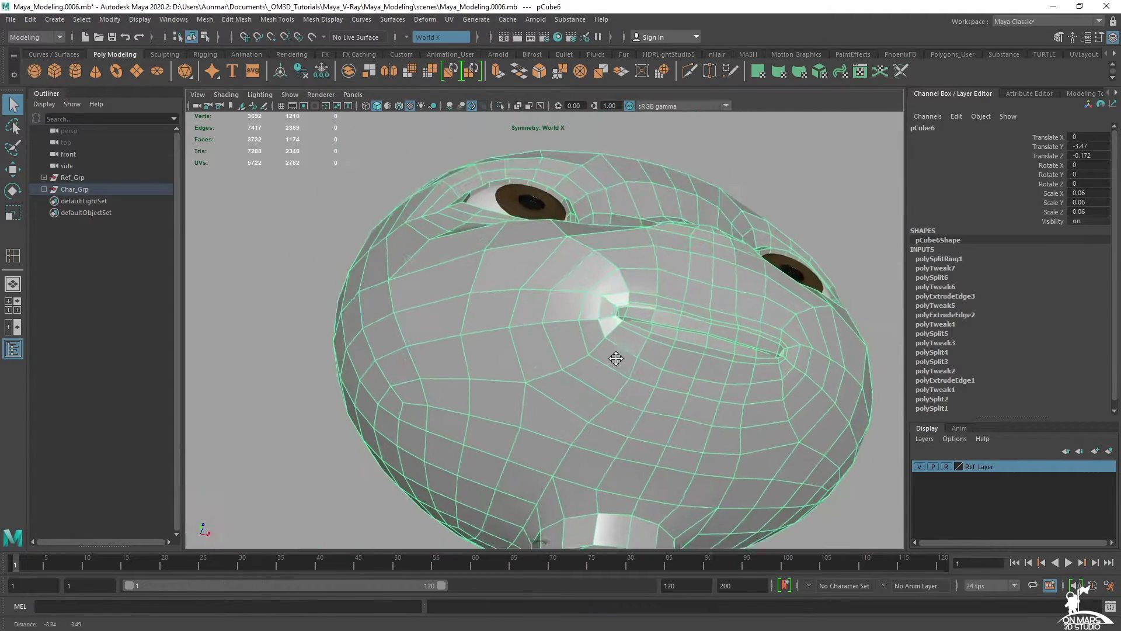
pyautogui.keyDown('alt'); pyautogui.moveTo(611, 351); pyautogui.dragTo(657, 357, button='right'); pyautogui.keyUp('alt')
pyautogui.moveTo(548, 264); pyautogui.dragTo(502, 262, button='right')
pyautogui.press('w')
pyautogui.keyDown('alt'); pyautogui.moveTo(514, 263); pyautogui.dragTo(563, 272); pyautogui.keyUp('alt')
pyautogui.keyDown('alt'); pyautogui.moveTo(563, 273); pyautogui.dragTo(590, 275, button='right'); pyautogui.keyUp('alt')
pyautogui.click(433, 182)
pyautogui.scroll(-5, 476, 244)
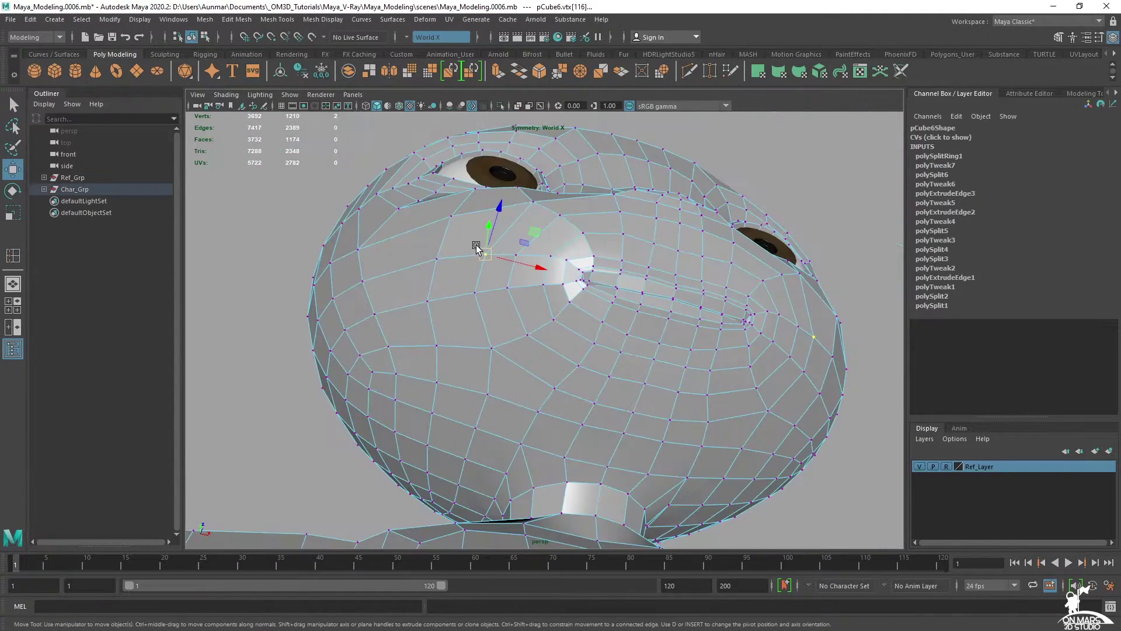
pyautogui.keyDown('shift'); pyautogui.click(475, 293); pyautogui.keyUp('shift')
pyautogui.press('q')
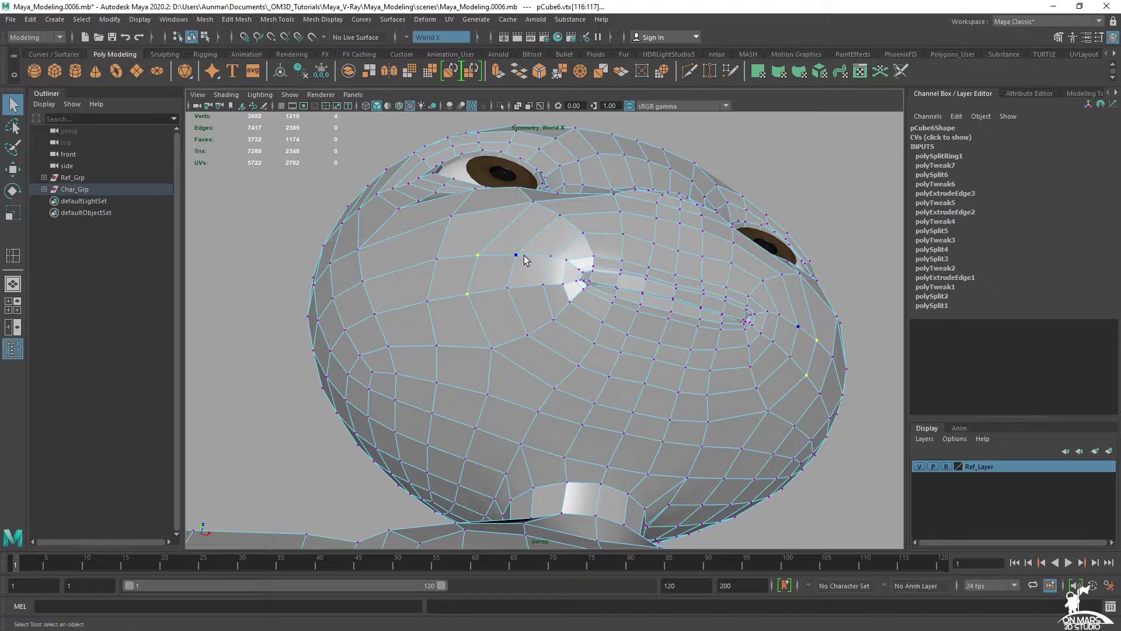
pyautogui.keyDown('shift'); pyautogui.click(514, 284); pyautogui.keyUp('shift')
pyautogui.press('w')
# - Slide the two vertex rows across the chin downward along their edges to even out the spacing
pyautogui.keyDown('alt'); pyautogui.moveTo(500, 275); pyautogui.dragTo(536, 351); pyautogui.keyUp('alt')
pyautogui.click(548, 400)
pyautogui.keyDown('shift'); pyautogui.doubleClick(719, 432); pyautogui.keyUp('shift')
pyautogui.keyDown('ctrl'); pyautogui.keyDown('shift'); pyautogui.moveTo(670, 422); pyautogui.dragTo(670, 427); pyautogui.keyUp('shift'); pyautogui.keyUp('ctrl')
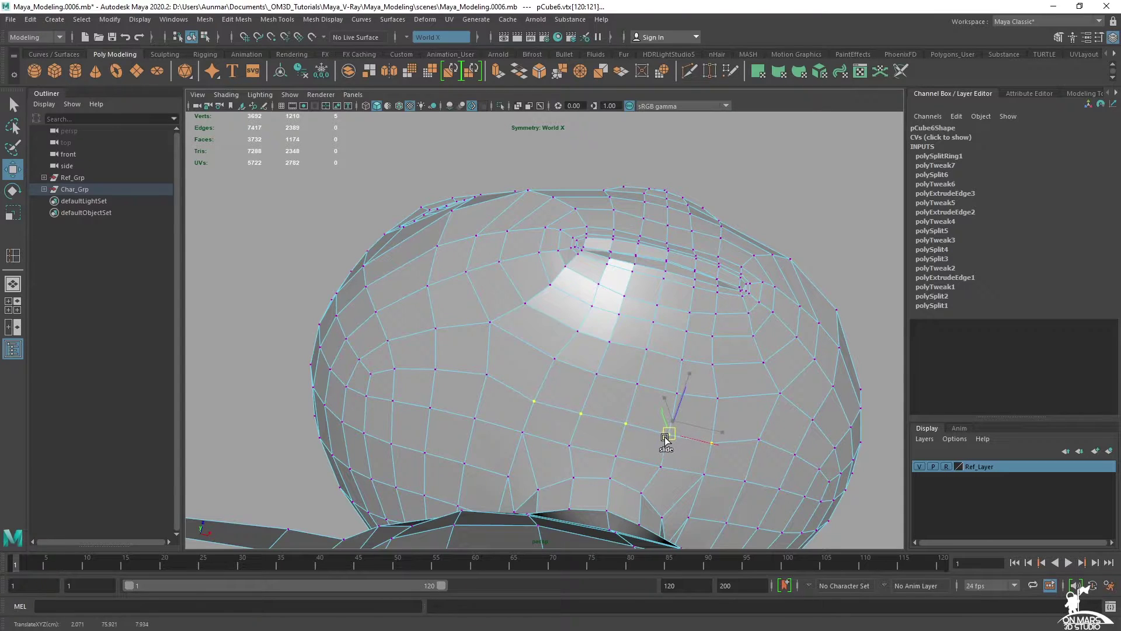
pyautogui.click(546, 360)
pyautogui.keyDown('shift'); pyautogui.doubleClick(711, 401); pyautogui.keyUp('shift')
pyautogui.keyDown('ctrl'); pyautogui.keyDown('shift'); pyautogui.moveTo(669, 392); pyautogui.dragTo(668, 397); pyautogui.keyUp('shift'); pyautogui.keyUp('ctrl')
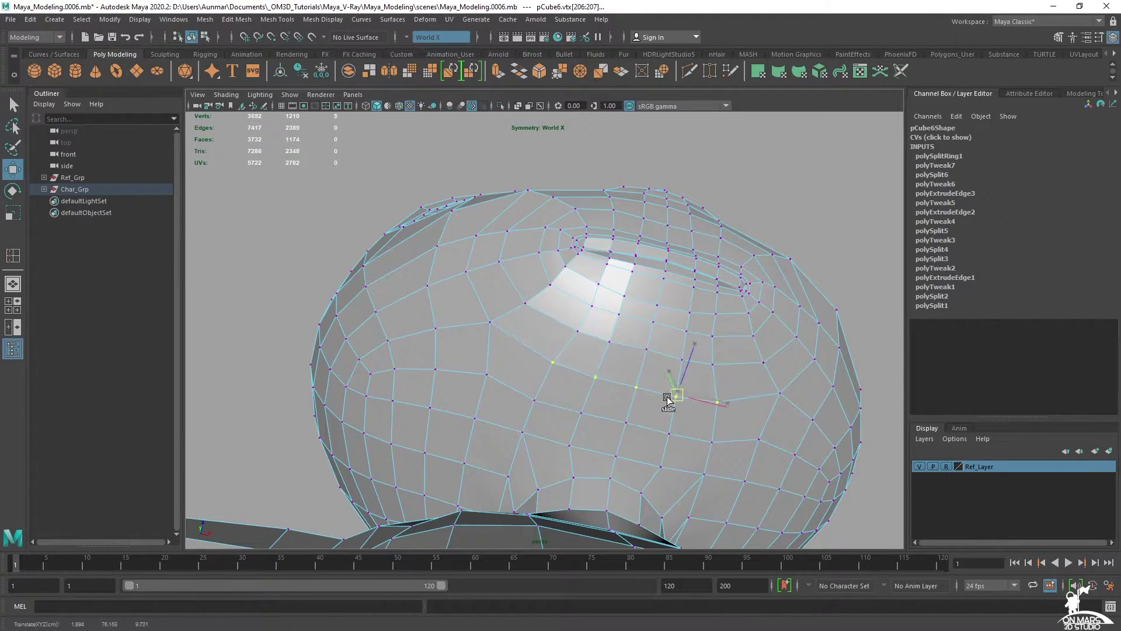
# - Slide the vertices of the two loops curving below the mouth outward, away from the lower lip
pyautogui.click(523, 304)
pyautogui.keyDown('shift'); pyautogui.doubleClick(701, 363); pyautogui.keyUp('shift')
pyautogui.keyDown('ctrl'); pyautogui.keyDown('shift'); pyautogui.moveTo(701, 362); pyautogui.dragTo(697, 372); pyautogui.keyUp('shift'); pyautogui.keyUp('ctrl')
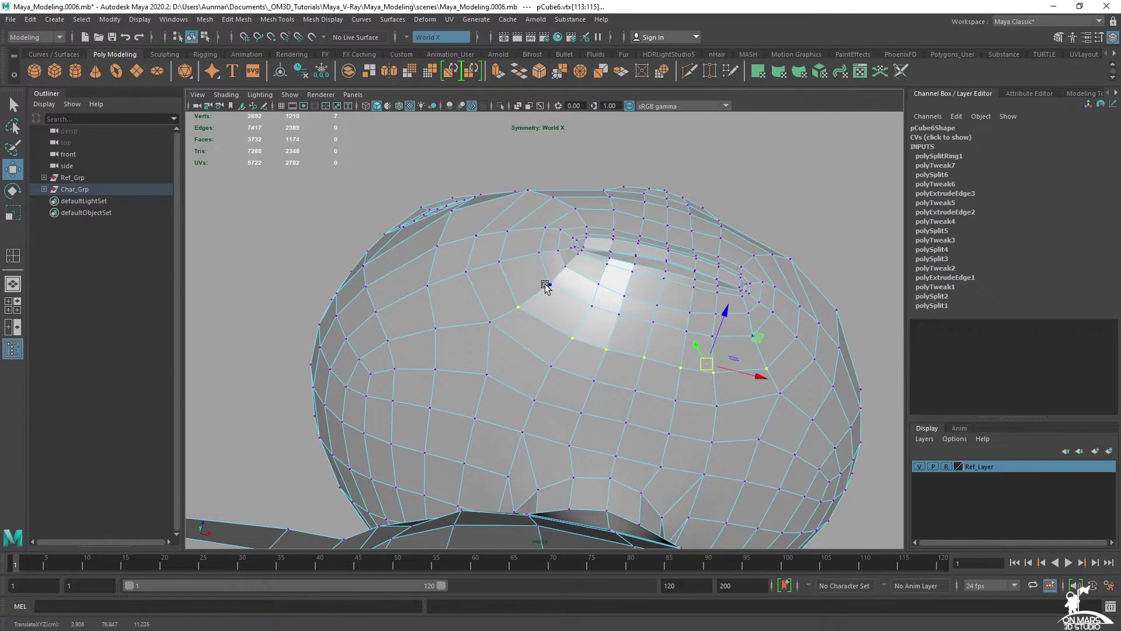
pyautogui.click(533, 258)
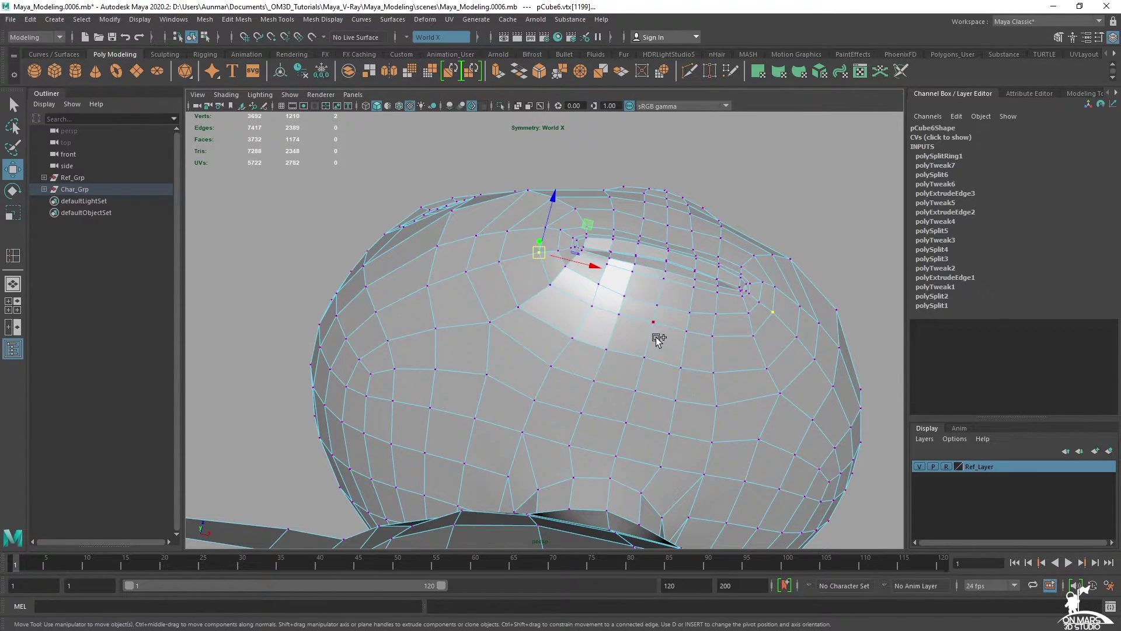
pyautogui.keyDown('ctrl'); pyautogui.keyDown('shift'); pyautogui.moveTo(615, 300); pyautogui.dragTo(598, 295); pyautogui.keyUp('shift'); pyautogui.keyUp('ctrl')
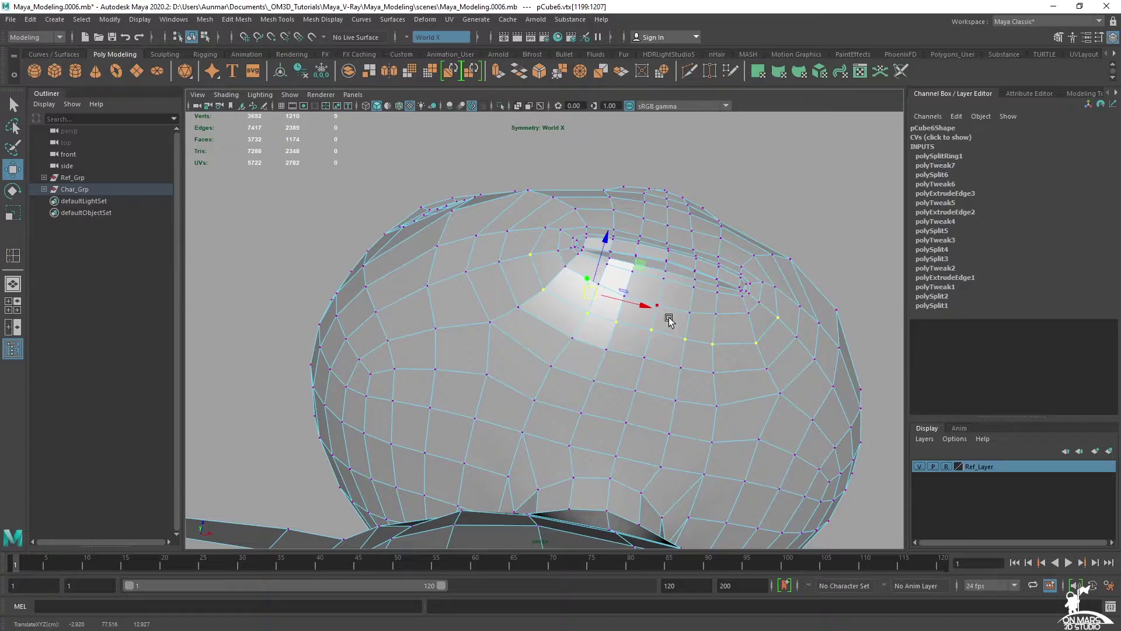
pyautogui.keyDown('alt'); pyautogui.moveTo(783, 349); pyautogui.dragTo(658, 402); pyautogui.keyUp('alt')
pyautogui.hotkey('ctrl', 'z')
# - Slide the vertex beside each mouth corner slightly outward and check the loops from the front
pyautogui.keyDown('alt'); pyautogui.moveTo(568, 373); pyautogui.dragTo(679, 327); pyautogui.keyUp('alt')
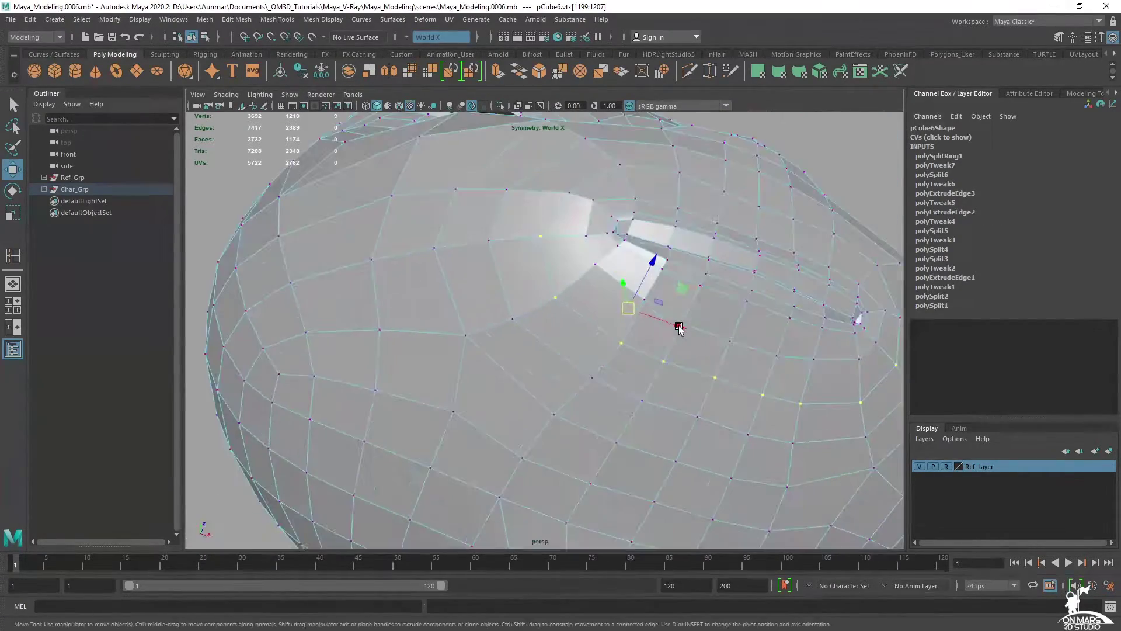
pyautogui.click(569, 193)
pyautogui.keyDown('ctrl'); pyautogui.keyDown('shift'); pyautogui.moveTo(559, 192); pyautogui.dragTo(556, 192); pyautogui.keyUp('shift'); pyautogui.keyUp('ctrl')
pyautogui.keyDown('alt'); pyautogui.moveTo(630, 227); pyautogui.dragTo(555, 260); pyautogui.keyUp('alt')
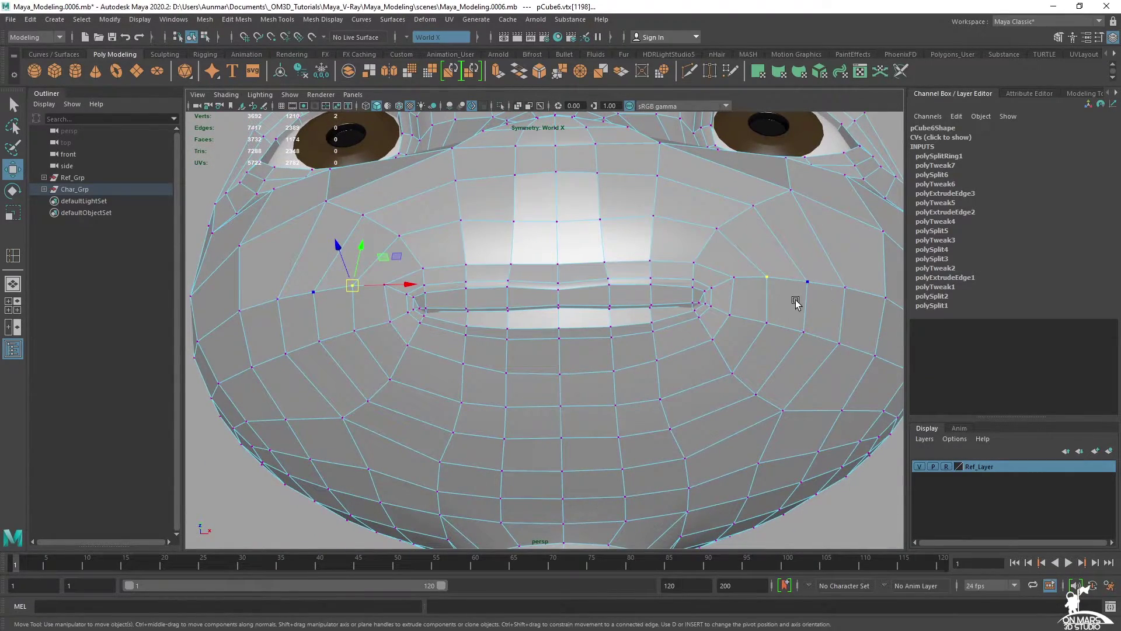
# - Preview the smoothed head in object mode and examine the face and profile from all around beside the references
pyautogui.keyDown('alt'); pyautogui.moveTo(701, 337); pyautogui.dragTo(693, 349); pyautogui.keyUp('alt')
pyautogui.press('q')
pyautogui.press('3')
pyautogui.moveTo(667, 254); pyautogui.dragTo(744, 220, button='right')
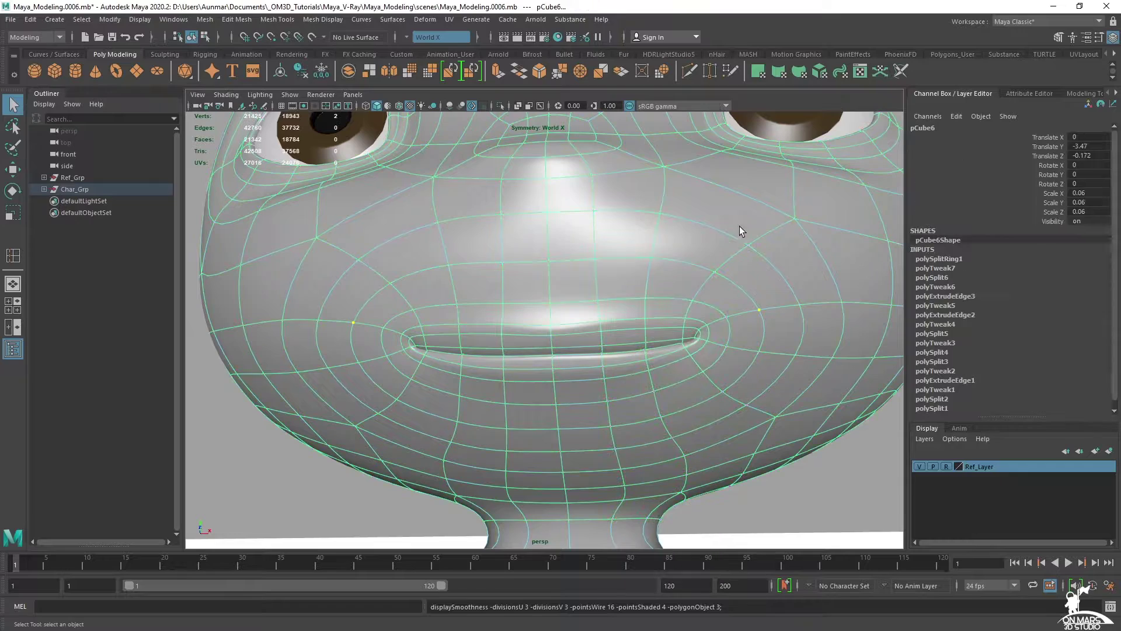
pyautogui.keyDown('ctrl'); pyautogui.click(734, 261); pyautogui.keyUp('ctrl')
pyautogui.scroll(-6, 736, 339)
pyautogui.keyDown('alt'); pyautogui.moveTo(736, 343); pyautogui.dragTo(654, 350); pyautogui.keyUp('alt')
pyautogui.click(348, 288)
pyautogui.keyDown('alt'); pyautogui.moveTo(347, 287); pyautogui.dragTo(759, 375); pyautogui.keyUp('alt')
pyautogui.keyDown('alt'); pyautogui.moveTo(628, 347); pyautogui.dragTo(474, 339); pyautogui.keyUp('alt')
pyautogui.click(528, 344)
pyautogui.scroll(2, 528, 344)
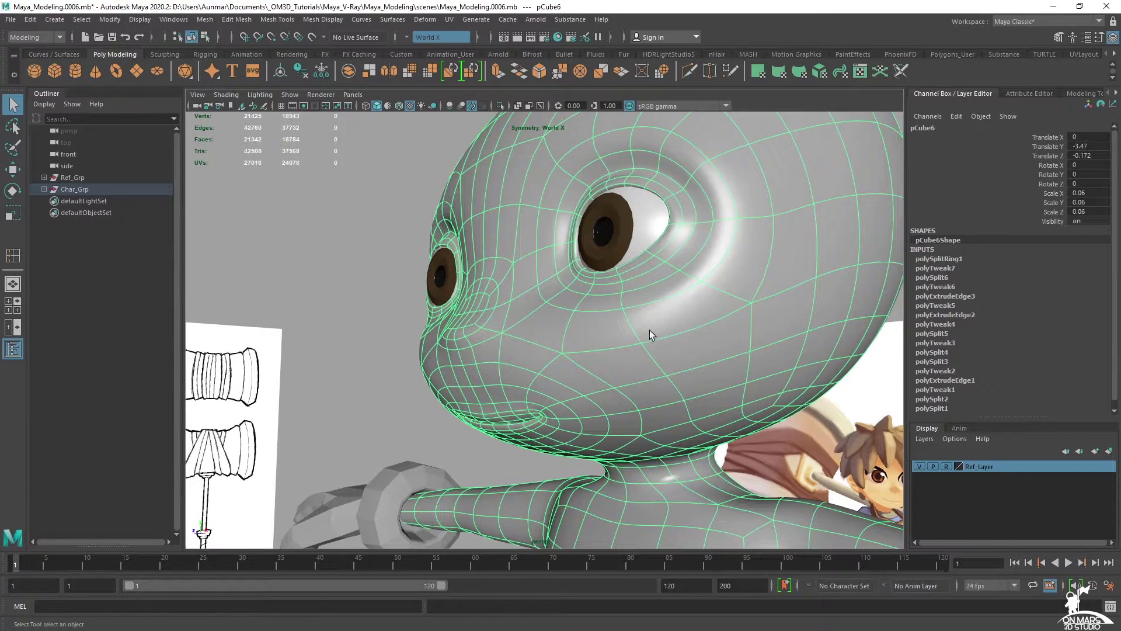
pyautogui.scroll(-3, 664, 331)
pyautogui.click(817, 292)
pyautogui.keyDown('alt'); pyautogui.moveTo(660, 331); pyautogui.dragTo(678, 222); pyautogui.keyUp('alt')
pyautogui.keyDown('alt'); pyautogui.moveTo(558, 263); pyautogui.dragTo(651, 299); pyautogui.keyUp('alt')
pyautogui.keyDown('alt'); pyautogui.moveTo(643, 251); pyautogui.dragTo(684, 276); pyautogui.keyUp('alt')
pyautogui.scroll(2, 657, 301)
pyautogui.keyDown('alt'); pyautogui.moveTo(712, 316); pyautogui.dragTo(584, 252); pyautogui.keyUp('alt')
pyautogui.keyDown('alt'); pyautogui.moveTo(427, 310); pyautogui.dragTo(544, 313); pyautogui.keyUp('alt')
pyautogui.keyDown('alt'); pyautogui.moveTo(619, 332); pyautogui.dragTo(497, 327); pyautogui.keyUp('alt')
pyautogui.scroll(3, 496, 328)
pyautogui.keyDown('alt'); pyautogui.moveTo(422, 346); pyautogui.dragTo(671, 355); pyautogui.keyUp('alt')
pyautogui.keyDown('alt'); pyautogui.moveTo(587, 358); pyautogui.dragTo(637, 341); pyautogui.keyUp('alt')
pyautogui.moveTo(735, 381)
pyautogui.keyDown('alt'); pyautogui.mouseDown()
pyautogui.moveTo(690, 393)
pyautogui.moveTo(671, 370)
pyautogui.moveTo(525, 376)
pyautogui.moveTo(549, 333)
pyautogui.moveTo(548, 342)
pyautogui.mouseUp(); pyautogui.keyUp('alt')
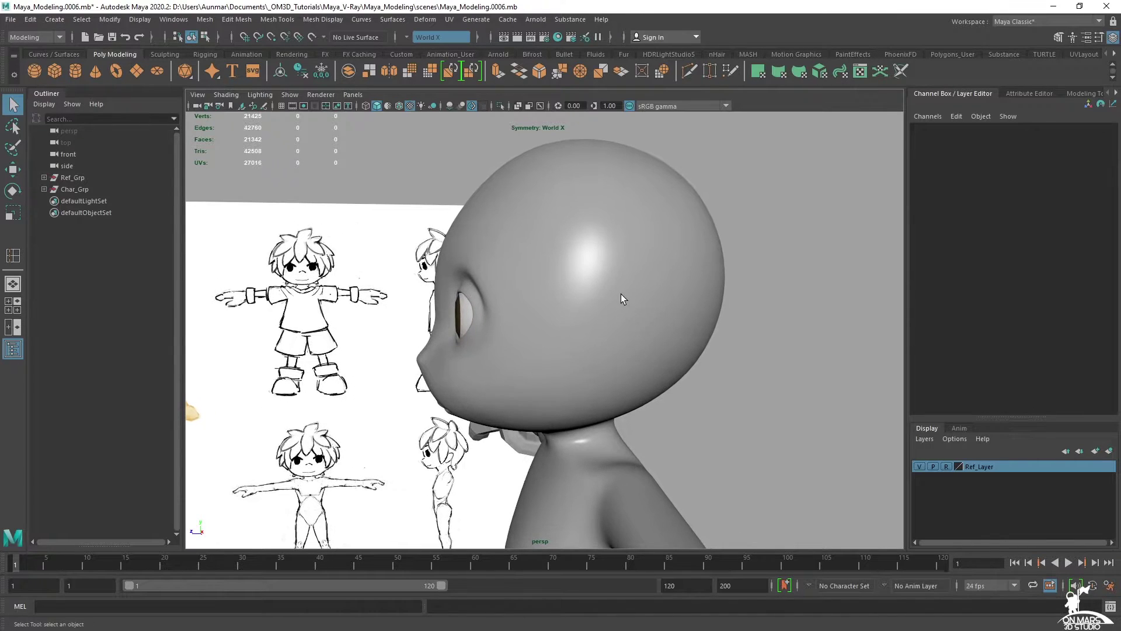
# - Select the head and compare its jaw, ear area and back with the reference drawing in the side view
pyautogui.click(625, 296)
pyautogui.press('space')
pyautogui.keyDown('alt'); pyautogui.moveTo(460, 485); pyautogui.dragTo(335, 471, button='right'); pyautogui.keyUp('alt')
pyautogui.keyDown('alt'); pyautogui.moveTo(408, 475); pyautogui.dragTo(362, 465, button='right'); pyautogui.keyUp('alt')
pyautogui.keyDown('alt'); pyautogui.moveTo(362, 465); pyautogui.dragTo(242, 463, button='middle'); pyautogui.keyUp('alt')
pyautogui.keyDown('alt'); pyautogui.moveTo(851, 466); pyautogui.dragTo(761, 435, button='right'); pyautogui.keyUp('alt')
pyautogui.keyDown('alt'); pyautogui.moveTo(761, 435); pyautogui.dragTo(709, 440, button='middle'); pyautogui.keyUp('alt')
pyautogui.keyDown('alt'); pyautogui.moveTo(844, 420); pyautogui.dragTo(668, 413, button='middle'); pyautogui.keyUp('alt')
pyautogui.keyDown('alt'); pyautogui.moveTo(667, 412); pyautogui.dragTo(720, 407, button='right'); pyautogui.keyUp('alt')
pyautogui.keyDown('alt'); pyautogui.moveTo(720, 408); pyautogui.dragTo(703, 425, button='middle'); pyautogui.keyUp('alt')
pyautogui.press('space')
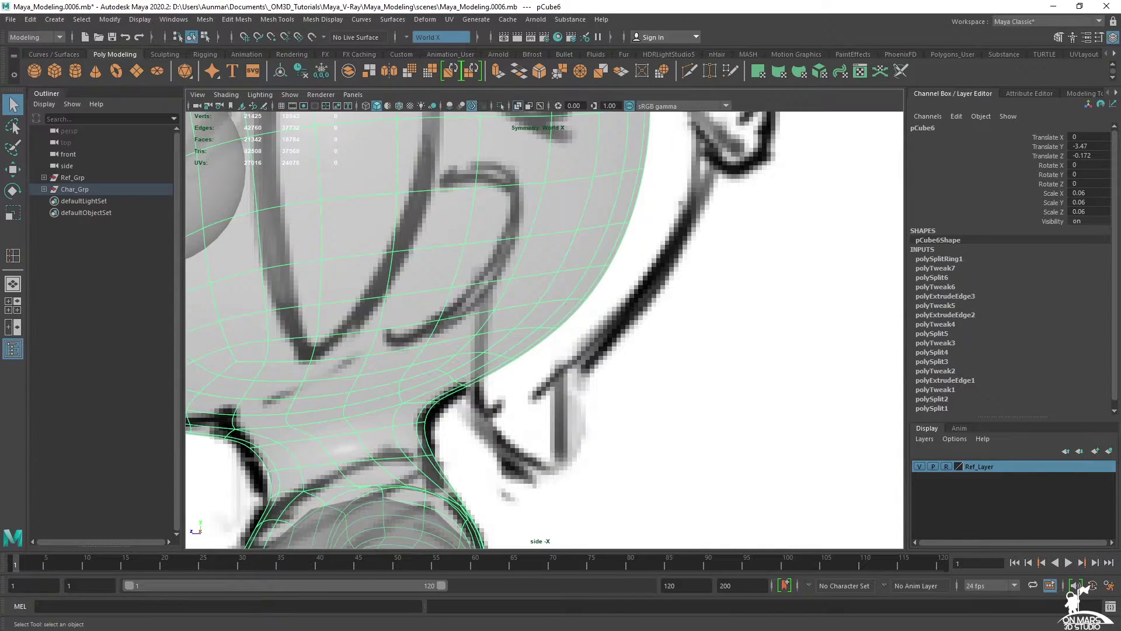
pyautogui.keyDown('alt'); pyautogui.moveTo(451, 306); pyautogui.dragTo(606, 352, button='middle'); pyautogui.keyUp('alt')
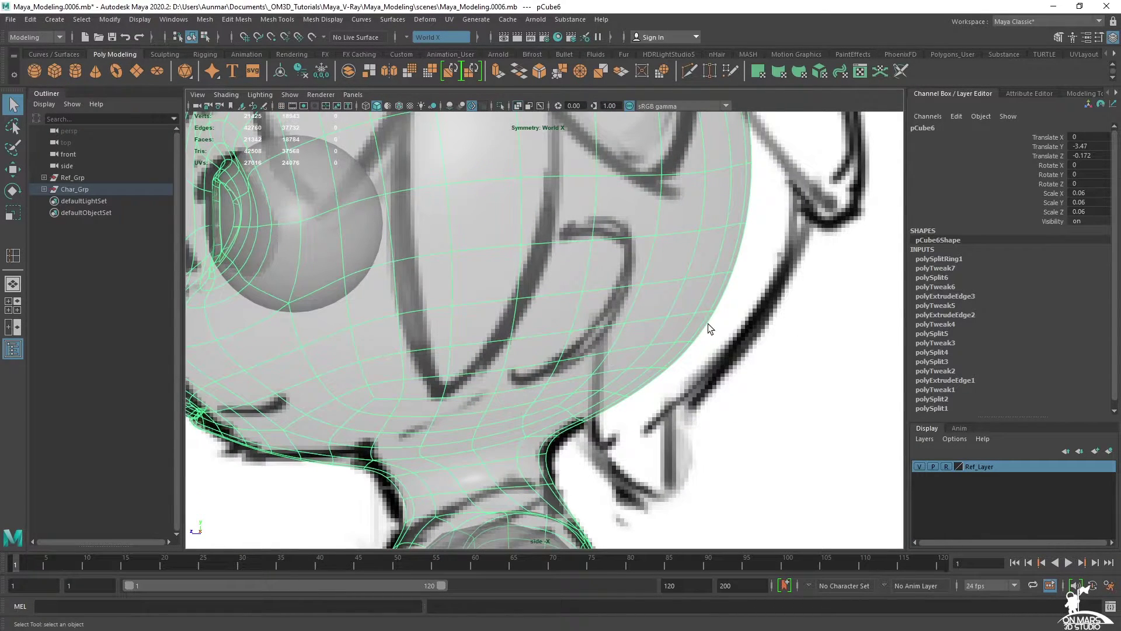
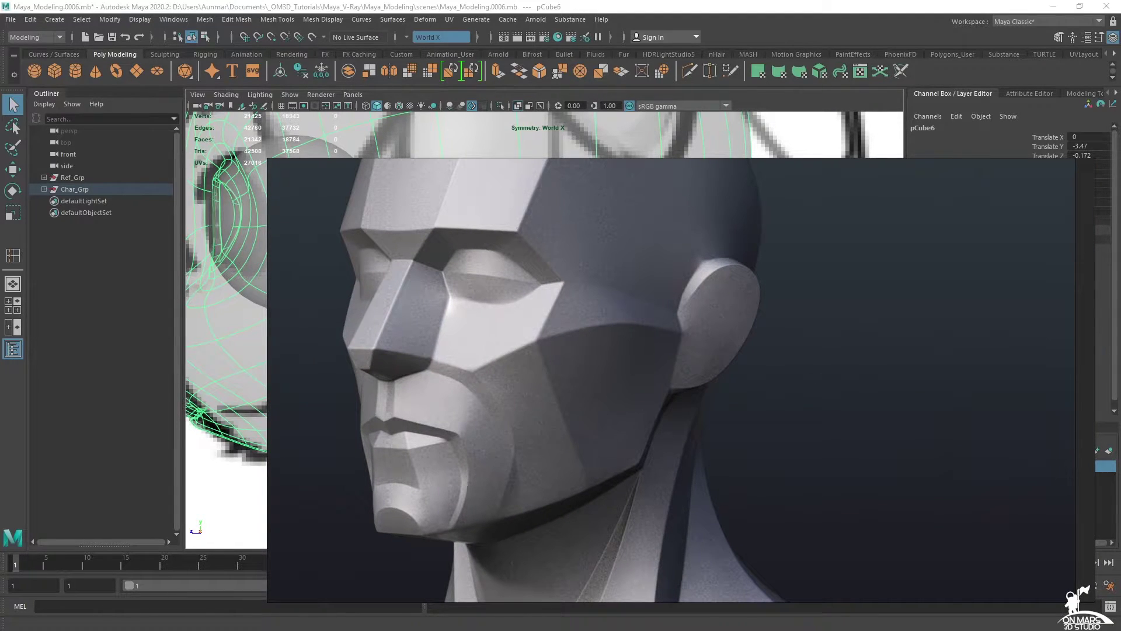
# - Create a polygon cube and raise it to head height, at about 83.6 in Y
pyautogui.scroll(-6, 611, 415)
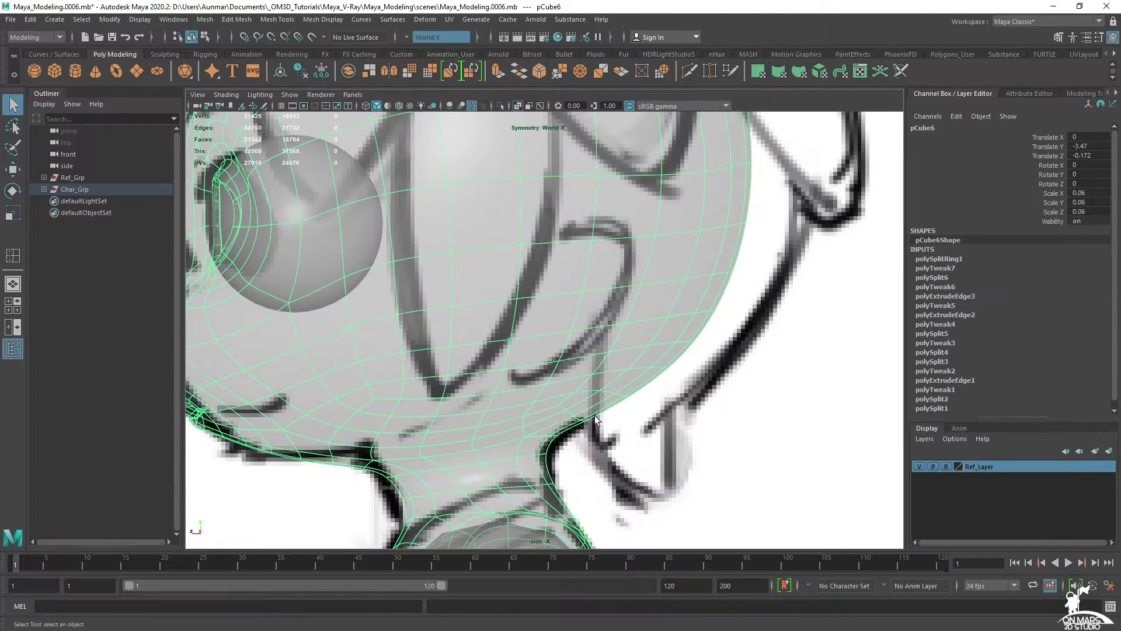
pyautogui.click(691, 315)
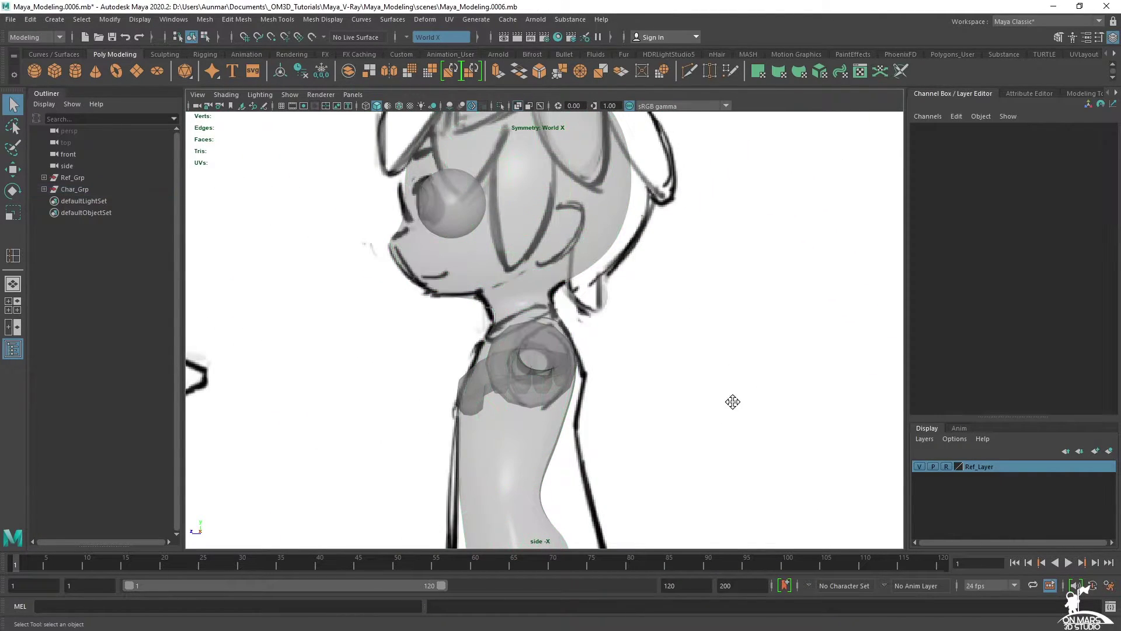
pyautogui.scroll(-1, 734, 401)
pyautogui.keyDown('alt'); pyautogui.moveTo(733, 401); pyautogui.dragTo(626, 303, button='middle'); pyautogui.keyUp('alt')
pyautogui.keyDown('shift'); pyautogui.rightClick(627, 301); pyautogui.keyUp('shift')
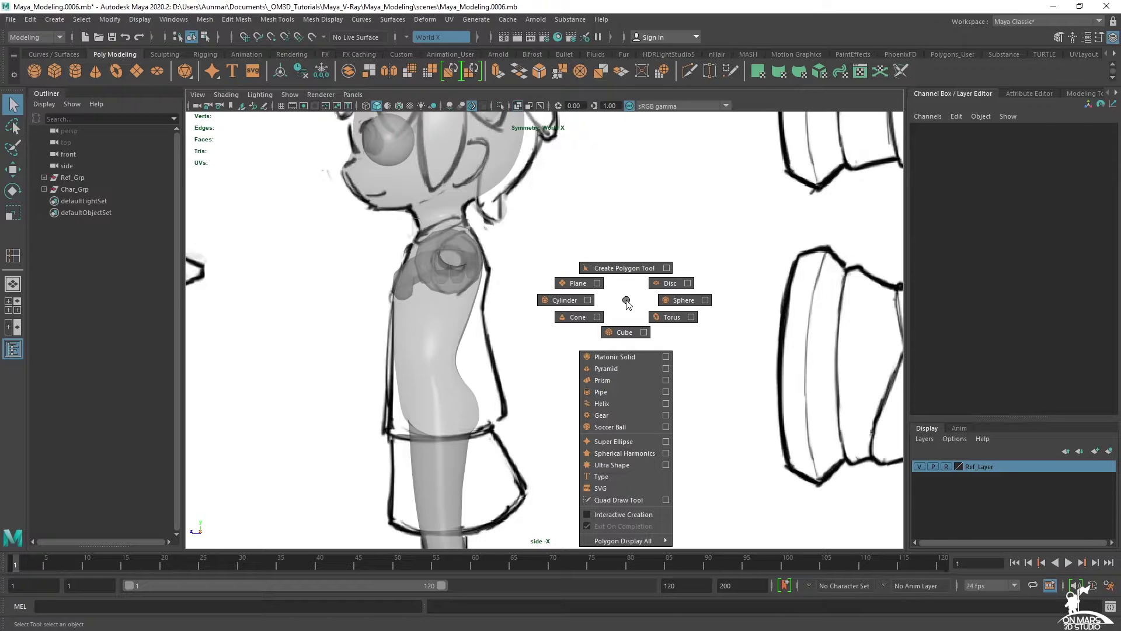
pyautogui.click(624, 332)
pyautogui.scroll(-5, 611, 335)
pyautogui.press('w')
pyautogui.moveTo(508, 422); pyautogui.dragTo(509, 236)
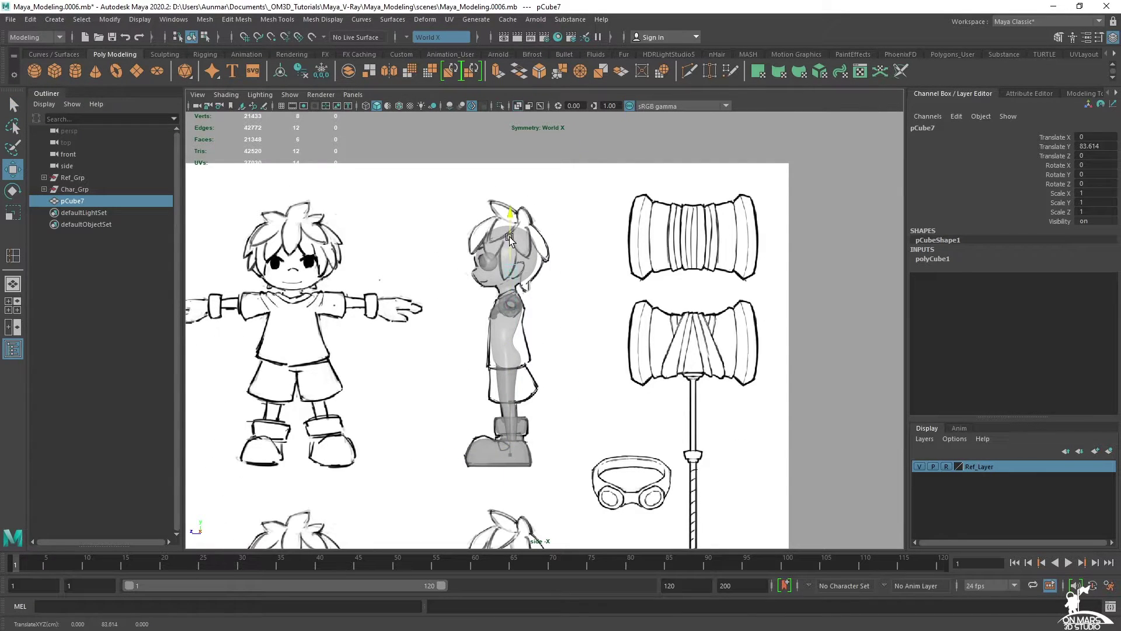
# - In the front view, move the cube out to the side of the head, at about 16.5 in X
pyautogui.scroll(3, 505, 403)
pyautogui.press('space')
pyautogui.press('space')
pyautogui.scroll(2, 566, 260)
pyautogui.scroll(-2, 495, 333)
pyautogui.moveTo(400, 333); pyautogui.dragTo(706, 343)
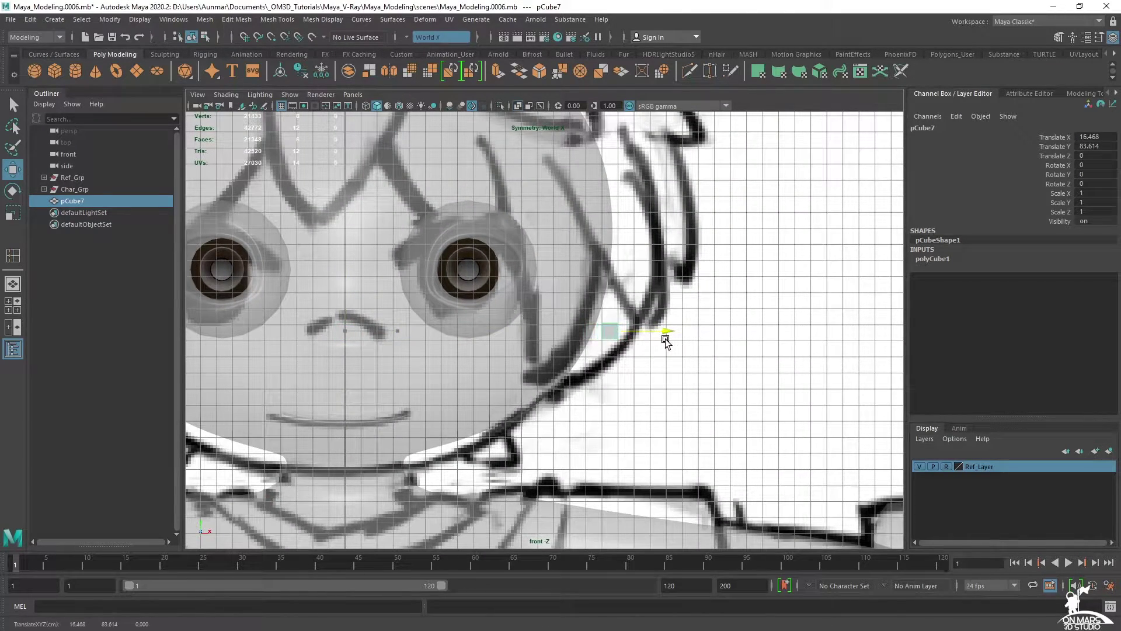
# - In the side view, move the cube back onto the sketched ear, at about -3.7 in Z
pyautogui.scroll(-2, 665, 342)
pyautogui.press('space')
pyautogui.press('space')
pyautogui.scroll(6, 426, 166)
pyautogui.moveTo(575, 339); pyautogui.dragTo(645, 129)
# - Scale the cube to roughly fit the sketched ear, 6.7 in Y and about 4.0 in Z
pyautogui.scroll(4, 647, 371)
pyautogui.press('r')
pyautogui.moveTo(671, 24); pyautogui.dragTo(671, 22)
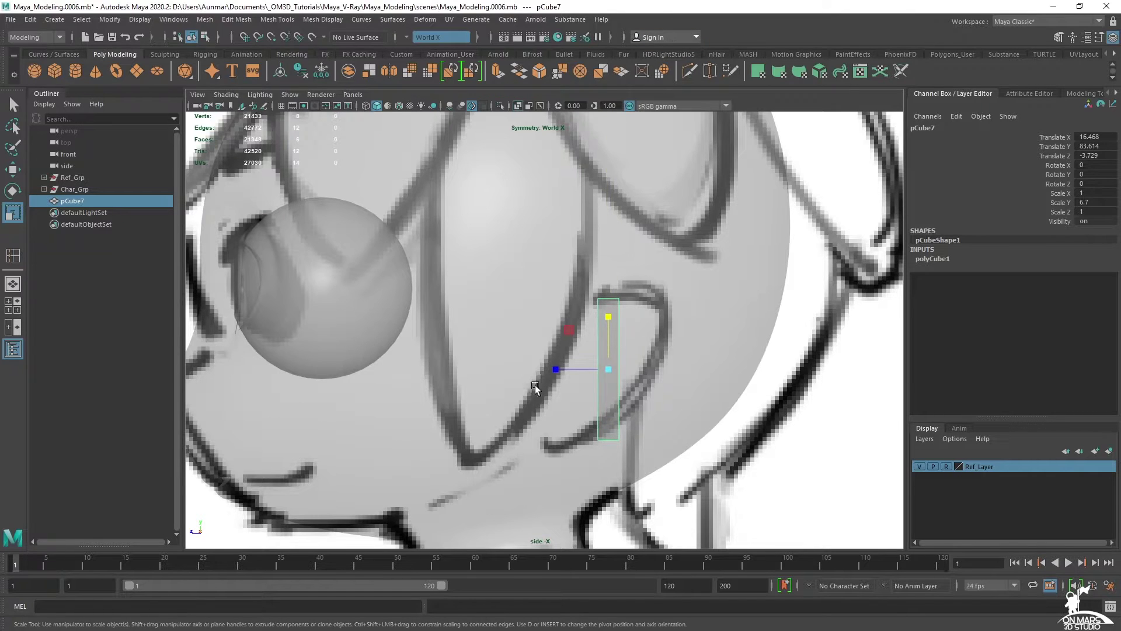
pyautogui.moveTo(552, 370); pyautogui.dragTo(268, 343)
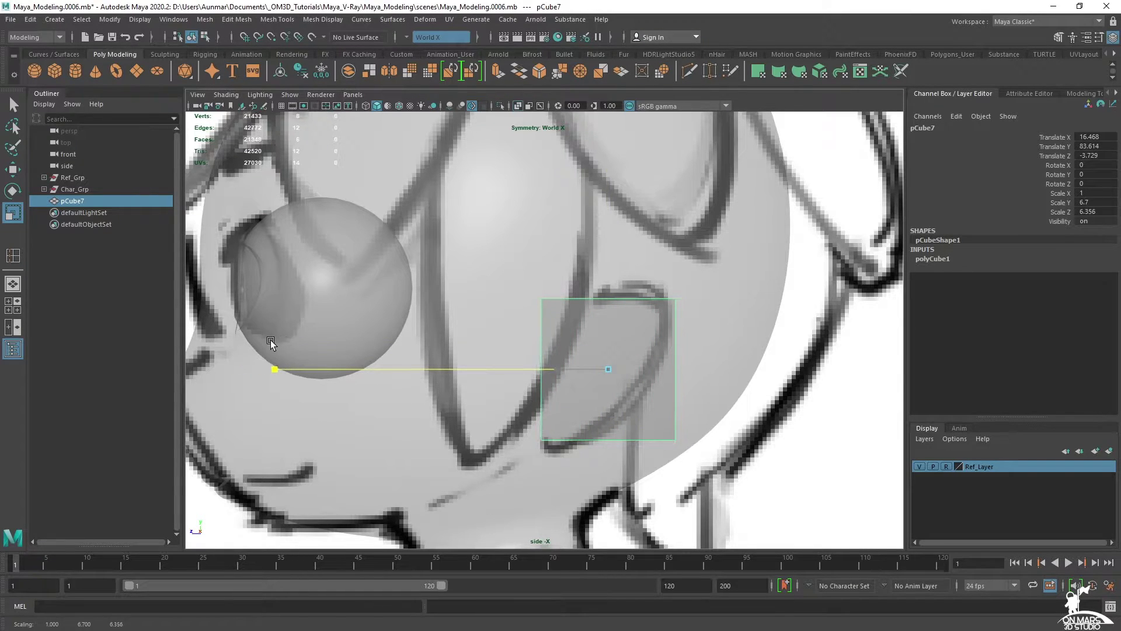
pyautogui.keyDown('alt'); pyautogui.moveTo(526, 378); pyautogui.dragTo(501, 395, button='middle'); pyautogui.keyUp('alt')
pyautogui.keyDown('alt'); pyautogui.moveTo(738, 279); pyautogui.dragTo(763, 278); pyautogui.keyUp('alt')
pyautogui.press('space')
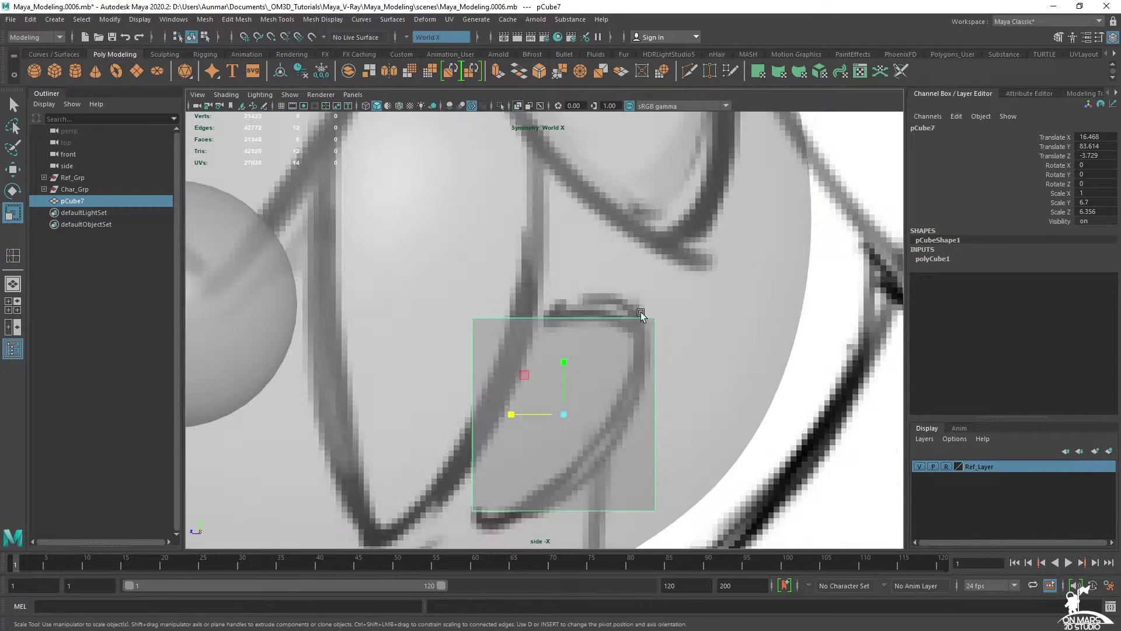
pyautogui.scroll(3, 584, 286)
pyautogui.moveTo(594, 280); pyautogui.dragTo(544, 282, button='right')
pyautogui.scroll(-3, 636, 318)
pyautogui.moveTo(510, 335); pyautogui.dragTo(514, 333)
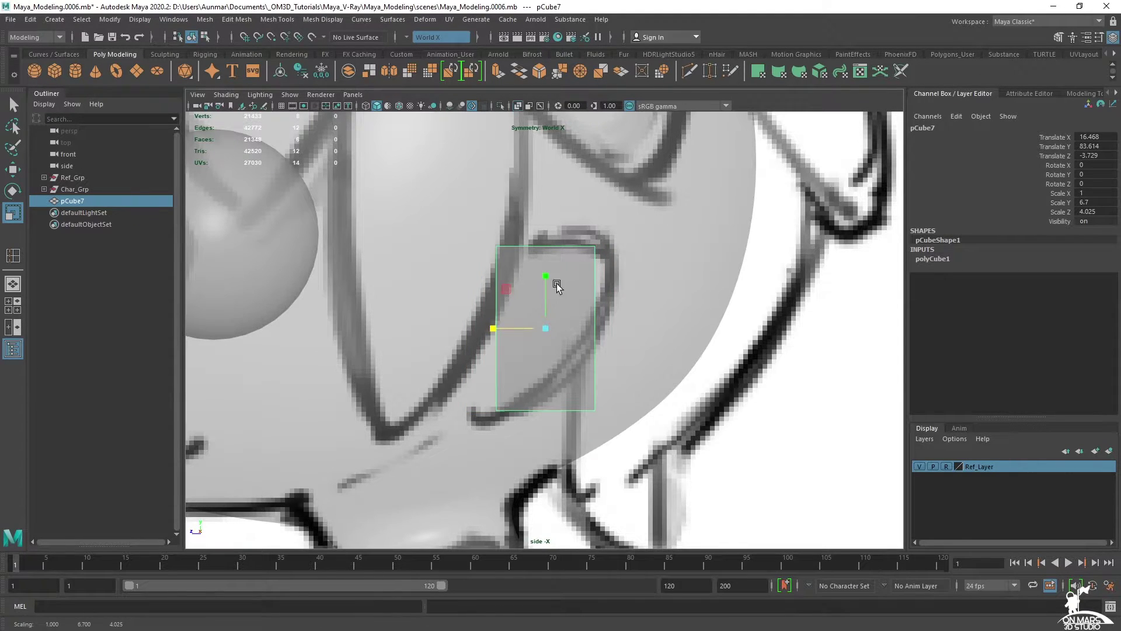
# - Cut a vertical edge loop through the middle of the ear block with Multi-Cut
pyautogui.scroll(2, 544, 303)
pyautogui.keyDown('shift'); pyautogui.moveTo(545, 302); pyautogui.dragTo(564, 295, button='right'); pyautogui.keyUp('shift')
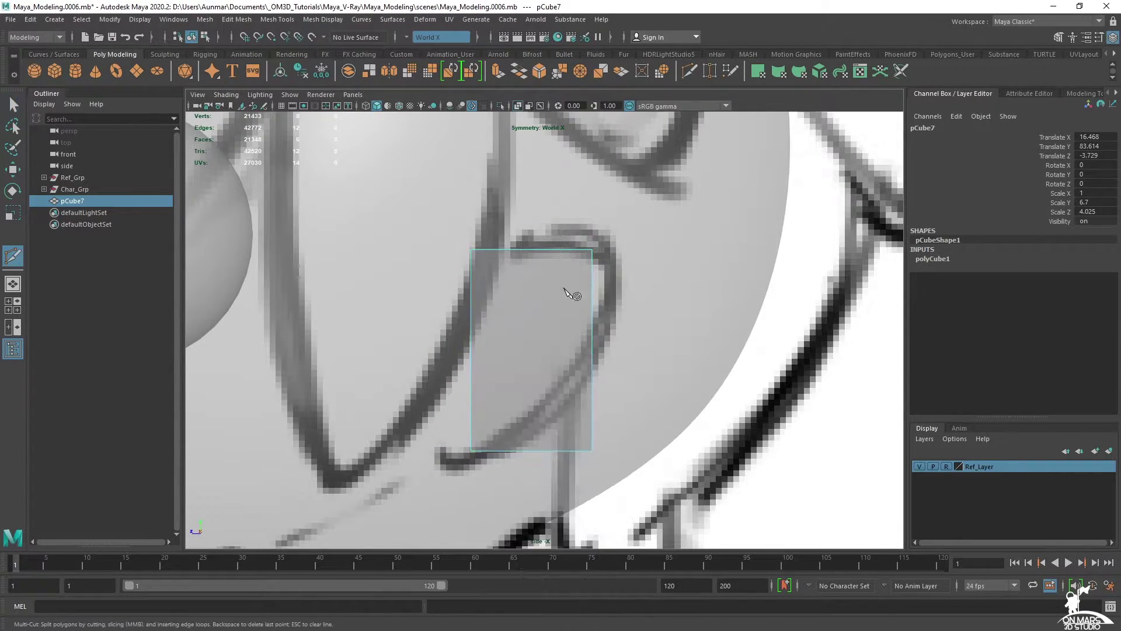
pyautogui.keyDown('ctrl'); pyautogui.click(532, 250); pyautogui.keyUp('ctrl')
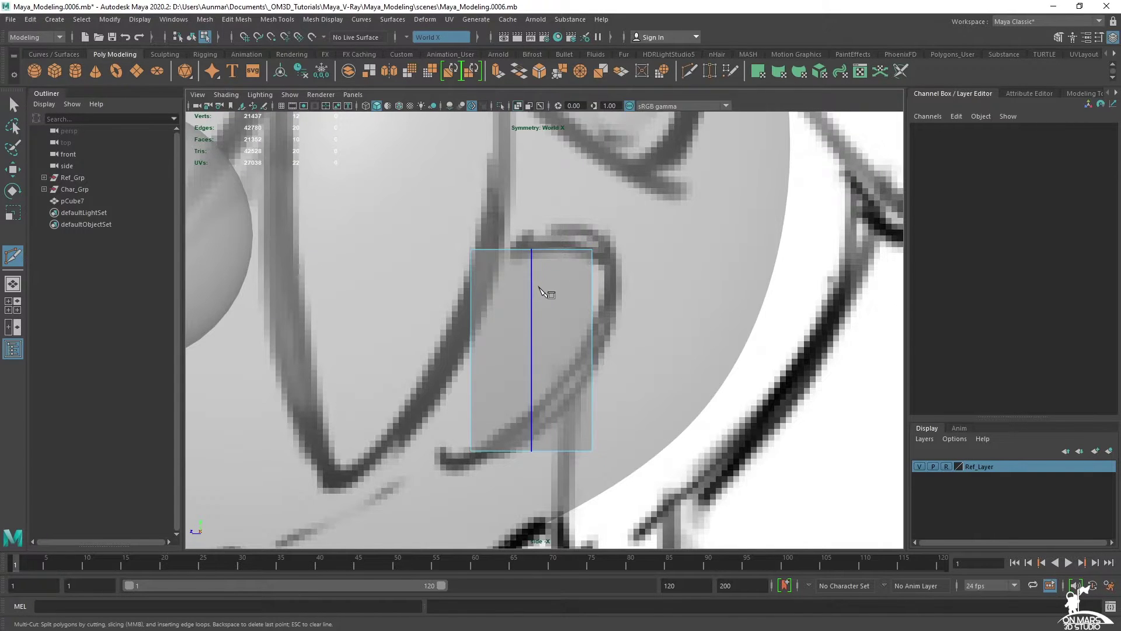
pyautogui.keyDown('alt'); pyautogui.moveTo(610, 339); pyautogui.dragTo(612, 336, button='middle'); pyautogui.keyUp('alt')
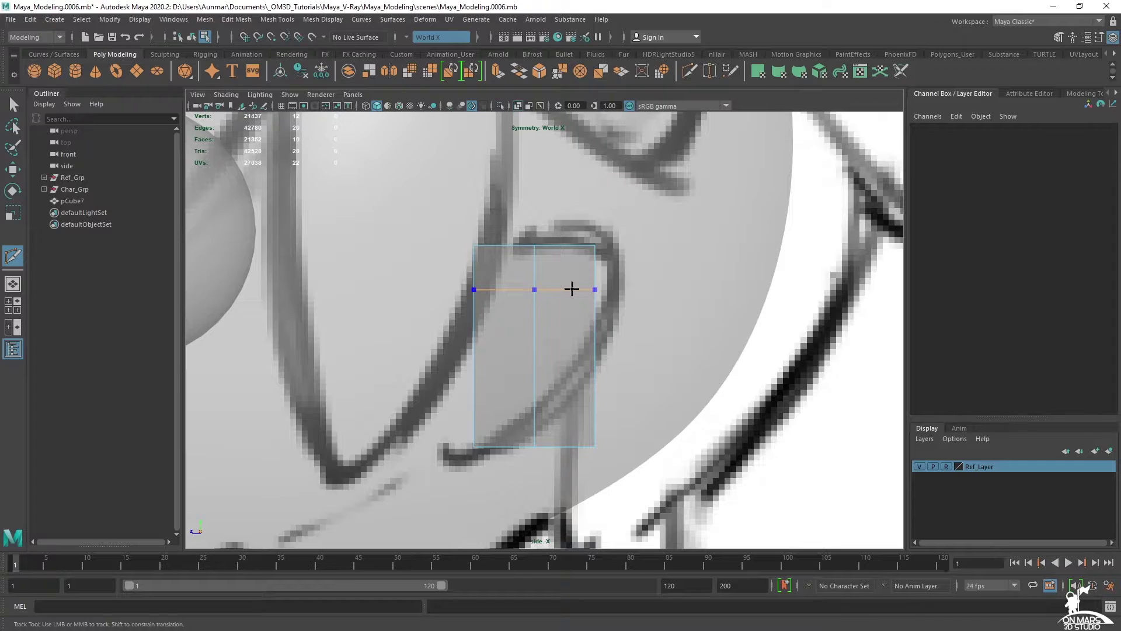
# - Select all the vertical edges of the ear block
pyautogui.press('q')
pyautogui.moveTo(623, 316); pyautogui.dragTo(379, 313)
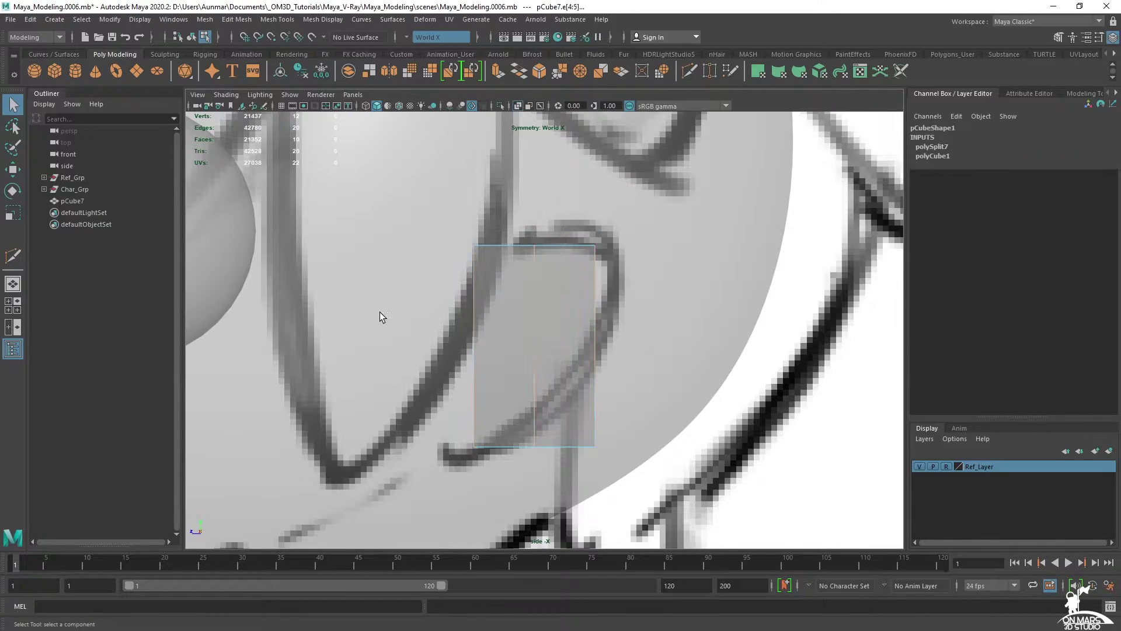
pyautogui.keyDown('alt'); pyautogui.moveTo(634, 308); pyautogui.dragTo(625, 314, button='middle'); pyautogui.keyUp('alt')
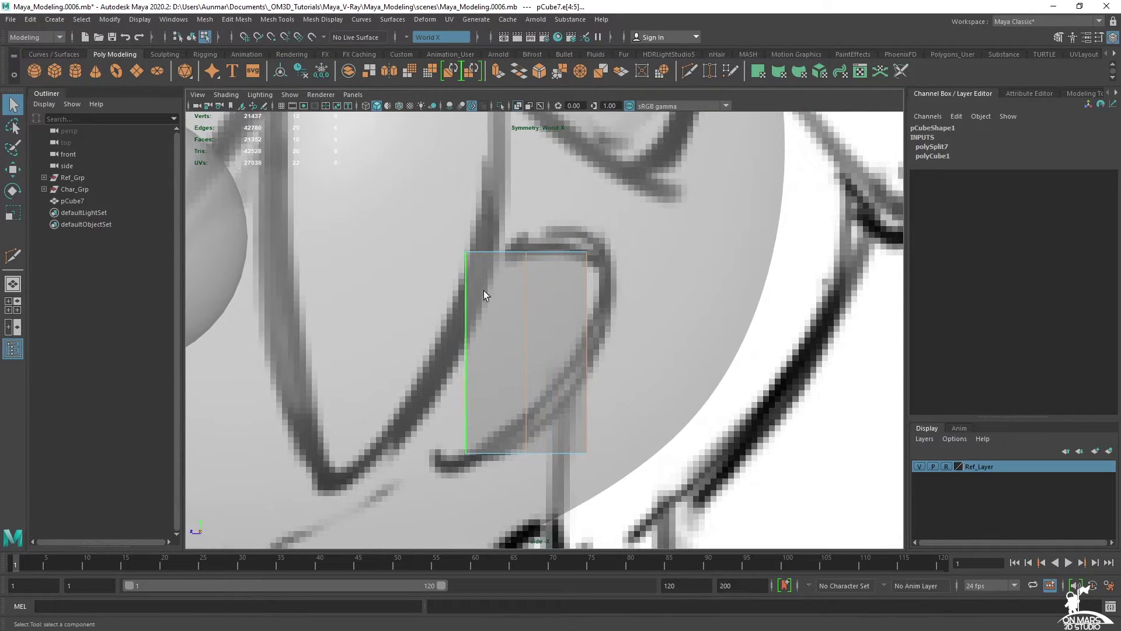
pyautogui.keyDown('shift'); pyautogui.rightClick(595, 306); pyautogui.keyUp('shift')
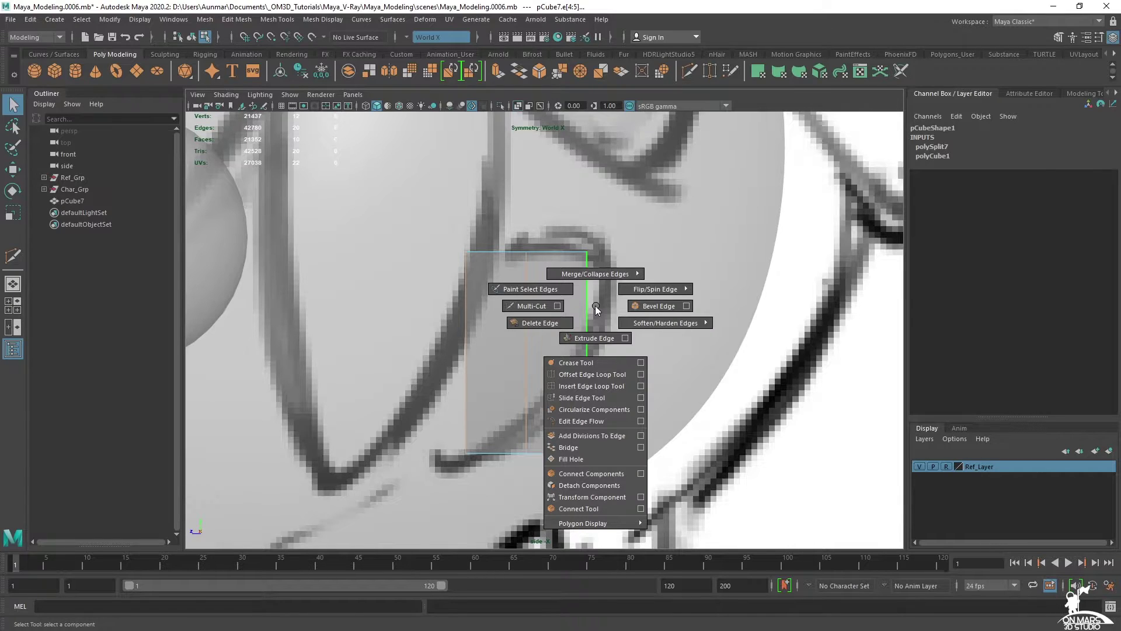
pyautogui.click(601, 476)
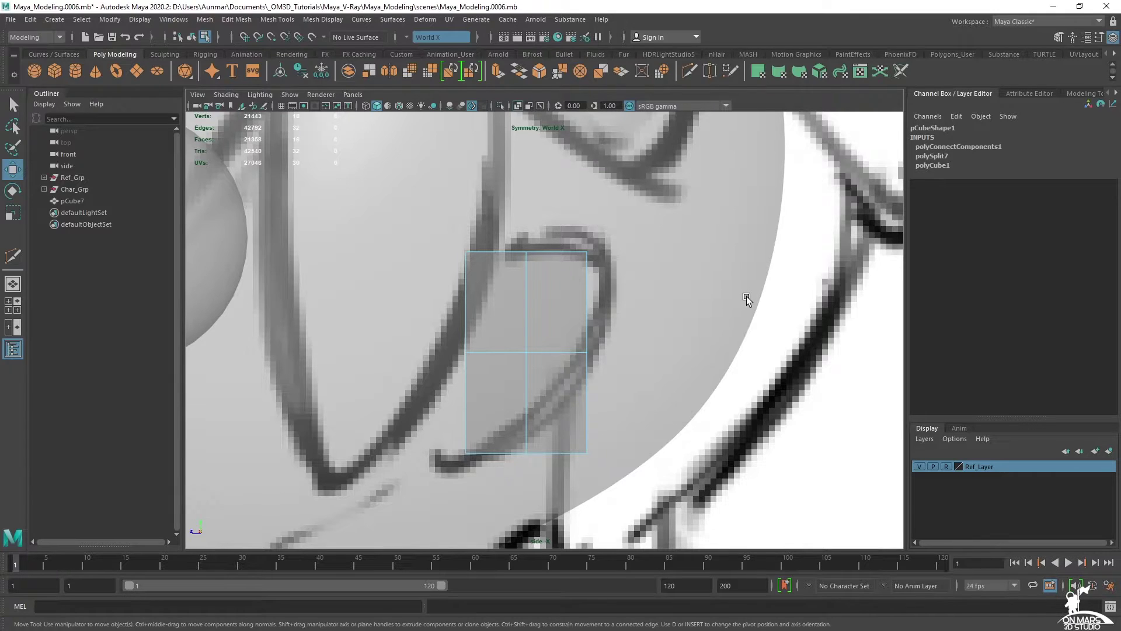
pyautogui.press('q')
pyautogui.hotkey('ctrl', 'z')
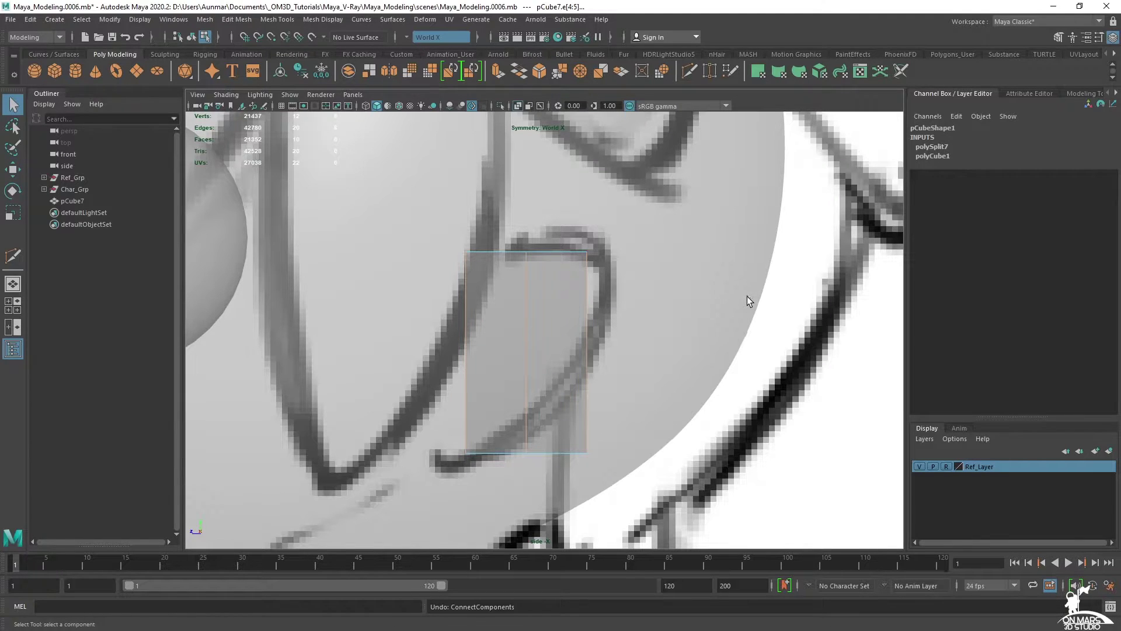
# - Connect the selected vertical edges with three evenly spaced horizontal edge loops using the Connect tool
pyautogui.click(1059, 37)
pyautogui.click(925, 465)
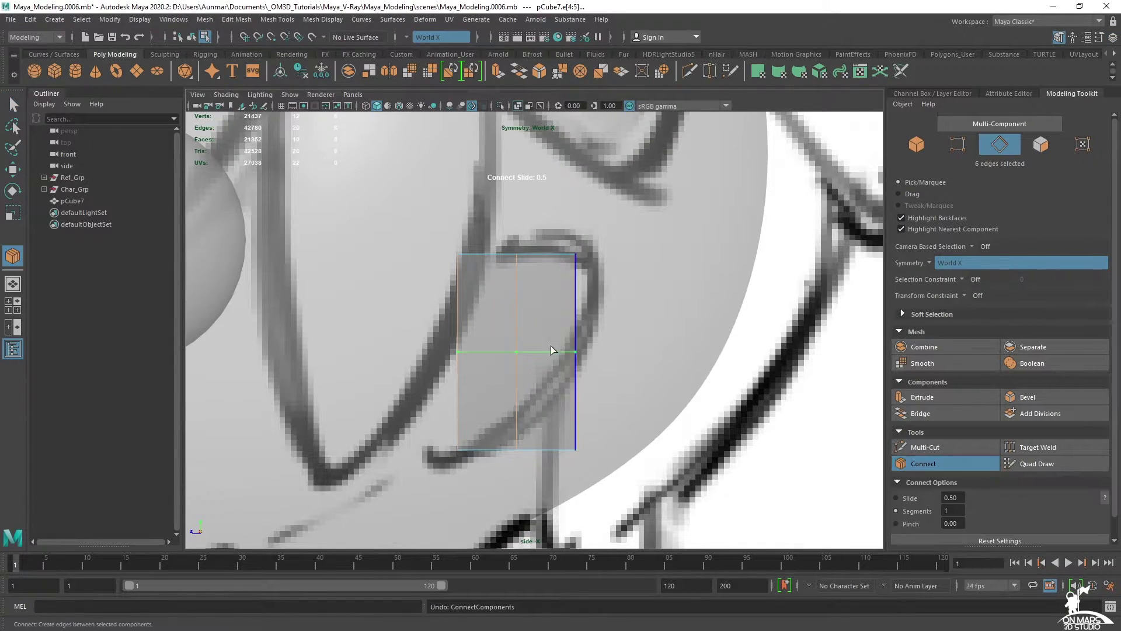
pyautogui.press('q')
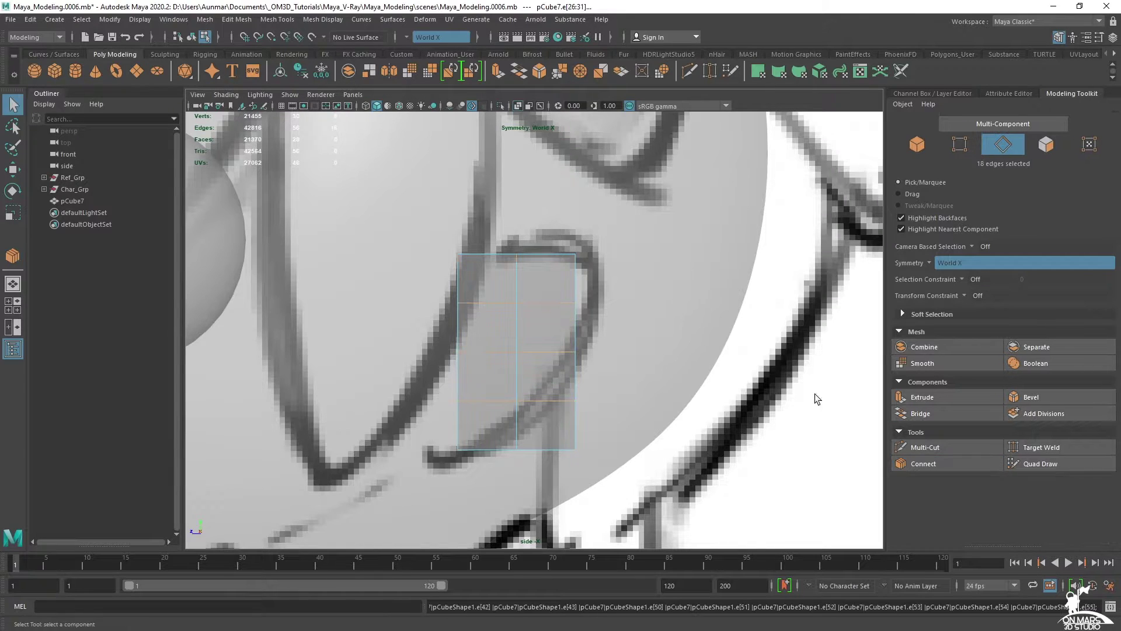
pyautogui.click(540, 292)
pyautogui.keyDown('shift'); pyautogui.doubleClick(555, 340); pyautogui.keyUp('shift')
pyautogui.rightClick(551, 352)
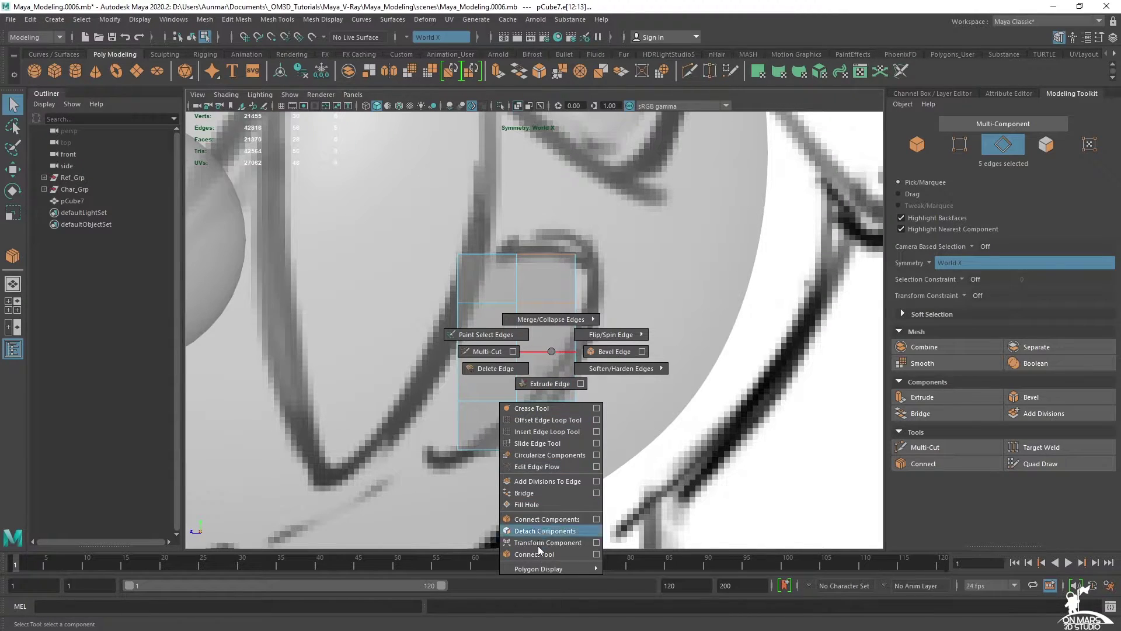
pyautogui.keyDown('shift'); pyautogui.moveTo(538, 563); pyautogui.dragTo(553, 351, button='right'); pyautogui.keyUp('shift')
# - Round the top of the ear block by lowering its upper corner vertices and scaling them closer together in Z
pyautogui.scroll(2, 563, 351)
pyautogui.keyDown('alt'); pyautogui.moveTo(544, 329); pyautogui.dragTo(601, 323, button='middle'); pyautogui.keyUp('alt')
pyautogui.moveTo(619, 252); pyautogui.dragTo(579, 253, button='right')
pyautogui.moveTo(664, 254); pyautogui.dragTo(626, 232)
pyautogui.press('w')
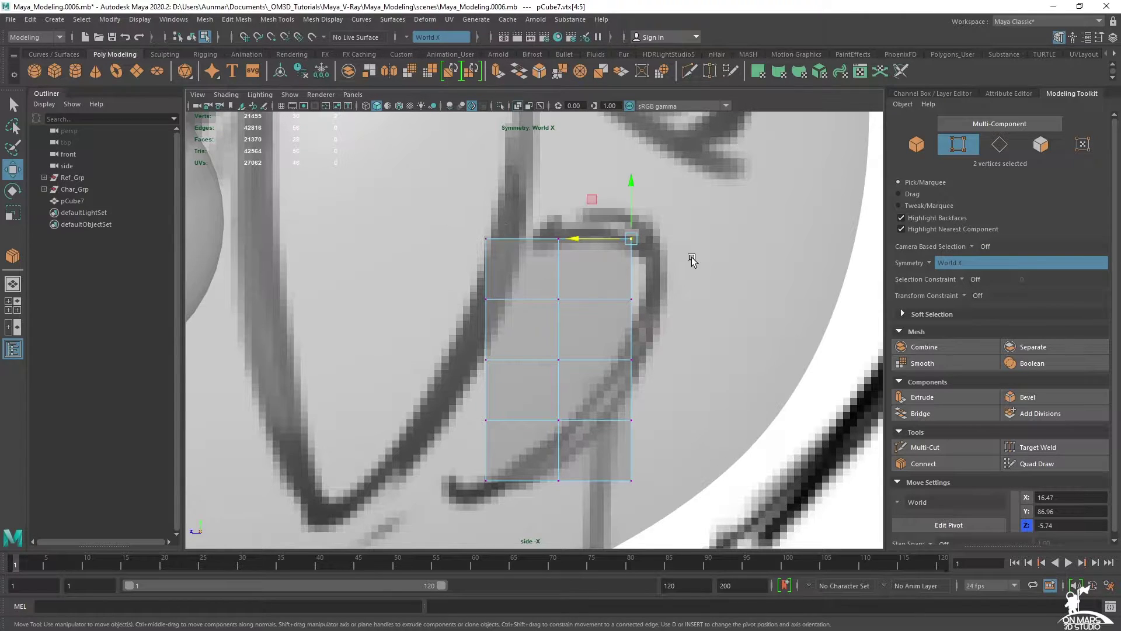
pyautogui.keyDown('alt'); pyautogui.moveTo(693, 267); pyautogui.dragTo(670, 285, button='middle'); pyautogui.keyUp('alt')
pyautogui.scroll(1, 670, 287)
pyautogui.keyDown('shift'); pyautogui.moveTo(439, 225); pyautogui.dragTo(475, 256); pyautogui.keyUp('shift')
pyautogui.moveTo(536, 192); pyautogui.dragTo(536, 212)
pyautogui.press('r')
pyautogui.moveTo(484, 267); pyautogui.dragTo(514, 275)
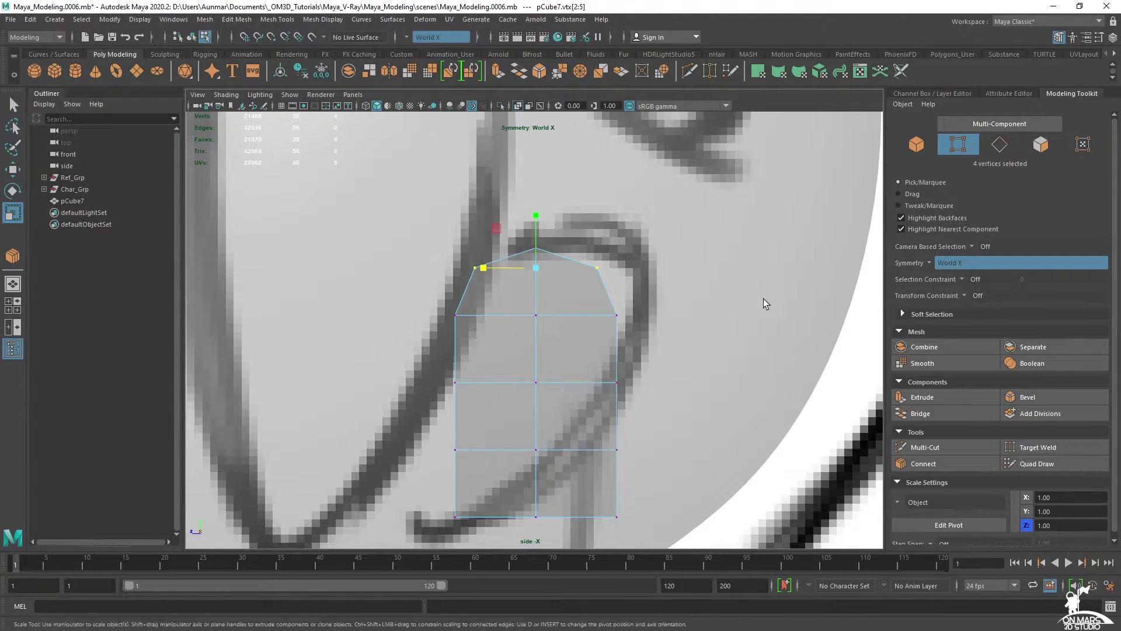
# - Narrow the bottom of the ear block by scaling its lowest row of vertices inward in Z
pyautogui.keyDown('alt'); pyautogui.moveTo(590, 372); pyautogui.dragTo(636, 266, button='middle'); pyautogui.keyUp('alt')
pyautogui.scroll(-2, 654, 310)
pyautogui.click(672, 425)
pyautogui.hotkey('ctrl', 'z')
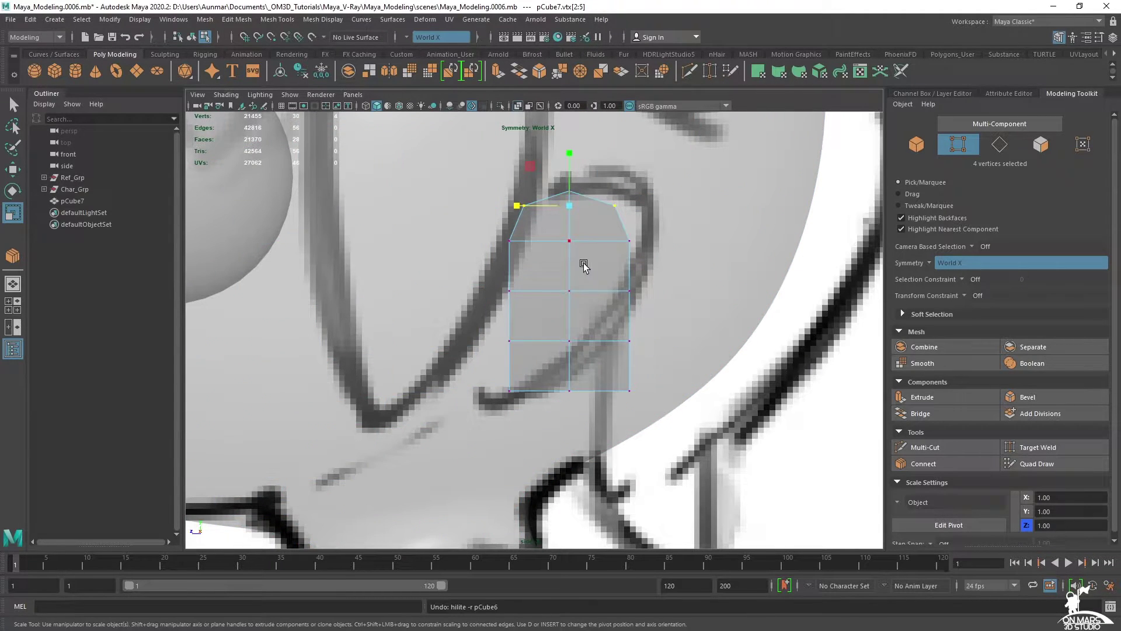
pyautogui.moveTo(664, 407); pyautogui.dragTo(441, 363)
pyautogui.press('r')
pyautogui.moveTo(518, 391); pyautogui.dragTo(545, 393)
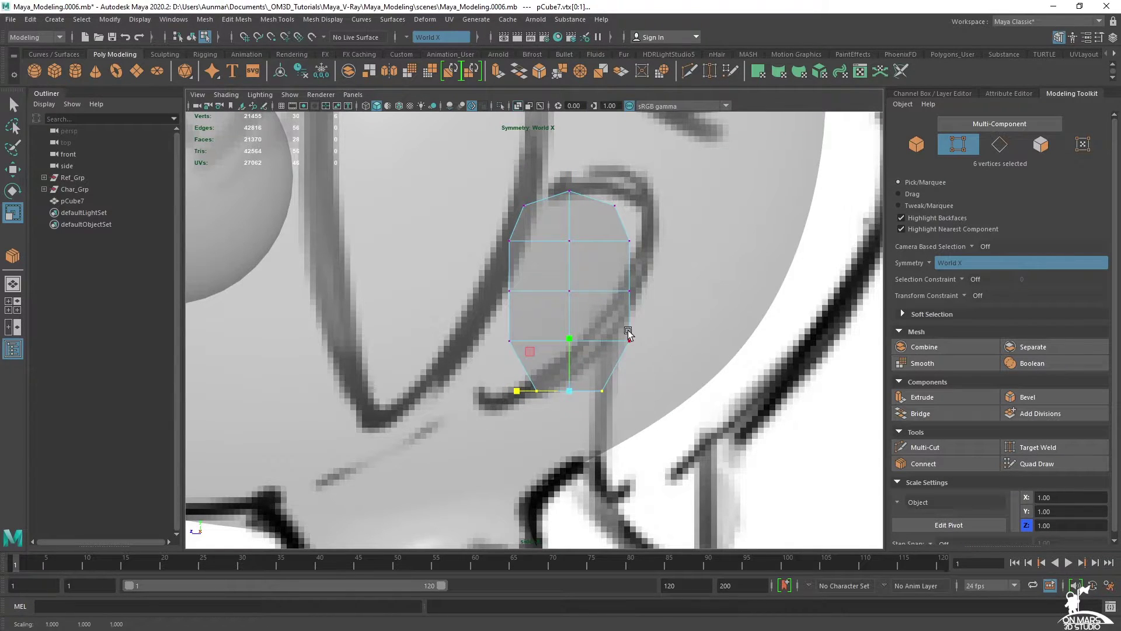
# - Taper the ear block toward the bottom by scaling its middle and lower vertex rows narrower in Z
pyautogui.moveTo(668, 348); pyautogui.dragTo(529, 342)
pyautogui.moveTo(669, 311); pyautogui.dragTo(520, 292)
pyautogui.moveTo(577, 253); pyautogui.dragTo(519, 241)
pyautogui.moveTo(617, 425); pyautogui.dragTo(526, 396)
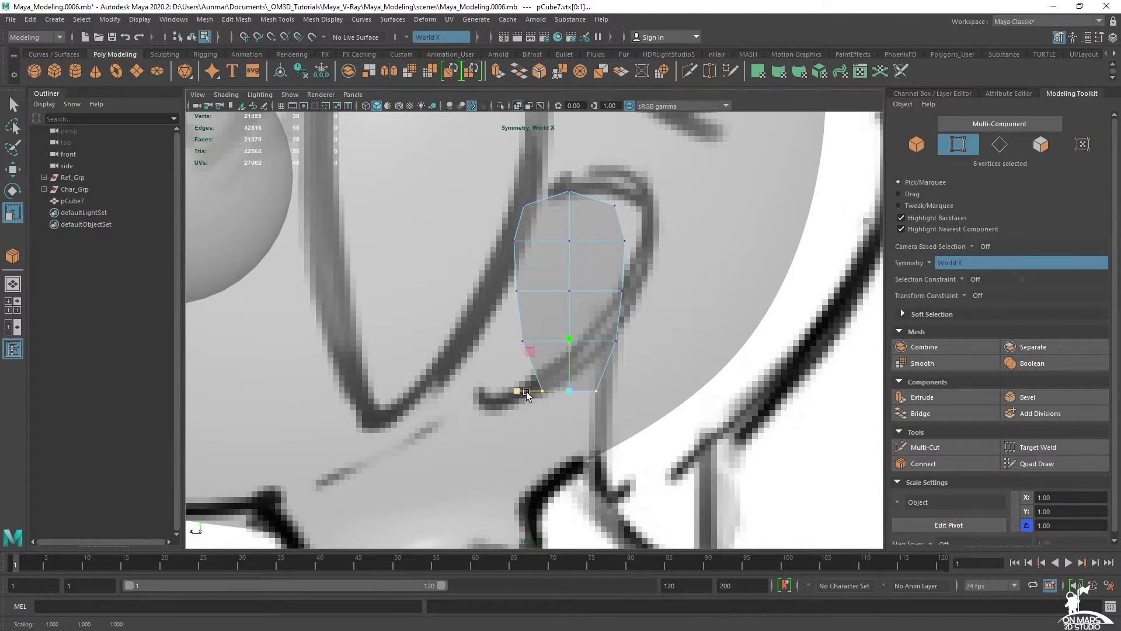
# - Round the bottom of the ear by raising its lower corner vertices to about 80.67 in Y, leaving the centre vertices in place
pyautogui.press('w')
pyautogui.moveTo(567, 357); pyautogui.dragTo(567, 349)
pyautogui.hotkey('ctrl', 'z')
pyautogui.keyDown('ctrl'); pyautogui.moveTo(577, 404); pyautogui.dragTo(570, 334); pyautogui.keyUp('ctrl')
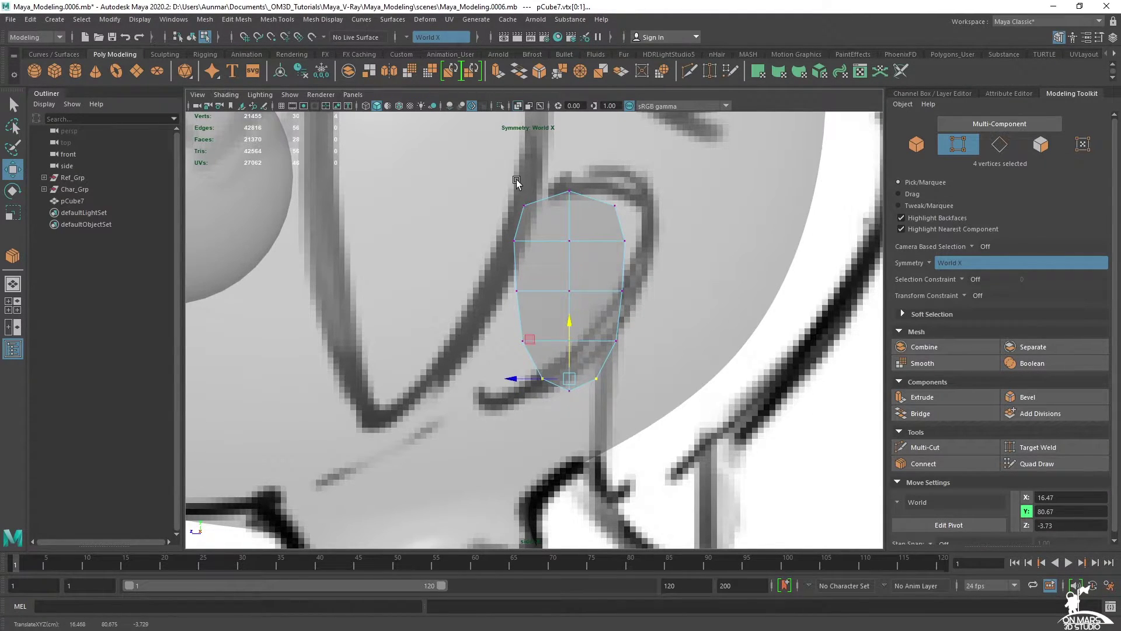
# - Adjust the vertices along the ear's front edge to smooth its outline
pyautogui.click(525, 205)
pyautogui.moveTo(478, 205); pyautogui.dragTo(492, 240)
pyautogui.moveTo(489, 281); pyautogui.dragTo(467, 290)
# - Return to object mode, add a nonlinear Flare deformer to the ear block and display its attributes
pyautogui.keyDown('alt'); pyautogui.moveTo(617, 308); pyautogui.dragTo(641, 363, button='middle'); pyautogui.keyUp('alt')
pyautogui.scroll(1, 705, 264)
pyautogui.keyDown('alt'); pyautogui.moveTo(637, 277); pyautogui.dragTo(538, 254, button='middle'); pyautogui.keyUp('alt')
pyautogui.scroll(1, 564, 250)
pyautogui.moveTo(503, 257); pyautogui.dragTo(535, 241, button='right')
pyautogui.press('q')
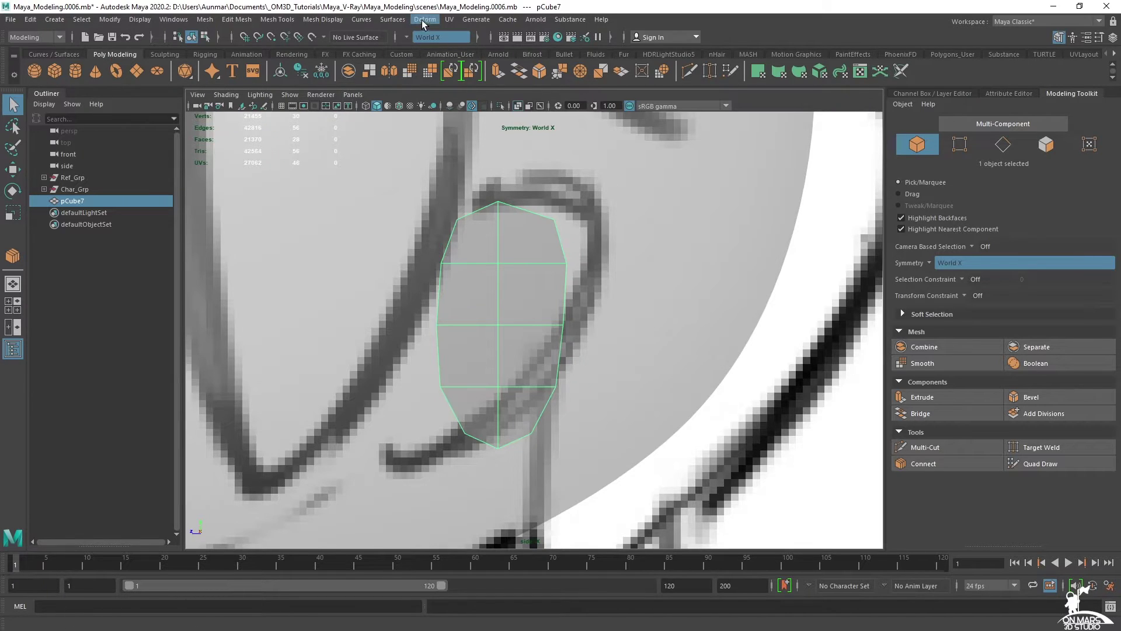
pyautogui.click(425, 19)
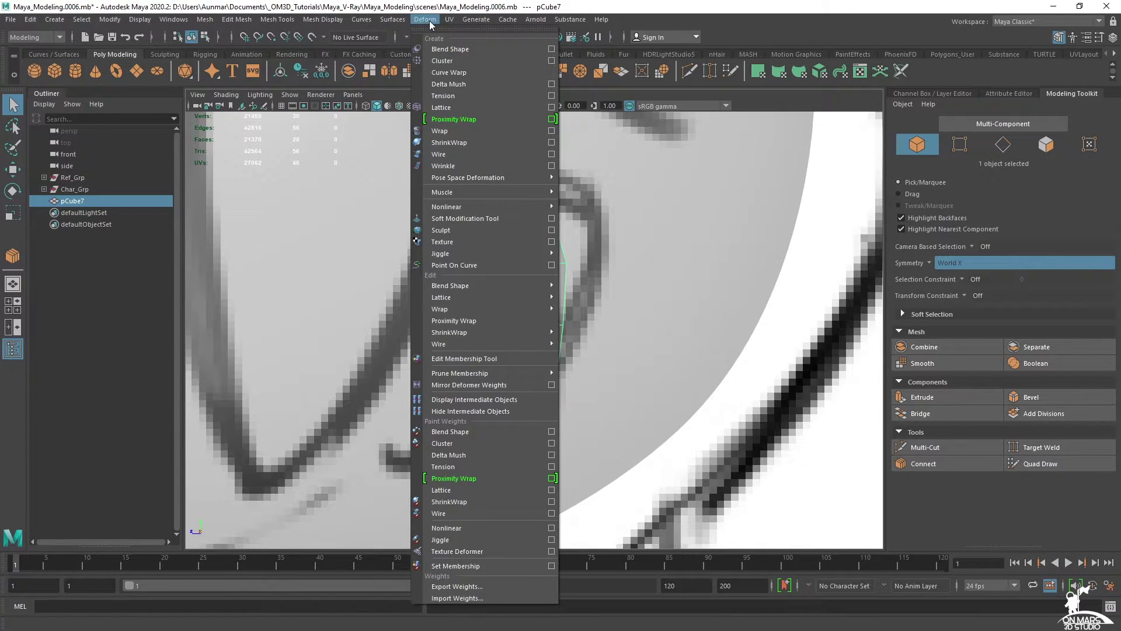
pyautogui.moveTo(530, 209)
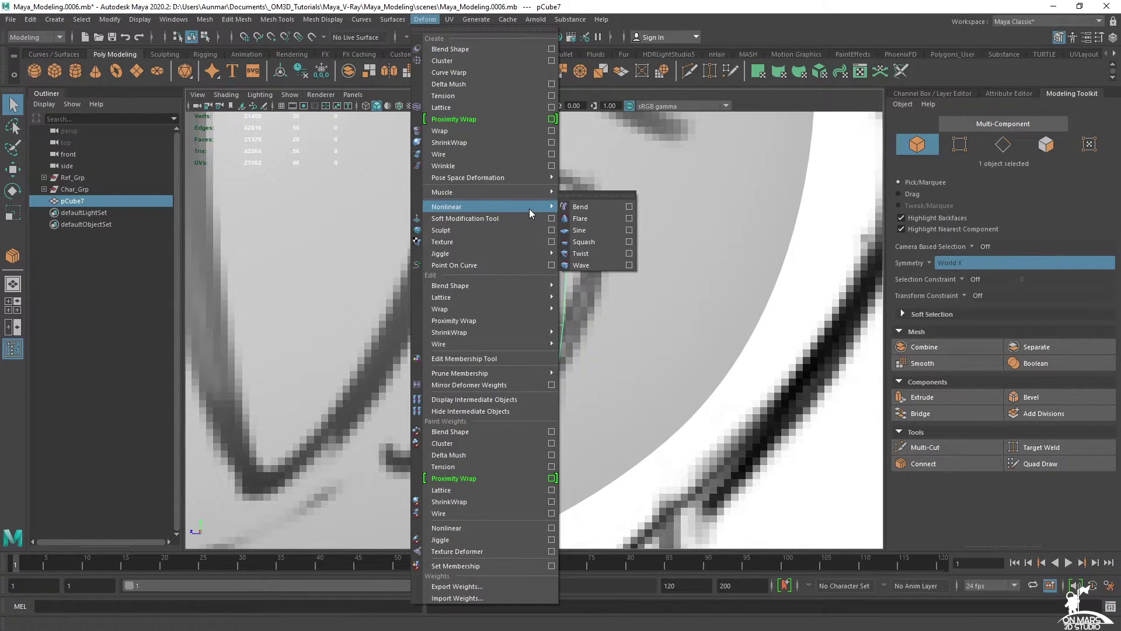
pyautogui.click(578, 218)
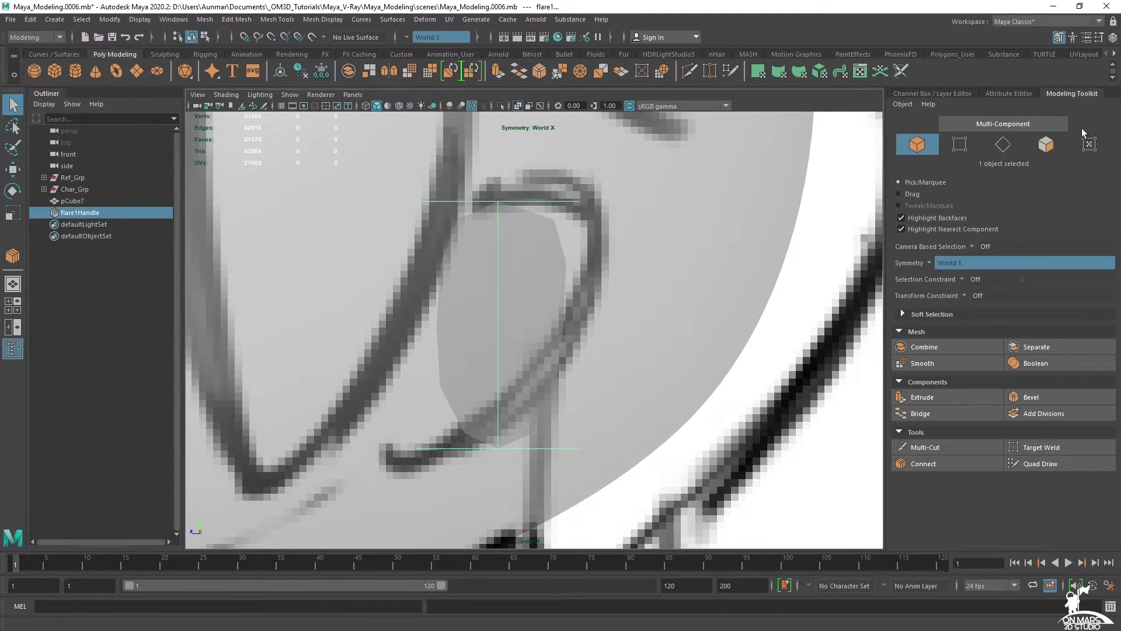
pyautogui.click(1113, 37)
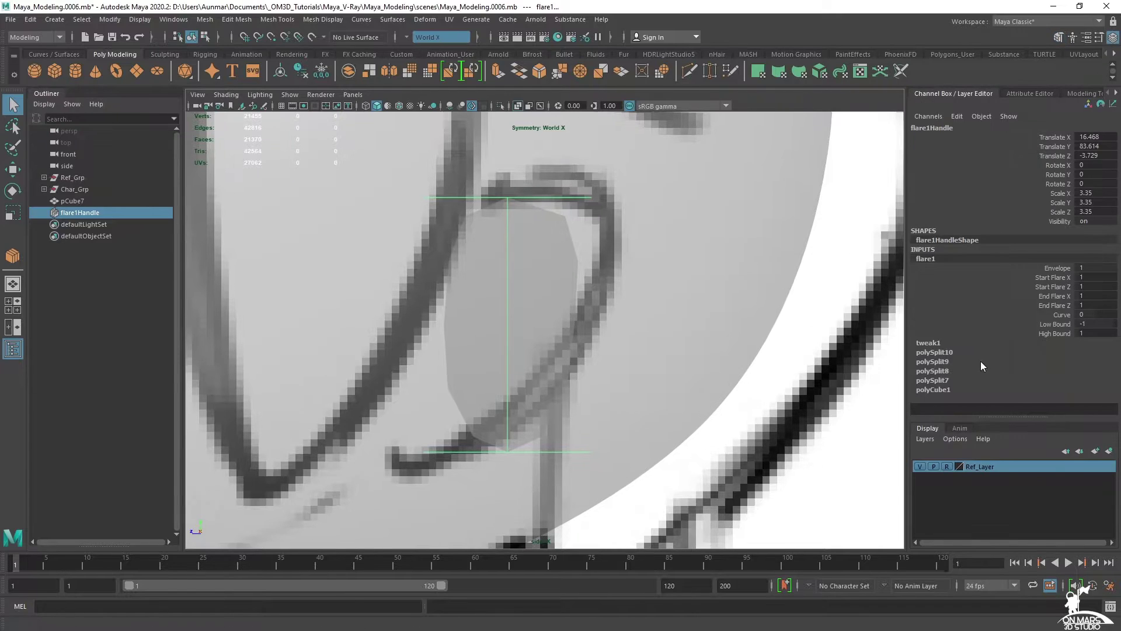
# - Try lowering the Flare deformer's Start Flare Z to 0.8
pyautogui.click(1049, 287)
pyautogui.moveTo(701, 268); pyautogui.dragTo(686, 268, button='middle')
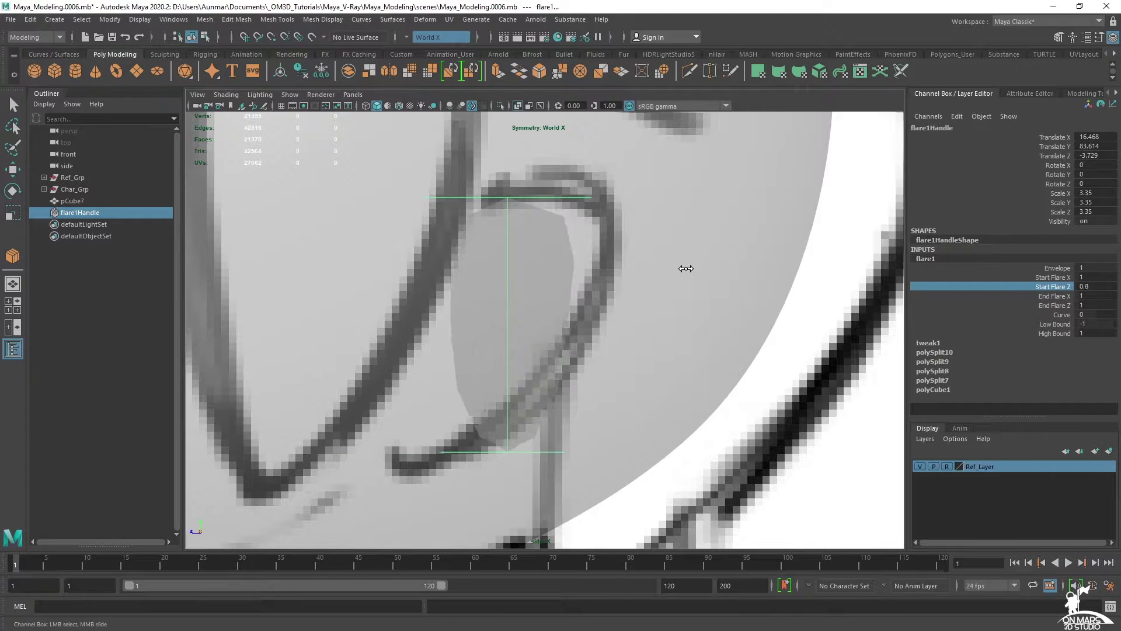
# - Turn on wireframe on shaded and turn off X-ray display in the side view
pyautogui.click(399, 106)
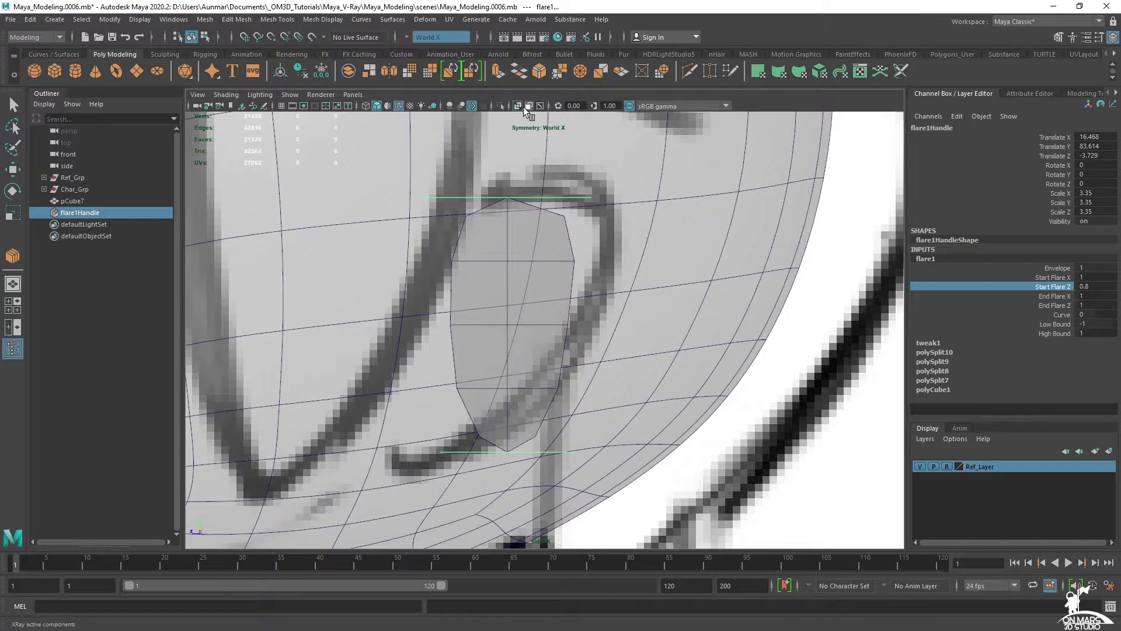
pyautogui.click(517, 107)
# - Reset the Flare deformer's Start Flare Z to 1
pyautogui.click(1085, 287)
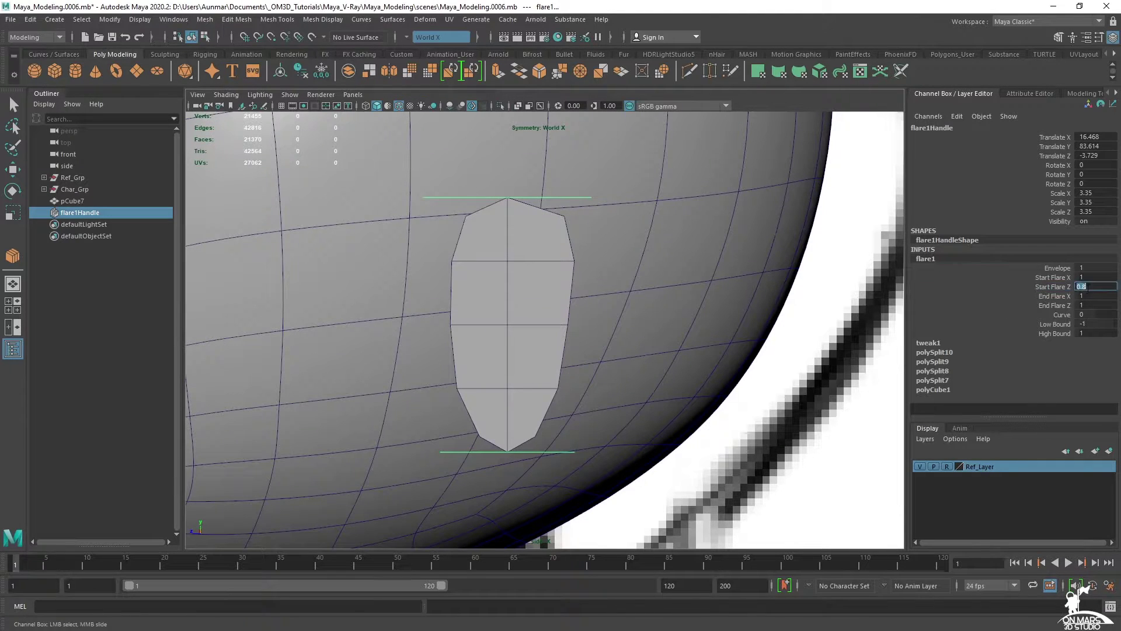
pyautogui.write('1')
pyautogui.press('Return')
pyautogui.click(1048, 286)
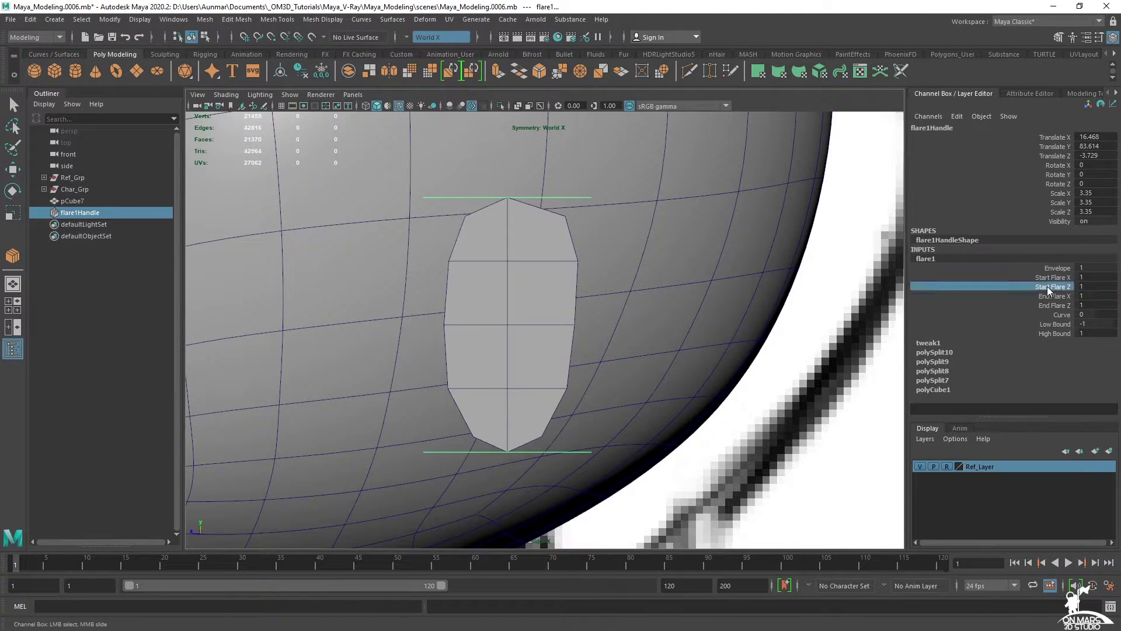
# - Lower the Flare deformer's Start Flare Z to 0.8 and add a nonlinear Bend deformer to the ear block
pyautogui.moveTo(724, 272); pyautogui.dragTo(723, 271, button='middle')
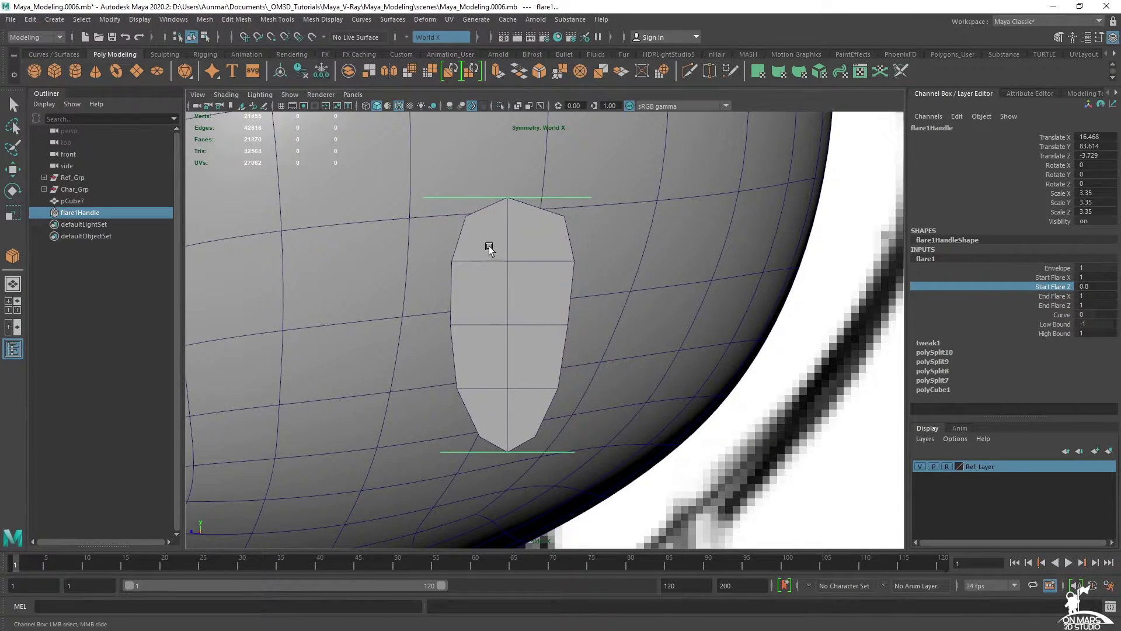
pyautogui.press('q')
pyautogui.click(516, 270)
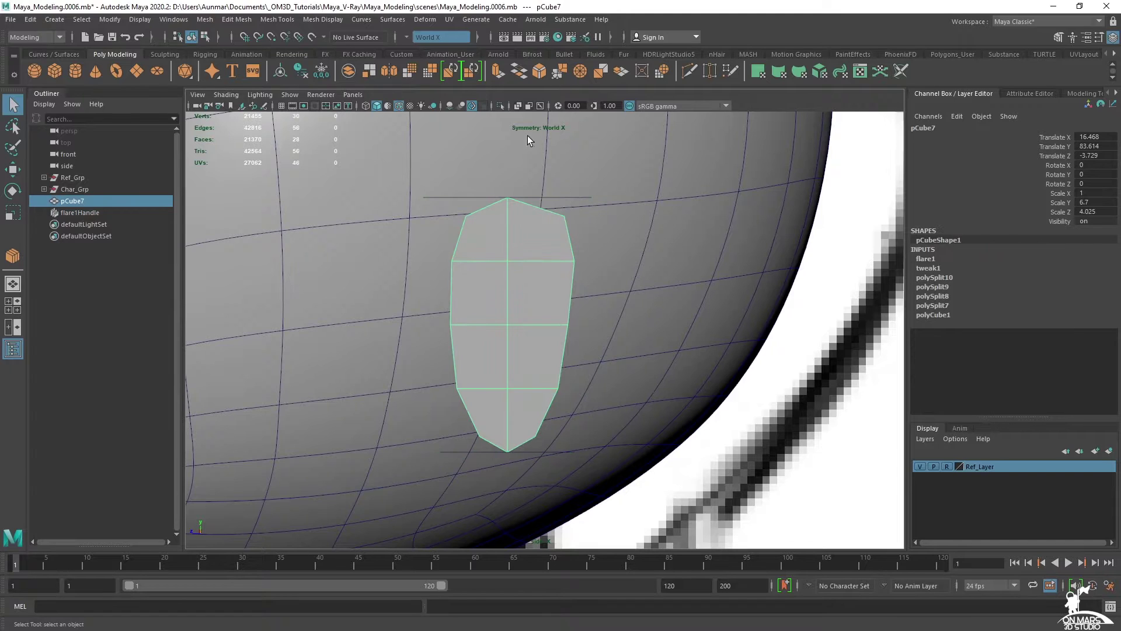
pyautogui.click(430, 20)
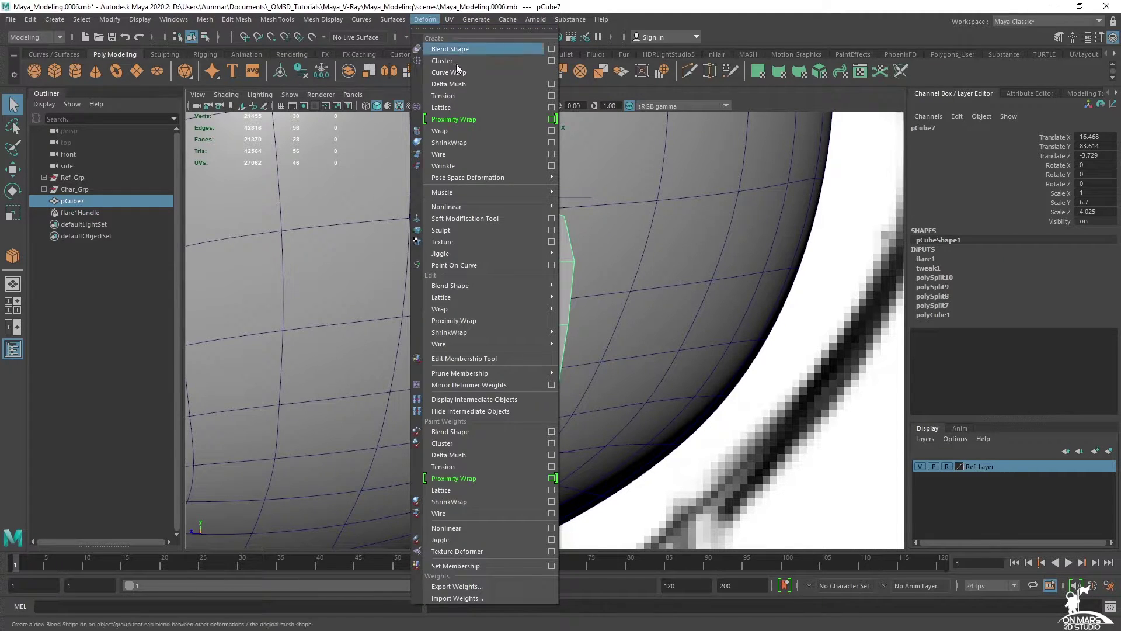
pyautogui.moveTo(492, 191)
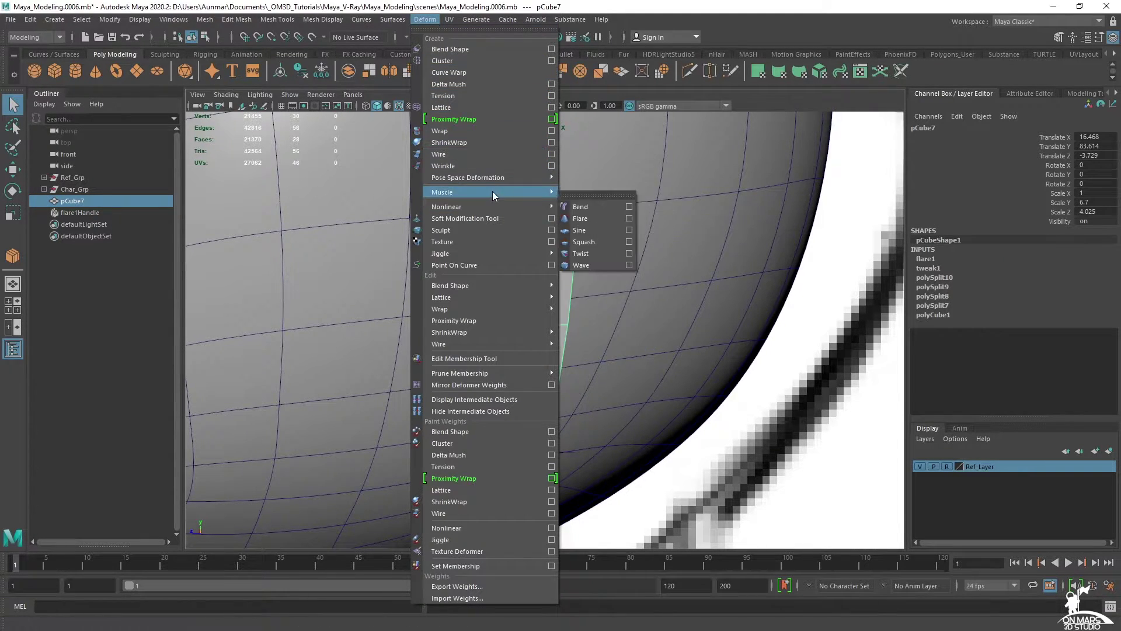
pyautogui.click(581, 207)
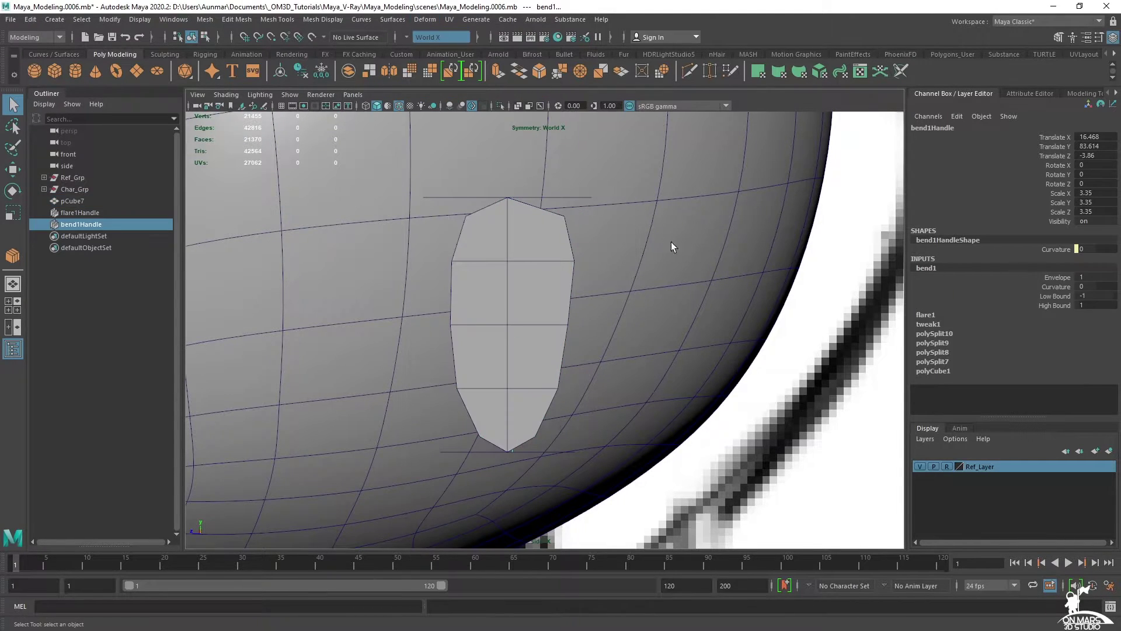
# - Raise the Bend deformer's Curvature to about 18.3 and inspect the bent ear block in the perspective view
pyautogui.click(1057, 287)
pyautogui.moveTo(721, 245); pyautogui.dragTo(759, 181, button='middle')
pyautogui.press('space')
pyautogui.press('space')
pyautogui.keyDown('alt'); pyautogui.moveTo(771, 156); pyautogui.dragTo(496, 229); pyautogui.keyUp('alt')
pyautogui.keyDown('alt'); pyautogui.moveTo(496, 229); pyautogui.dragTo(582, 204, button='middle'); pyautogui.keyUp('alt')
pyautogui.keyDown('alt'); pyautogui.moveTo(581, 204); pyautogui.dragTo(619, 202, button='right'); pyautogui.keyUp('alt')
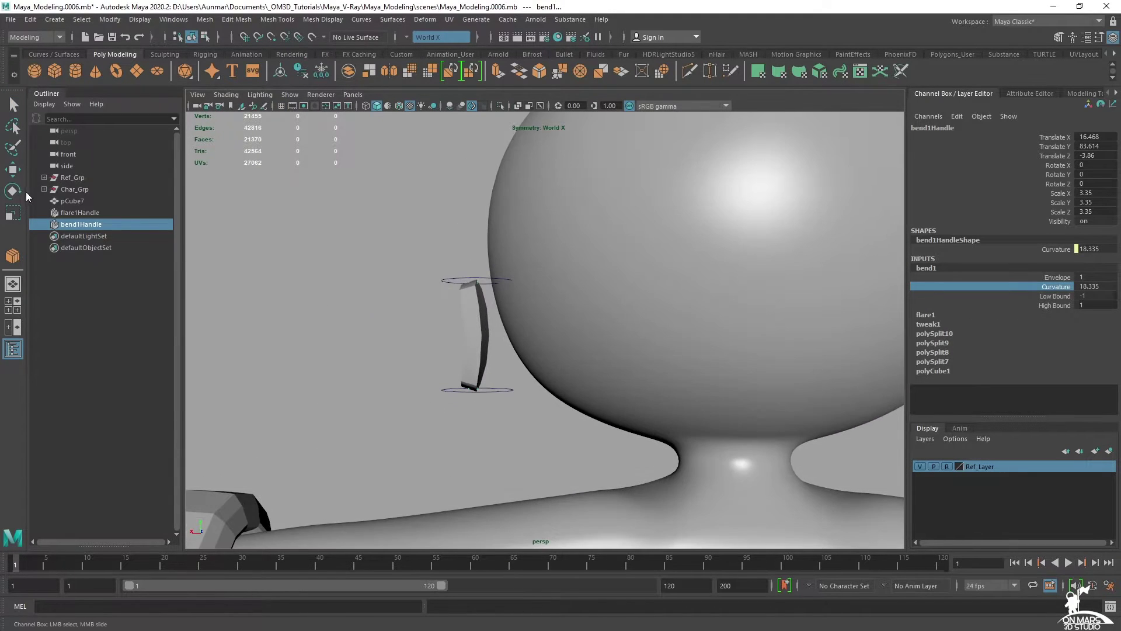
# - Try rotating the Bend handle about its vertical axis and setting its Rotate Y to 90
pyautogui.press('e')
pyautogui.keyDown('alt'); pyautogui.moveTo(426, 325); pyautogui.dragTo(523, 373); pyautogui.keyUp('alt')
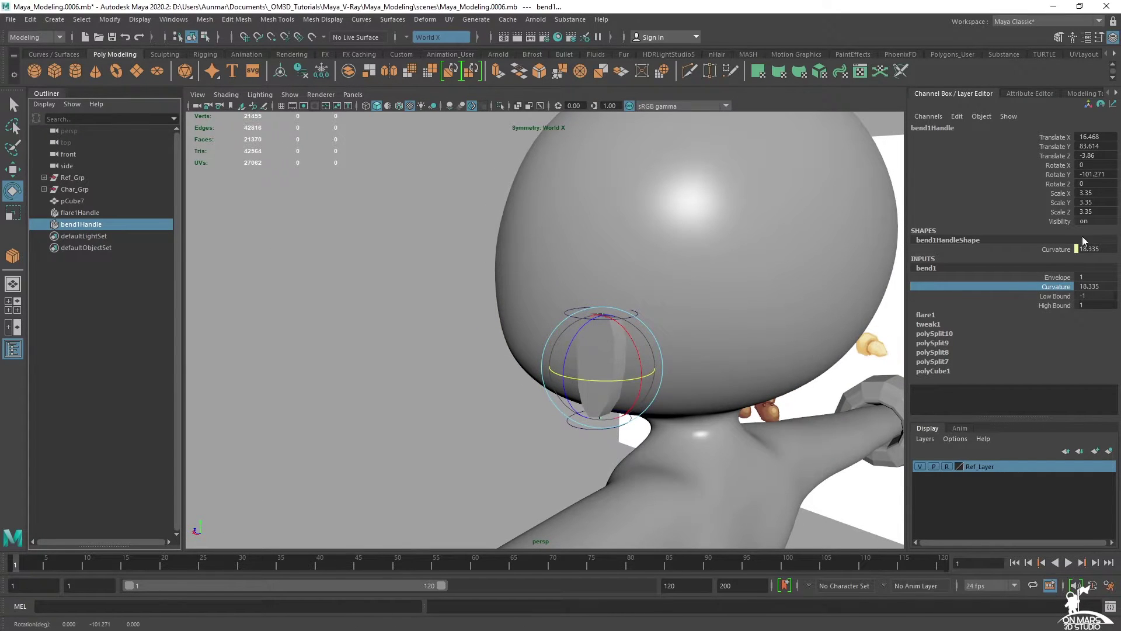
pyautogui.doubleClick(1092, 173)
pyautogui.write('90')
pyautogui.press('Return')
pyautogui.keyDown('alt'); pyautogui.moveTo(577, 283); pyautogui.dragTo(548, 255, button='middle'); pyautogui.keyUp('alt')
pyautogui.keyDown('alt'); pyautogui.moveTo(543, 250); pyautogui.dragTo(635, 310); pyautogui.keyUp('alt')
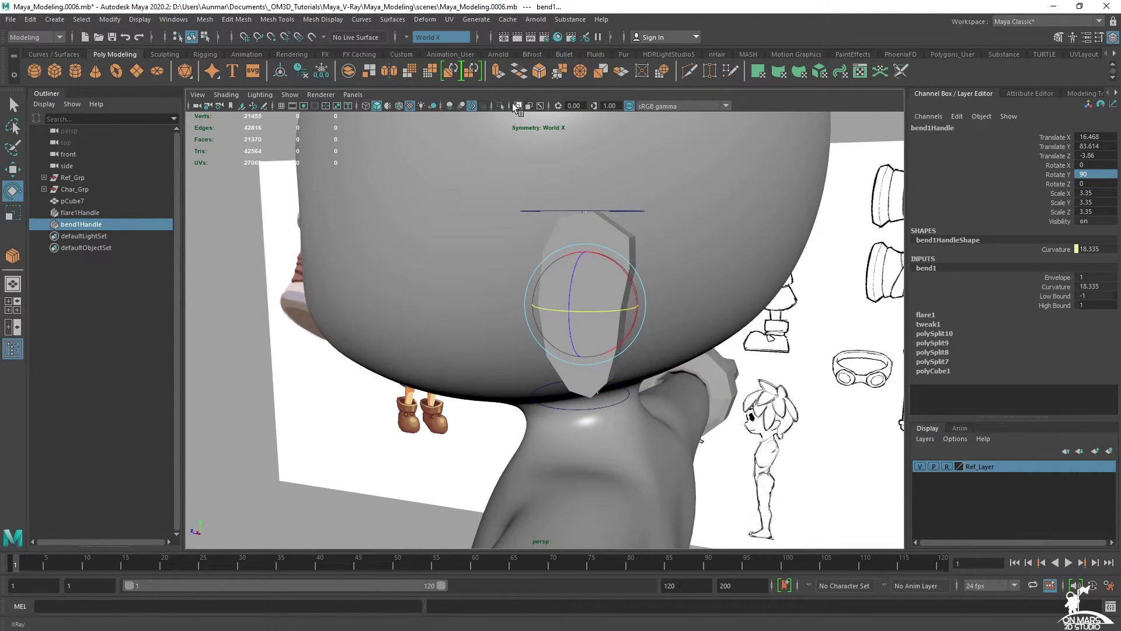
# - Set the Bend handle's Rotate Y to -90, using X-ray display temporarily to check the block against the head
pyautogui.click(515, 104)
pyautogui.moveTo(624, 229)
pyautogui.keyDown('alt'); pyautogui.mouseDown()
pyautogui.moveTo(643, 226)
pyautogui.moveTo(620, 227)
pyautogui.mouseUp(); pyautogui.keyUp('alt')
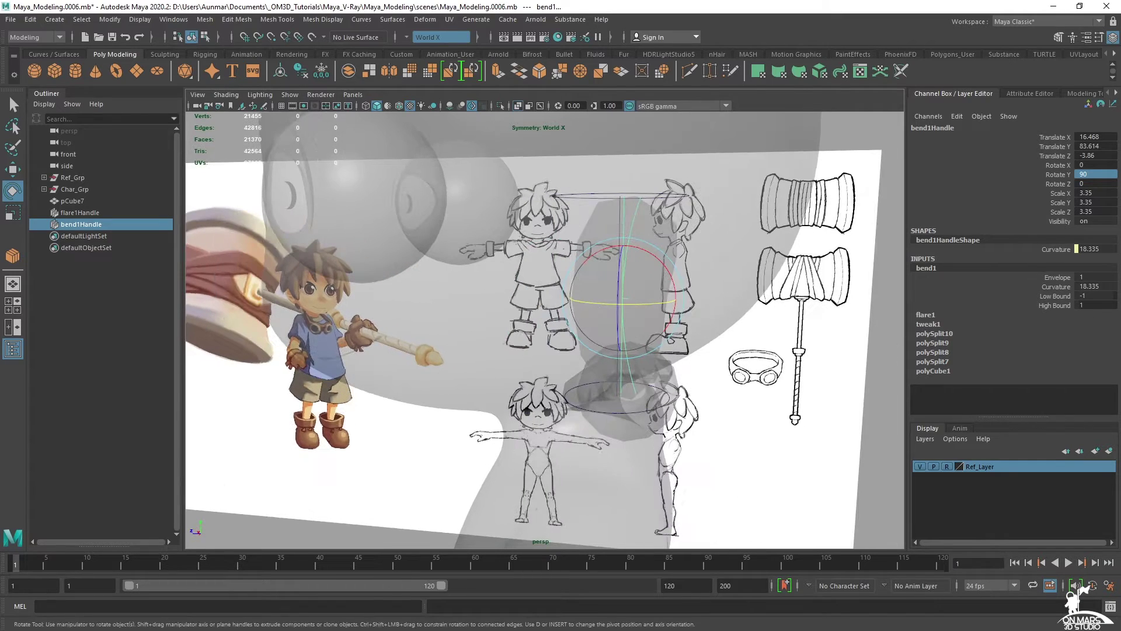
pyautogui.click(1088, 174)
pyautogui.press('Return')
pyautogui.keyDown('alt'); pyautogui.moveTo(619, 238); pyautogui.dragTo(597, 228); pyautogui.keyUp('alt')
pyautogui.hotkey('alt', 'x')
# - Increase the Bend deformer's Curvature to about 20.6 in the side view
pyautogui.press('space')
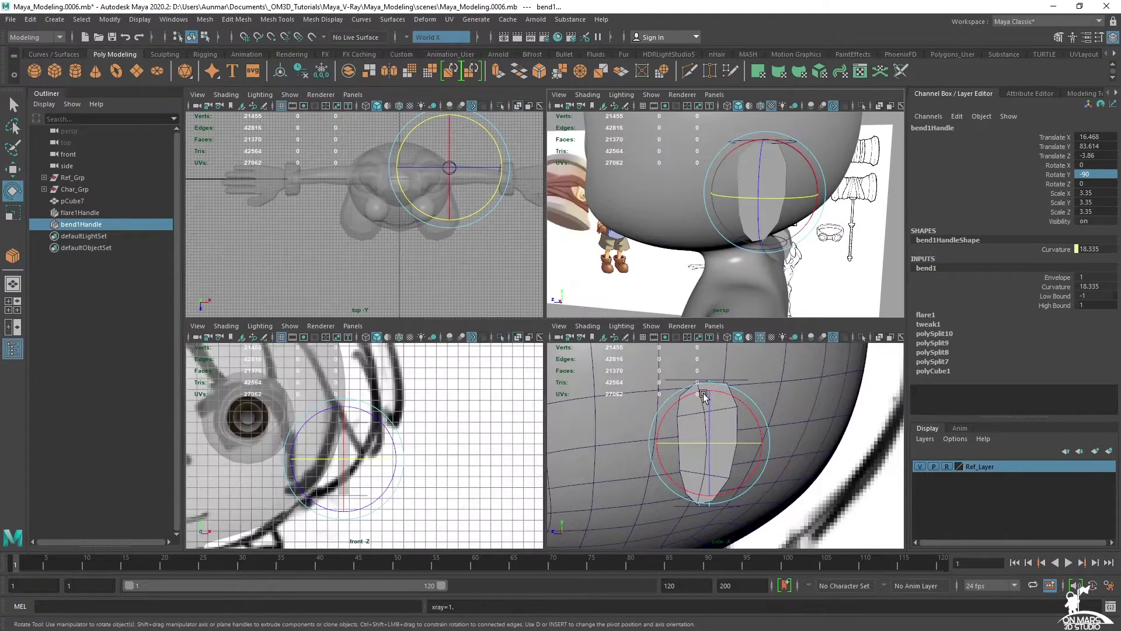
pyautogui.press('space')
pyautogui.keyDown('alt'); pyautogui.moveTo(586, 281); pyautogui.dragTo(572, 315, button='right'); pyautogui.keyUp('alt')
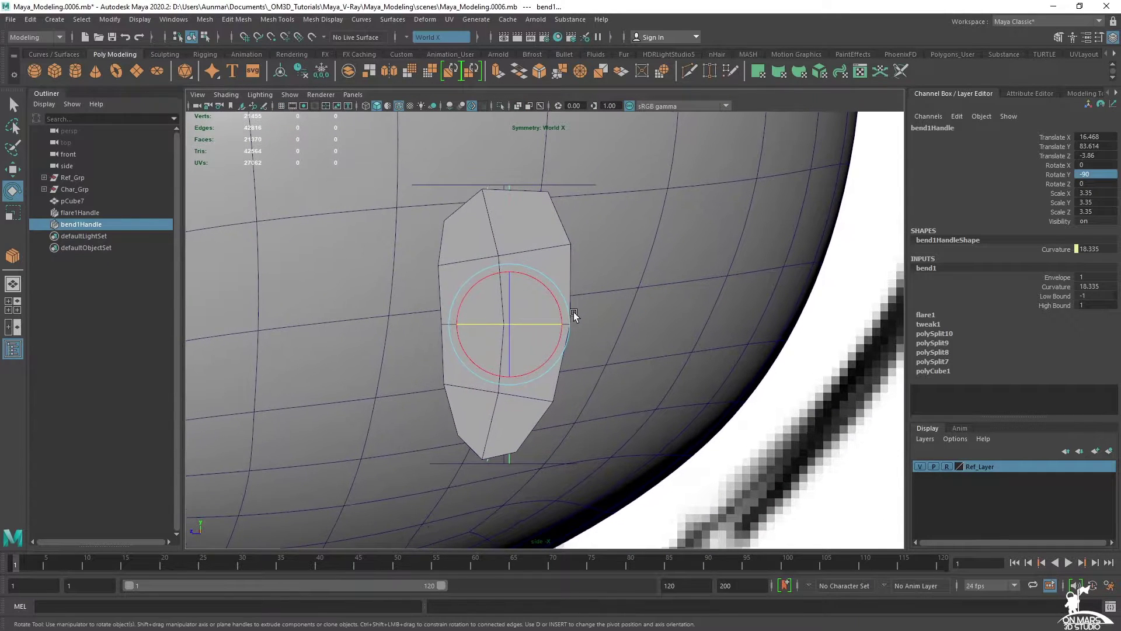
pyautogui.click(1059, 249)
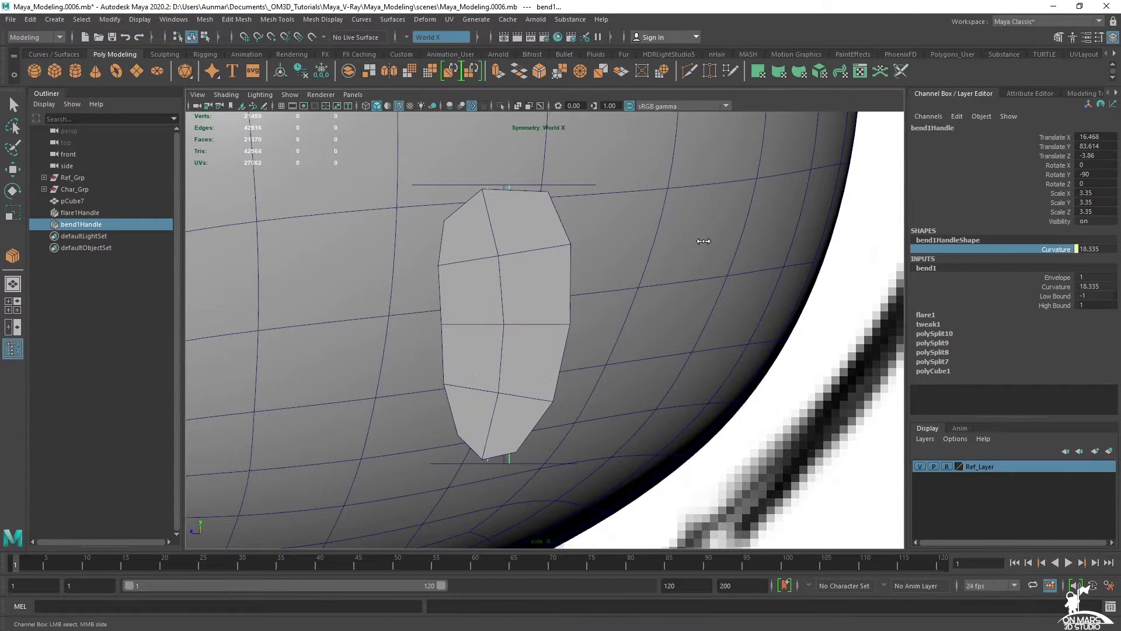
pyautogui.click(1062, 287)
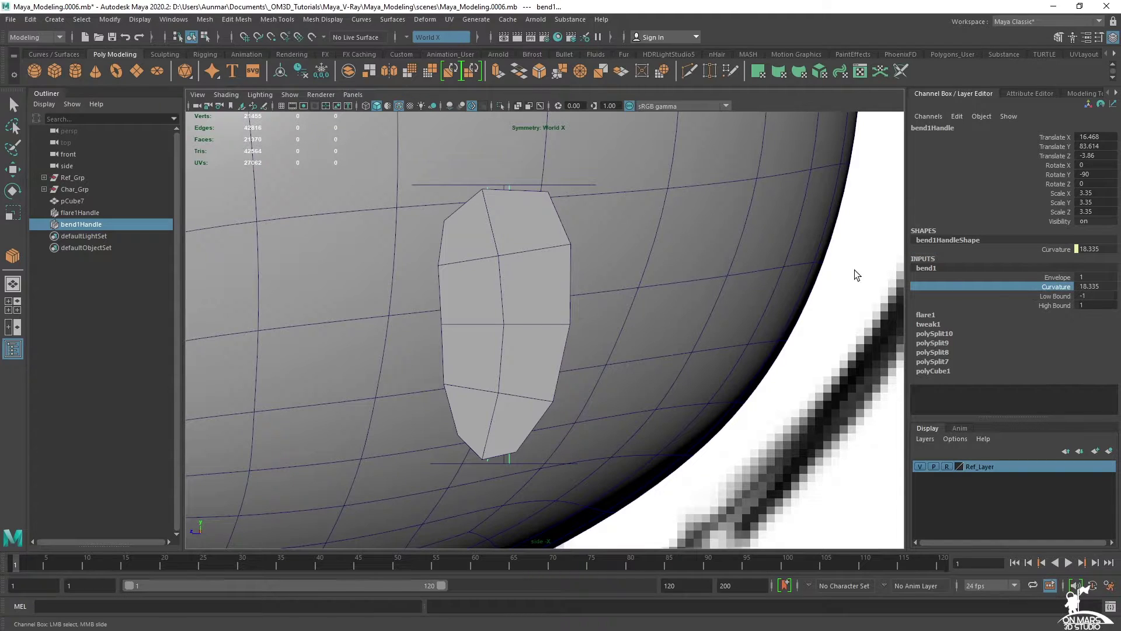
pyautogui.moveTo(559, 293); pyautogui.dragTo(633, 282, button='middle')
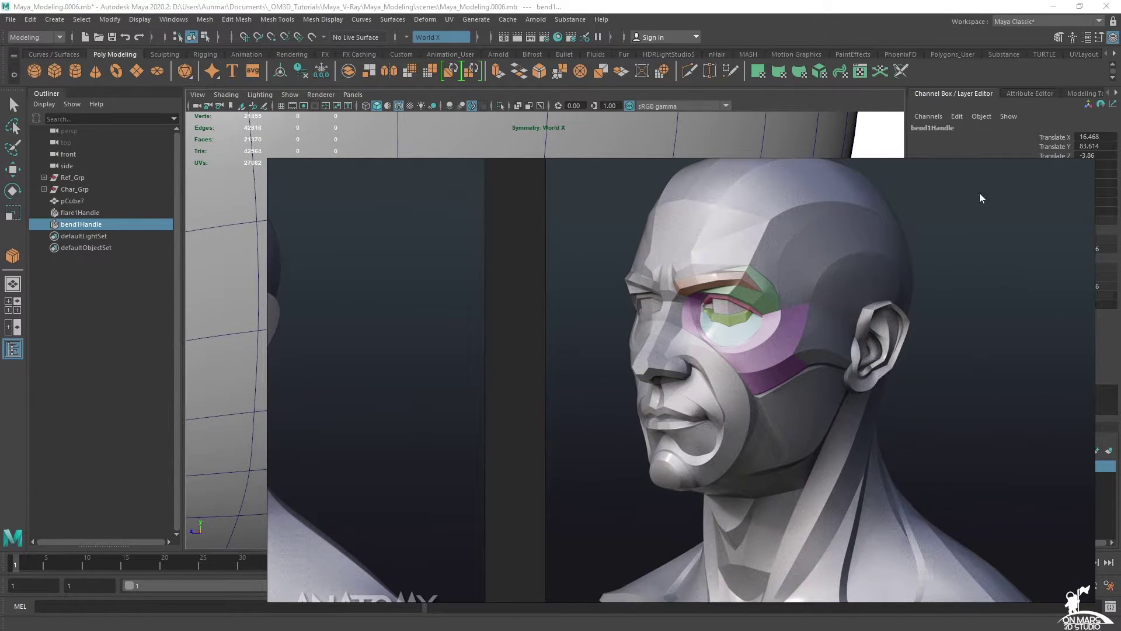
pyautogui.press('q')
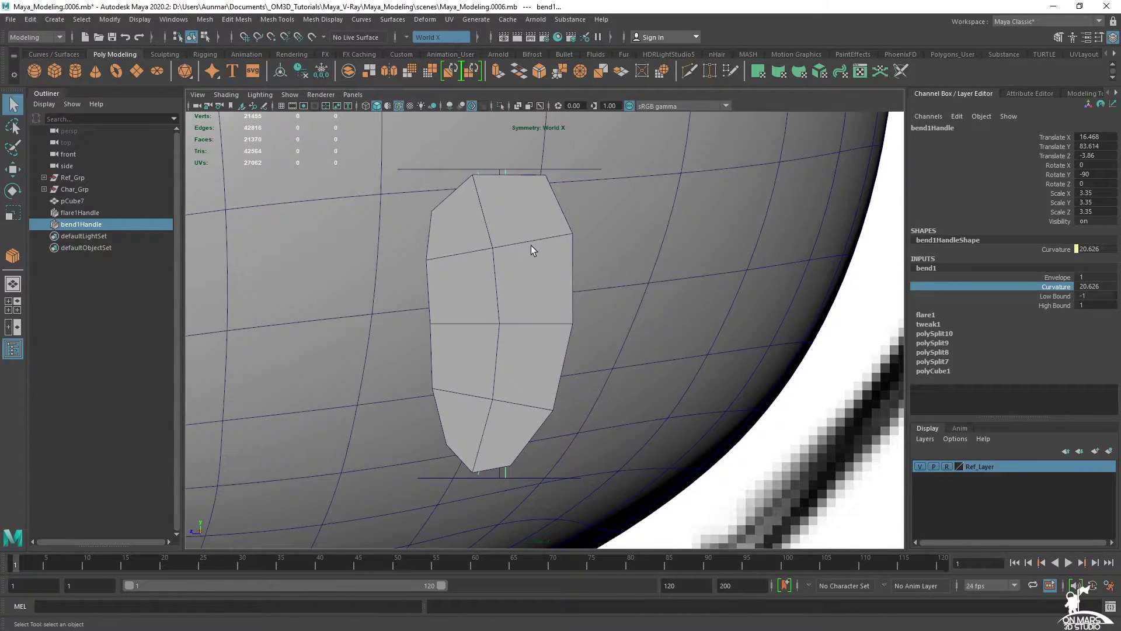
# - Select the ear block and delete its construction history to bake in the Flare and Bend deformations
pyautogui.press('space')
pyautogui.press('space')
pyautogui.keyDown('alt'); pyautogui.moveTo(741, 234); pyautogui.dragTo(468, 234); pyautogui.keyUp('alt')
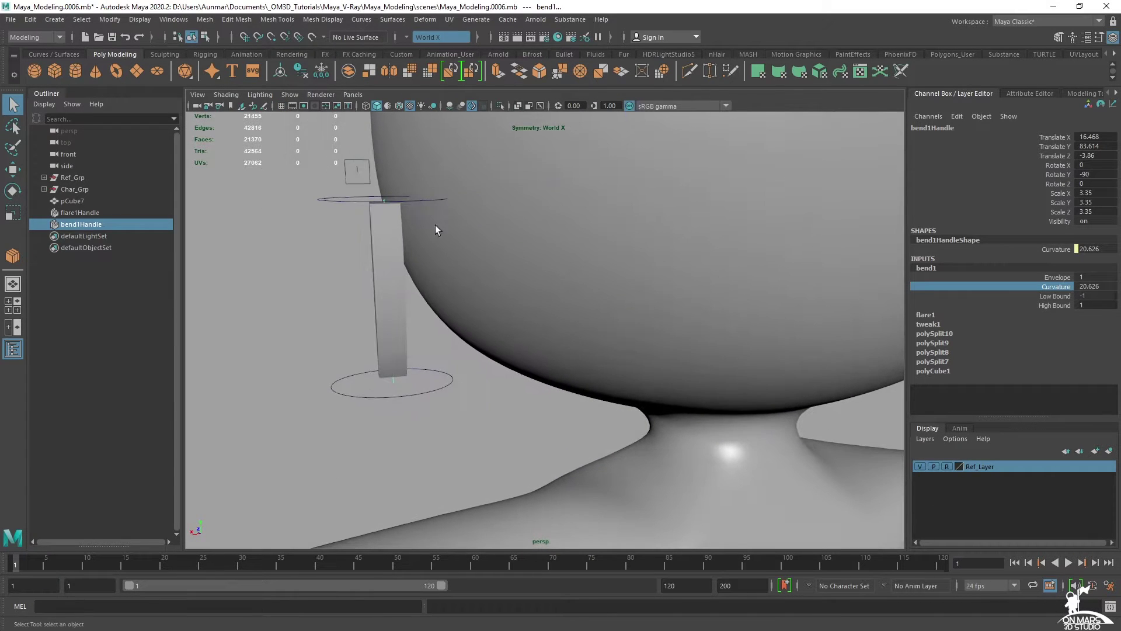
pyautogui.keyDown('alt'); pyautogui.moveTo(430, 268); pyautogui.dragTo(471, 281); pyautogui.keyUp('alt')
pyautogui.click(464, 281)
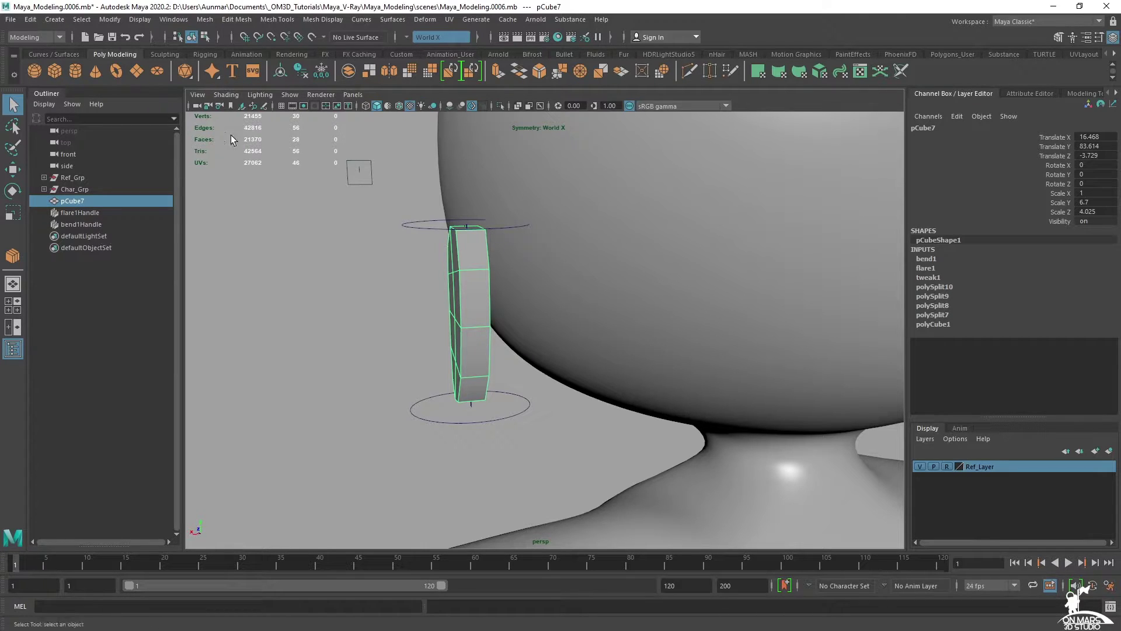
pyautogui.click(301, 71)
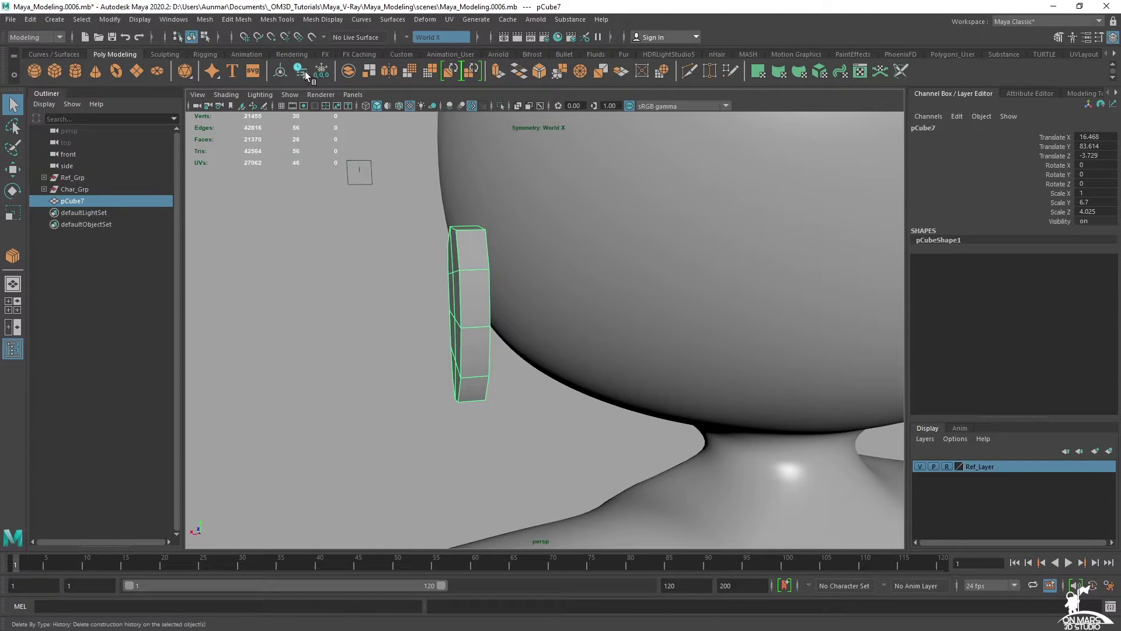
pyautogui.keyDown('alt'); pyautogui.moveTo(505, 285); pyautogui.dragTo(613, 257); pyautogui.keyUp('alt')
# - In the side view, rotate the ear block to about -27 degrees in X and scale it uniformly up to the sketched ear's size
pyautogui.press('space')
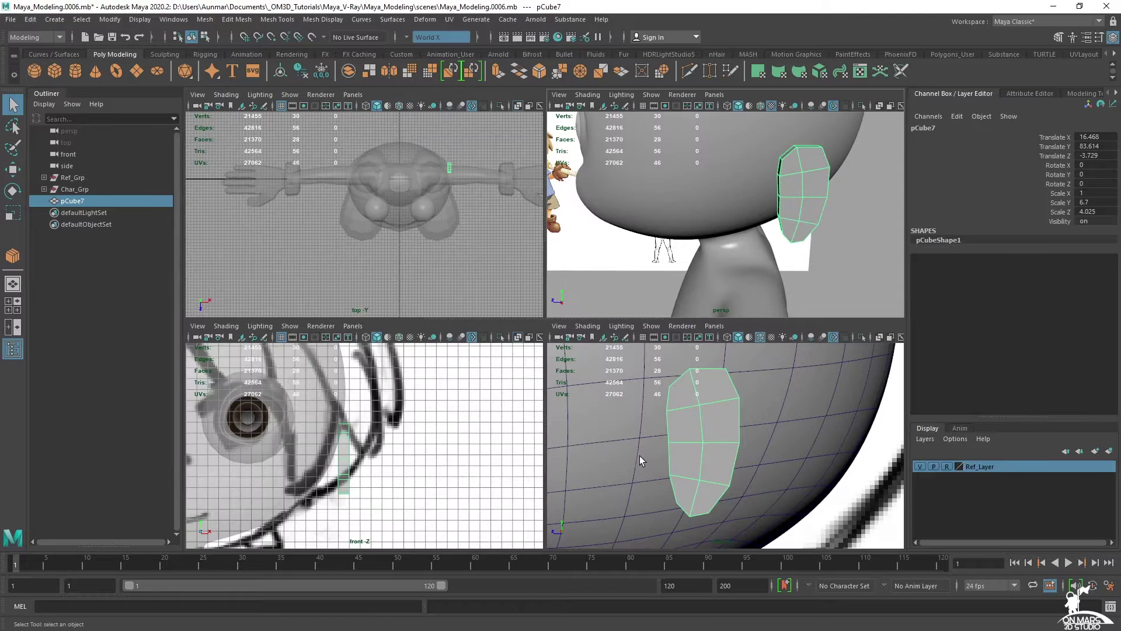
pyautogui.press('space')
pyautogui.scroll(-3, 571, 295)
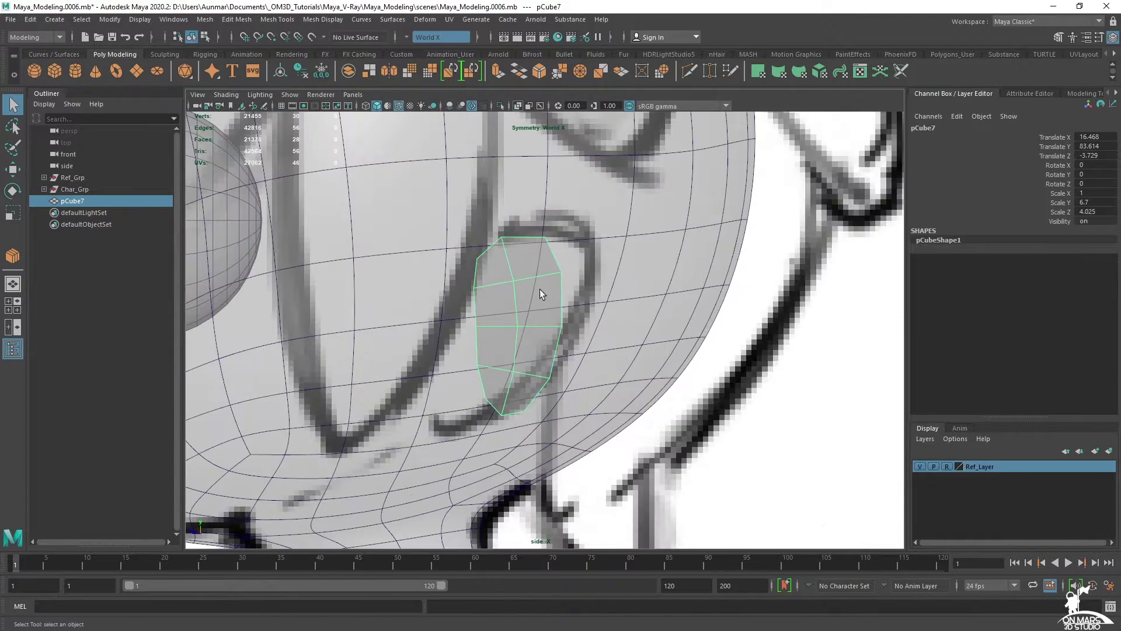
pyautogui.press('e')
pyautogui.moveTo(576, 285); pyautogui.dragTo(594, 291)
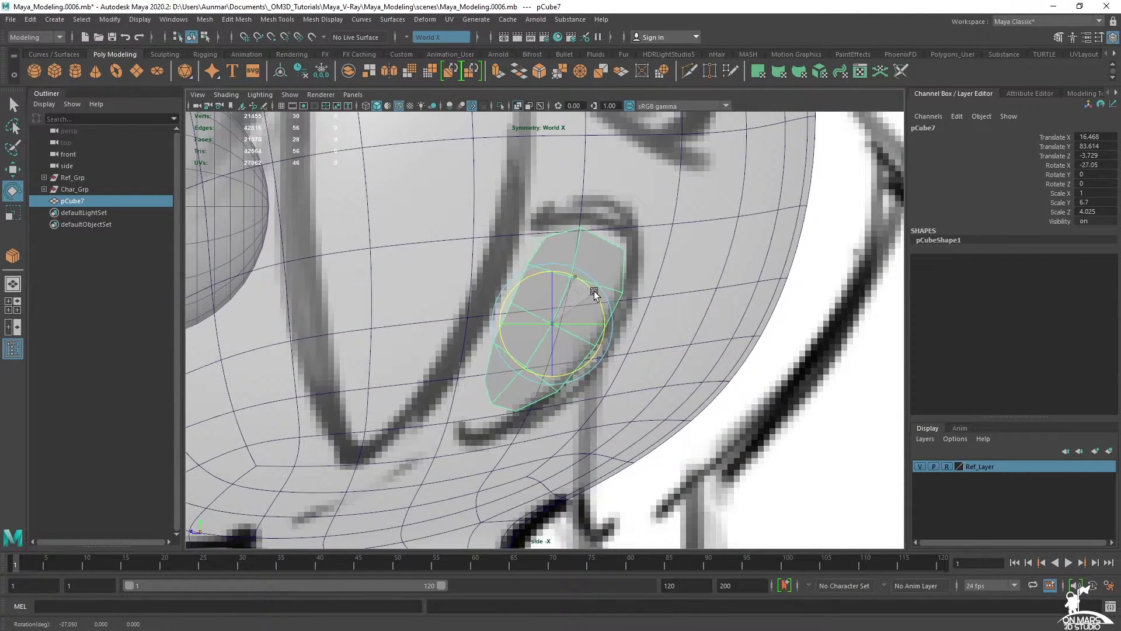
pyautogui.press('r')
pyautogui.moveTo(552, 323); pyautogui.dragTo(600, 311)
# - Switch the ear block to vertex editing and move its front-edge and upper-corner vertices onto the sketched ear outline
pyautogui.press('q')
pyautogui.rightClick(610, 235)
pyautogui.moveTo(610, 236); pyautogui.dragTo(554, 235, button='right')
pyautogui.moveTo(500, 245); pyautogui.dragTo(540, 263)
pyautogui.press('w')
pyautogui.click(500, 297)
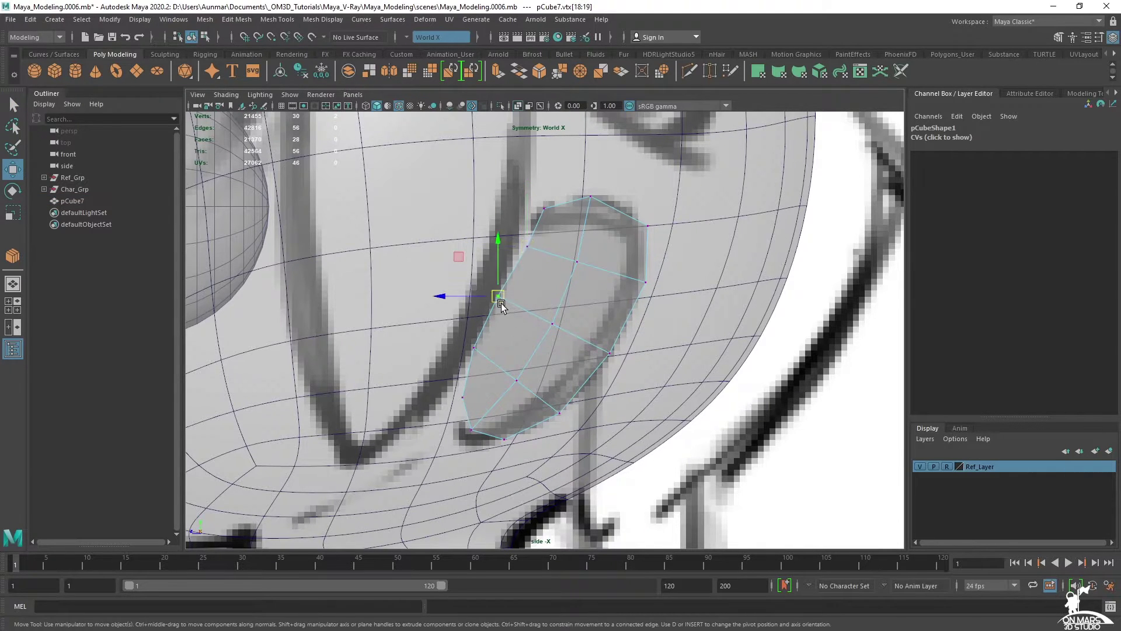
pyautogui.click(474, 349)
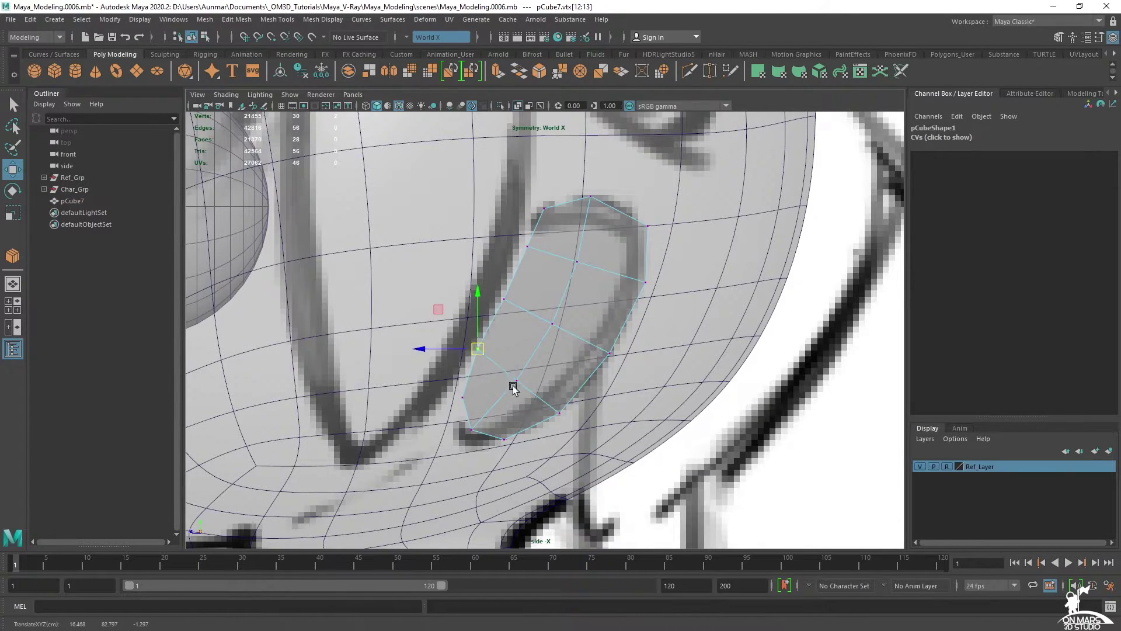
pyautogui.click(540, 213)
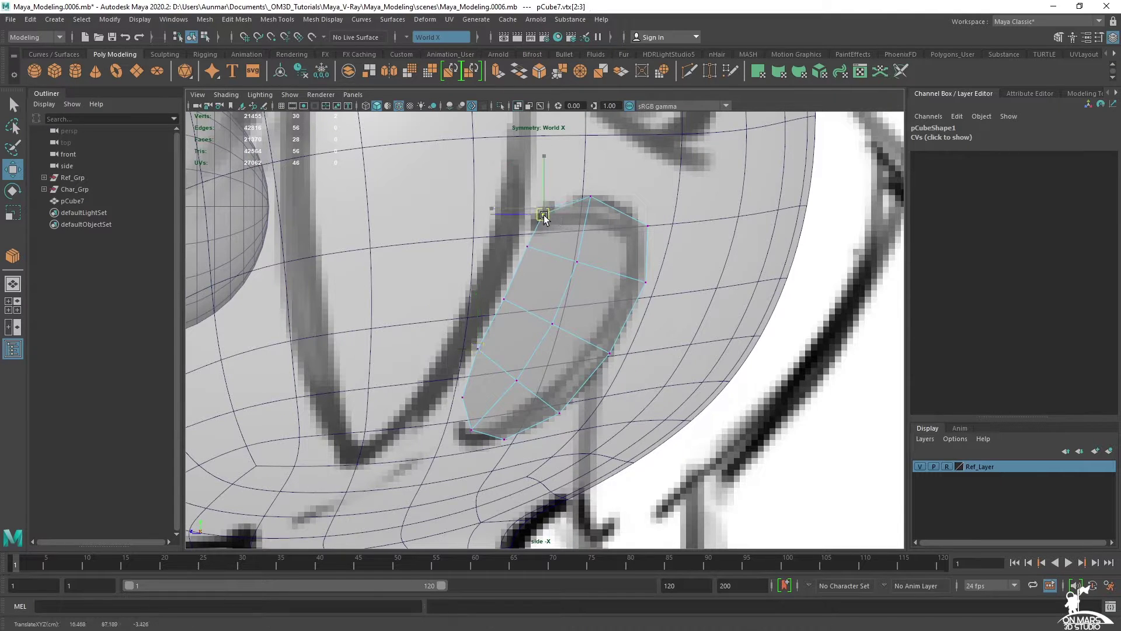
pyautogui.click(647, 226)
pyautogui.moveTo(646, 226); pyautogui.dragTo(636, 228)
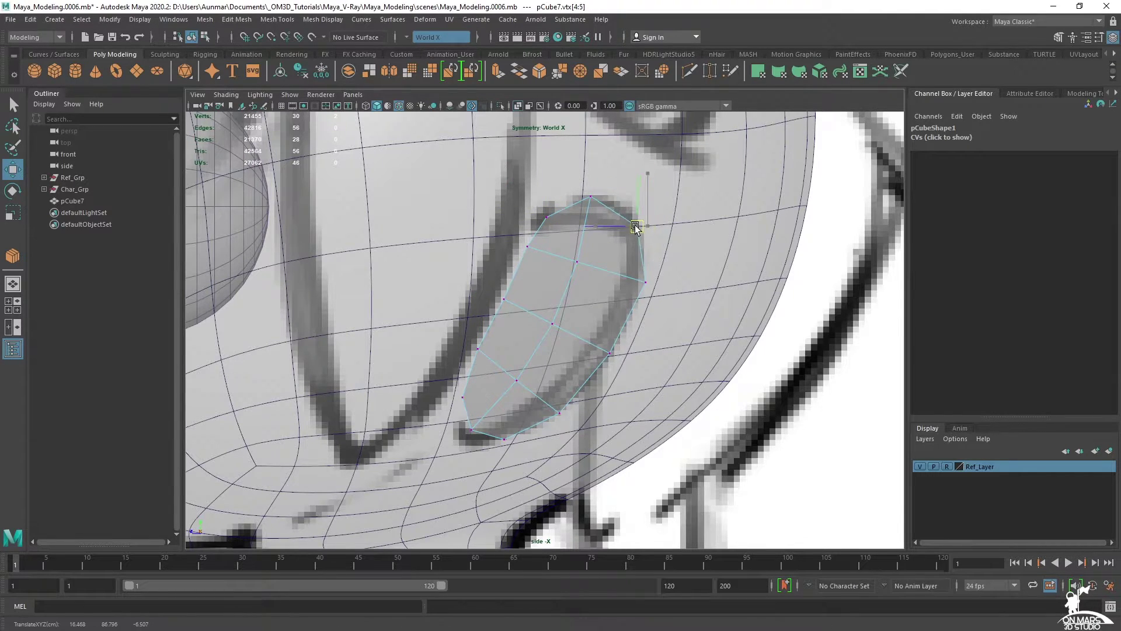
# - Select the three vertex pairs along the ear's back edge and shift them slightly inward to follow the sketch
pyautogui.moveTo(601, 269); pyautogui.dragTo(661, 300)
pyautogui.keyDown('shift'); pyautogui.moveTo(648, 384); pyautogui.dragTo(587, 341); pyautogui.keyUp('shift')
pyautogui.keyDown('shift'); pyautogui.moveTo(596, 419); pyautogui.dragTo(532, 402); pyautogui.keyUp('shift')
pyautogui.moveTo(598, 358); pyautogui.dragTo(594, 351)
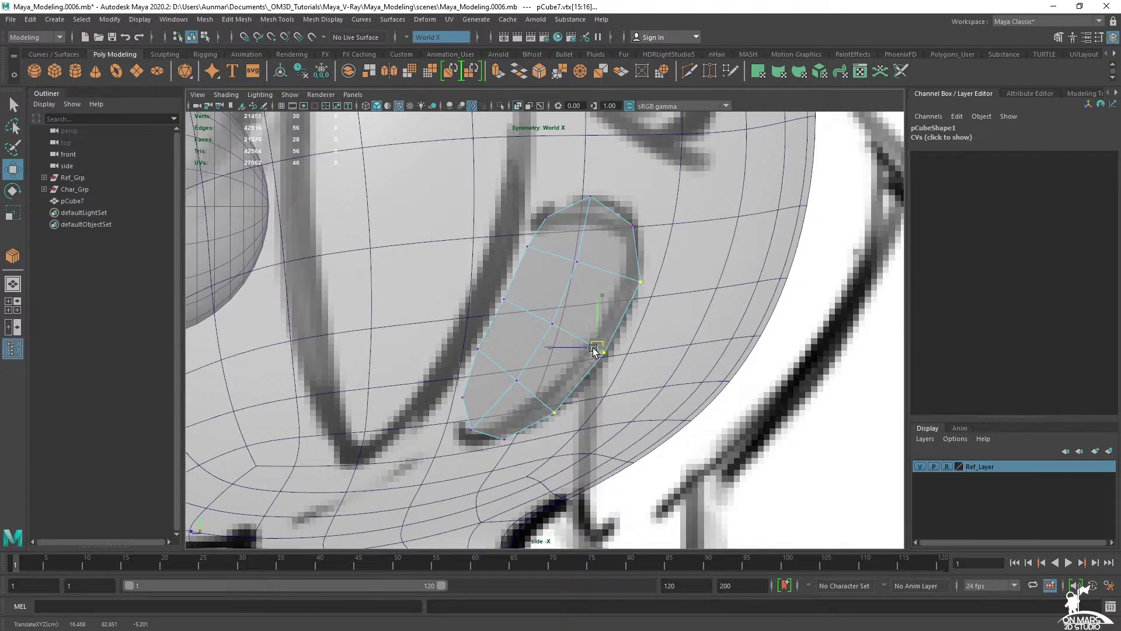
# - Pull the ear's lower tip vertices down and forward to the sketched lobe, and nudge two front-edge points inward
pyautogui.moveTo(510, 466); pyautogui.dragTo(434, 396)
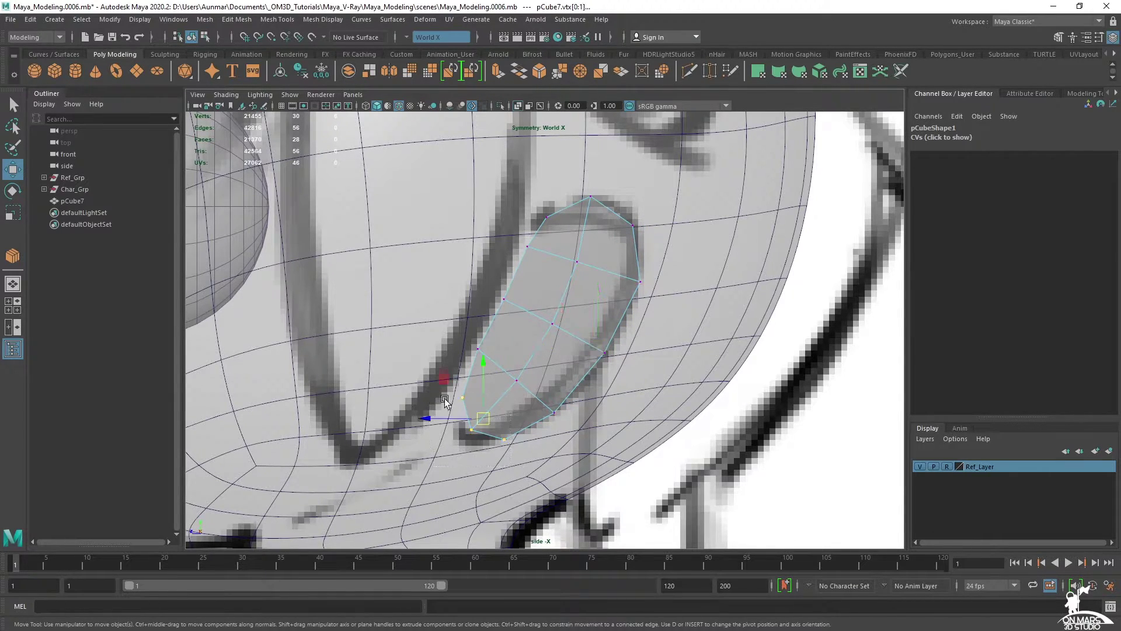
pyautogui.moveTo(483, 425); pyautogui.dragTo(476, 433)
pyautogui.click(478, 350)
pyautogui.click(507, 299)
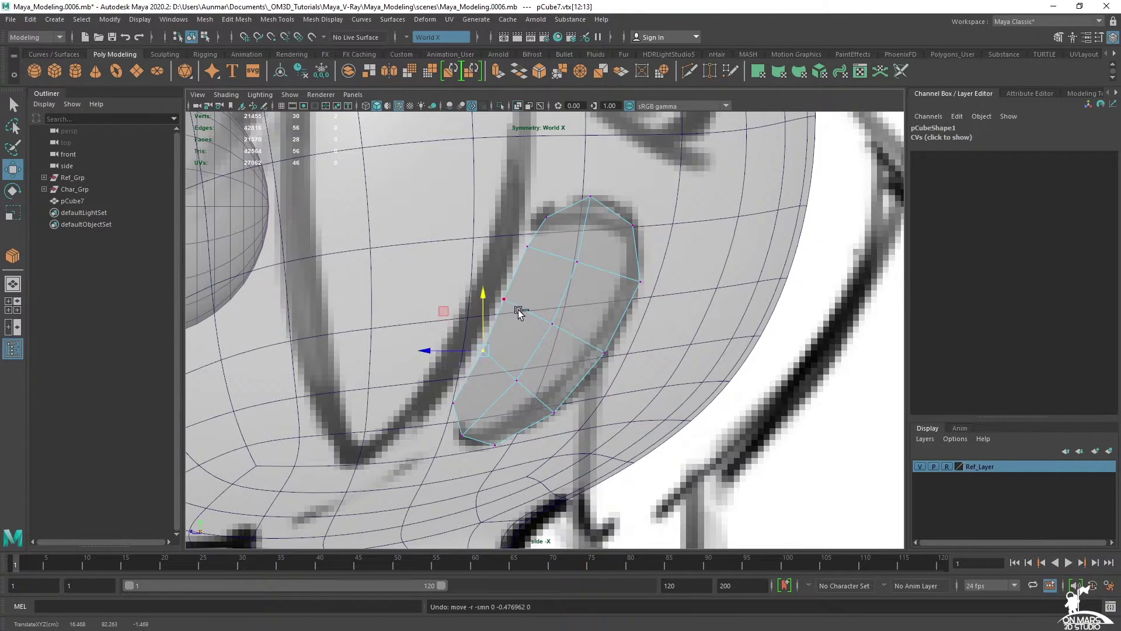
pyautogui.moveTo(510, 302); pyautogui.dragTo(512, 303)
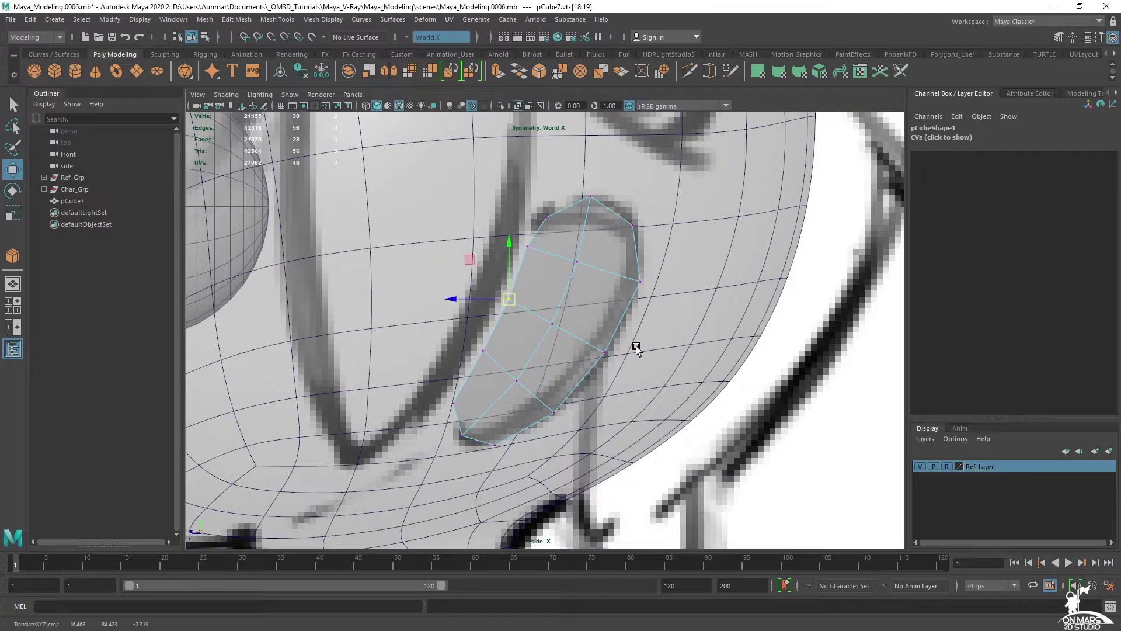
# - Return to object mode and move the ear block in toward the side of the head, to Translate X 15.236
pyautogui.keyDown('alt'); pyautogui.moveTo(556, 257); pyautogui.dragTo(614, 280, button='middle'); pyautogui.keyUp('alt')
pyautogui.moveTo(615, 282); pyautogui.dragTo(654, 272, button='right')
pyautogui.press('q')
pyautogui.press('space')
pyautogui.press('space')
pyautogui.keyDown('alt'); pyautogui.moveTo(648, 226); pyautogui.dragTo(652, 263); pyautogui.keyUp('alt')
pyautogui.press('w')
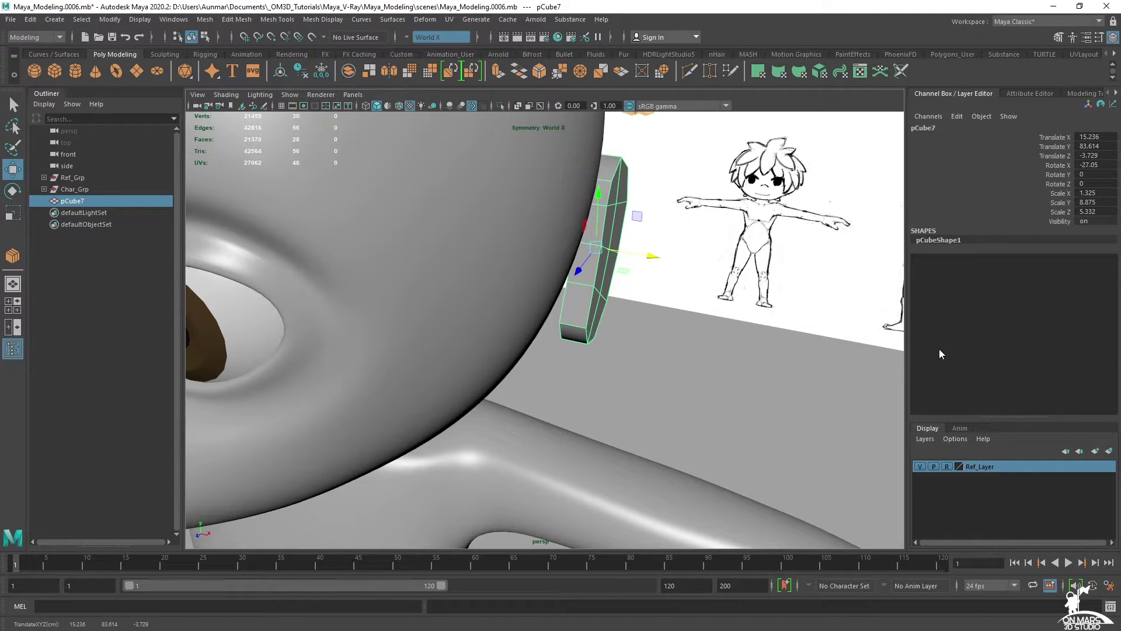
pyautogui.keyDown('alt'); pyautogui.moveTo(676, 311); pyautogui.dragTo(710, 408); pyautogui.keyUp('alt')
# - Switch to the reference image viewer, examine the ear placement on the planar head studies, and return to Maya
pyautogui.hotkey('alt', 'Tab')
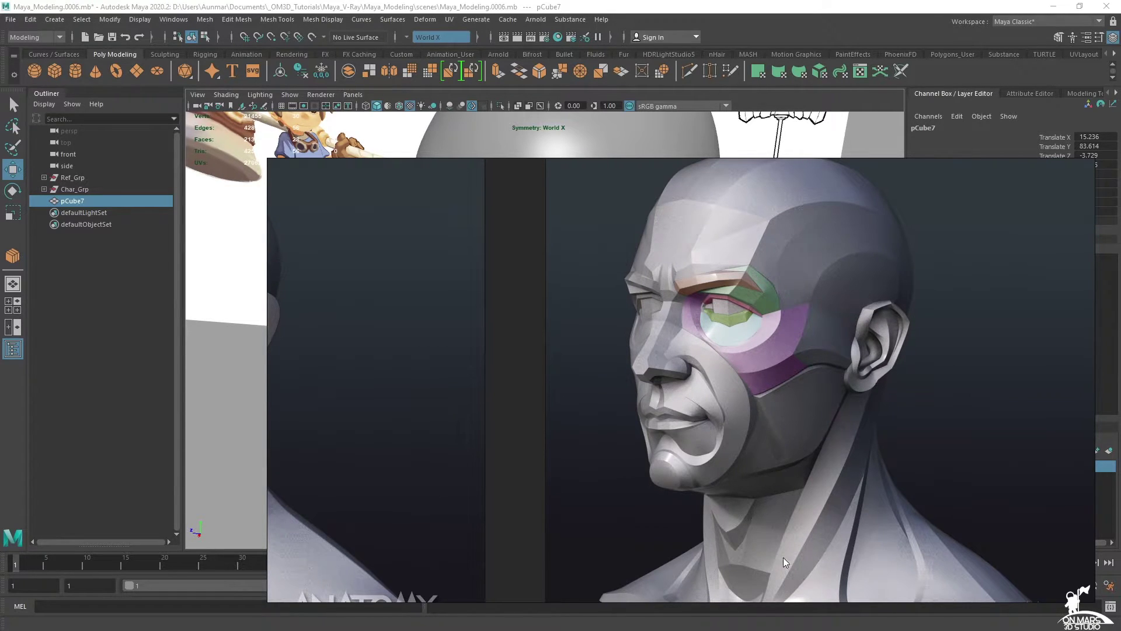
pyautogui.scroll(-3, 769, 457)
pyautogui.scroll(2, 649, 406)
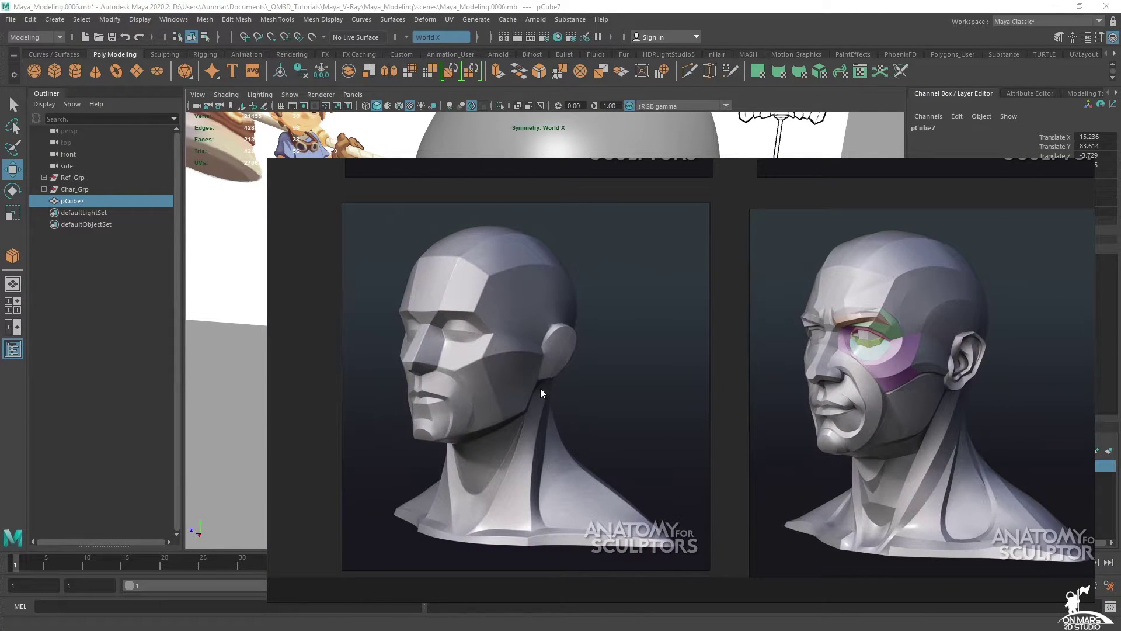
pyautogui.click(740, 18)
pyautogui.keyDown('alt'); pyautogui.moveTo(607, 358); pyautogui.dragTo(703, 329); pyautogui.keyUp('alt')
# - In the side view, move the ear block forward along Z to 0.48, in front of the sketched ear
pyautogui.press('space')
pyautogui.press('space')
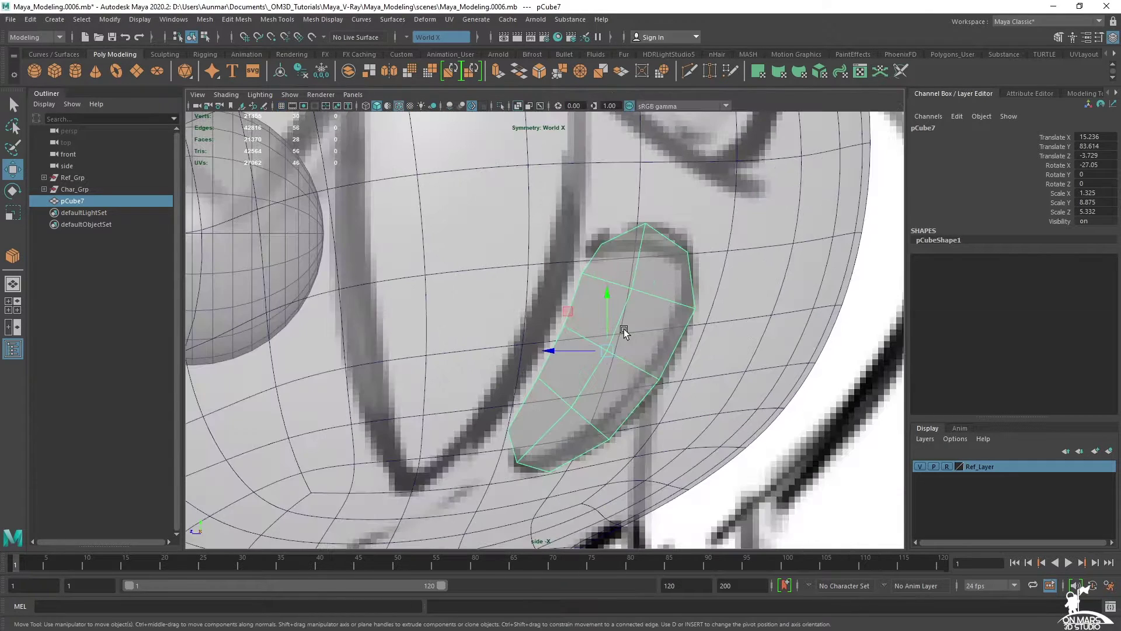
pyautogui.scroll(-1, 634, 320)
pyautogui.keyDown('alt'); pyautogui.moveTo(634, 320); pyautogui.dragTo(679, 307, button='middle'); pyautogui.keyUp('alt')
pyautogui.moveTo(590, 334); pyautogui.dragTo(474, 333)
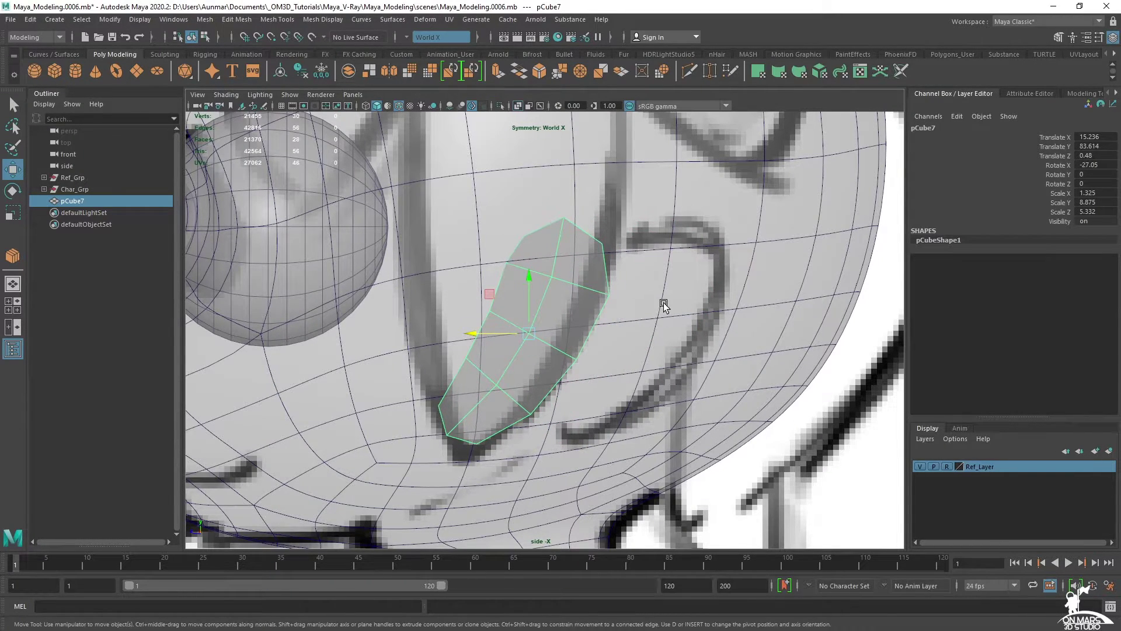
pyautogui.keyDown('alt'); pyautogui.moveTo(666, 300); pyautogui.dragTo(685, 416, button='middle'); pyautogui.keyUp('alt')
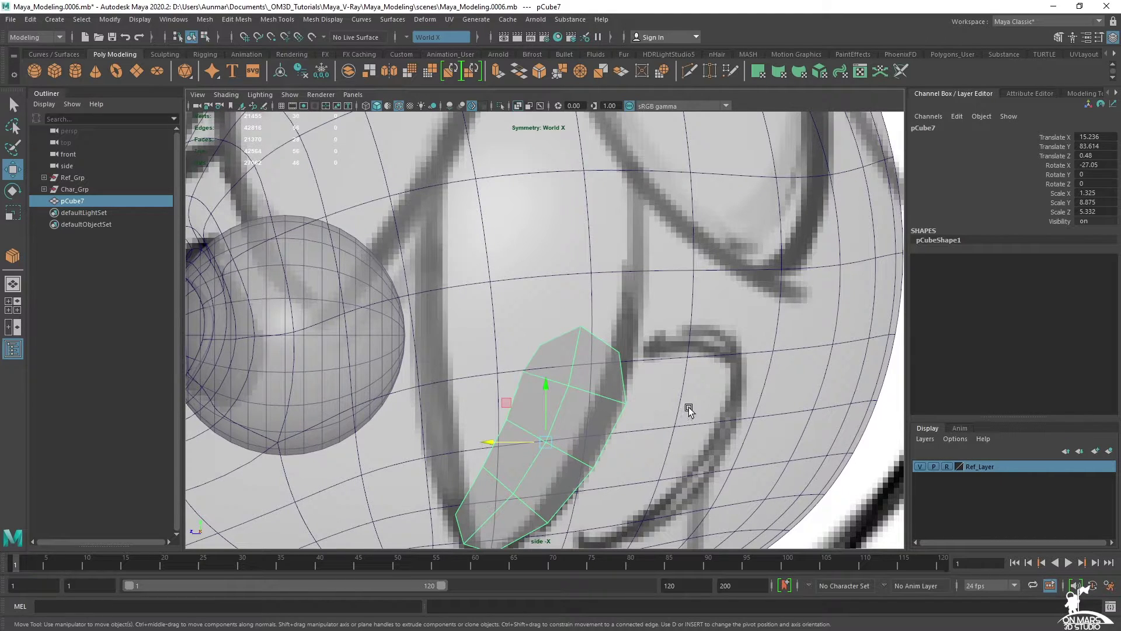
# - Raise the ear block to Translate Y 84.179 and turn off the smooth mesh preview on the head
pyautogui.keyDown('alt'); pyautogui.moveTo(594, 422); pyautogui.dragTo(668, 302, button='middle'); pyautogui.keyUp('alt')
pyautogui.moveTo(577, 293); pyautogui.dragTo(580, 278)
pyautogui.scroll(-1, 594, 288)
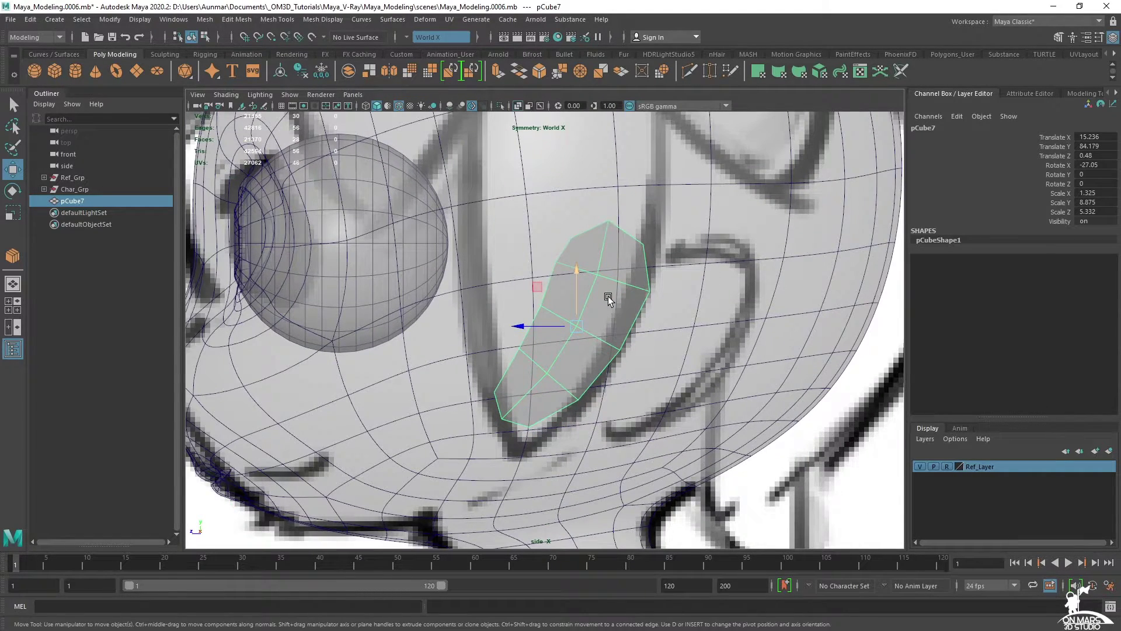
pyautogui.click(725, 239)
pyautogui.press('1')
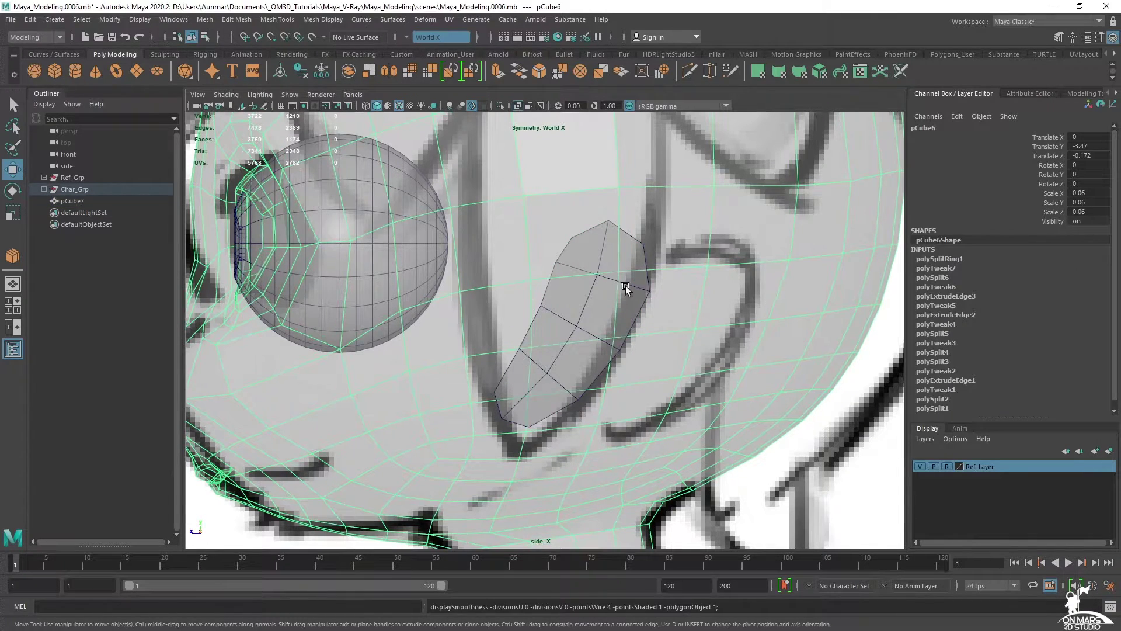
# - In the front view, turn the ear block to Rotate Y -26.502 so it flares away from the head
pyautogui.keyDown('alt'); pyautogui.moveTo(720, 297); pyautogui.dragTo(712, 317, button='middle'); pyautogui.keyUp('alt')
pyautogui.press('space')
pyautogui.press('space')
pyautogui.keyDown('alt'); pyautogui.moveTo(705, 257); pyautogui.dragTo(650, 298); pyautogui.keyUp('alt')
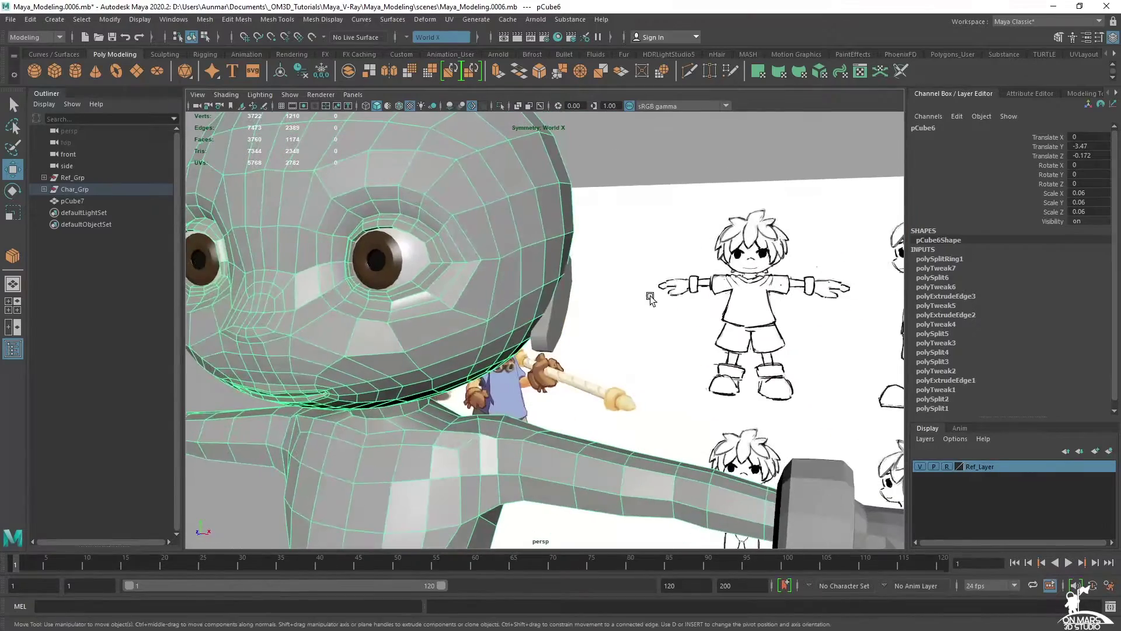
pyautogui.press('space')
pyautogui.press('space')
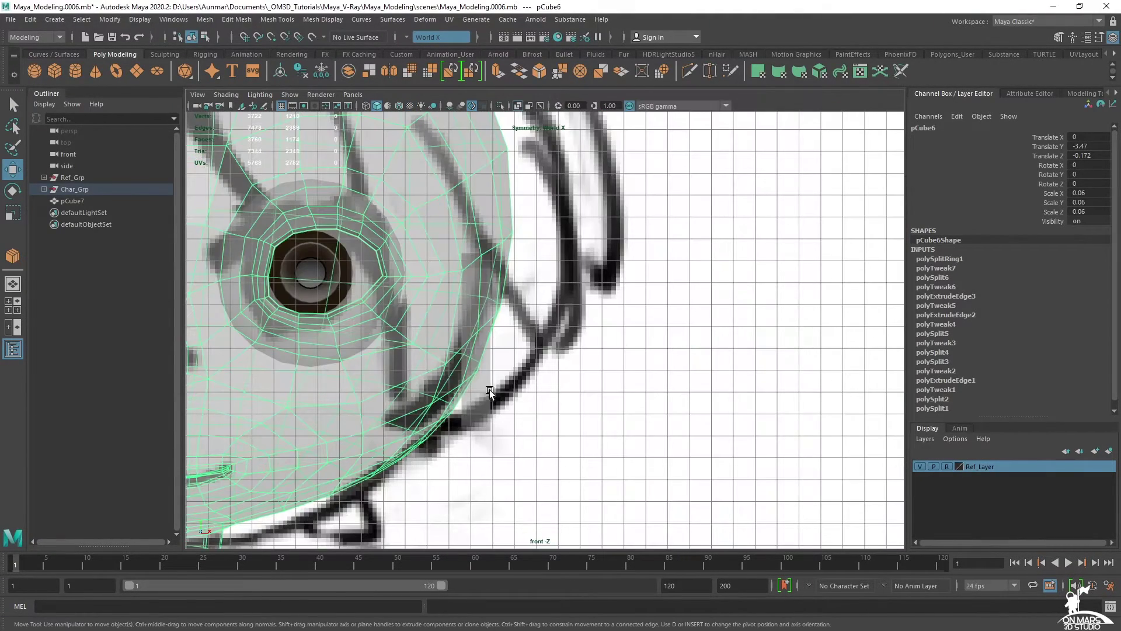
pyautogui.click(487, 392)
pyautogui.press('e')
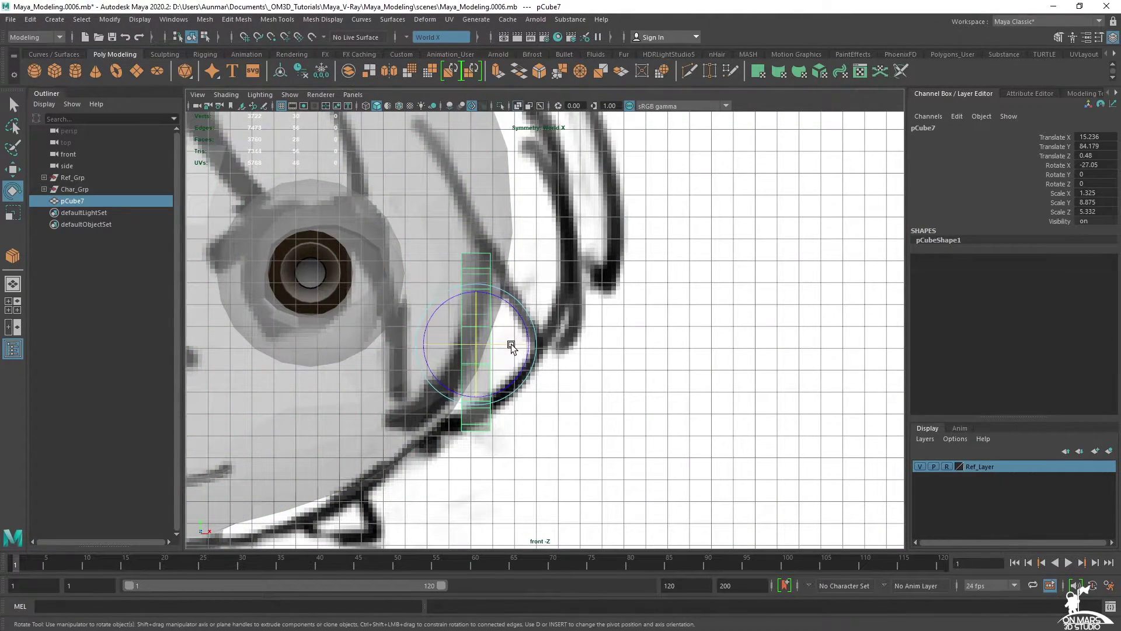
pyautogui.moveTo(511, 345)
pyautogui.mouseDown()
pyautogui.moveTo(491, 344)
pyautogui.moveTo(546, 352)
pyautogui.mouseUp()
pyautogui.hotkey('alt', 'x')
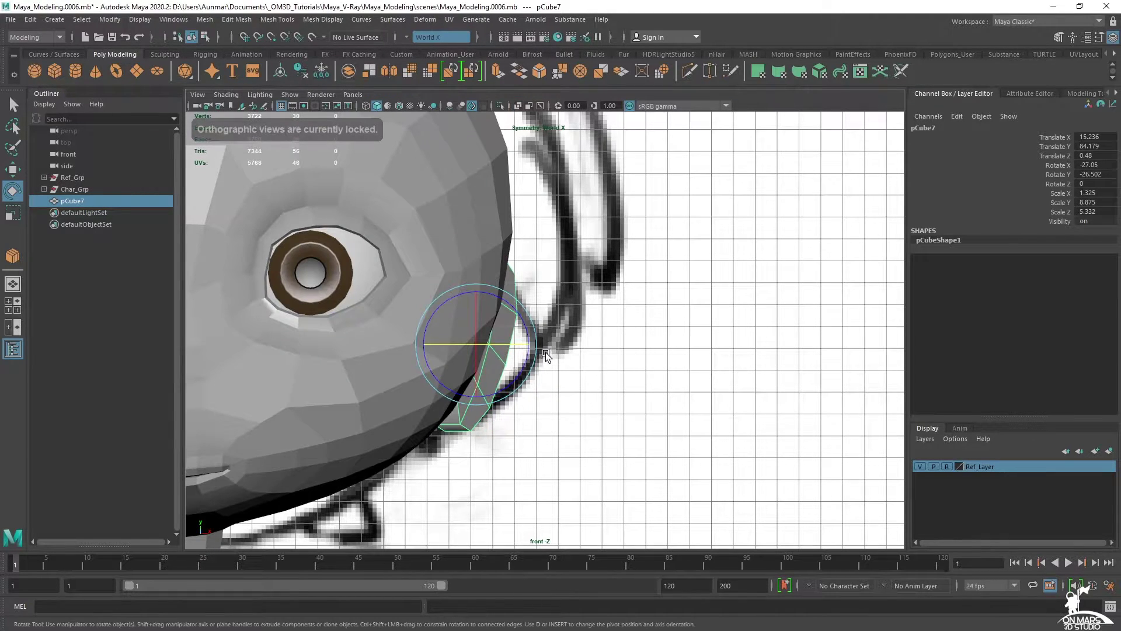
# - Tilt the ear block to Rotate Z -8.591 and move it outward to Translate X 16.144
pyautogui.moveTo(520, 315)
pyautogui.mouseDown()
pyautogui.moveTo(528, 348)
pyautogui.moveTo(548, 348)
pyautogui.mouseUp()
pyautogui.press('w')
pyautogui.hotkey('alt', 'x')
pyautogui.hotkey('alt', 'x')
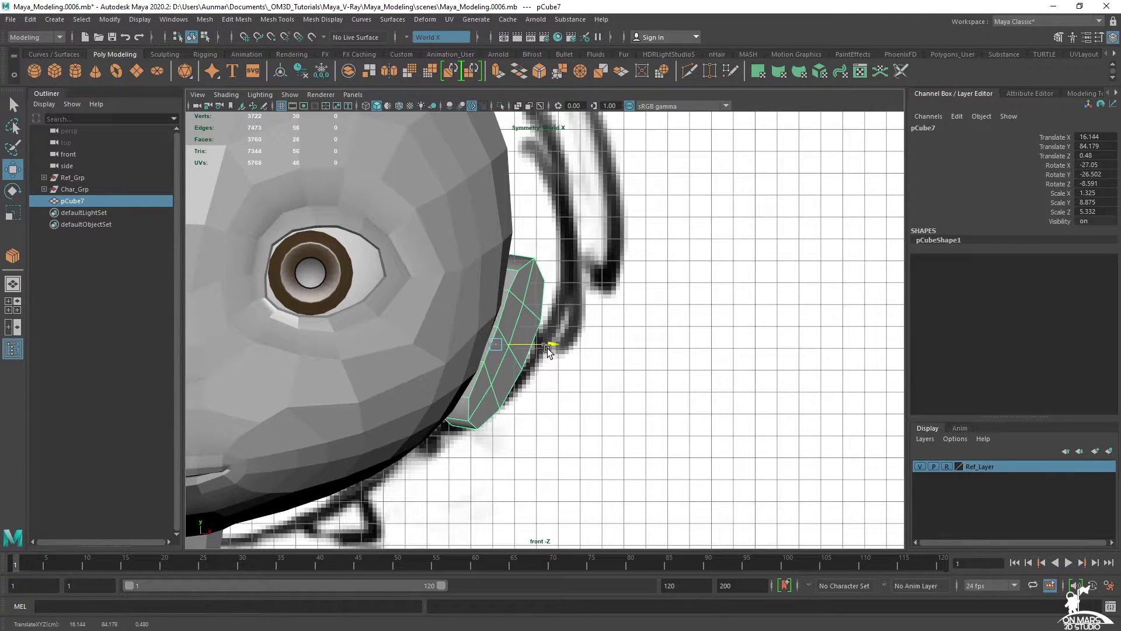
# - Extrude the eight outer faces of the ear with an inward offset to form a rim
pyautogui.press('space')
pyautogui.press('space')
pyautogui.keyDown('alt'); pyautogui.moveTo(763, 225); pyautogui.dragTo(558, 263); pyautogui.keyUp('alt')
pyautogui.keyDown('alt'); pyautogui.moveTo(558, 263); pyautogui.dragTo(566, 325, button='middle'); pyautogui.keyUp('alt')
pyautogui.scroll(3, 567, 320)
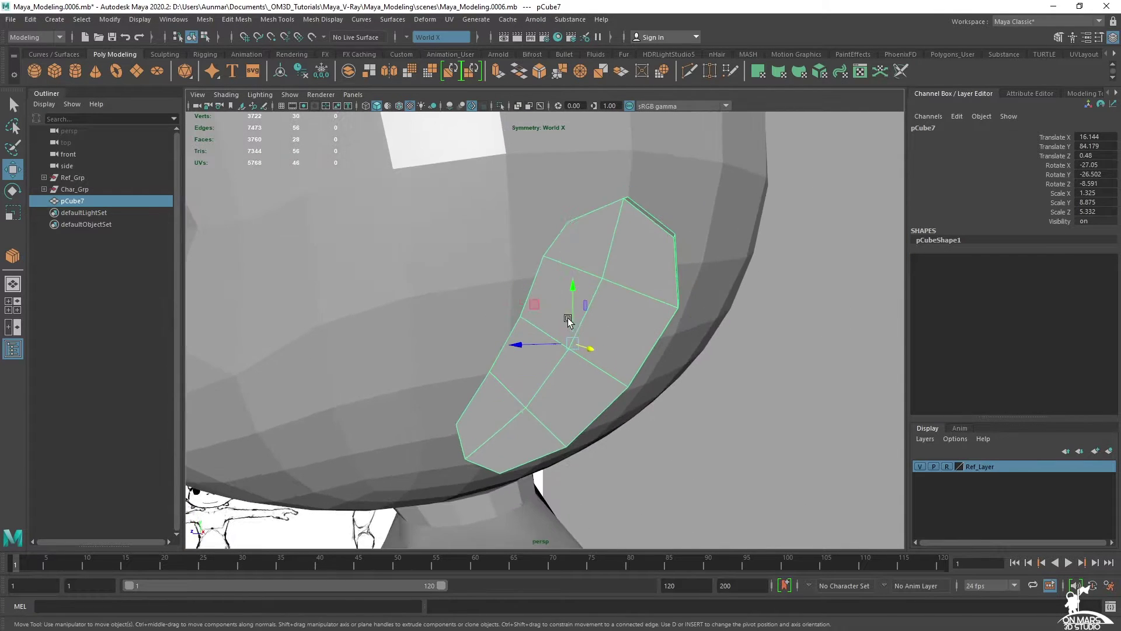
pyautogui.press('q')
pyautogui.moveTo(641, 245)
pyautogui.keyDown('alt'); pyautogui.mouseDown()
pyautogui.moveTo(631, 262)
pyautogui.moveTo(632, 251)
pyautogui.mouseUp(); pyautogui.keyUp('alt')
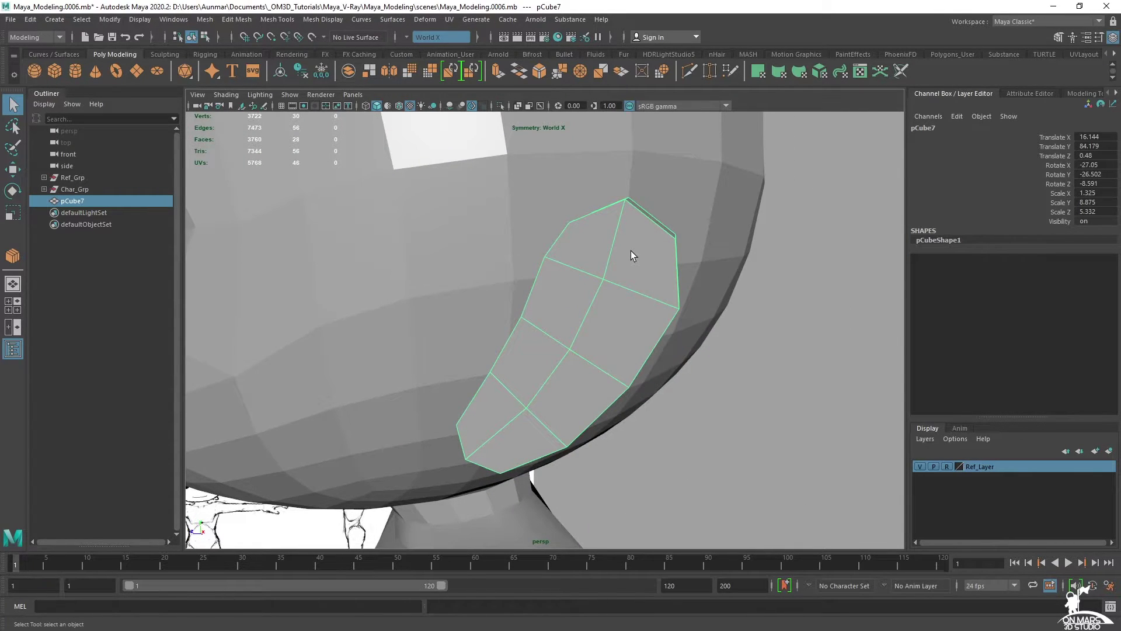
pyautogui.moveTo(637, 218); pyautogui.dragTo(636, 232, button='right')
pyautogui.click(605, 257)
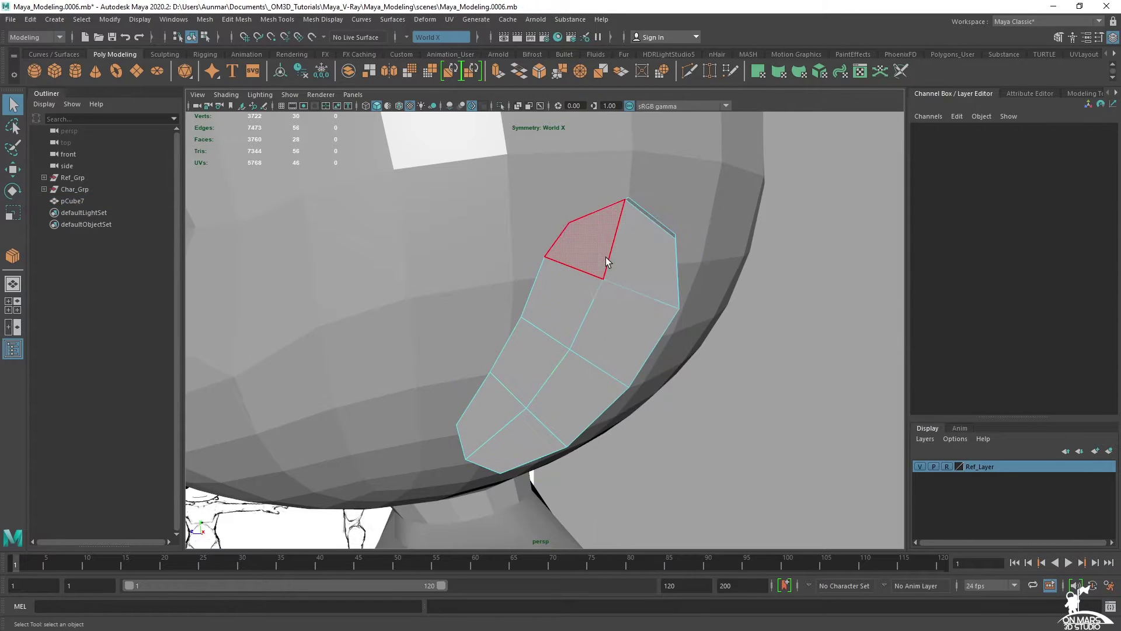
pyautogui.moveTo(607, 257)
pyautogui.keyDown('shift'); pyautogui.mouseDown()
pyautogui.moveTo(612, 267)
pyautogui.moveTo(555, 358)
pyautogui.moveTo(567, 307)
pyautogui.moveTo(507, 432)
pyautogui.mouseUp(); pyautogui.keyUp('shift')
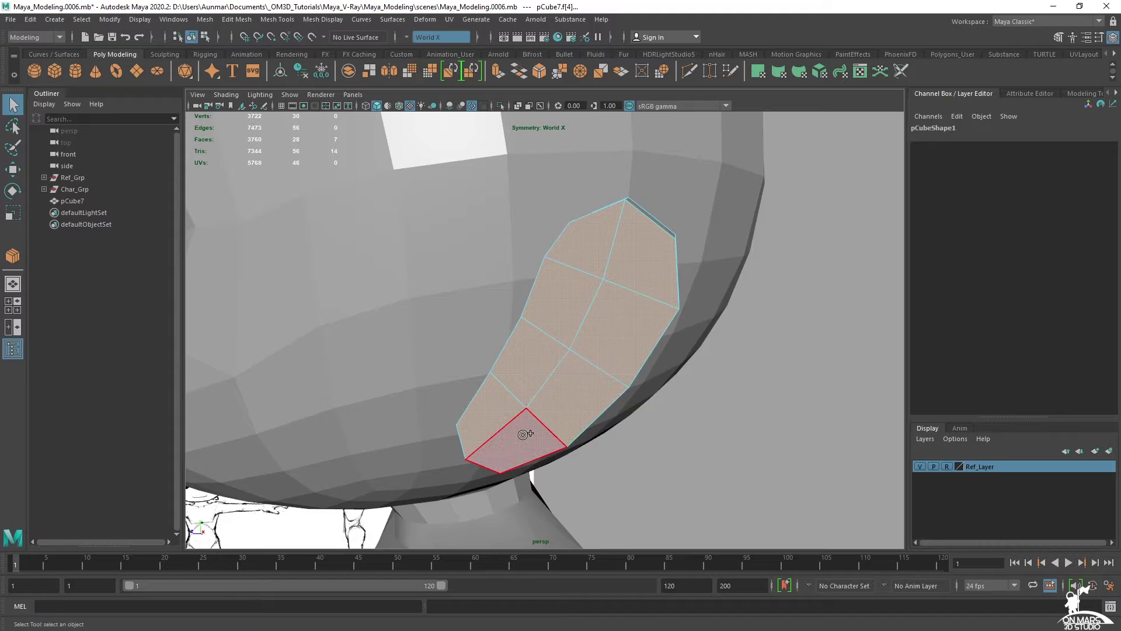
pyautogui.keyDown('shift'); pyautogui.click(524, 434); pyautogui.keyUp('shift')
pyautogui.click(1059, 37)
pyautogui.keyDown('alt'); pyautogui.moveTo(546, 283); pyautogui.dragTo(616, 292); pyautogui.keyUp('alt')
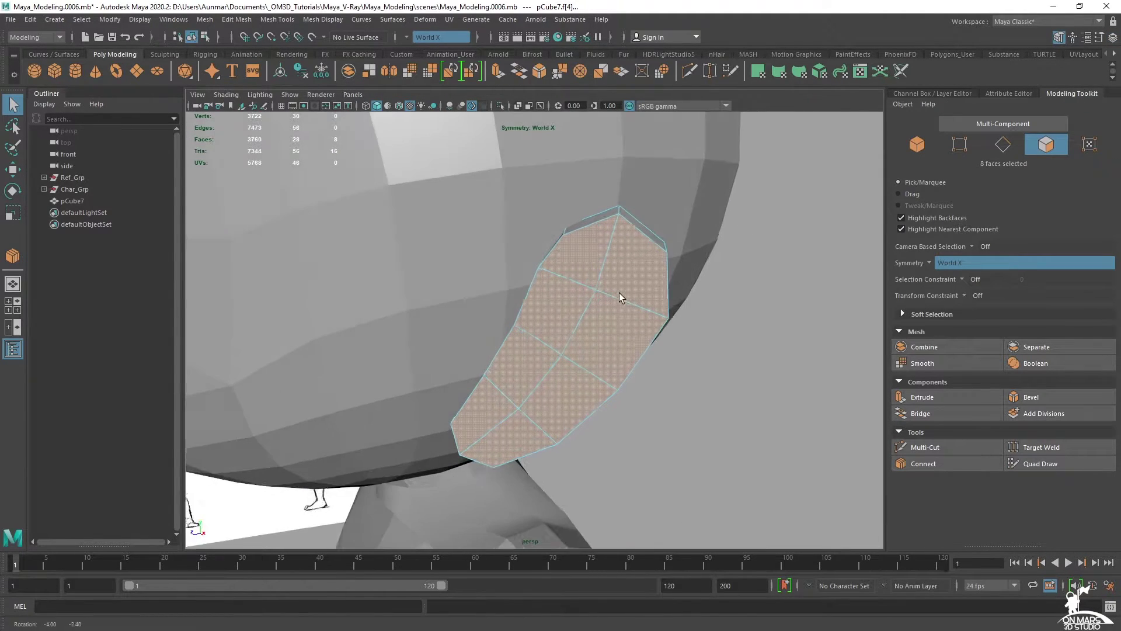
pyautogui.keyDown('shift'); pyautogui.rightClick(610, 282); pyautogui.keyUp('shift')
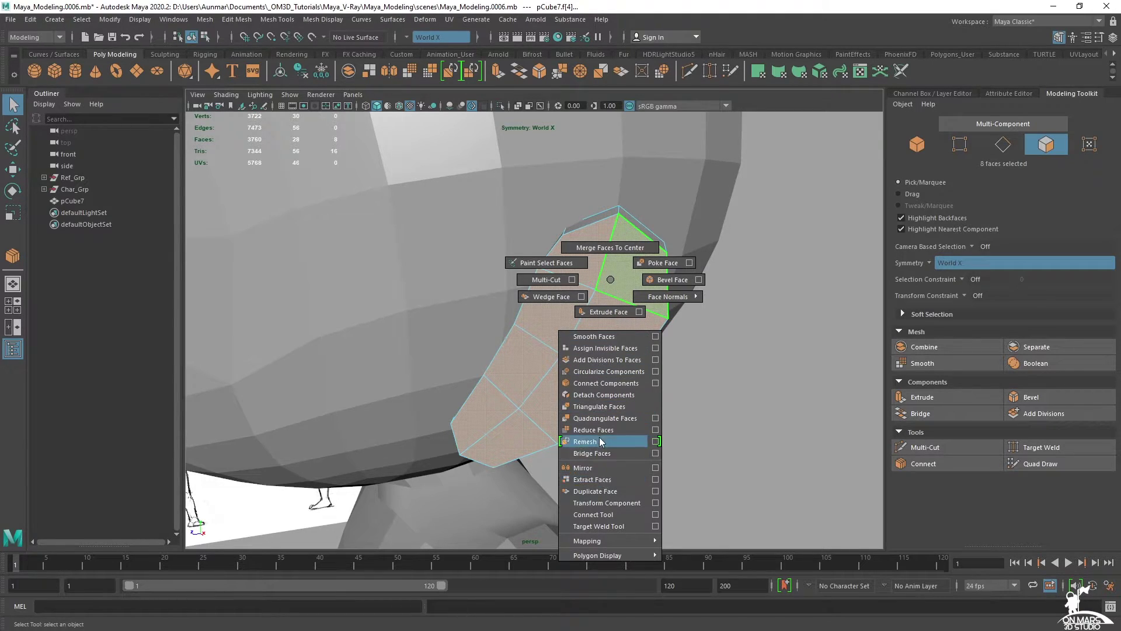
pyautogui.click(605, 313)
pyautogui.keyDown('alt'); pyautogui.moveTo(656, 325); pyautogui.dragTo(602, 291); pyautogui.keyUp('alt')
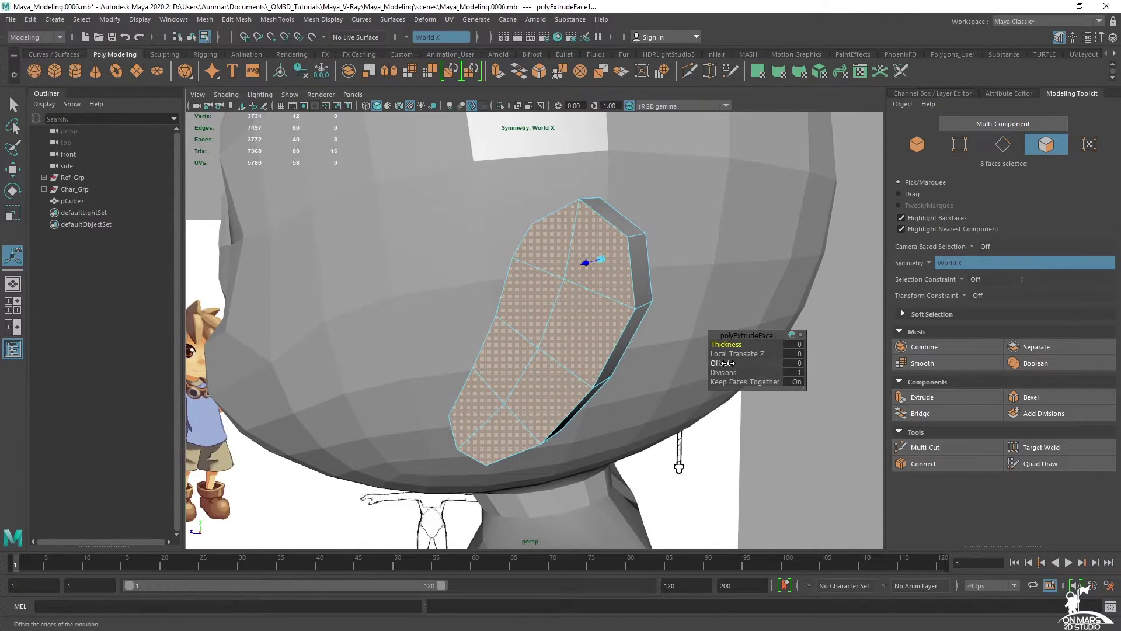
pyautogui.moveTo(728, 365); pyautogui.dragTo(731, 365)
# - Push the three middle edges of the inner ear toward the head to hollow out the ear
pyautogui.keyDown('alt'); pyautogui.moveTo(531, 302); pyautogui.dragTo(593, 306); pyautogui.keyUp('alt')
pyautogui.press('q')
pyautogui.press('F10')
pyautogui.press('w')
pyautogui.click(536, 283)
pyautogui.keyDown('shift'); pyautogui.click(515, 365); pyautogui.keyUp('shift')
pyautogui.keyDown('shift'); pyautogui.click(493, 413); pyautogui.keyUp('shift')
pyautogui.keyDown('alt'); pyautogui.moveTo(522, 419); pyautogui.dragTo(553, 426); pyautogui.keyUp('alt')
pyautogui.keyDown('ctrl'); pyautogui.moveTo(687, 395); pyautogui.dragTo(679, 395, button='middle'); pyautogui.keyUp('ctrl')
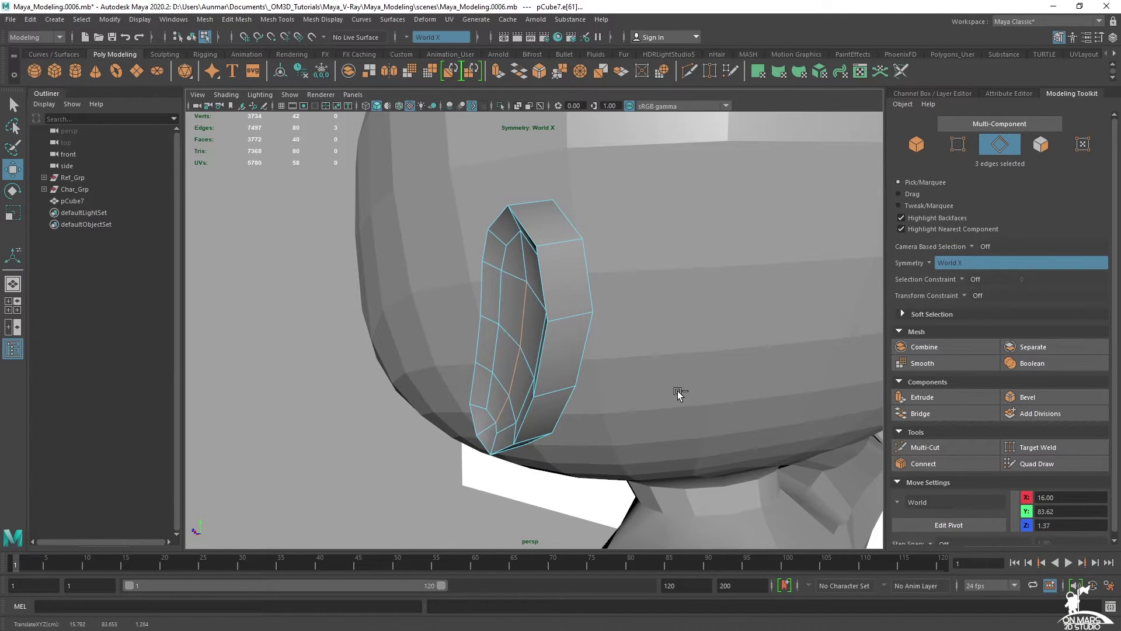
# - Insert an edge loop around the ear's inset rim with the Multi-Cut tool
pyautogui.keyDown('alt'); pyautogui.moveTo(640, 377); pyautogui.dragTo(615, 275); pyautogui.keyUp('alt')
pyautogui.keyDown('shift'); pyautogui.rightClick(595, 259); pyautogui.keyUp('shift')
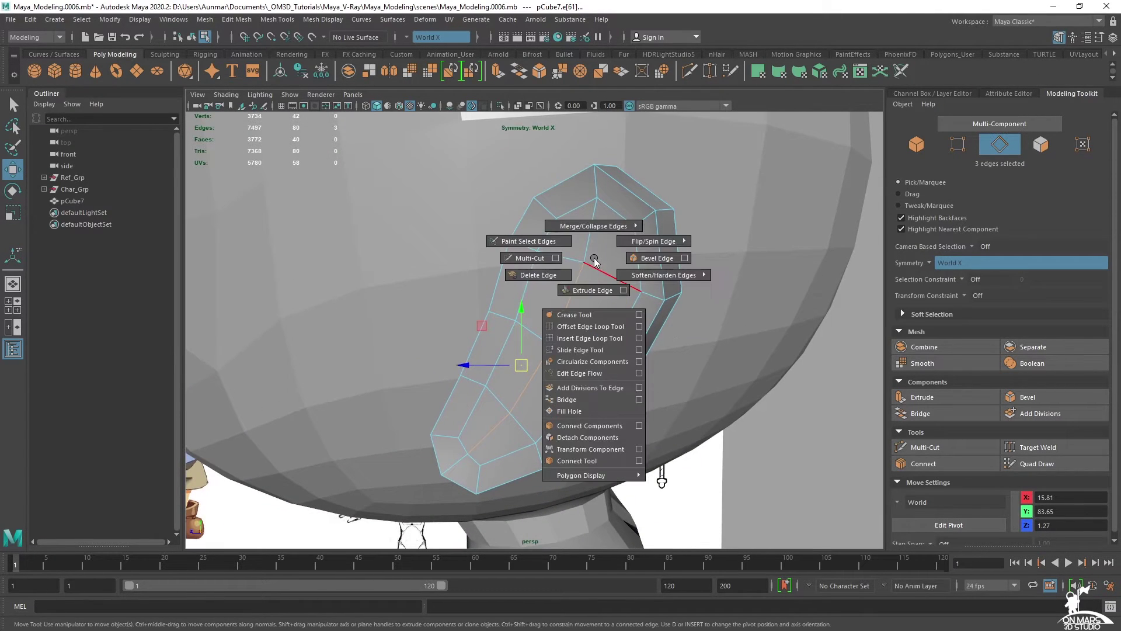
pyautogui.keyDown('shift'); pyautogui.moveTo(531, 263); pyautogui.dragTo(528, 260, button='right'); pyautogui.keyUp('shift')
pyautogui.keyDown('alt'); pyautogui.moveTo(566, 284); pyautogui.dragTo(578, 334); pyautogui.keyUp('alt')
pyautogui.scroll(4, 520, 230)
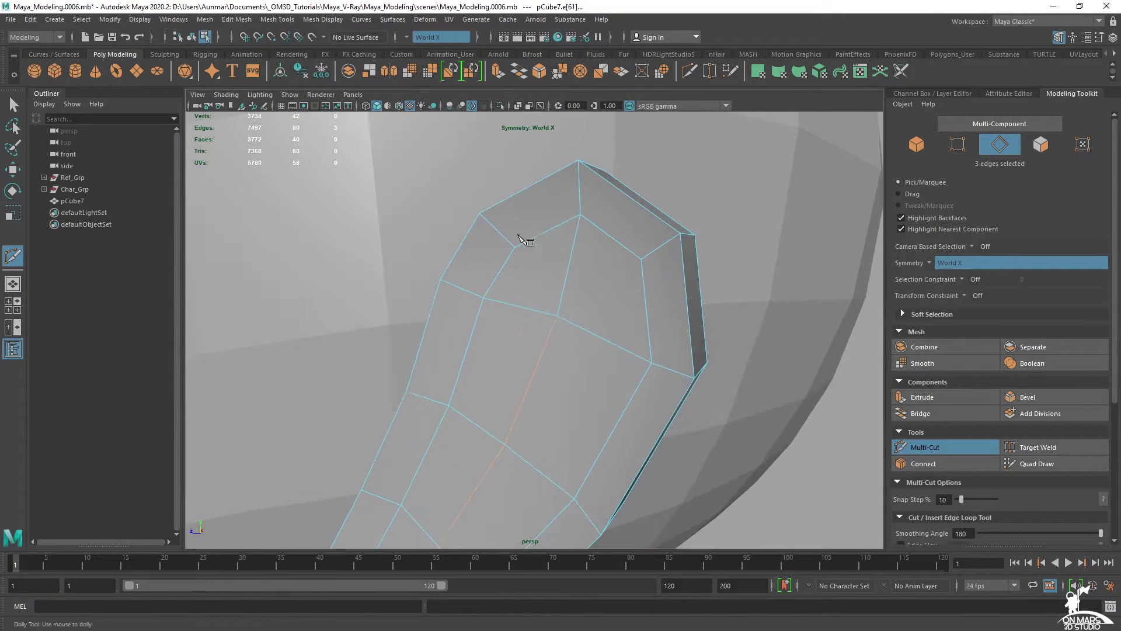
pyautogui.keyDown('ctrl'); pyautogui.click(514, 228); pyautogui.keyUp('ctrl')
pyautogui.keyDown('alt'); pyautogui.moveTo(596, 253); pyautogui.dragTo(506, 274); pyautogui.keyUp('alt')
pyautogui.scroll(-2, 551, 263)
# - Select the new 12-edge rim loop and shift it slightly outward along X
pyautogui.press('q')
pyautogui.press('w')
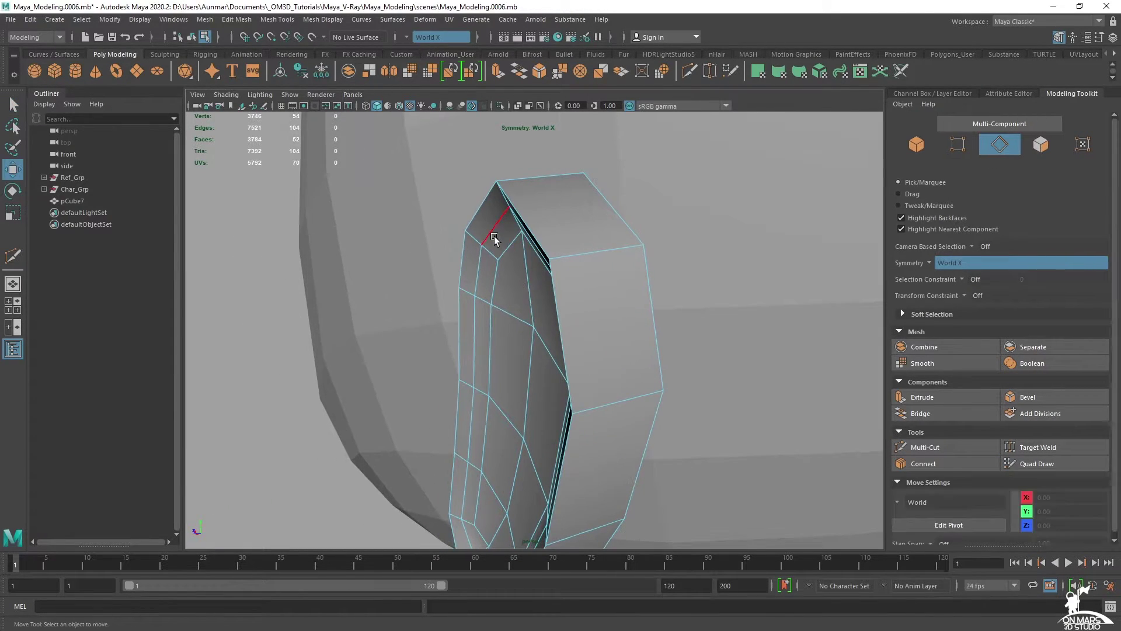
pyautogui.doubleClick(494, 239)
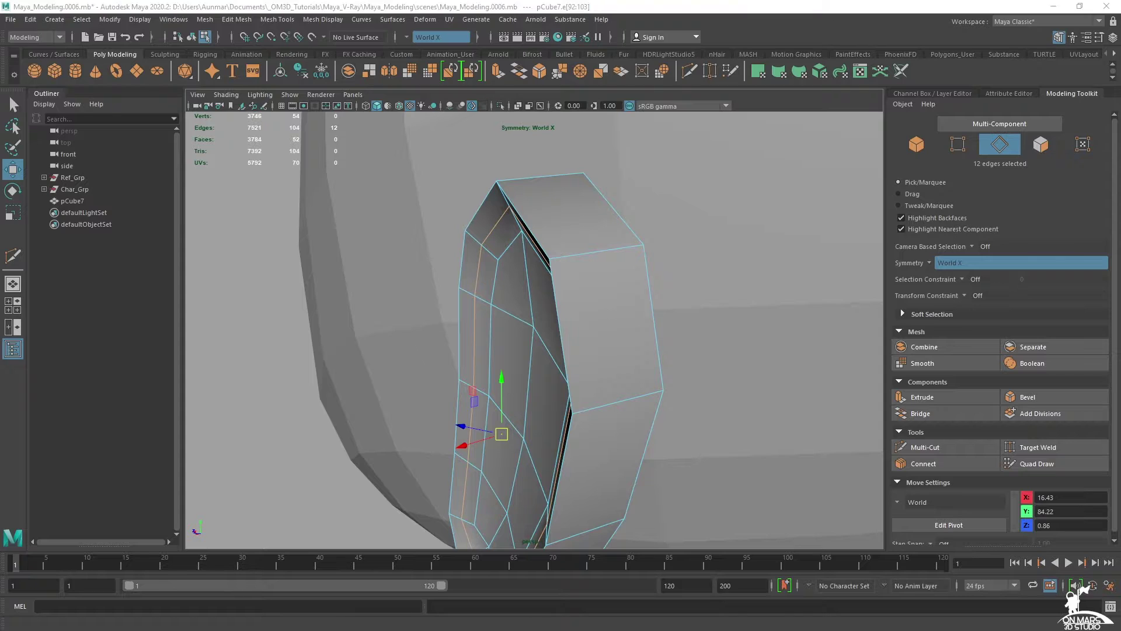
pyautogui.scroll(-2, 549, 301)
pyautogui.keyDown('alt'); pyautogui.moveTo(676, 357); pyautogui.dragTo(675, 340, button='middle'); pyautogui.keyUp('alt')
pyautogui.keyDown('ctrl'); pyautogui.moveTo(638, 295); pyautogui.dragTo(644, 295, button='middle'); pyautogui.keyUp('ctrl')
pyautogui.keyDown('alt'); pyautogui.moveTo(643, 295); pyautogui.dragTo(544, 298); pyautogui.keyUp('alt')
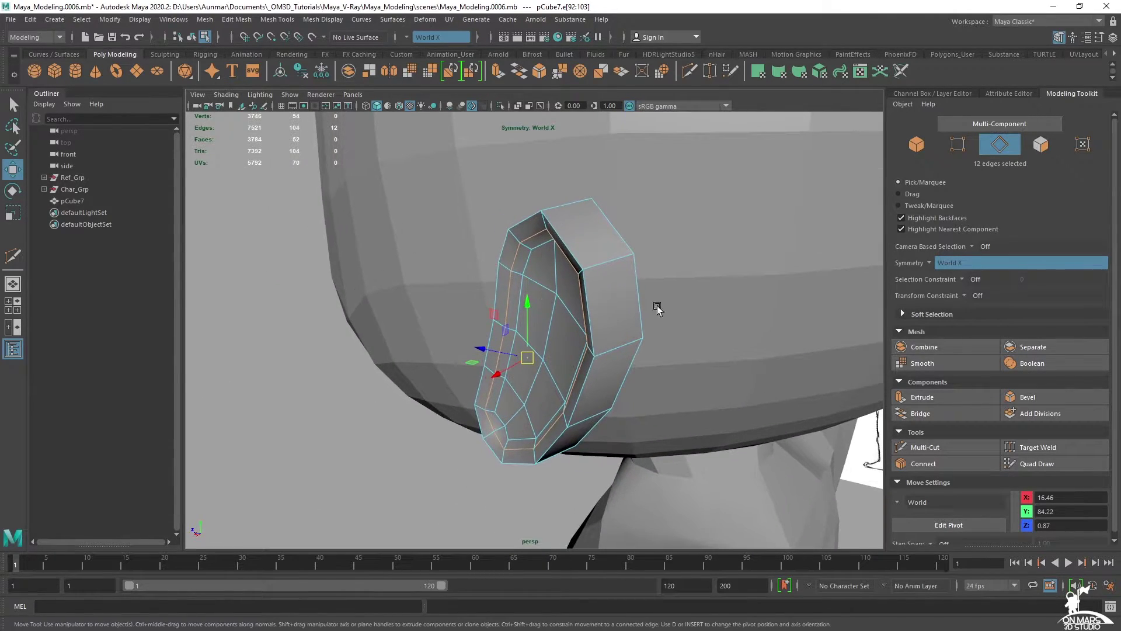
# - Insert another edge loop around the ear's outer side wall with the Multi-Cut tool
pyautogui.keyDown('shift'); pyautogui.moveTo(562, 231); pyautogui.dragTo(508, 230, button='right'); pyautogui.keyUp('shift')
pyautogui.keyDown('alt'); pyautogui.moveTo(578, 243); pyautogui.dragTo(559, 243); pyautogui.keyUp('alt')
pyautogui.keyDown('alt'); pyautogui.moveTo(559, 243); pyautogui.dragTo(555, 241, button='middle'); pyautogui.keyUp('alt')
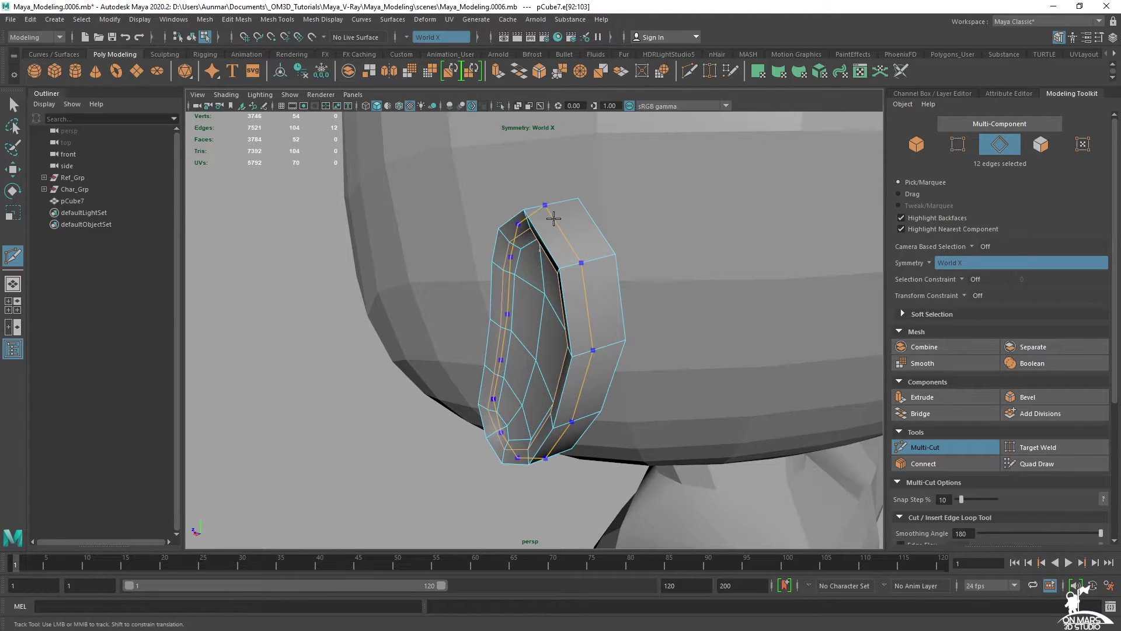
pyautogui.keyDown('alt'); pyautogui.moveTo(607, 296); pyautogui.dragTo(569, 276); pyautogui.keyUp('alt')
# - Select the outer rim edge loop of the ear and move it slightly in toward the head
pyautogui.press('q')
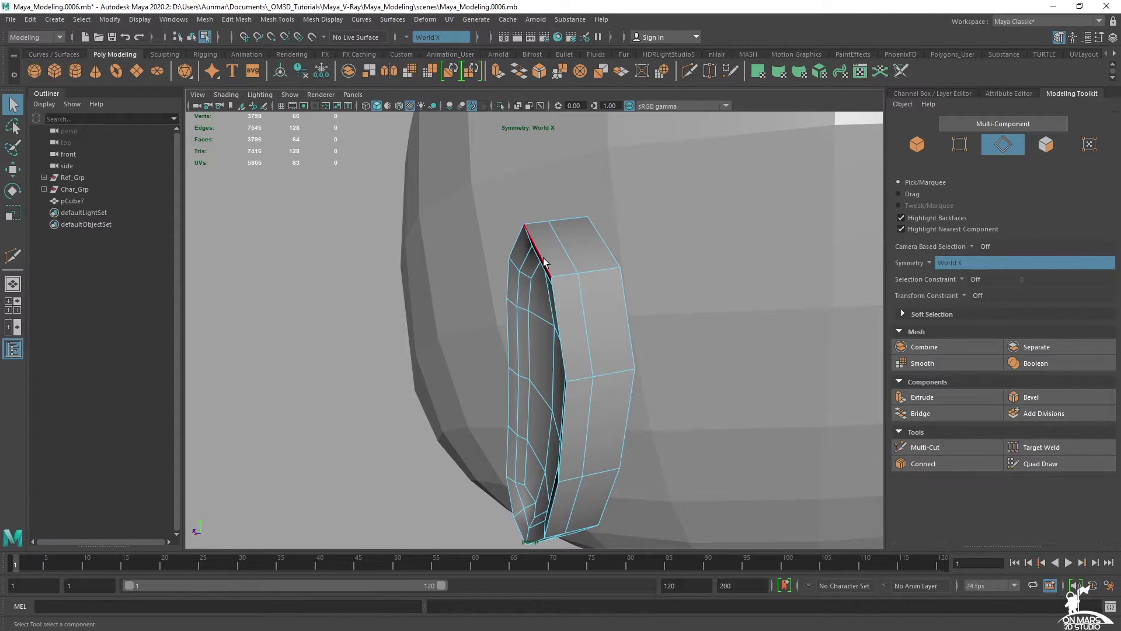
pyautogui.doubleClick(545, 261)
pyautogui.press('w')
pyautogui.keyDown('alt'); pyautogui.moveTo(596, 332); pyautogui.dragTo(533, 350); pyautogui.keyUp('alt')
pyautogui.moveTo(517, 386); pyautogui.dragTo(527, 386)
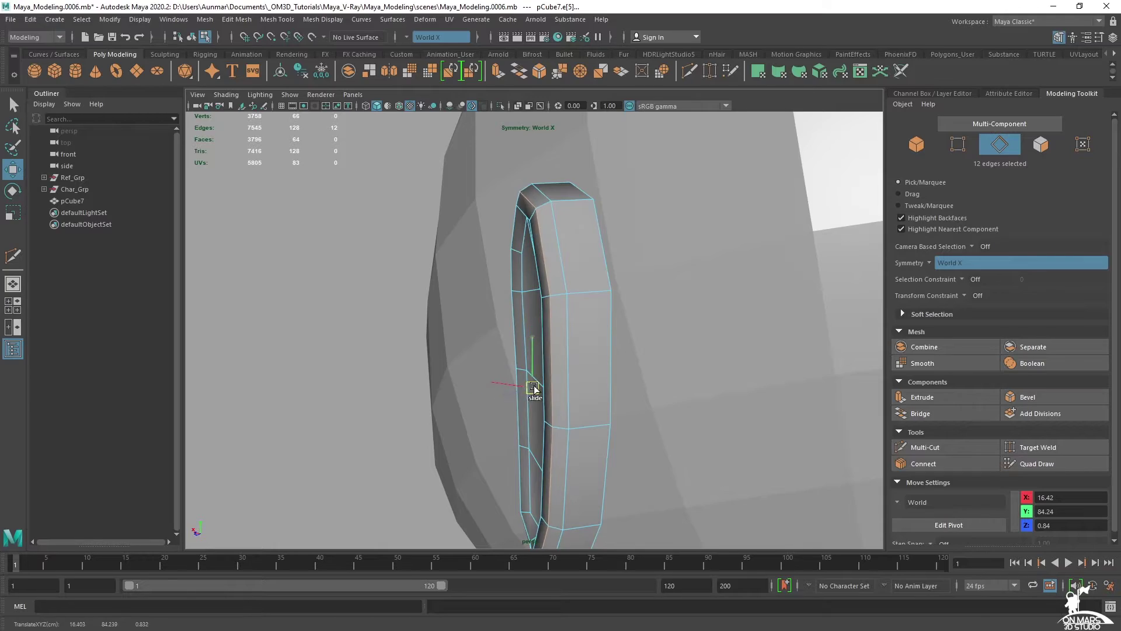
# - Slide two vertices inside the ear hollow along their edges to even out its shape
pyautogui.keyDown('alt'); pyautogui.moveTo(523, 401); pyautogui.dragTo(625, 408); pyautogui.keyUp('alt')
pyautogui.moveTo(638, 317); pyautogui.dragTo(616, 294, button='right')
pyautogui.click(631, 318)
pyautogui.keyDown('ctrl'); pyautogui.keyDown('shift'); pyautogui.moveTo(631, 319); pyautogui.dragTo(640, 323); pyautogui.keyUp('shift'); pyautogui.keyUp('ctrl')
pyautogui.click(590, 403)
pyautogui.keyDown('ctrl'); pyautogui.keyDown('shift'); pyautogui.moveTo(589, 408); pyautogui.dragTo(596, 412); pyautogui.keyUp('shift'); pyautogui.keyUp('ctrl')
pyautogui.click(541, 476)
pyautogui.keyDown('alt'); pyautogui.moveTo(551, 489); pyautogui.dragTo(699, 422); pyautogui.keyUp('alt')
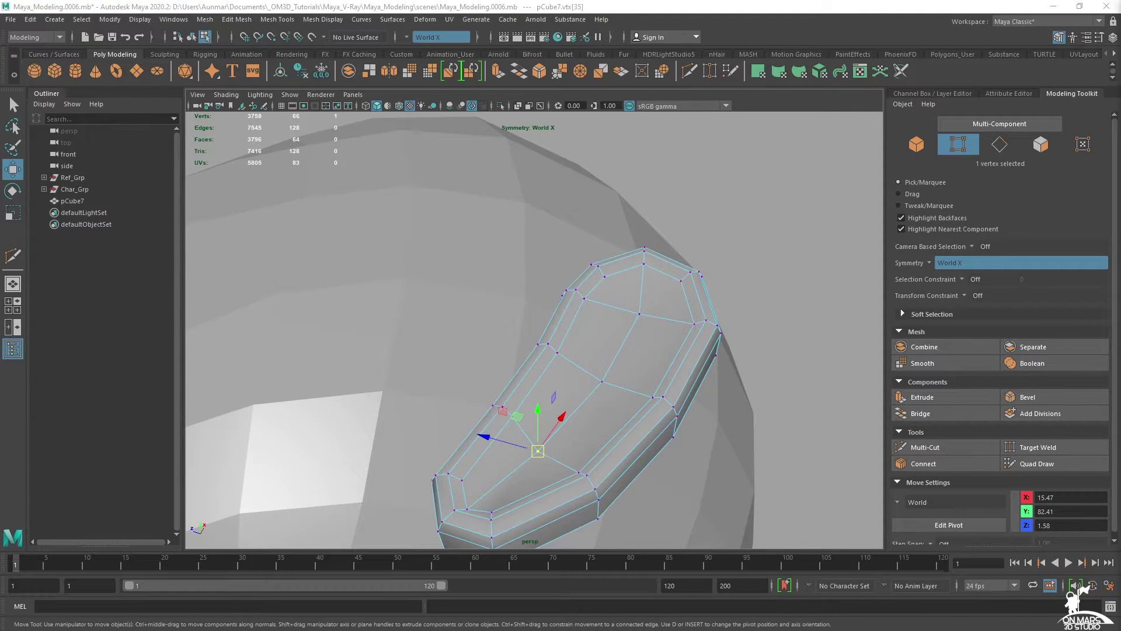
pyautogui.keyDown('alt'); pyautogui.moveTo(616, 389); pyautogui.dragTo(501, 287); pyautogui.keyUp('alt')
# - Return the ear to object mode and isolate it in the perspective view
pyautogui.moveTo(536, 246); pyautogui.dragTo(542, 201, button='right')
pyautogui.press('q')
pyautogui.keyDown('alt'); pyautogui.moveTo(553, 220); pyautogui.dragTo(538, 320); pyautogui.keyUp('alt')
pyautogui.moveTo(470, 257); pyautogui.dragTo(555, 180, button='right')
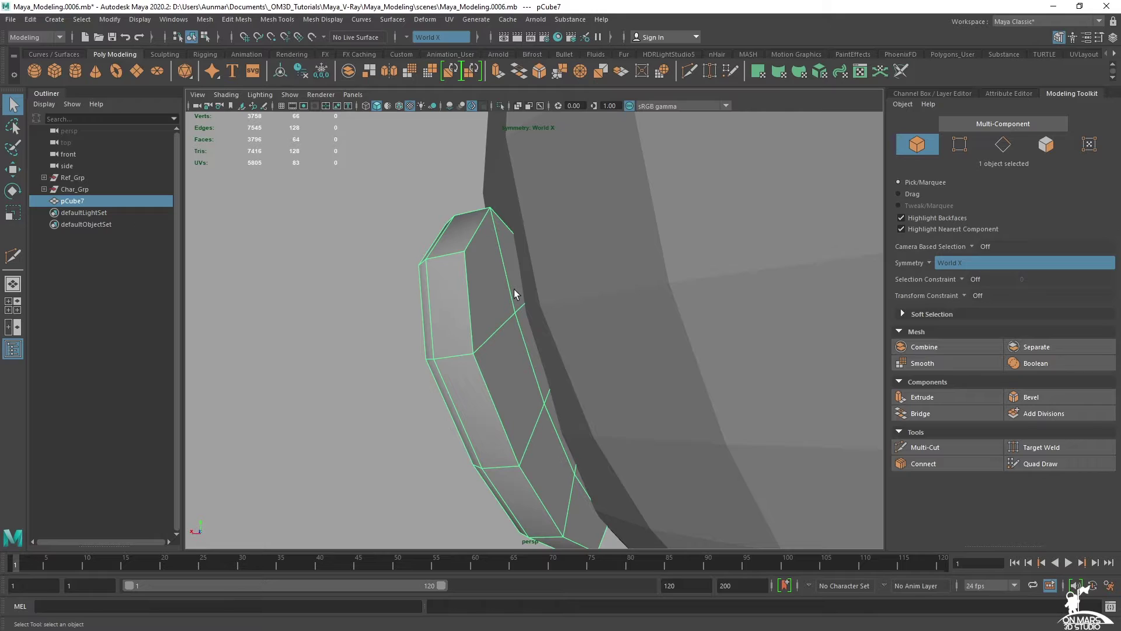
pyautogui.hotkey('ctrl', '1')
# - Extrude the eight faces on the back of the ear with an offset of 0.5
pyautogui.moveTo(514, 290)
pyautogui.keyDown('alt'); pyautogui.mouseDown()
pyautogui.moveTo(523, 315)
pyautogui.moveTo(520, 296)
pyautogui.mouseUp(); pyautogui.keyUp('alt')
pyautogui.moveTo(513, 262); pyautogui.dragTo(524, 296, button='right')
pyautogui.click(497, 265)
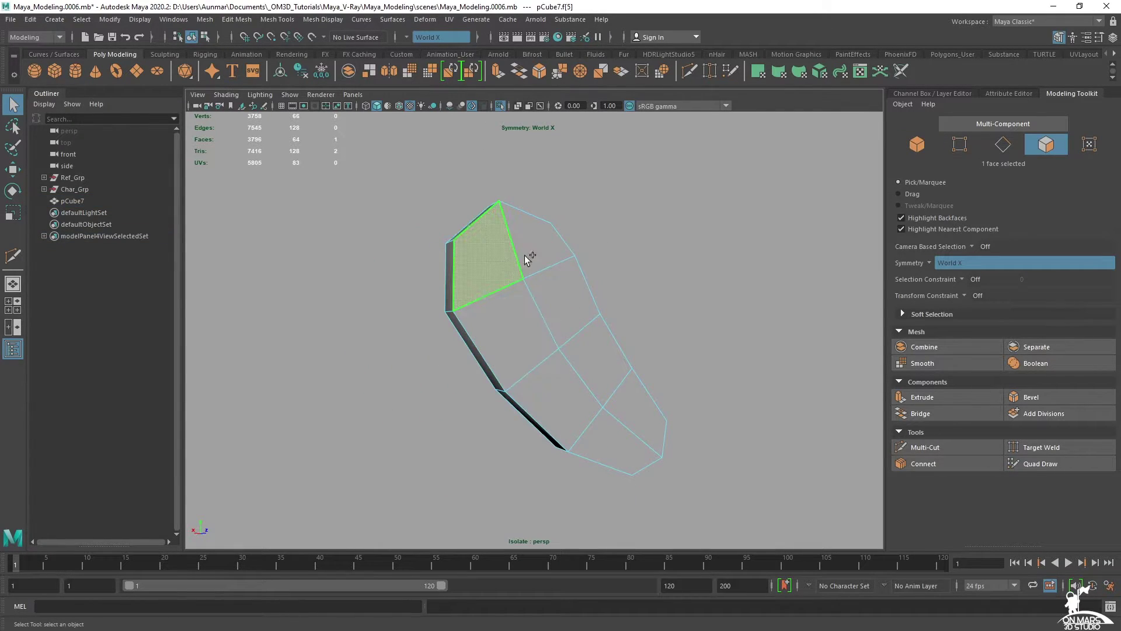
pyautogui.moveTo(533, 261)
pyautogui.mouseDown()
pyautogui.moveTo(504, 269)
pyautogui.moveTo(568, 324)
pyautogui.moveTo(583, 394)
pyautogui.moveTo(629, 430)
pyautogui.moveTo(576, 390)
pyautogui.moveTo(396, 351)
pyautogui.moveTo(600, 372)
pyautogui.moveTo(589, 397)
pyautogui.mouseUp()
pyautogui.keyDown('shift'); pyautogui.moveTo(569, 350); pyautogui.dragTo(556, 377, button='right'); pyautogui.keyUp('shift')
pyautogui.keyDown('alt'); pyautogui.moveTo(504, 313); pyautogui.dragTo(527, 319); pyautogui.keyUp('alt')
pyautogui.moveTo(719, 363); pyautogui.dragTo(719, 367)
pyautogui.keyDown('alt'); pyautogui.moveTo(533, 344); pyautogui.dragTo(590, 339); pyautogui.keyUp('alt')
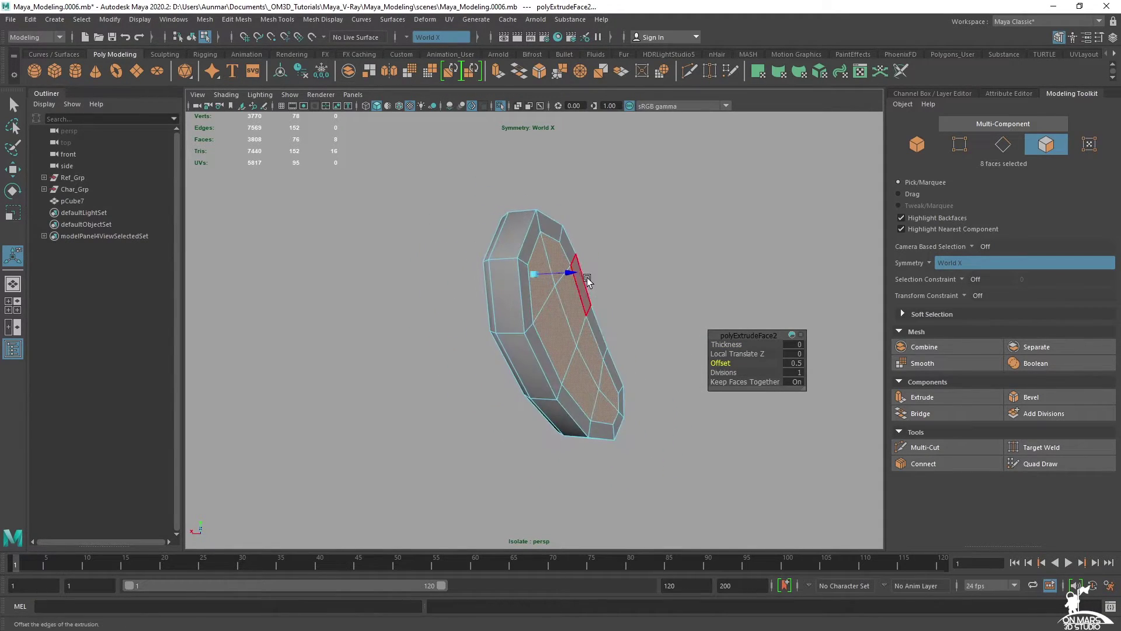
# - Pull the extruded back faces out from the ear and delete them to leave the back open
pyautogui.moveTo(574, 274); pyautogui.dragTo(582, 275)
pyautogui.moveTo(584, 277); pyautogui.dragTo(596, 273)
pyautogui.keyDown('alt'); pyautogui.moveTo(595, 274); pyautogui.dragTo(629, 310); pyautogui.keyUp('alt')
pyautogui.press('Delete')
pyautogui.press('q')
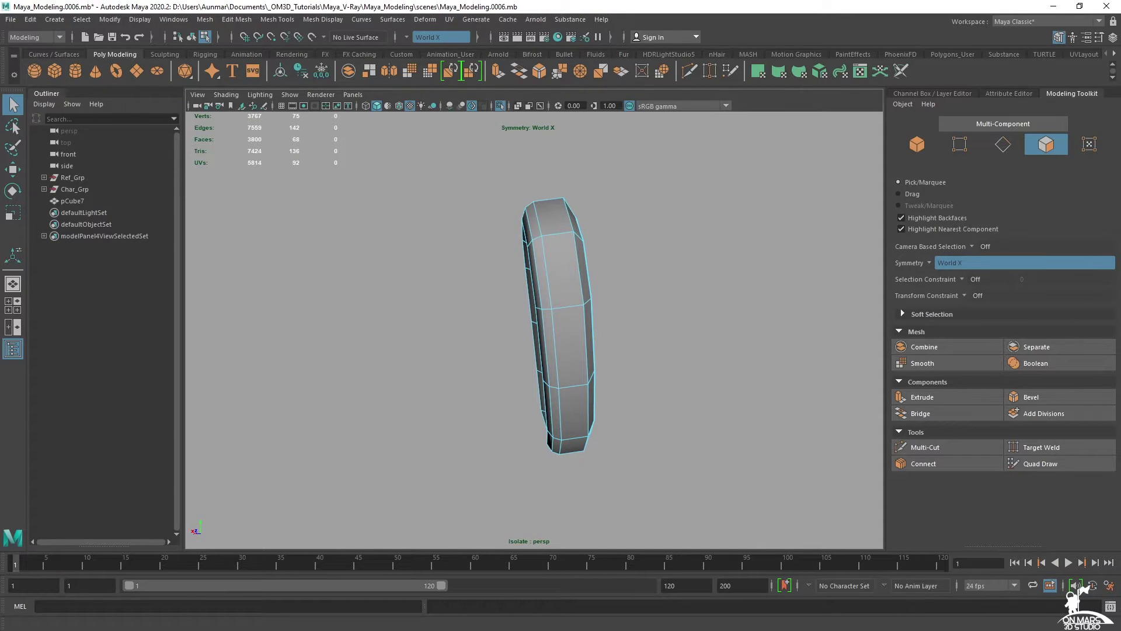
# - Select the 24 vertices on the ear's back side and move them along X with the move axis set to Object
pyautogui.keyDown('alt'); pyautogui.moveTo(682, 360); pyautogui.dragTo(633, 245); pyautogui.keyUp('alt')
pyautogui.press('F9')
pyautogui.hotkey('alt', 'x')
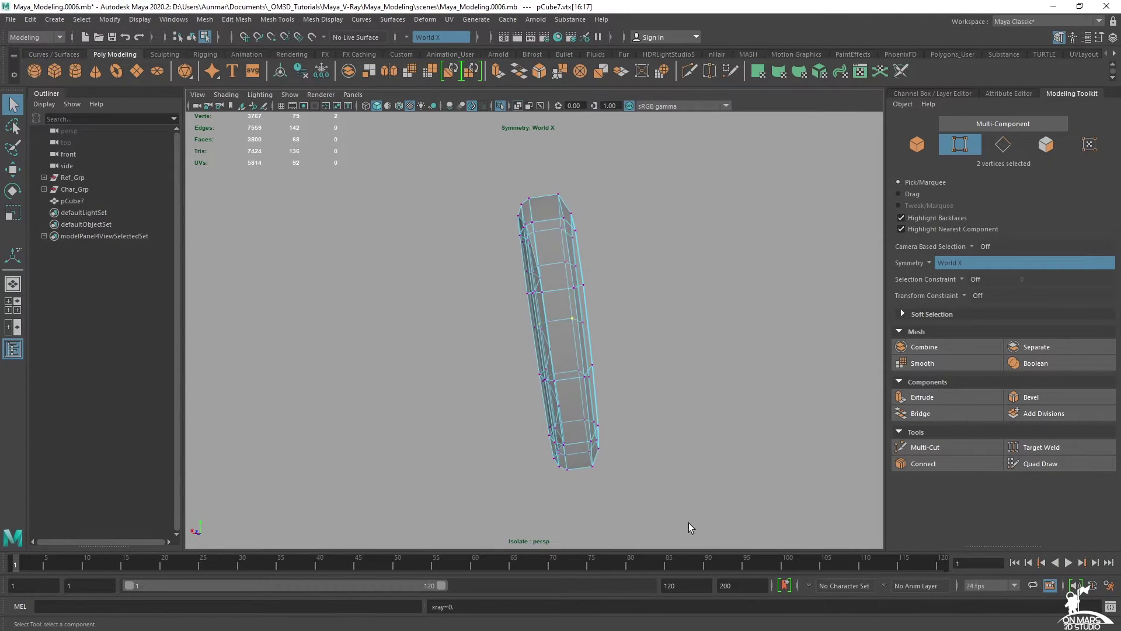
pyautogui.moveTo(552, 194); pyautogui.dragTo(544, 159)
pyautogui.keyDown('alt'); pyautogui.moveTo(564, 276); pyautogui.dragTo(584, 326); pyautogui.keyUp('alt')
pyautogui.press('w')
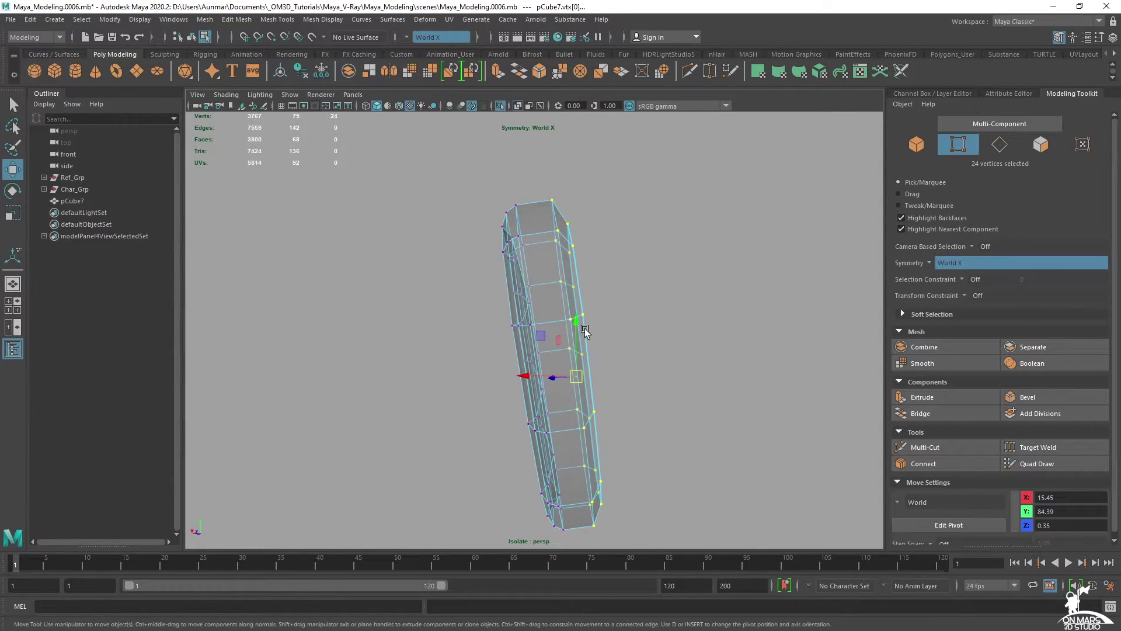
pyautogui.click(903, 502)
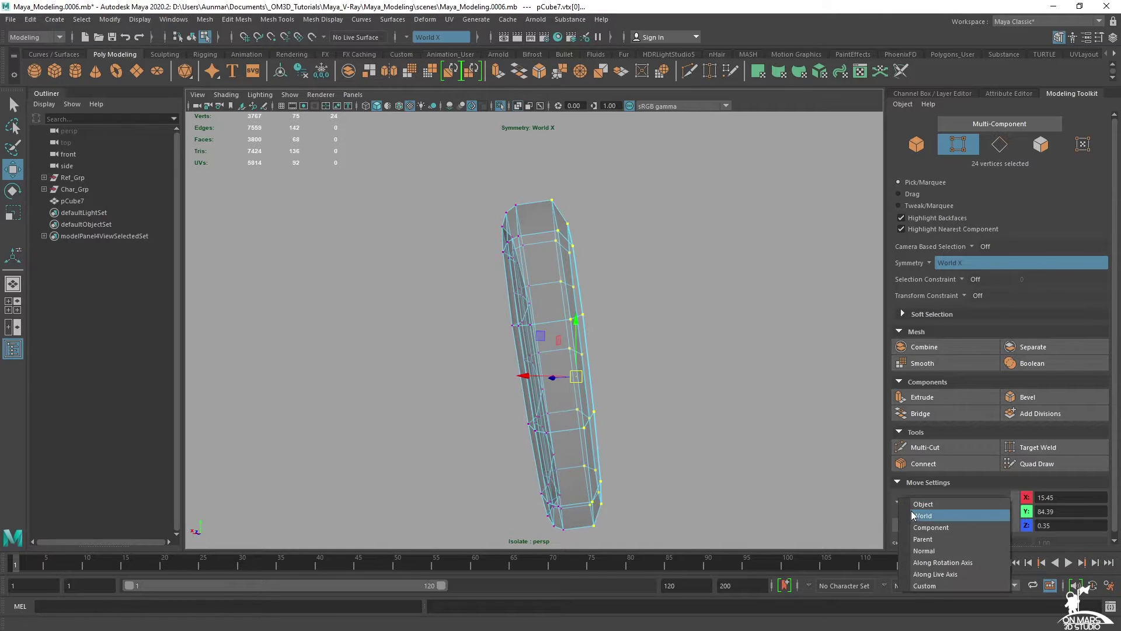
pyautogui.click(923, 504)
pyautogui.hotkey('alt', 'x')
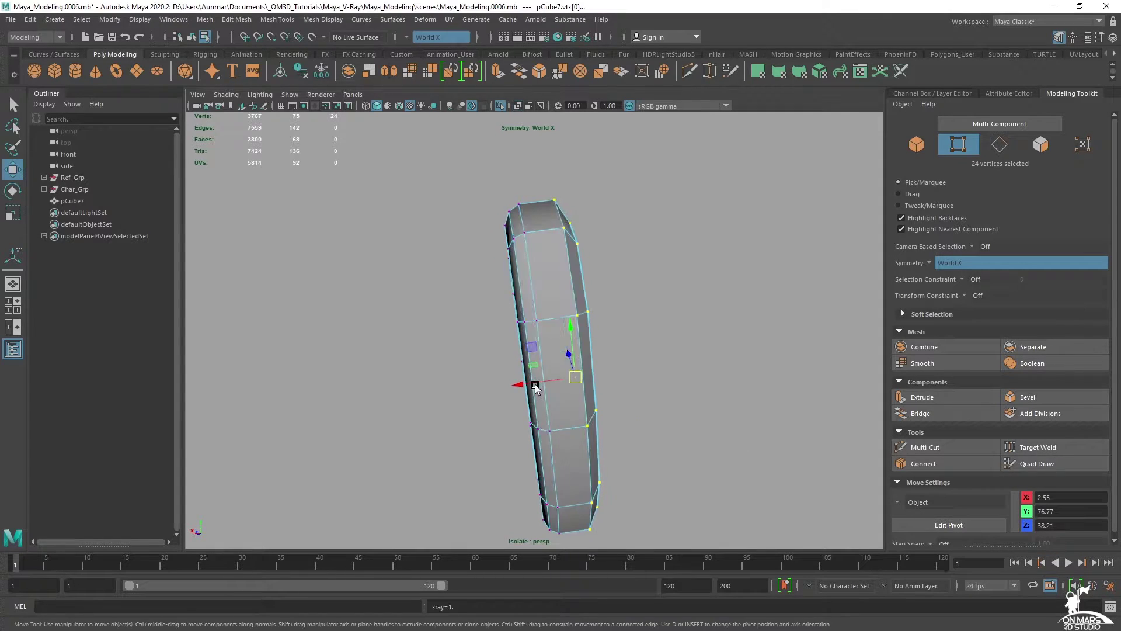
pyautogui.moveTo(533, 386); pyautogui.dragTo(805, 382)
# - Show the whole character again, return the ear to object mode and check how it sits against the head
pyautogui.keyDown('alt'); pyautogui.moveTo(657, 325); pyautogui.dragTo(790, 244); pyautogui.keyUp('alt')
pyautogui.hotkey('ctrl', '1')
pyautogui.moveTo(536, 307); pyautogui.dragTo(555, 289, button='right')
pyautogui.press('q')
pyautogui.keyDown('alt'); pyautogui.moveTo(531, 303); pyautogui.dragTo(547, 339); pyautogui.keyUp('alt')
pyautogui.press('w')
pyautogui.keyDown('alt'); pyautogui.moveTo(626, 334); pyautogui.dragTo(593, 360); pyautogui.keyUp('alt')
# - Switch the head to vertex editing and nudge the vertex beside the ear's upper front edge inward along X
pyautogui.click(416, 300)
pyautogui.keyDown('alt'); pyautogui.moveTo(438, 334); pyautogui.dragTo(465, 265); pyautogui.keyUp('alt')
pyautogui.moveTo(464, 265); pyautogui.dragTo(445, 268, button='right')
pyautogui.keyDown('alt'); pyautogui.moveTo(466, 278); pyautogui.dragTo(468, 269); pyautogui.keyUp('alt')
pyautogui.click(501, 264)
pyautogui.keyDown('alt'); pyautogui.moveTo(528, 325); pyautogui.dragTo(508, 317); pyautogui.keyUp('alt')
pyautogui.moveTo(530, 268); pyautogui.dragTo(524, 269)
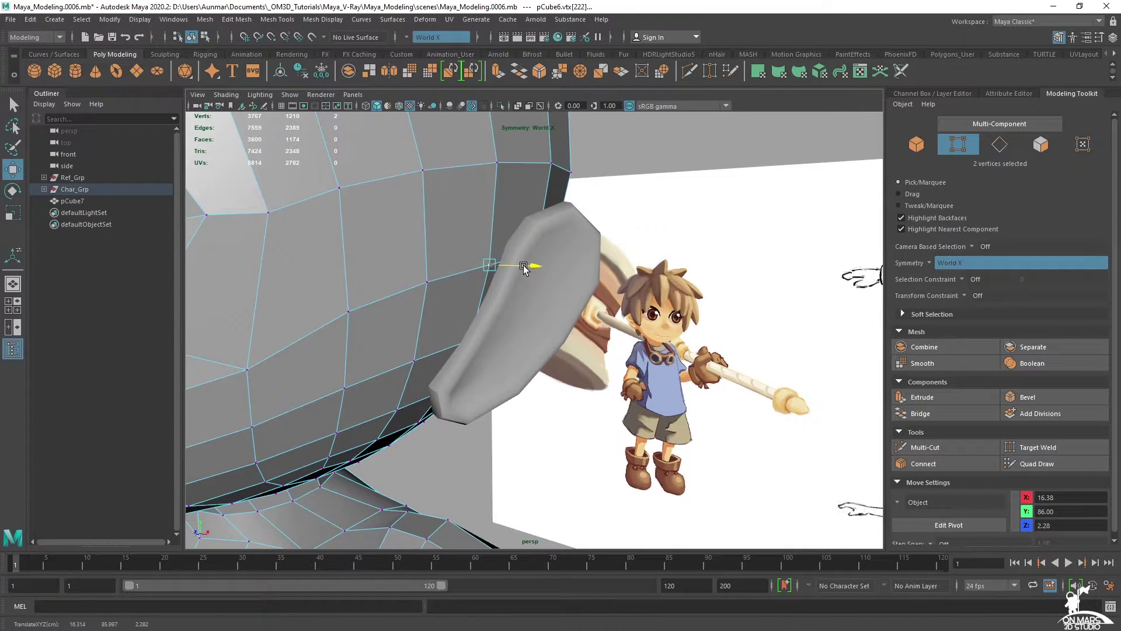
# - Nudge the head vertices along the ear's lower front edge inward along X
pyautogui.click(474, 343)
pyautogui.keyDown('alt'); pyautogui.moveTo(477, 352); pyautogui.dragTo(546, 272); pyautogui.keyUp('alt')
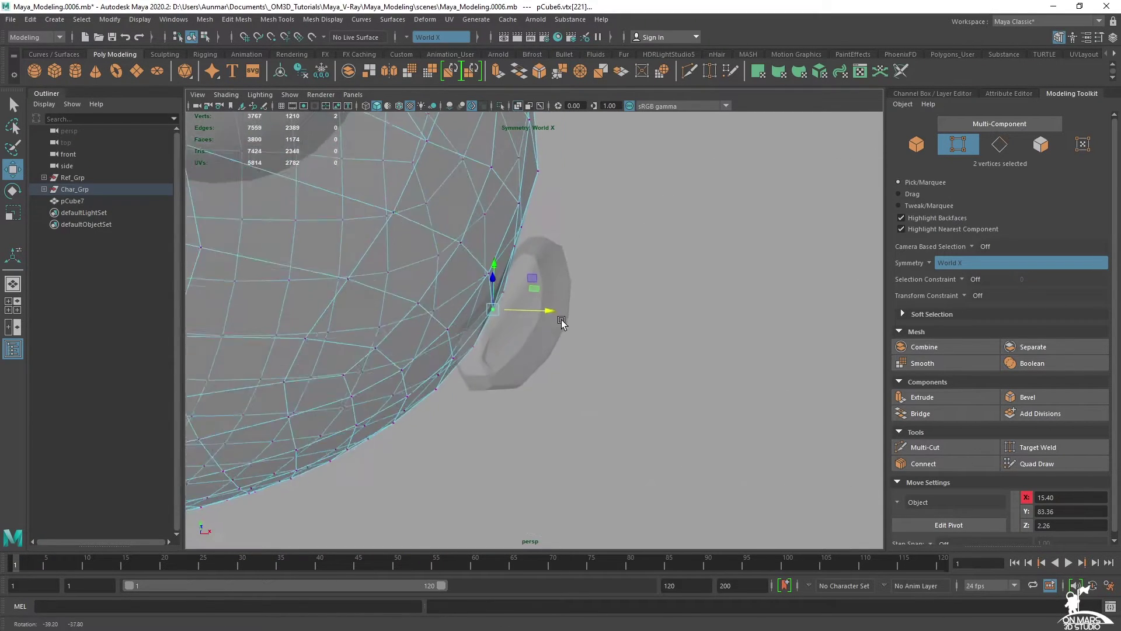
pyautogui.moveTo(548, 313); pyautogui.dragTo(540, 313)
pyautogui.click(446, 360)
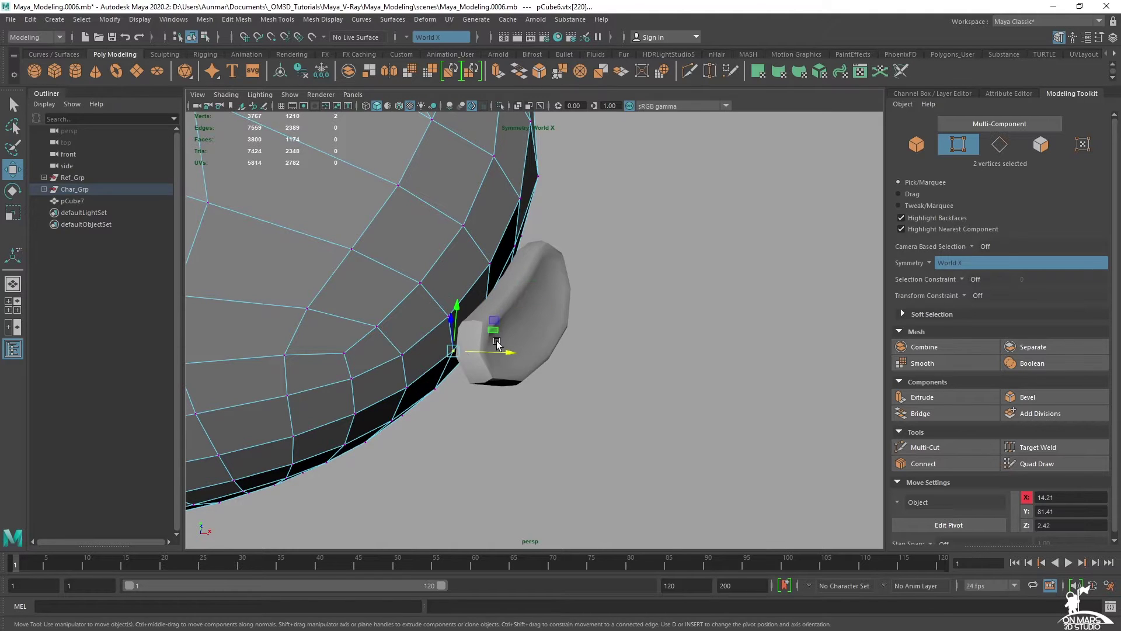
pyautogui.keyDown('alt'); pyautogui.moveTo(493, 351); pyautogui.dragTo(552, 357); pyautogui.keyUp('alt')
# - Check the ear's open back edges against the head from behind and return the ear to object mode
pyautogui.keyDown('alt'); pyautogui.moveTo(653, 243); pyautogui.dragTo(533, 270); pyautogui.keyUp('alt')
pyautogui.click(533, 269)
pyautogui.press('F10')
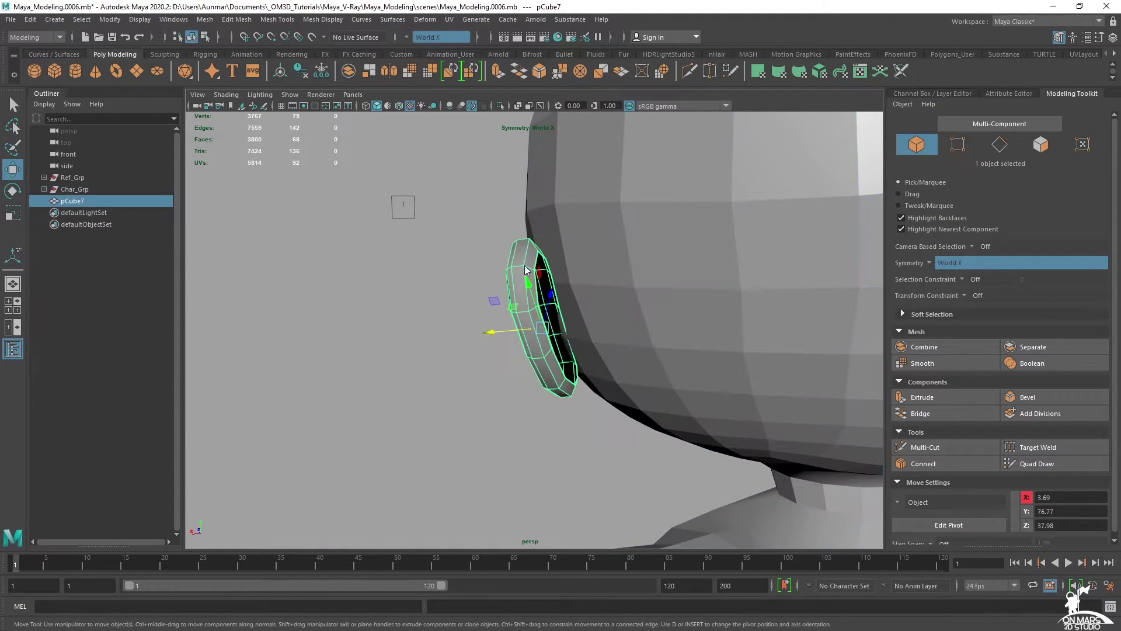
pyautogui.click(536, 280)
pyautogui.keyDown('alt'); pyautogui.moveTo(371, 159); pyautogui.dragTo(616, 250); pyautogui.keyUp('alt')
pyautogui.press('F8')
# - Switch the head to face editing and add the eight faces behind and around the ear to the selection
pyautogui.click(601, 191)
pyautogui.moveTo(601, 192); pyautogui.dragTo(562, 233, button='right')
pyautogui.keyDown('alt'); pyautogui.moveTo(562, 233); pyautogui.dragTo(551, 249); pyautogui.keyUp('alt')
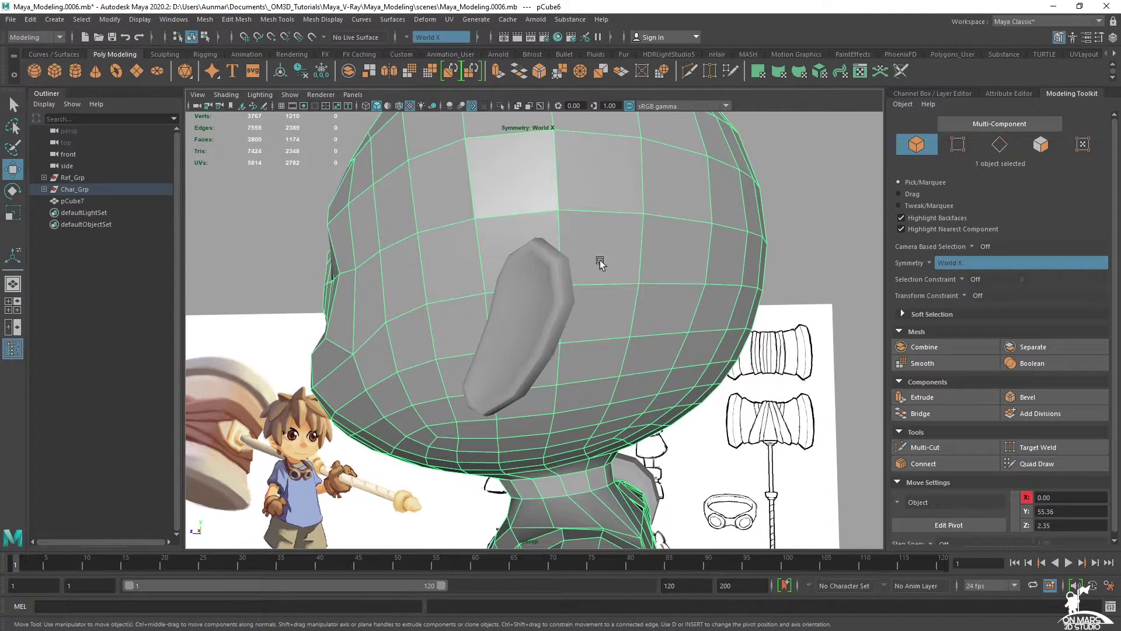
pyautogui.rightClick(591, 244)
pyautogui.moveTo(590, 258); pyautogui.dragTo(592, 276, button='right')
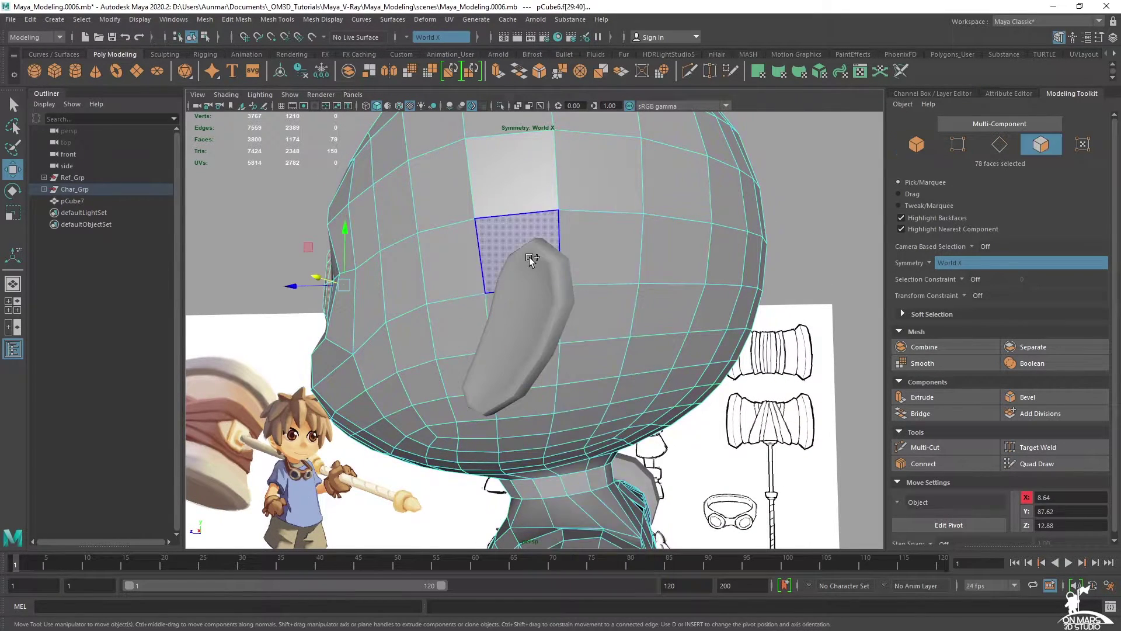
pyautogui.keyDown('shift'); pyautogui.click(539, 256); pyautogui.keyUp('shift')
pyautogui.keyDown('shift'); pyautogui.click(571, 264); pyautogui.keyUp('shift')
pyautogui.keyDown('shift'); pyautogui.click(548, 303); pyautogui.keyUp('shift')
pyautogui.keyDown('shift'); pyautogui.click(581, 311); pyautogui.keyUp('shift')
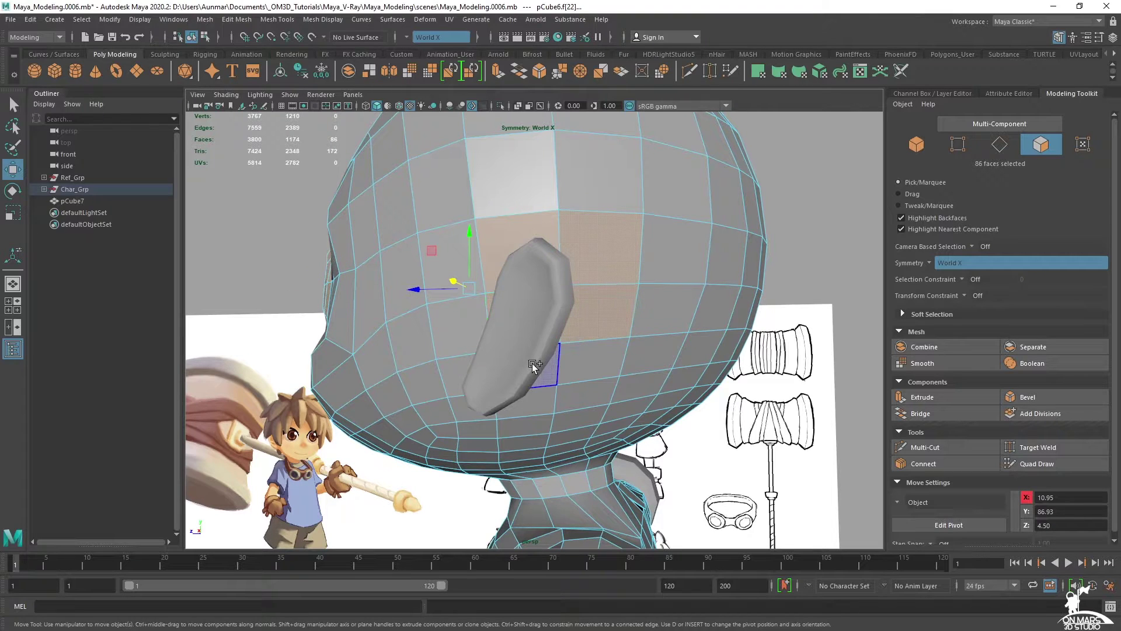
pyautogui.keyDown('shift'); pyautogui.click(587, 367); pyautogui.keyUp('shift')
pyautogui.moveTo(588, 367)
pyautogui.keyDown('alt'); pyautogui.mouseDown()
pyautogui.moveTo(625, 356)
pyautogui.moveTo(597, 348)
pyautogui.mouseUp(); pyautogui.keyUp('alt')
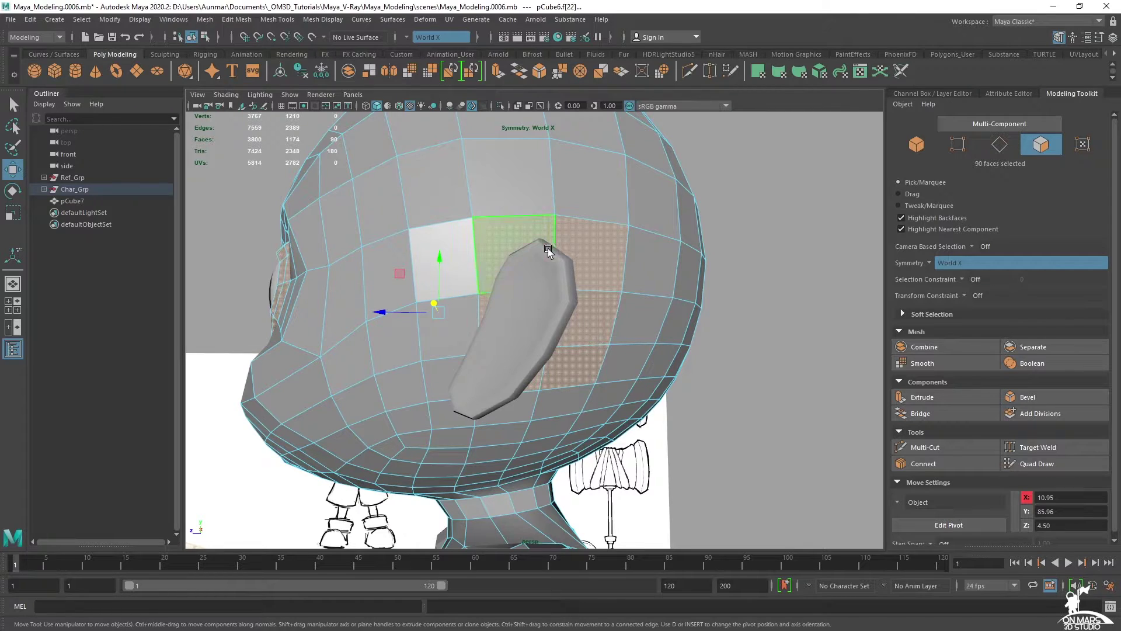
pyautogui.rightClick(588, 234)
pyautogui.keyDown('alt'); pyautogui.moveTo(635, 266); pyautogui.dragTo(638, 339); pyautogui.keyUp('alt')
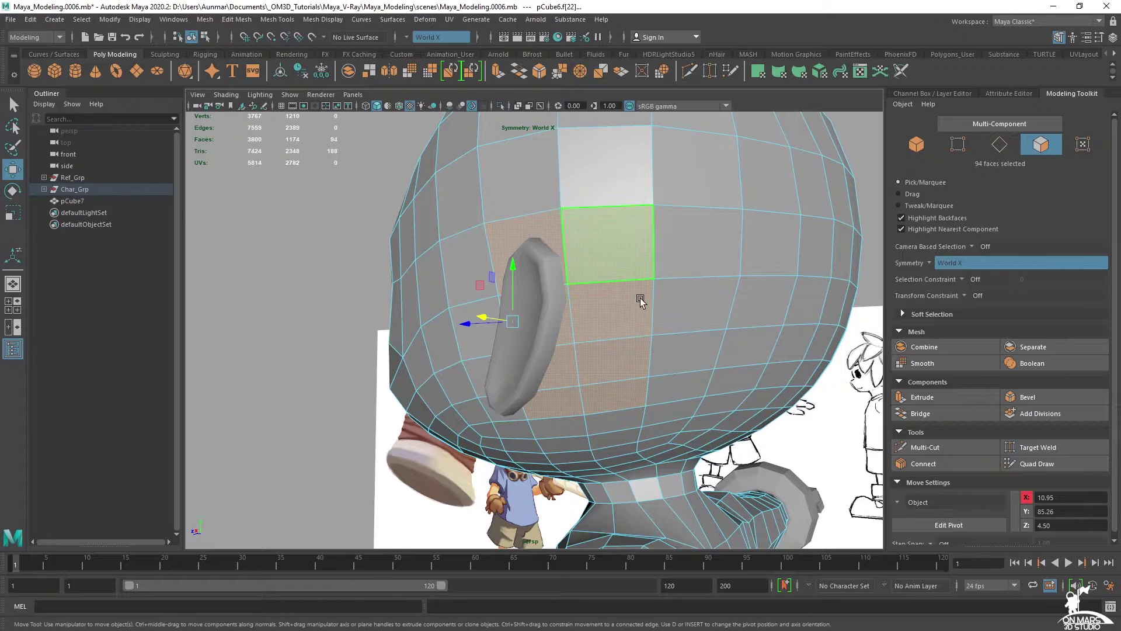
# - Examine the selected head faces against the ear's outline from the side, back and front
pyautogui.keyDown('alt'); pyautogui.moveTo(641, 301); pyautogui.dragTo(611, 330, button='middle'); pyautogui.keyUp('alt')
pyautogui.keyDown('alt'); pyautogui.moveTo(611, 331); pyautogui.dragTo(597, 277, button='right'); pyautogui.keyUp('alt')
pyautogui.keyDown('alt'); pyautogui.moveTo(597, 277); pyautogui.dragTo(606, 281); pyautogui.keyUp('alt')
pyautogui.keyDown('alt'); pyautogui.moveTo(669, 270); pyautogui.dragTo(667, 268, button='middle'); pyautogui.keyUp('alt')
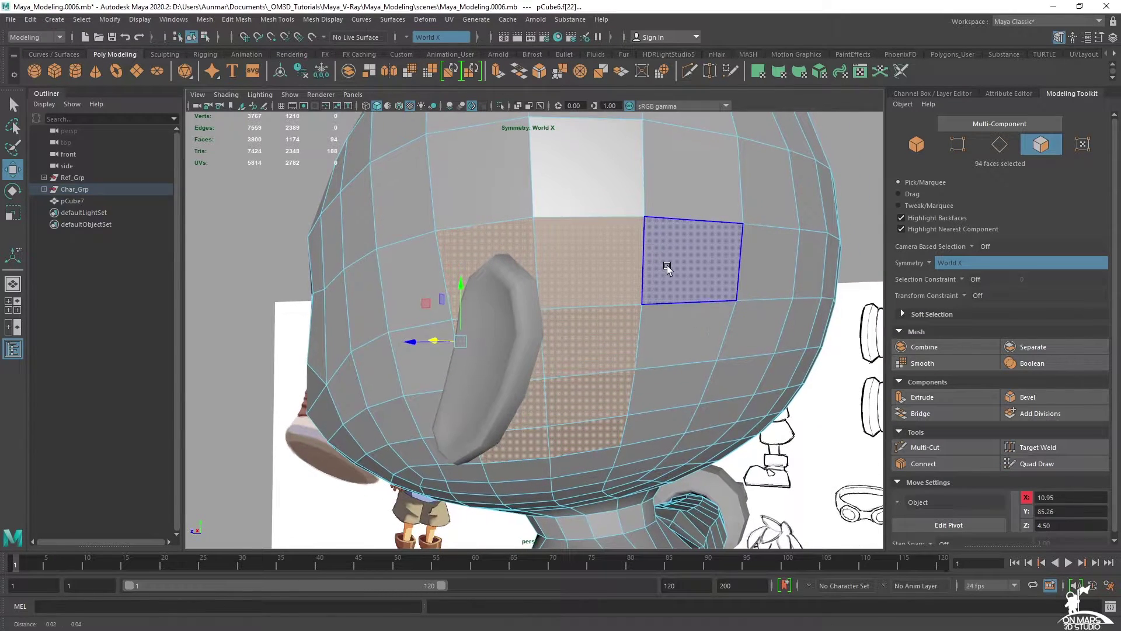
pyautogui.keyDown('alt'); pyautogui.moveTo(670, 260); pyautogui.dragTo(640, 303); pyautogui.keyUp('alt')
pyautogui.keyDown('alt'); pyautogui.moveTo(556, 275); pyautogui.dragTo(601, 351); pyautogui.keyUp('alt')
pyautogui.keyDown('alt'); pyautogui.moveTo(601, 350); pyautogui.dragTo(610, 321, button='middle'); pyautogui.keyUp('alt')
pyautogui.keyDown('alt'); pyautogui.moveTo(610, 321); pyautogui.dragTo(578, 321); pyautogui.keyUp('alt')
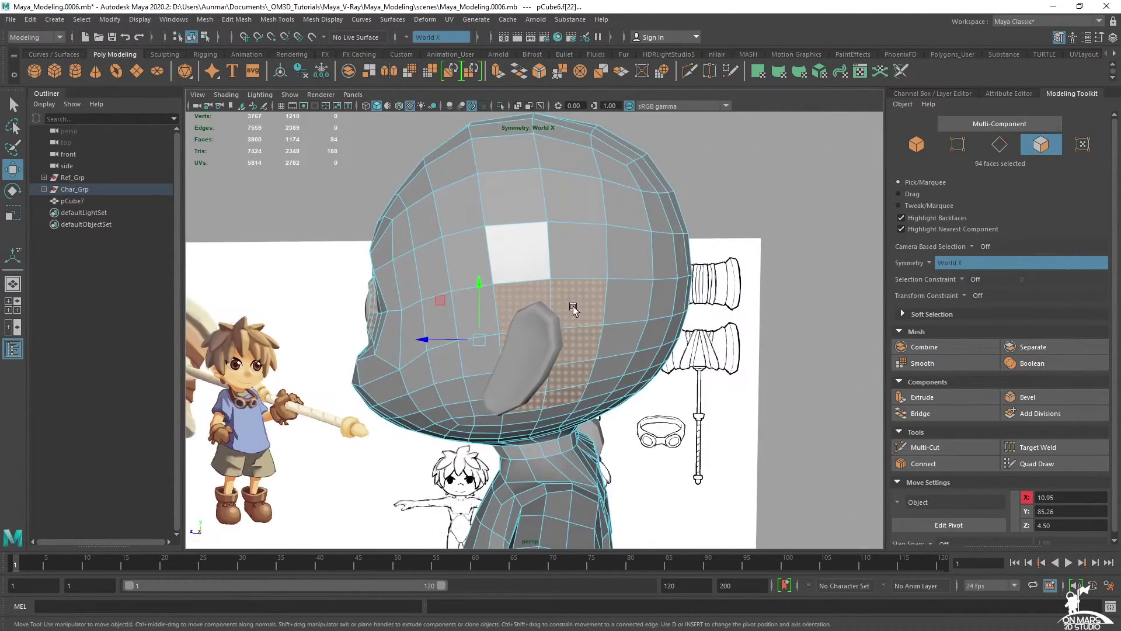
pyautogui.keyDown('alt'); pyautogui.moveTo(525, 294); pyautogui.dragTo(546, 260, button='middle'); pyautogui.keyUp('alt')
pyautogui.keyDown('alt'); pyautogui.moveTo(546, 260); pyautogui.dragTo(594, 251); pyautogui.keyUp('alt')
pyautogui.keyDown('alt'); pyautogui.moveTo(593, 251); pyautogui.dragTo(596, 162, button='right'); pyautogui.keyUp('alt')
# - Switch the head to edge editing and compare the ear with the reference sketch in the side and front views
pyautogui.press('q')
pyautogui.keyDown('alt'); pyautogui.moveTo(564, 315); pyautogui.dragTo(561, 336, button='middle'); pyautogui.keyUp('alt')
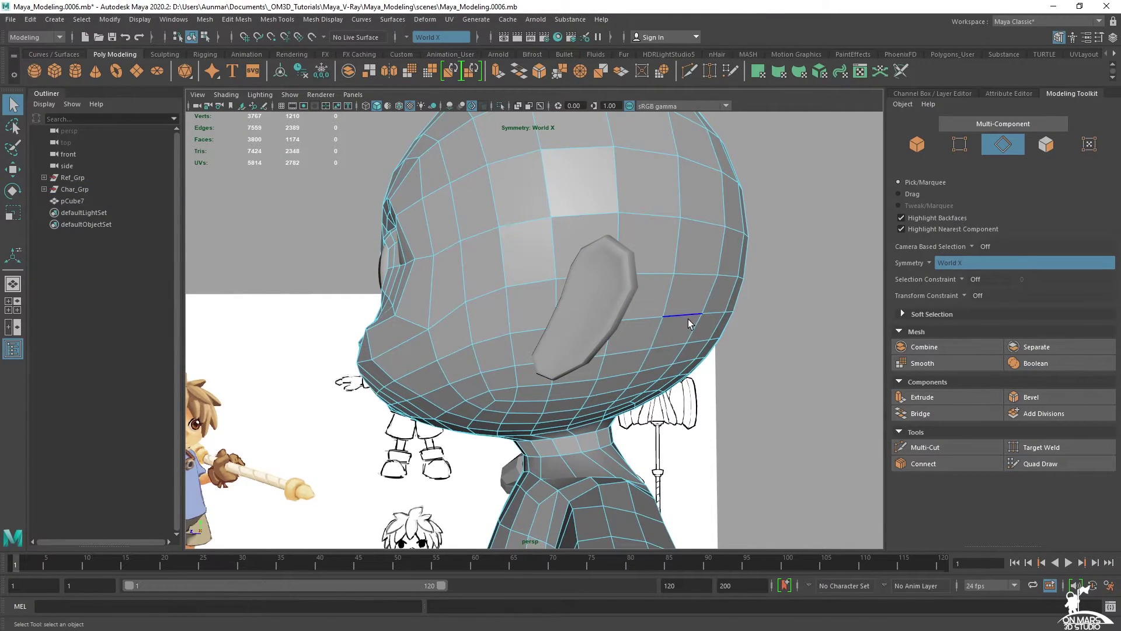
pyautogui.press('space')
pyautogui.press('space')
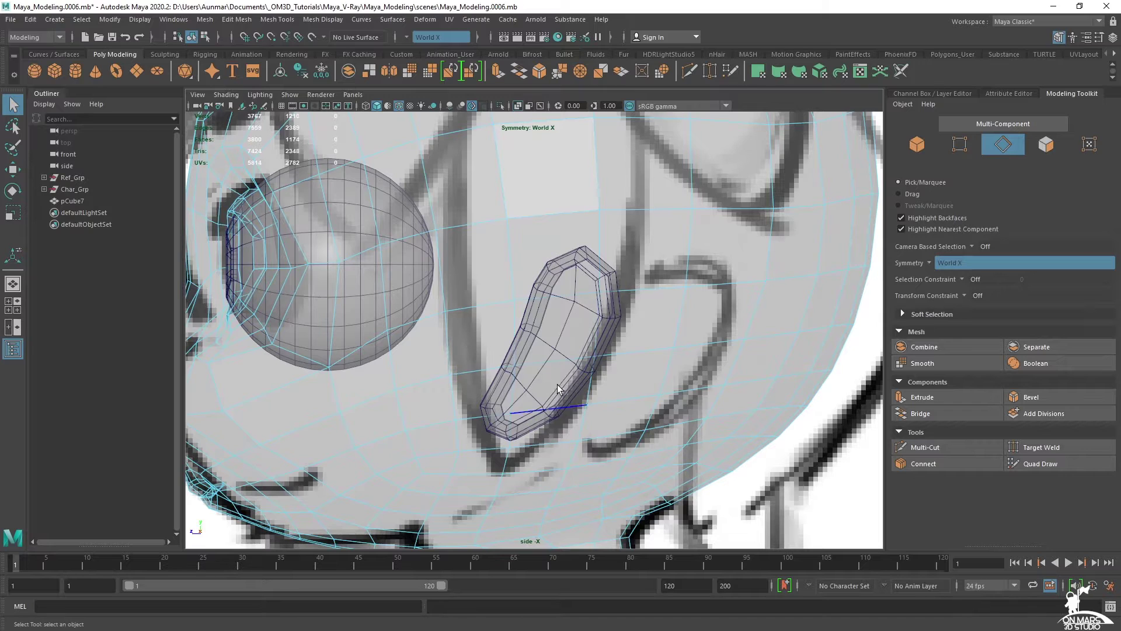
pyautogui.press('space')
pyautogui.press('space')
# - Rotate the ear slightly about Z in the front view to follow the sketched ear, and turn off X-ray display
pyautogui.hotkey('alt', 'a')
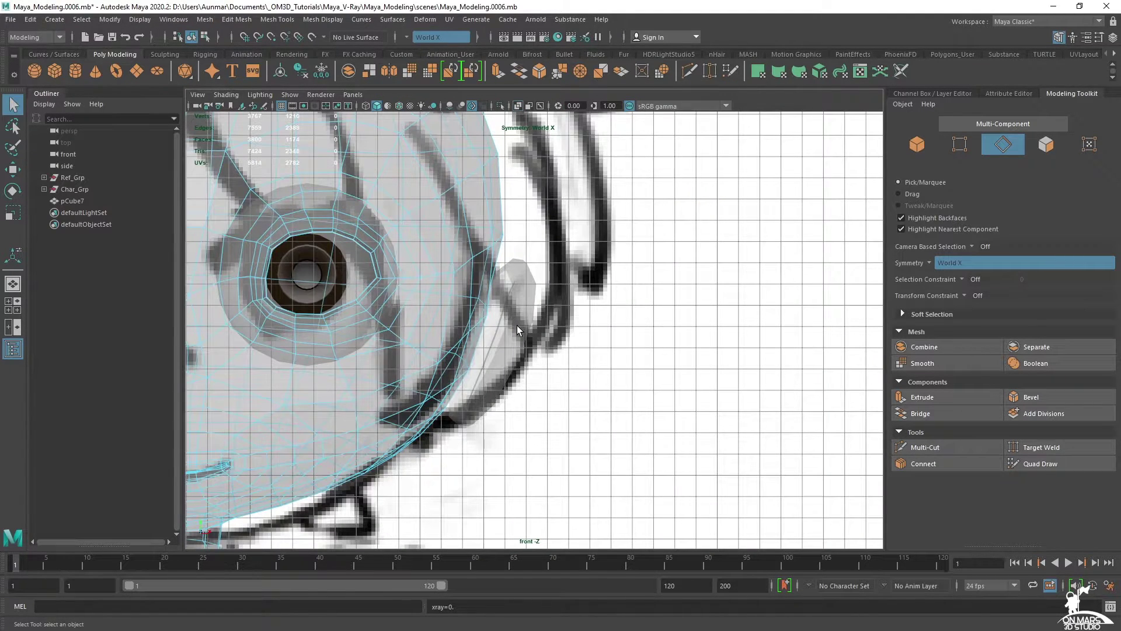
pyautogui.hotkey('alt', 'a')
pyautogui.hotkey('alt', 'a')
pyautogui.click(499, 341)
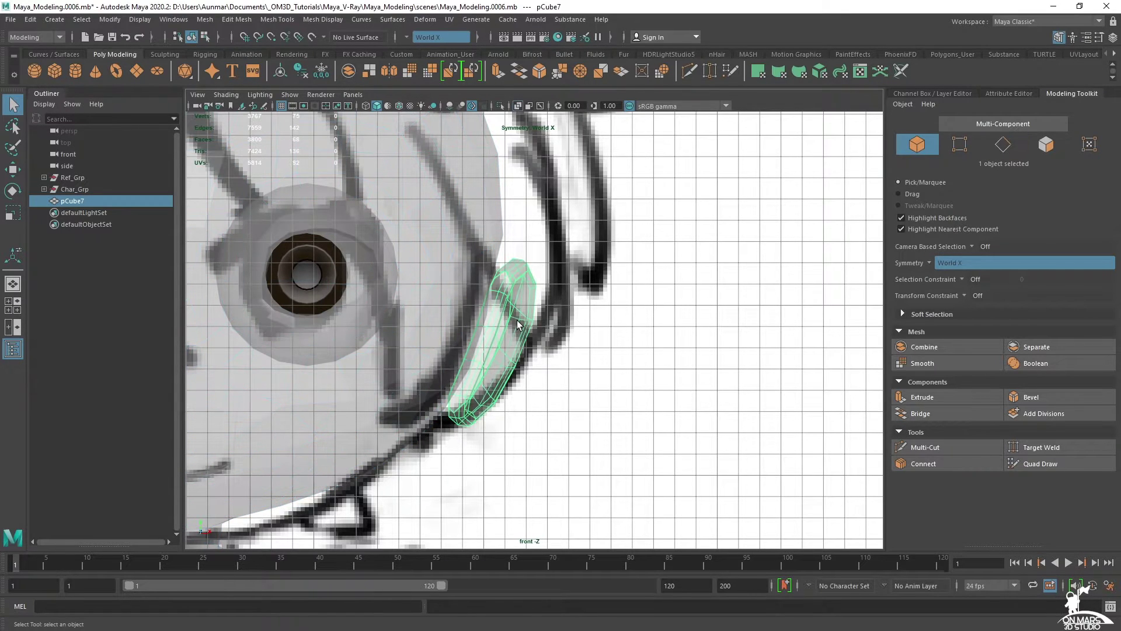
pyautogui.press('e')
pyautogui.hotkey('alt', 'a')
pyautogui.moveTo(530, 309); pyautogui.dragTo(536, 314)
pyautogui.press('space')
pyautogui.press('space')
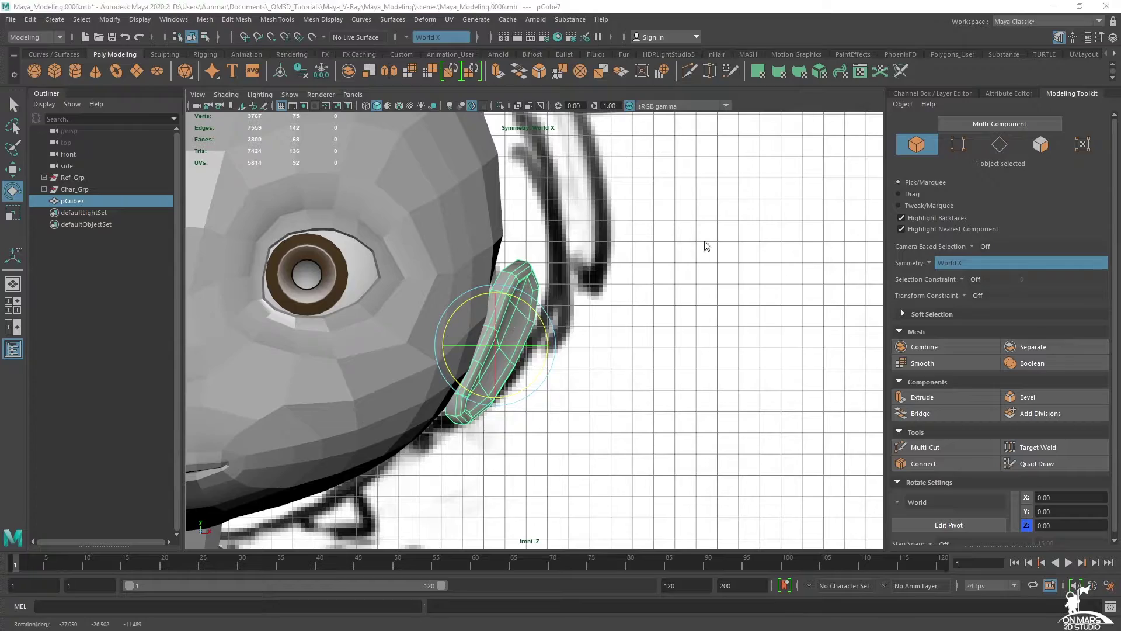
# - Bring back the head's face selection behind the ear and check its coverage around the rotated ear
pyautogui.keyDown('alt'); pyautogui.moveTo(718, 247); pyautogui.dragTo(826, 291); pyautogui.keyUp('alt')
pyautogui.keyDown('alt'); pyautogui.moveTo(602, 302); pyautogui.dragTo(541, 265); pyautogui.keyUp('alt')
pyautogui.click(569, 234)
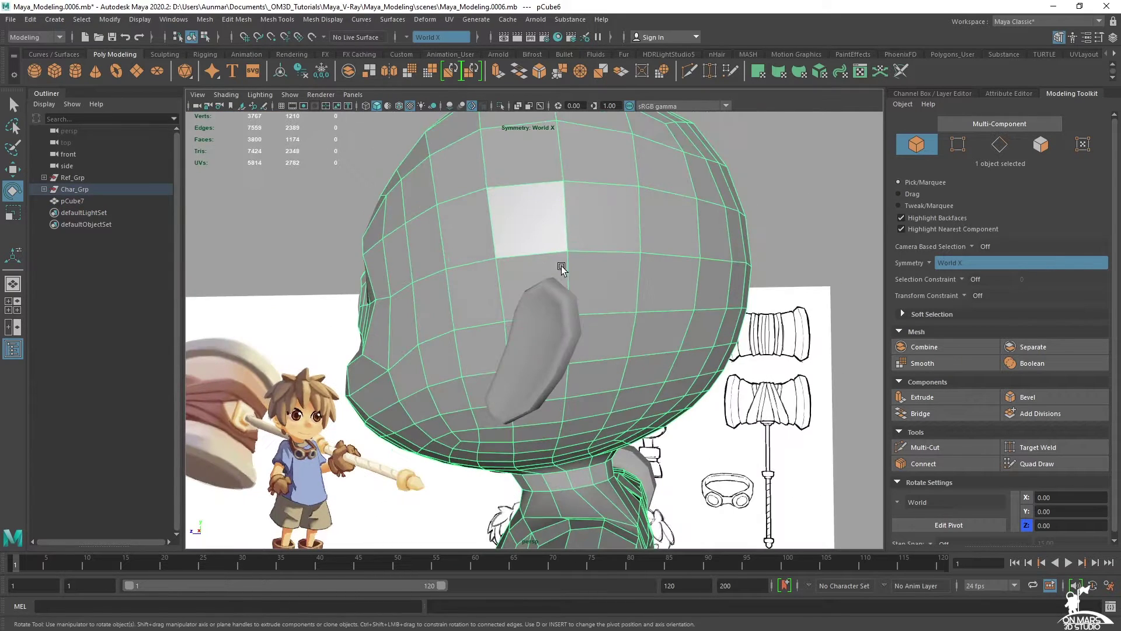
pyautogui.moveTo(581, 234); pyautogui.dragTo(582, 197, button='right')
pyautogui.keyDown('alt'); pyautogui.moveTo(569, 476); pyautogui.dragTo(562, 447); pyautogui.keyUp('alt')
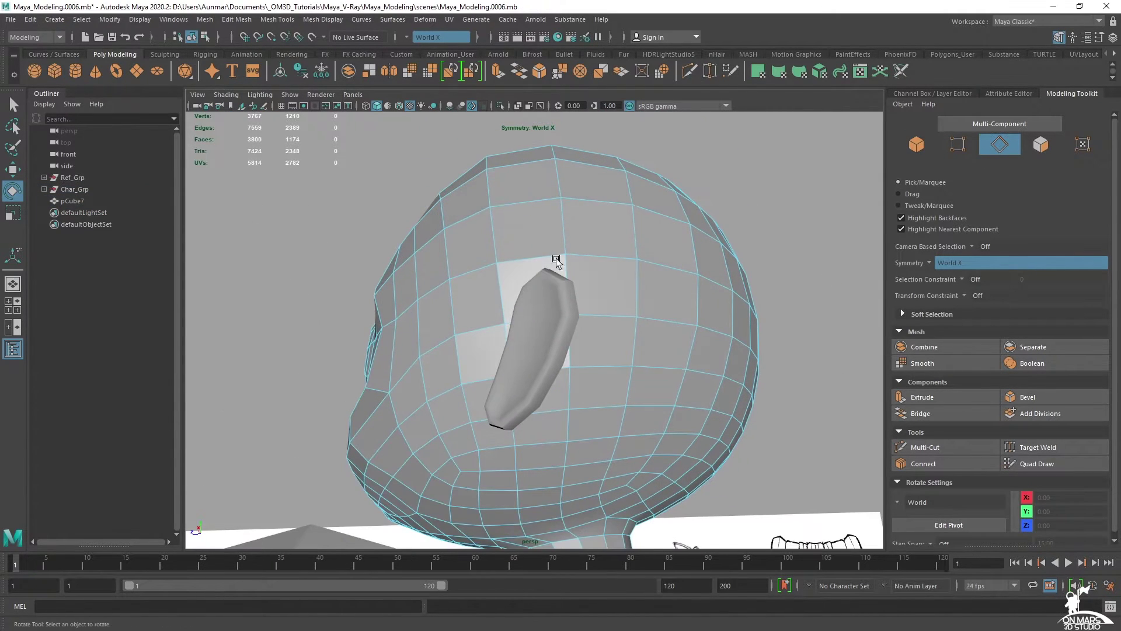
pyautogui.keyDown('alt'); pyautogui.moveTo(659, 400); pyautogui.dragTo(570, 272); pyautogui.keyUp('alt')
pyautogui.moveTo(517, 195); pyautogui.dragTo(522, 230, button='right')
pyautogui.keyDown('alt'); pyautogui.moveTo(526, 250); pyautogui.dragTo(639, 269); pyautogui.keyUp('alt')
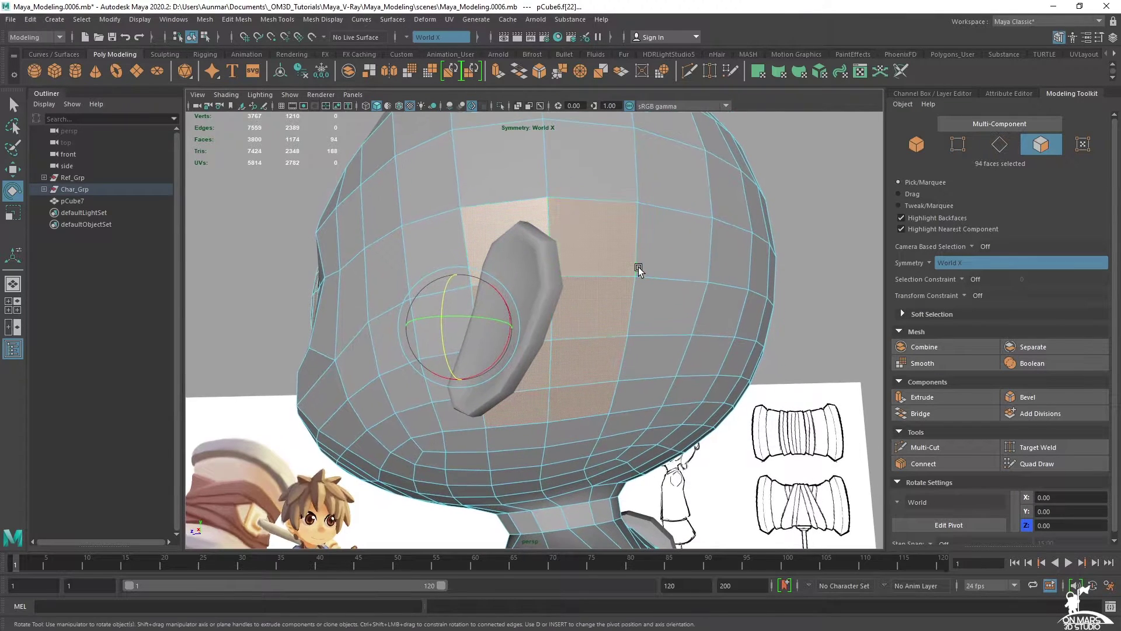
pyautogui.keyDown('alt'); pyautogui.moveTo(576, 378); pyautogui.dragTo(578, 352); pyautogui.keyUp('alt')
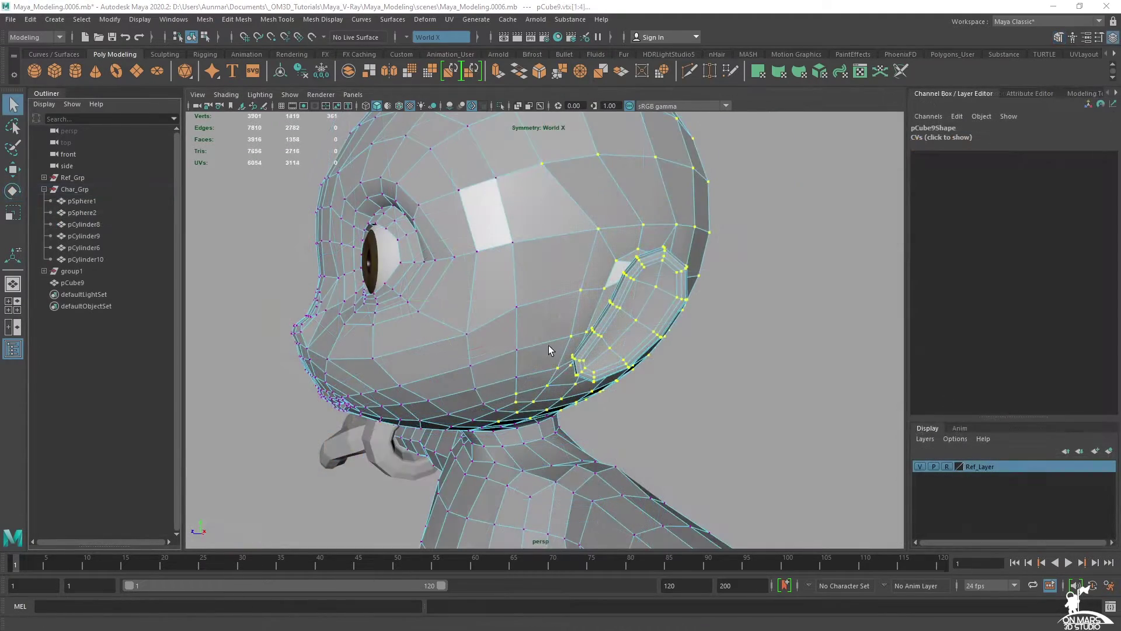
# - Merge the selected vertices of the combined head and ears with a distance threshold of 0.03
pyautogui.keyDown('alt'); pyautogui.moveTo(606, 293); pyautogui.dragTo(623, 334); pyautogui.keyUp('alt')
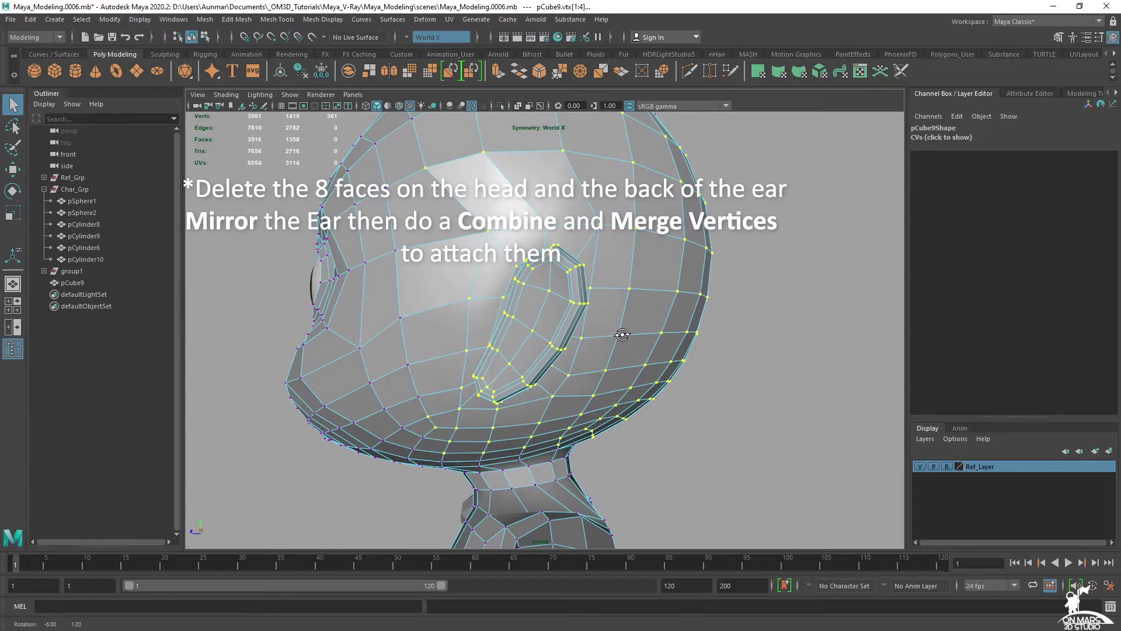
pyautogui.keyDown('alt'); pyautogui.moveTo(623, 334); pyautogui.dragTo(640, 314, button='right'); pyautogui.keyUp('alt')
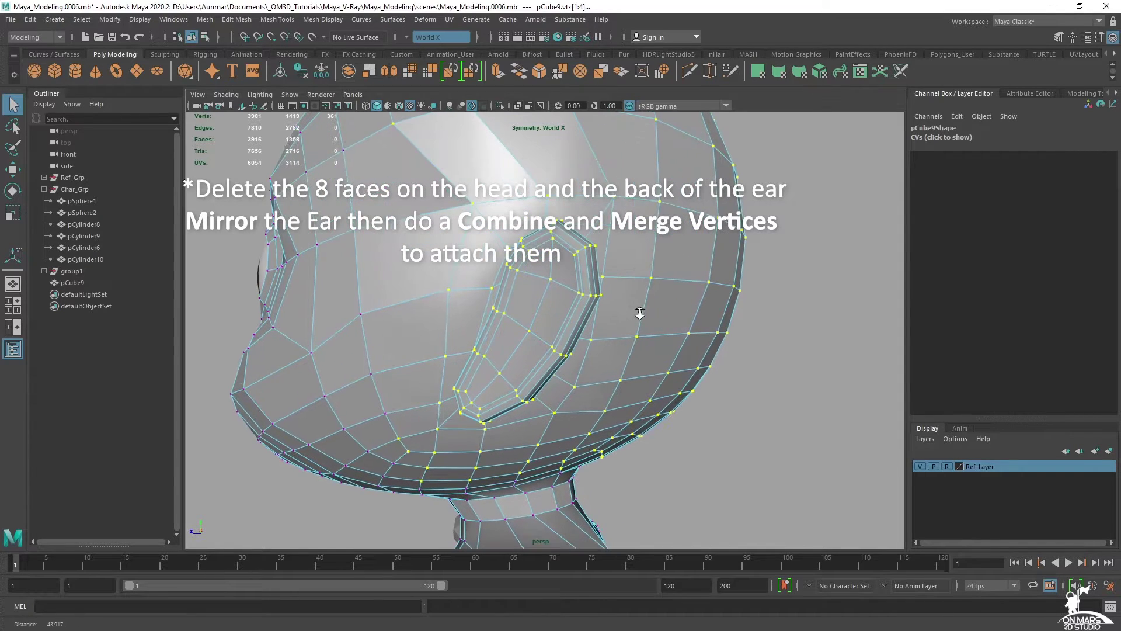
pyautogui.keyDown('alt'); pyautogui.moveTo(610, 317); pyautogui.dragTo(690, 296); pyautogui.keyUp('alt')
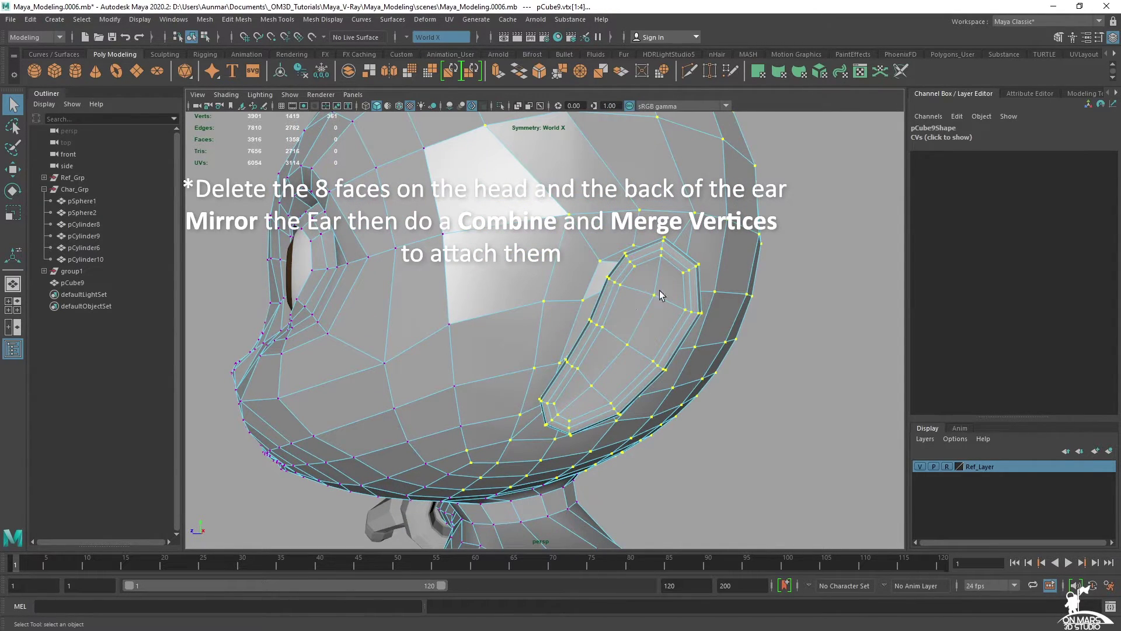
pyautogui.keyDown('alt'); pyautogui.moveTo(594, 257); pyautogui.dragTo(649, 258); pyautogui.keyUp('alt')
pyautogui.keyDown('alt'); pyautogui.moveTo(730, 330); pyautogui.dragTo(687, 287, button='middle'); pyautogui.keyUp('alt')
pyautogui.keyDown('alt'); pyautogui.moveTo(539, 273); pyautogui.dragTo(564, 274); pyautogui.keyUp('alt')
pyautogui.keyDown('alt'); pyautogui.moveTo(690, 349); pyautogui.dragTo(489, 355); pyautogui.keyUp('alt')
pyautogui.keyDown('shift'); pyautogui.rightClick(596, 265); pyautogui.keyUp('shift')
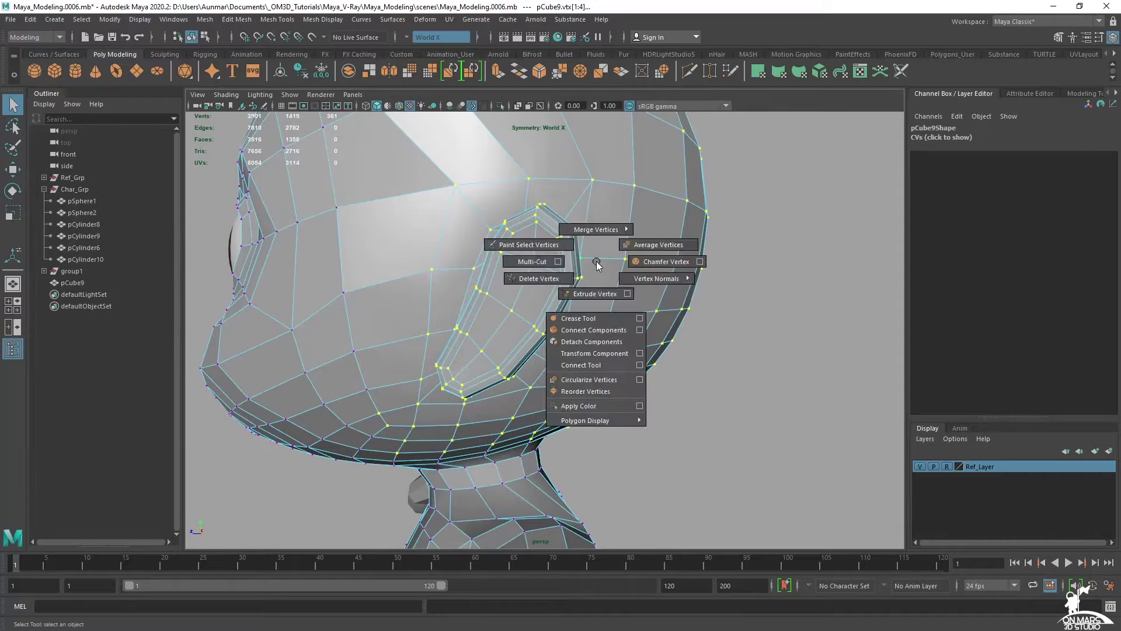
pyautogui.moveTo(592, 228)
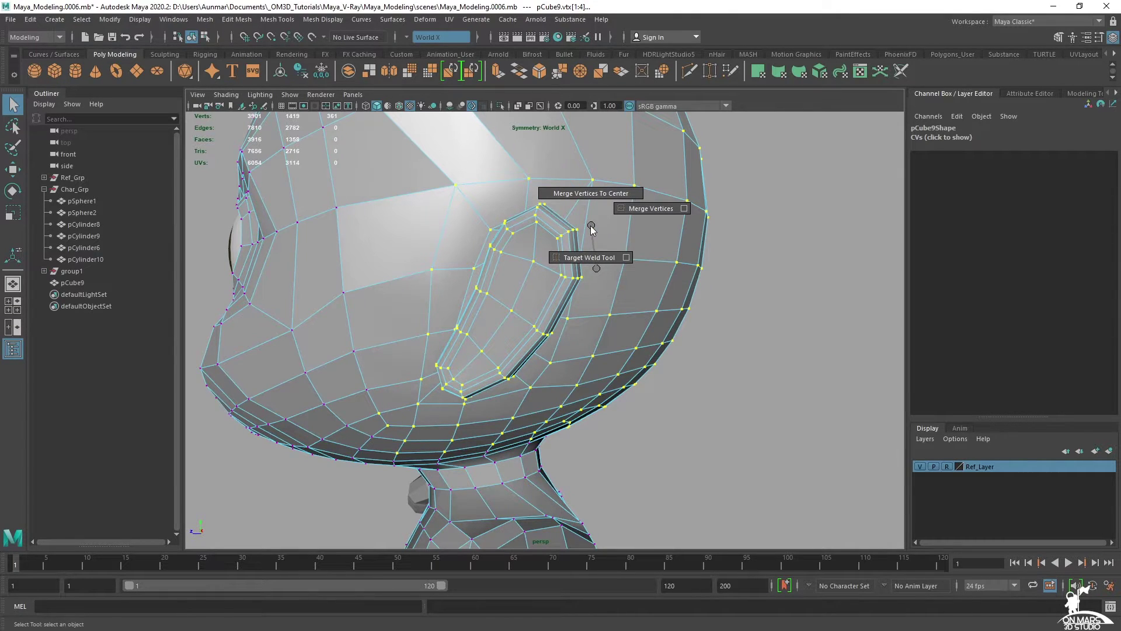
pyautogui.click(641, 217)
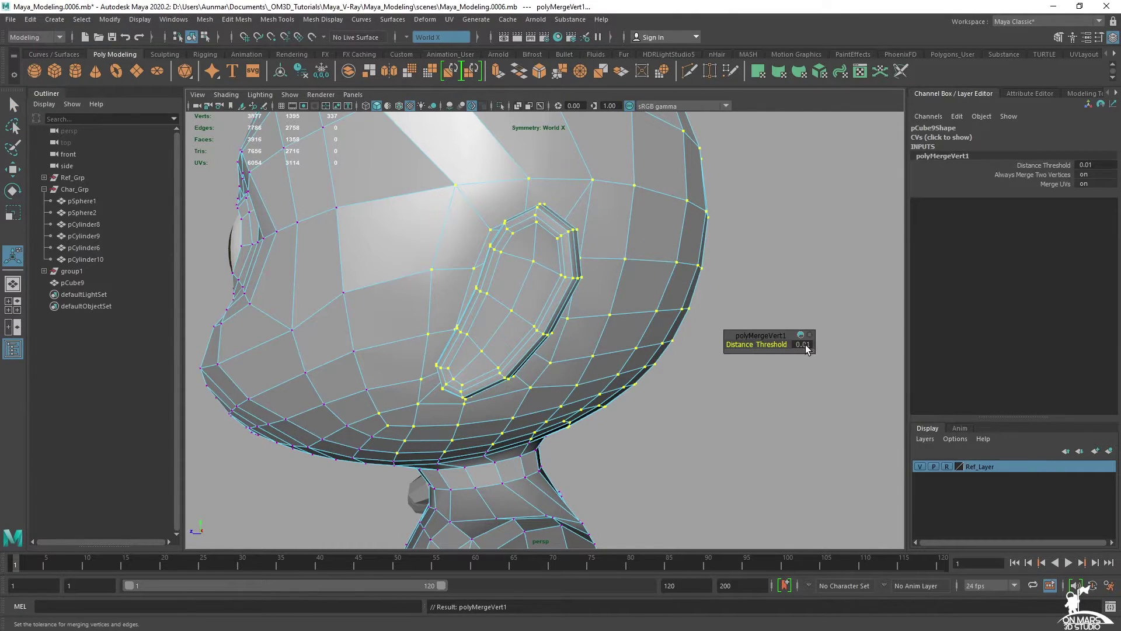
# - Preview the merged head smoothed, return it to object mode and unsmoothed display, and inspect the joint behind the ear
pyautogui.keyDown('alt'); pyautogui.moveTo(403, 246); pyautogui.dragTo(330, 261); pyautogui.keyUp('alt')
pyautogui.keyDown('alt'); pyautogui.moveTo(331, 260); pyautogui.dragTo(505, 264, button='middle'); pyautogui.keyUp('alt')
pyautogui.press('3')
pyautogui.moveTo(503, 261); pyautogui.dragTo(578, 211, button='right')
pyautogui.keyDown('alt'); pyautogui.moveTo(472, 366); pyautogui.dragTo(638, 334); pyautogui.keyUp('alt')
pyautogui.keyDown('alt'); pyautogui.moveTo(696, 311); pyautogui.dragTo(508, 320); pyautogui.keyUp('alt')
pyautogui.press('1')
pyautogui.keyDown('alt'); pyautogui.moveTo(509, 321); pyautogui.dragTo(605, 312, button='middle'); pyautogui.keyUp('alt')
pyautogui.keyDown('alt'); pyautogui.moveTo(605, 312); pyautogui.dragTo(843, 302, button='right'); pyautogui.keyUp('alt')
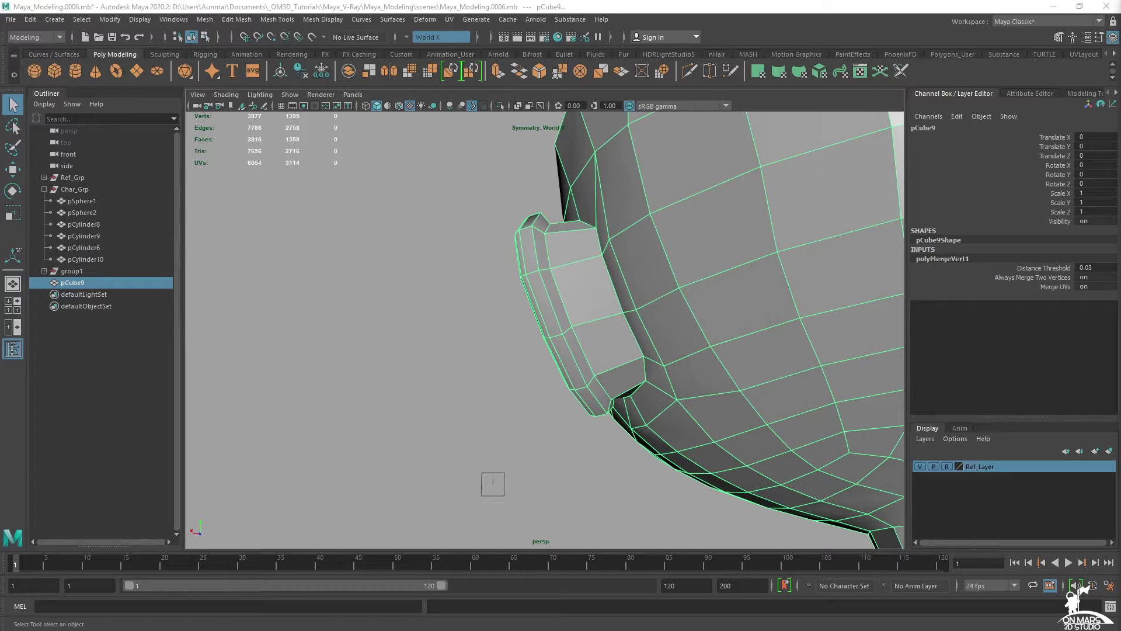
# - Switch the merged mesh to vertex editing and slide the upper and middle vertices on the ear's back closer to the head
pyautogui.keyDown('alt'); pyautogui.moveTo(514, 299); pyautogui.dragTo(586, 216); pyautogui.keyUp('alt')
pyautogui.keyDown('alt'); pyautogui.moveTo(586, 216); pyautogui.dragTo(565, 232, button='right'); pyautogui.keyUp('alt')
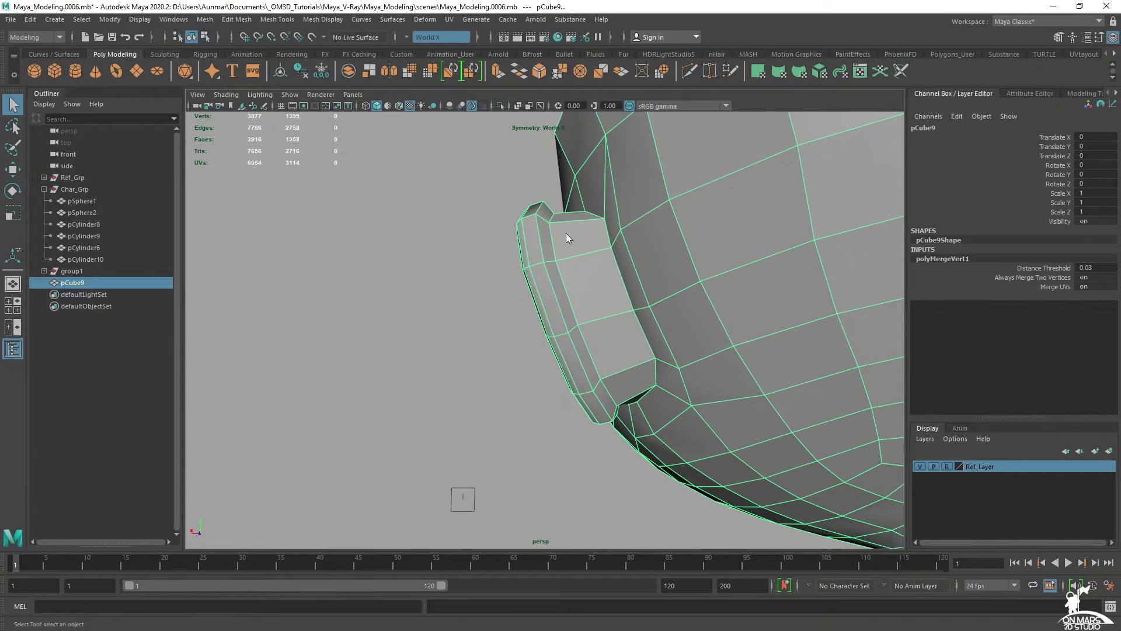
pyautogui.press('F9')
pyautogui.keyDown('alt'); pyautogui.moveTo(576, 229); pyautogui.dragTo(562, 256); pyautogui.keyUp('alt')
pyautogui.click(549, 225)
pyautogui.press('w')
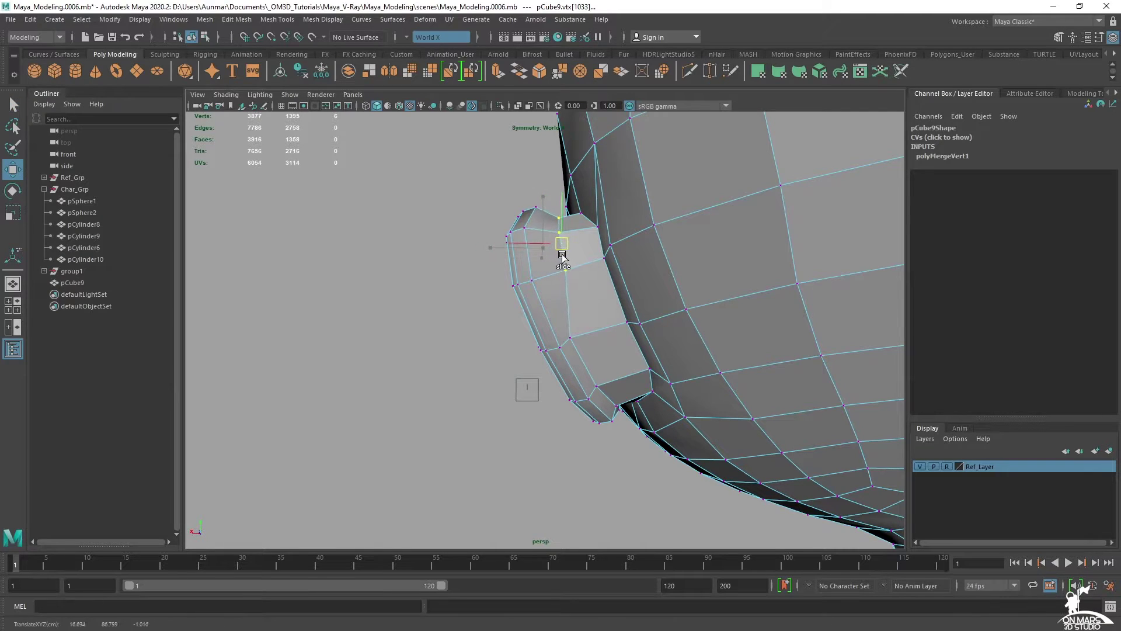
pyautogui.keyDown('ctrl'); pyautogui.moveTo(687, 273); pyautogui.dragTo(681, 273, button='middle'); pyautogui.keyUp('ctrl')
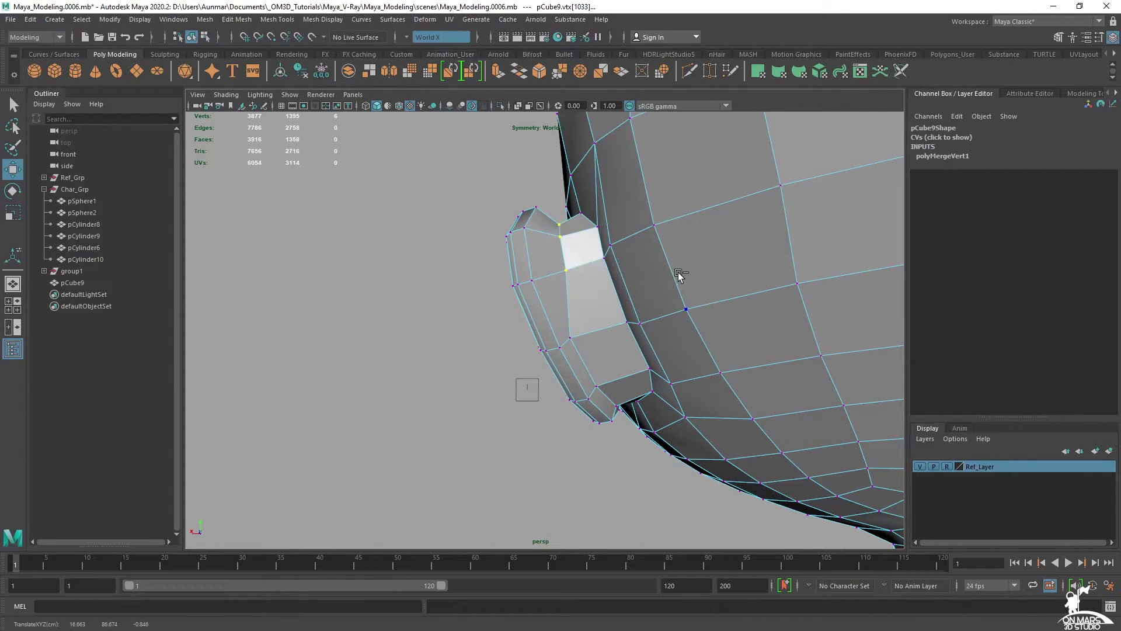
pyautogui.click(569, 339)
pyautogui.keyDown('ctrl'); pyautogui.keyDown('shift'); pyautogui.moveTo(577, 341); pyautogui.dragTo(589, 341); pyautogui.keyUp('shift'); pyautogui.keyUp('ctrl')
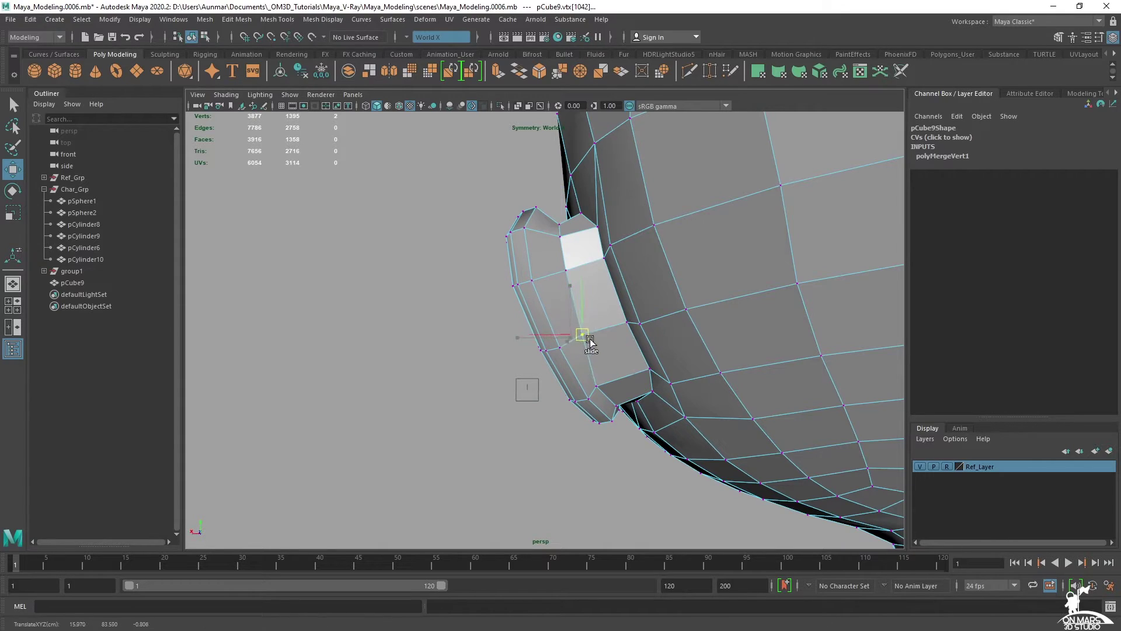
pyautogui.keyDown('ctrl'); pyautogui.moveTo(735, 343); pyautogui.dragTo(726, 343, button='middle'); pyautogui.keyUp('ctrl')
# - Adjust the vertices where the top of the ear joins the head
pyautogui.moveTo(644, 354)
pyautogui.keyDown('alt'); pyautogui.mouseDown()
pyautogui.moveTo(626, 283)
pyautogui.moveTo(601, 321)
pyautogui.moveTo(631, 353)
pyautogui.moveTo(608, 308)
pyautogui.moveTo(658, 314)
pyautogui.moveTo(642, 299)
pyautogui.moveTo(654, 339)
pyautogui.mouseUp(); pyautogui.keyUp('alt')
pyautogui.click(610, 307)
pyautogui.keyDown('alt'); pyautogui.moveTo(654, 339); pyautogui.dragTo(580, 317, button='middle'); pyautogui.keyUp('alt')
pyautogui.keyDown('alt'); pyautogui.moveTo(580, 317); pyautogui.dragTo(607, 316); pyautogui.keyUp('alt')
pyautogui.scroll(5, 603, 314)
pyautogui.keyDown('alt'); pyautogui.moveTo(616, 278); pyautogui.dragTo(594, 276); pyautogui.keyUp('alt')
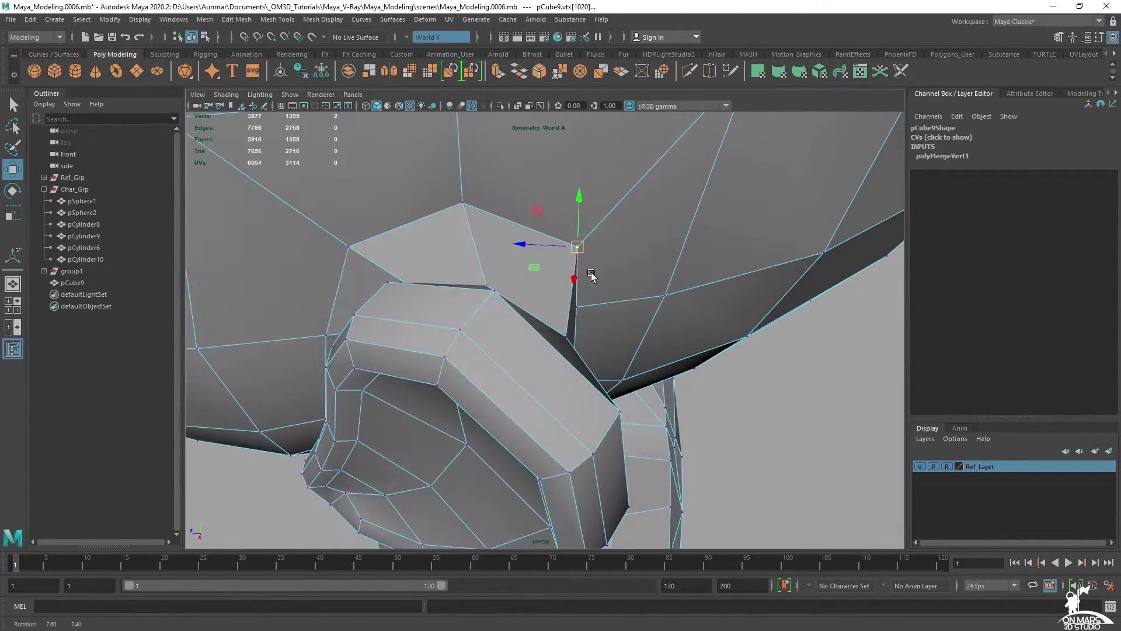
pyautogui.keyDown('alt'); pyautogui.moveTo(544, 243); pyautogui.dragTo(543, 186); pyautogui.keyUp('alt')
pyautogui.moveTo(586, 246)
pyautogui.keyDown('alt'); pyautogui.mouseDown()
pyautogui.moveTo(524, 233)
pyautogui.moveTo(575, 239)
pyautogui.mouseUp(); pyautogui.keyUp('alt')
pyautogui.moveTo(531, 163); pyautogui.dragTo(512, 200)
pyautogui.moveTo(672, 282)
pyautogui.keyDown('alt'); pyautogui.mouseDown()
pyautogui.moveTo(375, 291)
pyautogui.moveTo(508, 294)
pyautogui.moveTo(529, 268)
pyautogui.moveTo(536, 233)
pyautogui.moveTo(529, 270)
pyautogui.moveTo(506, 248)
pyautogui.moveTo(526, 243)
pyautogui.moveTo(514, 240)
pyautogui.moveTo(677, 268)
pyautogui.moveTo(769, 247)
pyautogui.moveTo(746, 275)
pyautogui.moveTo(773, 275)
pyautogui.moveTo(739, 263)
pyautogui.mouseUp(); pyautogui.keyUp('alt')
# - Reposition the head vertices just behind the ear's upper back edge to even out the joint
pyautogui.click(480, 314)
pyautogui.click(577, 280)
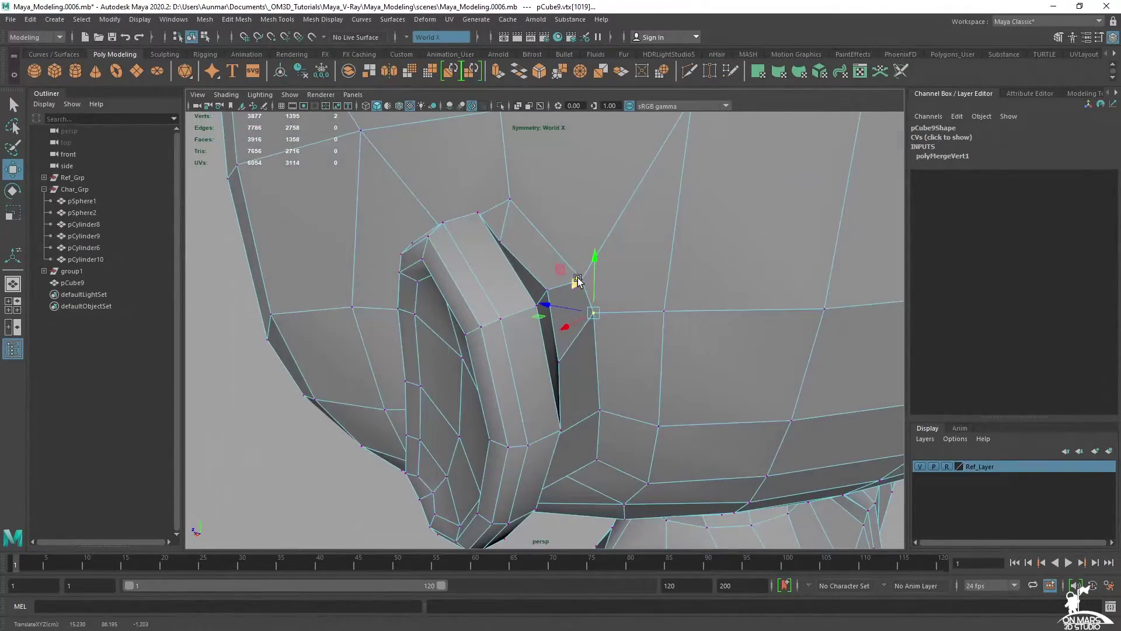
pyautogui.press('w')
pyautogui.keyDown('ctrl'); pyautogui.keyDown('shift'); pyautogui.moveTo(586, 288); pyautogui.dragTo(600, 272); pyautogui.keyUp('shift'); pyautogui.keyUp('ctrl')
pyautogui.click(594, 312)
pyautogui.keyDown('alt'); pyautogui.moveTo(595, 318); pyautogui.dragTo(621, 328); pyautogui.keyUp('alt')
# - Slide the two uppermost vertices on the back of the ear toward the head
pyautogui.scroll(3, 549, 295)
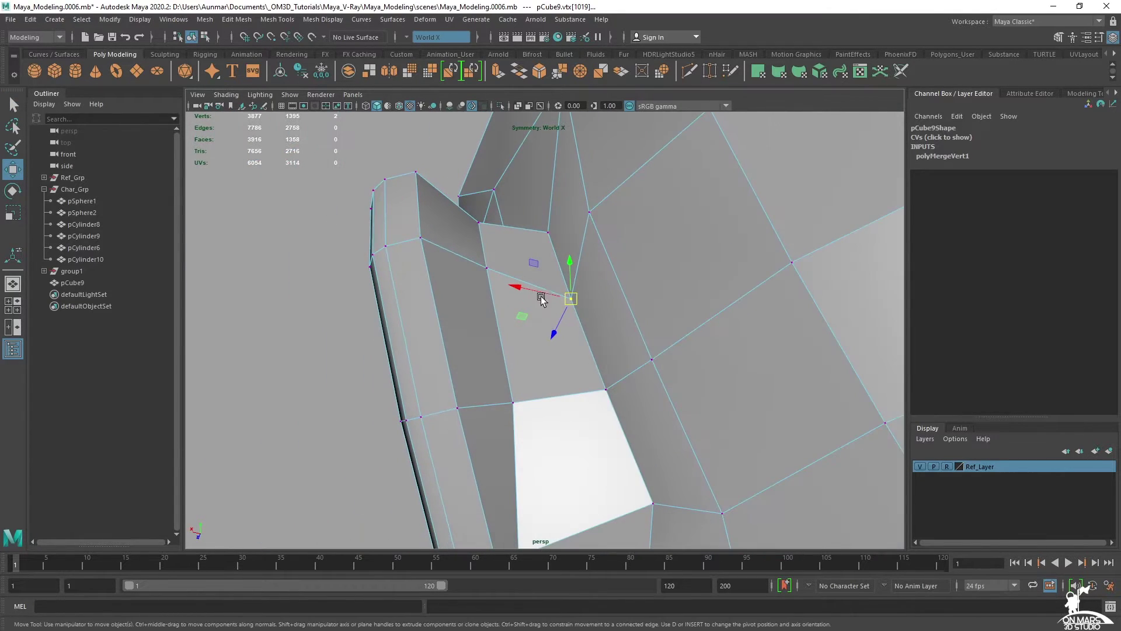
pyautogui.keyDown('alt'); pyautogui.moveTo(488, 273); pyautogui.dragTo(486, 310); pyautogui.keyUp('alt')
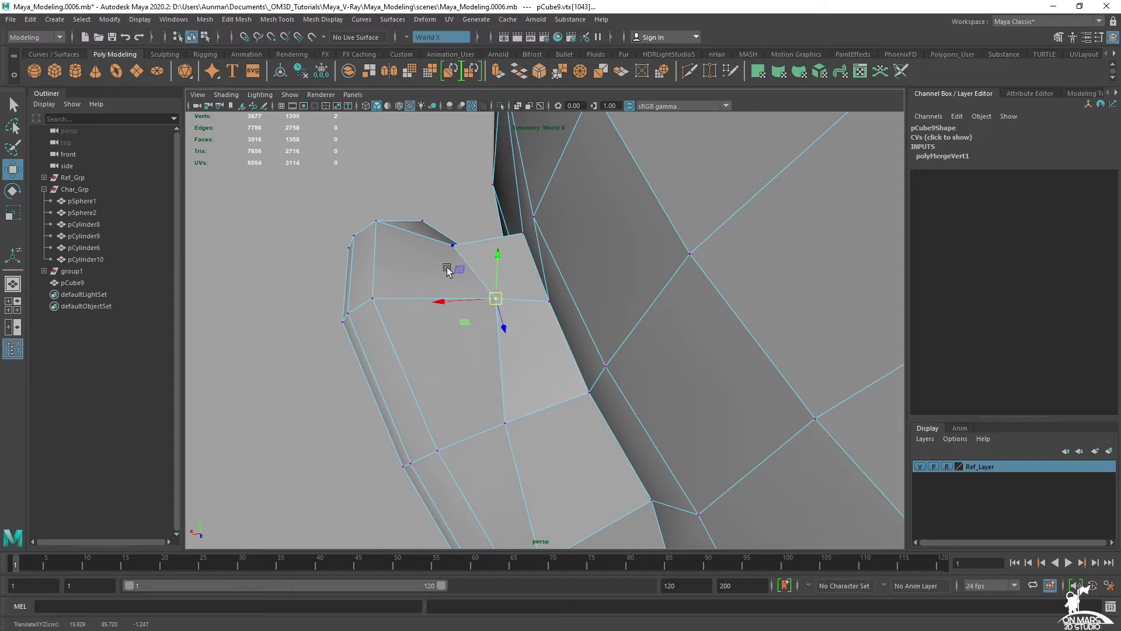
pyautogui.press('w')
pyautogui.click(453, 246)
pyautogui.keyDown('alt'); pyautogui.moveTo(454, 257); pyautogui.dragTo(459, 261); pyautogui.keyUp('alt')
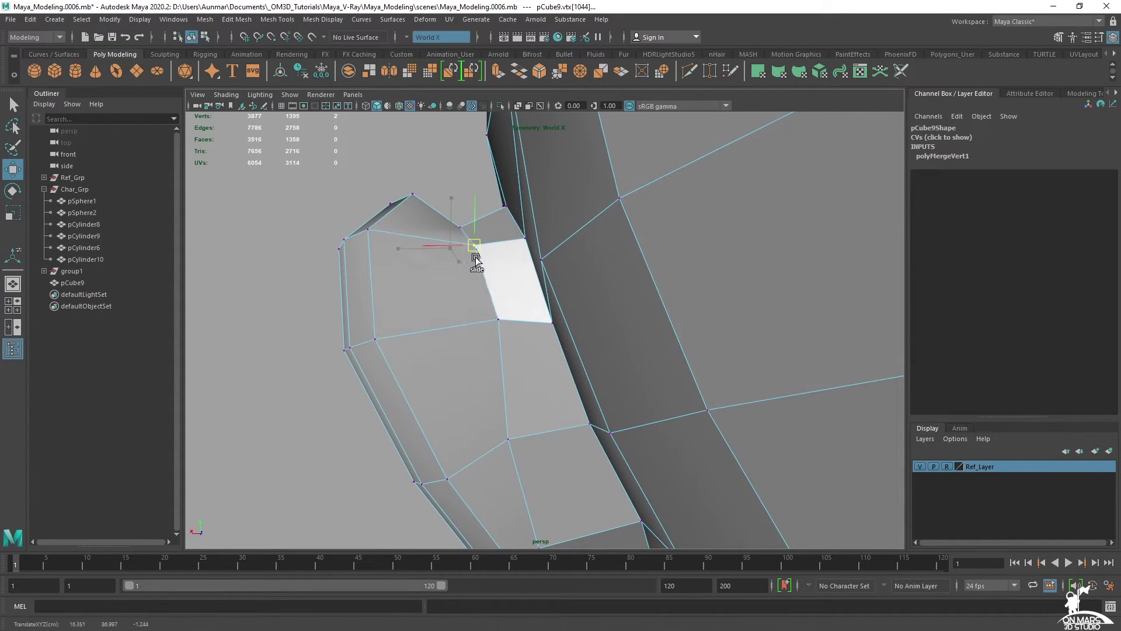
# - Undo the last ear vertex slide and reposition the head vertices behind the upper and middle part of the ear
pyautogui.hotkey('ctrl', 'z')
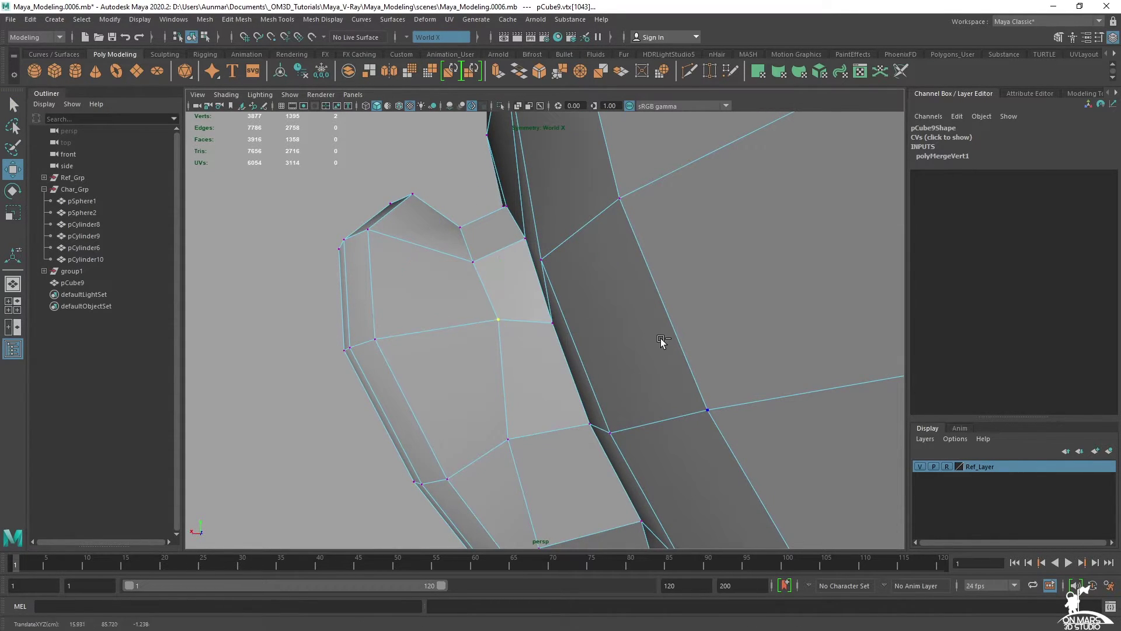
pyautogui.keyDown('alt'); pyautogui.moveTo(646, 340); pyautogui.dragTo(540, 289); pyautogui.keyUp('alt')
pyautogui.keyDown('alt'); pyautogui.moveTo(636, 311); pyautogui.dragTo(646, 285); pyautogui.keyUp('alt')
pyautogui.keyDown('alt'); pyautogui.moveTo(532, 280); pyautogui.dragTo(631, 297); pyautogui.keyUp('alt')
pyautogui.keyDown('alt'); pyautogui.moveTo(631, 296); pyautogui.dragTo(632, 282, button='middle'); pyautogui.keyUp('alt')
pyautogui.keyDown('alt'); pyautogui.moveTo(632, 284); pyautogui.dragTo(631, 252); pyautogui.keyUp('alt')
pyautogui.click(628, 248)
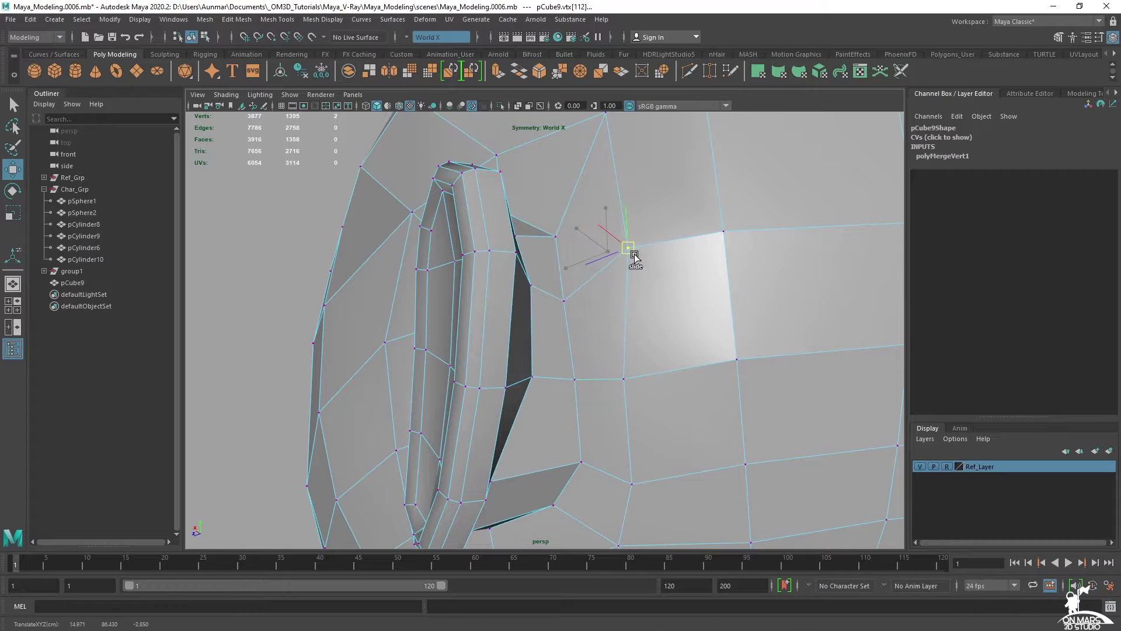
pyautogui.keyDown('ctrl'); pyautogui.keyDown('shift'); pyautogui.moveTo(610, 405); pyautogui.dragTo(646, 387); pyautogui.keyUp('shift'); pyautogui.keyUp('ctrl')
# - Slide the vertices on the head behind the ear's lower half to even out the surrounding faces
pyautogui.keyDown('alt'); pyautogui.moveTo(575, 338); pyautogui.dragTo(509, 322); pyautogui.keyUp('alt')
pyautogui.keyDown('ctrl'); pyautogui.keyDown('shift'); pyautogui.moveTo(543, 418); pyautogui.dragTo(578, 395); pyautogui.keyUp('shift'); pyautogui.keyUp('ctrl')
pyautogui.keyDown('alt'); pyautogui.moveTo(578, 396); pyautogui.dragTo(618, 352, button='right'); pyautogui.keyUp('alt')
pyautogui.keyDown('alt'); pyautogui.moveTo(618, 352); pyautogui.dragTo(621, 386); pyautogui.keyUp('alt')
pyautogui.click(610, 393)
pyautogui.click(596, 268)
pyautogui.keyDown('alt'); pyautogui.moveTo(646, 333); pyautogui.dragTo(655, 297); pyautogui.keyUp('alt')
pyautogui.keyDown('alt'); pyautogui.moveTo(655, 296); pyautogui.dragTo(611, 368, button='middle'); pyautogui.keyUp('alt')
pyautogui.keyDown('alt'); pyautogui.moveTo(611, 368); pyautogui.dragTo(600, 383); pyautogui.keyUp('alt')
pyautogui.keyDown('ctrl'); pyautogui.keyDown('shift'); pyautogui.moveTo(600, 383); pyautogui.dragTo(664, 363, button='middle'); pyautogui.keyUp('shift'); pyautogui.keyUp('ctrl')
pyautogui.click(578, 486)
pyautogui.keyDown('ctrl'); pyautogui.keyDown('shift'); pyautogui.moveTo(579, 504); pyautogui.dragTo(631, 442); pyautogui.keyUp('shift'); pyautogui.keyUp('ctrl')
pyautogui.hotkey('ctrl', 'z')
# - Adjust the head vertices surrounding the bottom of the earlobe to space them evenly around the joint
pyautogui.keyDown('alt'); pyautogui.moveTo(631, 442); pyautogui.dragTo(470, 326); pyautogui.keyUp('alt')
pyautogui.click(546, 390)
pyautogui.keyDown('alt'); pyautogui.moveTo(496, 383); pyautogui.dragTo(759, 346); pyautogui.keyUp('alt')
pyautogui.keyDown('ctrl'); pyautogui.keyDown('shift'); pyautogui.moveTo(543, 276); pyautogui.dragTo(551, 381); pyautogui.keyUp('shift'); pyautogui.keyUp('ctrl')
pyautogui.keyDown('alt'); pyautogui.moveTo(599, 279); pyautogui.dragTo(555, 397); pyautogui.keyUp('alt')
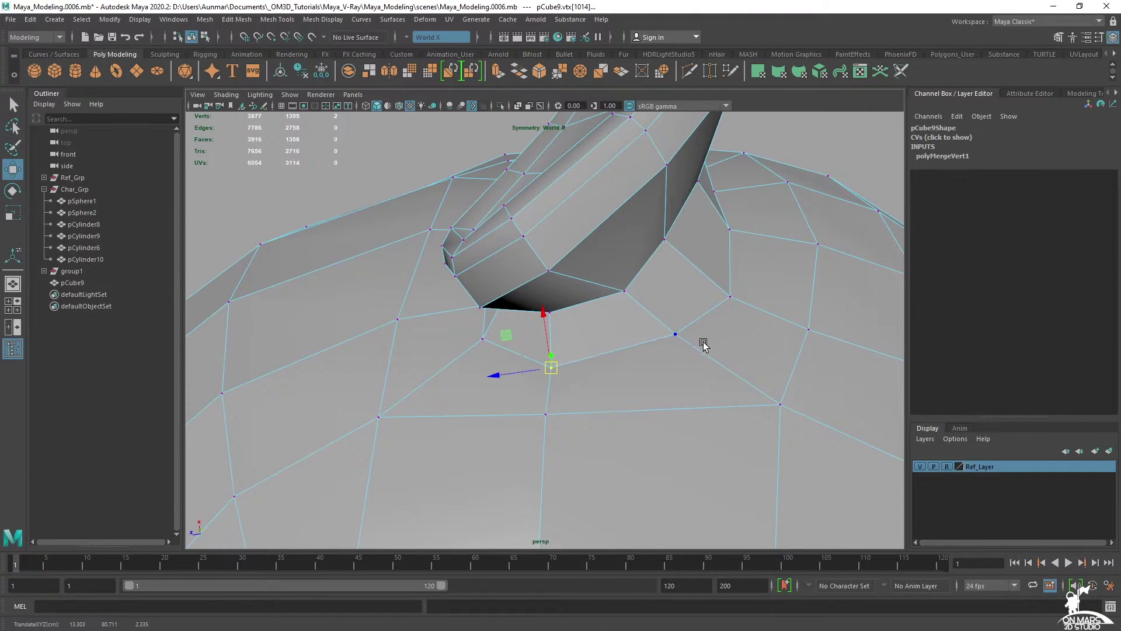
pyautogui.click(676, 348)
pyautogui.click(678, 339)
# - Slide the two head vertices along the ear's upper front edge to open up the faces there
pyautogui.keyDown('alt'); pyautogui.moveTo(686, 344); pyautogui.dragTo(616, 421); pyautogui.keyUp('alt')
pyautogui.keyDown('alt'); pyautogui.moveTo(643, 345); pyautogui.dragTo(563, 253); pyautogui.keyUp('alt')
pyautogui.scroll(-3, 596, 334)
pyautogui.keyDown('alt'); pyautogui.moveTo(518, 294); pyautogui.dragTo(511, 260); pyautogui.keyUp('alt')
pyautogui.click(517, 257)
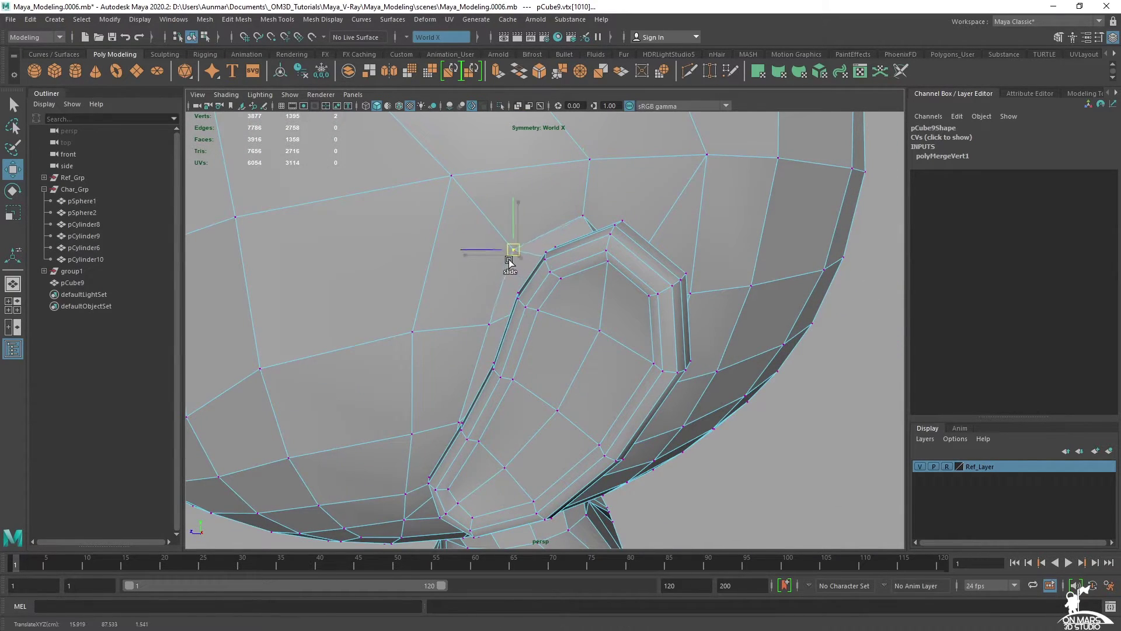
pyautogui.click(491, 316)
pyautogui.moveTo(487, 297)
pyautogui.keyDown('alt'); pyautogui.mouseDown()
pyautogui.moveTo(492, 281)
pyautogui.moveTo(497, 298)
pyautogui.mouseUp(); pyautogui.keyUp('alt')
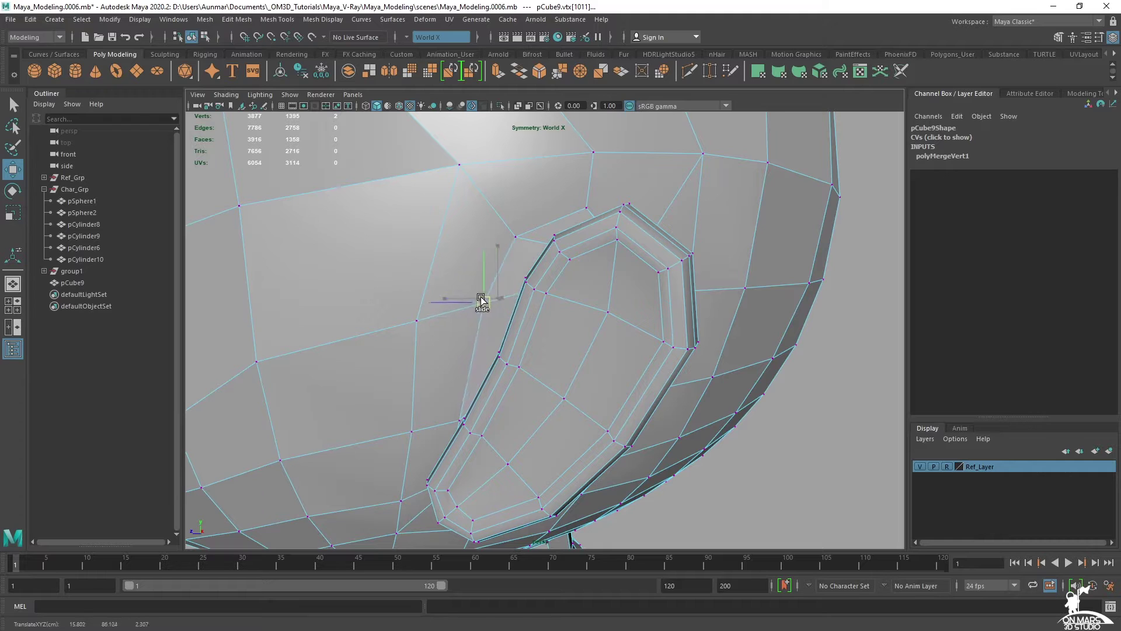
# - Slide the cheek vertices in front of the ear's upper and middle part to even out their spacing
pyautogui.keyDown('alt'); pyautogui.moveTo(504, 311); pyautogui.dragTo(526, 289, button='middle'); pyautogui.keyUp('alt')
pyautogui.click(435, 310)
pyautogui.keyDown('ctrl'); pyautogui.keyDown('shift'); pyautogui.moveTo(437, 312); pyautogui.dragTo(425, 318); pyautogui.keyUp('shift'); pyautogui.keyUp('ctrl')
pyautogui.keyDown('alt'); pyautogui.moveTo(472, 350); pyautogui.dragTo(504, 248, button='middle'); pyautogui.keyUp('alt')
pyautogui.click(466, 336)
pyautogui.keyDown('alt'); pyautogui.moveTo(467, 348); pyautogui.dragTo(472, 249); pyautogui.keyUp('alt')
pyautogui.click(451, 380)
pyautogui.keyDown('ctrl'); pyautogui.keyDown('shift'); pyautogui.moveTo(451, 383); pyautogui.dragTo(507, 369); pyautogui.keyUp('shift'); pyautogui.keyUp('ctrl')
pyautogui.click(494, 363)
# - Slide the lower cheek vertices in front of the earlobe to continue the even spacing
pyautogui.click(469, 417)
pyautogui.keyDown('ctrl'); pyautogui.keyDown('shift'); pyautogui.moveTo(469, 417); pyautogui.dragTo(473, 421); pyautogui.keyUp('shift'); pyautogui.keyUp('ctrl')
pyautogui.click(444, 487)
pyautogui.keyDown('ctrl'); pyautogui.keyDown('shift'); pyautogui.moveTo(449, 497); pyautogui.dragTo(458, 502); pyautogui.keyUp('shift'); pyautogui.keyUp('ctrl')
# - Adjust the vertex above the front of the ear, and slide the vertical row of vertices between eye and ear toward the face
pyautogui.scroll(-4, 518, 345)
pyautogui.keyDown('alt'); pyautogui.moveTo(518, 345); pyautogui.dragTo(565, 288); pyautogui.keyUp('alt')
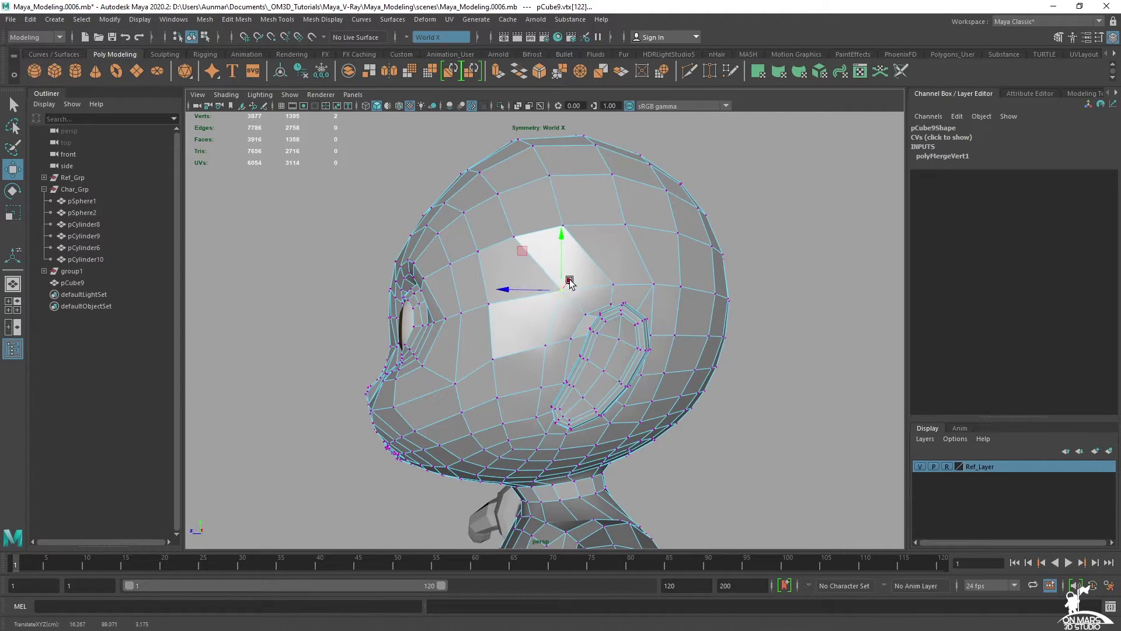
pyautogui.keyDown('alt'); pyautogui.moveTo(568, 288); pyautogui.dragTo(562, 340, button='middle'); pyautogui.keyUp('alt')
pyautogui.keyDown('alt'); pyautogui.moveTo(561, 341); pyautogui.dragTo(562, 313); pyautogui.keyUp('alt')
pyautogui.click(556, 229)
pyautogui.scroll(2, 592, 295)
pyautogui.keyDown('alt'); pyautogui.moveTo(609, 394); pyautogui.dragTo(576, 370, button='middle'); pyautogui.keyUp('alt')
pyautogui.keyDown('shift'); pyautogui.doubleClick(566, 353); pyautogui.keyUp('shift')
pyautogui.keyDown('ctrl'); pyautogui.keyDown('shift'); pyautogui.moveTo(536, 263); pyautogui.dragTo(519, 269); pyautogui.keyUp('shift'); pyautogui.keyUp('ctrl')
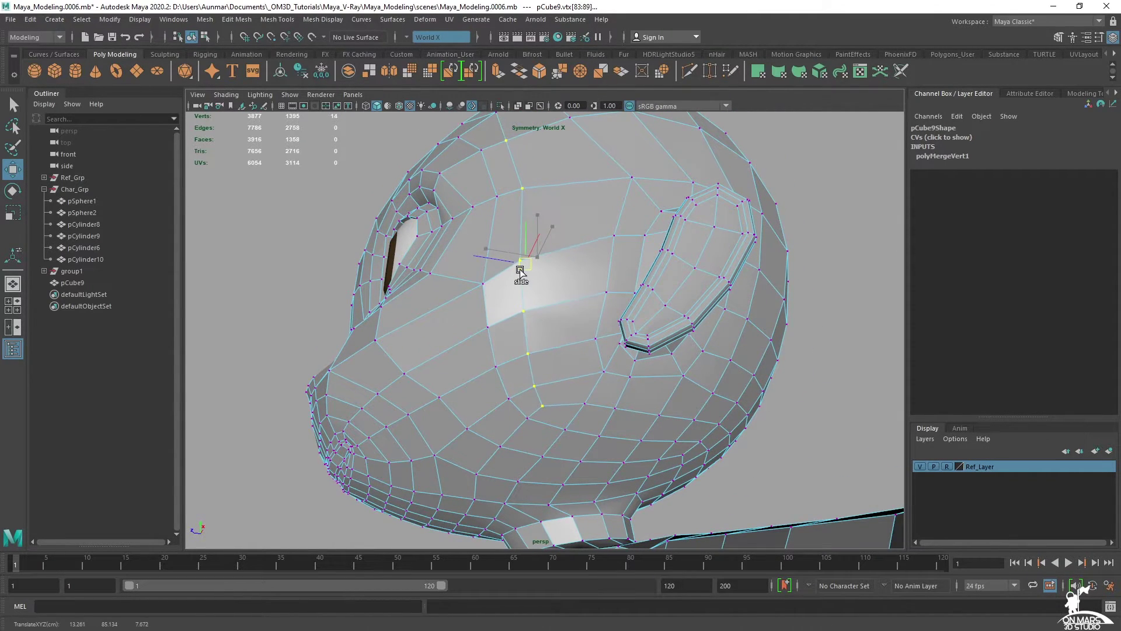
# - Reposition the vertices above the temple and the short vertical row on the lower cheek
pyautogui.keyDown('alt'); pyautogui.moveTo(525, 248); pyautogui.dragTo(548, 364, button='middle'); pyautogui.keyUp('alt')
pyautogui.keyDown('alt'); pyautogui.moveTo(488, 280); pyautogui.dragTo(512, 275); pyautogui.keyUp('alt')
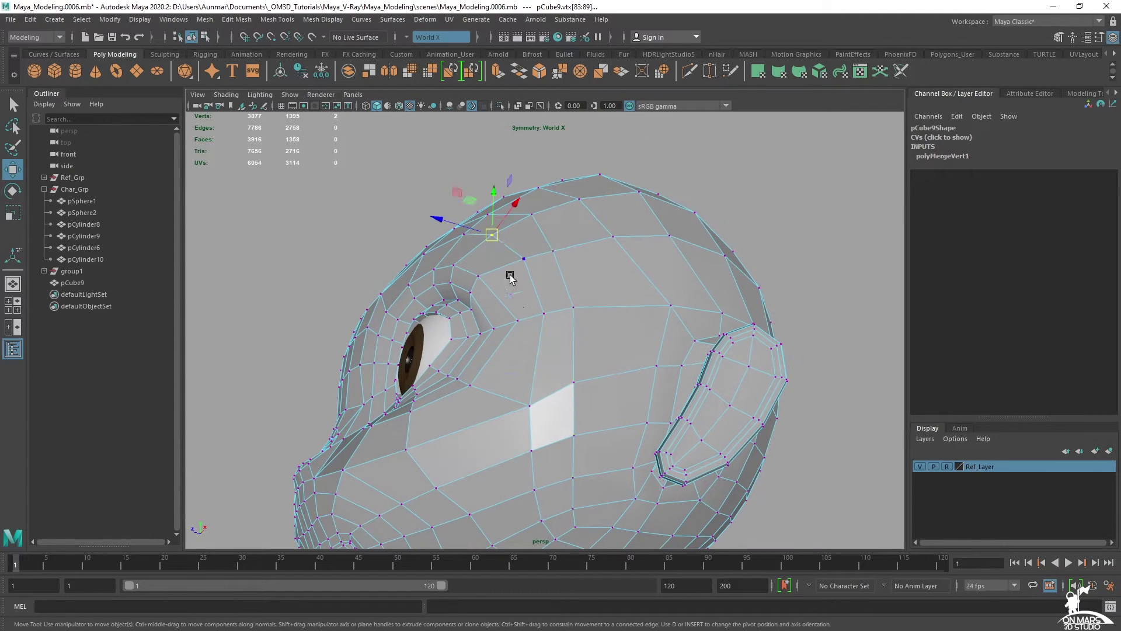
pyautogui.keyDown('alt'); pyautogui.moveTo(543, 514); pyautogui.dragTo(549, 301); pyautogui.keyUp('alt')
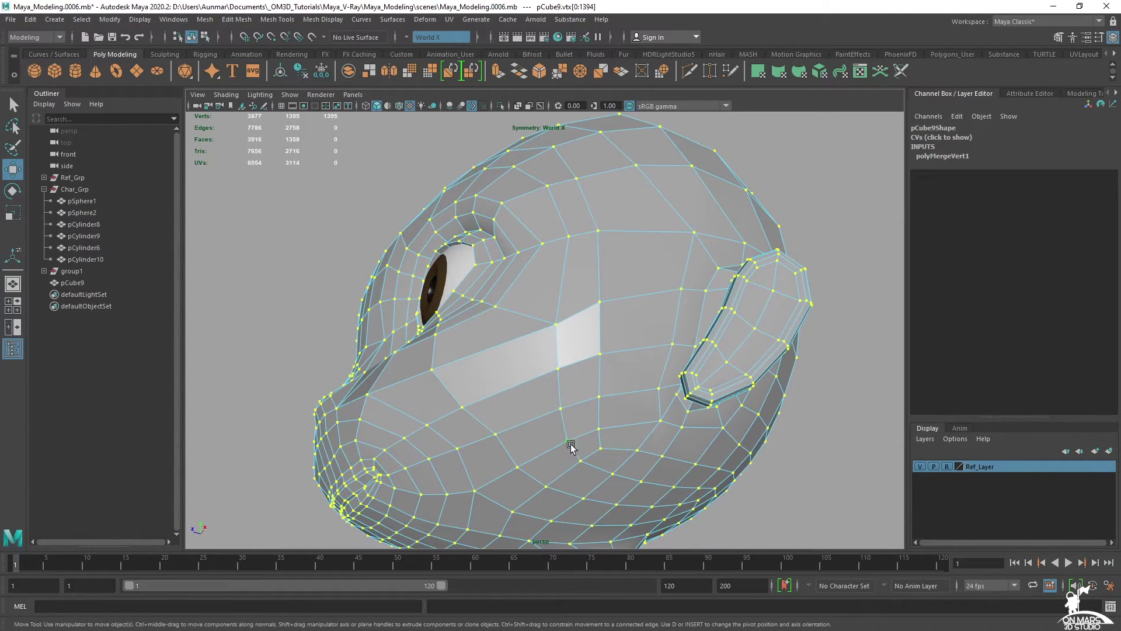
pyautogui.keyDown('ctrl'); pyautogui.keyDown('shift'); pyautogui.moveTo(559, 377); pyautogui.dragTo(579, 242); pyautogui.keyUp('shift'); pyautogui.keyUp('ctrl')
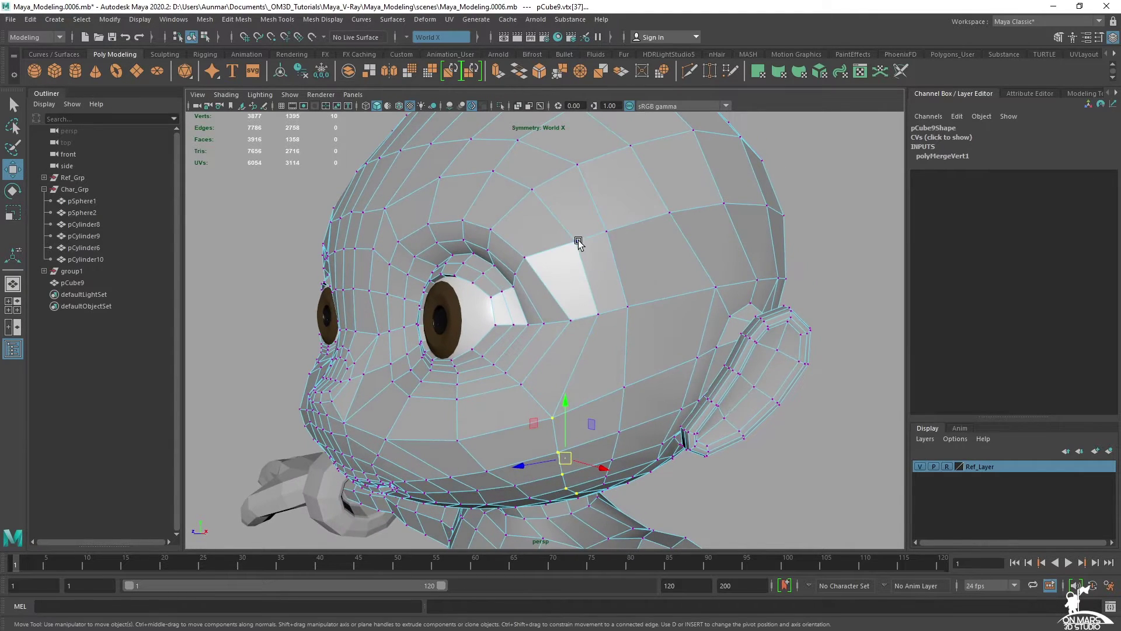
# - Slide the vertices around the temple and above the eye's outer corner to smooth the edge flow
pyautogui.keyDown('alt'); pyautogui.moveTo(541, 188); pyautogui.dragTo(460, 196); pyautogui.keyUp('alt')
pyautogui.keyDown('shift'); pyautogui.click(459, 180); pyautogui.keyUp('shift')
pyautogui.keyDown('ctrl'); pyautogui.keyDown('shift'); pyautogui.moveTo(546, 196); pyautogui.dragTo(407, 214); pyautogui.keyUp('shift'); pyautogui.keyUp('ctrl')
pyautogui.keyDown('alt'); pyautogui.moveTo(637, 281); pyautogui.dragTo(645, 252); pyautogui.keyUp('alt')
pyautogui.keyDown('ctrl'); pyautogui.keyDown('shift'); pyautogui.moveTo(509, 227); pyautogui.dragTo(550, 199); pyautogui.keyUp('shift'); pyautogui.keyUp('ctrl')
pyautogui.keyDown('ctrl'); pyautogui.keyDown('shift'); pyautogui.moveTo(585, 236); pyautogui.dragTo(578, 239); pyautogui.keyUp('shift'); pyautogui.keyUp('ctrl')
# - Switch to edge editing and slide the run of edges crossing the front of the skull above the temple
pyautogui.keyDown('alt'); pyautogui.moveTo(633, 282); pyautogui.dragTo(586, 199); pyautogui.keyUp('alt')
pyautogui.moveTo(586, 196); pyautogui.dragTo(587, 168, button='right')
pyautogui.click(584, 176)
pyautogui.keyDown('shift'); pyautogui.doubleClick(611, 250); pyautogui.keyUp('shift')
pyautogui.scroll(-3, 611, 250)
pyautogui.keyDown('alt'); pyautogui.moveTo(607, 263); pyautogui.dragTo(679, 315); pyautogui.keyUp('alt')
pyautogui.keyDown('alt'); pyautogui.moveTo(584, 292); pyautogui.dragTo(687, 266); pyautogui.keyUp('alt')
pyautogui.keyDown('alt'); pyautogui.moveTo(658, 216); pyautogui.dragTo(497, 267); pyautogui.keyUp('alt')
pyautogui.click(462, 260)
pyautogui.keyDown('shift'); pyautogui.doubleClick(463, 254); pyautogui.keyUp('shift')
pyautogui.keyDown('alt'); pyautogui.moveTo(636, 348); pyautogui.dragTo(538, 290); pyautogui.keyUp('alt')
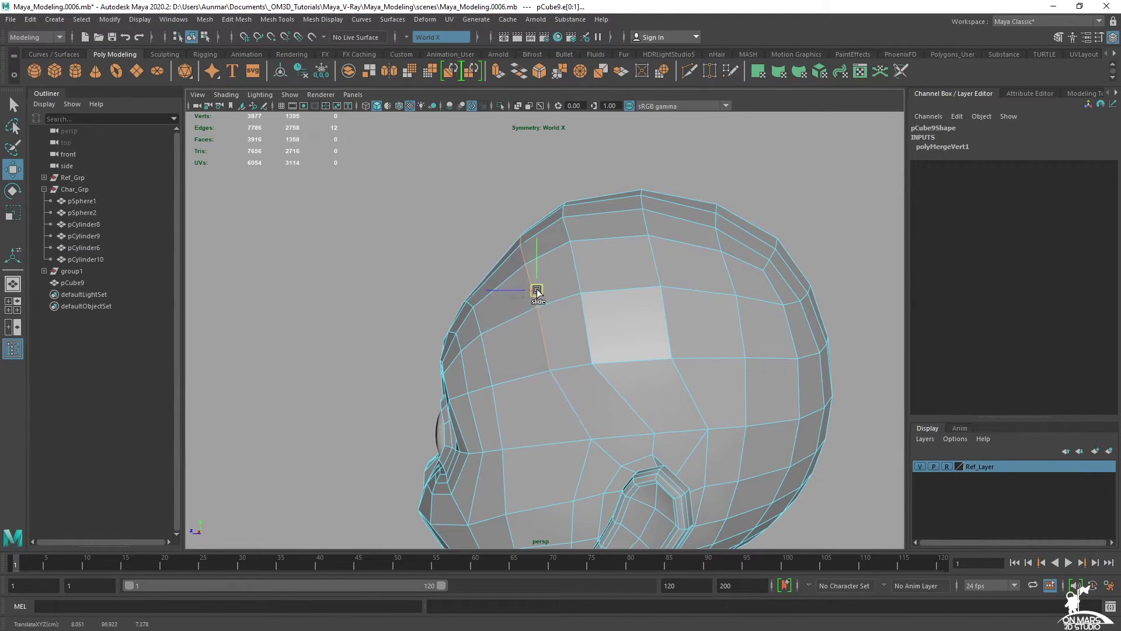
# - Slide the edge runs crossing the top of the skull above the ear to even out their spacing
pyautogui.keyDown('alt'); pyautogui.moveTo(612, 305); pyautogui.dragTo(571, 231); pyautogui.keyUp('alt')
pyautogui.click(569, 228)
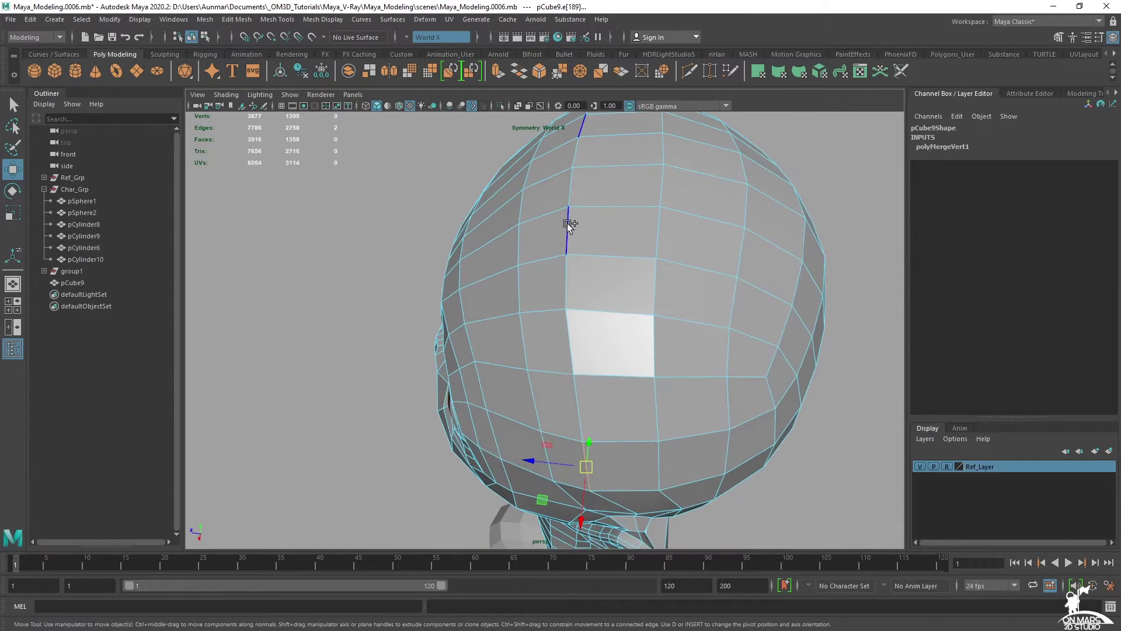
pyautogui.keyDown('alt'); pyautogui.moveTo(587, 285); pyautogui.dragTo(608, 277); pyautogui.keyUp('alt')
pyautogui.keyDown('shift'); pyautogui.click(570, 183); pyautogui.keyUp('shift')
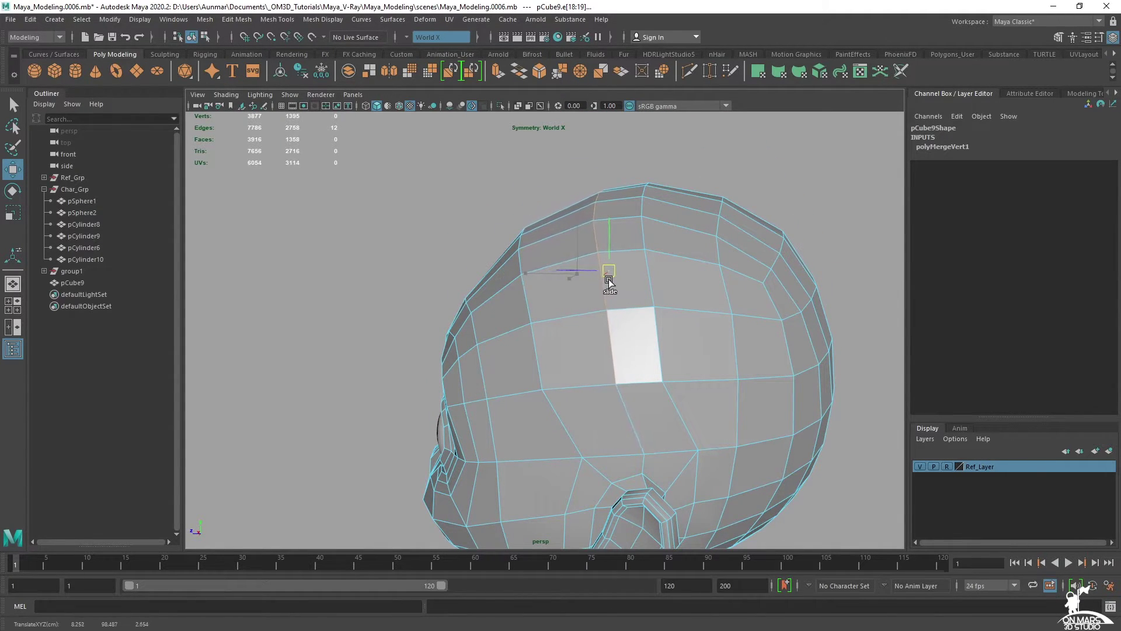
pyautogui.click(668, 337)
pyautogui.keyDown('alt'); pyautogui.moveTo(670, 304); pyautogui.dragTo(613, 255); pyautogui.keyUp('alt')
pyautogui.keyDown('shift'); pyautogui.click(575, 223); pyautogui.keyUp('shift')
pyautogui.keyDown('ctrl'); pyautogui.keyDown('shift'); pyautogui.moveTo(582, 299); pyautogui.dragTo(550, 247); pyautogui.keyUp('shift'); pyautogui.keyUp('ctrl')
# - Switch to vertex editing and slide the head vertices above the front and back of the ear
pyautogui.keyDown('alt'); pyautogui.moveTo(516, 271); pyautogui.dragTo(584, 219, button='middle'); pyautogui.keyUp('alt')
pyautogui.moveTo(591, 242); pyautogui.dragTo(570, 246, button='right')
pyautogui.click(542, 302)
pyautogui.keyDown('ctrl'); pyautogui.keyDown('shift'); pyautogui.moveTo(543, 302); pyautogui.dragTo(536, 305); pyautogui.keyUp('shift'); pyautogui.keyUp('ctrl')
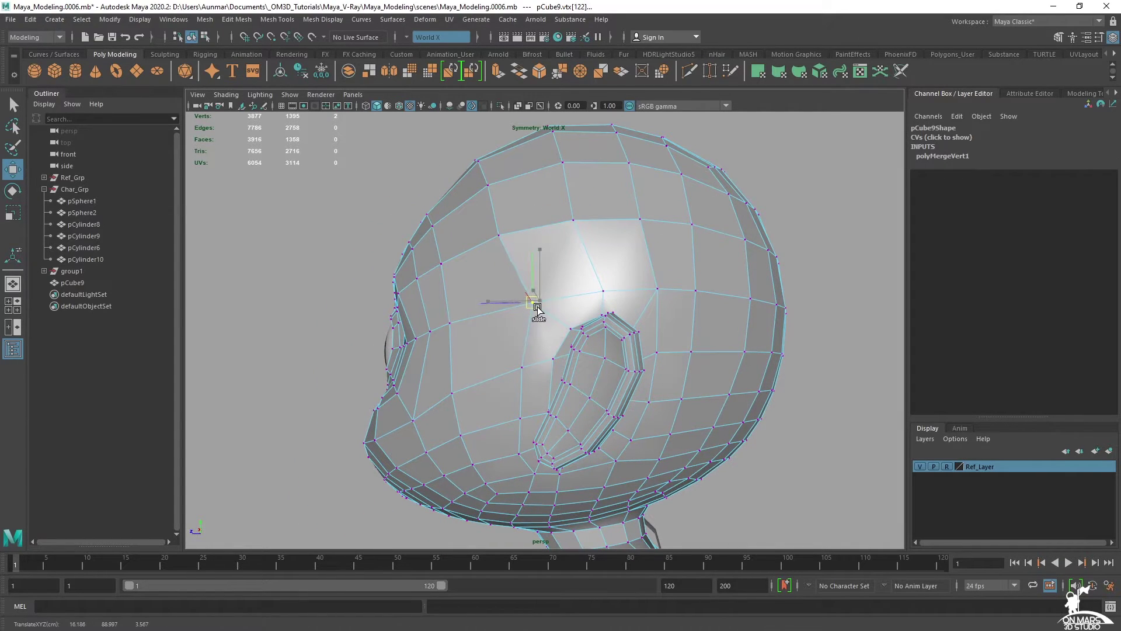
pyautogui.click(655, 289)
pyautogui.moveTo(655, 288)
pyautogui.keyDown('ctrl'); pyautogui.keyDown('shift'); pyautogui.mouseDown()
pyautogui.moveTo(656, 301)
pyautogui.moveTo(719, 343)
pyautogui.moveTo(594, 308)
pyautogui.moveTo(642, 283)
pyautogui.mouseUp(); pyautogui.keyUp('shift'); pyautogui.keyUp('ctrl')
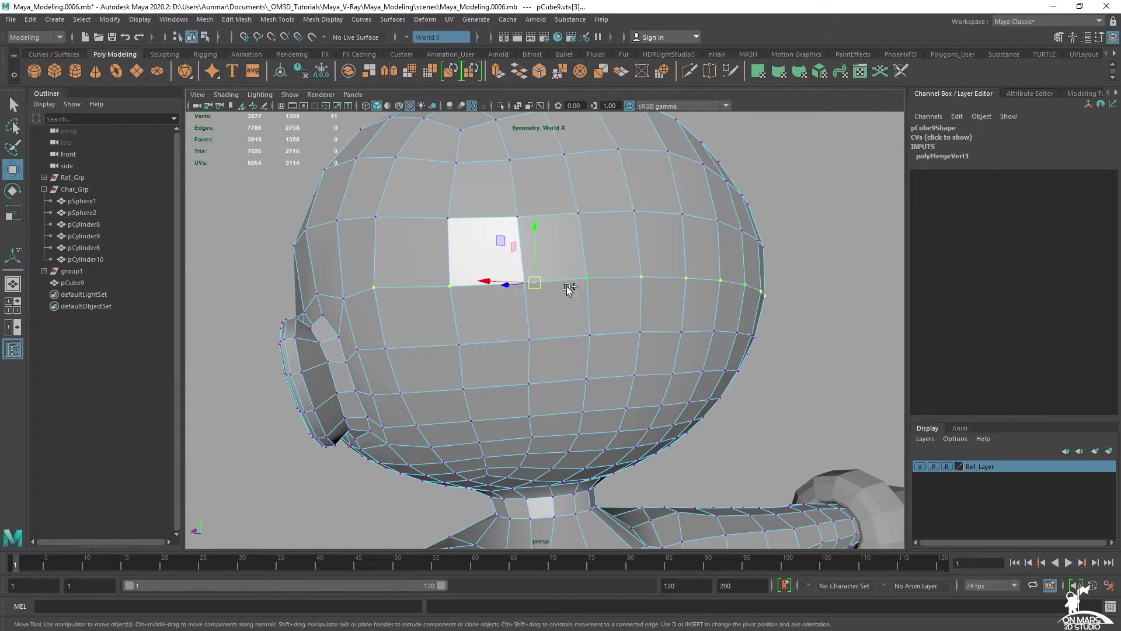
# - Slide the horizontal row of vertices across the back of the head and adjust the vertices behind the eye's outer corner
pyautogui.keyDown('ctrl'); pyautogui.keyDown('shift'); pyautogui.moveTo(531, 282); pyautogui.dragTo(610, 293); pyautogui.keyUp('shift'); pyautogui.keyUp('ctrl')
pyautogui.keyDown('alt'); pyautogui.moveTo(517, 296); pyautogui.dragTo(609, 286, button='middle'); pyautogui.keyUp('alt')
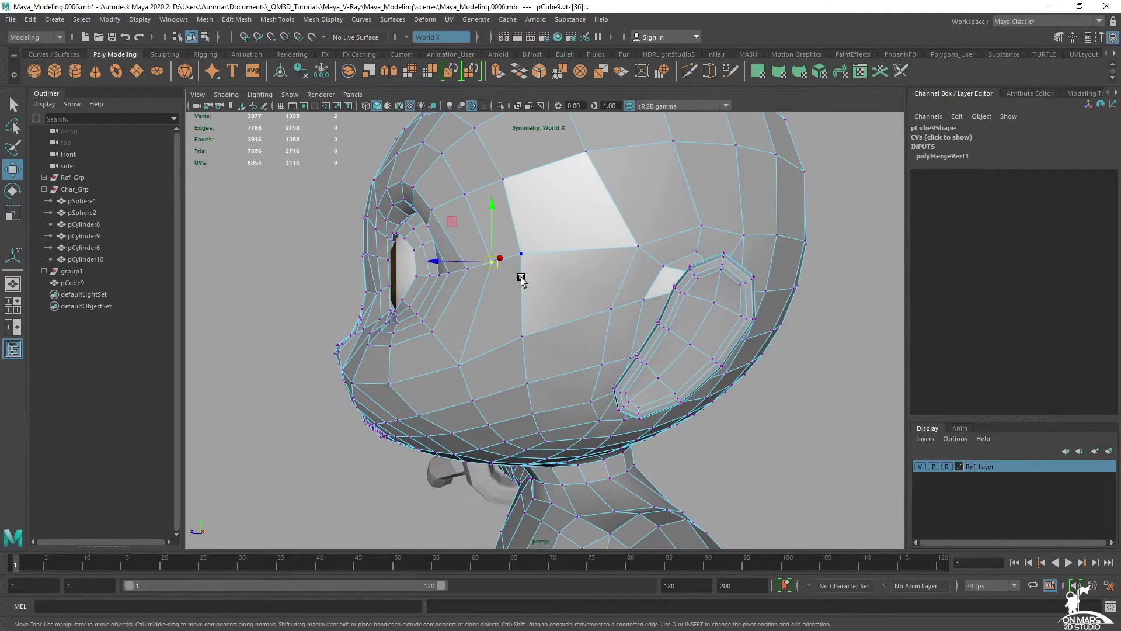
pyautogui.keyDown('ctrl'); pyautogui.keyDown('shift'); pyautogui.moveTo(526, 274); pyautogui.dragTo(525, 268); pyautogui.keyUp('shift'); pyautogui.keyUp('ctrl')
pyautogui.keyDown('alt'); pyautogui.moveTo(537, 272); pyautogui.dragTo(586, 276); pyautogui.keyUp('alt')
pyautogui.keyDown('alt'); pyautogui.moveTo(714, 299); pyautogui.dragTo(660, 293); pyautogui.keyUp('alt')
pyautogui.keyDown('alt'); pyautogui.moveTo(652, 279); pyautogui.dragTo(563, 274); pyautogui.keyUp('alt')
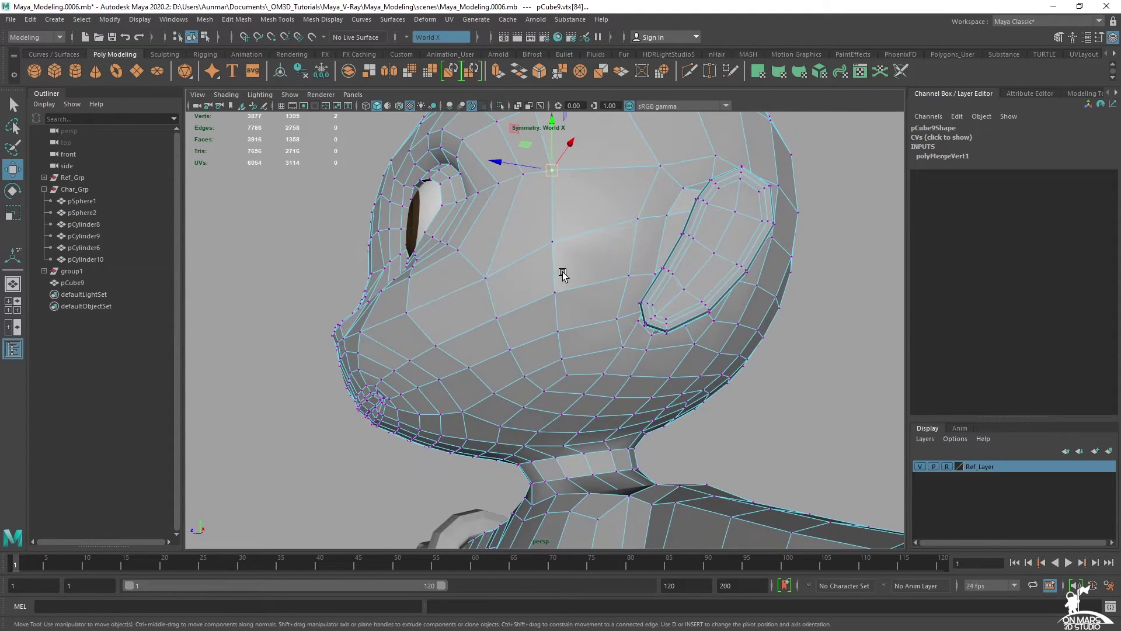
# - Reposition the rows of vertices running from the cheek down under the jaw
pyautogui.keyDown('shift'); pyautogui.doubleClick(564, 368); pyautogui.keyUp('shift')
pyautogui.keyDown('alt'); pyautogui.moveTo(558, 321); pyautogui.dragTo(559, 265); pyautogui.keyUp('alt')
pyautogui.keyDown('alt'); pyautogui.moveTo(528, 240); pyautogui.dragTo(556, 349); pyautogui.keyUp('alt')
pyautogui.click(614, 265)
pyautogui.keyDown('alt'); pyautogui.moveTo(556, 348); pyautogui.dragTo(604, 288, button='middle'); pyautogui.keyUp('alt')
pyautogui.moveTo(603, 287)
pyautogui.keyDown('alt'); pyautogui.mouseDown()
pyautogui.moveTo(596, 277)
pyautogui.moveTo(604, 295)
pyautogui.mouseUp(); pyautogui.keyUp('alt')
pyautogui.moveTo(592, 370)
pyautogui.keyDown('alt'); pyautogui.mouseDown()
pyautogui.moveTo(603, 381)
pyautogui.moveTo(595, 353)
pyautogui.mouseUp(); pyautogui.keyUp('alt')
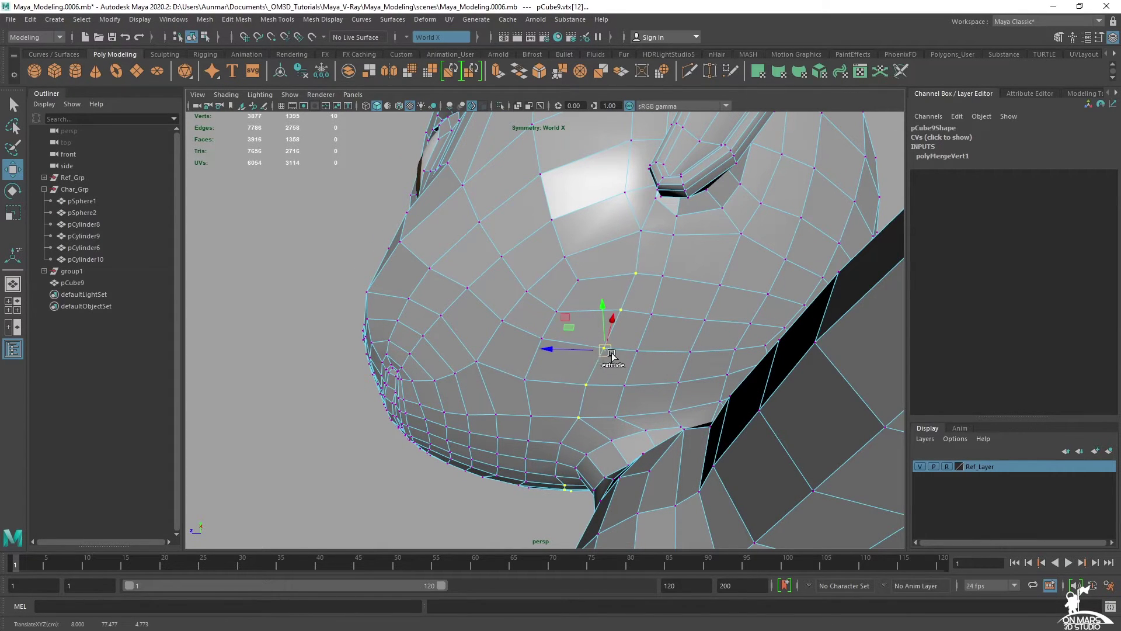
pyautogui.click(621, 416)
pyautogui.keyDown('ctrl'); pyautogui.keyDown('shift'); pyautogui.moveTo(642, 339); pyautogui.dragTo(662, 339); pyautogui.keyUp('shift'); pyautogui.keyUp('ctrl')
# - Slide the vertex directly beneath the earlobe along its edge
pyautogui.click(676, 217)
pyautogui.keyDown('ctrl'); pyautogui.keyDown('shift'); pyautogui.moveTo(676, 217); pyautogui.dragTo(663, 268); pyautogui.keyUp('shift'); pyautogui.keyUp('ctrl')
pyautogui.keyDown('alt'); pyautogui.moveTo(663, 269); pyautogui.dragTo(652, 340, button='right'); pyautogui.keyUp('alt')
pyautogui.keyDown('alt'); pyautogui.moveTo(653, 338); pyautogui.dragTo(622, 322, button='middle'); pyautogui.keyUp('alt')
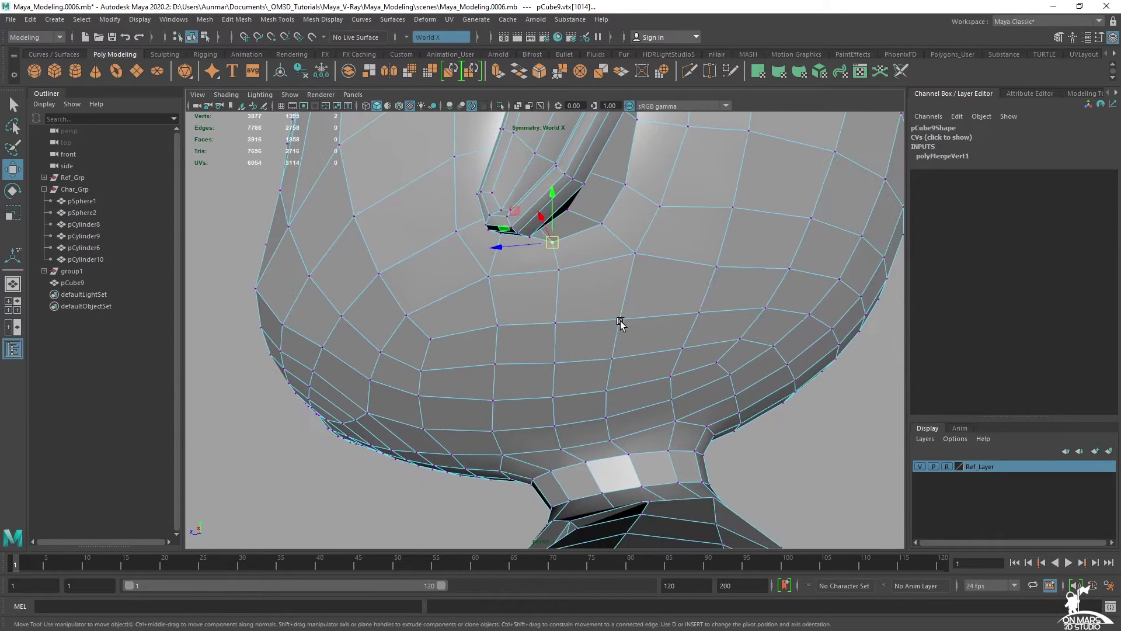
# - Slide the vertices in the vertical row between the earlobe and the neck to straighten the row
pyautogui.keyDown('ctrl'); pyautogui.keyDown('shift'); pyautogui.moveTo(609, 371); pyautogui.dragTo(582, 394); pyautogui.keyUp('shift'); pyautogui.keyUp('ctrl')
pyautogui.click(557, 324)
pyautogui.click(560, 271)
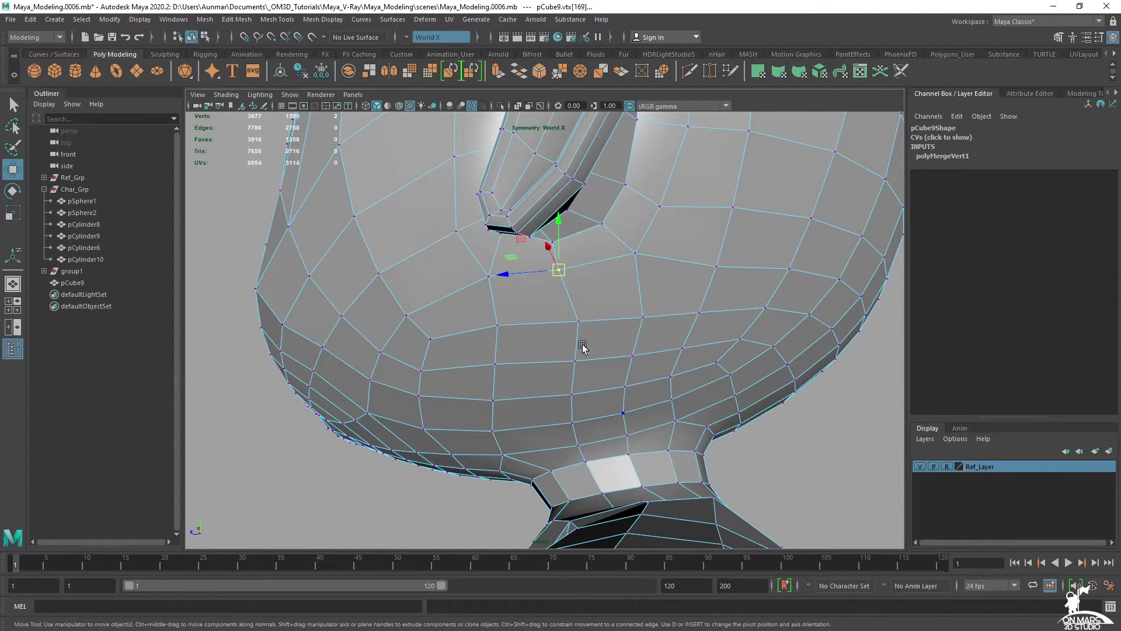
pyautogui.keyDown('ctrl'); pyautogui.keyDown('shift'); pyautogui.moveTo(560, 266); pyautogui.dragTo(564, 266); pyautogui.keyUp('shift'); pyautogui.keyUp('ctrl')
pyautogui.click(582, 323)
pyautogui.keyDown('ctrl'); pyautogui.keyDown('shift'); pyautogui.moveTo(581, 323); pyautogui.dragTo(575, 324); pyautogui.keyUp('shift'); pyautogui.keyUp('ctrl')
# - Slide the neighbouring jaw vertices on either side of the row below the earlobe to even out the faces
pyautogui.click(495, 279)
pyautogui.keyDown('ctrl'); pyautogui.keyDown('shift'); pyautogui.moveTo(496, 379); pyautogui.dragTo(512, 378); pyautogui.keyUp('shift'); pyautogui.keyUp('ctrl')
pyautogui.keyDown('alt'); pyautogui.moveTo(483, 392); pyautogui.dragTo(609, 347); pyautogui.keyUp('alt')
pyautogui.click(689, 345)
pyautogui.keyDown('ctrl'); pyautogui.keyDown('shift'); pyautogui.moveTo(691, 347); pyautogui.dragTo(548, 260); pyautogui.keyUp('shift'); pyautogui.keyUp('ctrl')
# - Select an edge loop on the lower head and examine its path around the face, then return to vertex editing
pyautogui.moveTo(540, 231); pyautogui.dragTo(526, 158, button='right')
pyautogui.doubleClick(533, 189)
pyautogui.keyDown('alt'); pyautogui.moveTo(533, 188); pyautogui.dragTo(752, 251); pyautogui.keyUp('alt')
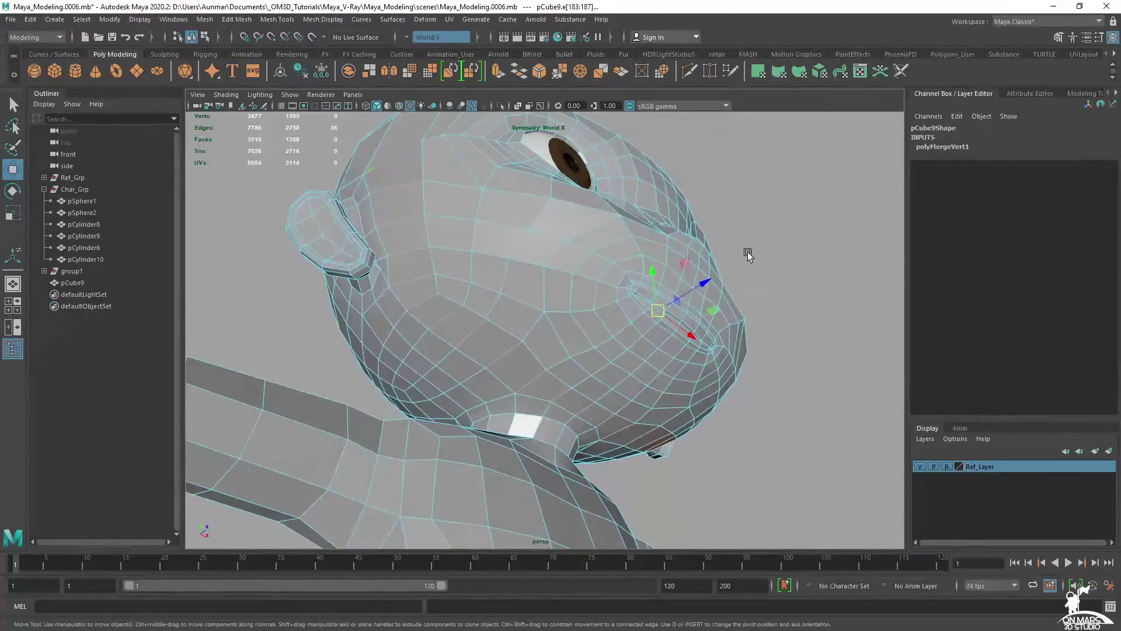
pyautogui.keyDown('alt'); pyautogui.moveTo(656, 328); pyautogui.dragTo(573, 330); pyautogui.keyUp('alt')
pyautogui.moveTo(573, 330); pyautogui.dragTo(591, 228, button='right')
pyautogui.keyDown('alt'); pyautogui.moveTo(591, 228); pyautogui.dragTo(587, 323); pyautogui.keyUp('alt')
pyautogui.click(581, 327)
# - Preview the head smoothed in object mode, inspect the ear joint and face, and return to the unsmoothed display
pyautogui.press('3')
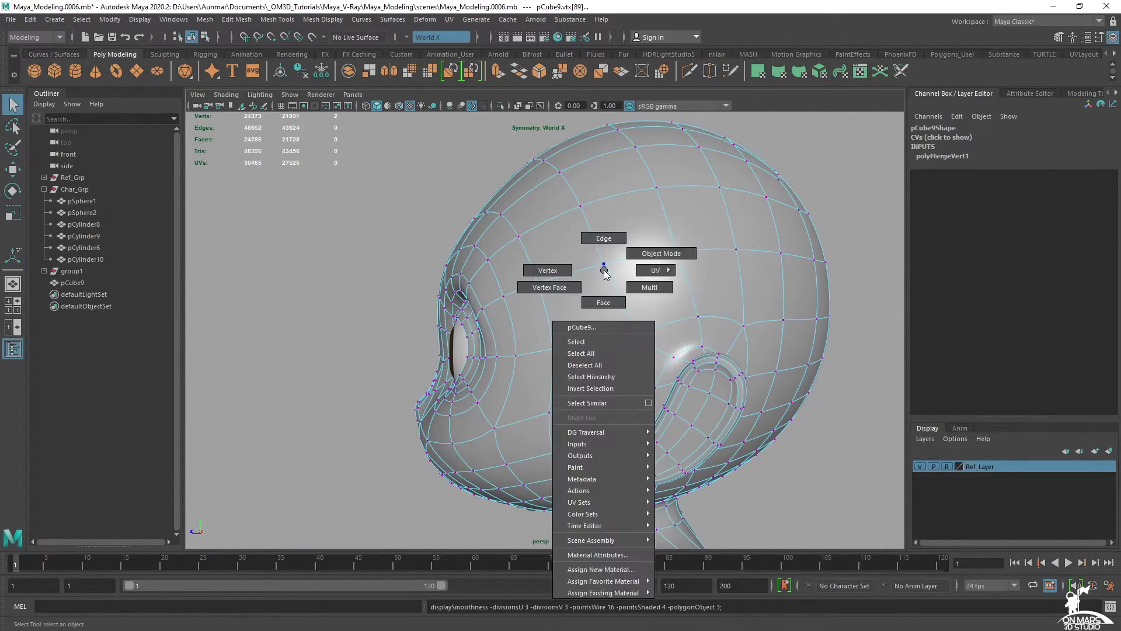
pyautogui.press('F8')
pyautogui.press('q')
pyautogui.click(842, 205)
pyautogui.keyDown('alt'); pyautogui.moveTo(843, 205); pyautogui.dragTo(583, 250); pyautogui.keyUp('alt')
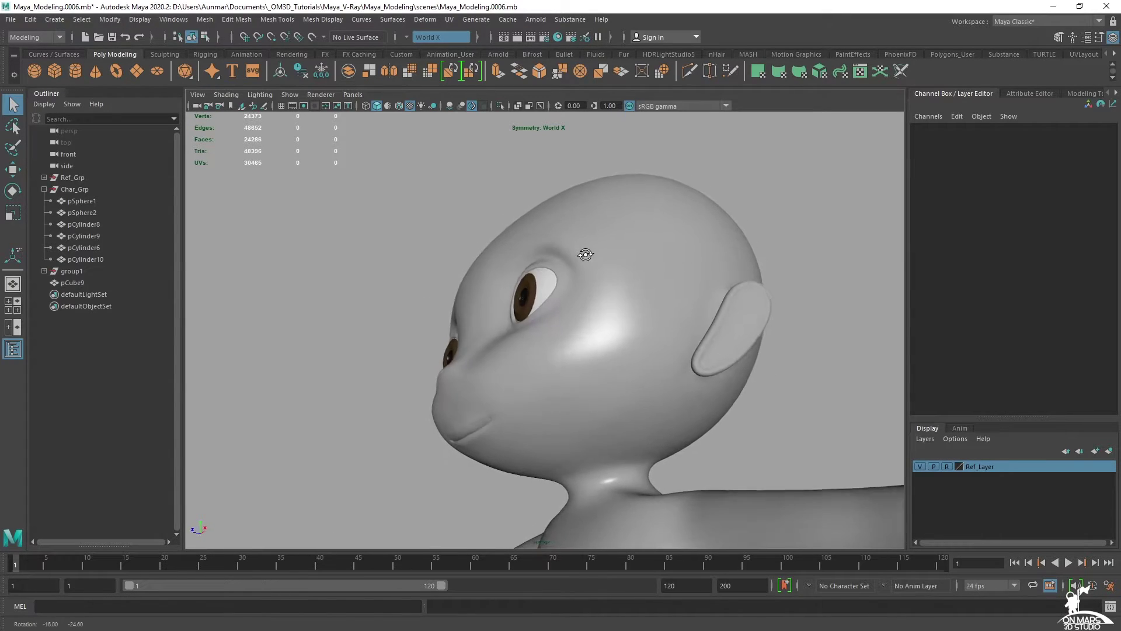
pyautogui.click(615, 322)
pyautogui.press('1')
# - Activate the Insert Edge Loop tool on the head mesh and open its settings
pyautogui.keyDown('alt'); pyautogui.moveTo(616, 323); pyautogui.dragTo(647, 310); pyautogui.keyUp('alt')
pyautogui.keyDown('shift'); pyautogui.moveTo(647, 309); pyautogui.dragTo(637, 315, button='right'); pyautogui.keyUp('shift')
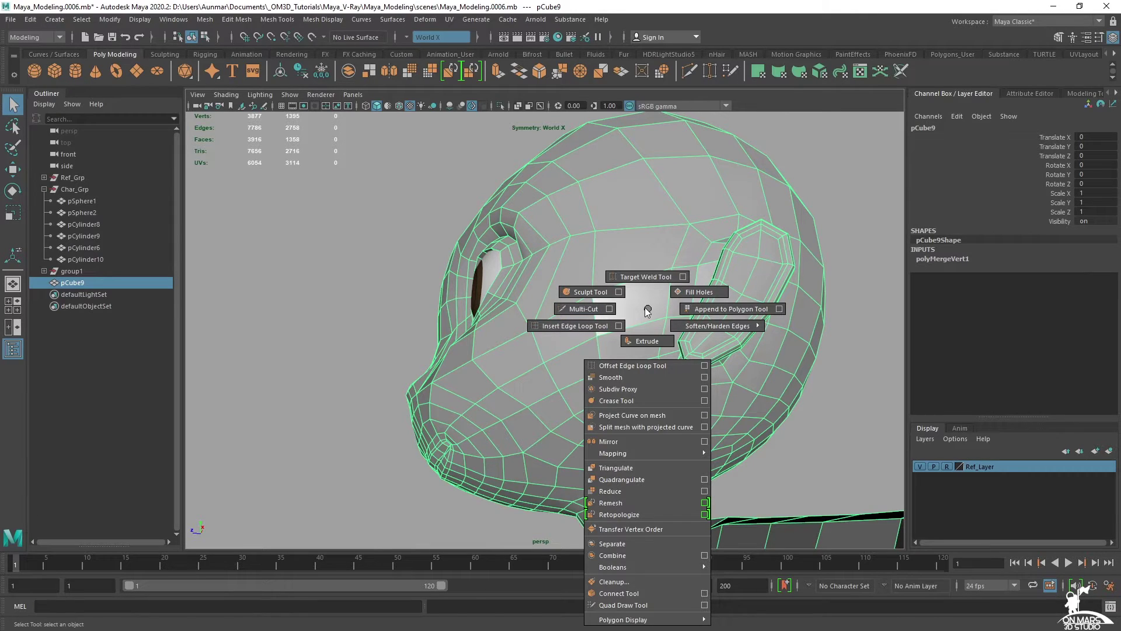
pyautogui.keyDown('shift'); pyautogui.moveTo(611, 324); pyautogui.dragTo(590, 326, button='right'); pyautogui.keyUp('shift')
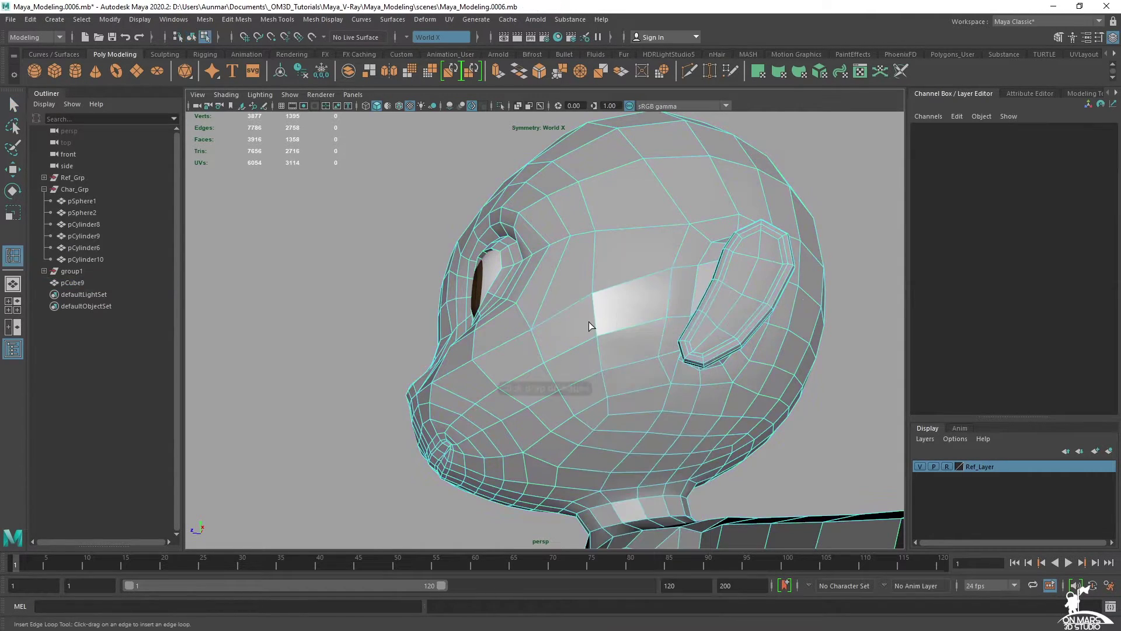
pyautogui.moveTo(642, 227)
pyautogui.keyDown('shift'); pyautogui.mouseDown(button='right')
pyautogui.moveTo(624, 248)
pyautogui.moveTo(658, 154)
pyautogui.moveTo(631, 238)
pyautogui.mouseUp(button='right'); pyautogui.keyUp('shift')
pyautogui.press('q')
pyautogui.click(651, 212)
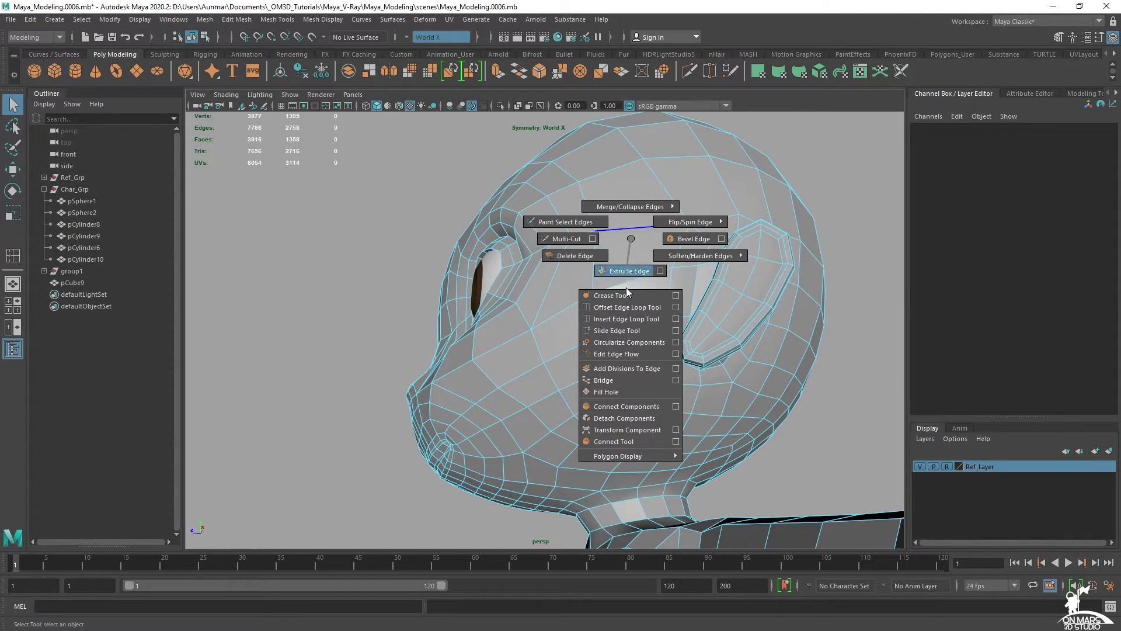
pyautogui.click(677, 319)
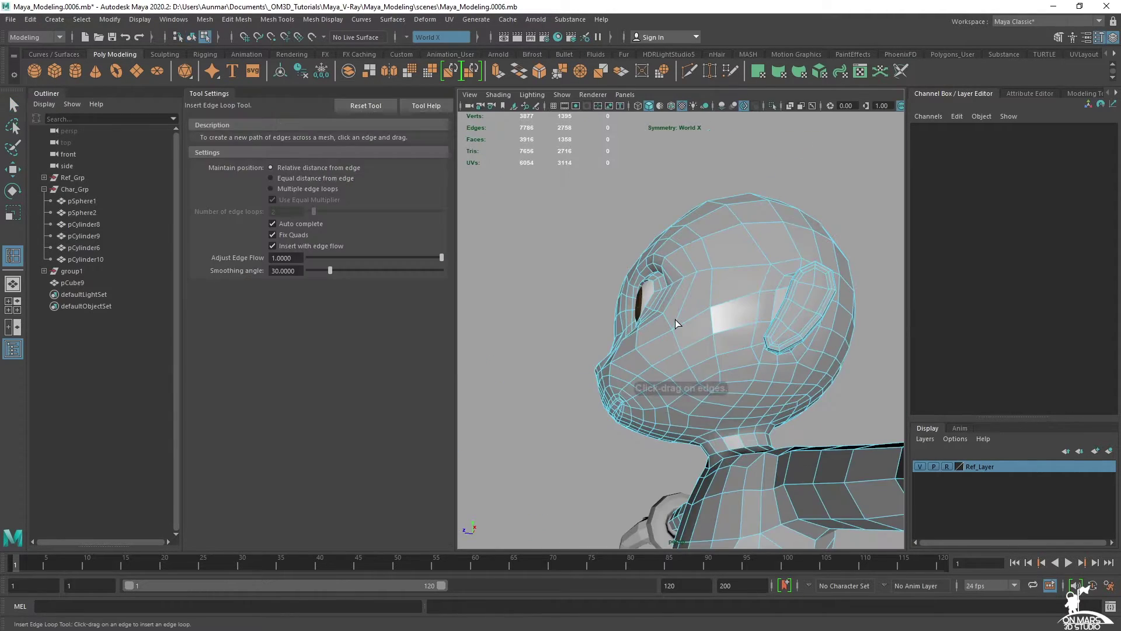
# - Insert an edge loop with edge flow down the side of the head between the eye and the ear
pyautogui.keyDown('alt'); pyautogui.moveTo(614, 292); pyautogui.dragTo(722, 302); pyautogui.keyUp('alt')
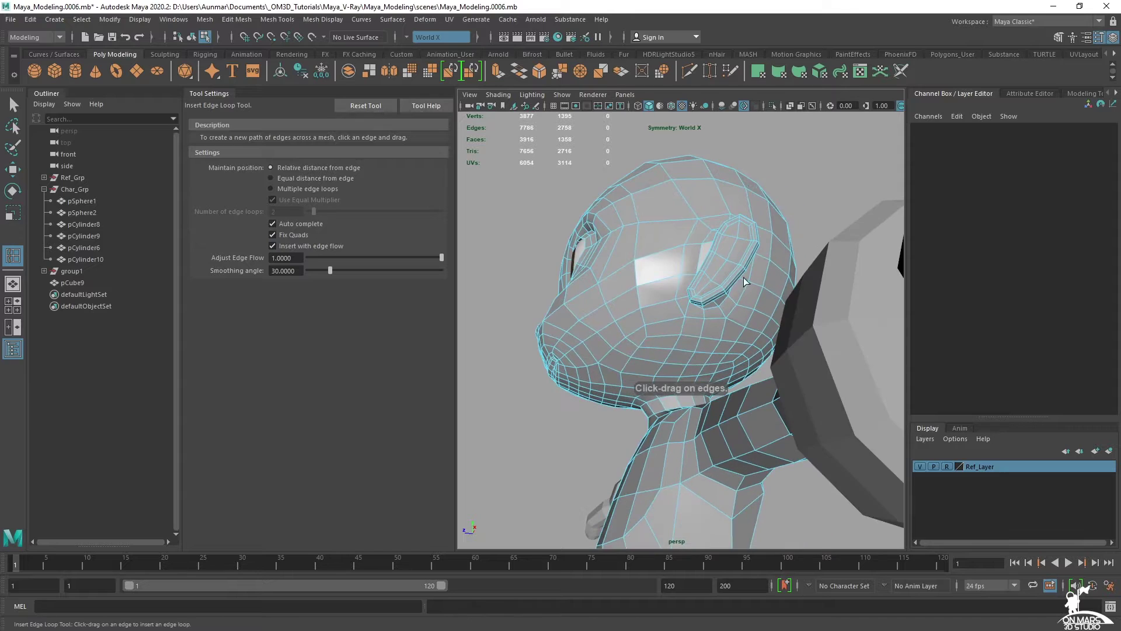
pyautogui.scroll(6, 653, 351)
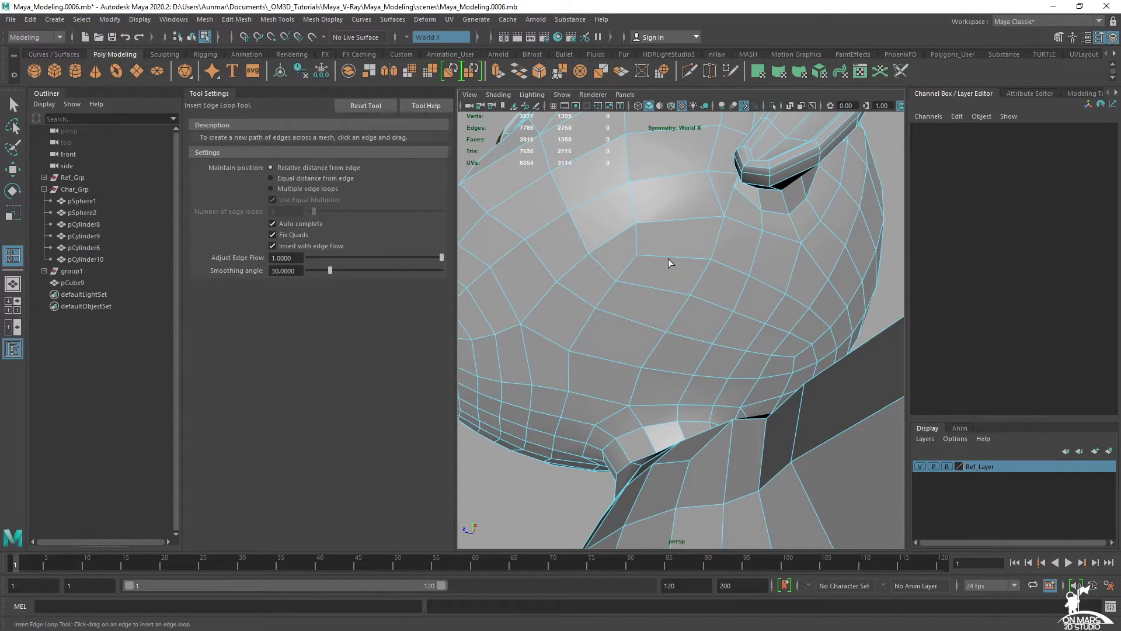
pyautogui.moveTo(707, 289)
pyautogui.keyDown('alt'); pyautogui.mouseDown()
pyautogui.moveTo(674, 288)
pyautogui.moveTo(710, 298)
pyautogui.mouseUp(); pyautogui.keyUp('alt')
pyautogui.press('q')
pyautogui.moveTo(724, 238); pyautogui.dragTo(780, 193, button='right')
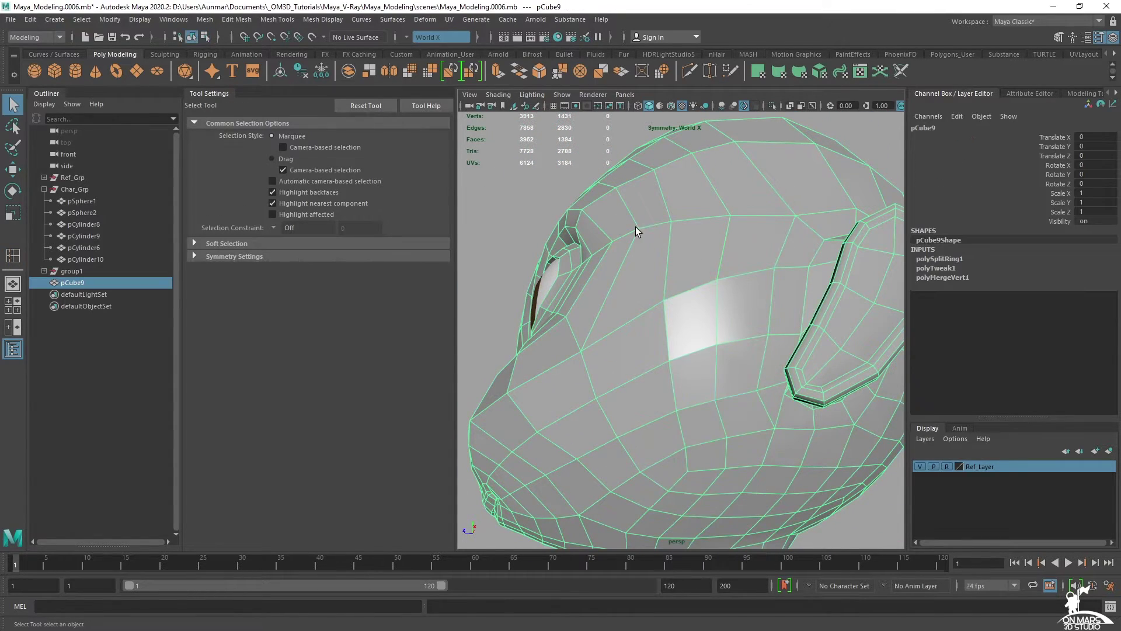
# - Hide the tool settings and preview the head smoothed to check the inserted loop
pyautogui.click(1099, 38)
pyautogui.keyDown('alt'); pyautogui.moveTo(649, 198); pyautogui.dragTo(646, 288); pyautogui.keyUp('alt')
pyautogui.scroll(-5, 631, 248)
pyautogui.press('3')
pyautogui.click(750, 255)
pyautogui.scroll(-2, 709, 299)
# - Try shifting the vertical edge loop between the eye and the ear along the head, and preview the head smoothed
pyautogui.click(644, 285)
pyautogui.rightClick(644, 285)
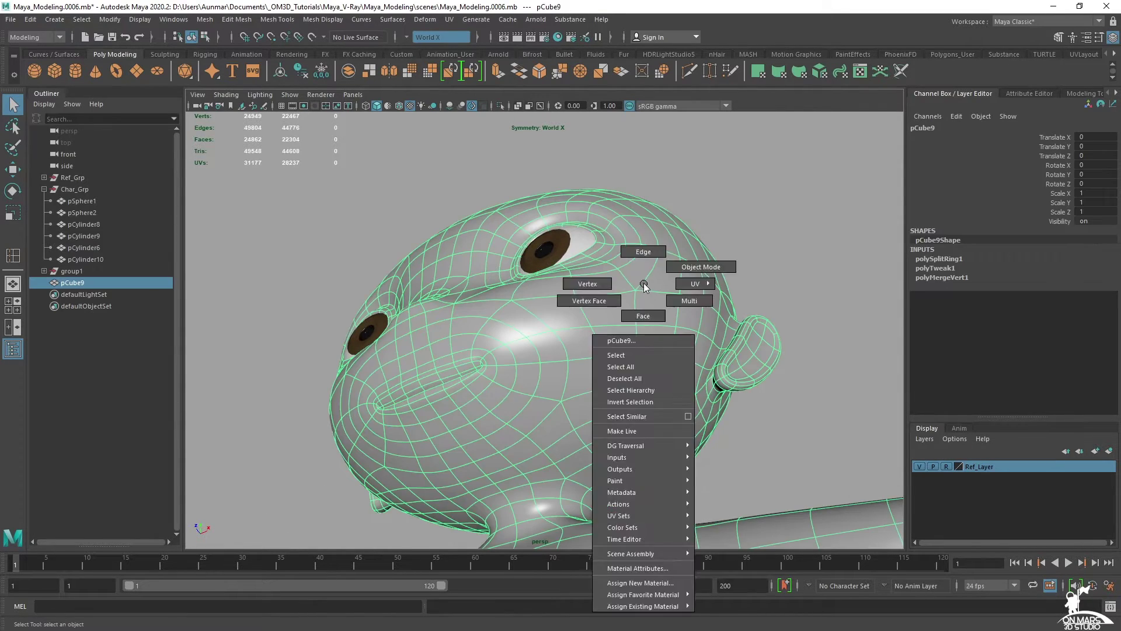
pyautogui.moveTo(644, 285); pyautogui.dragTo(644, 253, button='right')
pyautogui.keyDown('alt'); pyautogui.moveTo(631, 250); pyautogui.dragTo(579, 316); pyautogui.keyUp('alt')
pyautogui.click(541, 280)
pyautogui.press('1')
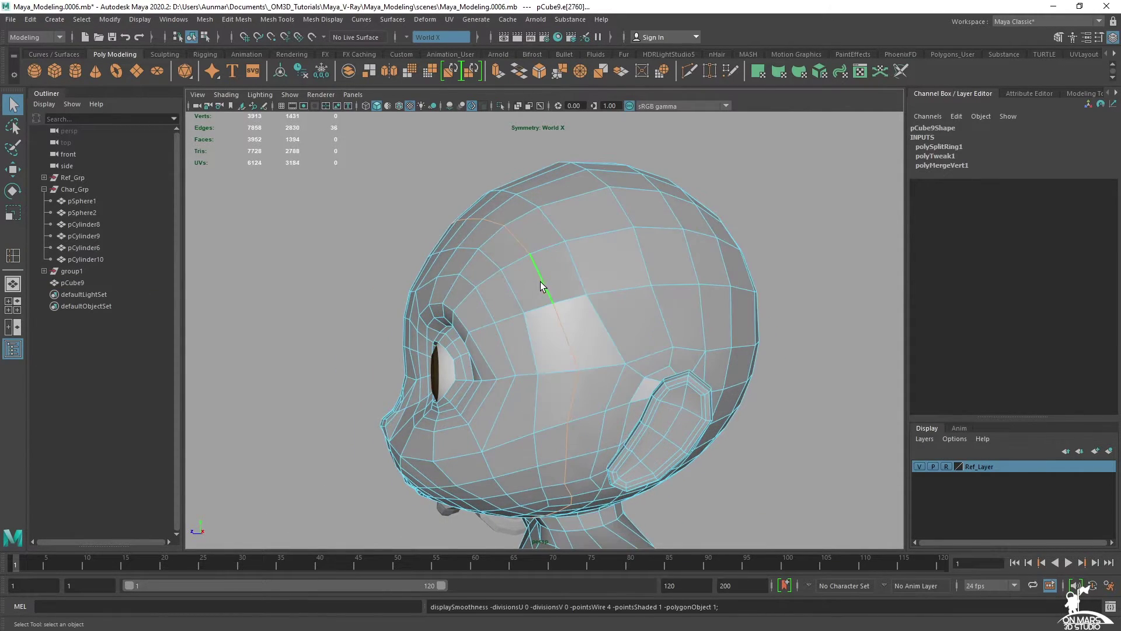
pyautogui.press('w')
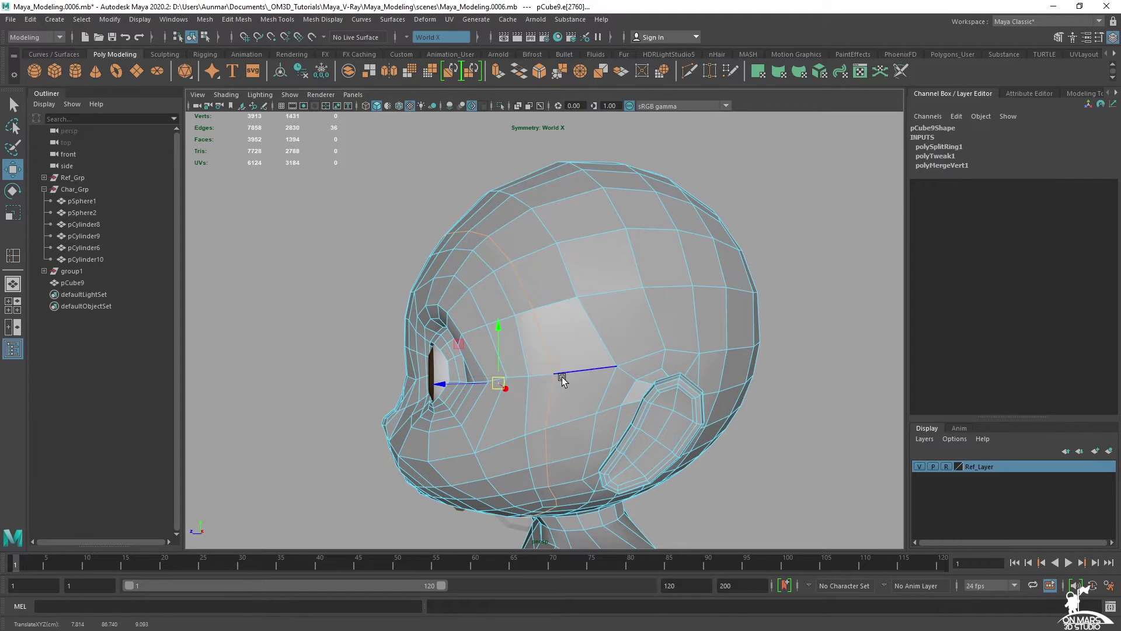
pyautogui.press('q')
pyautogui.press('3')
pyautogui.click(723, 185)
# - Undo the last edge loop edits and return the head to object mode
pyautogui.keyDown('alt'); pyautogui.moveTo(724, 184); pyautogui.dragTo(774, 283); pyautogui.keyUp('alt')
pyautogui.scroll(5, 610, 312)
pyautogui.keyDown('alt'); pyautogui.moveTo(608, 327); pyautogui.dragTo(562, 279); pyautogui.keyUp('alt')
pyautogui.hotkey('ctrl', 'z')
pyautogui.hotkey('ctrl', 'z')
pyautogui.moveTo(613, 235); pyautogui.dragTo(663, 196, button='right')
pyautogui.scroll(-4, 724, 233)
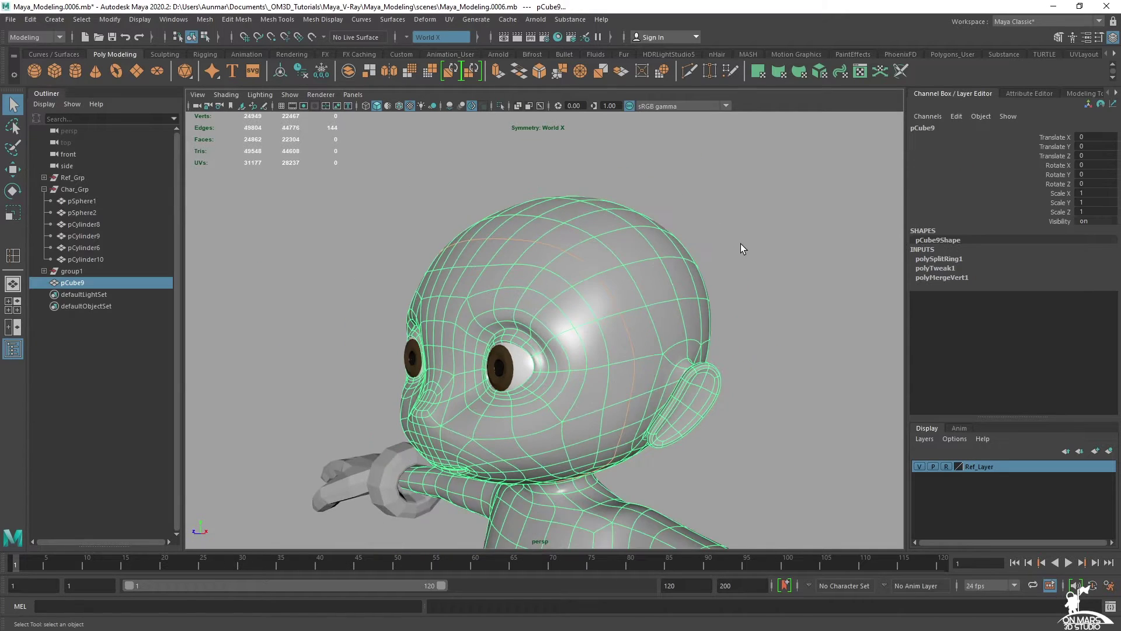
# - Examine the smoothed head from the front, side and below, checking the cheek and the ear joint
pyautogui.click(741, 244)
pyautogui.keyDown('alt'); pyautogui.moveTo(725, 280); pyautogui.dragTo(646, 348); pyautogui.keyUp('alt')
pyautogui.keyDown('alt'); pyautogui.moveTo(630, 374); pyautogui.dragTo(671, 236, button='middle'); pyautogui.keyUp('alt')
pyautogui.keyDown('alt'); pyautogui.moveTo(671, 236); pyautogui.dragTo(548, 374); pyautogui.keyUp('alt')
pyautogui.click(553, 259)
pyautogui.scroll(-2, 552, 259)
pyautogui.keyDown('alt'); pyautogui.moveTo(521, 411); pyautogui.dragTo(607, 270); pyautogui.keyUp('alt')
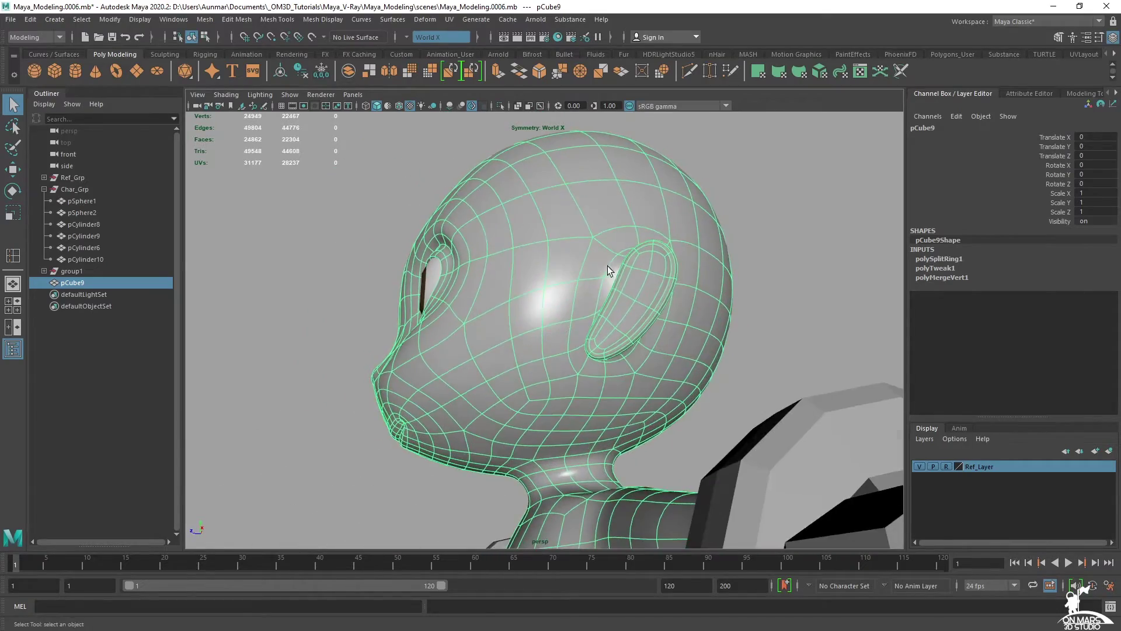
pyautogui.scroll(1, 545, 430)
pyautogui.keyDown('alt'); pyautogui.moveTo(545, 429); pyautogui.dragTo(604, 332); pyautogui.keyUp('alt')
# - Turn off the smooth preview and slide vertices on the underside of the head beneath the mouth to even the topology
pyautogui.press('1')
pyautogui.scroll(2, 604, 332)
pyautogui.moveTo(601, 327); pyautogui.dragTo(433, 353, button='right')
pyautogui.press('w')
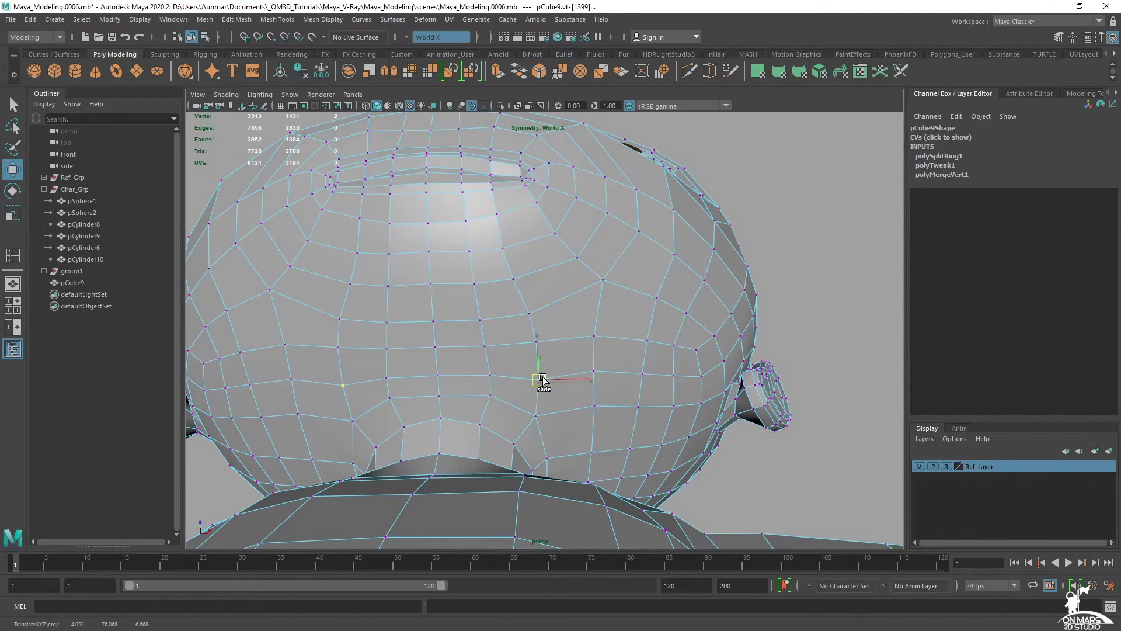
pyautogui.keyDown('alt'); pyautogui.moveTo(666, 409); pyautogui.dragTo(580, 427); pyautogui.keyUp('alt')
pyautogui.keyDown('alt'); pyautogui.moveTo(608, 365); pyautogui.dragTo(564, 384); pyautogui.keyUp('alt')
# - Select the ear's vertices together with those around its joint to the head, ready for moving
pyautogui.moveTo(690, 297); pyautogui.dragTo(688, 331, button='right')
pyautogui.keyDown('alt'); pyautogui.moveTo(710, 373); pyautogui.dragTo(641, 321); pyautogui.keyUp('alt')
pyautogui.keyDown('alt'); pyautogui.moveTo(640, 320); pyautogui.dragTo(701, 333, button='right'); pyautogui.keyUp('alt')
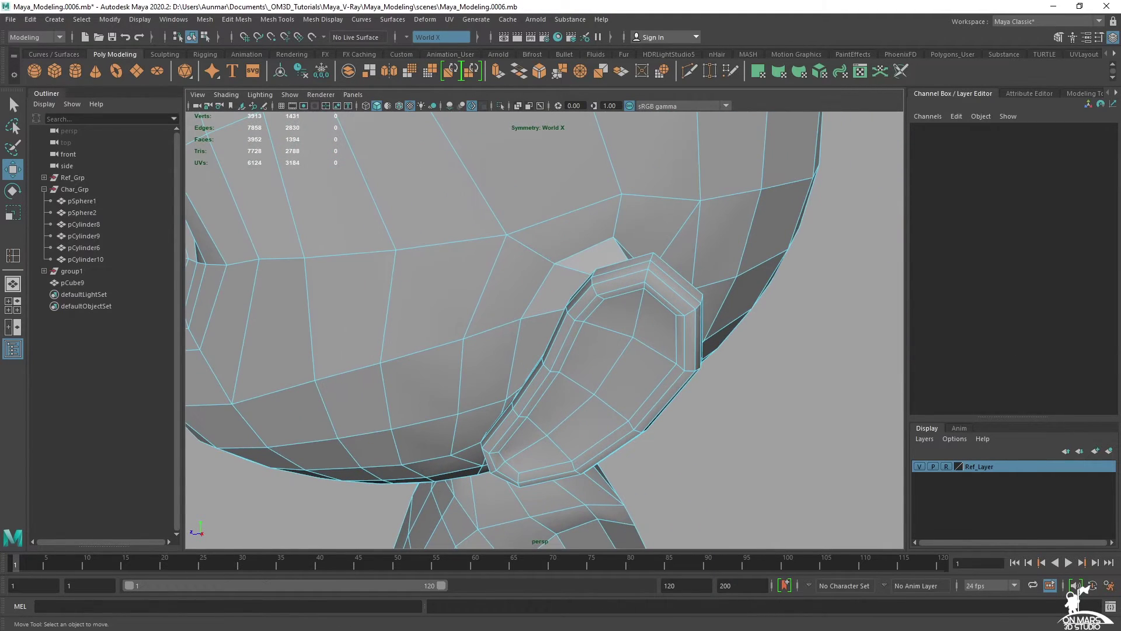
pyautogui.keyDown('alt'); pyautogui.moveTo(700, 333); pyautogui.dragTo(554, 325); pyautogui.keyUp('alt')
pyautogui.press('q')
pyautogui.click(532, 276)
pyautogui.press('w')
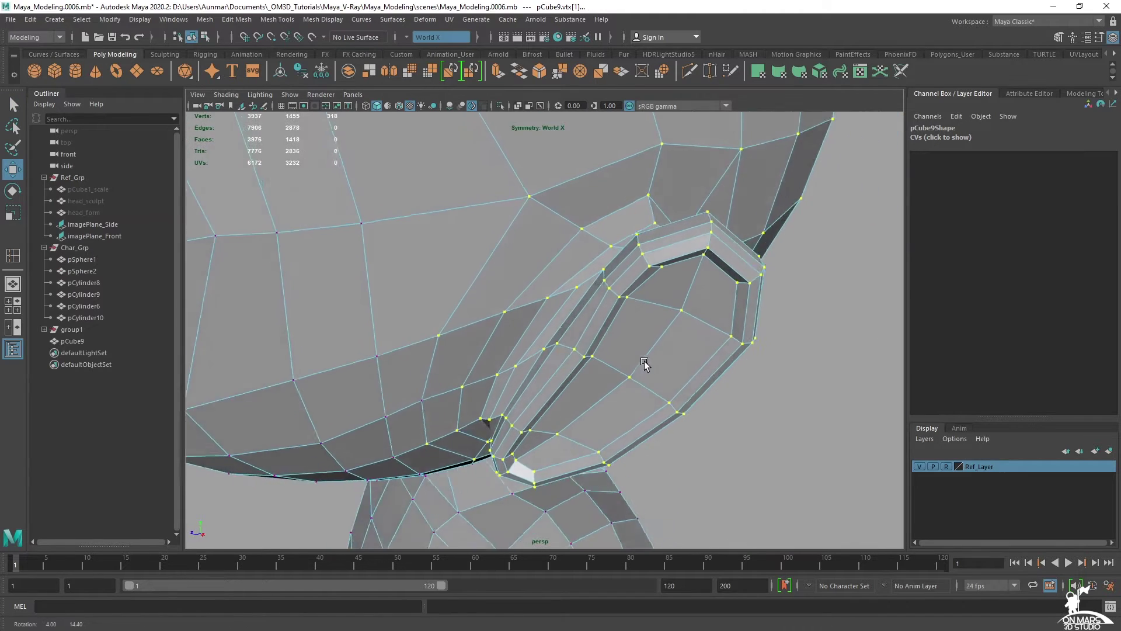
# - Delete the ring of faces that joins the ear to the head, on both sides with symmetry
pyautogui.keyDown('alt'); pyautogui.moveTo(643, 363); pyautogui.dragTo(555, 369); pyautogui.keyUp('alt')
pyautogui.moveTo(552, 265); pyautogui.dragTo(552, 299, button='right')
pyautogui.keyDown('alt'); pyautogui.moveTo(520, 287); pyautogui.dragTo(567, 285); pyautogui.keyUp('alt')
pyautogui.press('Delete')
# - Slide vertices along the open border between the head and the front of the ear to even their spacing
pyautogui.keyDown('alt'); pyautogui.moveTo(618, 216); pyautogui.dragTo(693, 260); pyautogui.keyUp('alt')
pyautogui.moveTo(601, 178); pyautogui.dragTo(541, 165, button='right')
pyautogui.keyDown('alt'); pyautogui.moveTo(547, 170); pyautogui.dragTo(559, 224); pyautogui.keyUp('alt')
pyautogui.keyDown('alt'); pyautogui.moveTo(559, 223); pyautogui.dragTo(598, 318, button='right'); pyautogui.keyUp('alt')
pyautogui.keyDown('alt'); pyautogui.moveTo(598, 318); pyautogui.dragTo(439, 304); pyautogui.keyUp('alt')
pyautogui.keyDown('alt'); pyautogui.moveTo(439, 303); pyautogui.dragTo(526, 277, button='middle'); pyautogui.keyUp('alt')
pyautogui.keyDown('alt'); pyautogui.moveTo(526, 277); pyautogui.dragTo(558, 293, button='right'); pyautogui.keyUp('alt')
pyautogui.keyDown('alt'); pyautogui.moveTo(559, 293); pyautogui.dragTo(504, 271); pyautogui.keyUp('alt')
pyautogui.keyDown('alt'); pyautogui.moveTo(503, 270); pyautogui.dragTo(492, 219, button='right'); pyautogui.keyUp('alt')
pyautogui.keyDown('ctrl'); pyautogui.keyDown('shift'); pyautogui.moveTo(488, 240); pyautogui.dragTo(525, 227); pyautogui.keyUp('shift'); pyautogui.keyUp('ctrl')
pyautogui.keyDown('alt'); pyautogui.moveTo(526, 238); pyautogui.dragTo(608, 260); pyautogui.keyUp('alt')
pyautogui.keyDown('alt'); pyautogui.moveTo(529, 284); pyautogui.dragTo(523, 337); pyautogui.keyUp('alt')
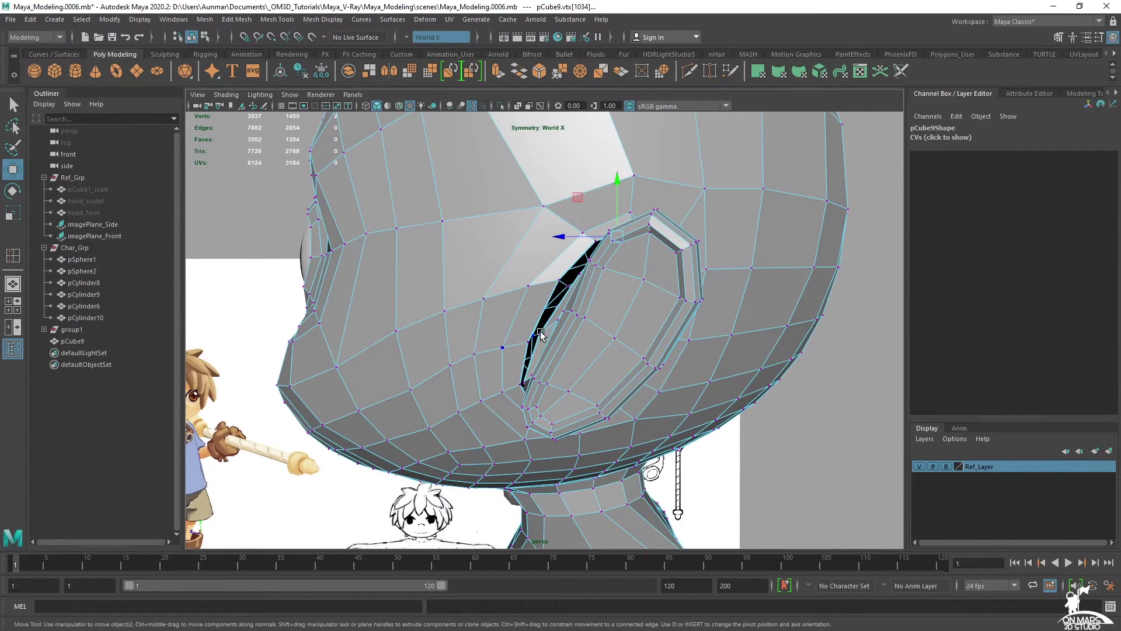
# - Try sliding another vertex on the ear's open front border, and undo it
pyautogui.scroll(5, 533, 333)
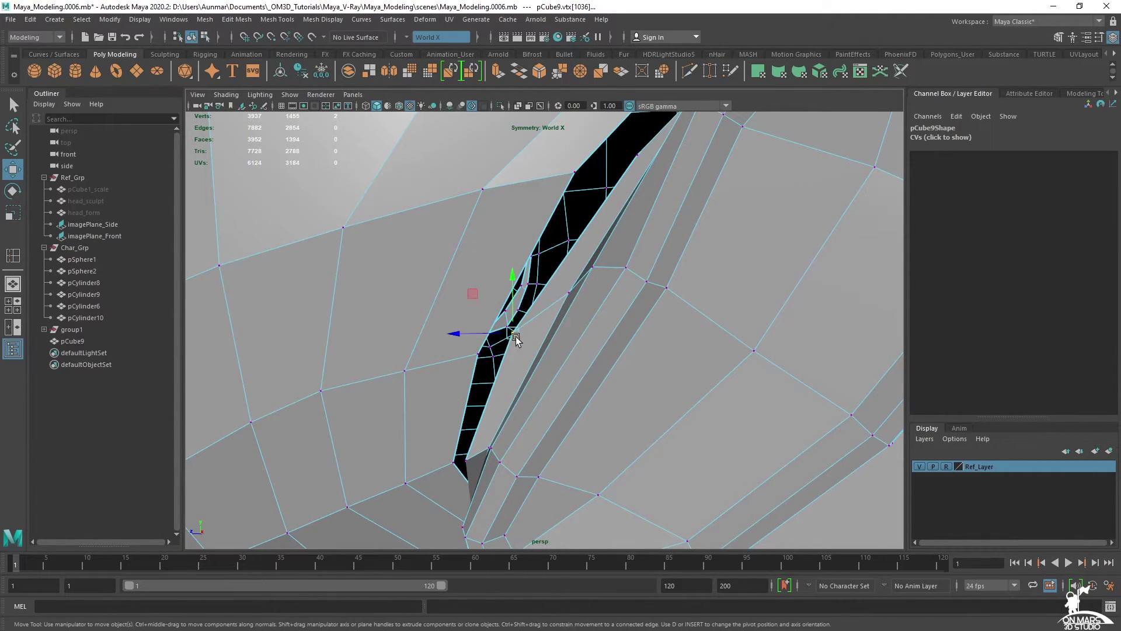
pyautogui.keyDown('ctrl'); pyautogui.keyDown('shift'); pyautogui.moveTo(512, 334); pyautogui.dragTo(524, 320); pyautogui.keyUp('shift'); pyautogui.keyUp('ctrl')
pyautogui.hotkey('ctrl', 'z')
# - Select all faces of the detached ears by growing the selection from the back rim, and isolate them in the view
pyautogui.keyDown('alt'); pyautogui.moveTo(553, 366); pyautogui.dragTo(551, 283); pyautogui.keyUp('alt')
pyautogui.scroll(-2, 599, 252)
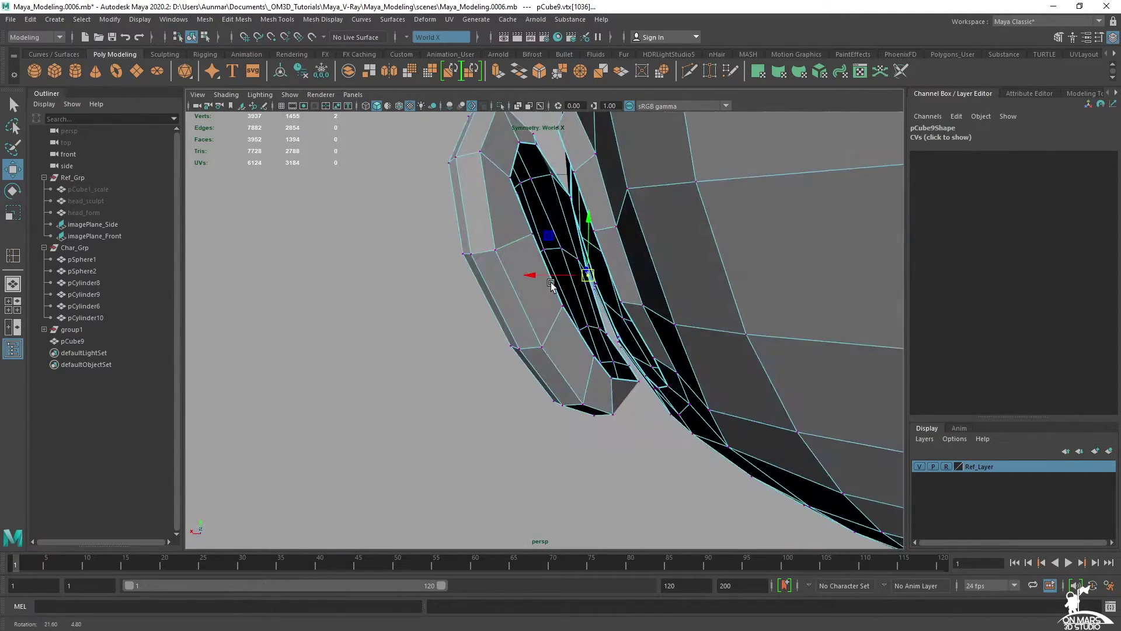
pyautogui.press('q')
pyautogui.press('F11')
pyautogui.click(507, 226)
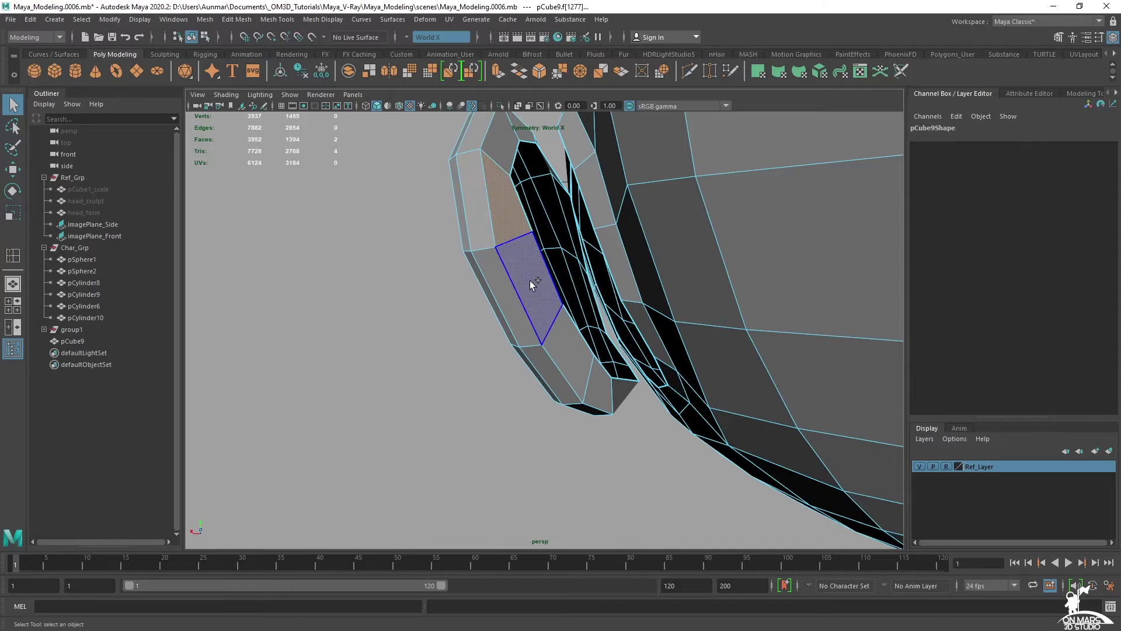
pyautogui.keyDown('shift'); pyautogui.doubleClick(530, 280); pyautogui.keyUp('shift')
pyautogui.keyDown('alt'); pyautogui.moveTo(502, 303); pyautogui.dragTo(696, 308); pyautogui.keyUp('alt')
pyautogui.hotkey('shift', '.')
pyautogui.hotkey('shift', '.')
pyautogui.hotkey('shift', '.')
pyautogui.hotkey('shift', '.')
pyautogui.hotkey('shift', '.')
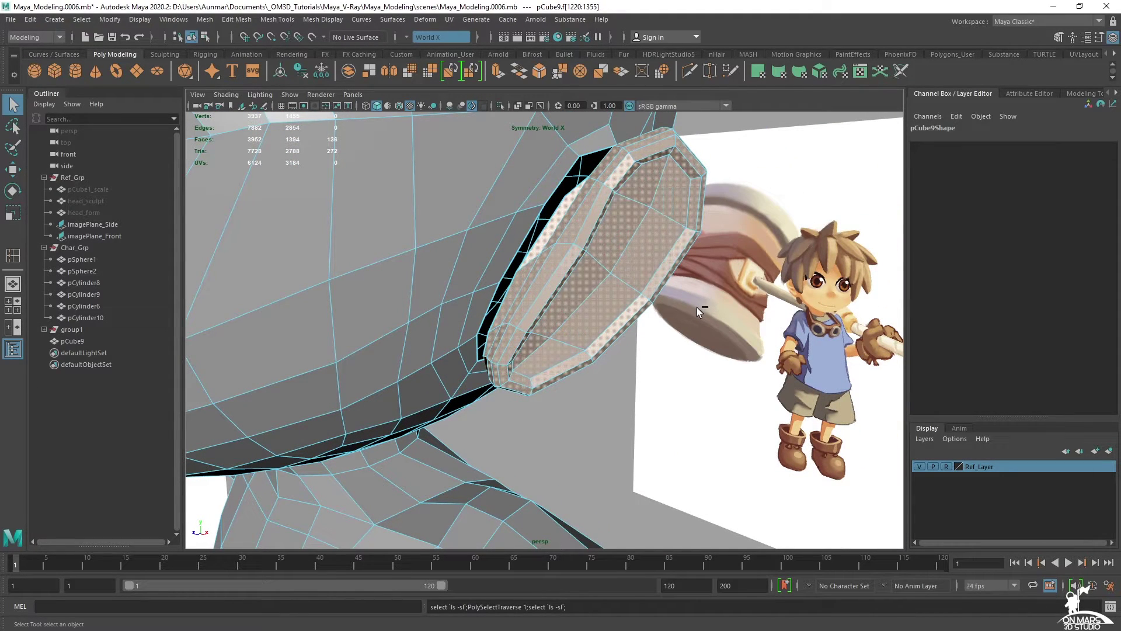
pyautogui.hotkey('ctrl', '1')
# - Slide the vertices along the lower part of the isolated ear's open border to even out the rim
pyautogui.keyDown('alt'); pyautogui.moveTo(547, 307); pyautogui.dragTo(659, 272); pyautogui.keyUp('alt')
pyautogui.moveTo(684, 263); pyautogui.dragTo(641, 261, button='right')
pyautogui.moveTo(639, 240)
pyautogui.keyDown('alt'); pyautogui.mouseDown()
pyautogui.moveTo(606, 243)
pyautogui.moveTo(634, 251)
pyautogui.mouseUp(); pyautogui.keyUp('alt')
pyautogui.click(648, 381)
pyautogui.press('w')
pyautogui.keyDown('ctrl'); pyautogui.keyDown('shift'); pyautogui.moveTo(648, 384); pyautogui.dragTo(682, 380); pyautogui.keyUp('shift'); pyautogui.keyUp('ctrl')
pyautogui.keyDown('ctrl'); pyautogui.keyDown('shift'); pyautogui.moveTo(590, 366); pyautogui.dragTo(629, 379); pyautogui.keyUp('shift'); pyautogui.keyUp('ctrl')
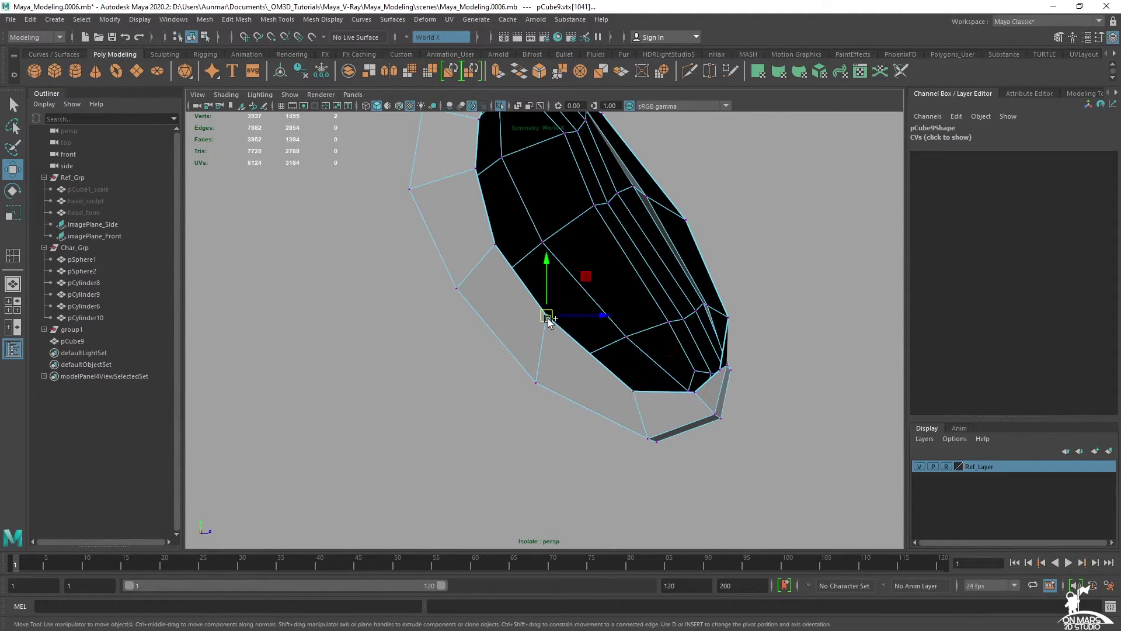
pyautogui.keyDown('ctrl'); pyautogui.keyDown('shift'); pyautogui.moveTo(548, 318); pyautogui.dragTo(541, 340); pyautogui.keyUp('shift'); pyautogui.keyUp('ctrl')
# - Select the ring of faces on the back of the ear and examine the shape of its open rim
pyautogui.moveTo(490, 240); pyautogui.dragTo(489, 271, button='right')
pyautogui.click(471, 251)
pyautogui.keyDown('shift'); pyautogui.doubleClick(490, 281); pyautogui.keyUp('shift')
pyautogui.keyDown('alt'); pyautogui.moveTo(492, 275); pyautogui.dragTo(537, 357, button='middle'); pyautogui.keyUp('alt')
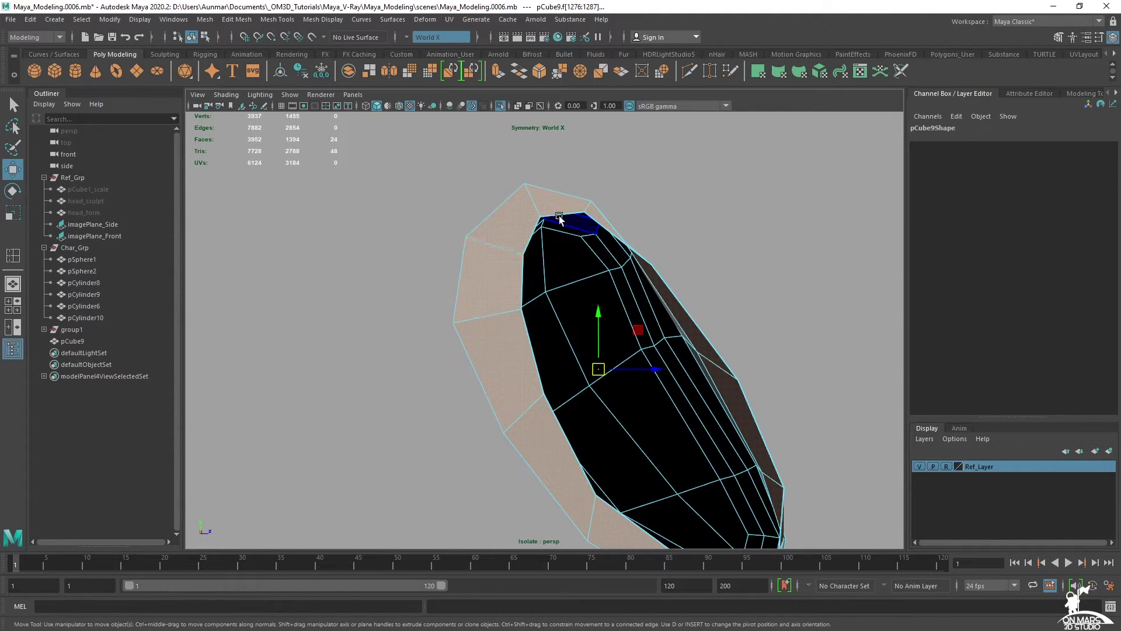
pyautogui.keyDown('alt'); pyautogui.moveTo(687, 415); pyautogui.dragTo(472, 369); pyautogui.keyUp('alt')
pyautogui.keyDown('alt'); pyautogui.moveTo(471, 369); pyautogui.dragTo(574, 336, button='middle'); pyautogui.keyUp('alt')
pyautogui.keyDown('alt'); pyautogui.moveTo(574, 336); pyautogui.dragTo(591, 264, button='right'); pyautogui.keyUp('alt')
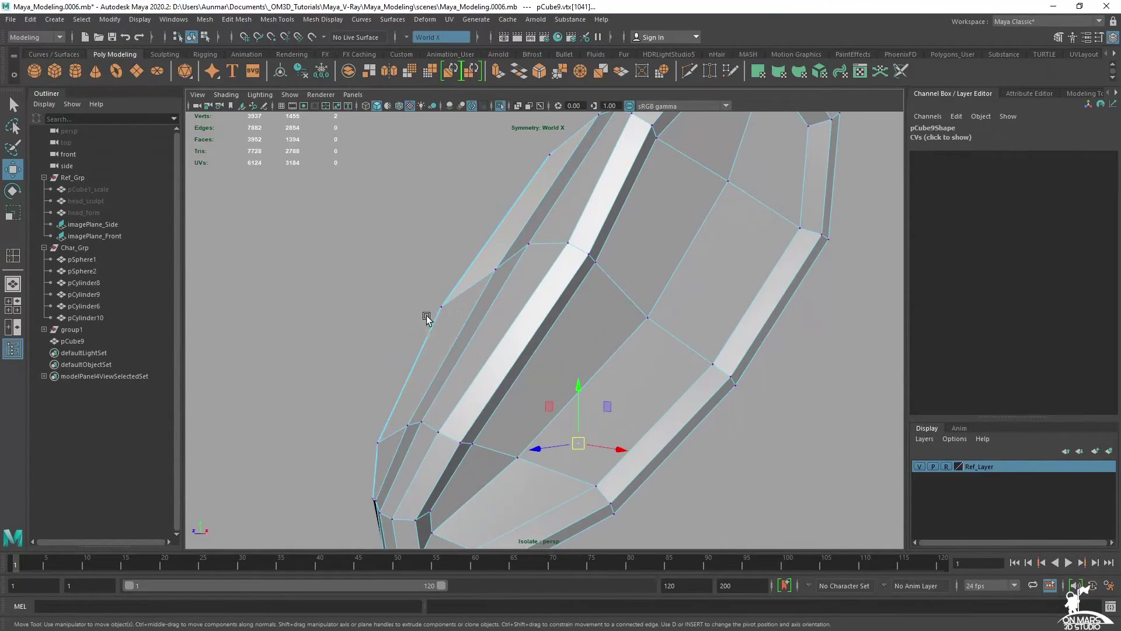
# - Try moving a vertex on the ear's front border, and undo the move
pyautogui.moveTo(440, 313); pyautogui.dragTo(449, 286)
pyautogui.hotkey('ctrl', 'z')
pyautogui.hotkey('ctrl', 'z')
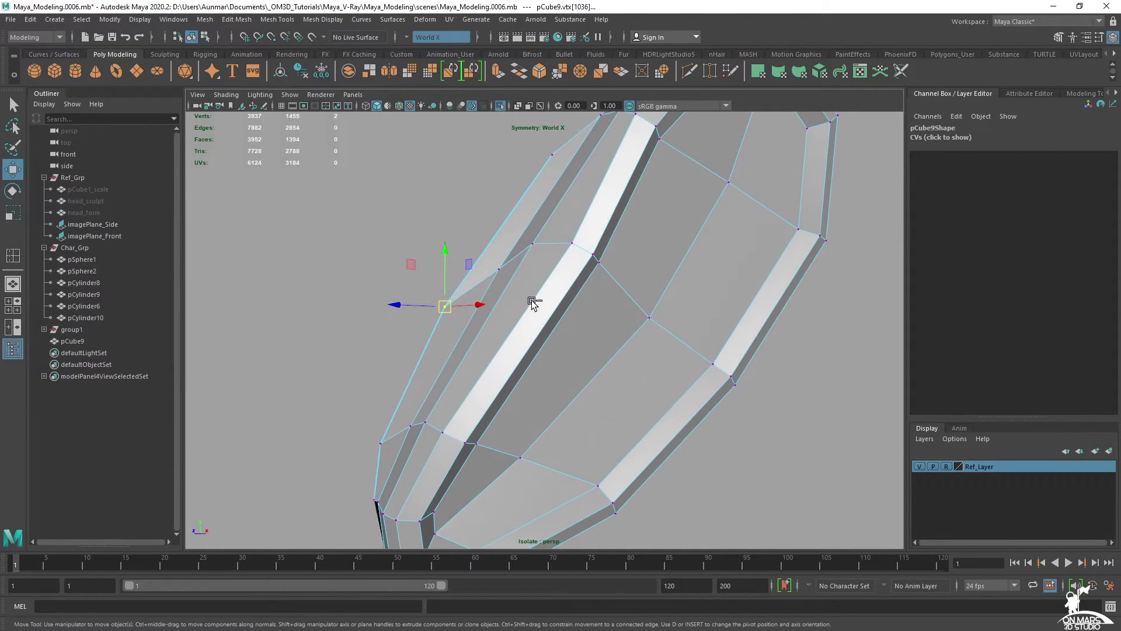
# - Show the whole model again and reposition the head vertices in front of the ear opening and on the cheek
pyautogui.hotkey('ctrl', '1')
pyautogui.keyDown('alt'); pyautogui.moveTo(533, 303); pyautogui.dragTo(492, 242); pyautogui.keyUp('alt')
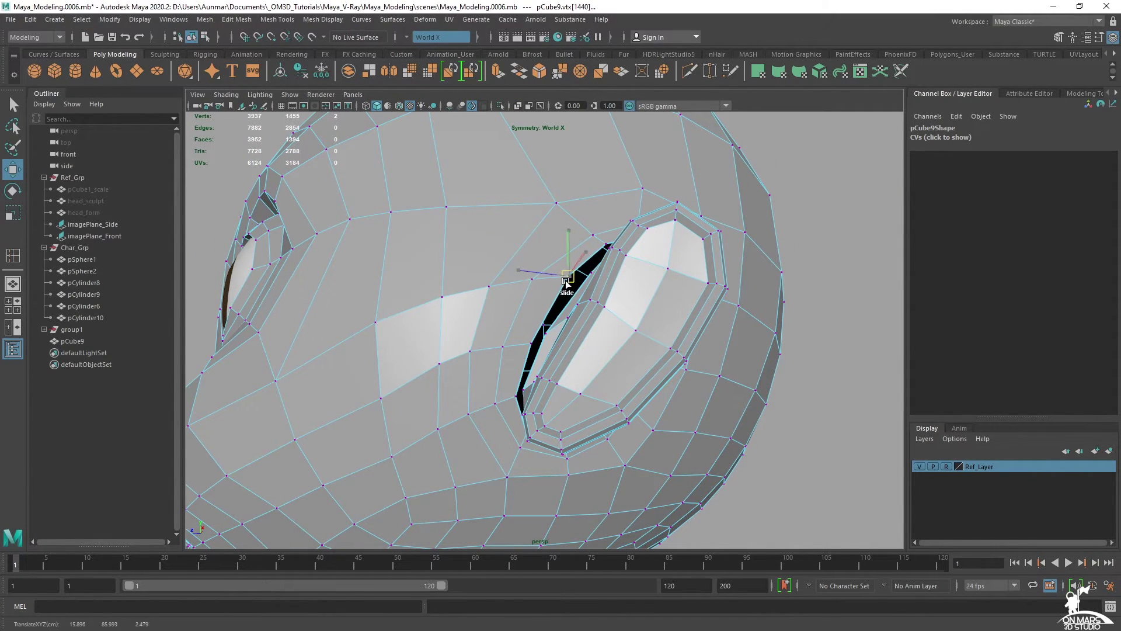
pyautogui.keyDown('alt'); pyautogui.moveTo(584, 339); pyautogui.dragTo(514, 303); pyautogui.keyUp('alt')
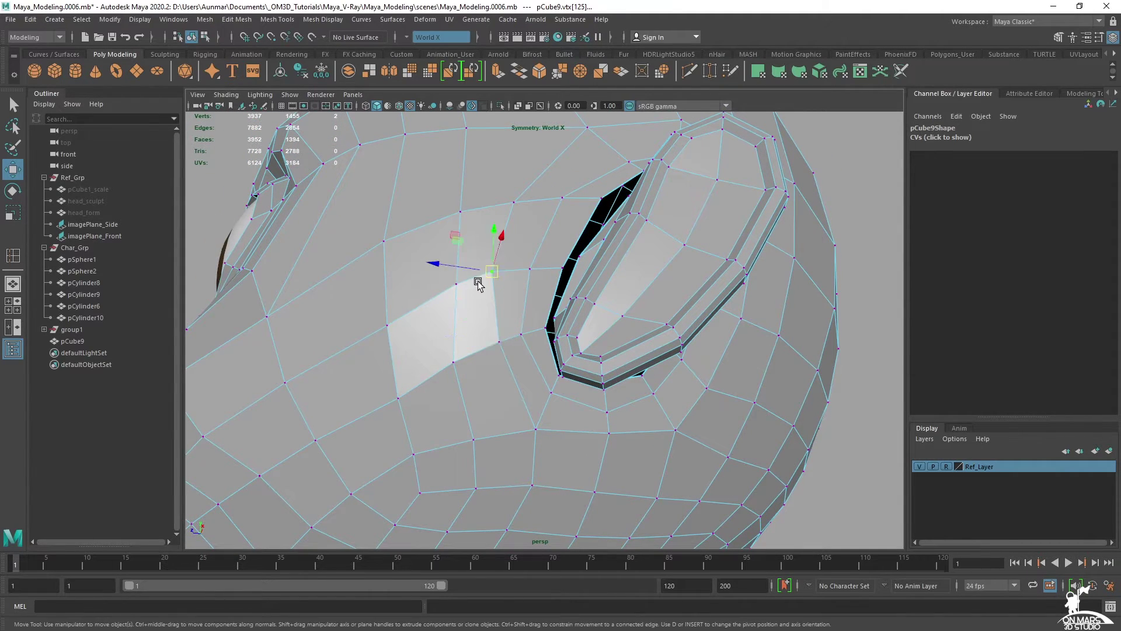
pyautogui.keyDown('alt'); pyautogui.moveTo(555, 344); pyautogui.dragTo(379, 348); pyautogui.keyUp('alt')
pyautogui.keyDown('alt'); pyautogui.moveTo(648, 327); pyautogui.dragTo(476, 292); pyautogui.keyUp('alt')
# - Examine the gap behind the ear from several angles and select the ring of faces along the ear's back
pyautogui.press('q')
pyautogui.keyDown('alt'); pyautogui.moveTo(555, 303); pyautogui.dragTo(538, 303); pyautogui.keyUp('alt')
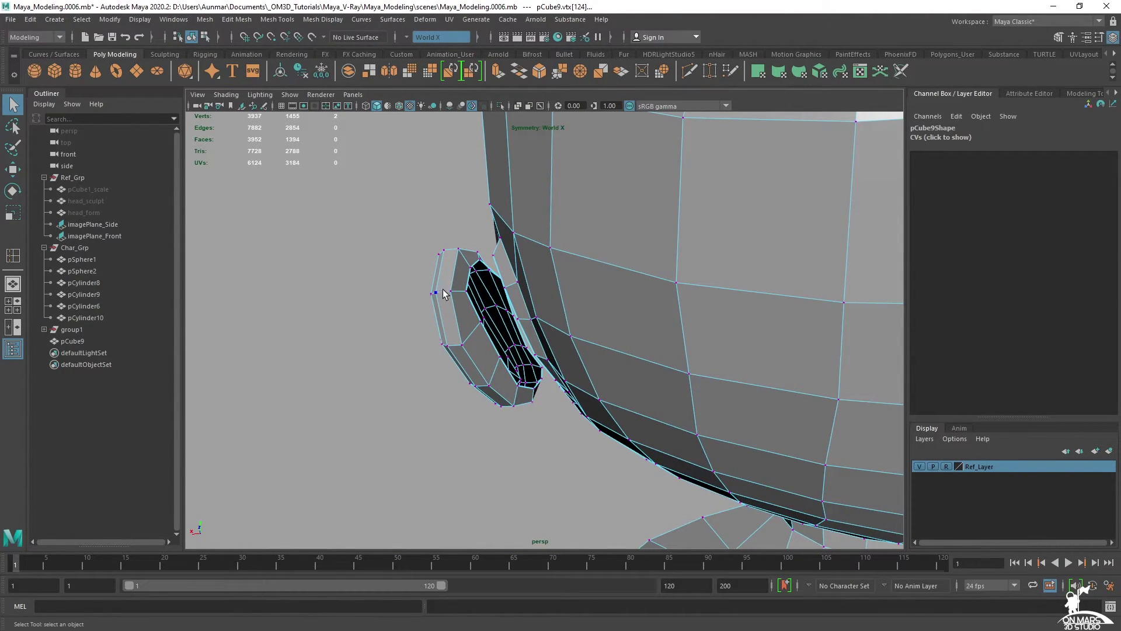
pyautogui.keyDown('alt'); pyautogui.moveTo(702, 300); pyautogui.dragTo(616, 308, button='right'); pyautogui.keyUp('alt')
pyautogui.keyDown('alt'); pyautogui.moveTo(616, 307); pyautogui.dragTo(866, 290); pyautogui.keyUp('alt')
pyautogui.keyDown('alt'); pyautogui.moveTo(549, 201); pyautogui.dragTo(634, 359, button='right'); pyautogui.keyUp('alt')
pyautogui.keyDown('alt'); pyautogui.moveTo(635, 358); pyautogui.dragTo(543, 328); pyautogui.keyUp('alt')
pyautogui.rightClick(424, 298)
pyautogui.click(470, 279)
pyautogui.doubleClick(455, 301)
pyautogui.keyDown('alt'); pyautogui.moveTo(455, 300); pyautogui.dragTo(525, 315); pyautogui.keyUp('alt')
pyautogui.keyDown('alt'); pyautogui.moveTo(526, 316); pyautogui.dragTo(507, 351, button='right'); pyautogui.keyUp('alt')
# - Move a vertex on the ear's upper open border along X to line it up with the head opening
pyautogui.moveTo(481, 273); pyautogui.dragTo(447, 261, button='right')
pyautogui.click(514, 257)
pyautogui.press('w')
pyautogui.moveTo(487, 257); pyautogui.dragTo(426, 370)
pyautogui.scroll(4, 510, 343)
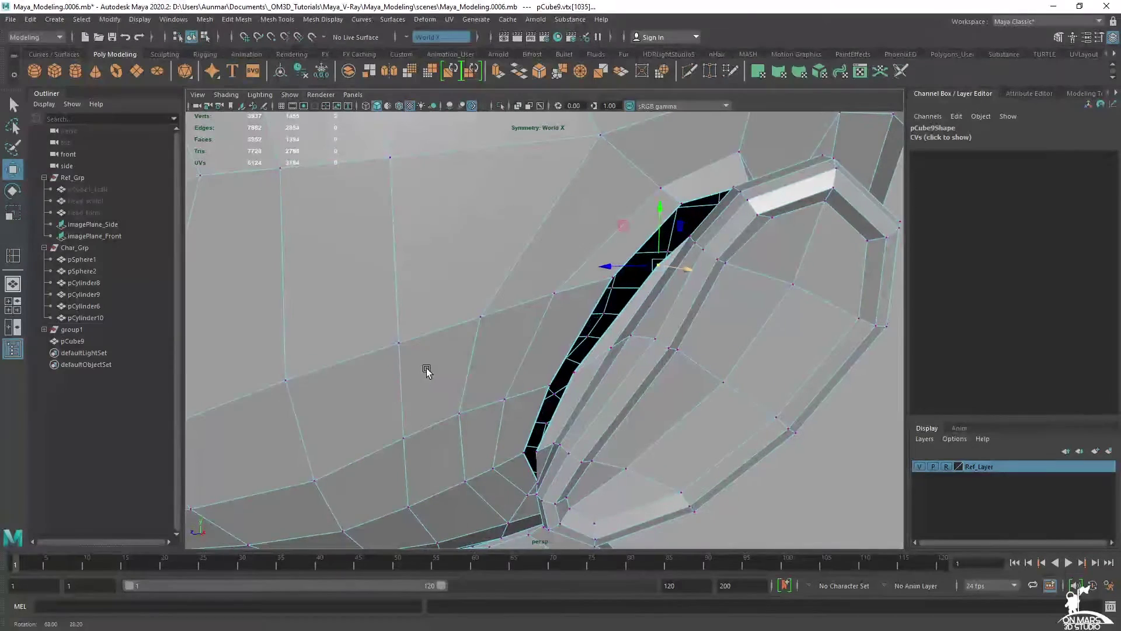
pyautogui.scroll(-2, 685, 325)
pyautogui.scroll(5, 533, 279)
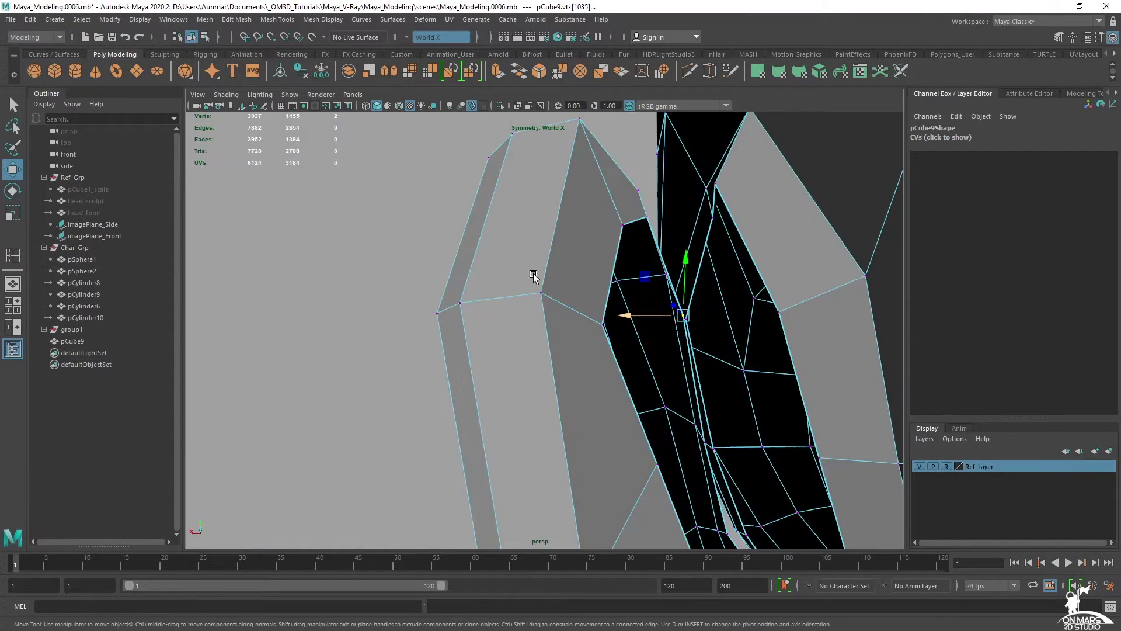
# - Bridge the ear's open border edge loop to the border of the hole in the head
pyautogui.moveTo(801, 227); pyautogui.dragTo(800, 190, button='right')
pyautogui.scroll(-4, 640, 297)
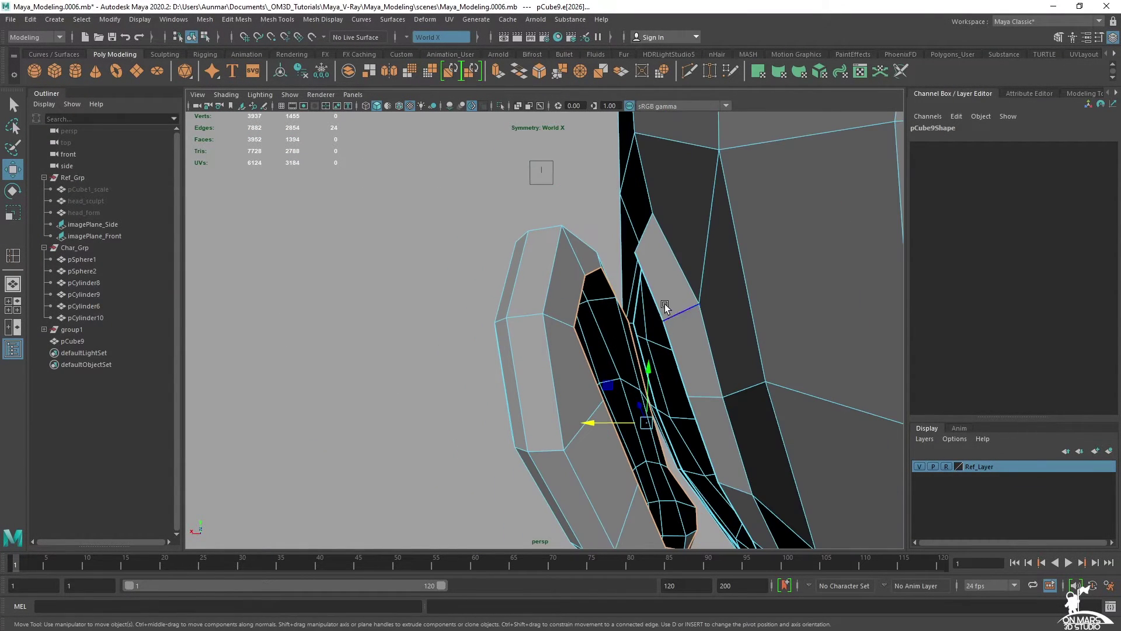
pyautogui.keyDown('shift'); pyautogui.doubleClick(662, 292); pyautogui.keyUp('shift')
pyautogui.scroll(-4, 654, 283)
pyautogui.moveTo(675, 308)
pyautogui.keyDown('alt'); pyautogui.mouseDown()
pyautogui.moveTo(654, 282)
pyautogui.moveTo(679, 290)
pyautogui.mouseUp(); pyautogui.keyUp('alt')
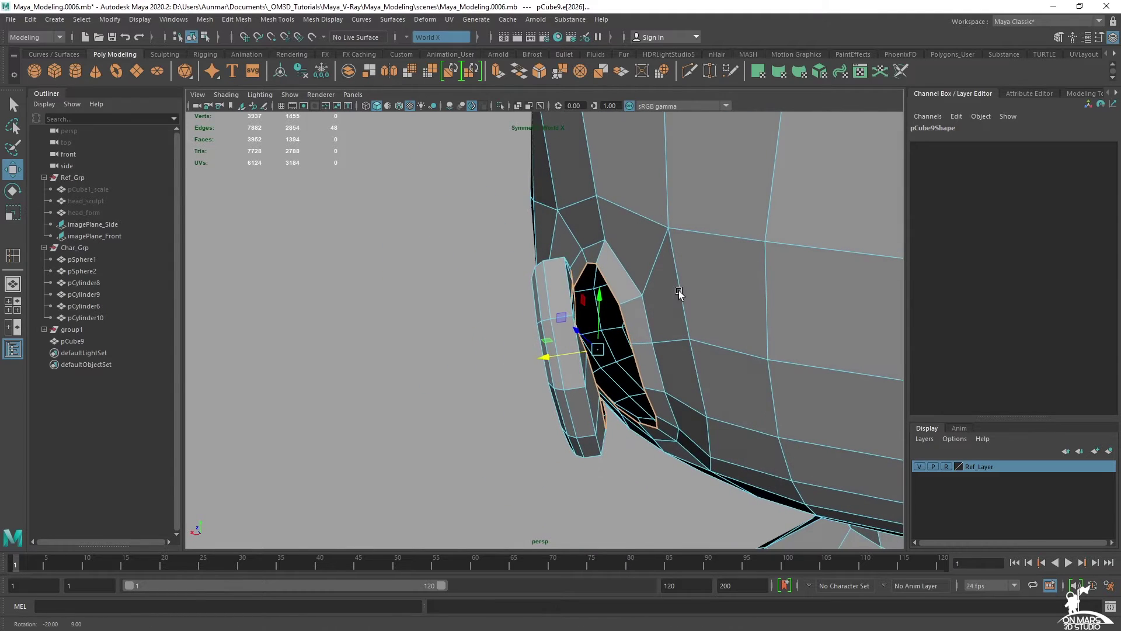
pyautogui.keyDown('shift'); pyautogui.rightClick(741, 284); pyautogui.keyUp('shift')
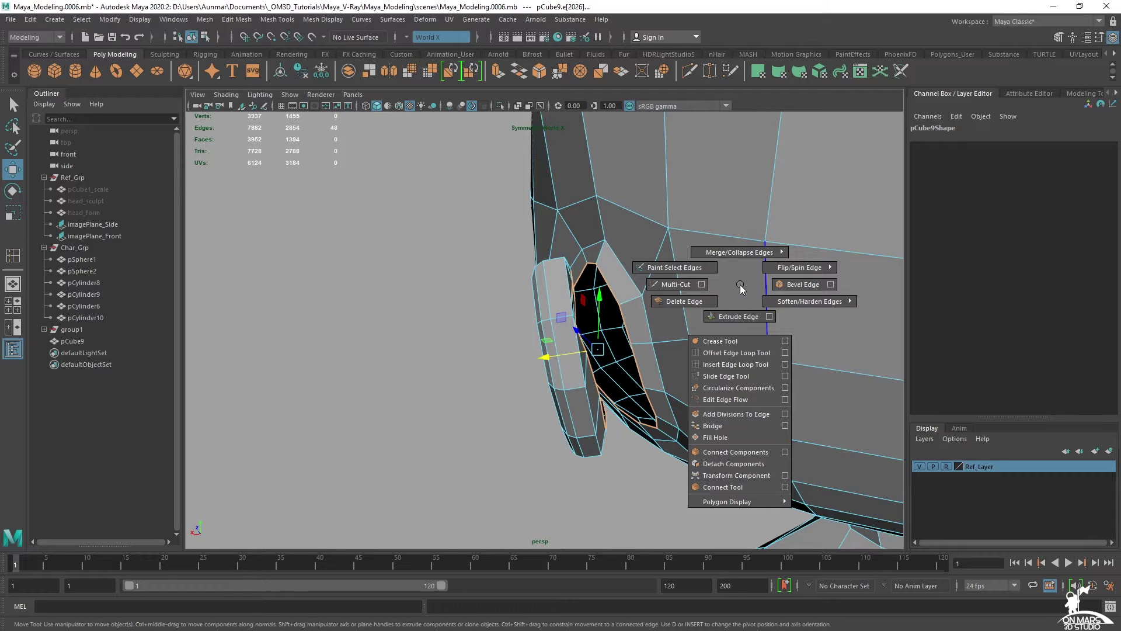
pyautogui.click(725, 426)
# - Adjust the vertices at the upper end of the new bridge behind the ear
pyautogui.keyDown('alt'); pyautogui.moveTo(727, 433); pyautogui.dragTo(709, 243); pyautogui.keyUp('alt')
pyautogui.keyDown('alt'); pyautogui.moveTo(708, 243); pyautogui.dragTo(621, 357, button='right'); pyautogui.keyUp('alt')
pyautogui.press('q')
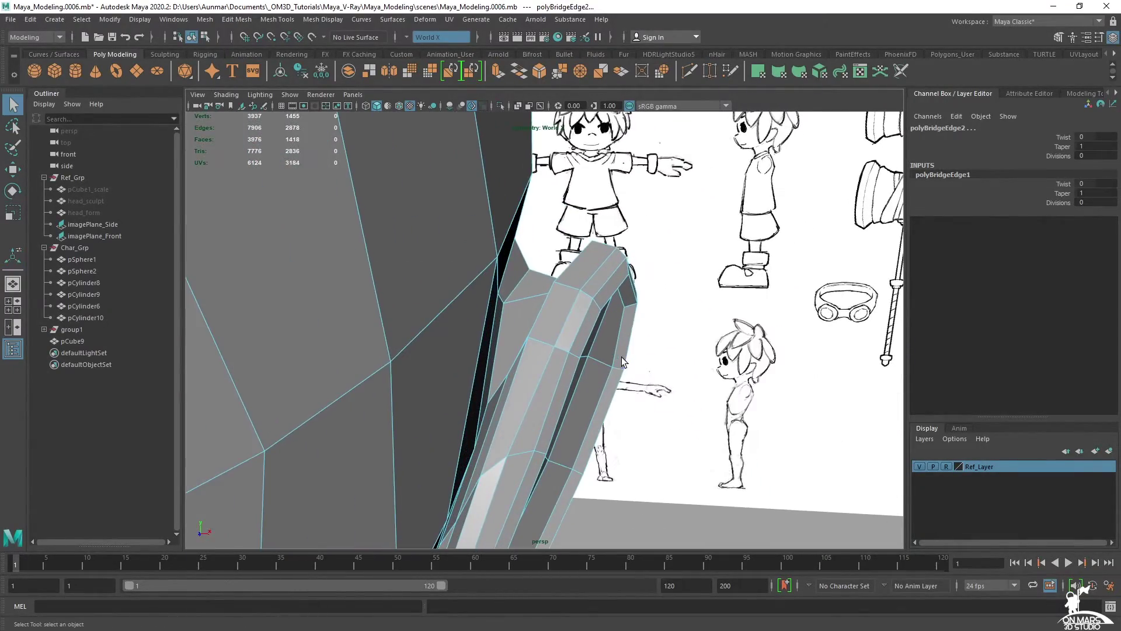
pyautogui.keyDown('alt'); pyautogui.moveTo(549, 321); pyautogui.dragTo(538, 317); pyautogui.keyUp('alt')
pyautogui.press('F9')
pyautogui.click(518, 350)
pyautogui.press('w')
pyautogui.keyDown('alt'); pyautogui.moveTo(568, 275); pyautogui.dragTo(476, 340); pyautogui.keyUp('alt')
pyautogui.click(506, 349)
pyautogui.keyDown('alt'); pyautogui.moveTo(499, 400); pyautogui.dragTo(474, 305); pyautogui.keyUp('alt')
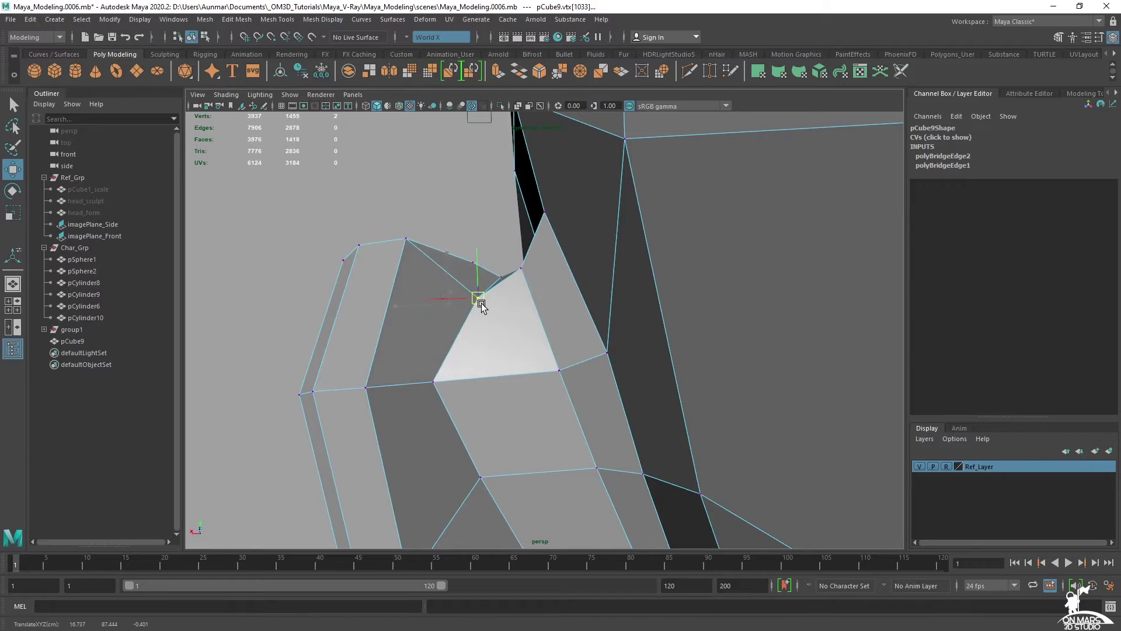
# - Reposition the vertices along the back of the ear joint to smooth the transition into the head
pyautogui.keyDown('alt'); pyautogui.moveTo(488, 410); pyautogui.dragTo(487, 287, button='middle'); pyautogui.keyUp('alt')
pyautogui.moveTo(431, 244); pyautogui.dragTo(471, 241)
pyautogui.click(480, 350)
pyautogui.moveTo(482, 349); pyautogui.dragTo(508, 343)
pyautogui.click(512, 335)
pyautogui.keyDown('alt'); pyautogui.moveTo(609, 421); pyautogui.dragTo(531, 346); pyautogui.keyUp('alt')
pyautogui.click(498, 356)
# - Move the vertices at the lower end of the ear joint to even out the bridged faces
pyautogui.keyDown('alt'); pyautogui.moveTo(531, 346); pyautogui.dragTo(584, 267); pyautogui.keyUp('alt')
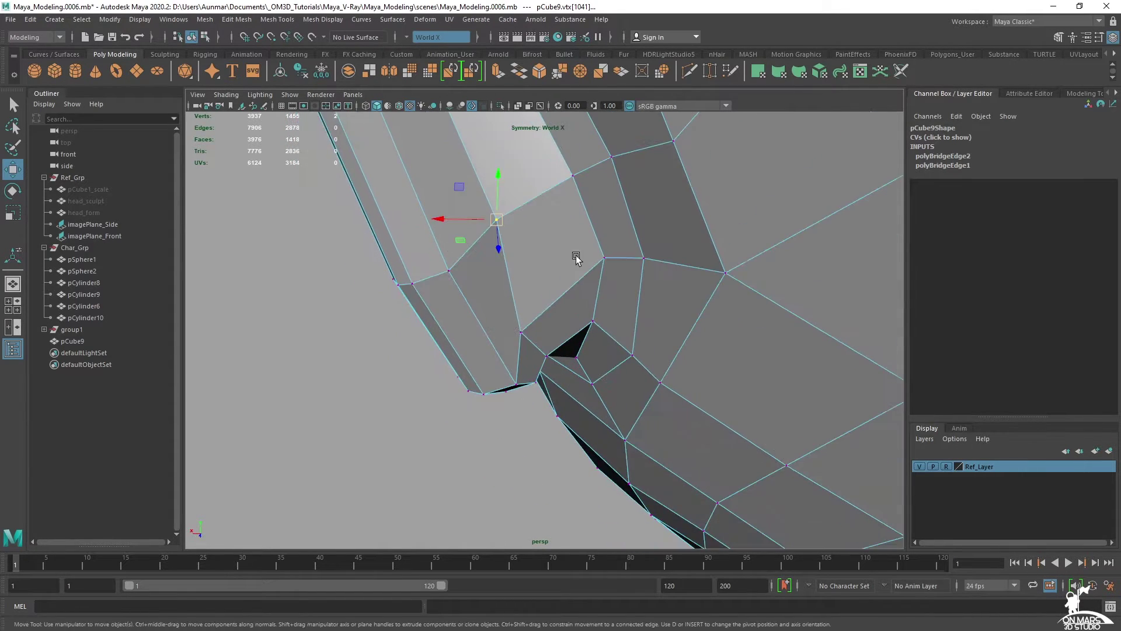
pyautogui.click(525, 333)
pyautogui.keyDown('alt'); pyautogui.moveTo(526, 333); pyautogui.dragTo(658, 358); pyautogui.keyUp('alt')
pyautogui.moveTo(650, 315); pyautogui.dragTo(601, 331)
pyautogui.click(688, 235)
pyautogui.moveTo(688, 234); pyautogui.dragTo(530, 357)
# - Select the ring of faces bridging the ear to the head and examine how they flow around the joint
pyautogui.moveTo(433, 203); pyautogui.dragTo(442, 275, button='right')
pyautogui.hotkey('ctrl', 'a')
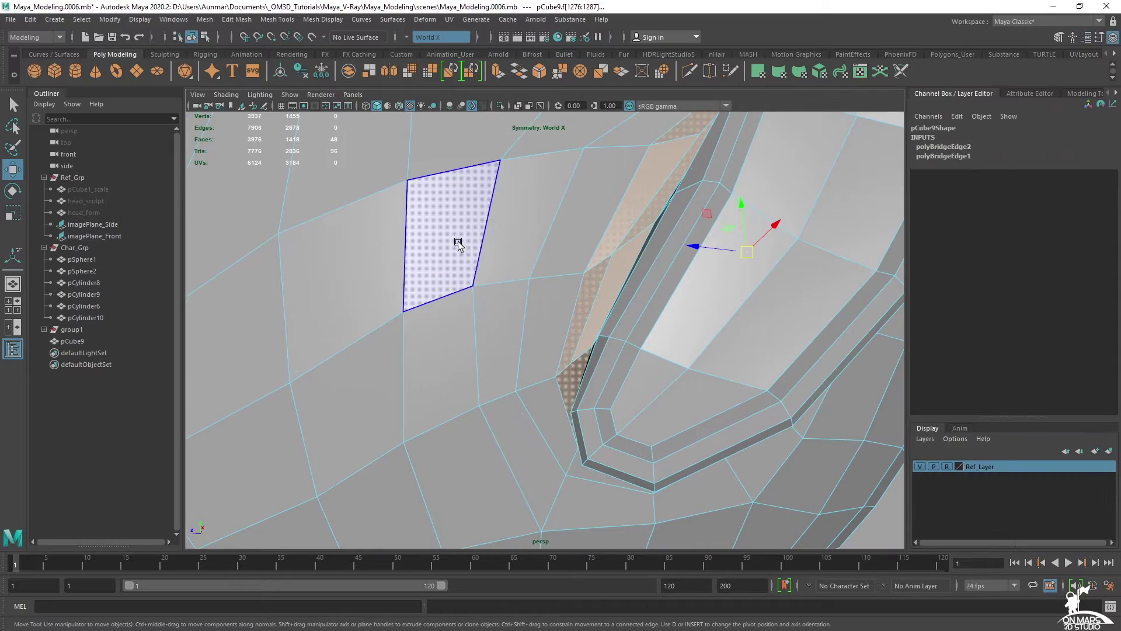
pyautogui.keyDown('alt'); pyautogui.moveTo(458, 243); pyautogui.dragTo(383, 243); pyautogui.keyUp('alt')
pyautogui.keyDown('alt'); pyautogui.moveTo(540, 265); pyautogui.dragTo(627, 325); pyautogui.keyUp('alt')
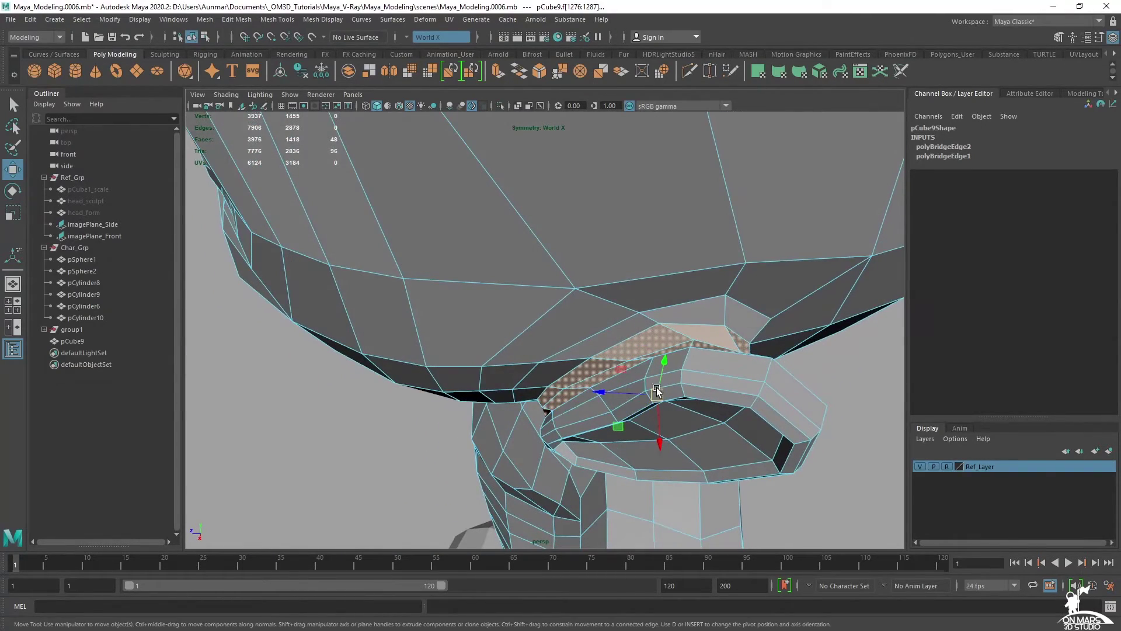
pyautogui.scroll(4, 620, 376)
# - Move a vertex at the lower front of the ear joint to even out the bridged faces
pyautogui.moveTo(570, 328); pyautogui.dragTo(558, 327, button='right')
pyautogui.press('q')
pyautogui.press('w')
pyautogui.click(623, 424)
pyautogui.moveTo(624, 422)
pyautogui.keyDown('alt'); pyautogui.mouseDown()
pyautogui.moveTo(580, 361)
pyautogui.moveTo(549, 358)
pyautogui.mouseUp(); pyautogui.keyUp('alt')
pyautogui.scroll(4, 502, 360)
pyautogui.keyDown('ctrl'); pyautogui.moveTo(526, 459); pyautogui.dragTo(661, 447, button='middle'); pyautogui.keyUp('ctrl')
pyautogui.click(587, 444)
pyautogui.moveTo(586, 442); pyautogui.dragTo(555, 447)
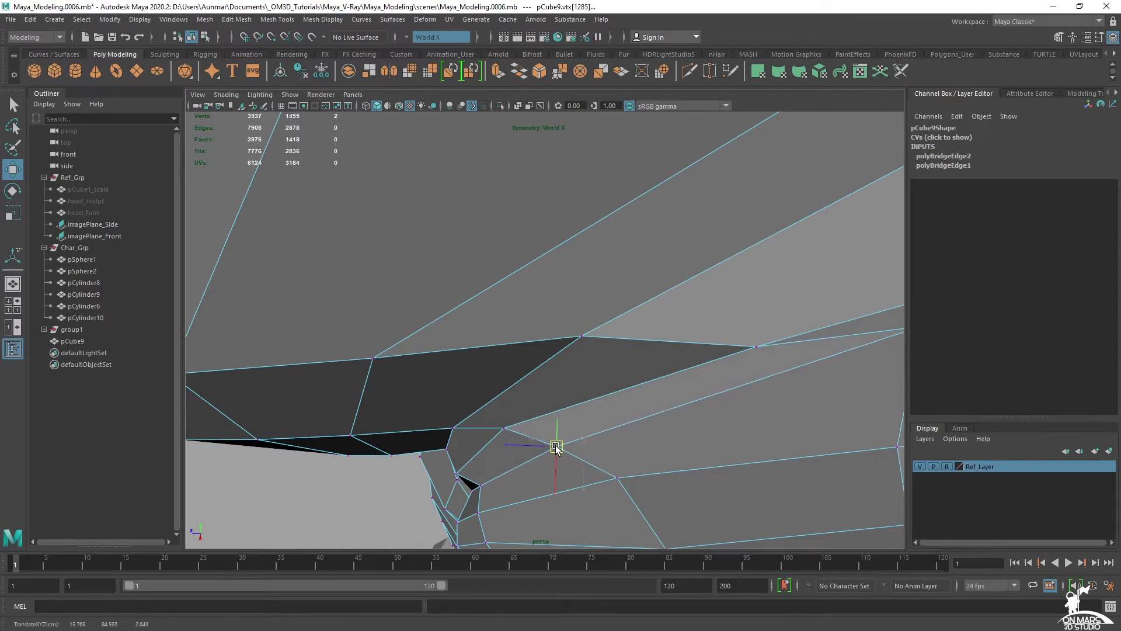
# - Reposition the neighbouring vertices on the head in front of the ear joint to space the edges more evenly
pyautogui.moveTo(434, 418); pyautogui.dragTo(465, 438)
pyautogui.keyDown('ctrl'); pyautogui.moveTo(671, 454); pyautogui.dragTo(705, 434, button='middle'); pyautogui.keyUp('ctrl')
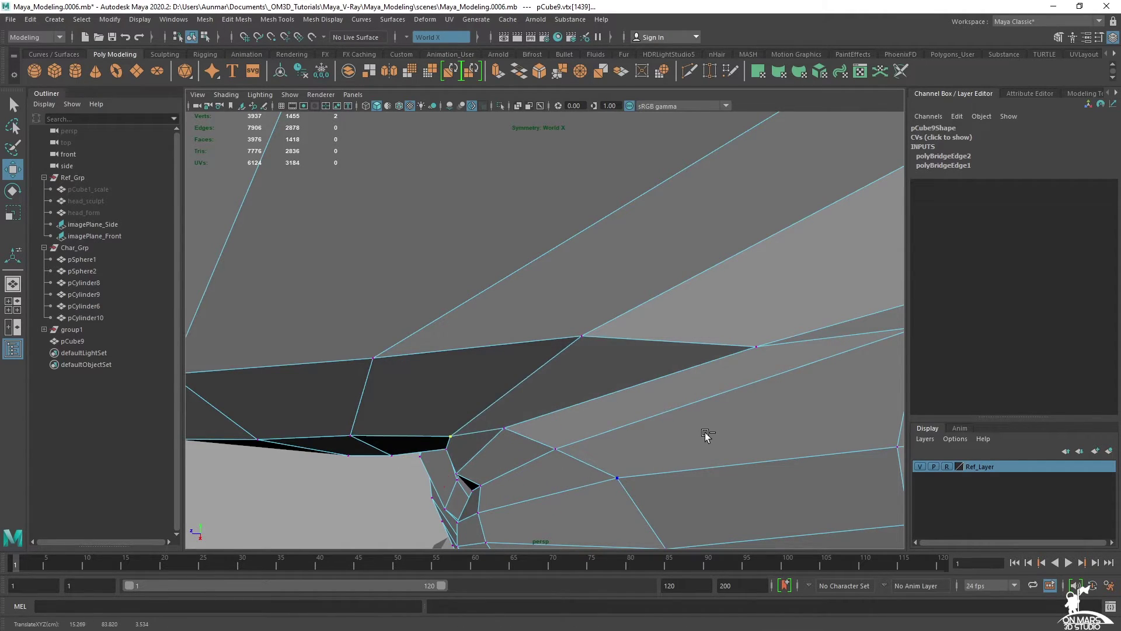
pyautogui.click(517, 427)
pyautogui.keyDown('ctrl'); pyautogui.moveTo(637, 424); pyautogui.dragTo(673, 422, button='middle'); pyautogui.keyUp('ctrl')
pyautogui.keyDown('alt'); pyautogui.moveTo(553, 468); pyautogui.dragTo(604, 296); pyautogui.keyUp('alt')
pyautogui.keyDown('ctrl'); pyautogui.moveTo(507, 228); pyautogui.dragTo(676, 270, button='middle'); pyautogui.keyUp('ctrl')
pyautogui.keyDown('alt'); pyautogui.moveTo(564, 228); pyautogui.dragTo(507, 284); pyautogui.keyUp('alt')
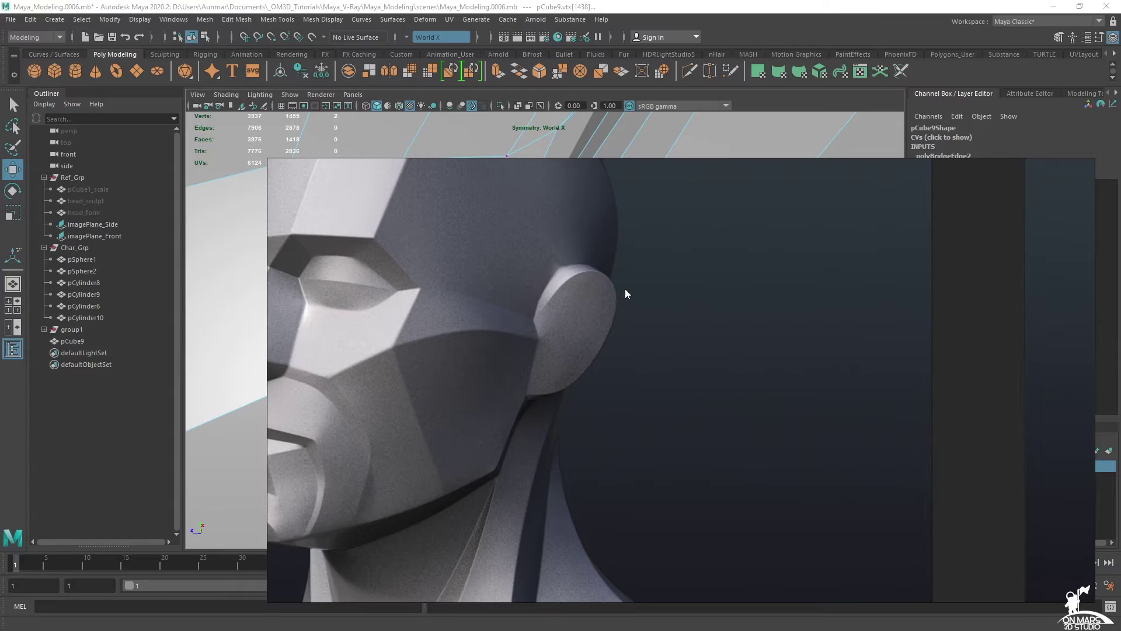
# - Highlight the head faces in front of the ear and compare them with the planar head reference image
pyautogui.click(711, 10)
pyautogui.moveTo(713, 147)
pyautogui.keyDown('alt'); pyautogui.mouseDown()
pyautogui.moveTo(562, 400)
pyautogui.moveTo(623, 392)
pyautogui.moveTo(563, 402)
pyautogui.moveTo(531, 381)
pyautogui.moveTo(571, 293)
pyautogui.moveTo(498, 272)
pyautogui.moveTo(388, 302)
pyautogui.moveTo(479, 238)
pyautogui.mouseUp(); pyautogui.keyUp('alt')
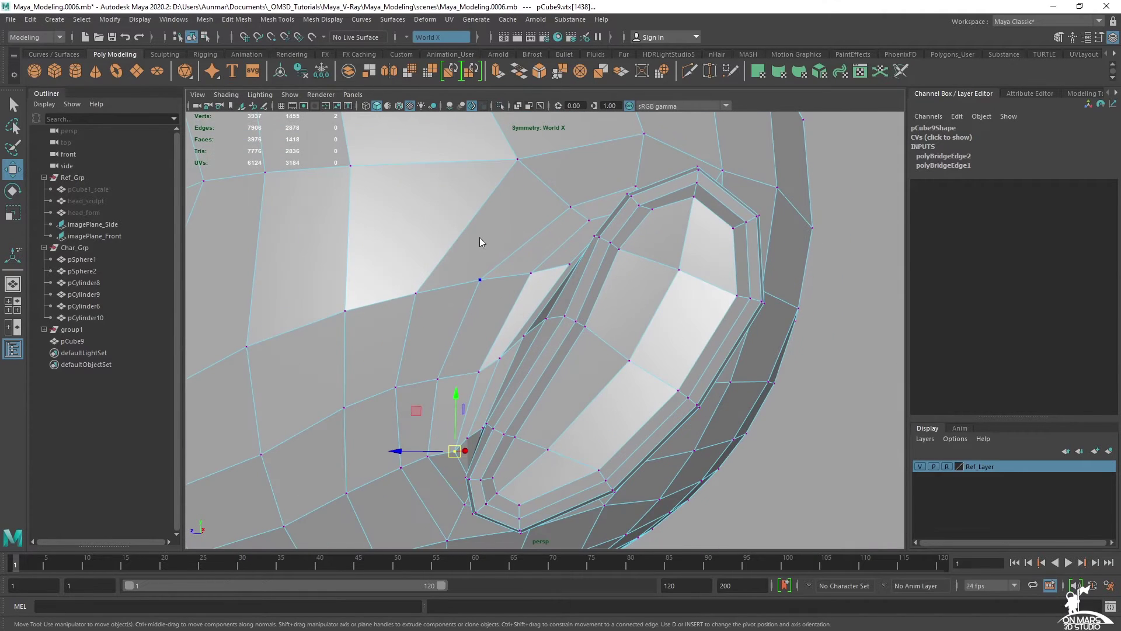
pyautogui.press('q')
pyautogui.moveTo(450, 286); pyautogui.dragTo(443, 334, button='right')
pyautogui.moveTo(375, 328)
pyautogui.keyDown('shift'); pyautogui.mouseDown()
pyautogui.moveTo(469, 331)
pyautogui.moveTo(410, 436)
pyautogui.moveTo(379, 432)
pyautogui.mouseUp(); pyautogui.keyUp('shift')
pyautogui.keyDown('shift'); pyautogui.moveTo(538, 237); pyautogui.dragTo(378, 258); pyautogui.keyUp('shift')
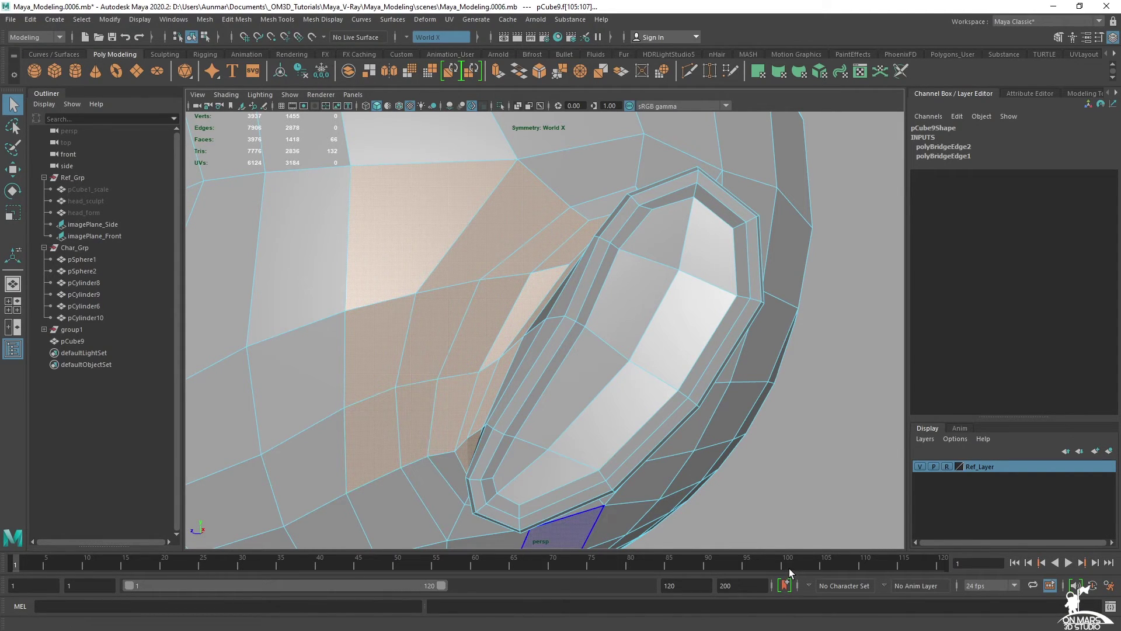
pyautogui.hotkey('alt', 'Tab')
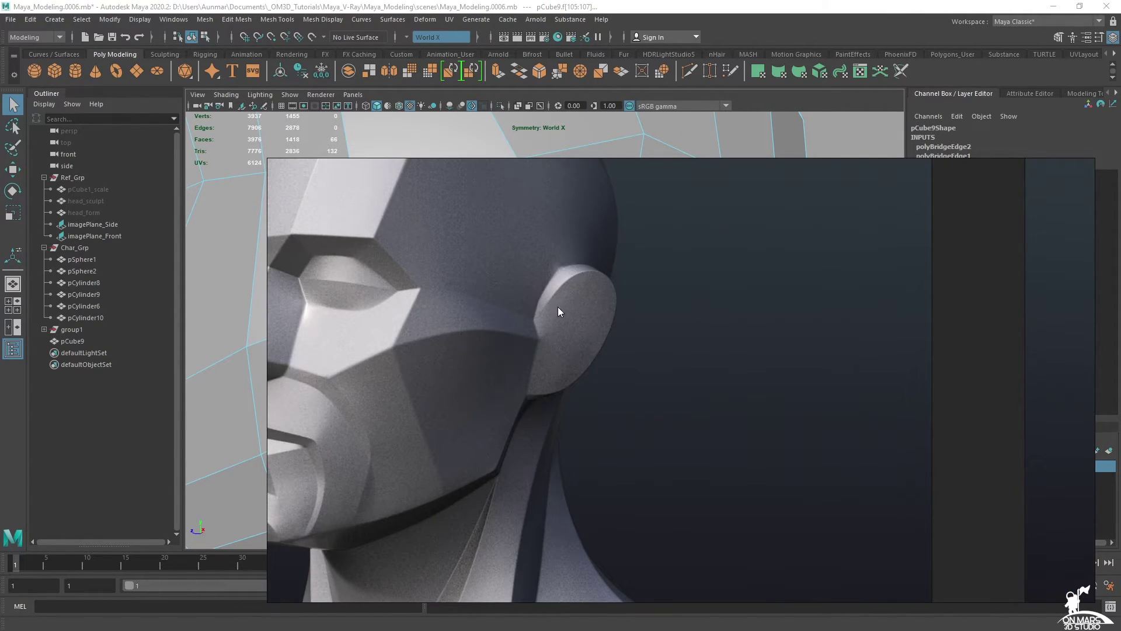
pyautogui.click(763, 23)
pyautogui.keyDown('alt'); pyautogui.moveTo(569, 274); pyautogui.dragTo(529, 338); pyautogui.keyUp('alt')
pyautogui.click(527, 334)
pyautogui.keyDown('shift'); pyautogui.moveTo(461, 322); pyautogui.dragTo(520, 340); pyautogui.keyUp('shift')
# - Slide the vertices along the back of the ear joint to even out the strip of faces behind the ear
pyautogui.keyDown('alt'); pyautogui.moveTo(689, 295); pyautogui.dragTo(540, 315); pyautogui.keyUp('alt')
pyautogui.keyDown('alt'); pyautogui.moveTo(526, 292); pyautogui.dragTo(421, 284, button='right'); pyautogui.keyUp('alt')
pyautogui.click(484, 309)
pyautogui.press('w')
pyautogui.keyDown('ctrl'); pyautogui.keyDown('shift'); pyautogui.moveTo(491, 311); pyautogui.dragTo(527, 306); pyautogui.keyUp('shift'); pyautogui.keyUp('ctrl')
pyautogui.click(560, 362)
pyautogui.keyDown('ctrl'); pyautogui.keyDown('shift'); pyautogui.moveTo(561, 365); pyautogui.dragTo(548, 367); pyautogui.keyUp('shift'); pyautogui.keyUp('ctrl')
pyautogui.click(583, 438)
pyautogui.keyDown('ctrl'); pyautogui.keyDown('shift'); pyautogui.moveTo(582, 439); pyautogui.dragTo(569, 438); pyautogui.keyUp('shift'); pyautogui.keyUp('ctrl')
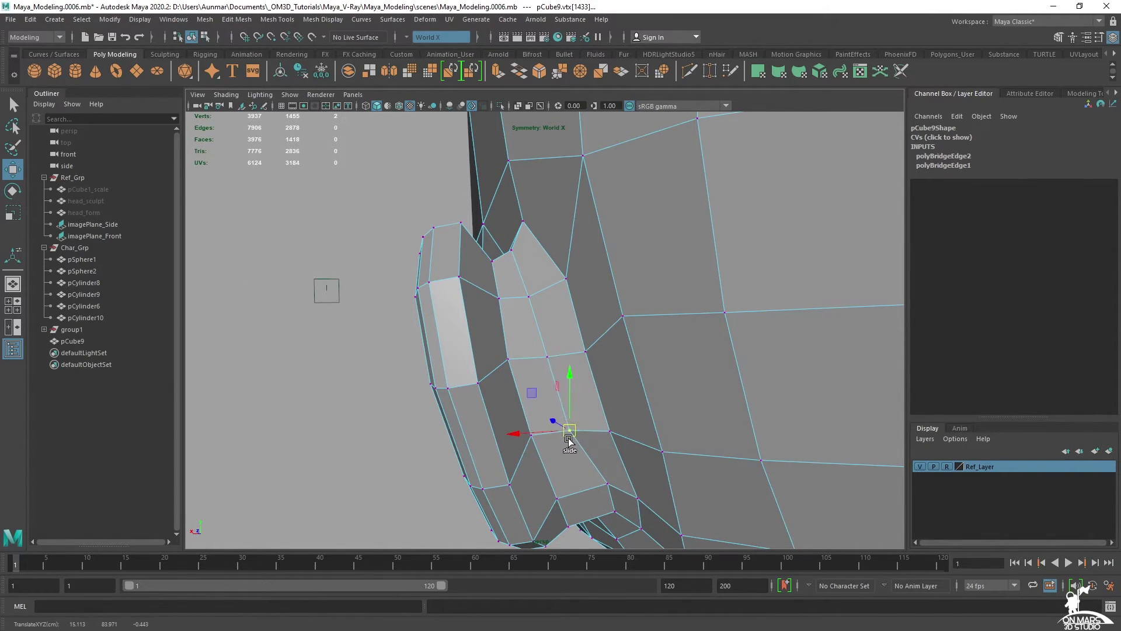
# - Slide the head vertices beneath the lower end of the ear along their edges to even out the surrounding faces
pyautogui.click(602, 488)
pyautogui.keyDown('alt'); pyautogui.moveTo(596, 493); pyautogui.dragTo(518, 333); pyautogui.keyUp('alt')
pyautogui.scroll(5, 518, 333)
pyautogui.scroll(-4, 519, 332)
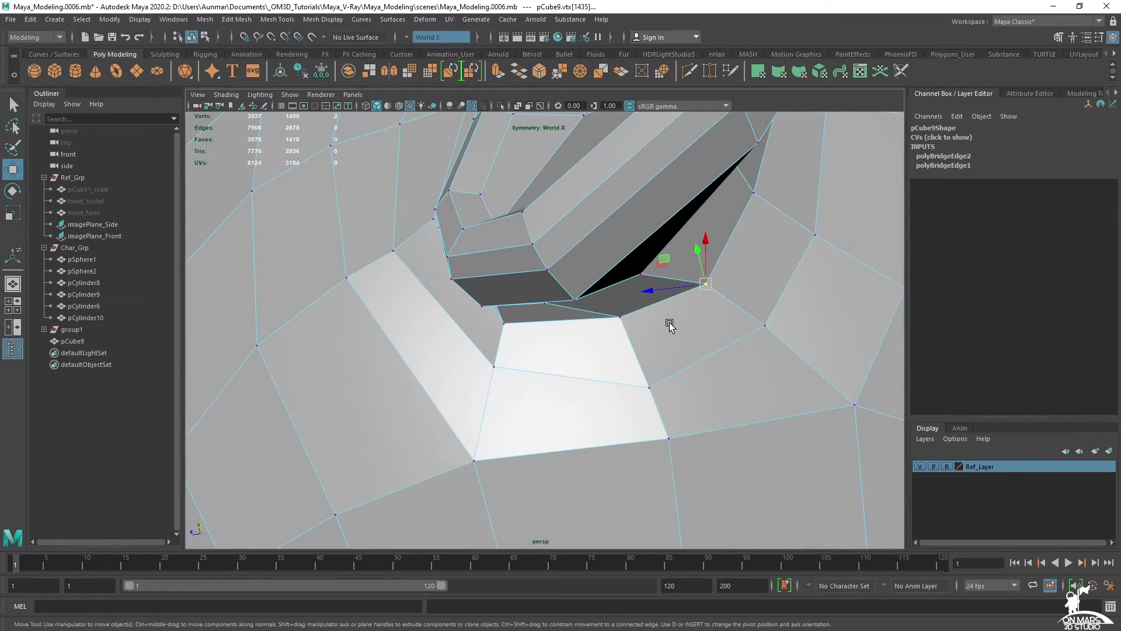
pyautogui.keyDown('alt'); pyautogui.moveTo(668, 326); pyautogui.dragTo(657, 305); pyautogui.keyUp('alt')
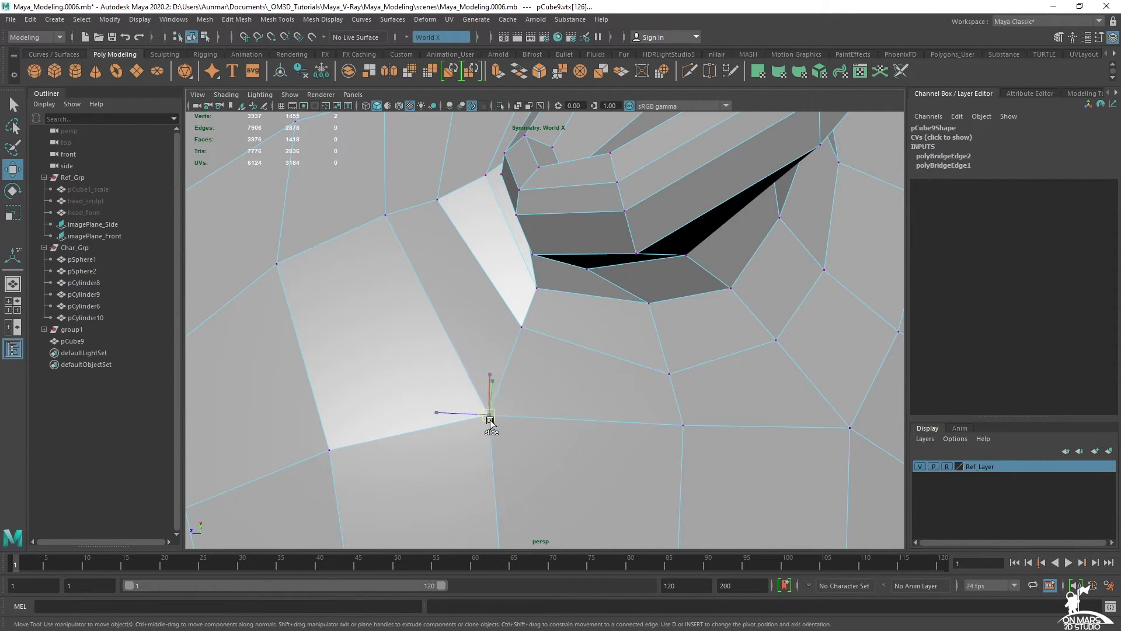
pyautogui.keyDown('ctrl'); pyautogui.keyDown('shift'); pyautogui.moveTo(491, 420); pyautogui.dragTo(478, 423); pyautogui.keyUp('shift'); pyautogui.keyUp('ctrl')
pyautogui.click(687, 451)
pyautogui.keyDown('ctrl'); pyautogui.keyDown('shift'); pyautogui.moveTo(683, 431); pyautogui.dragTo(645, 442); pyautogui.keyUp('shift'); pyautogui.keyUp('ctrl')
pyautogui.click(694, 380)
pyautogui.keyDown('ctrl'); pyautogui.keyDown('shift'); pyautogui.moveTo(694, 380); pyautogui.dragTo(657, 387); pyautogui.keyUp('shift'); pyautogui.keyUp('ctrl')
# - Adjust the vertices where the front of the ear meets the head
pyautogui.keyDown('alt'); pyautogui.moveTo(626, 299); pyautogui.dragTo(585, 378); pyautogui.keyUp('alt')
pyautogui.click(549, 474)
pyautogui.keyDown('ctrl'); pyautogui.keyDown('shift'); pyautogui.moveTo(682, 476); pyautogui.dragTo(706, 464, button='middle'); pyautogui.keyUp('shift'); pyautogui.keyUp('ctrl')
pyautogui.click(566, 463)
pyautogui.keyDown('alt'); pyautogui.moveTo(596, 423); pyautogui.dragTo(562, 416); pyautogui.keyUp('alt')
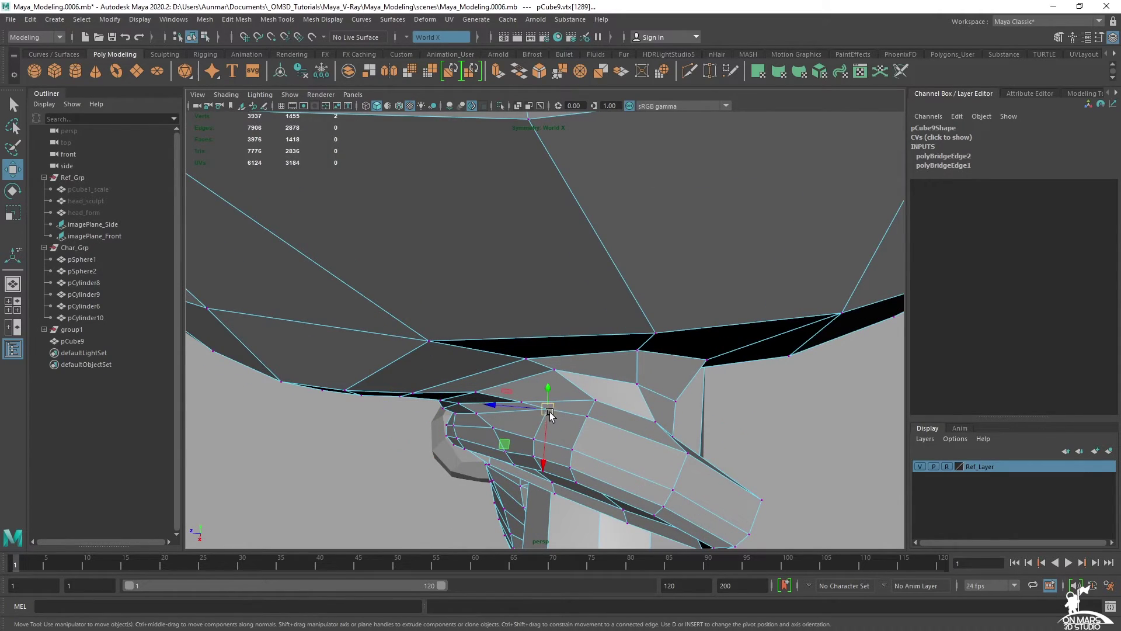
pyautogui.moveTo(497, 443); pyautogui.dragTo(491, 445, button='middle')
# - Reposition the vertices along the upper front rim of the ear to smooth its outline
pyautogui.moveTo(514, 436)
pyautogui.keyDown('alt'); pyautogui.mouseDown()
pyautogui.moveTo(613, 370)
pyautogui.moveTo(685, 250)
pyautogui.moveTo(611, 290)
pyautogui.moveTo(570, 250)
pyautogui.moveTo(626, 208)
pyautogui.mouseUp(); pyautogui.keyUp('alt')
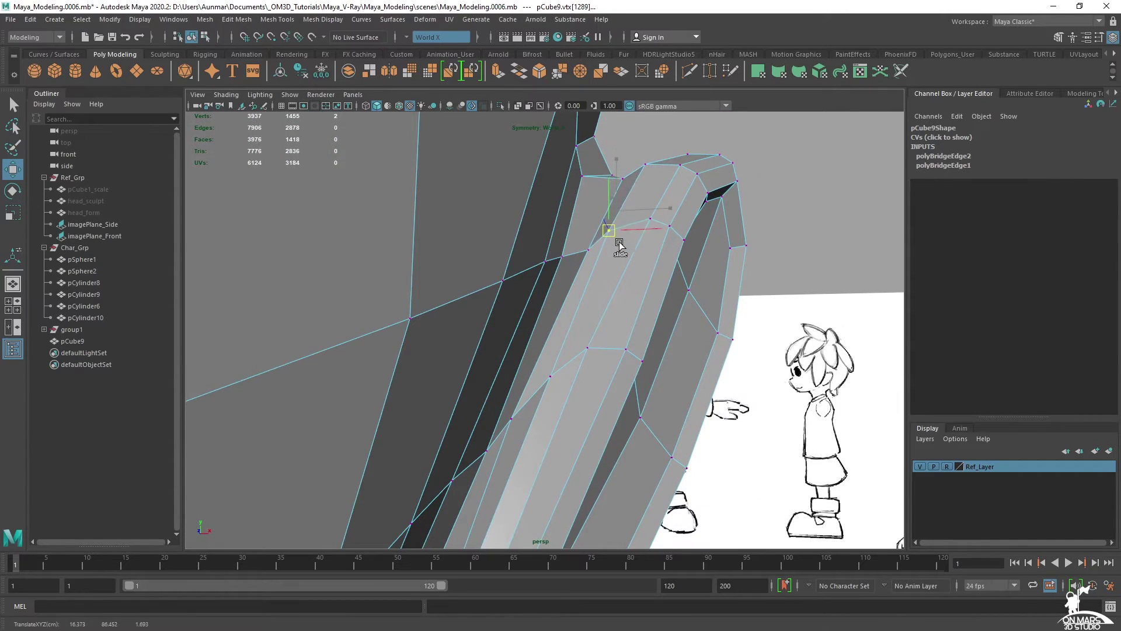
pyautogui.click(684, 239)
pyautogui.moveTo(682, 237)
pyautogui.keyDown('alt'); pyautogui.mouseDown()
pyautogui.moveTo(649, 259)
pyautogui.moveTo(647, 236)
pyautogui.moveTo(612, 249)
pyautogui.mouseUp(); pyautogui.keyUp('alt')
pyautogui.keyDown('shift'); pyautogui.doubleClick(641, 252); pyautogui.keyUp('shift')
pyautogui.scroll(-3, 610, 249)
pyautogui.keyDown('alt'); pyautogui.moveTo(532, 252); pyautogui.dragTo(456, 266); pyautogui.keyUp('alt')
pyautogui.press('q')
pyautogui.scroll(2, 489, 277)
pyautogui.hotkey('alt', 'x')
pyautogui.click(493, 269)
pyautogui.hotkey('alt', 'x')
pyautogui.press('w')
pyautogui.keyDown('alt'); pyautogui.moveTo(455, 325); pyautogui.dragTo(377, 451); pyautogui.keyUp('alt')
pyautogui.click(481, 336)
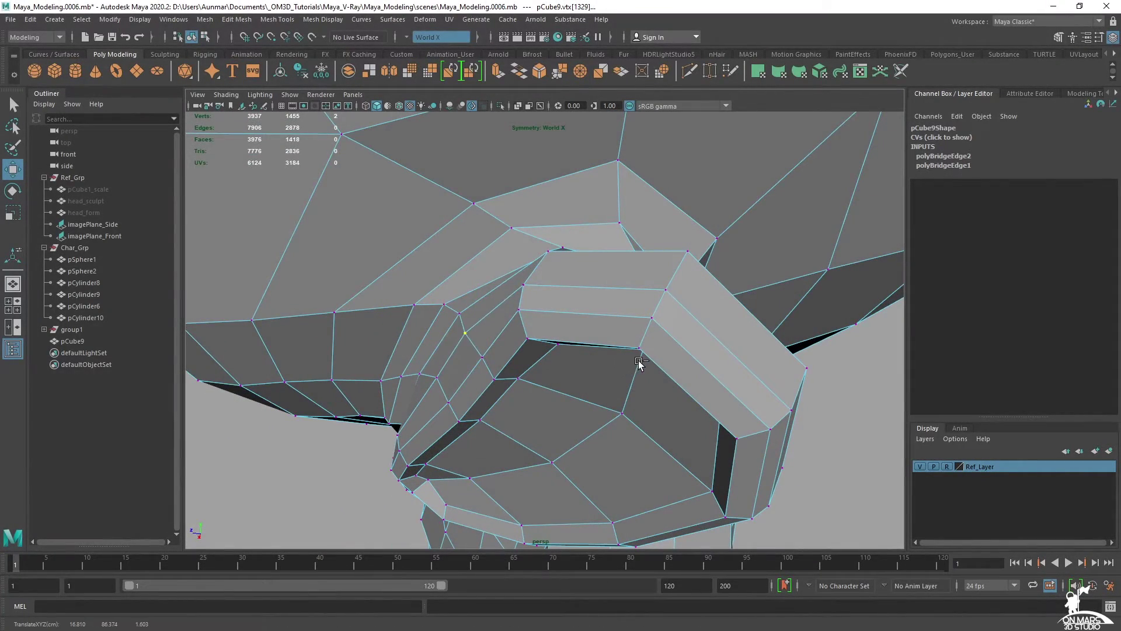
# - Select the inner ear faces and scale them down uniformly to about 0.95
pyautogui.keyDown('alt'); pyautogui.moveTo(511, 408); pyautogui.dragTo(571, 300); pyautogui.keyUp('alt')
pyautogui.scroll(3, 521, 332)
pyautogui.scroll(-8, 514, 325)
pyautogui.scroll(5, 578, 288)
pyautogui.keyDown('alt'); pyautogui.moveTo(571, 301); pyautogui.dragTo(566, 309, button='middle'); pyautogui.keyUp('alt')
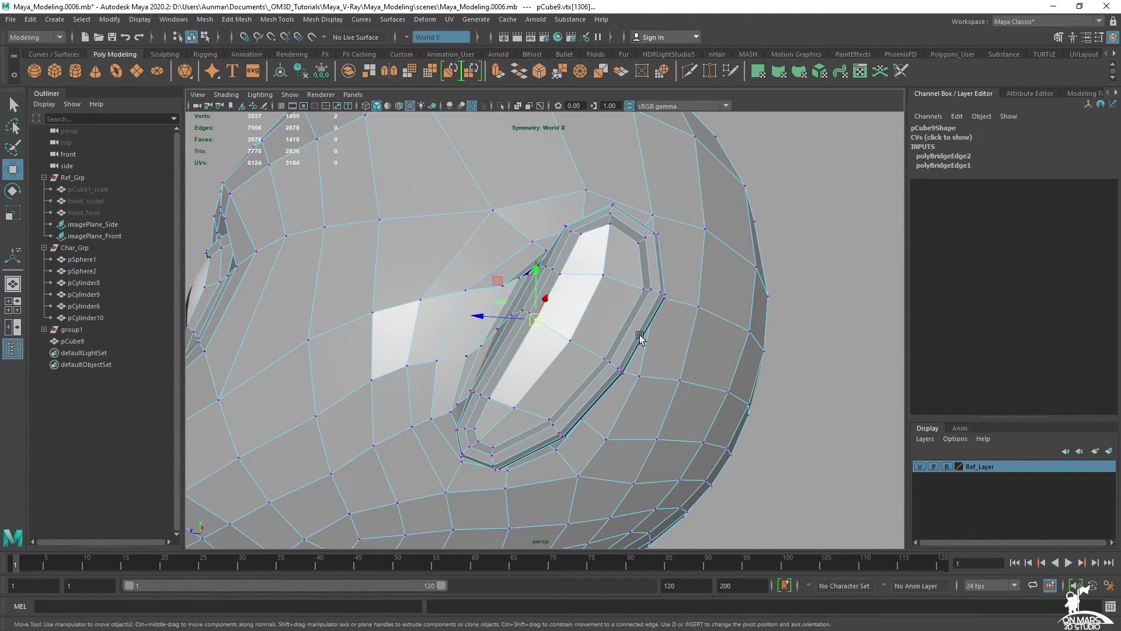
pyautogui.keyDown('alt'); pyautogui.moveTo(664, 346); pyautogui.dragTo(649, 349); pyautogui.keyUp('alt')
pyautogui.scroll(1, 582, 232)
pyautogui.moveTo(591, 243); pyautogui.dragTo(589, 275, button='right')
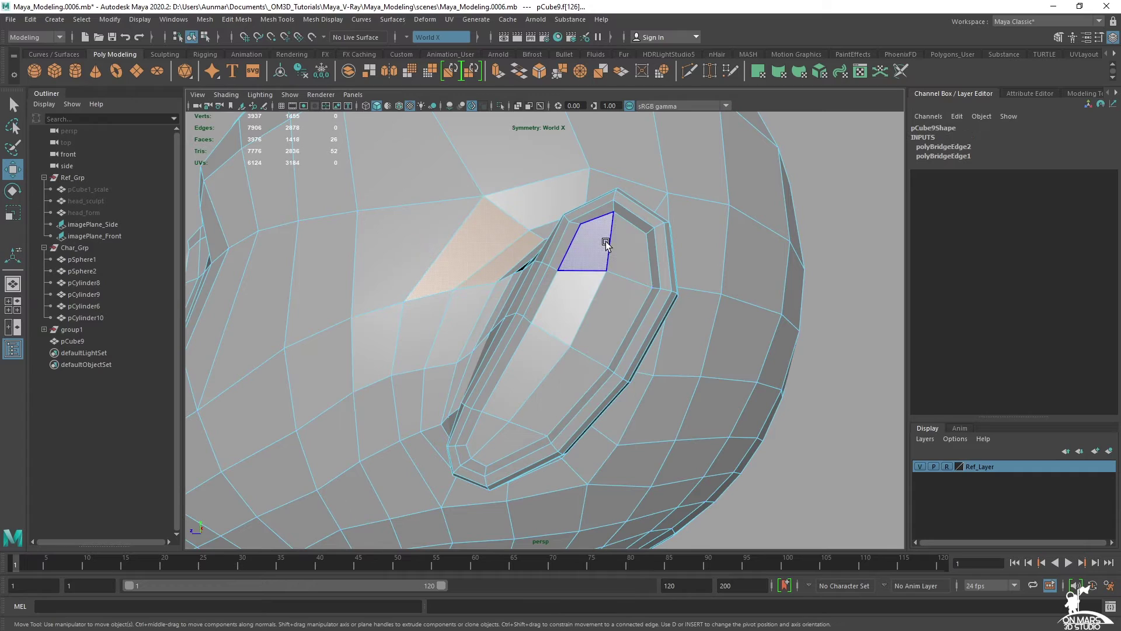
pyautogui.moveTo(625, 271)
pyautogui.keyDown('shift'); pyautogui.mouseDown()
pyautogui.moveTo(549, 354)
pyautogui.moveTo(523, 425)
pyautogui.moveTo(487, 429)
pyautogui.mouseUp(); pyautogui.keyUp('shift')
pyautogui.click(887, 267)
pyautogui.press('Tab')
pyautogui.moveTo(561, 339)
pyautogui.keyDown('alt'); pyautogui.mouseDown()
pyautogui.moveTo(643, 272)
pyautogui.moveTo(643, 298)
pyautogui.mouseUp(); pyautogui.keyUp('alt')
pyautogui.press('r')
pyautogui.moveTo(565, 351); pyautogui.dragTo(556, 348)
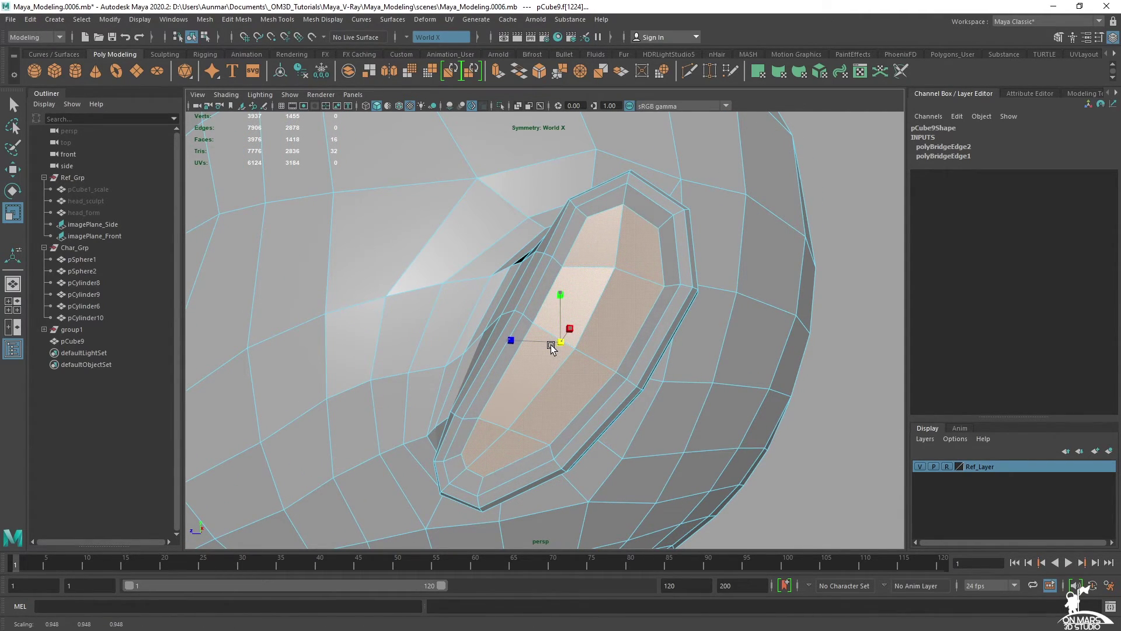
pyautogui.scroll(1, 580, 245)
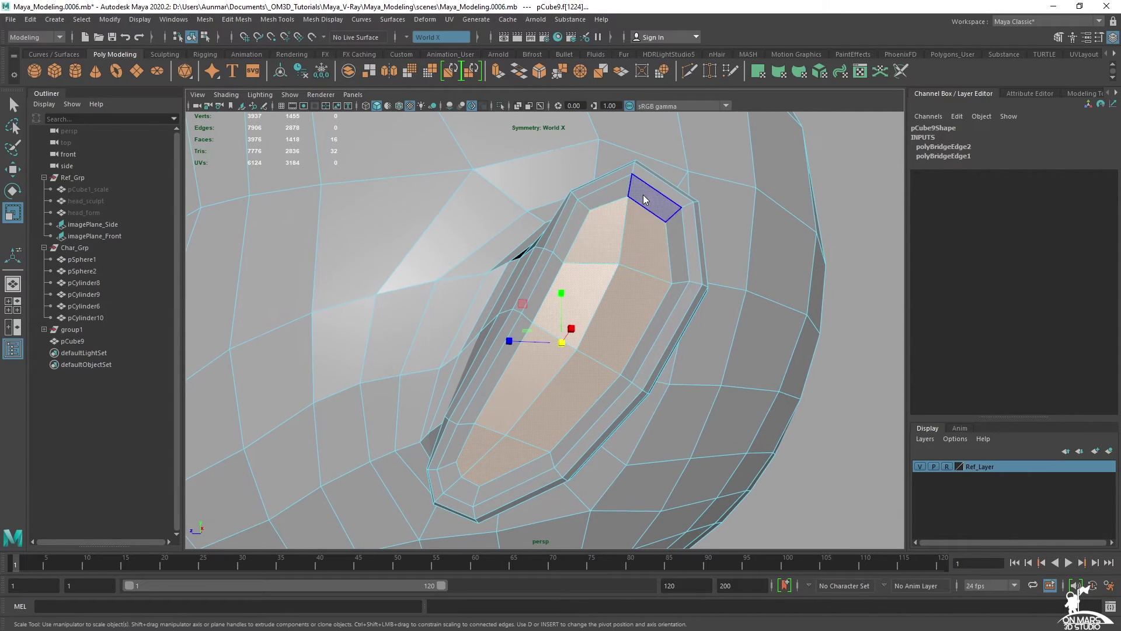
# - Slide the vertices around the upper end of the ear rim to even out its thickness
pyautogui.moveTo(643, 210); pyautogui.dragTo(611, 212, button='right')
pyautogui.click(581, 205)
pyautogui.press('w')
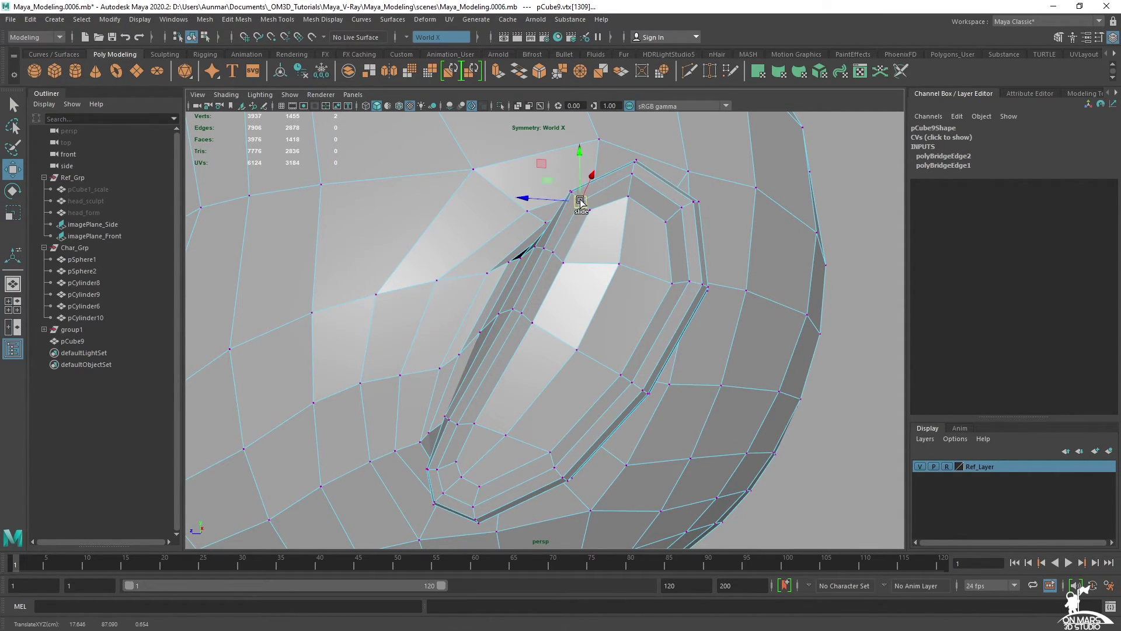
pyautogui.click(632, 178)
pyautogui.keyDown('ctrl'); pyautogui.keyDown('shift'); pyautogui.moveTo(632, 185); pyautogui.dragTo(688, 204); pyautogui.keyUp('shift'); pyautogui.keyUp('ctrl')
pyautogui.click(681, 209)
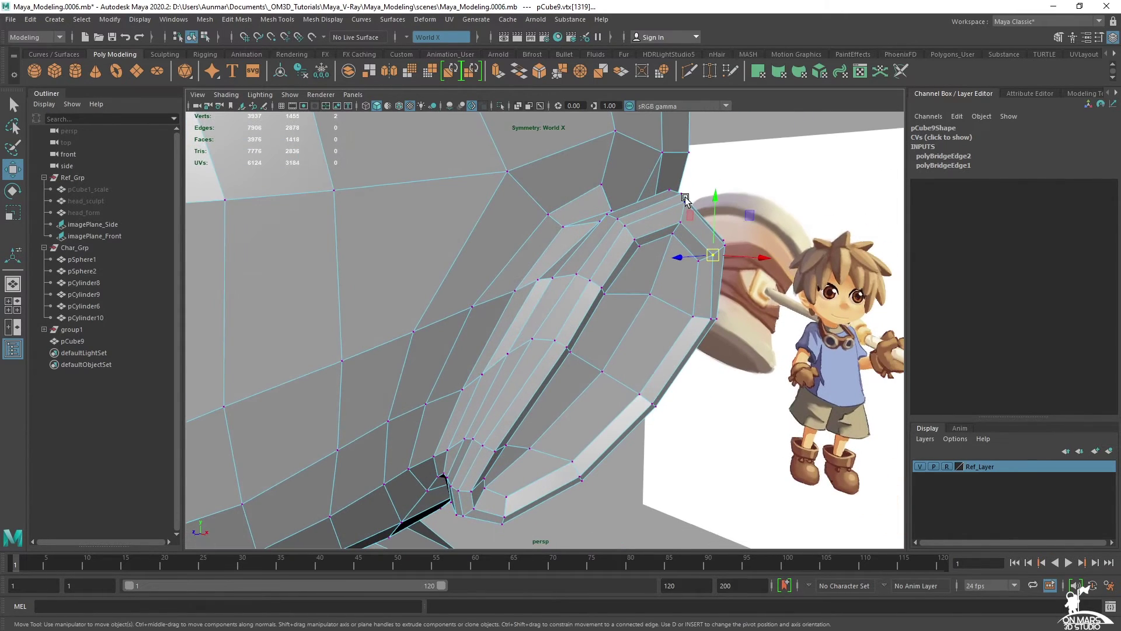
pyautogui.click(684, 205)
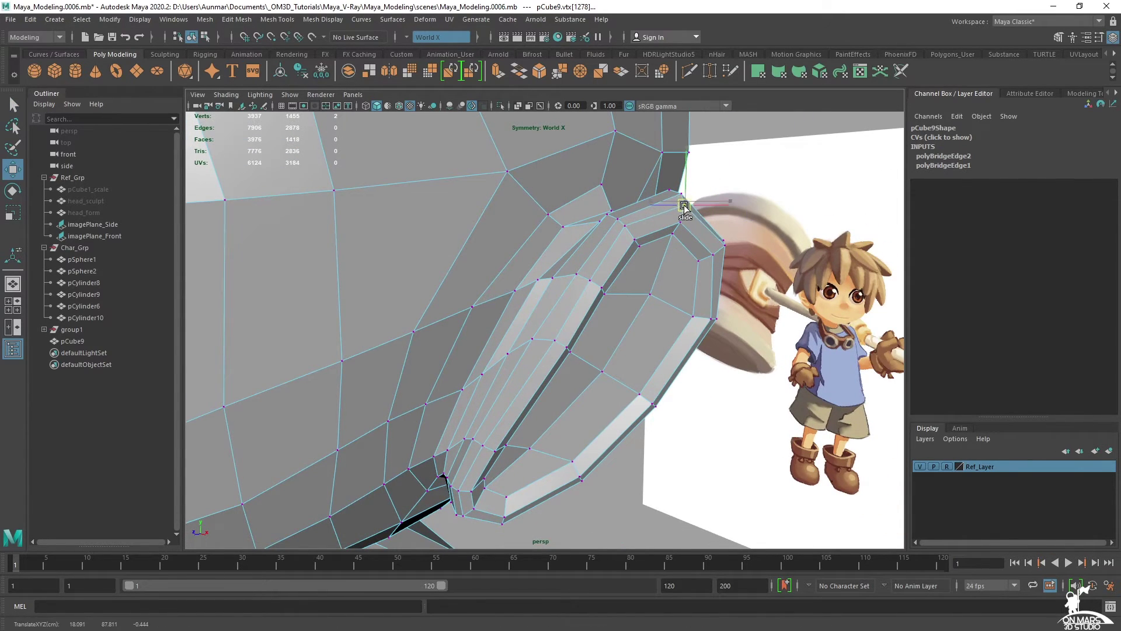
# - Adjust the vertices at the lower part of the ear and move the ones down the middle of its inner surface
pyautogui.keyDown('alt'); pyautogui.moveTo(714, 235); pyautogui.dragTo(604, 215); pyautogui.keyUp('alt')
pyautogui.keyDown('alt'); pyautogui.moveTo(530, 282); pyautogui.dragTo(534, 348); pyautogui.keyUp('alt')
pyautogui.click(462, 438)
pyautogui.keyDown('alt'); pyautogui.moveTo(454, 471); pyautogui.dragTo(482, 448); pyautogui.keyUp('alt')
pyautogui.keyDown('shift'); pyautogui.click(469, 419); pyautogui.keyUp('shift')
pyautogui.keyDown('alt'); pyautogui.moveTo(466, 394); pyautogui.dragTo(456, 425); pyautogui.keyUp('alt')
pyautogui.moveTo(419, 389); pyautogui.dragTo(418, 396)
pyautogui.click(508, 430)
pyautogui.click(480, 407)
pyautogui.keyDown('alt'); pyautogui.moveTo(480, 409); pyautogui.dragTo(629, 344); pyautogui.keyUp('alt')
pyautogui.keyDown('alt'); pyautogui.moveTo(647, 253); pyautogui.dragTo(493, 398); pyautogui.keyUp('alt')
pyautogui.moveTo(583, 447)
pyautogui.keyDown('alt'); pyautogui.mouseDown()
pyautogui.moveTo(540, 375)
pyautogui.moveTo(628, 371)
pyautogui.mouseUp(); pyautogui.keyUp('alt')
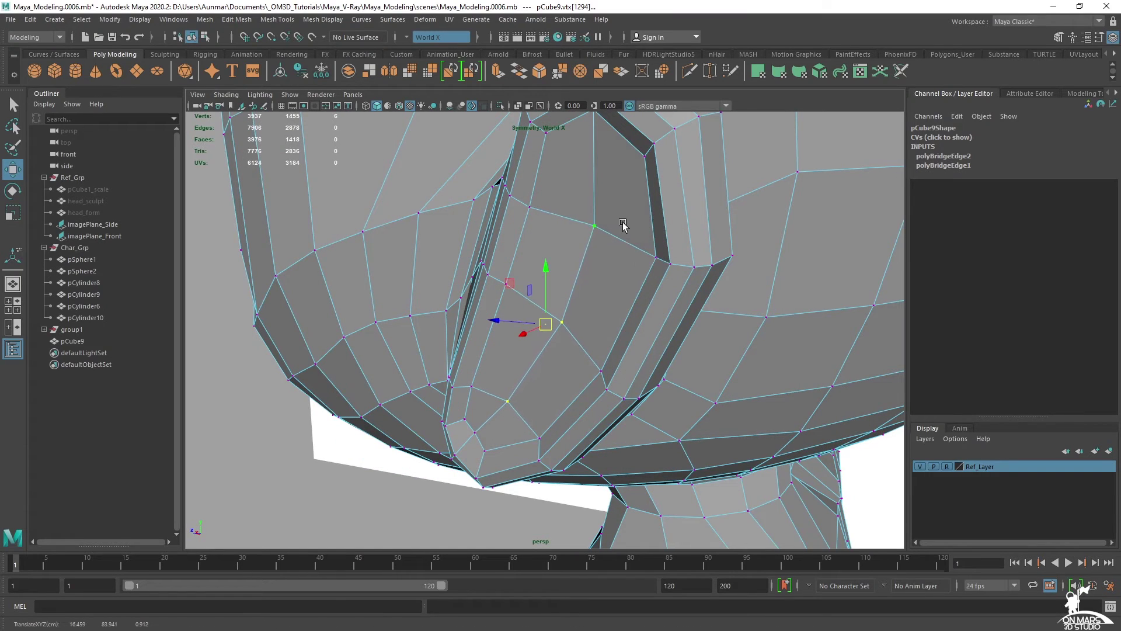
# - Extrude the inner ear faces inward with a Local Translate Z of -0.562 and an offset of 0.6
pyautogui.keyDown('ctrl'); pyautogui.moveTo(622, 223); pyautogui.dragTo(624, 257, button='right'); pyautogui.keyUp('ctrl')
pyautogui.keyDown('alt'); pyautogui.moveTo(624, 257); pyautogui.dragTo(636, 248); pyautogui.keyUp('alt')
pyautogui.hotkey('ctrl', 'e')
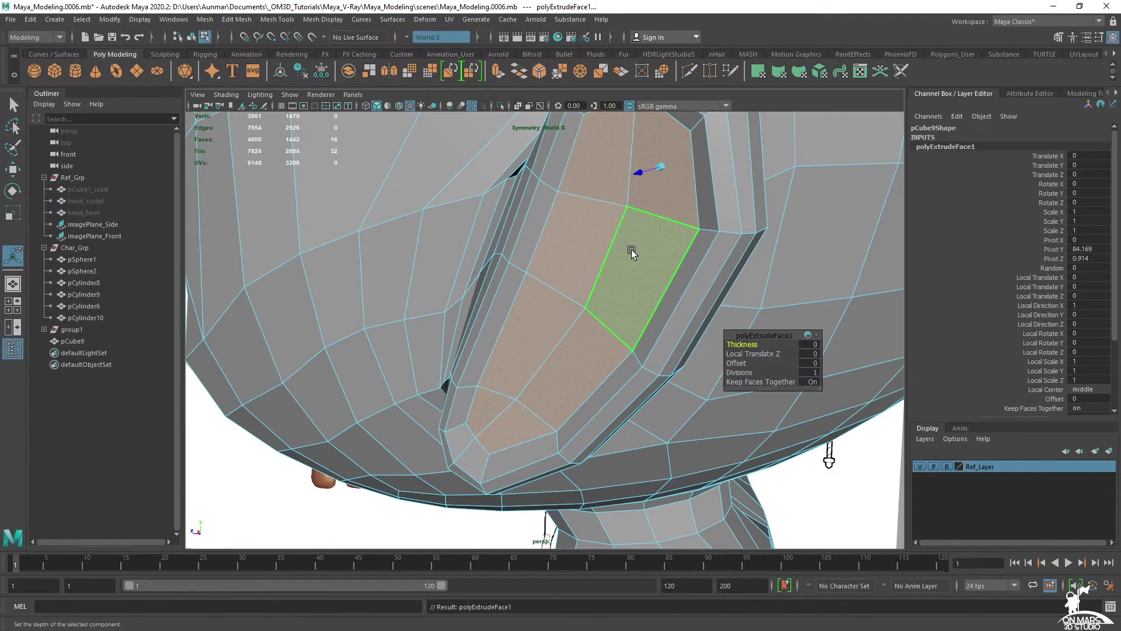
pyautogui.moveTo(646, 170); pyautogui.dragTo(663, 170)
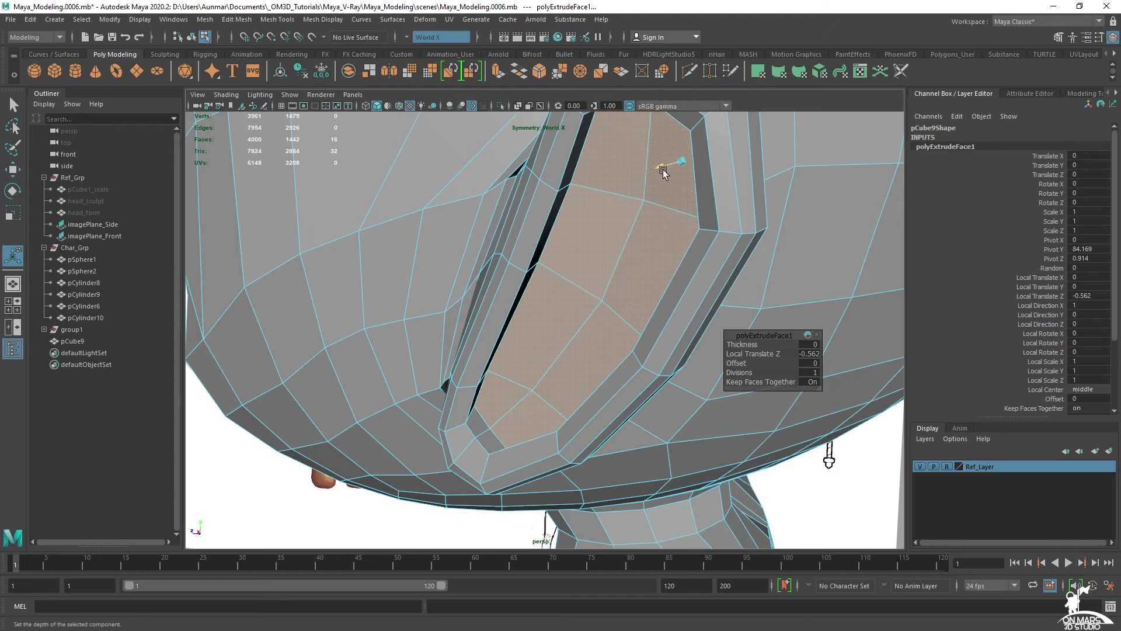
pyautogui.moveTo(741, 363); pyautogui.dragTo(744, 361)
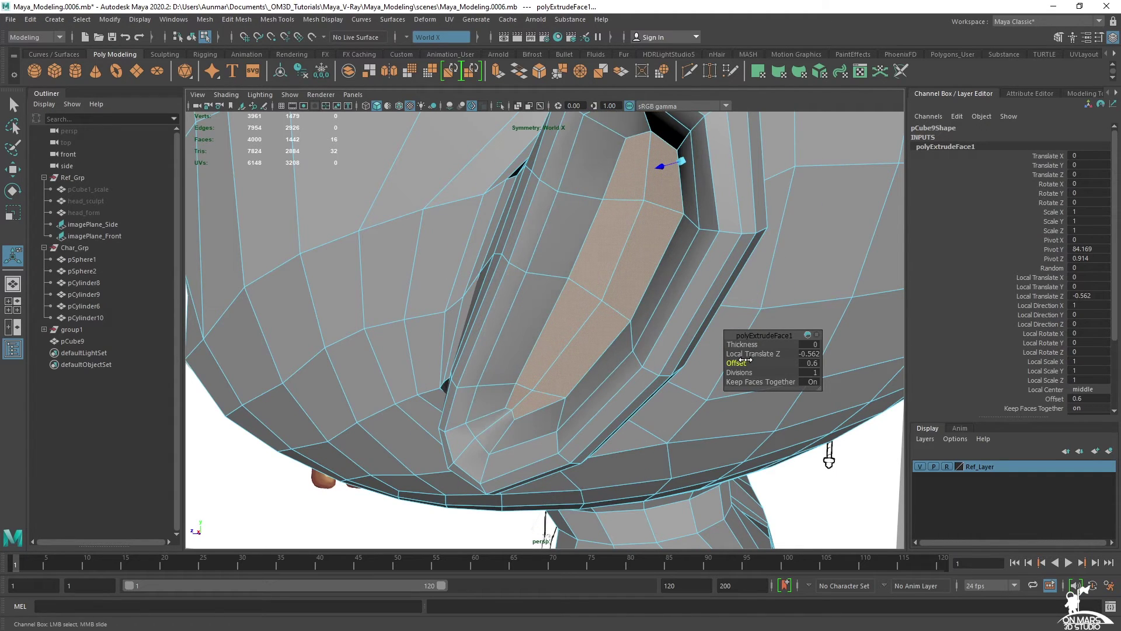
pyautogui.keyDown('alt'); pyautogui.moveTo(504, 257); pyautogui.dragTo(623, 253); pyautogui.keyUp('alt')
# - Preview the character mesh smoothed and examine the recessed ear together with the head
pyautogui.press('q')
pyautogui.press('3')
pyautogui.moveTo(646, 208); pyautogui.dragTo(707, 192, button='right')
pyautogui.keyDown('alt'); pyautogui.moveTo(752, 269); pyautogui.dragTo(620, 342, button='right'); pyautogui.keyUp('alt')
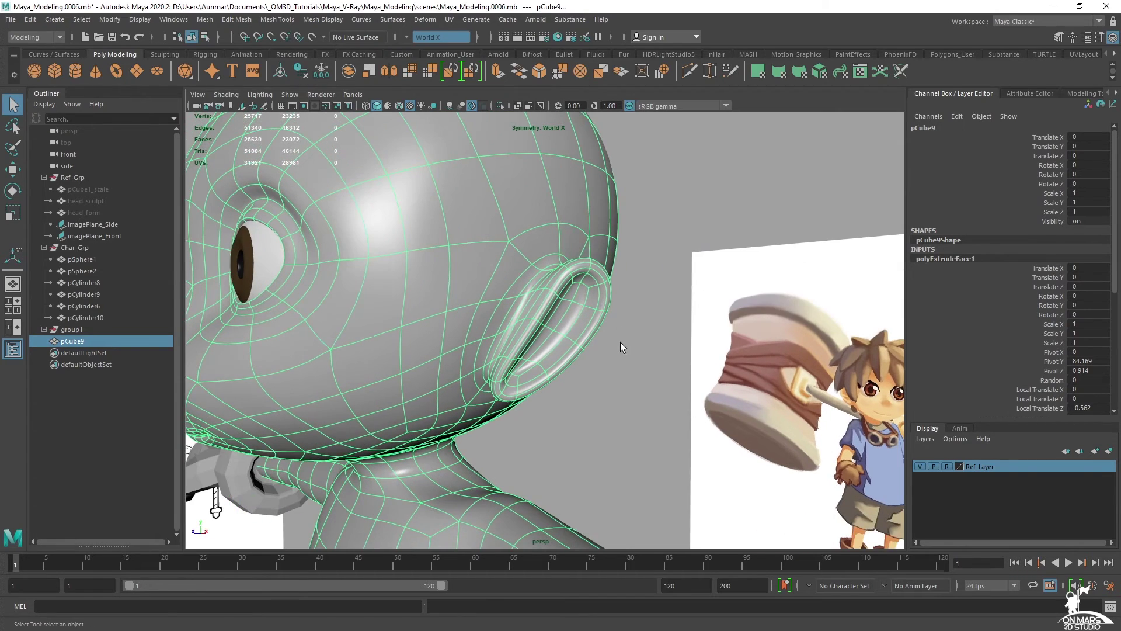
pyautogui.click(399, 107)
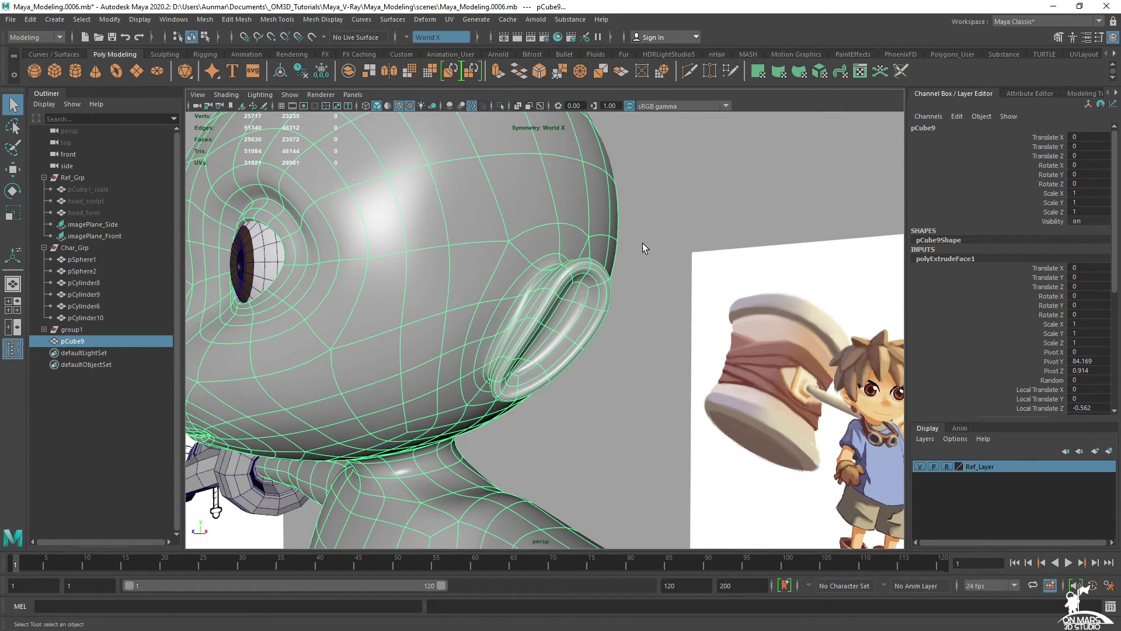
pyautogui.click(399, 106)
pyautogui.click(690, 205)
pyautogui.moveTo(691, 206)
pyautogui.keyDown('alt'); pyautogui.mouseDown()
pyautogui.moveTo(625, 288)
pyautogui.moveTo(686, 292)
pyautogui.mouseUp(); pyautogui.keyUp('alt')
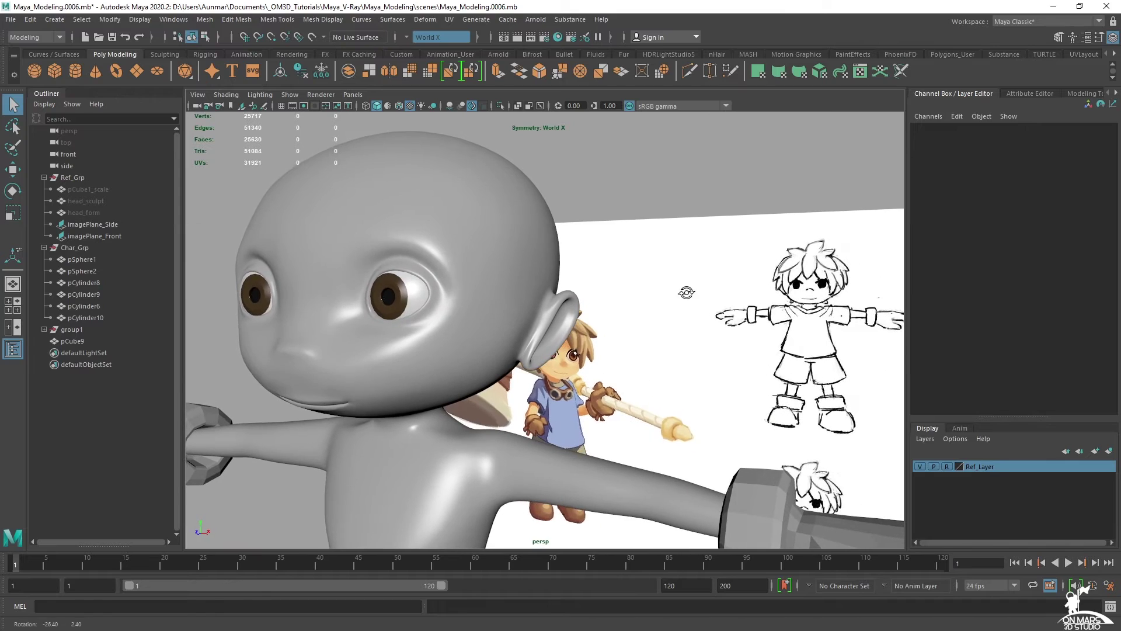
# - Undo the inner ear extrusion and the edits just before it
pyautogui.hotkey('ctrl', 'z')
pyautogui.hotkey('ctrl', 'z')
pyautogui.hotkey('ctrl', 'z')
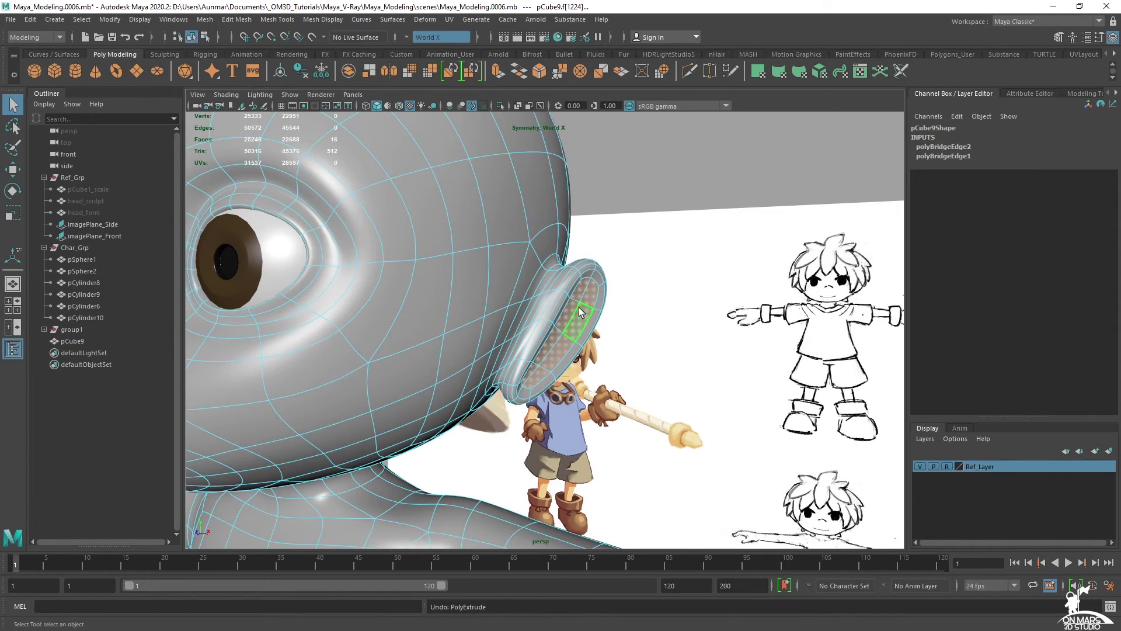
pyautogui.hotkey('ctrl', 'z')
pyautogui.hotkey('ctrl', 'z')
pyautogui.hotkey('ctrl', 'z')
pyautogui.hotkey('ctrl', 'z')
# - Inspect the smoothed ear and its join to the head from several angles
pyautogui.click(687, 186)
pyautogui.keyDown('alt'); pyautogui.moveTo(687, 186); pyautogui.dragTo(639, 298); pyautogui.keyUp('alt')
pyautogui.keyDown('alt'); pyautogui.moveTo(694, 283); pyautogui.dragTo(596, 234); pyautogui.keyUp('alt')
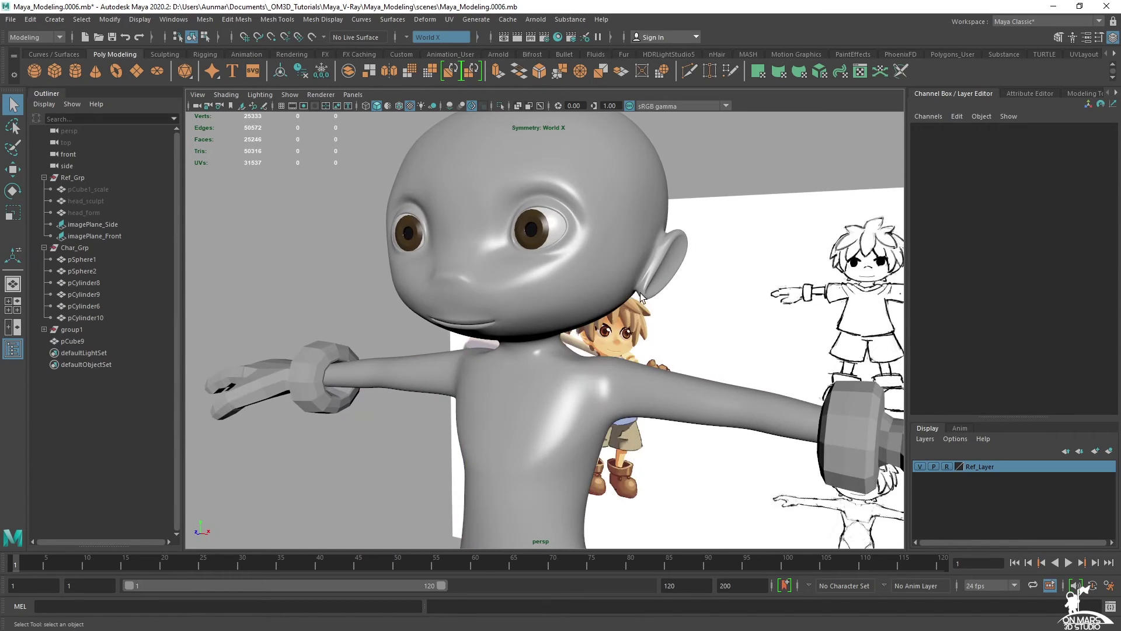
pyautogui.keyDown('alt'); pyautogui.moveTo(596, 204); pyautogui.dragTo(618, 268, button='middle'); pyautogui.keyUp('alt')
pyautogui.scroll(4, 618, 269)
pyautogui.keyDown('alt'); pyautogui.moveTo(672, 346); pyautogui.dragTo(608, 310); pyautogui.keyUp('alt')
pyautogui.keyDown('alt'); pyautogui.moveTo(608, 310); pyautogui.dragTo(638, 300, button='right'); pyautogui.keyUp('alt')
pyautogui.scroll(1, 639, 301)
pyautogui.scroll(1, 647, 221)
pyautogui.keyDown('alt'); pyautogui.moveTo(651, 286); pyautogui.dragTo(586, 323); pyautogui.keyUp('alt')
pyautogui.keyDown('alt'); pyautogui.moveTo(557, 275); pyautogui.dragTo(701, 326); pyautogui.keyUp('alt')
pyautogui.scroll(2, 529, 309)
pyautogui.keyDown('alt'); pyautogui.moveTo(563, 330); pyautogui.dragTo(612, 247); pyautogui.keyUp('alt')
pyautogui.keyDown('alt'); pyautogui.moveTo(495, 306); pyautogui.dragTo(485, 342); pyautogui.keyUp('alt')
pyautogui.keyDown('alt'); pyautogui.moveTo(485, 342); pyautogui.dragTo(552, 299, button='middle'); pyautogui.keyUp('alt')
pyautogui.moveTo(551, 300)
pyautogui.keyDown('alt'); pyautogui.mouseDown()
pyautogui.moveTo(496, 292)
pyautogui.moveTo(561, 303)
pyautogui.mouseUp(); pyautogui.keyUp('alt')
pyautogui.click(498, 299)
pyautogui.hotkey('ctrl', 'z')
# - Examine the smoothed face and mouth from below and the whole head from the front
pyautogui.keyDown('alt'); pyautogui.moveTo(512, 274); pyautogui.dragTo(506, 237); pyautogui.keyUp('alt')
pyautogui.keyDown('alt'); pyautogui.moveTo(538, 308); pyautogui.dragTo(618, 318); pyautogui.keyUp('alt')
pyautogui.keyDown('alt'); pyautogui.moveTo(618, 318); pyautogui.dragTo(627, 409, button='right'); pyautogui.keyUp('alt')
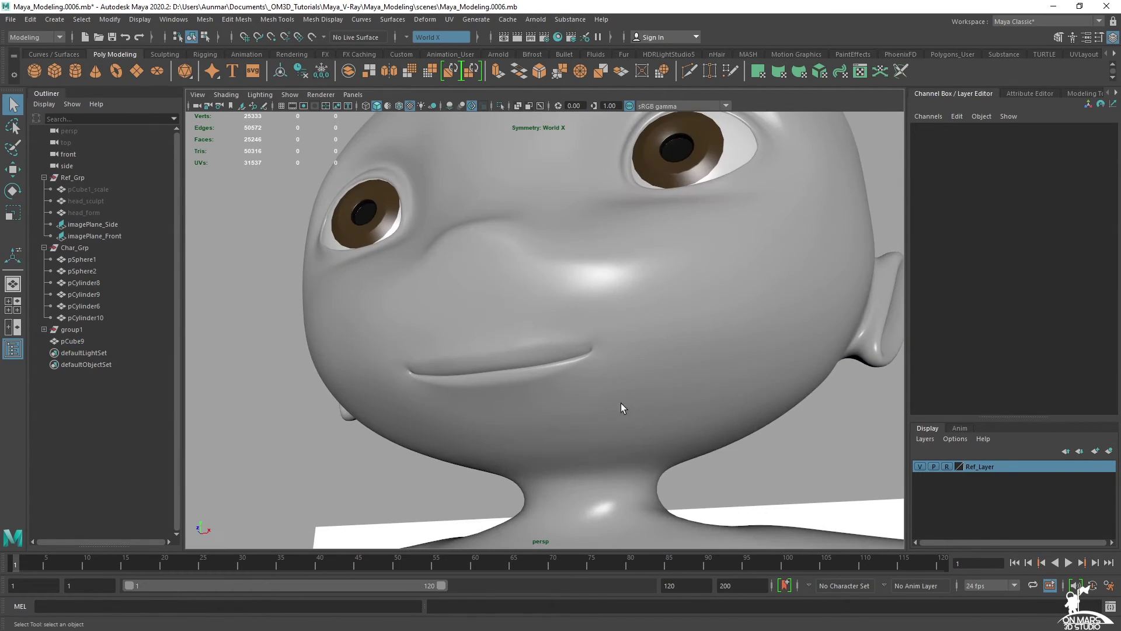
pyautogui.keyDown('alt'); pyautogui.moveTo(563, 395); pyautogui.dragTo(503, 388); pyautogui.keyUp('alt')
pyautogui.keyDown('alt'); pyautogui.moveTo(648, 383); pyautogui.dragTo(582, 378, button='right'); pyautogui.keyUp('alt')
pyautogui.keyDown('alt'); pyautogui.moveTo(631, 378); pyautogui.dragTo(508, 376); pyautogui.keyUp('alt')
pyautogui.keyDown('alt'); pyautogui.moveTo(647, 367); pyautogui.dragTo(595, 361, button='right'); pyautogui.keyUp('alt')
pyautogui.keyDown('alt'); pyautogui.moveTo(590, 357); pyautogui.dragTo(730, 310); pyautogui.keyUp('alt')
pyautogui.moveTo(649, 315)
pyautogui.keyDown('alt'); pyautogui.mouseDown(button='right')
pyautogui.moveTo(704, 317)
pyautogui.moveTo(648, 317)
pyautogui.mouseUp(button='right'); pyautogui.keyUp('alt')
pyautogui.keyDown('alt'); pyautogui.moveTo(657, 317); pyautogui.dragTo(733, 316); pyautogui.keyUp('alt')
pyautogui.keyDown('alt'); pyautogui.moveTo(634, 312); pyautogui.dragTo(663, 316, button='right'); pyautogui.keyUp('alt')
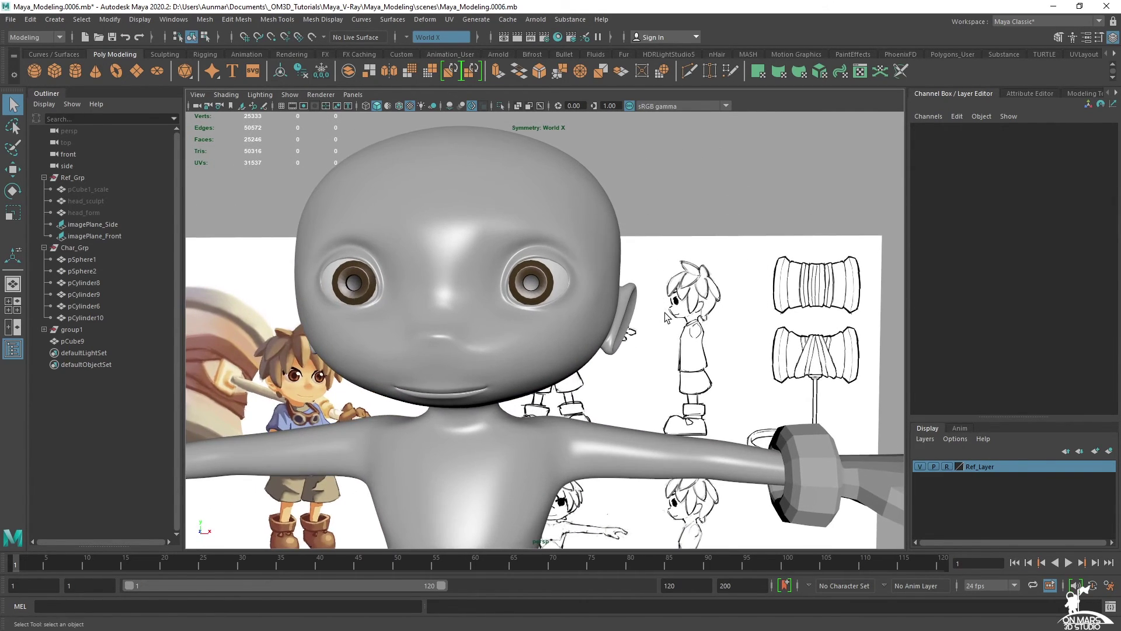
# - Compare the smoothed ear and head outline with the reference drawing in the front view, with the character mesh selected
pyautogui.keyDown('alt'); pyautogui.moveTo(651, 315); pyautogui.dragTo(674, 315); pyautogui.keyUp('alt')
pyautogui.press('space')
pyautogui.press('space')
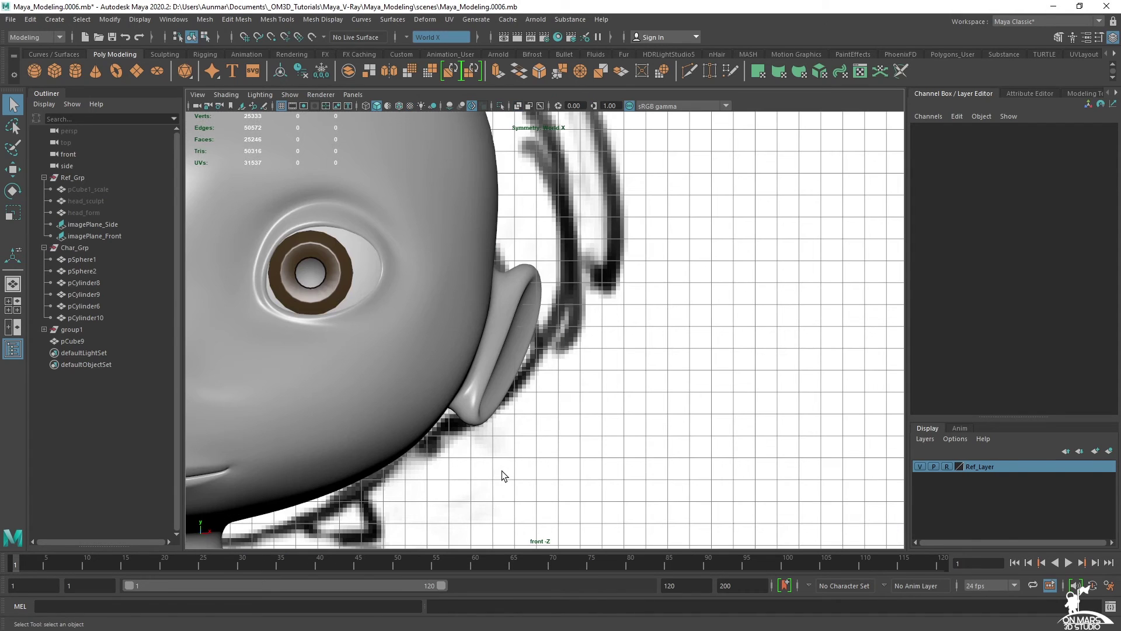
pyautogui.click(502, 298)
pyautogui.moveTo(517, 282); pyautogui.dragTo(517, 281, button='right')
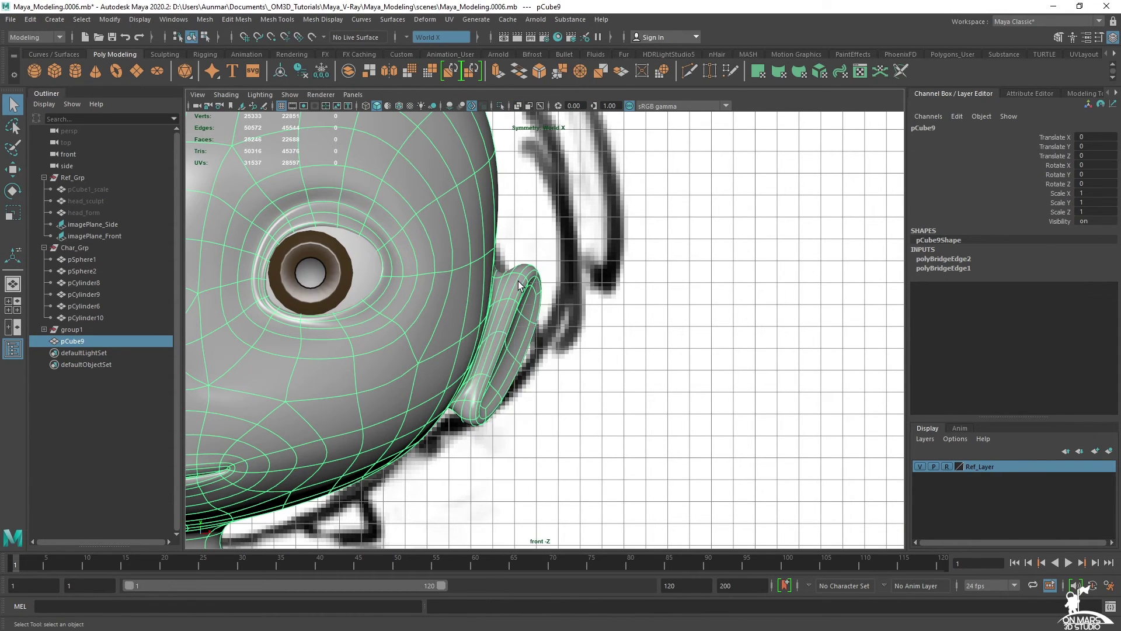
pyautogui.keyDown('alt'); pyautogui.moveTo(628, 283); pyautogui.dragTo(598, 282, button='right'); pyautogui.keyUp('alt')
pyautogui.press('space')
pyautogui.press('space')
# - Examine the head and ear mesh in the perspective view, and deselect the character to check the smooth surface
pyautogui.keyDown('alt'); pyautogui.moveTo(783, 245); pyautogui.dragTo(738, 274, button='right'); pyautogui.keyUp('alt')
pyautogui.keyDown('alt'); pyautogui.moveTo(739, 292); pyautogui.dragTo(625, 321); pyautogui.keyUp('alt')
pyautogui.moveTo(625, 327)
pyautogui.keyDown('alt'); pyautogui.mouseDown(button='right')
pyautogui.moveTo(657, 330)
pyautogui.moveTo(639, 323)
pyautogui.mouseUp(button='right'); pyautogui.keyUp('alt')
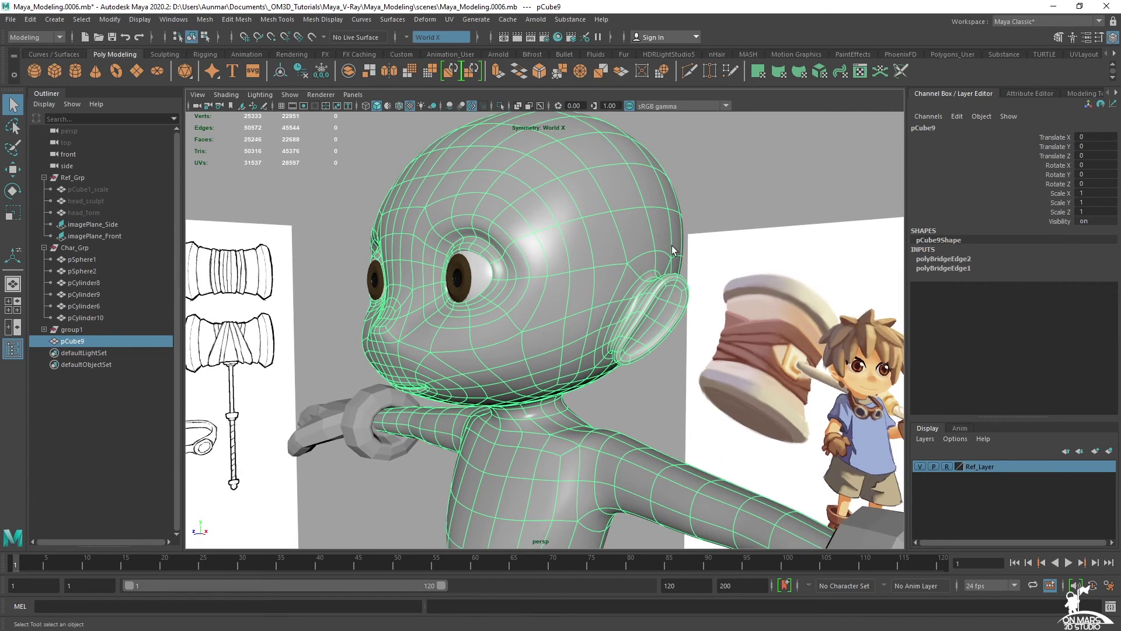
pyautogui.keyDown('ctrl'); pyautogui.click(655, 226); pyautogui.keyUp('ctrl')
pyautogui.keyDown('alt'); pyautogui.moveTo(710, 304); pyautogui.dragTo(675, 318, button='right'); pyautogui.keyUp('alt')
pyautogui.keyDown('alt'); pyautogui.moveTo(675, 317); pyautogui.dragTo(753, 345); pyautogui.keyUp('alt')
pyautogui.keyDown('alt'); pyautogui.moveTo(753, 345); pyautogui.dragTo(826, 376, button='right'); pyautogui.keyUp('alt')
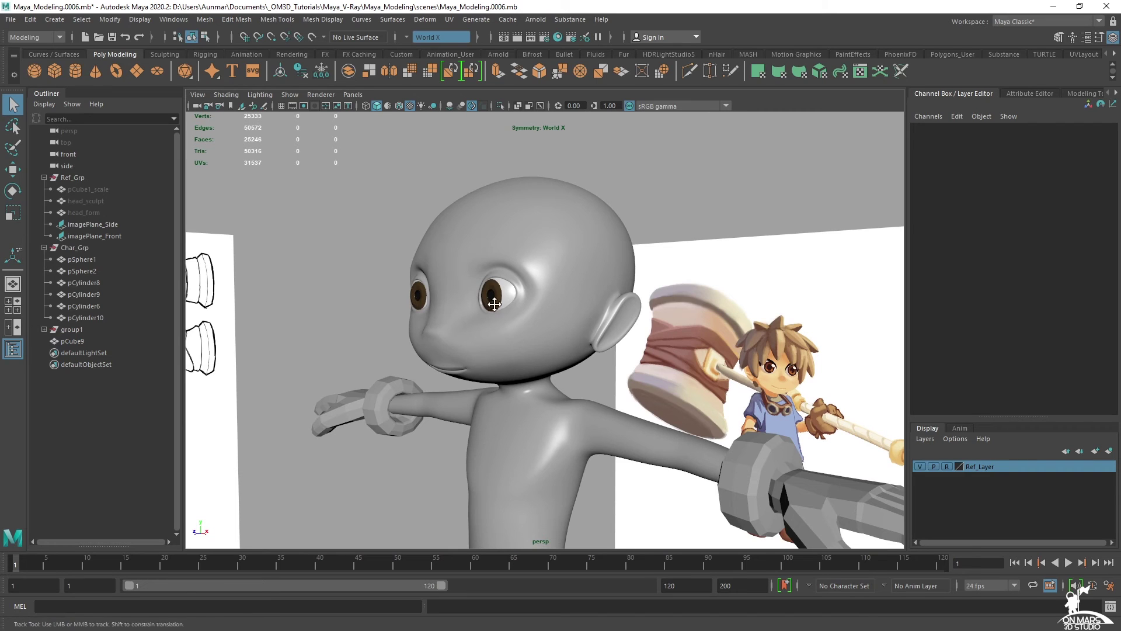
# - Examine the whole smoothed character from head to boots beside the reference images
pyautogui.keyDown('alt'); pyautogui.moveTo(493, 300); pyautogui.dragTo(534, 262, button='right'); pyautogui.keyUp('alt')
pyautogui.keyDown('alt'); pyautogui.moveTo(730, 374); pyautogui.dragTo(667, 399, button='right'); pyautogui.keyUp('alt')
pyautogui.keyDown('alt'); pyautogui.moveTo(667, 398); pyautogui.dragTo(660, 322, button='middle'); pyautogui.keyUp('alt')
pyautogui.keyDown('alt'); pyautogui.moveTo(660, 321); pyautogui.dragTo(742, 293); pyautogui.keyUp('alt')
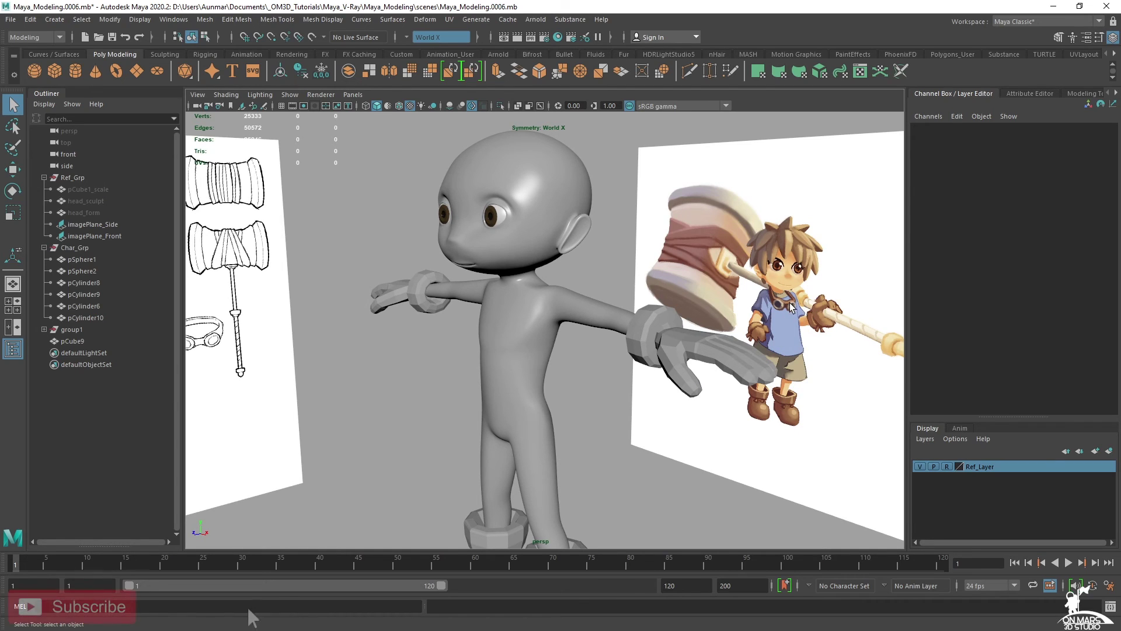
pyautogui.moveTo(577, 306)
pyautogui.keyDown('alt'); pyautogui.mouseDown()
pyautogui.moveTo(690, 320)
pyautogui.moveTo(654, 266)
pyautogui.moveTo(654, 296)
pyautogui.mouseUp(); pyautogui.keyUp('alt')
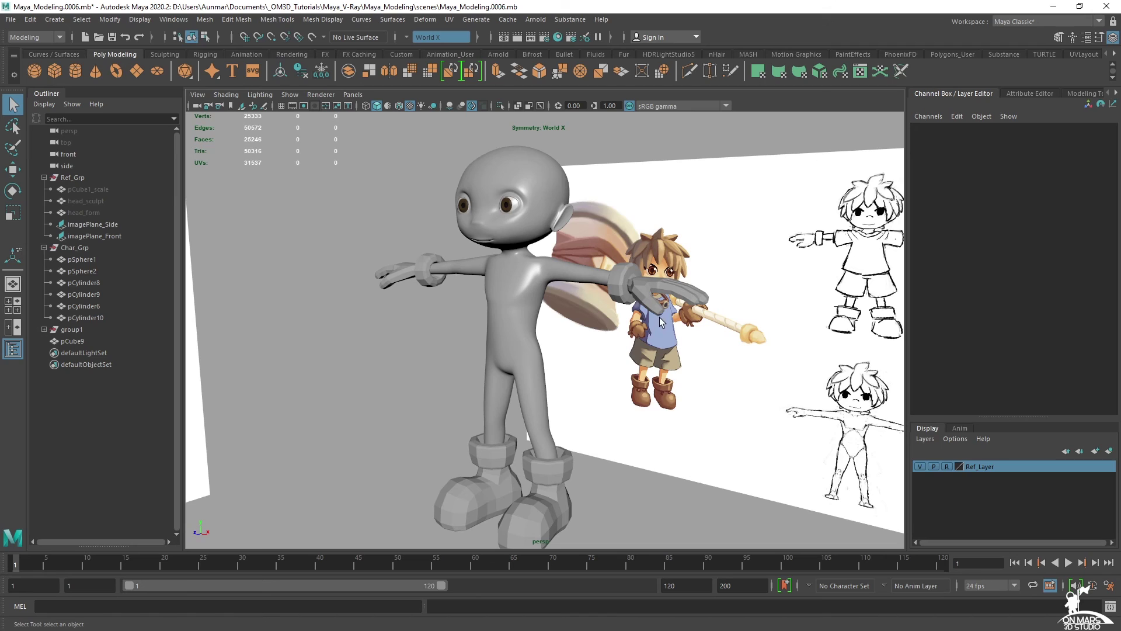
pyautogui.moveTo(658, 318)
pyautogui.keyDown('alt'); pyautogui.mouseDown()
pyautogui.moveTo(698, 314)
pyautogui.moveTo(697, 278)
pyautogui.moveTo(721, 277)
pyautogui.mouseUp(); pyautogui.keyUp('alt')
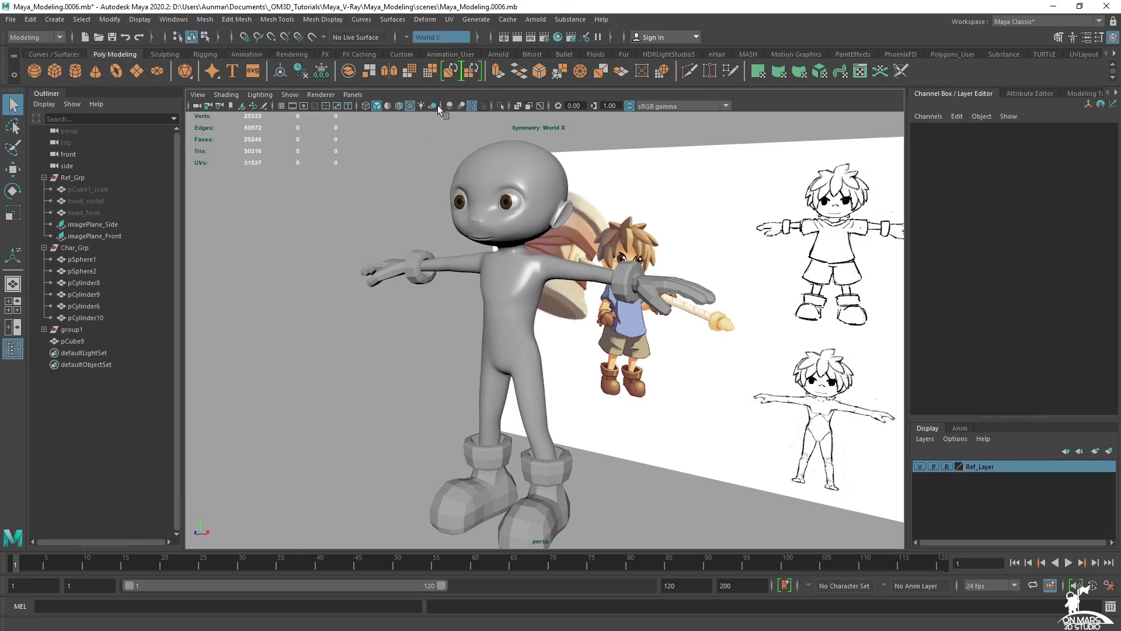
# - Show the wireframe over the shaded models and inspect the topology of the body and head
pyautogui.click(399, 106)
pyautogui.keyDown('alt'); pyautogui.moveTo(596, 286); pyautogui.dragTo(167, 538); pyautogui.keyUp('alt')
pyautogui.moveTo(696, 292)
pyautogui.keyDown('alt'); pyautogui.mouseDown()
pyautogui.moveTo(720, 288)
pyautogui.moveTo(584, 286)
pyautogui.moveTo(549, 228)
pyautogui.mouseUp(); pyautogui.keyUp('alt')
pyautogui.keyDown('alt'); pyautogui.moveTo(570, 189); pyautogui.dragTo(603, 298, button='middle'); pyautogui.keyUp('alt')
pyautogui.keyDown('alt'); pyautogui.moveTo(602, 298); pyautogui.dragTo(640, 393, button='right'); pyautogui.keyUp('alt')
pyautogui.keyDown('alt'); pyautogui.moveTo(640, 393); pyautogui.dragTo(669, 359); pyautogui.keyUp('alt')
pyautogui.keyDown('alt'); pyautogui.moveTo(669, 360); pyautogui.dragTo(695, 377, button='right'); pyautogui.keyUp('alt')
pyautogui.keyDown('alt'); pyautogui.moveTo(695, 376); pyautogui.dragTo(698, 358); pyautogui.keyUp('alt')
# - Hide the wireframe overlay and inspect the smoothed head and ear from a three-quarter view
pyautogui.click(398, 105)
pyautogui.moveTo(608, 325)
pyautogui.keyDown('alt'); pyautogui.mouseDown()
pyautogui.moveTo(555, 326)
pyautogui.moveTo(645, 327)
pyautogui.moveTo(655, 367)
pyautogui.moveTo(700, 367)
pyautogui.mouseUp(); pyautogui.keyUp('alt')
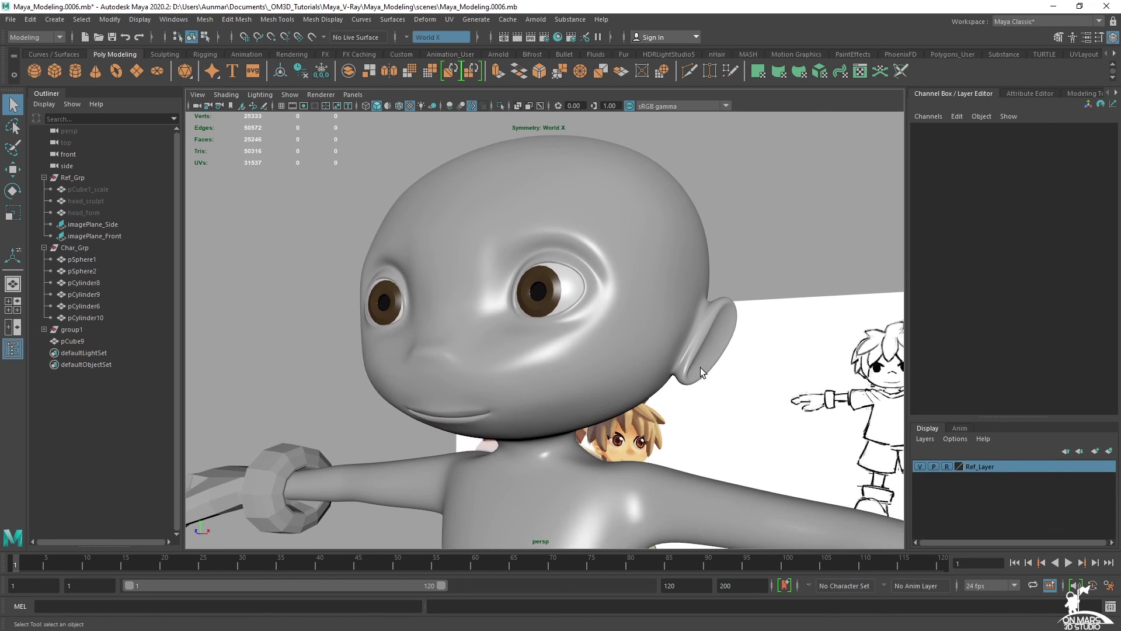
pyautogui.keyDown('alt'); pyautogui.moveTo(637, 408); pyautogui.dragTo(885, 372); pyautogui.keyUp('alt')
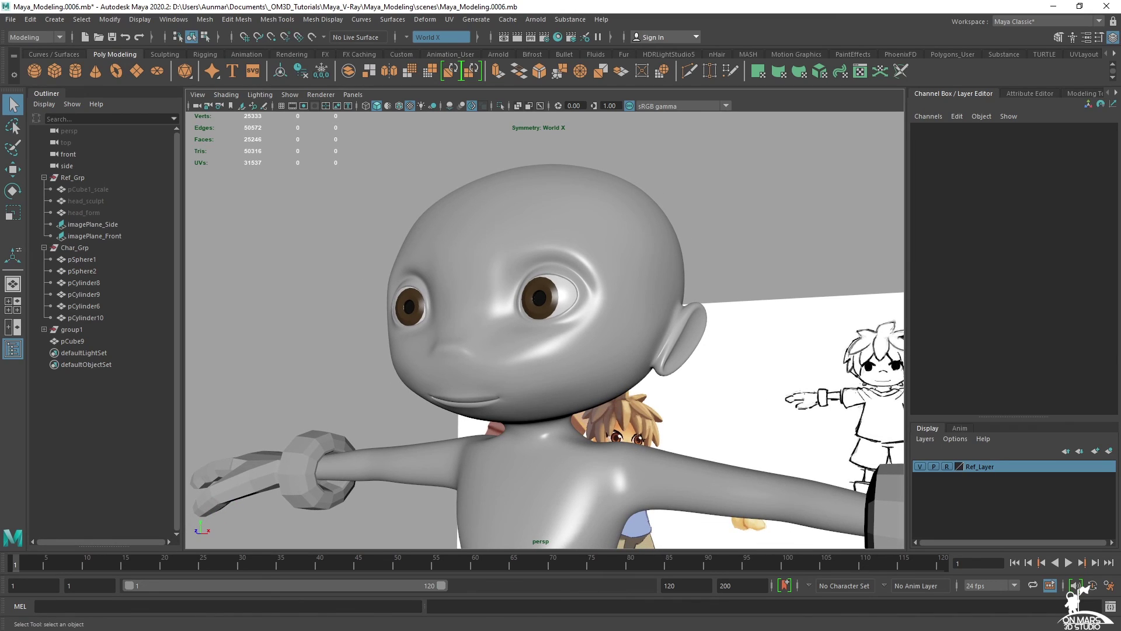